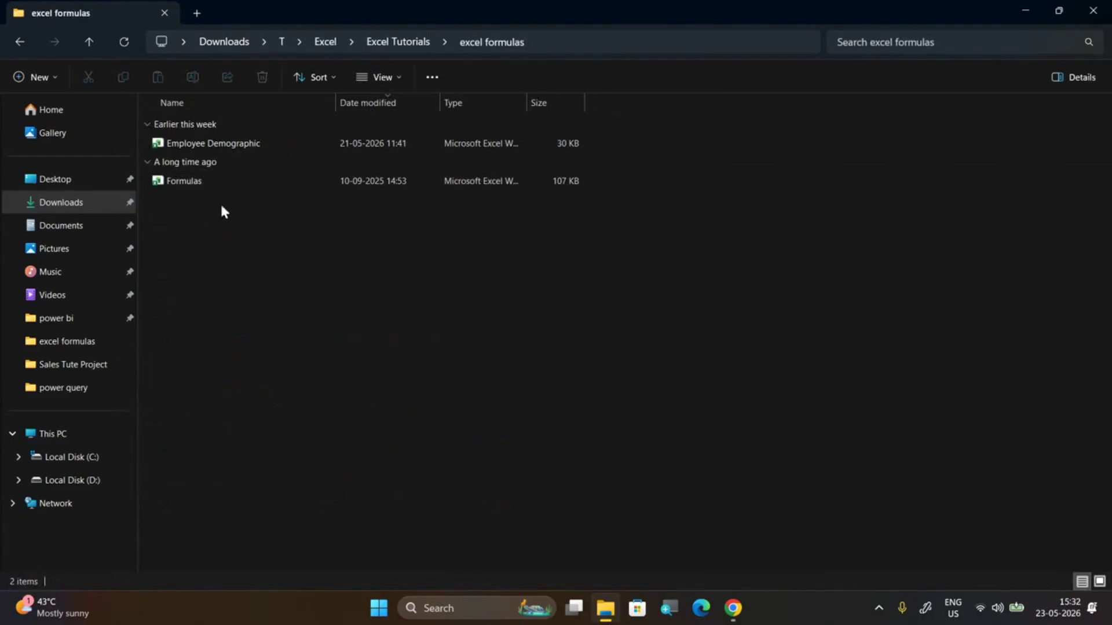
# Open the Formulas workbook and bring up the Left,Right,Mid worksheet
pyautogui.doubleClick(219, 188)
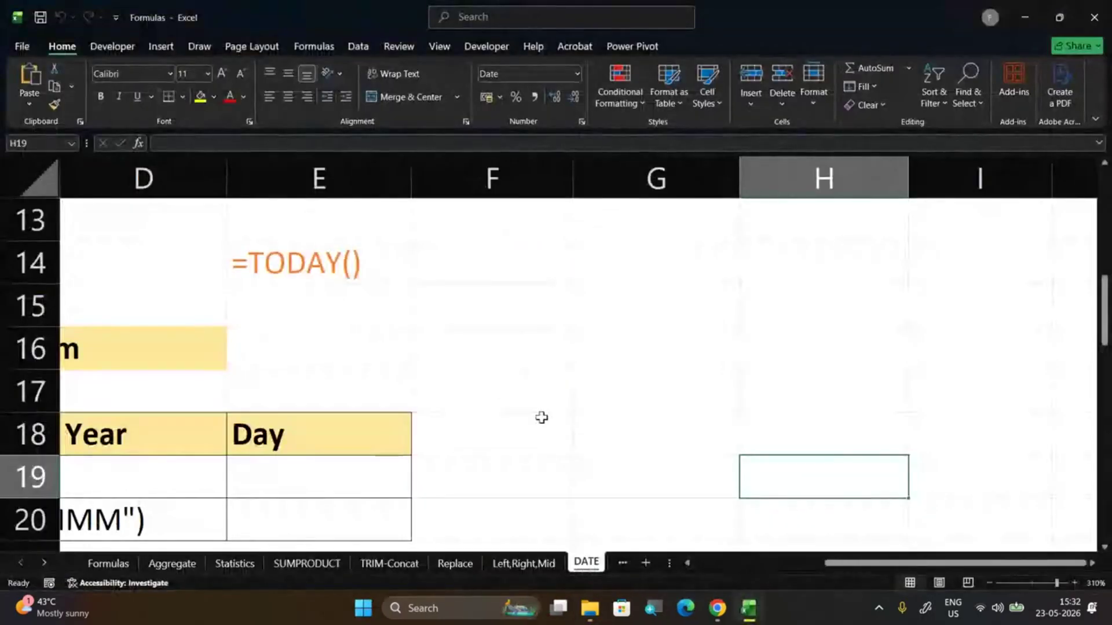
pyautogui.scroll(-1, 536, 420)
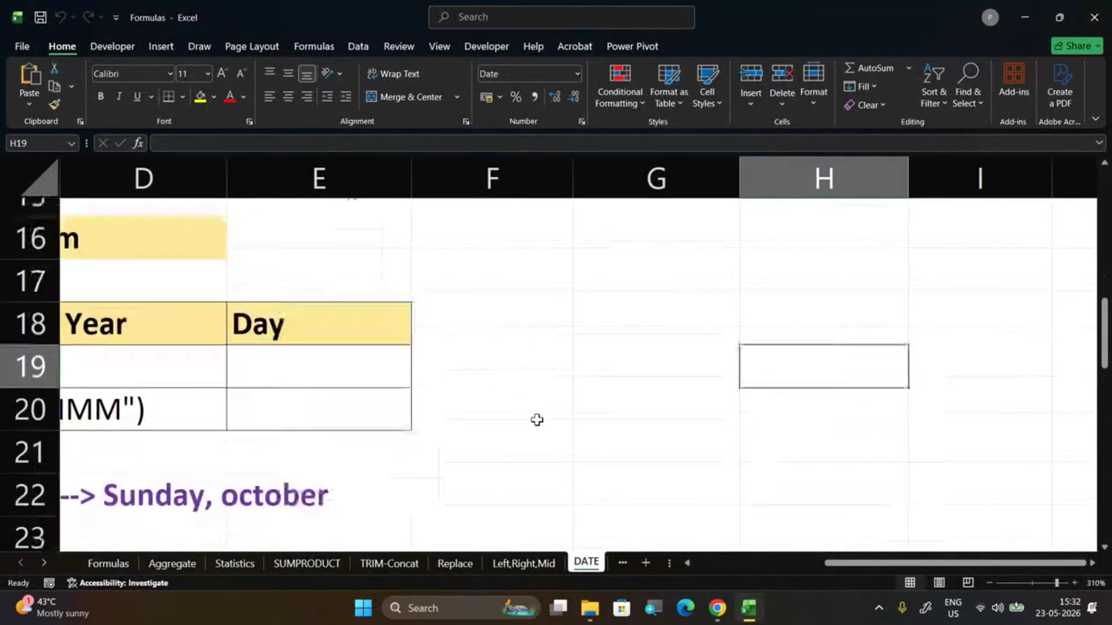
pyautogui.click(249, 565)
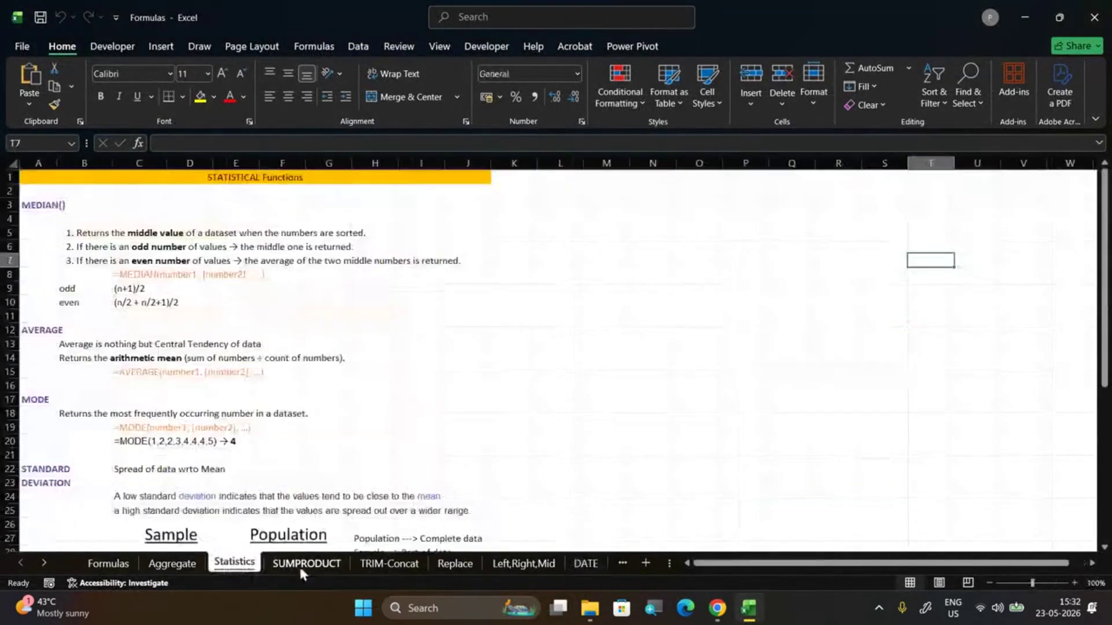
pyautogui.click(299, 564)
pyautogui.click(388, 565)
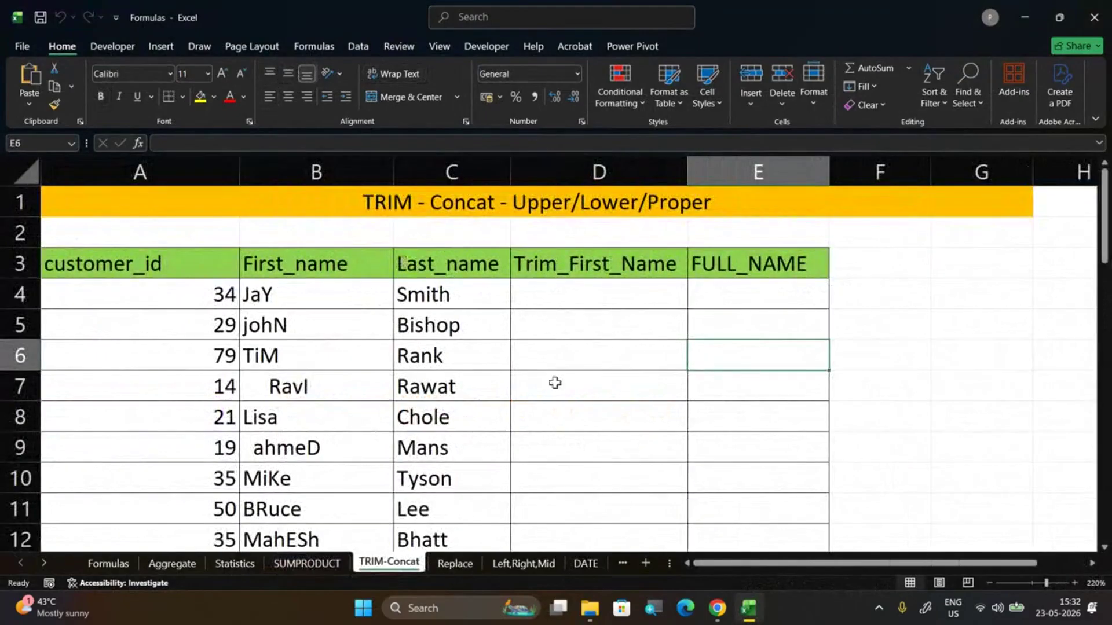
pyautogui.scroll(-1, 521, 446)
pyautogui.click(456, 563)
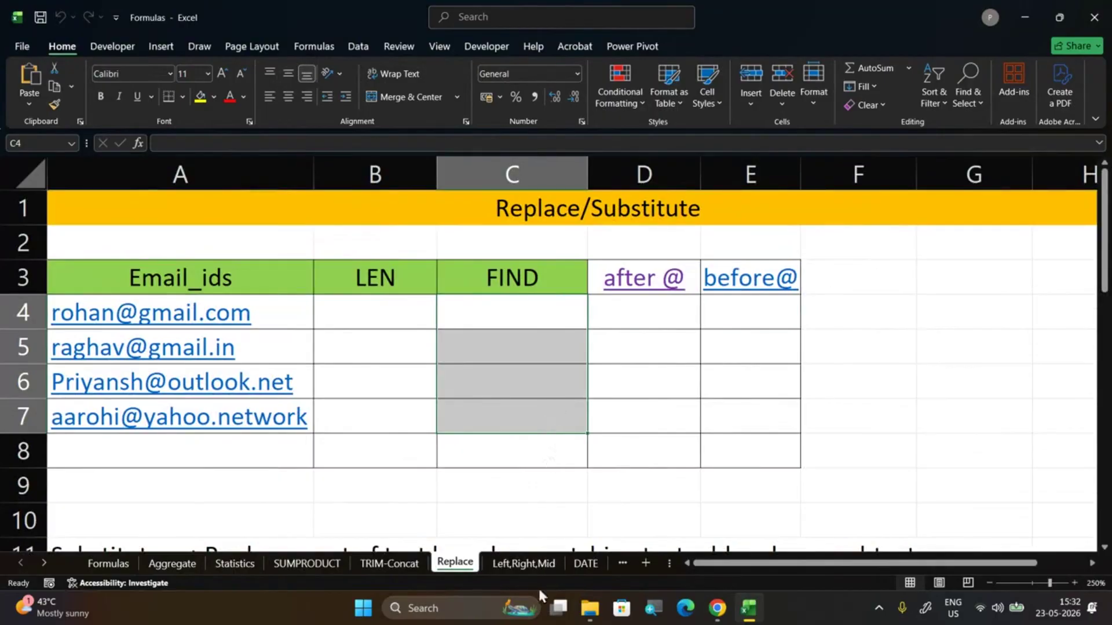
pyautogui.click(534, 567)
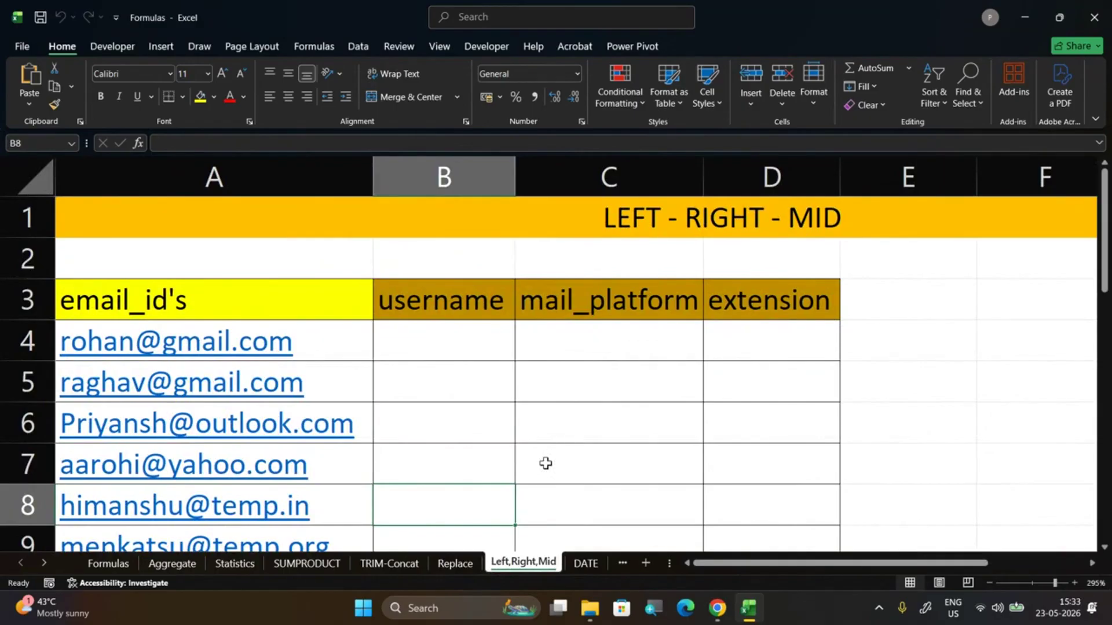
# Look over the LEFT - RIGHT - MID heading, the email list and the username, mail_platform and extension columns
pyautogui.scroll(-1, 504, 446)
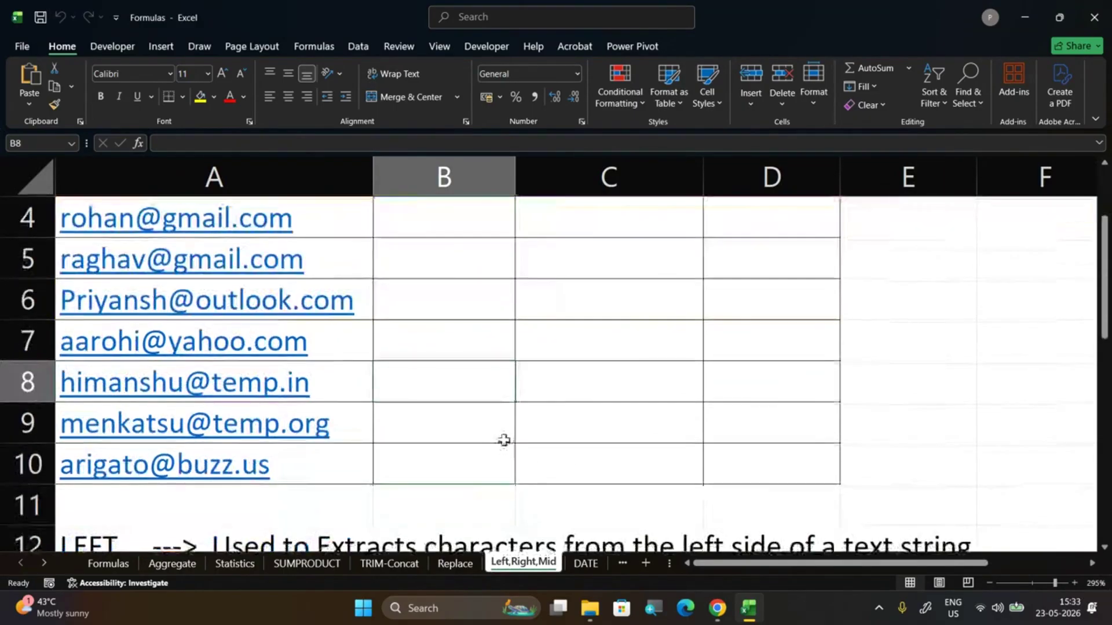
pyautogui.scroll(1, 504, 447)
pyautogui.moveTo(1104, 226); pyautogui.dragTo(1105, 255)
pyautogui.keyDown('ctrl'); pyautogui.scroll(-1, 1069, 268); pyautogui.keyUp('ctrl')
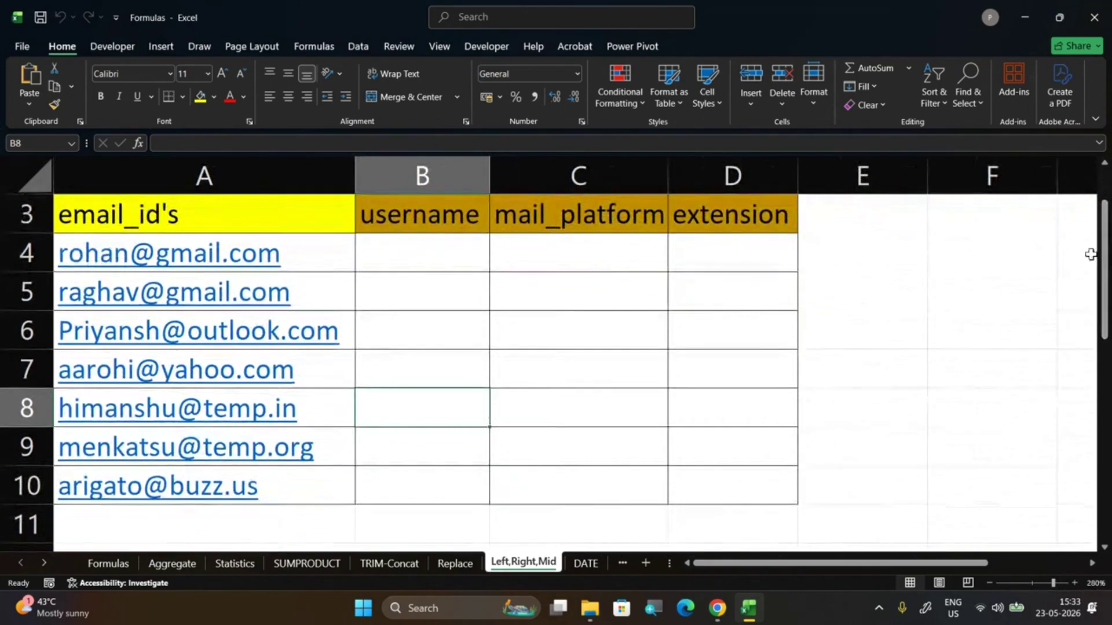
pyautogui.scroll(1, 1011, 273)
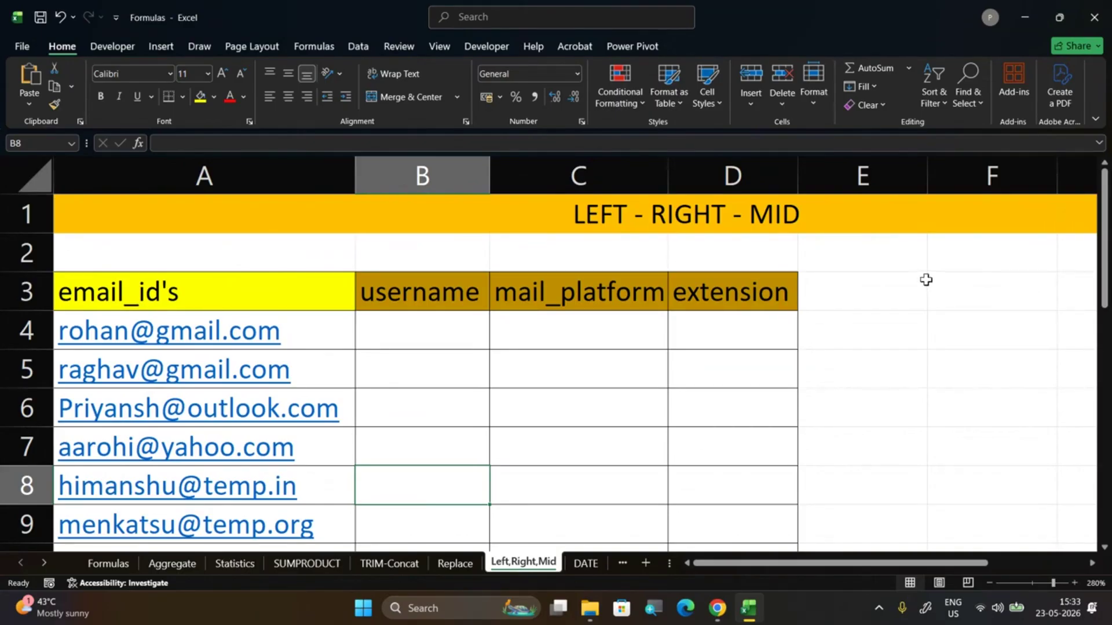
pyautogui.click(551, 211)
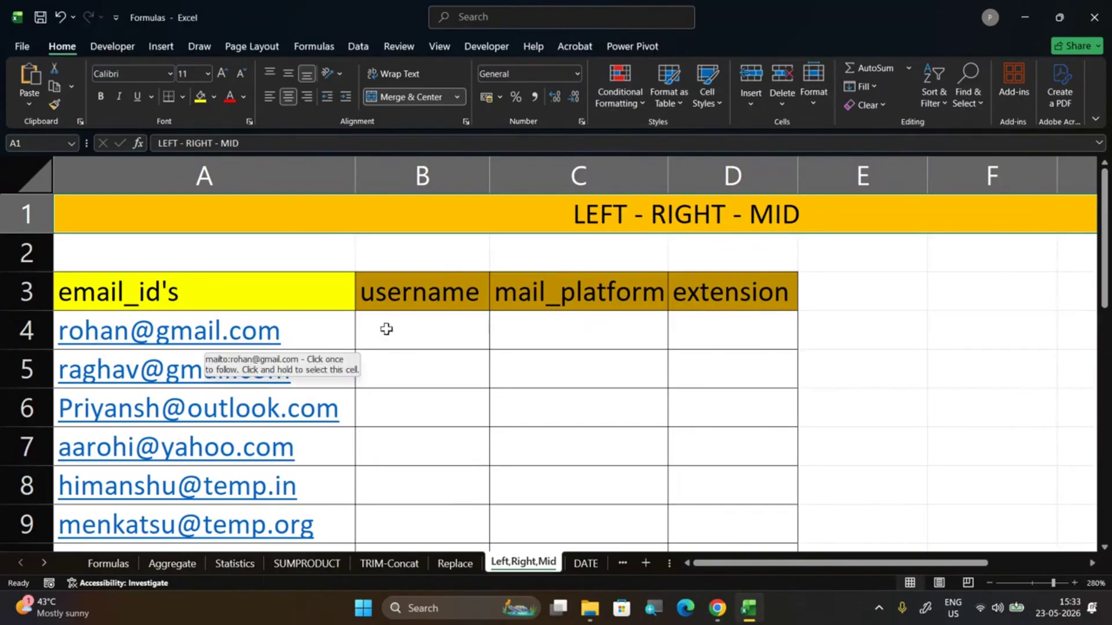
pyautogui.click(406, 330)
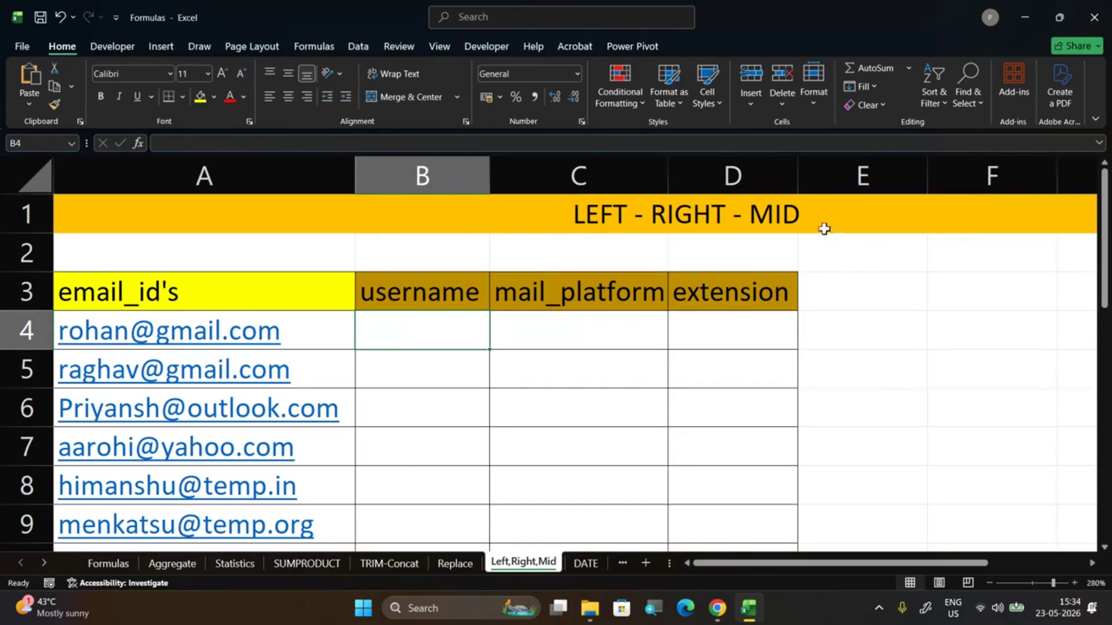
pyautogui.click(617, 216)
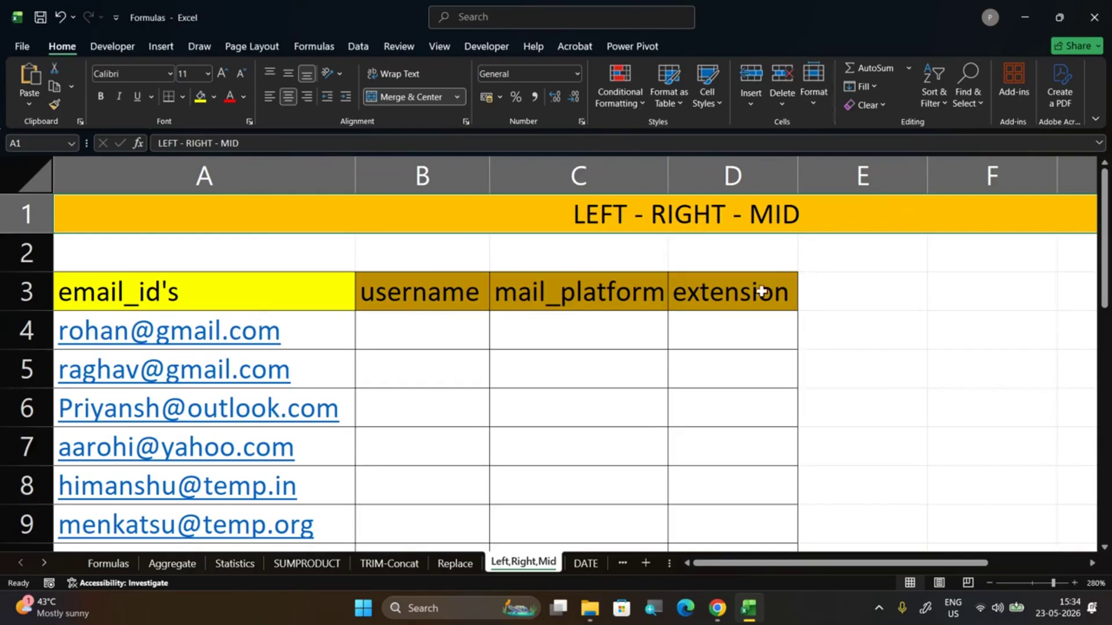
# Enter =LEFT(A4,5) in cell B4 and fill the formula down the username column
pyautogui.click(433, 333)
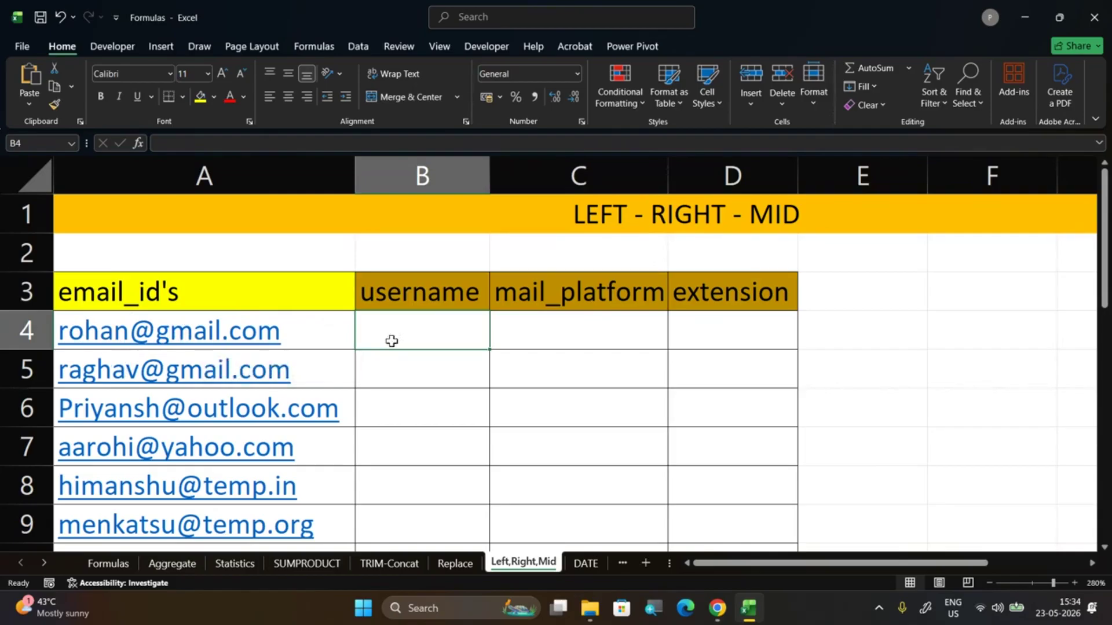
pyautogui.write('=left')
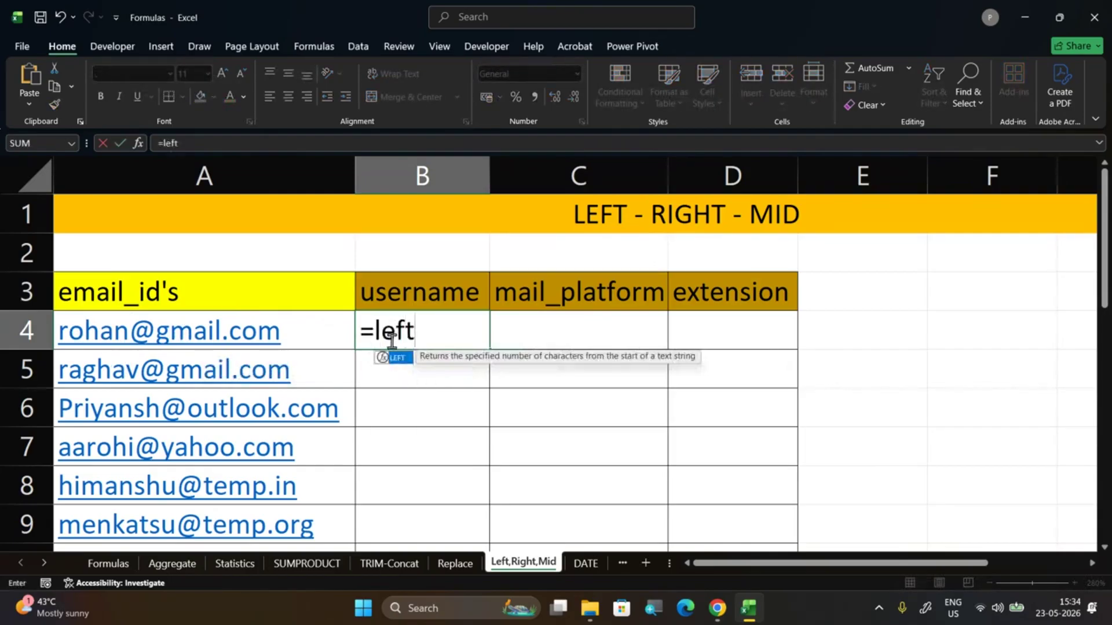
pyautogui.press('Tab')
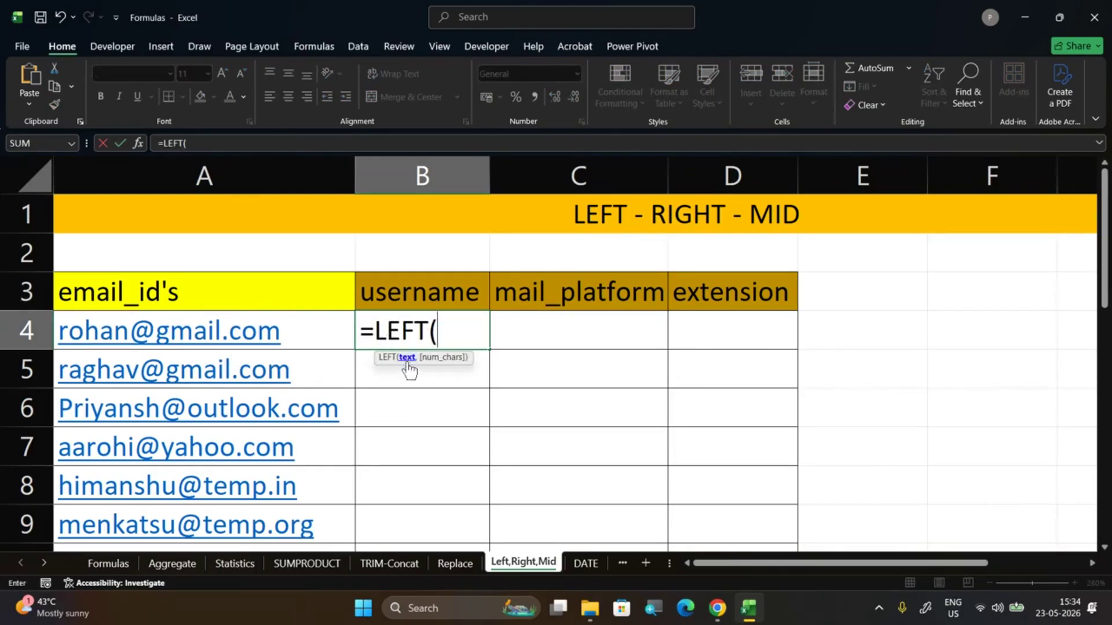
pyautogui.click(283, 330)
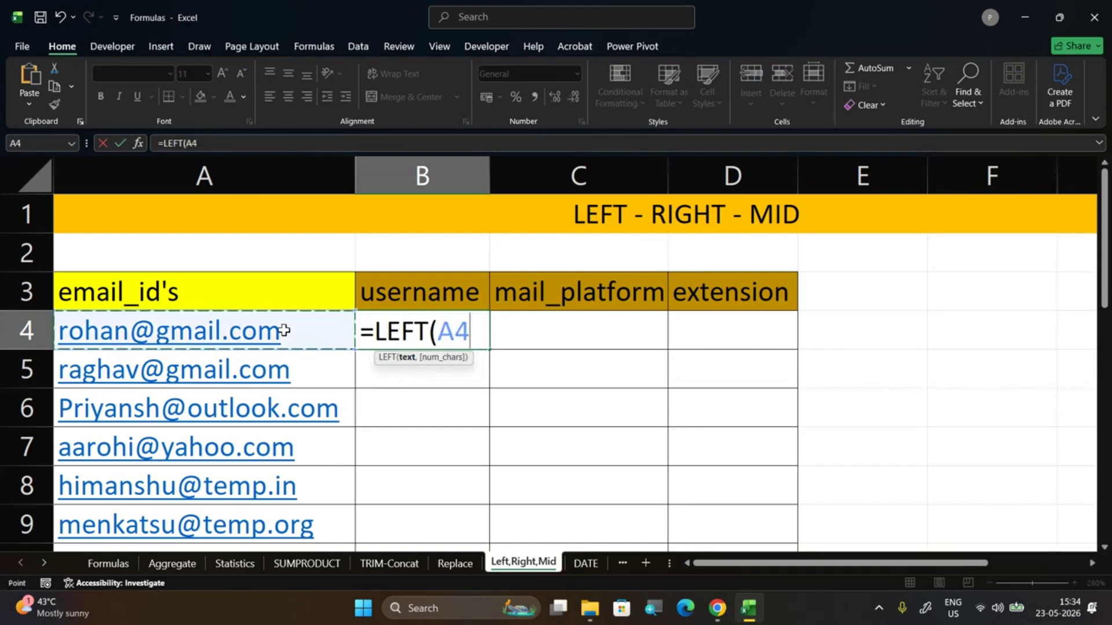
pyautogui.write(',')
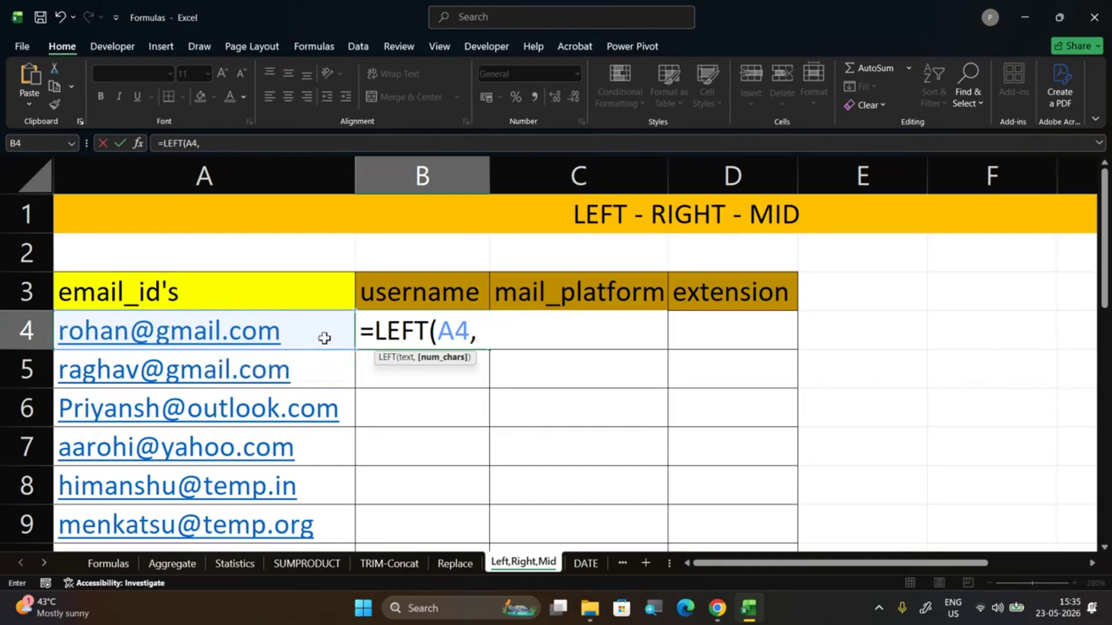
pyautogui.write('5)')
pyautogui.press('Return')
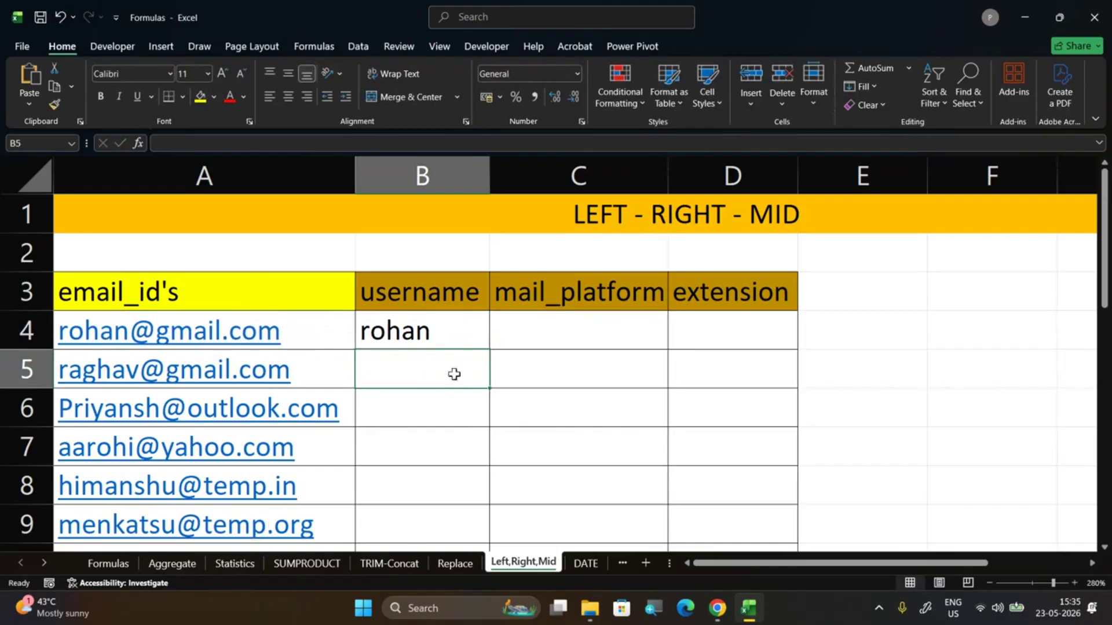
pyautogui.click(486, 336)
pyautogui.doubleClick(490, 349)
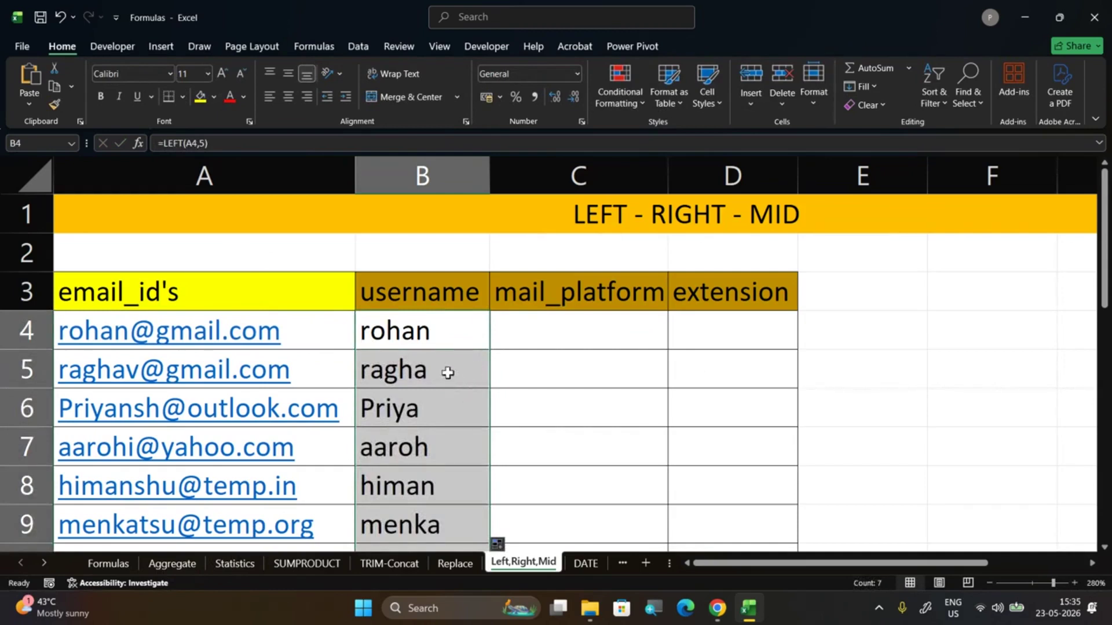
# Replace the fixed character count in B4's LEFT formula with FIND("@",A4)
pyautogui.click(443, 340)
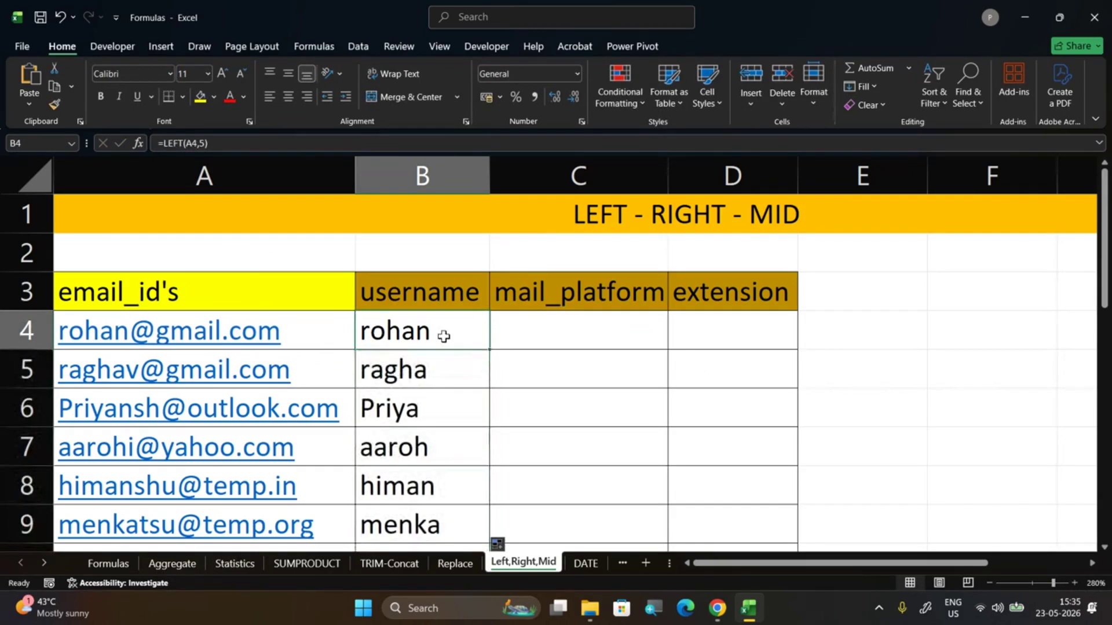
pyautogui.doubleClick(444, 337)
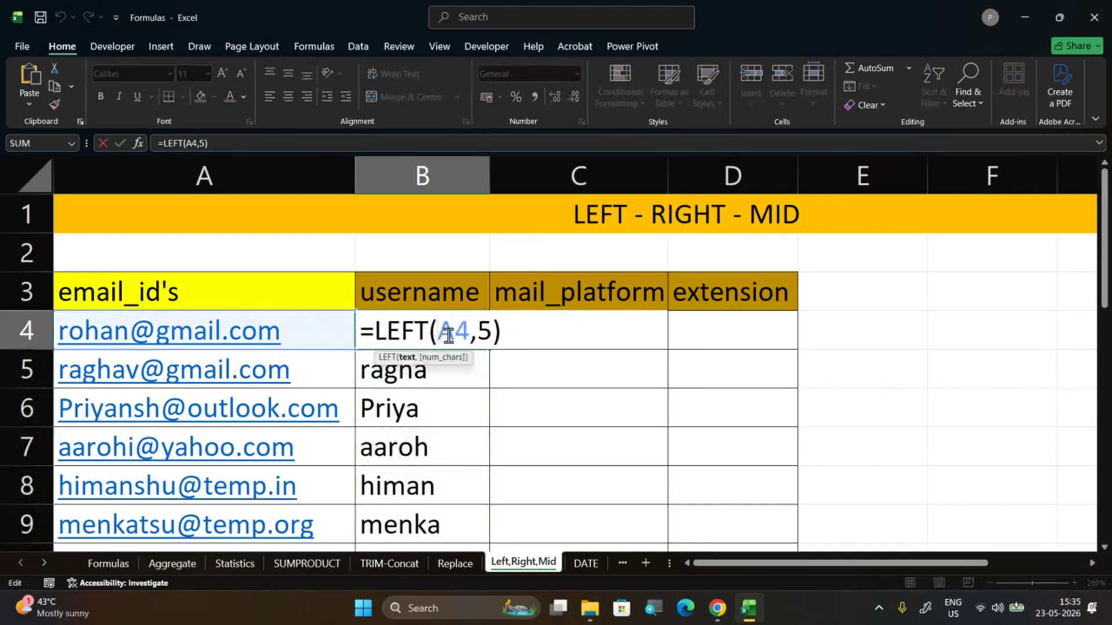
pyautogui.doubleClick(484, 331)
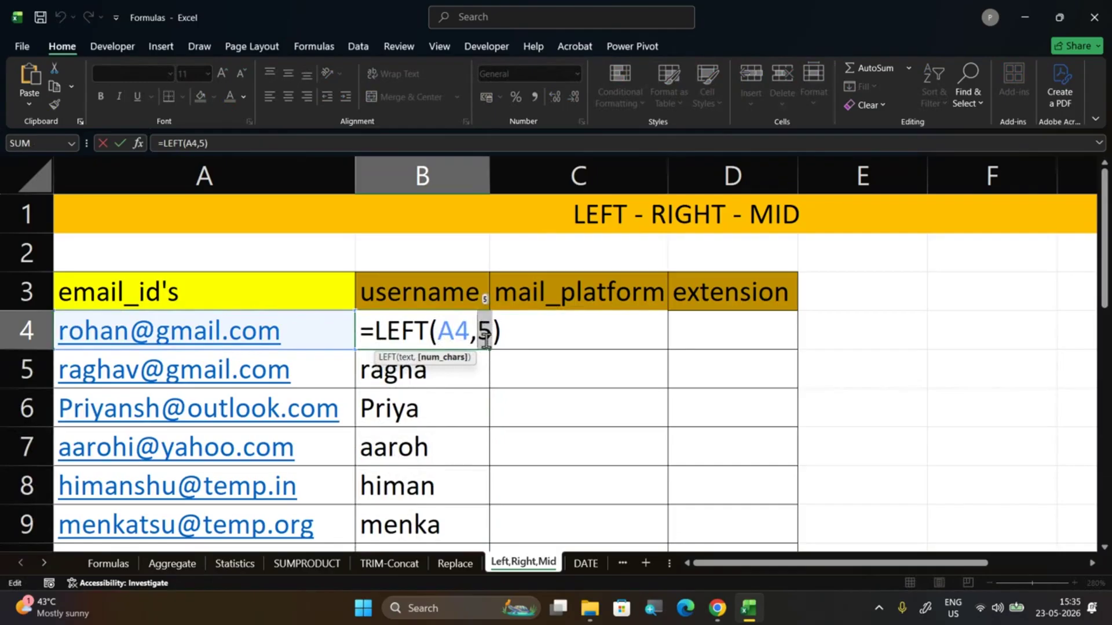
pyautogui.moveTo(521, 329); pyautogui.dragTo(362, 313)
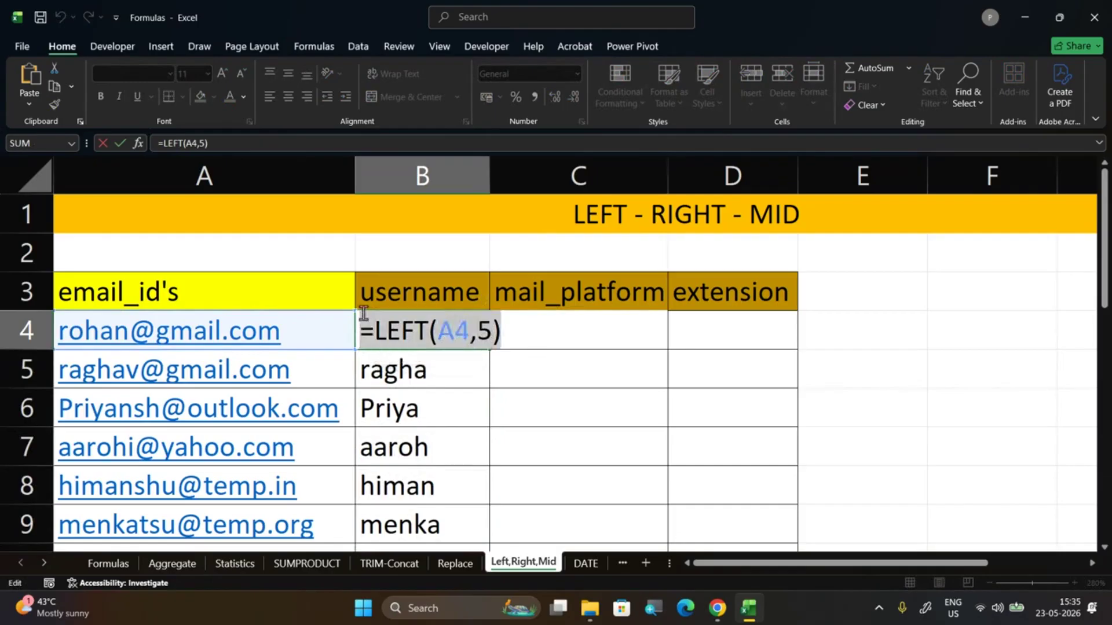
pyautogui.click(476, 331)
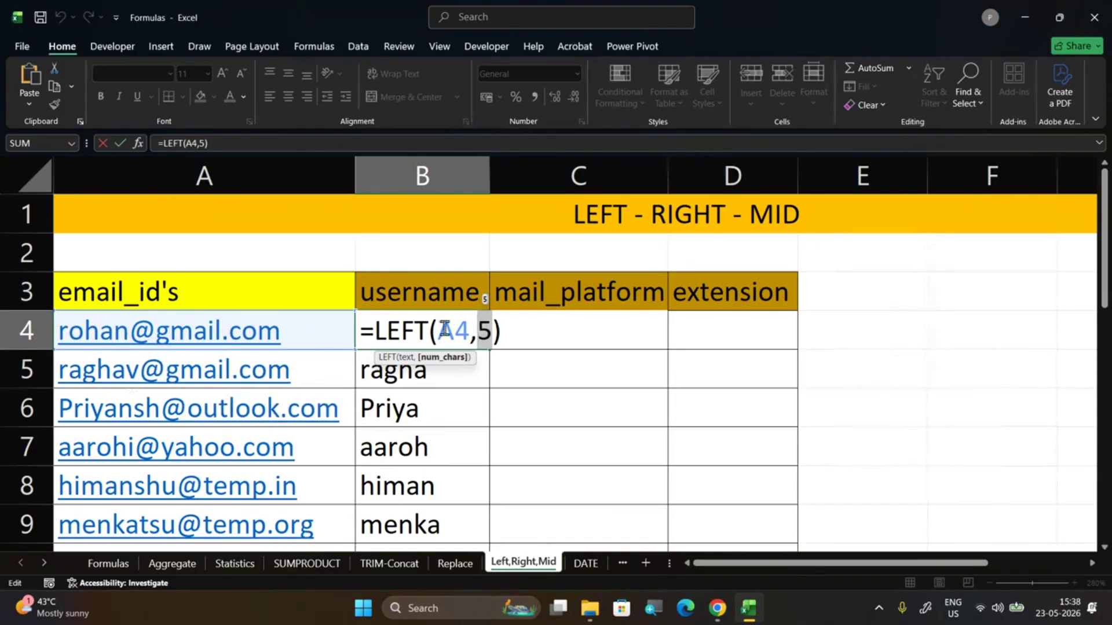
pyautogui.click(497, 327)
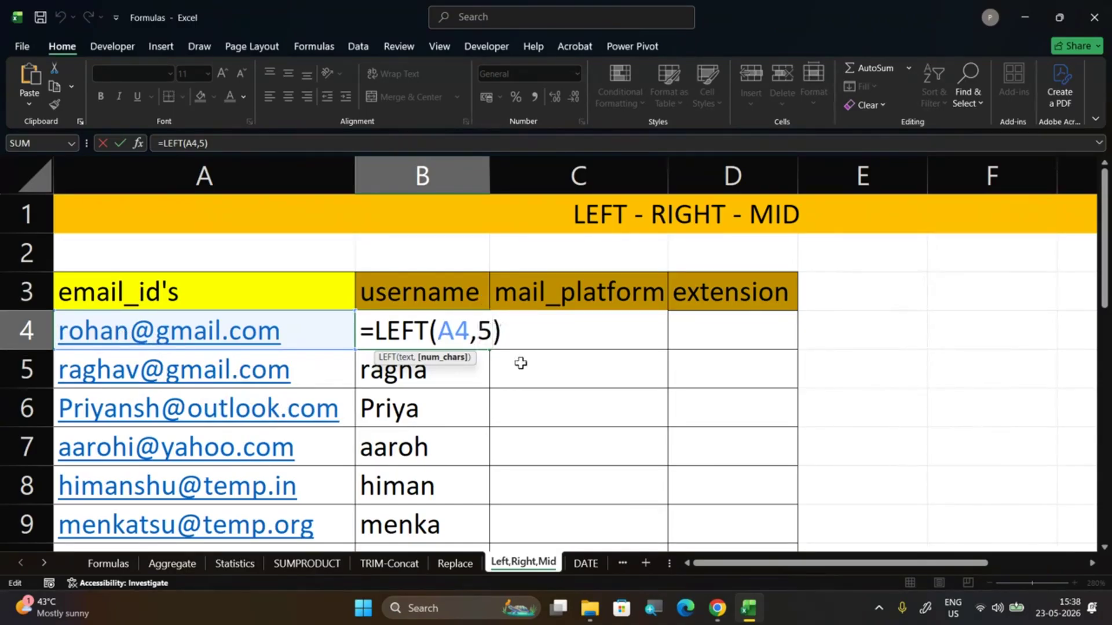
pyautogui.press('BackSpace')
pyautogui.write('fin')
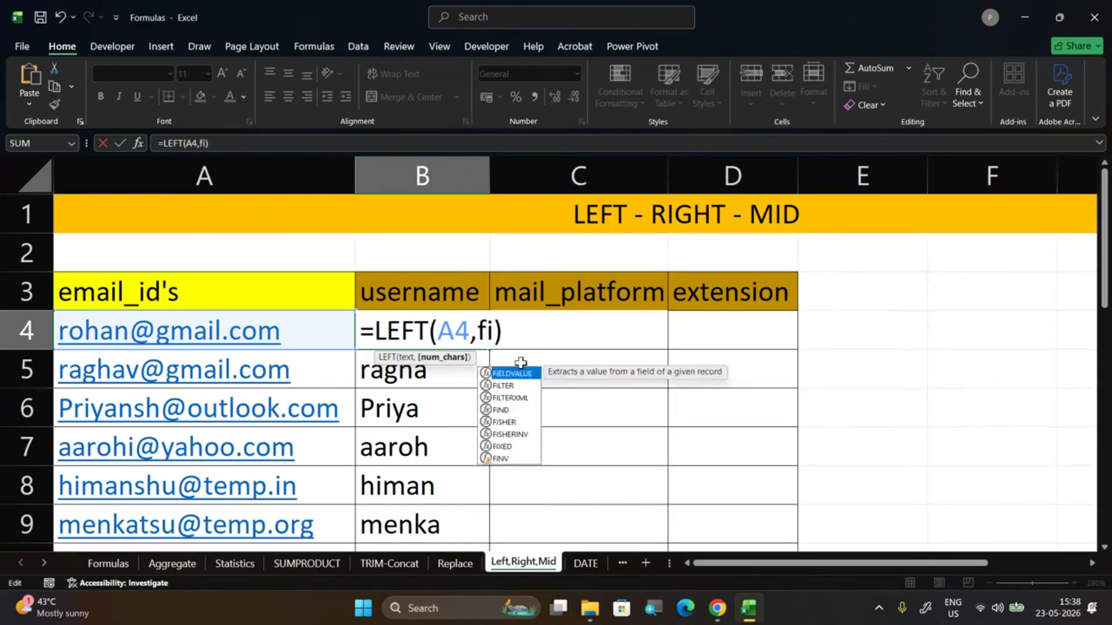
pyautogui.write('d')
pyautogui.press('Tab')
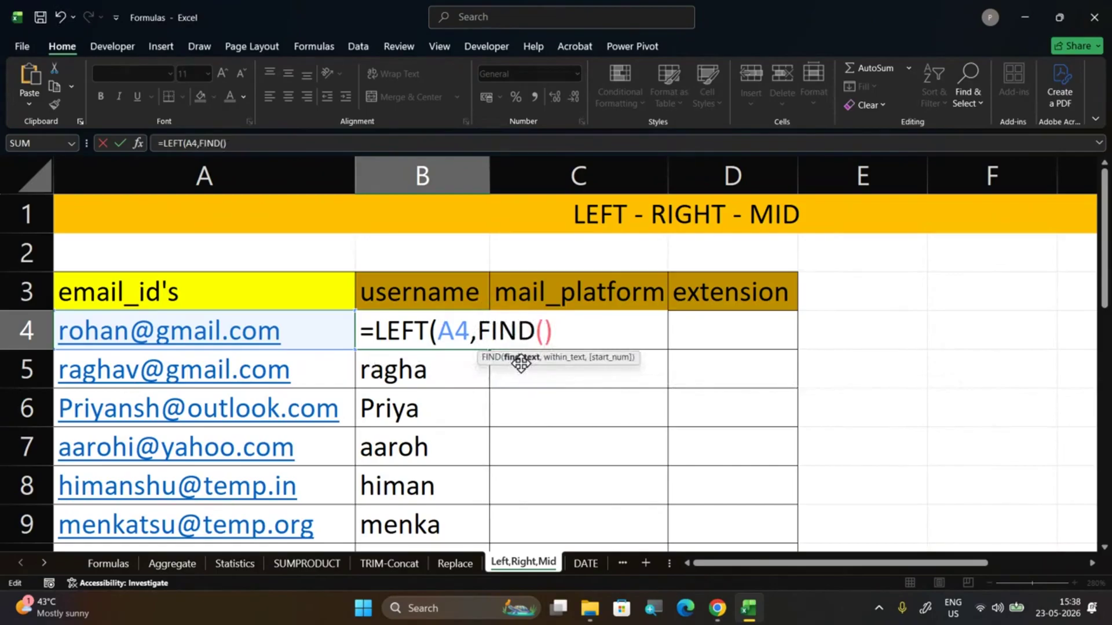
pyautogui.write('"@",')
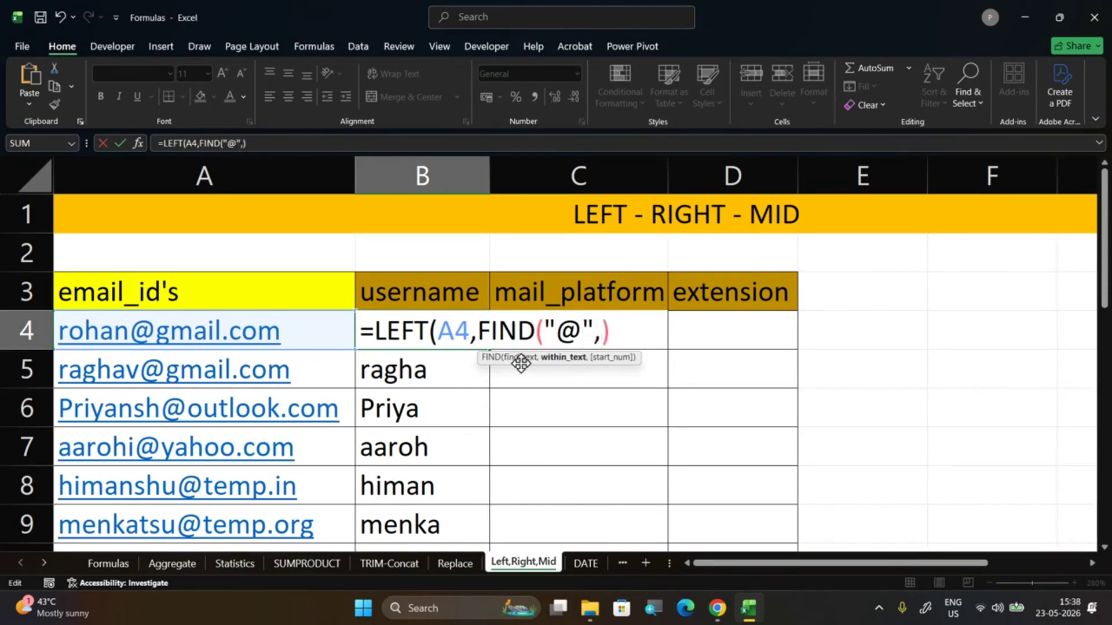
pyautogui.click(290, 329)
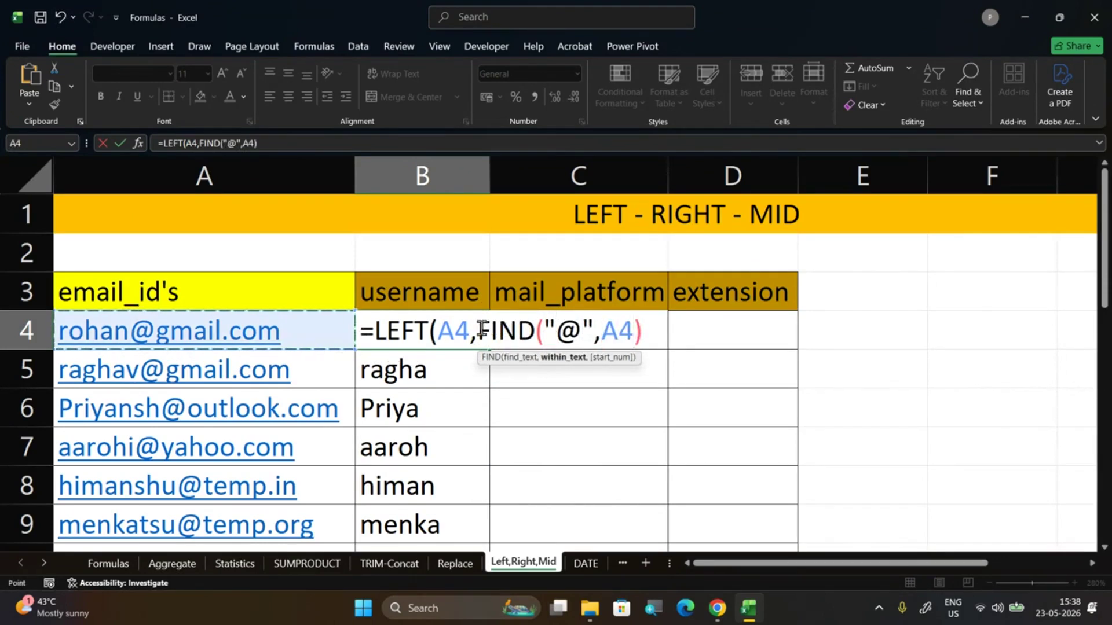
# Subtract 1 from the FIND part and complete B4's formula as =LEFT(A4,FIND("@",A4)-1)
pyautogui.moveTo(478, 333); pyautogui.dragTo(630, 331)
pyautogui.click(646, 331)
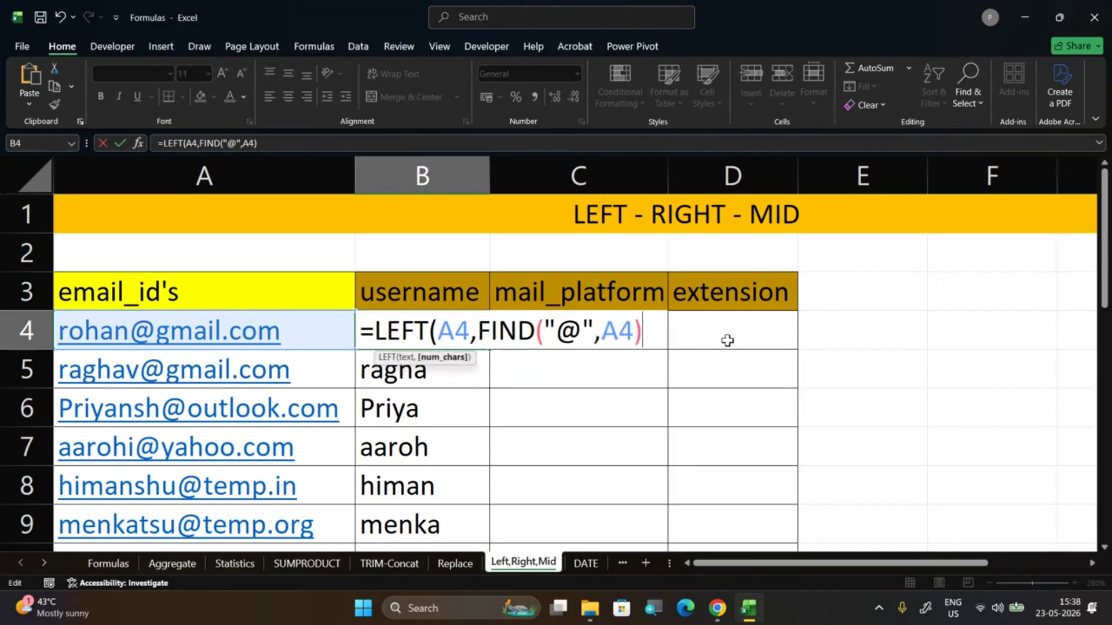
pyautogui.write('-1')
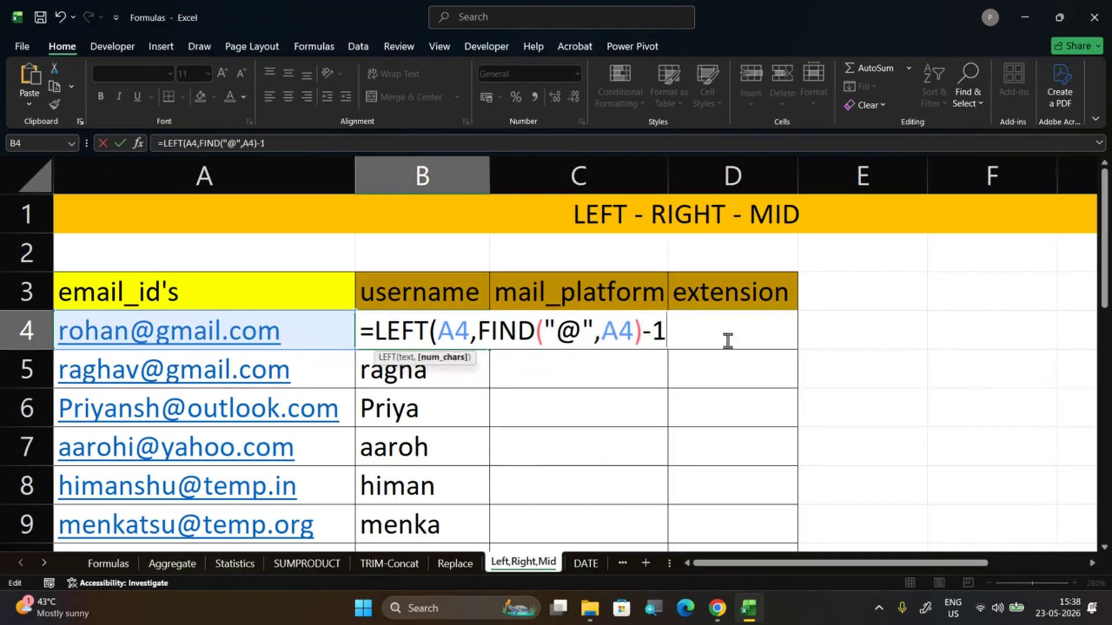
pyautogui.write(')')
pyautogui.press('Return')
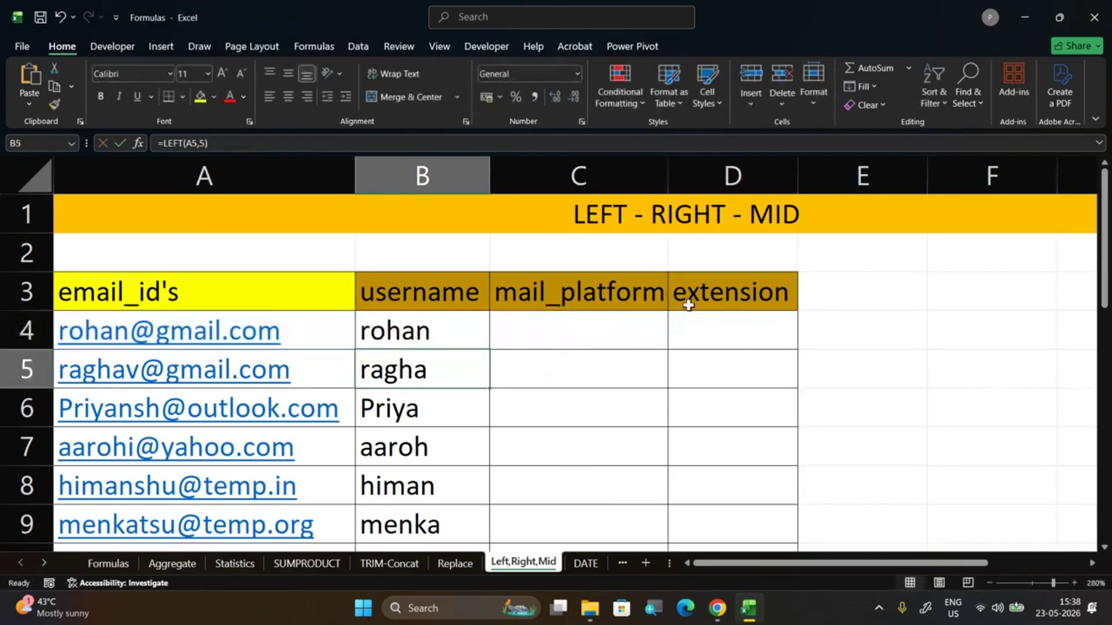
# Fill B4's formula down the username column through B10 and check the extracted usernames
pyautogui.click(489, 338)
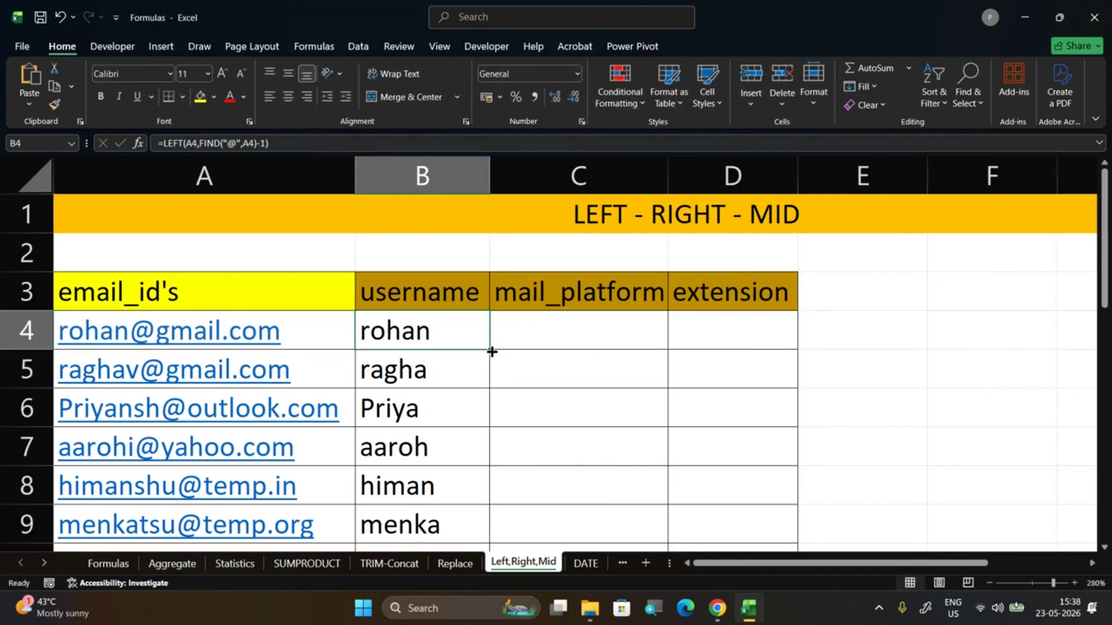
pyautogui.moveTo(490, 350); pyautogui.dragTo(489, 350)
pyautogui.doubleClick(490, 350)
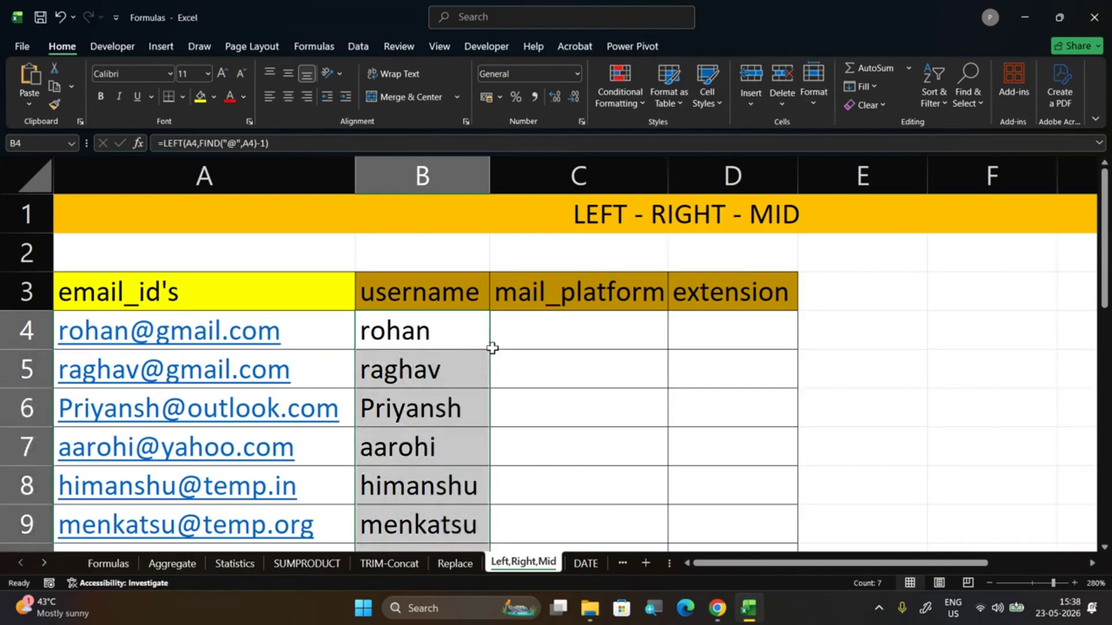
pyautogui.scroll(-1, 441, 310)
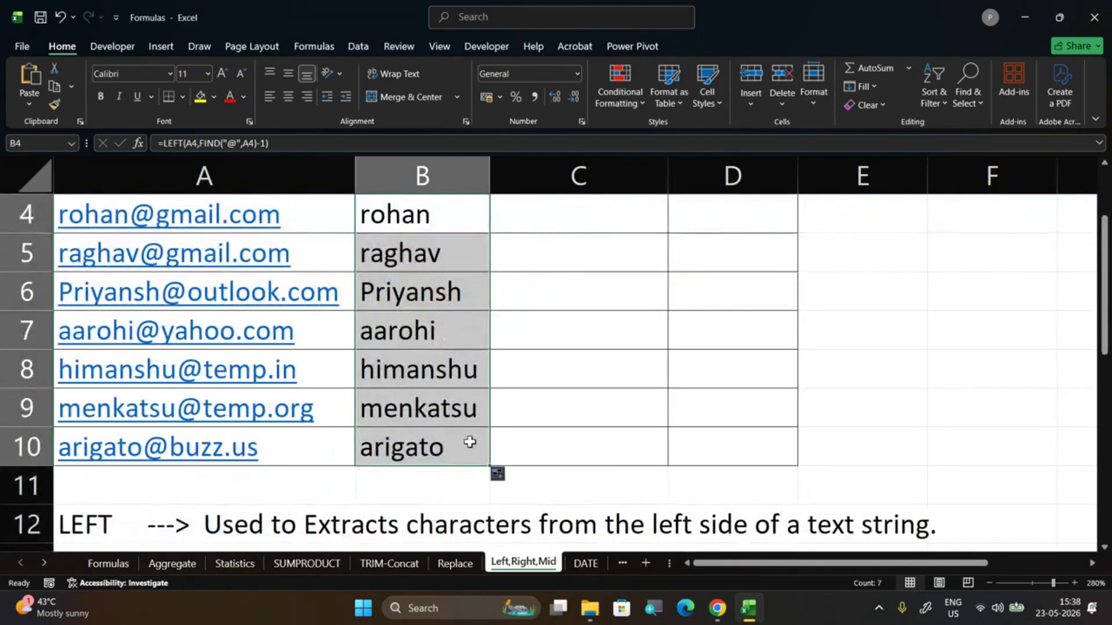
# Review the LEFT formula in cell B4 and leave it as is
pyautogui.scroll(1, 467, 509)
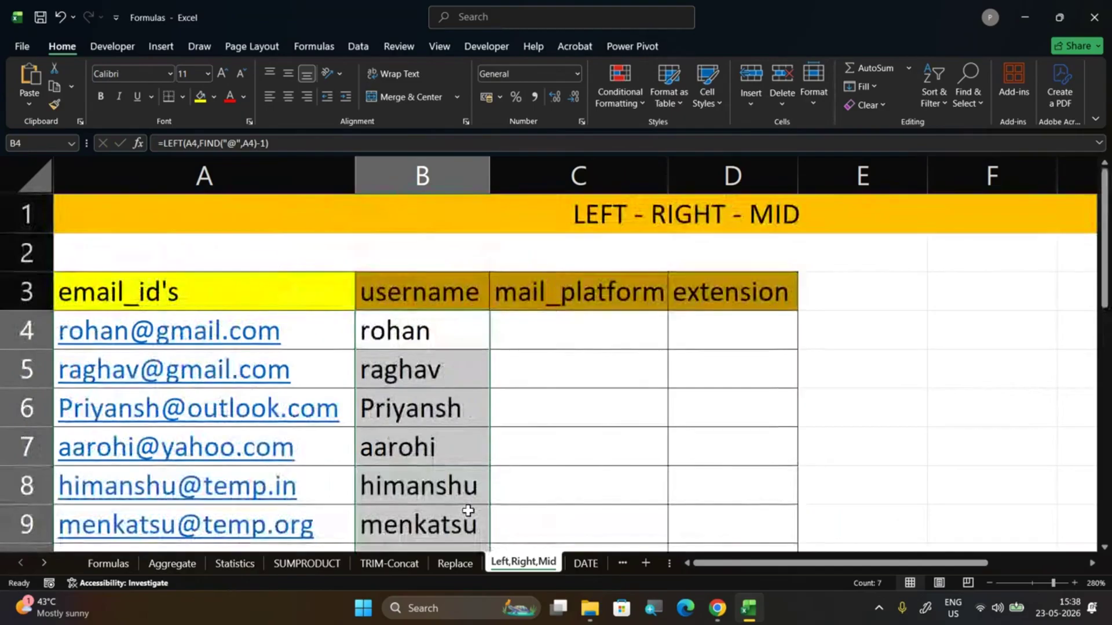
pyautogui.keyDown('ctrl'); pyautogui.scroll(-1, 371, 304); pyautogui.keyUp('ctrl')
pyautogui.doubleClick(367, 286)
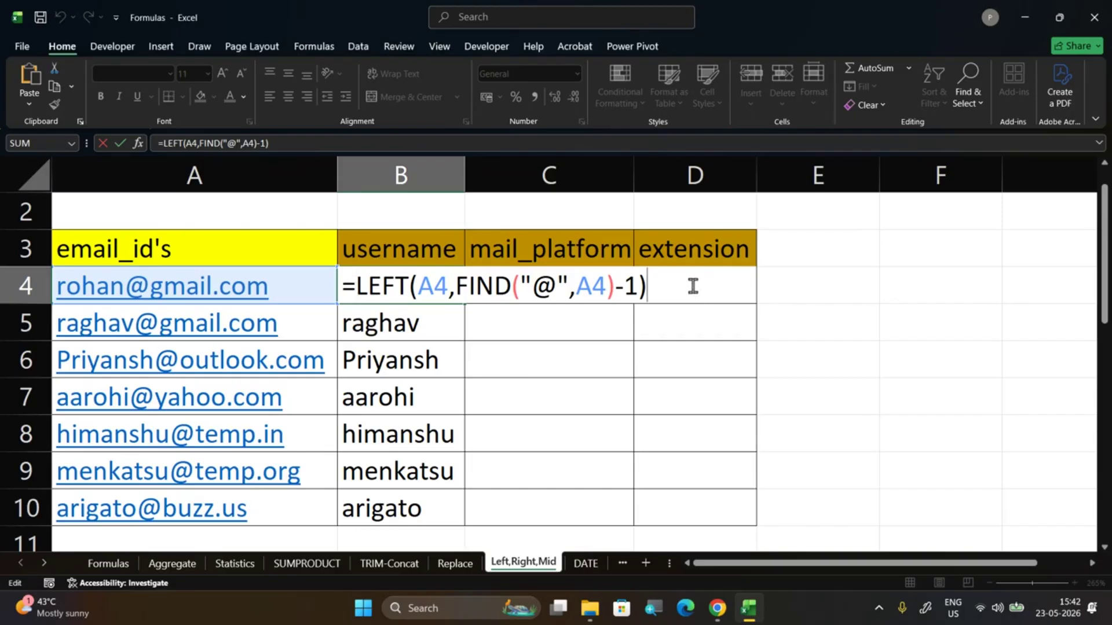
pyautogui.press('Return')
# Enter =RIGHT(A4,3) in cell D4 to extract the extension from the first email address
pyautogui.click(670, 280)
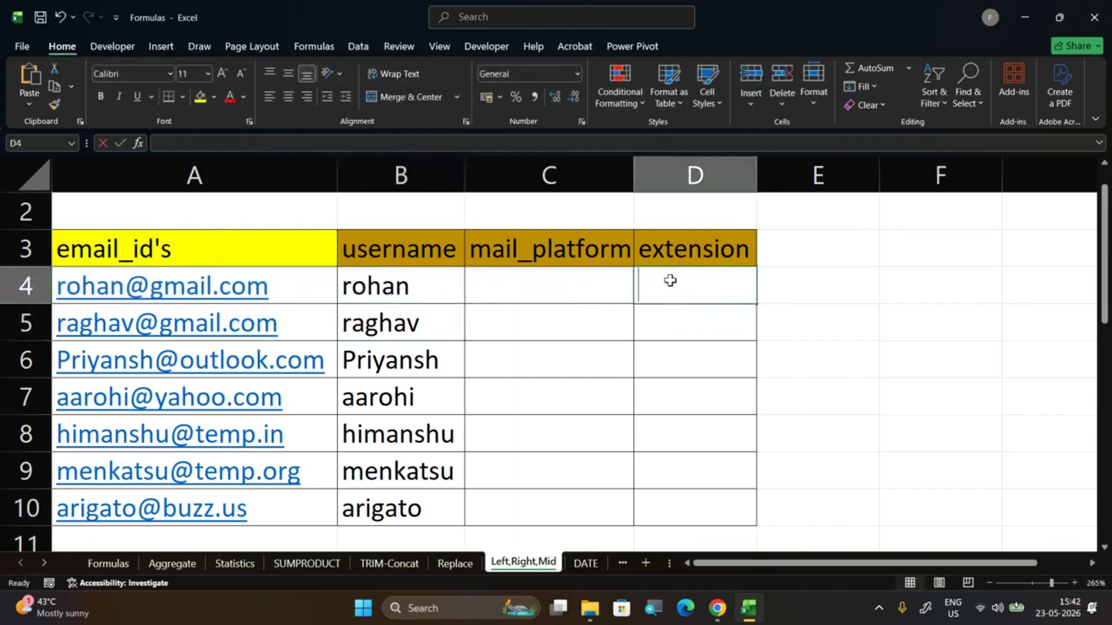
pyautogui.write('=right')
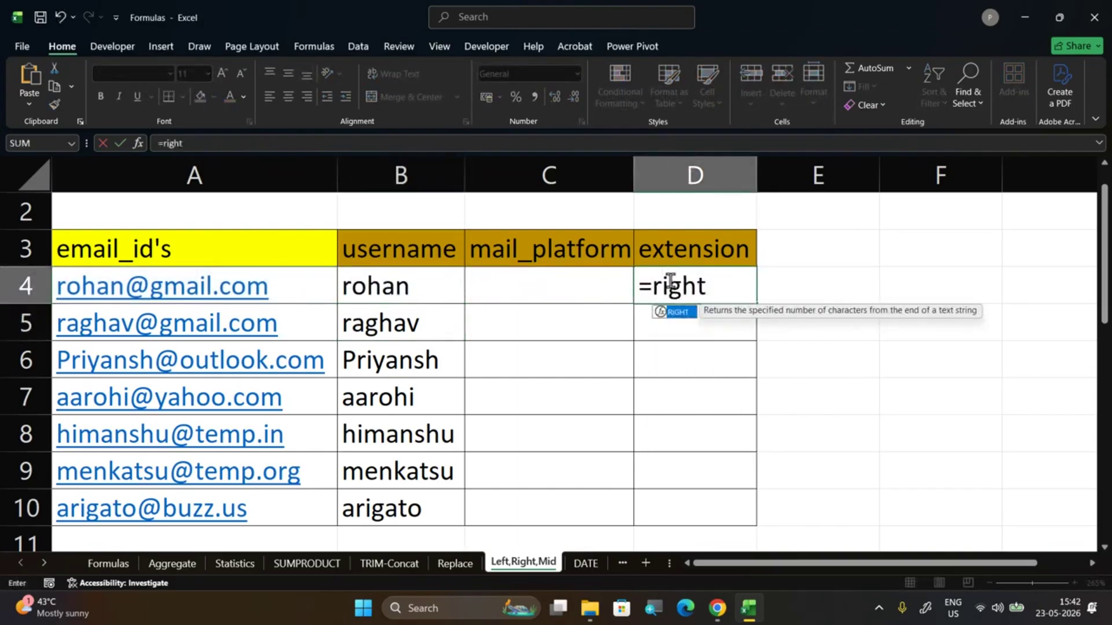
pyautogui.press('Tab')
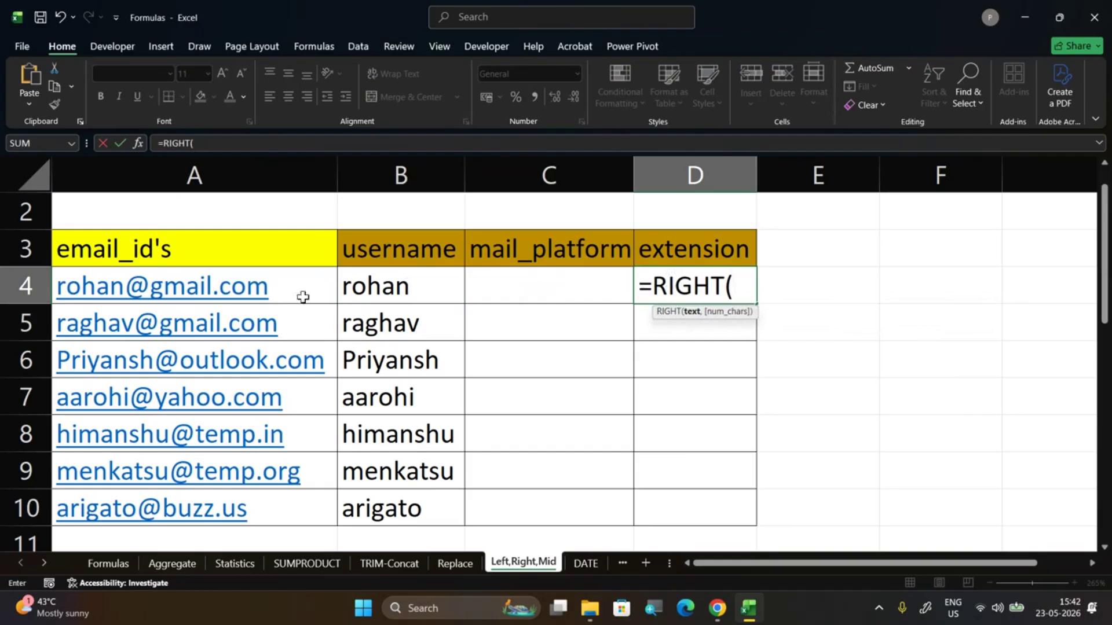
pyautogui.click(290, 286)
pyautogui.write(',3')
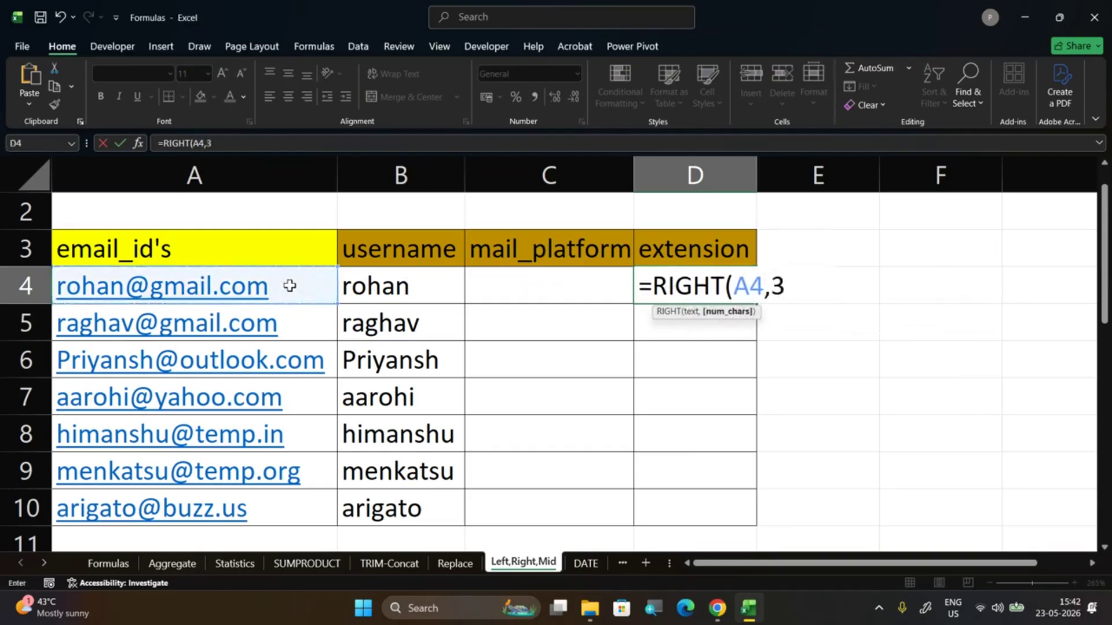
pyautogui.write(')')
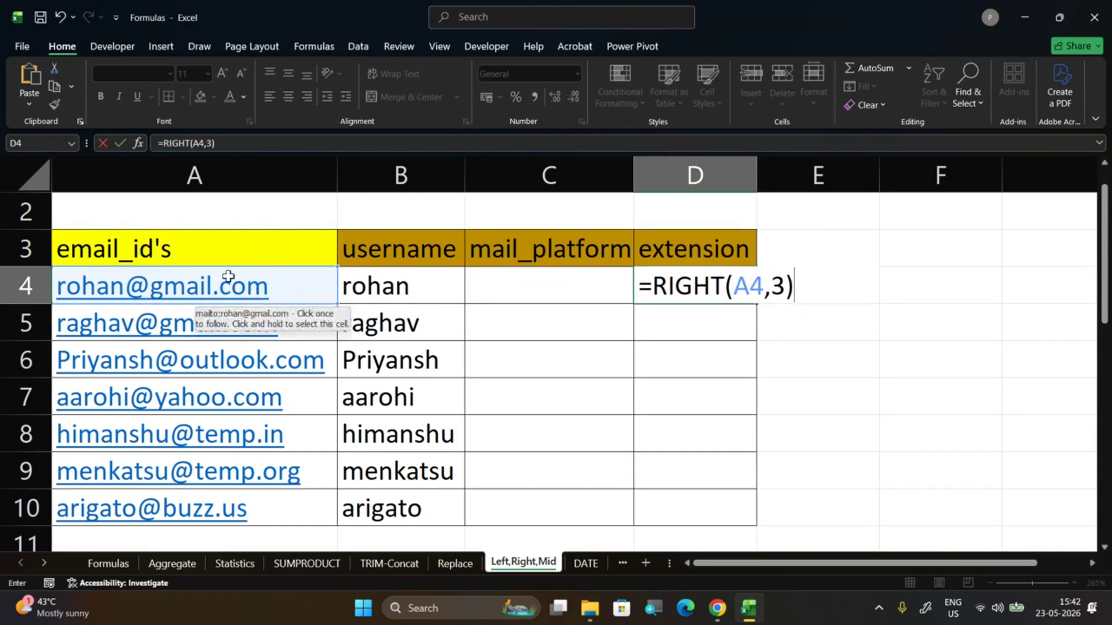
pyautogui.click(730, 284)
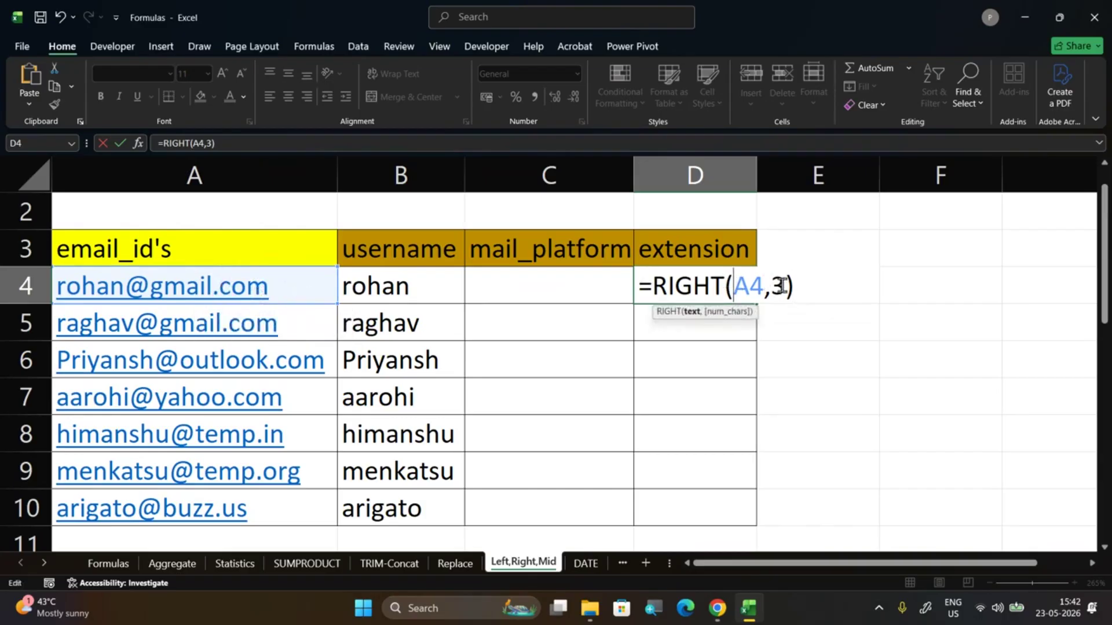
pyautogui.press('Return')
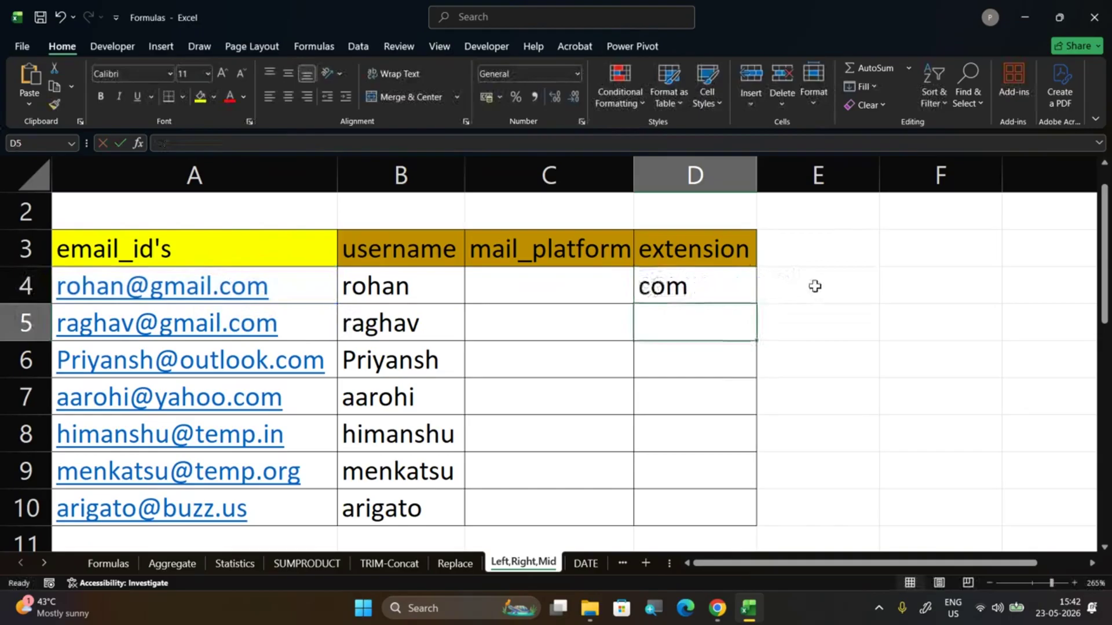
# Fill D4's RIGHT formula down the extension column through D10 and check the results in D8 and D10
pyautogui.click(748, 288)
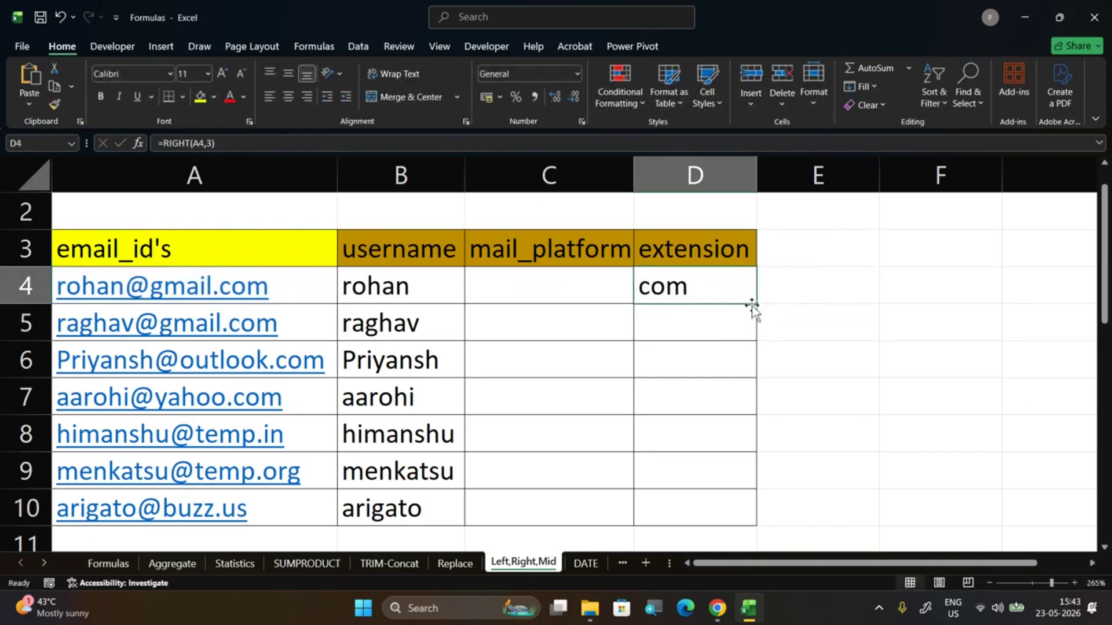
pyautogui.moveTo(756, 302); pyautogui.dragTo(756, 303)
pyautogui.doubleClick(756, 303)
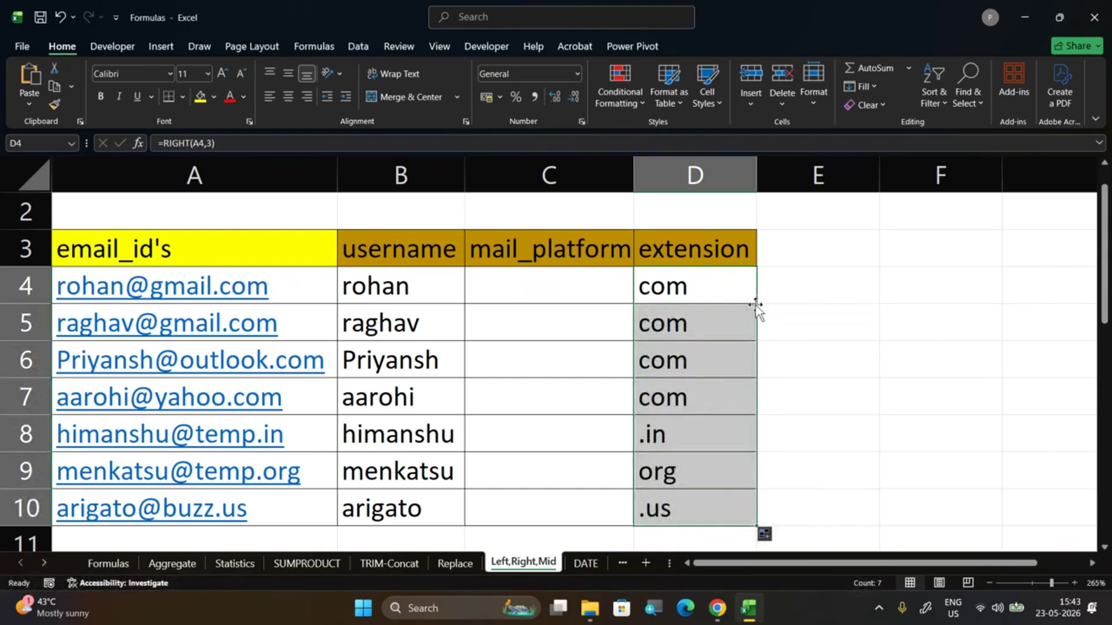
pyautogui.click(698, 437)
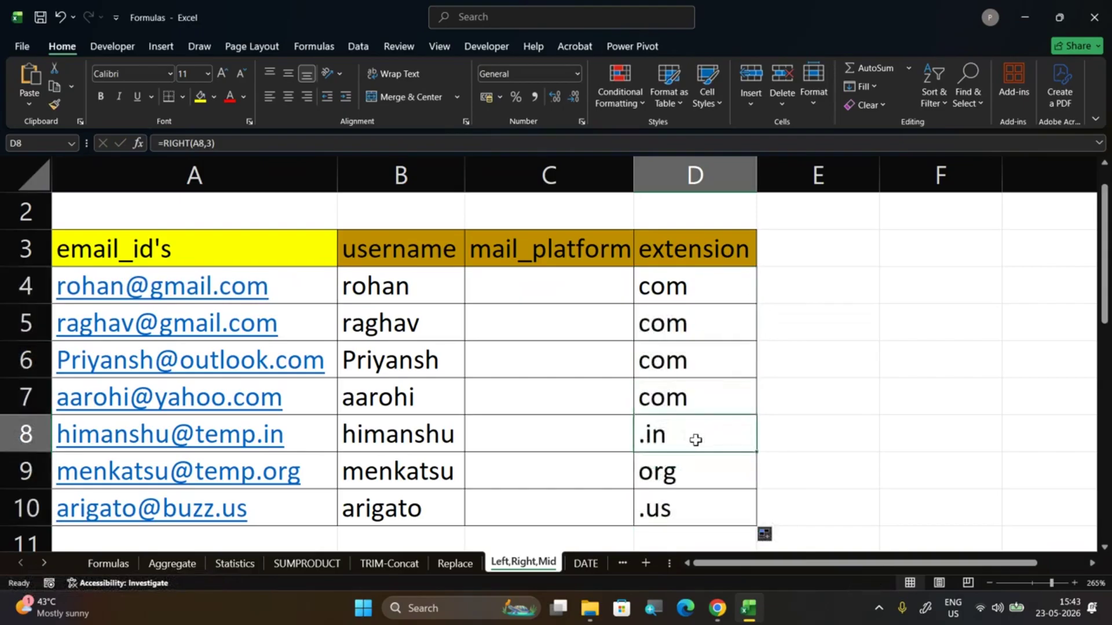
pyautogui.click(650, 517)
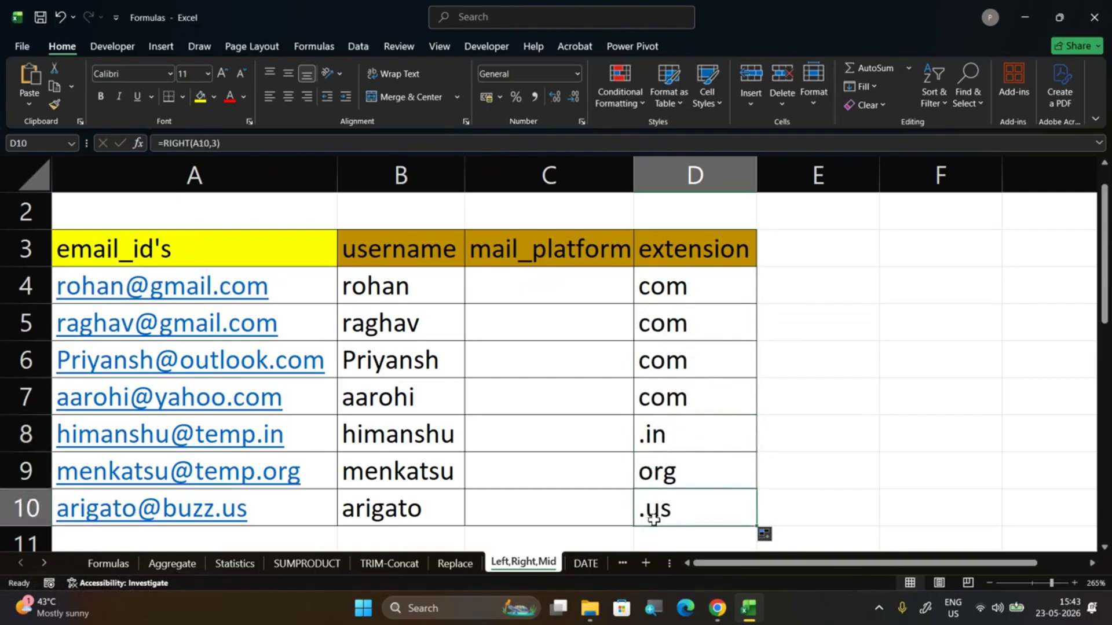
pyautogui.click(691, 292)
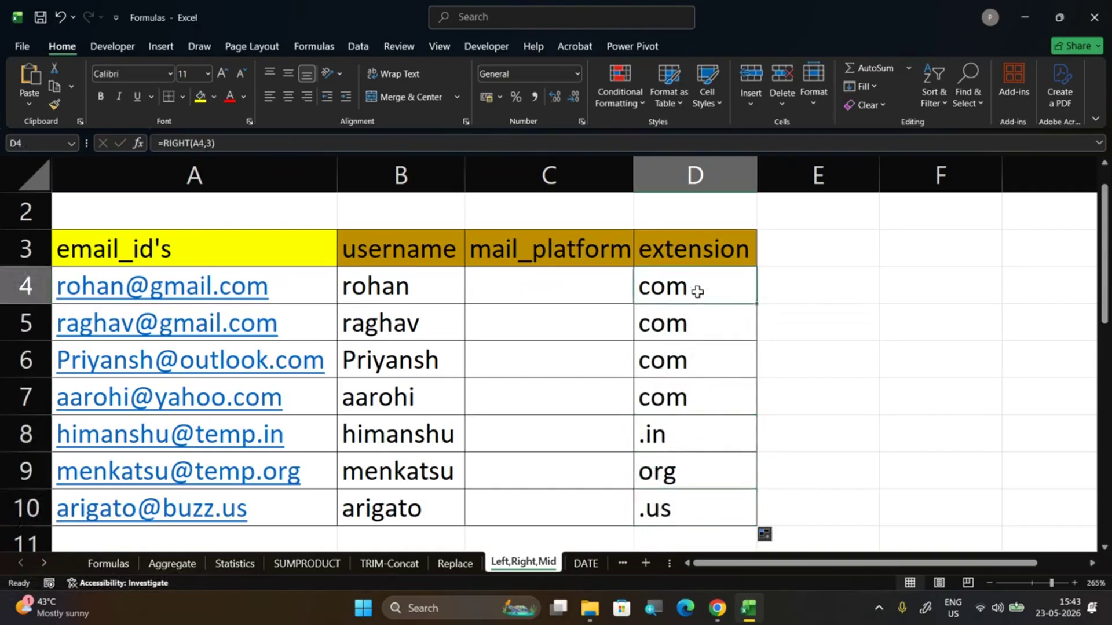
pyautogui.doubleClick(695, 290)
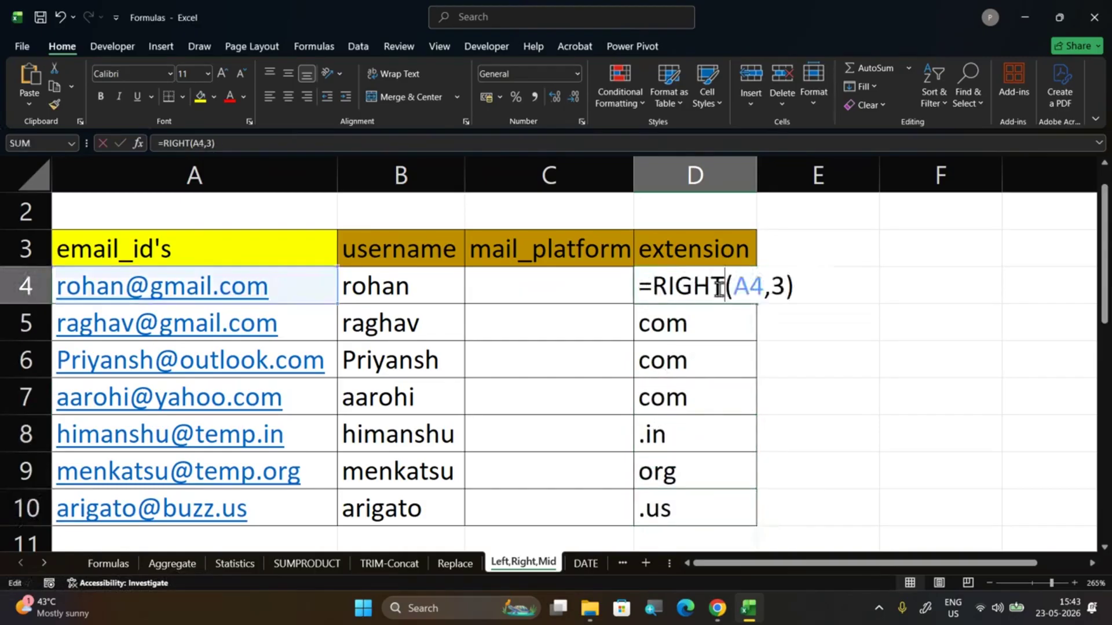
pyautogui.doubleClick(779, 284)
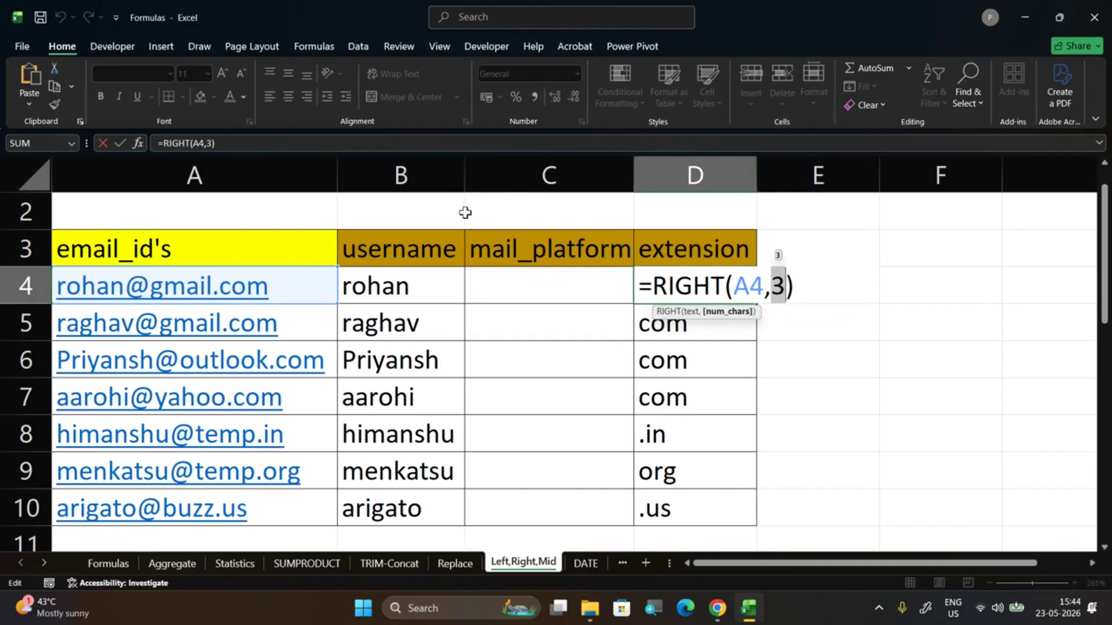
pyautogui.click(322, 299)
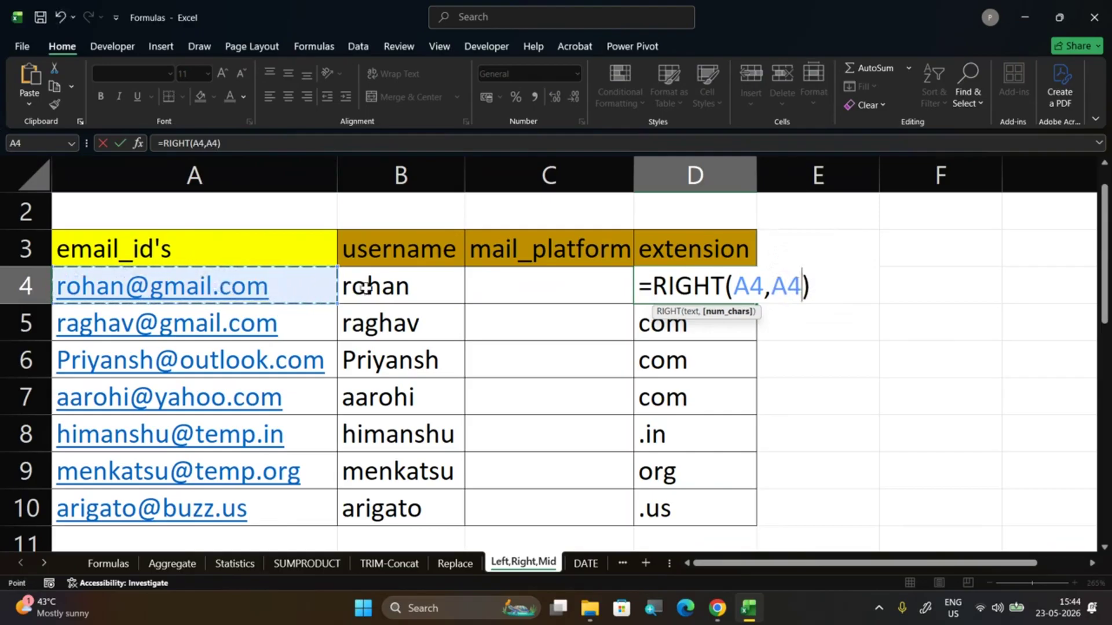
pyautogui.press('BackSpace')
pyautogui.press('BackSpace')
pyautogui.write('3')
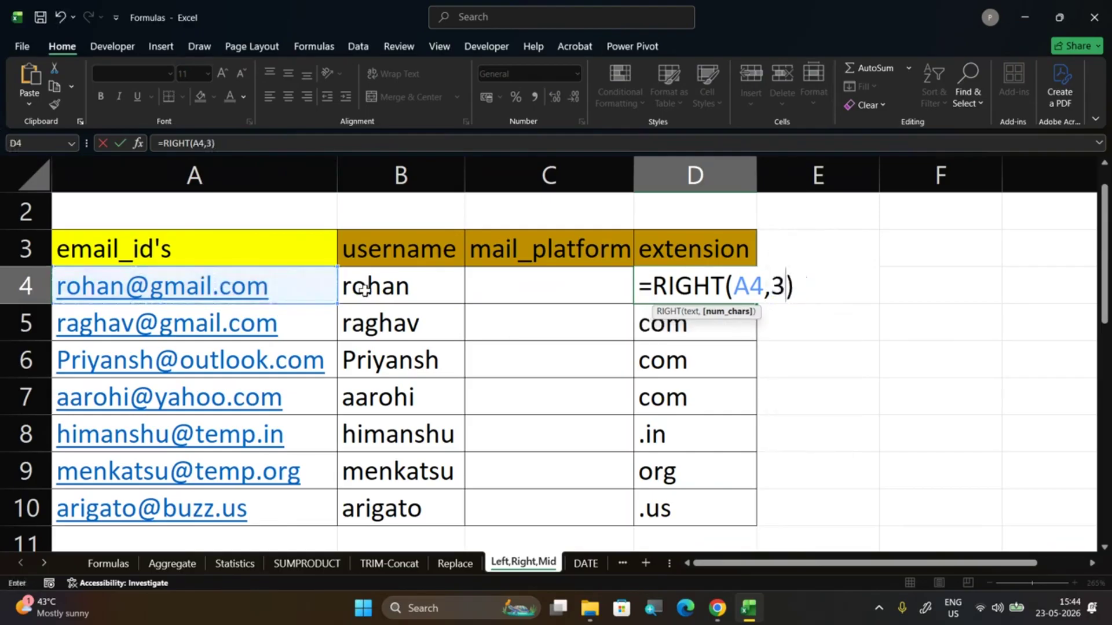
pyautogui.press('Return')
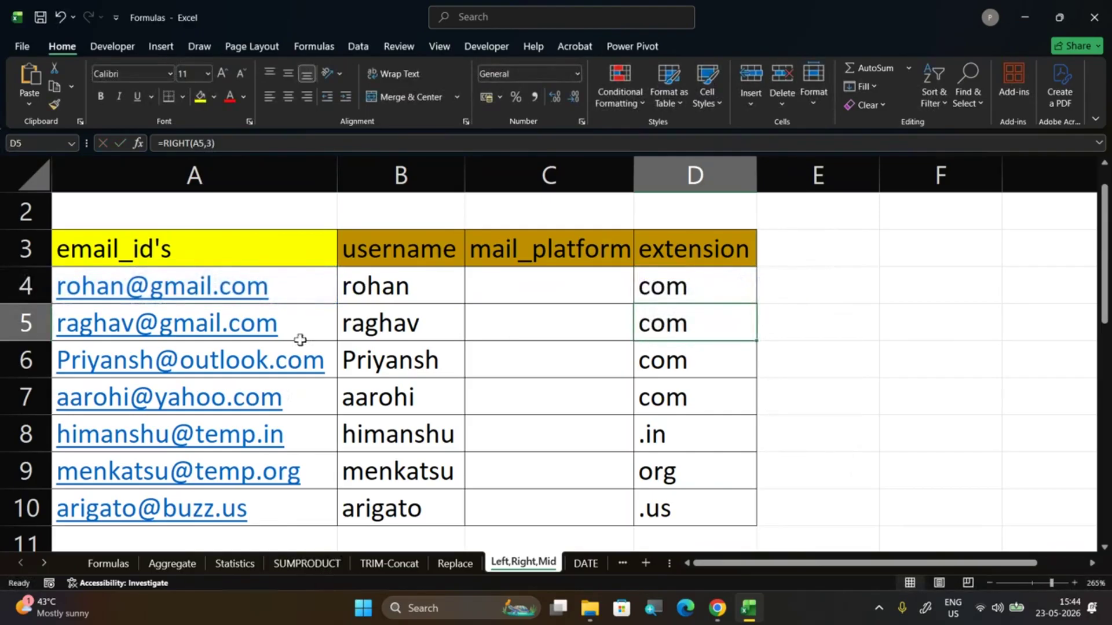
# Highlight the whole email address in A4, its part up to the dot, and its extension to compare their lengths
pyautogui.click(303, 284)
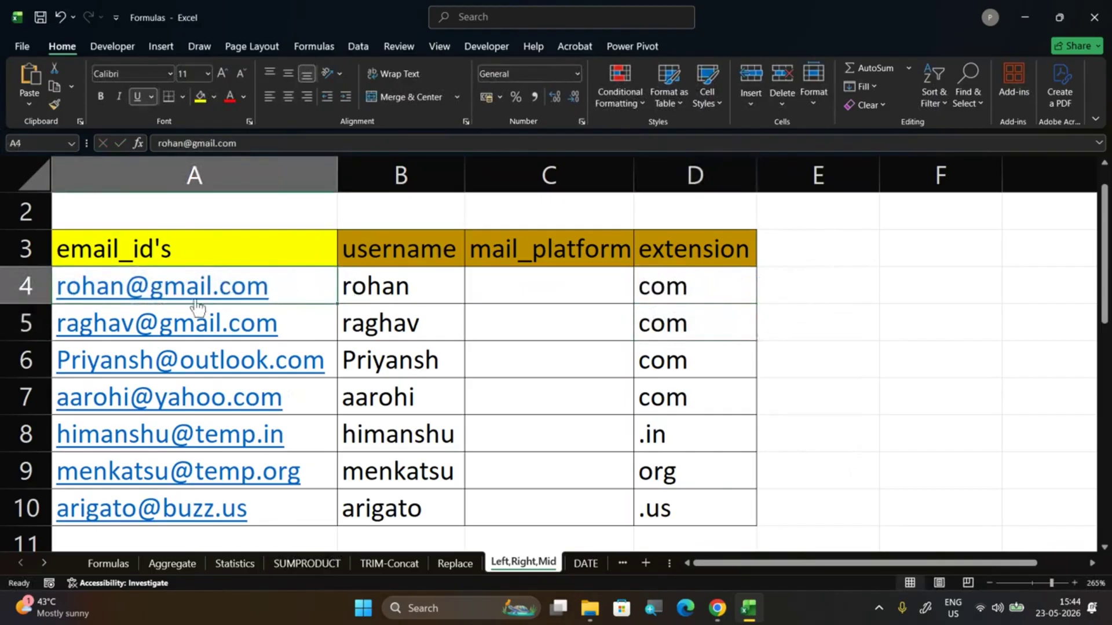
pyautogui.doubleClick(313, 288)
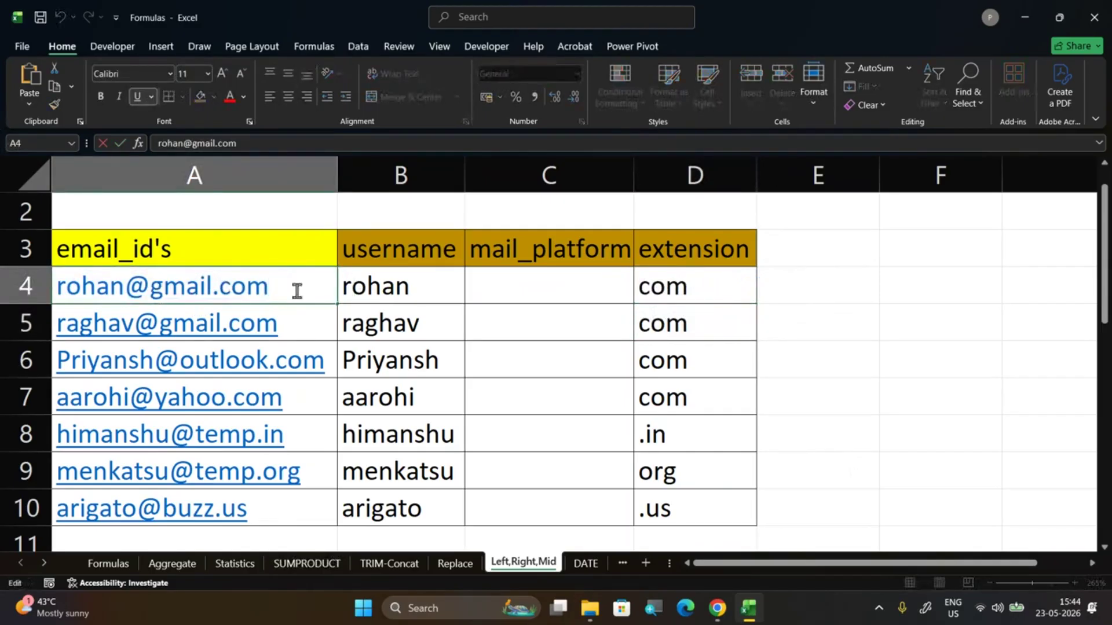
pyautogui.moveTo(295, 285); pyautogui.dragTo(56, 286)
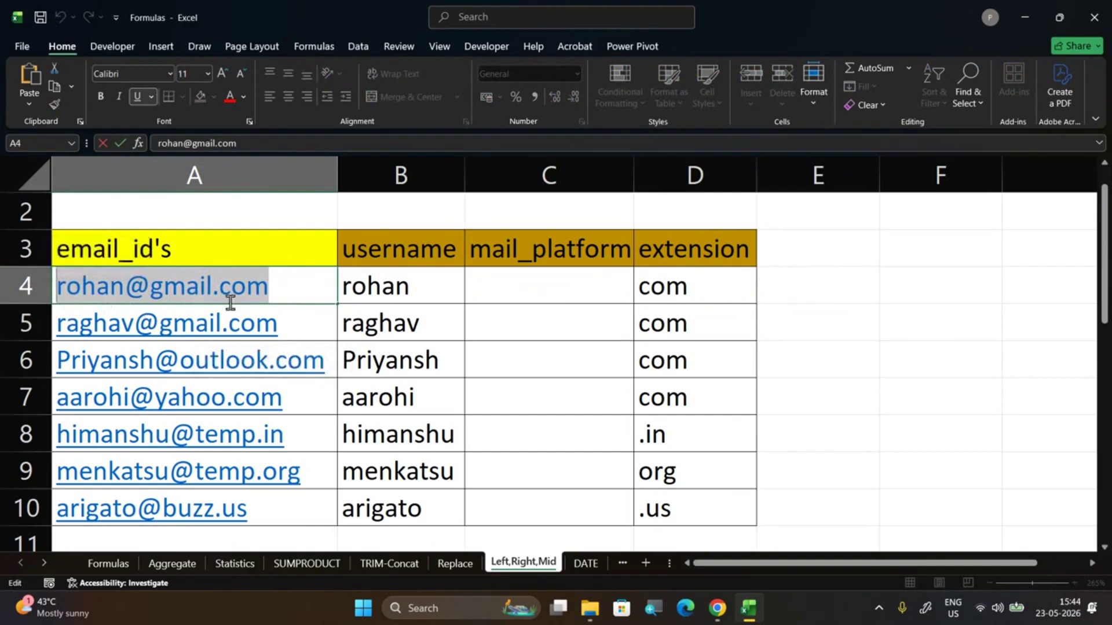
pyautogui.click(281, 286)
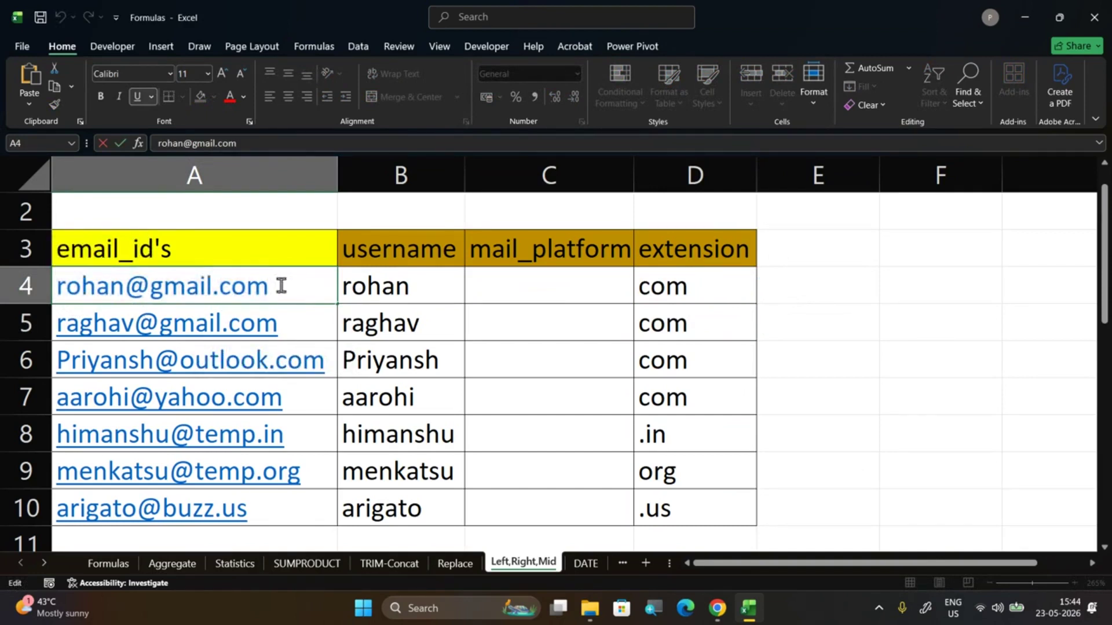
pyautogui.moveTo(279, 286); pyautogui.dragTo(55, 286)
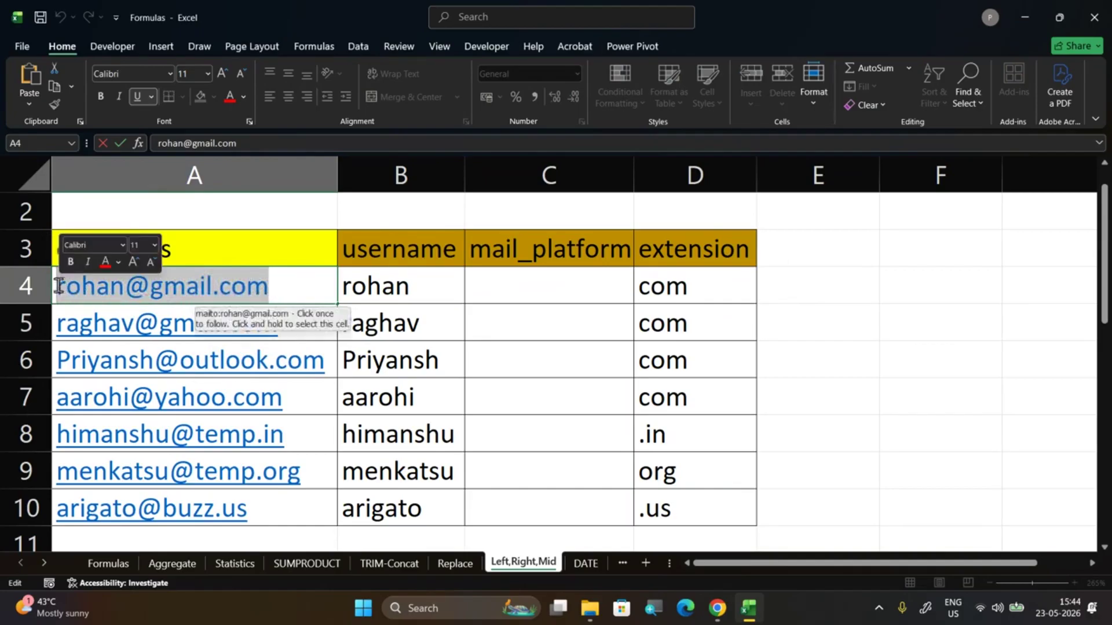
pyautogui.moveTo(219, 288); pyautogui.dragTo(56, 286)
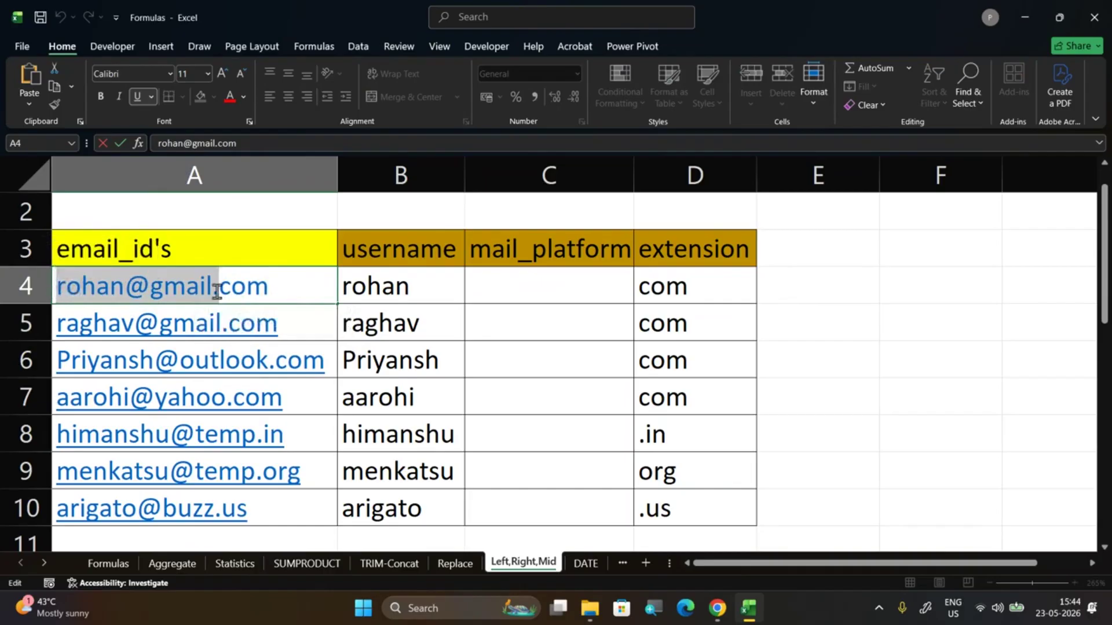
pyautogui.moveTo(221, 290); pyautogui.dragTo(276, 291)
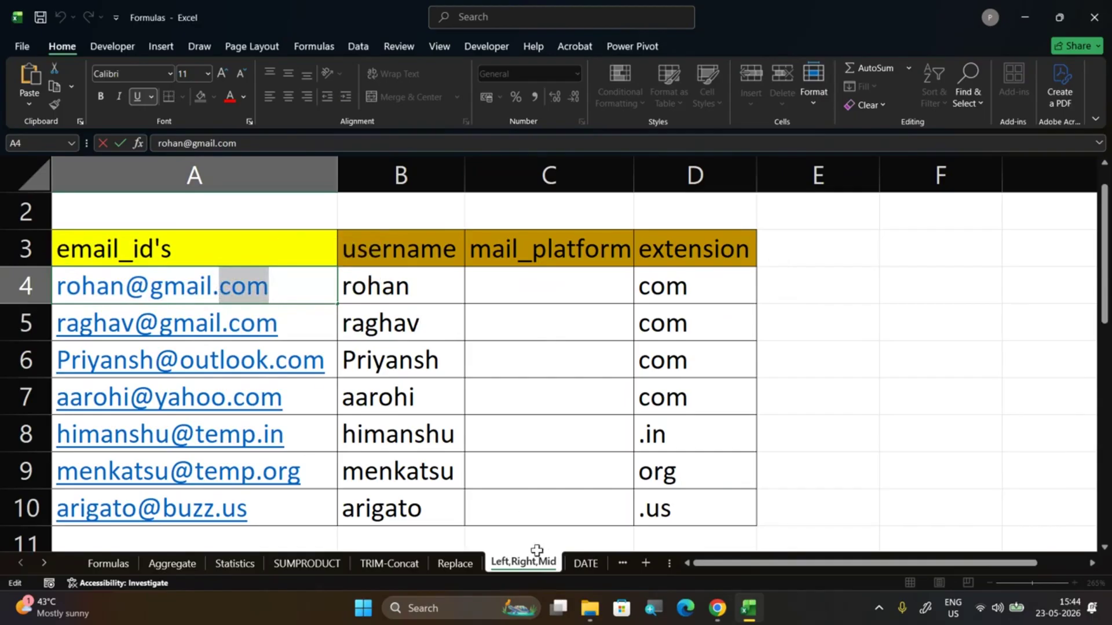
# Open Paint and handwrite a sample Gmail address across the upper part of the blank canvas
pyautogui.press('super')
pyautogui.write('p')
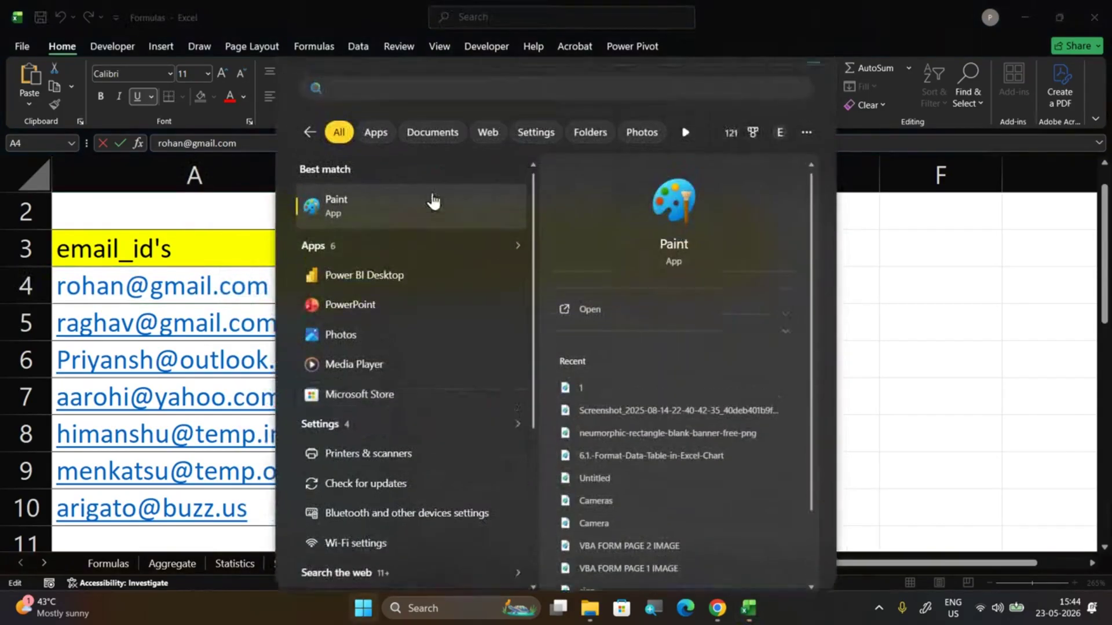
pyautogui.click(432, 203)
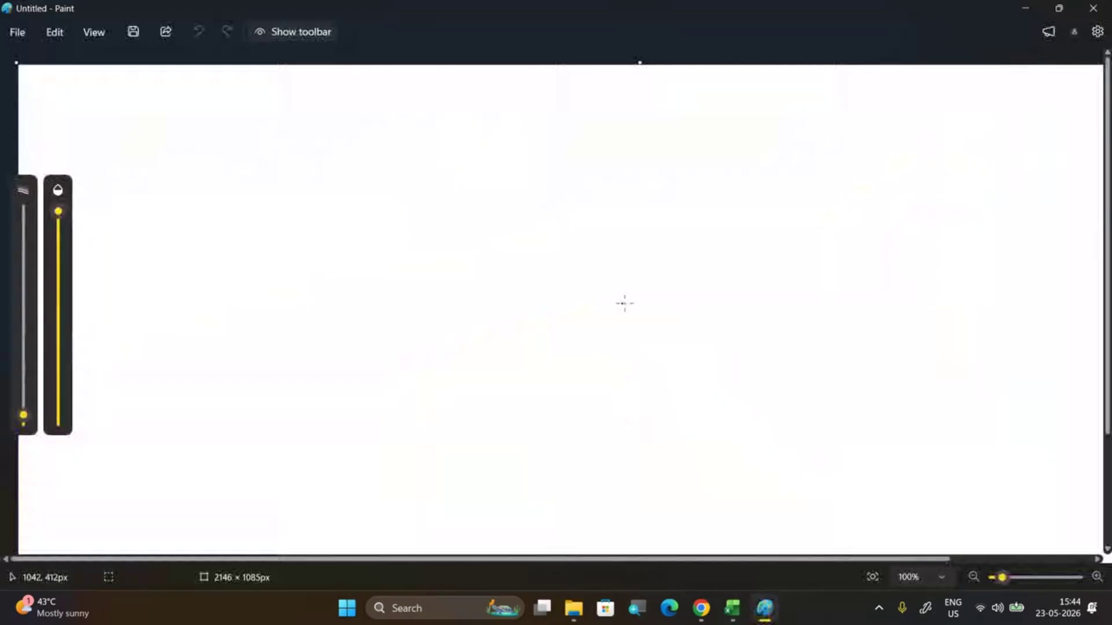
pyautogui.moveTo(322, 184)
pyautogui.mouseDown()
pyautogui.moveTo(307, 196)
pyautogui.moveTo(335, 185)
pyautogui.moveTo(391, 194)
pyautogui.mouseUp()
pyautogui.moveTo(422, 190); pyautogui.dragTo(622, 192)
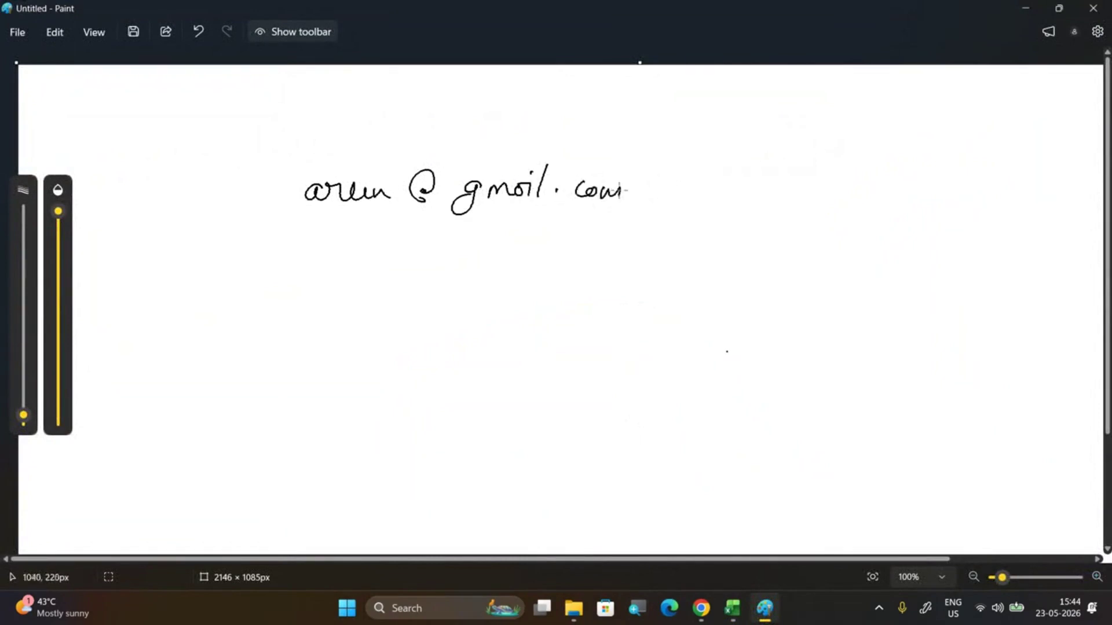
# Draw a double-headed arrow under the full sample address and label its length 14
pyautogui.moveTo(308, 221)
pyautogui.mouseDown()
pyautogui.moveTo(633, 226)
pyautogui.moveTo(618, 236)
pyautogui.mouseUp()
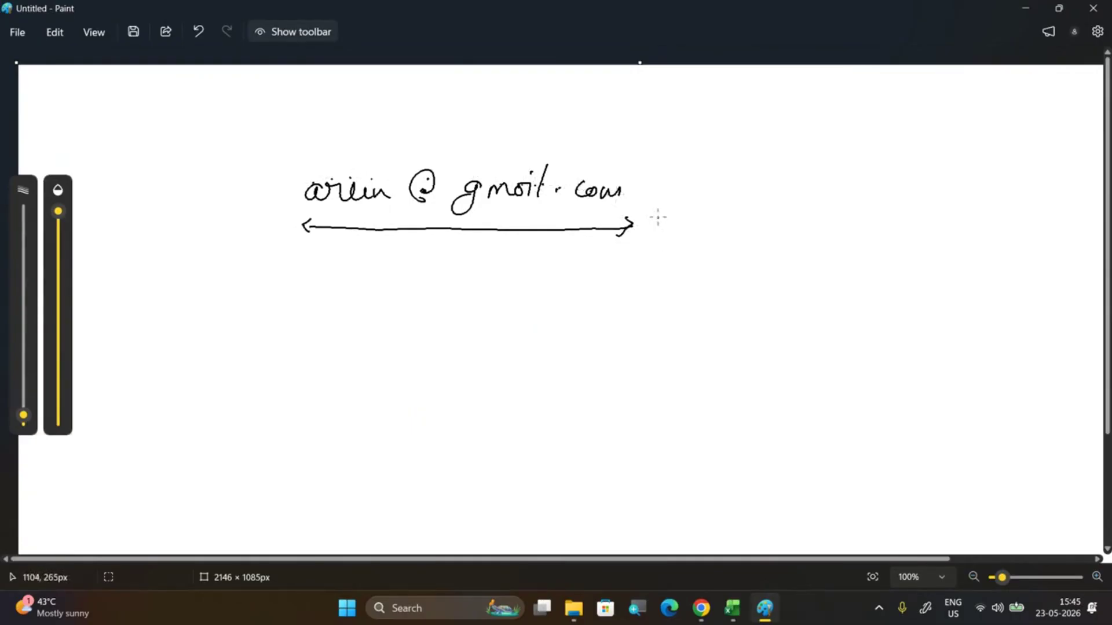
pyautogui.moveTo(654, 217); pyautogui.dragTo(652, 235)
pyautogui.moveTo(666, 217)
pyautogui.mouseDown()
pyautogui.moveTo(660, 230)
pyautogui.moveTo(676, 228)
pyautogui.mouseUp()
pyautogui.moveTo(673, 219); pyautogui.dragTo(667, 234)
# Mark the address up to its dot with a shorter double-headed arrow labelled 11, and draw a brace for the remaining extension
pyautogui.moveTo(297, 244)
pyautogui.mouseDown()
pyautogui.moveTo(297, 256)
pyautogui.moveTo(557, 250)
pyautogui.moveTo(546, 261)
pyautogui.mouseUp()
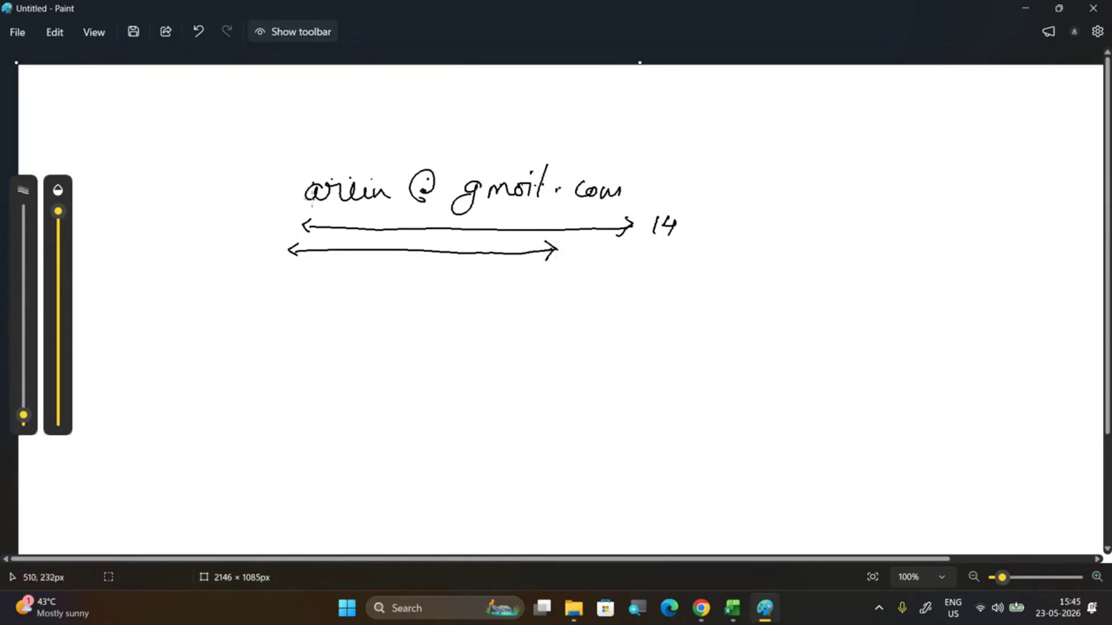
pyautogui.click(380, 204)
pyautogui.moveTo(593, 252); pyautogui.dragTo(586, 272)
pyautogui.moveTo(601, 251)
pyautogui.mouseDown()
pyautogui.moveTo(596, 271)
pyautogui.moveTo(647, 322)
pyautogui.mouseUp()
# Write the calculation 14 - 11 ⇒ 3 beside the brace to show the extension's length
pyautogui.moveTo(654, 306)
pyautogui.mouseDown()
pyautogui.moveTo(665, 320)
pyautogui.moveTo(694, 316)
pyautogui.mouseUp()
pyautogui.moveTo(700, 310); pyautogui.dragTo(699, 322)
pyautogui.moveTo(710, 311)
pyautogui.mouseDown()
pyautogui.moveTo(709, 321)
pyautogui.moveTo(748, 317)
pyautogui.mouseUp()
pyautogui.moveTo(734, 325); pyautogui.dragTo(747, 327)
pyautogui.moveTo(773, 307); pyautogui.dragTo(771, 325)
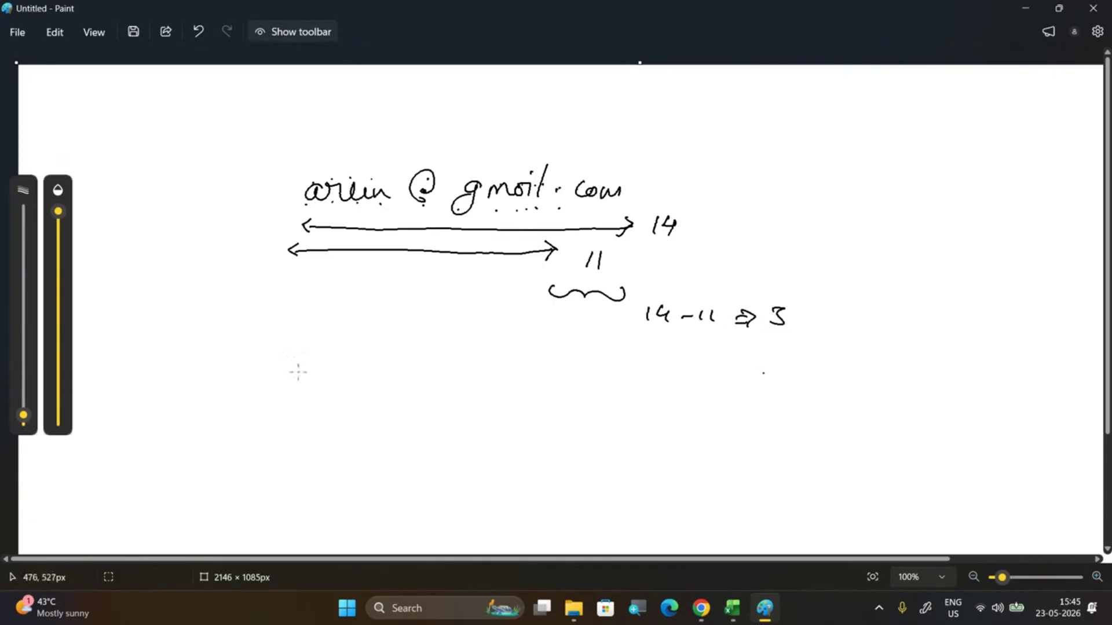
# Handwrite a second, shorter sample email address with a two-letter extension below the first diagram
pyautogui.moveTo(302, 371); pyautogui.dragTo(465, 375)
pyautogui.click(415, 356)
pyautogui.click(424, 371)
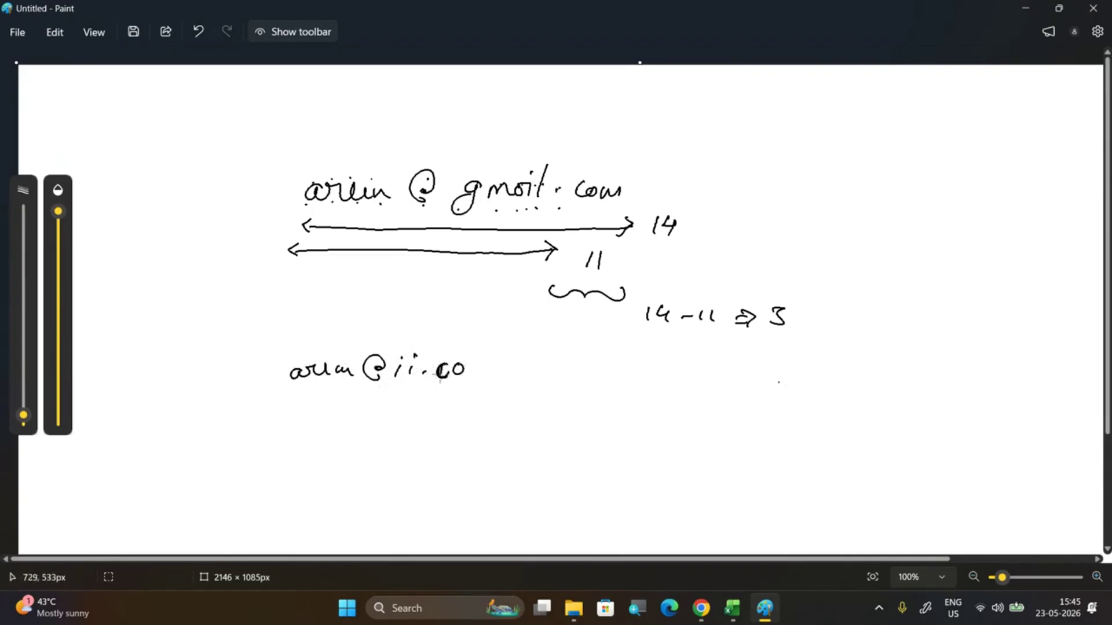
# Mark the second sample address's full length as 10 and its part up to the dot as 8, bracing the extension with the result 2
pyautogui.moveTo(294, 396)
pyautogui.mouseDown()
pyautogui.moveTo(296, 409)
pyautogui.moveTo(457, 396)
pyautogui.moveTo(440, 411)
pyautogui.mouseUp()
pyautogui.moveTo(457, 396); pyautogui.dragTo(409, 407)
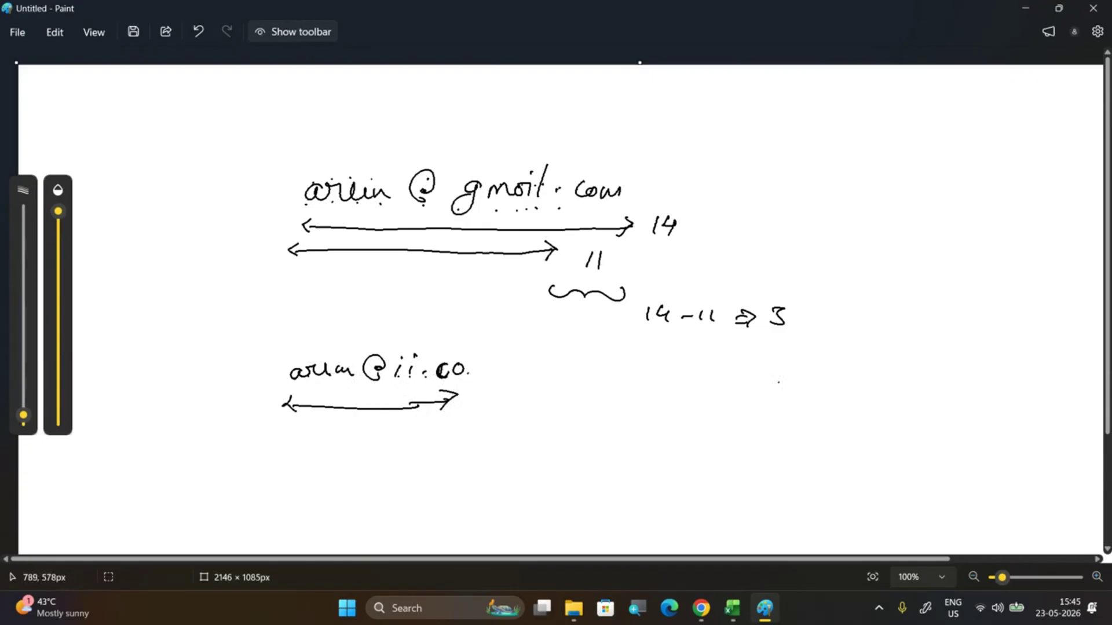
pyautogui.moveTo(480, 394); pyautogui.dragTo(475, 410)
pyautogui.moveTo(493, 398); pyautogui.dragTo(494, 399)
pyautogui.moveTo(291, 418)
pyautogui.mouseDown()
pyautogui.moveTo(280, 426)
pyautogui.moveTo(410, 428)
pyautogui.moveTo(419, 419)
pyautogui.moveTo(409, 429)
pyautogui.mouseUp()
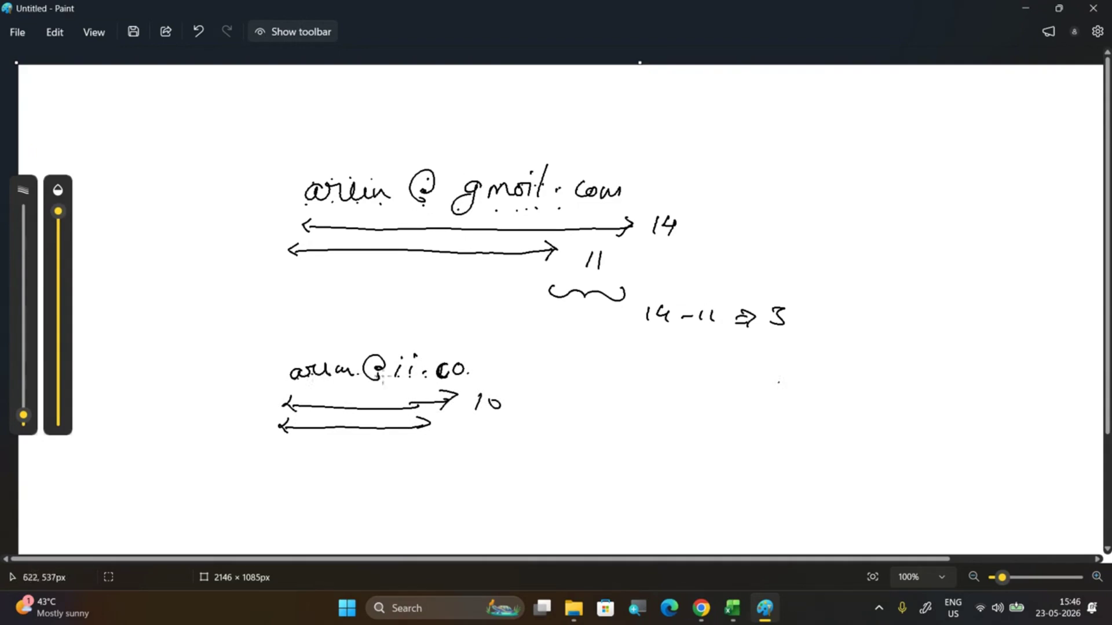
pyautogui.moveTo(454, 422)
pyautogui.mouseDown()
pyautogui.moveTo(447, 457)
pyautogui.moveTo(479, 455)
pyautogui.moveTo(516, 474)
pyautogui.mouseUp()
# Double-underline the result 2 and draw check marks beside both extension lengths, 3 and 2
pyautogui.moveTo(490, 484); pyautogui.dragTo(518, 485)
pyautogui.moveTo(488, 491); pyautogui.dragTo(519, 490)
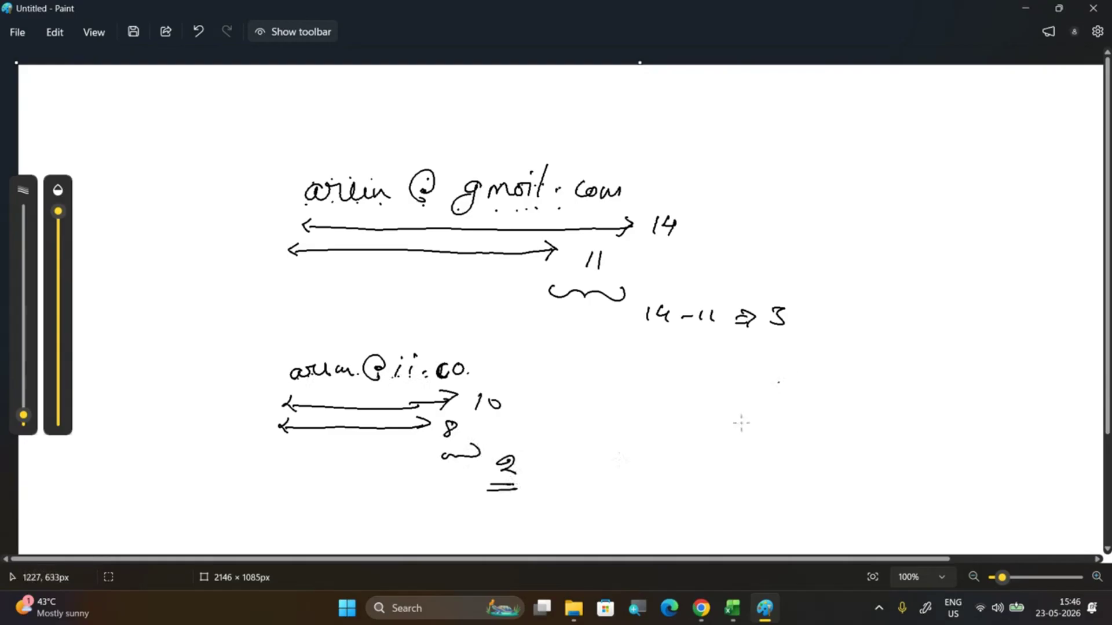
pyautogui.moveTo(801, 324); pyautogui.dragTo(840, 317)
pyautogui.moveTo(546, 465); pyautogui.dragTo(596, 455)
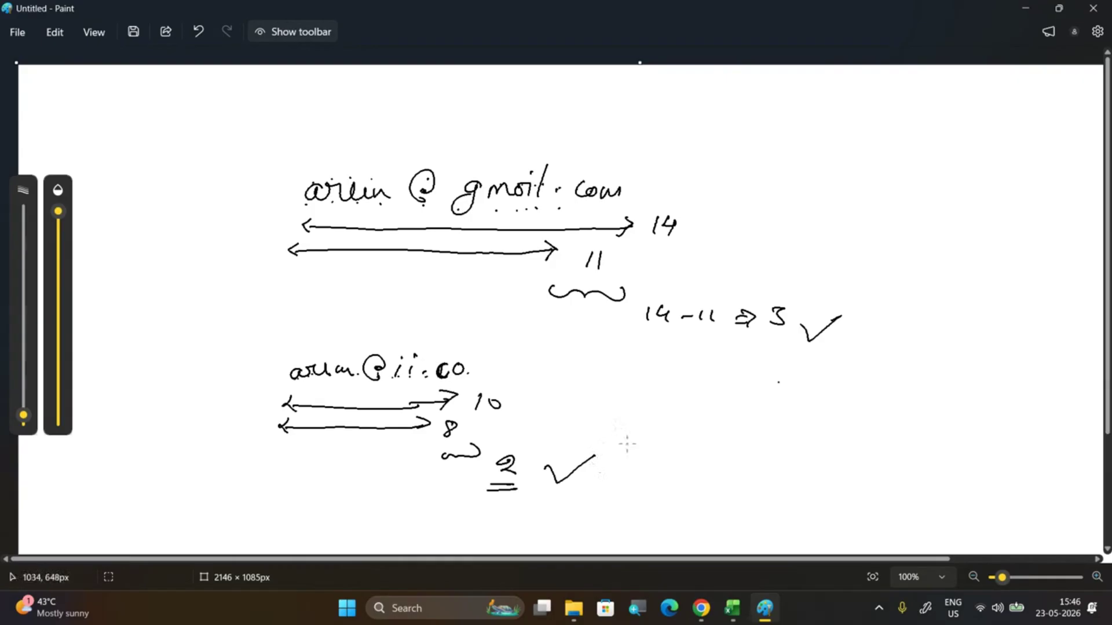
# Handwrite the formula Len(email) - Find(".", email) beside the second diagram and double-underline it
pyautogui.moveTo(695, 415)
pyautogui.mouseDown()
pyautogui.moveTo(695, 440)
pyautogui.moveTo(712, 440)
pyautogui.mouseUp()
pyautogui.moveTo(711, 432)
pyautogui.mouseDown()
pyautogui.moveTo(807, 431)
pyautogui.moveTo(818, 413)
pyautogui.moveTo(837, 433)
pyautogui.mouseUp()
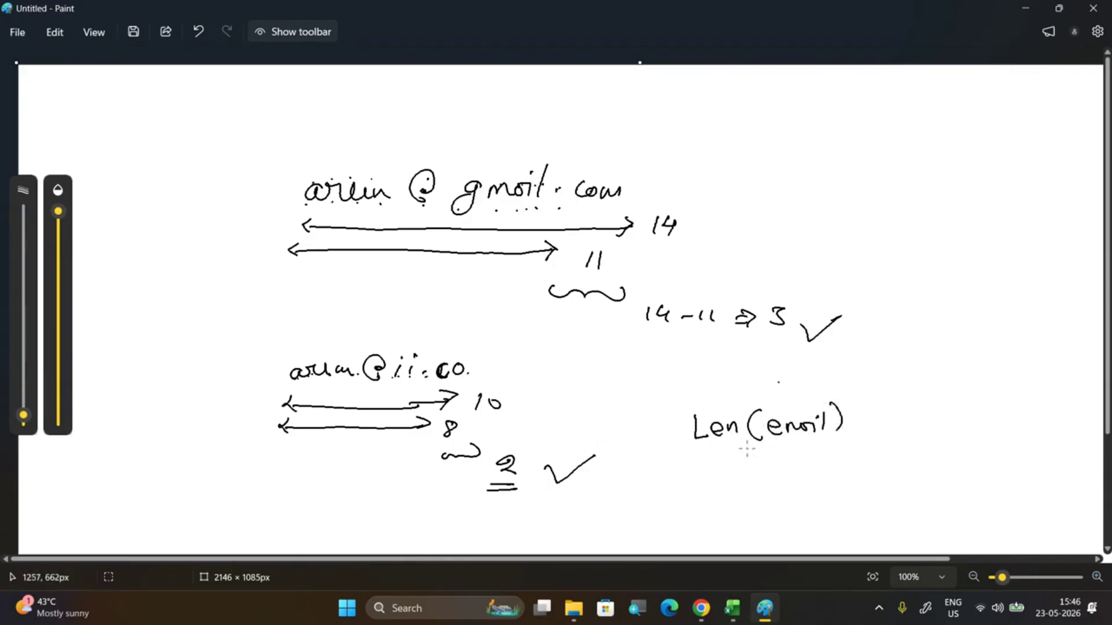
pyautogui.moveTo(861, 424); pyautogui.dragTo(874, 423)
pyautogui.moveTo(895, 407)
pyautogui.mouseDown()
pyautogui.moveTo(890, 428)
pyautogui.moveTo(914, 399)
pyautogui.mouseUp()
pyautogui.moveTo(896, 414)
pyautogui.mouseDown()
pyautogui.moveTo(908, 413)
pyautogui.moveTo(907, 424)
pyautogui.moveTo(945, 415)
pyautogui.mouseUp()
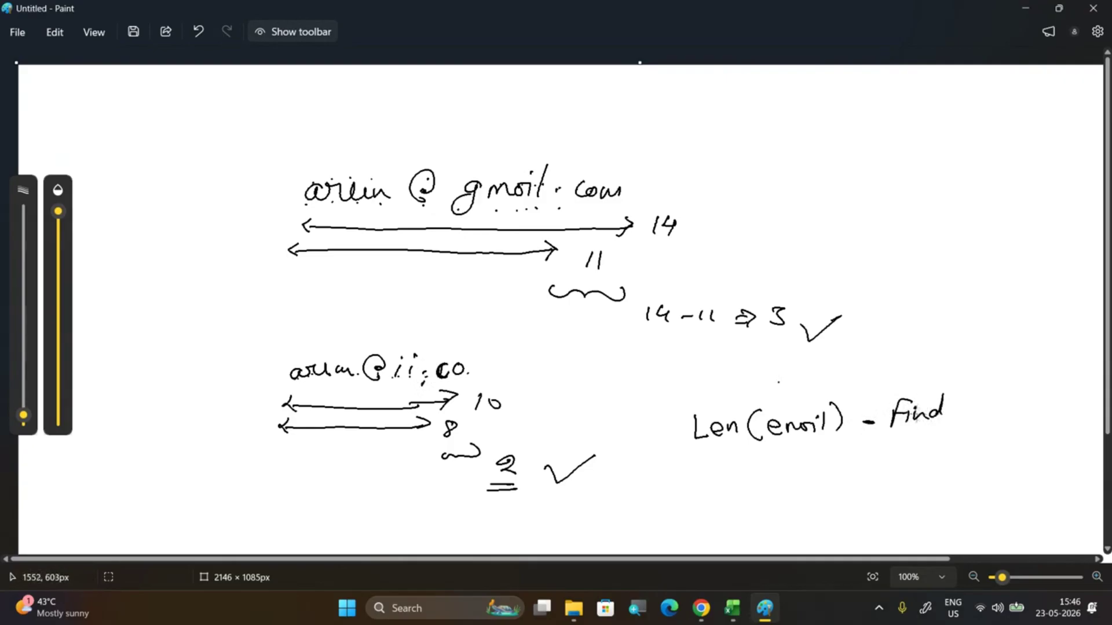
pyautogui.moveTo(963, 393)
pyautogui.mouseDown()
pyautogui.moveTo(956, 416)
pyautogui.moveTo(966, 401)
pyautogui.moveTo(1001, 400)
pyautogui.mouseUp()
pyautogui.click(980, 408)
pyautogui.moveTo(1006, 388)
pyautogui.mouseDown()
pyautogui.moveTo(1008, 426)
pyautogui.moveTo(1037, 400)
pyautogui.moveTo(1041, 411)
pyautogui.mouseUp()
pyautogui.moveTo(1042, 412)
pyautogui.mouseDown()
pyautogui.moveTo(1086, 412)
pyautogui.moveTo(1075, 420)
pyautogui.mouseUp()
pyautogui.moveTo(1087, 379); pyautogui.dragTo(1090, 413)
pyautogui.moveTo(697, 458); pyautogui.dragTo(944, 473)
pyautogui.moveTo(700, 463); pyautogui.dragTo(921, 472)
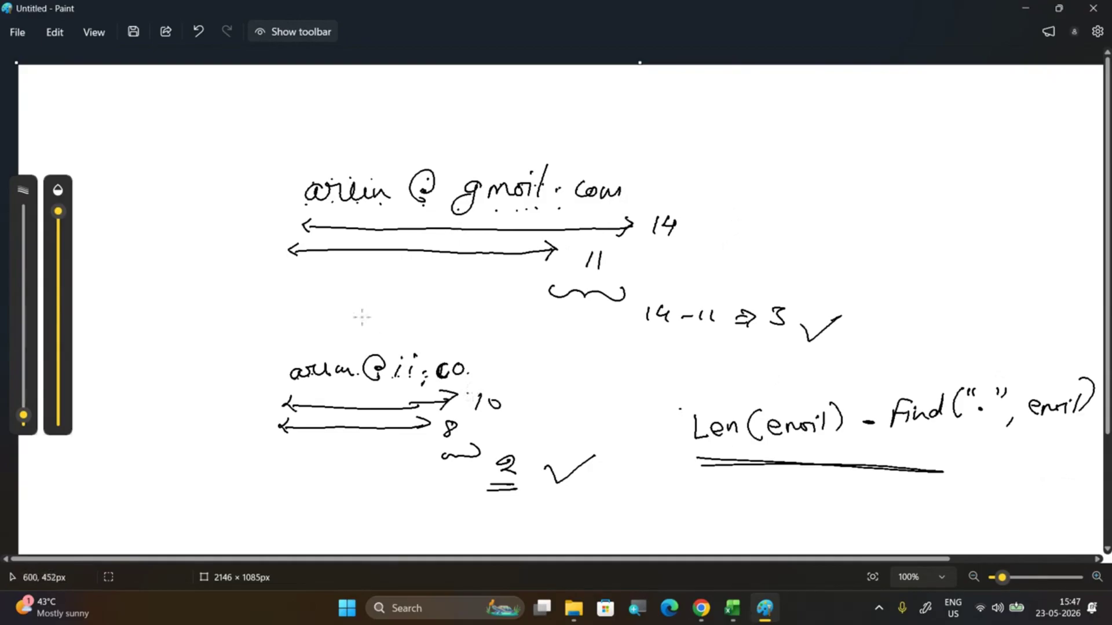
# Handwrite a third sample address at outlook with the extension orga between the two diagrams and double-underline its extension
pyautogui.moveTo(294, 318); pyautogui.dragTo(326, 323)
pyautogui.moveTo(329, 323); pyautogui.dragTo(342, 318)
pyautogui.moveTo(365, 310)
pyautogui.mouseDown()
pyautogui.moveTo(366, 324)
pyautogui.moveTo(409, 310)
pyautogui.moveTo(431, 287)
pyautogui.moveTo(466, 313)
pyautogui.mouseUp()
pyautogui.click(476, 316)
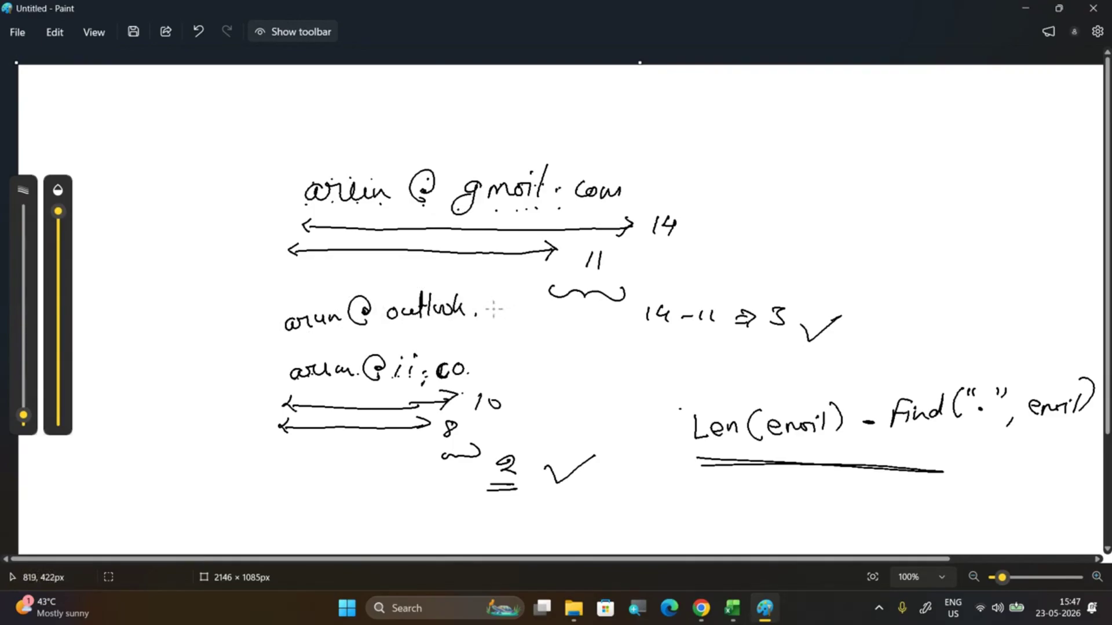
pyautogui.moveTo(503, 311)
pyautogui.mouseDown()
pyautogui.moveTo(518, 313)
pyautogui.moveTo(521, 333)
pyautogui.moveTo(555, 319)
pyautogui.mouseUp()
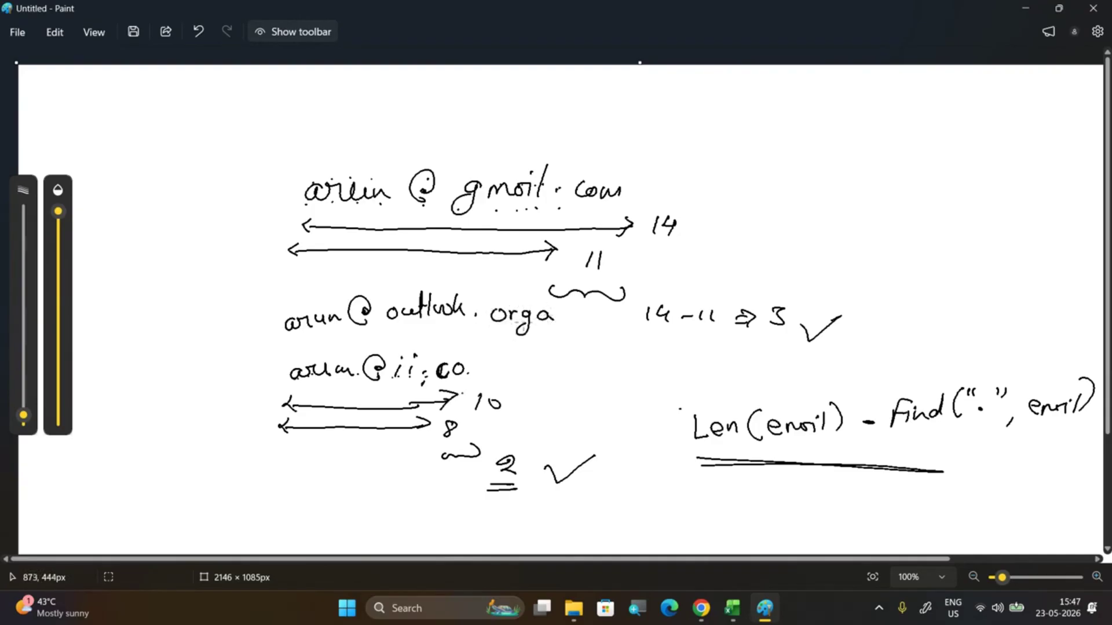
pyautogui.moveTo(487, 328); pyautogui.dragTo(544, 328)
pyautogui.moveTo(488, 333); pyautogui.dragTo(543, 333)
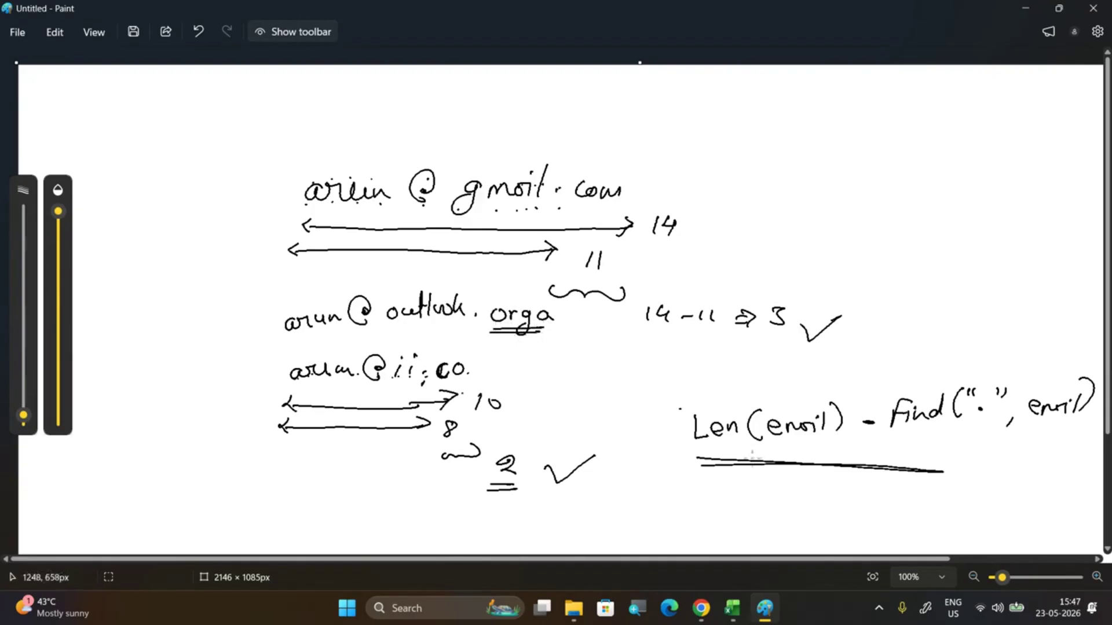
# Underline the formula again and mark the third address's full length, its part up to the dot and its extension with arrows and a brace
pyautogui.moveTo(723, 472); pyautogui.dragTo(891, 475)
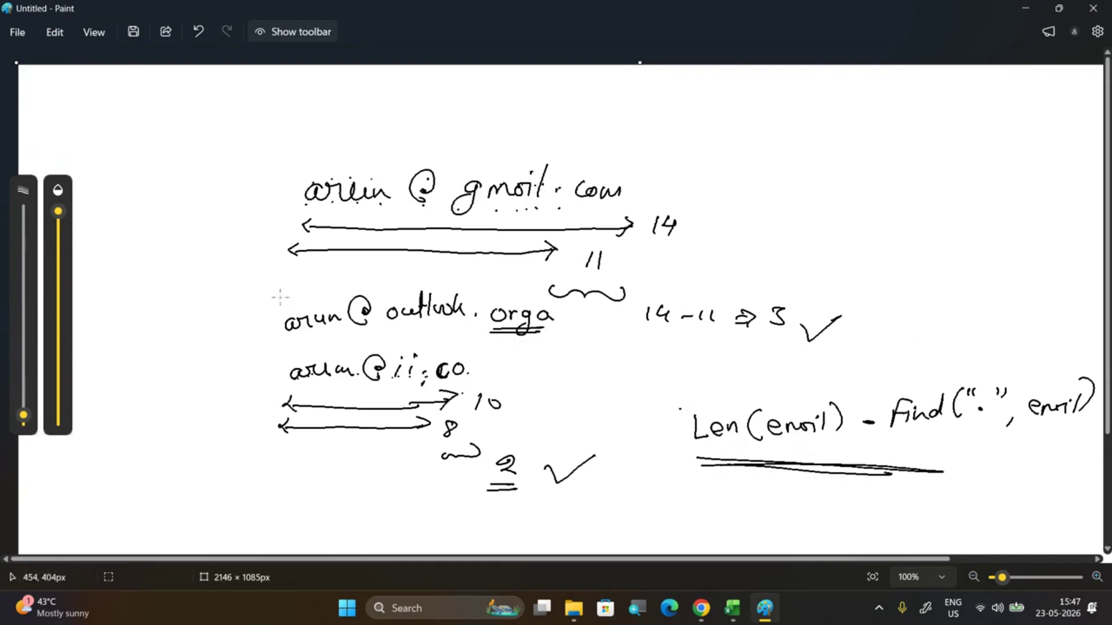
pyautogui.moveTo(281, 297); pyautogui.dragTo(524, 291)
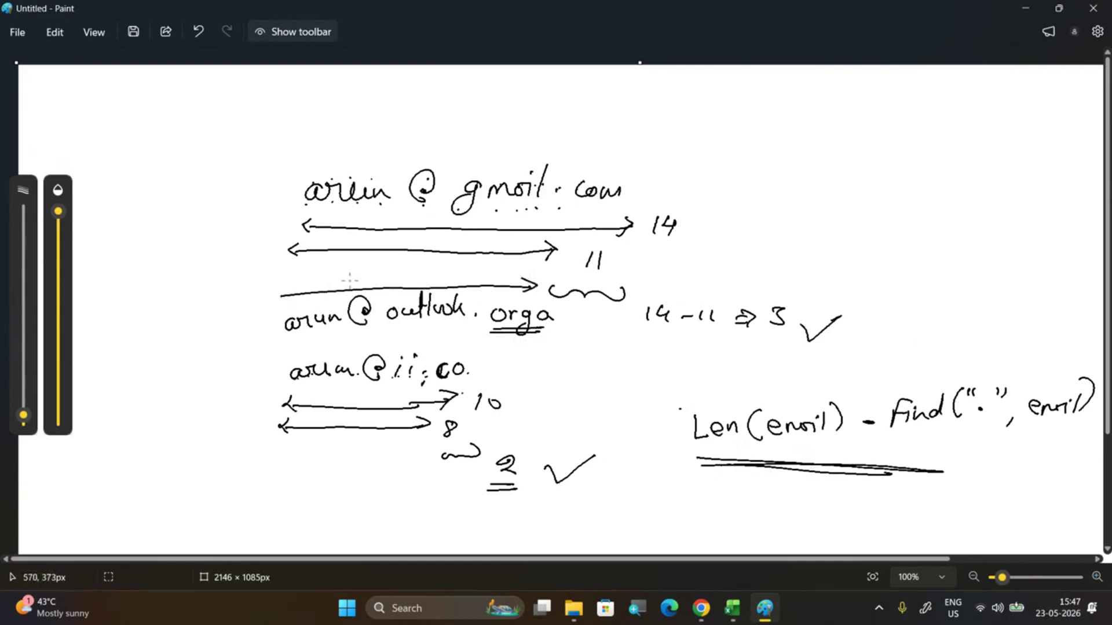
pyautogui.moveTo(288, 283)
pyautogui.mouseDown()
pyautogui.moveTo(276, 294)
pyautogui.moveTo(292, 304)
pyautogui.moveTo(285, 342)
pyautogui.moveTo(464, 332)
pyautogui.moveTo(468, 342)
pyautogui.moveTo(555, 347)
pyautogui.mouseUp()
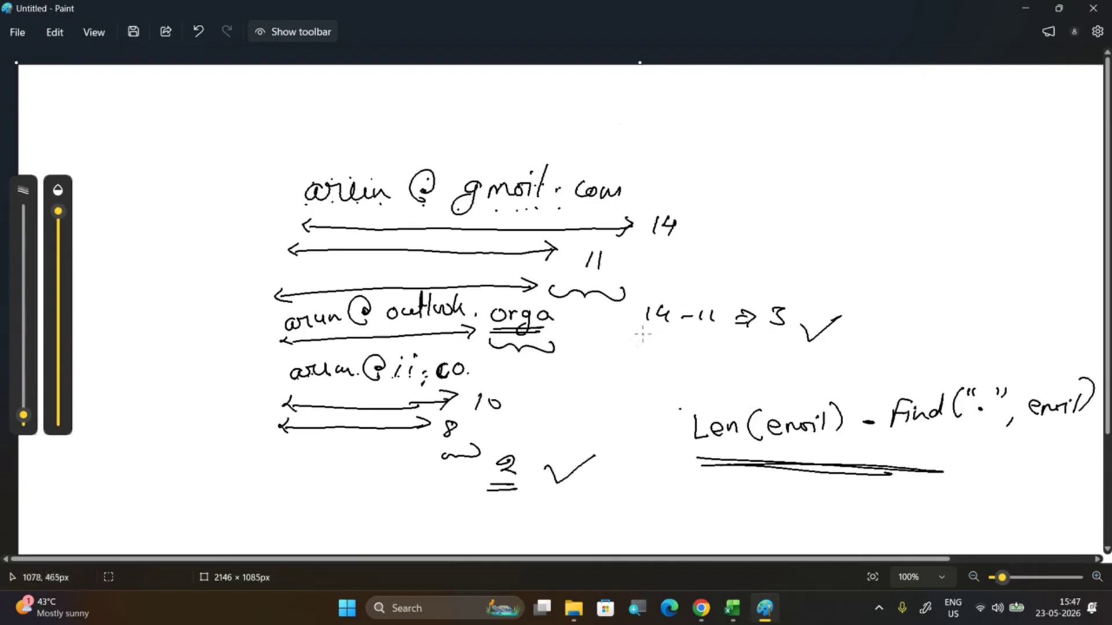
# Switch to Excel and replace the fixed character count in D4's RIGHT formula with LEN(A4)-
pyautogui.click(724, 621)
pyautogui.click(695, 283)
pyautogui.doubleClick(695, 284)
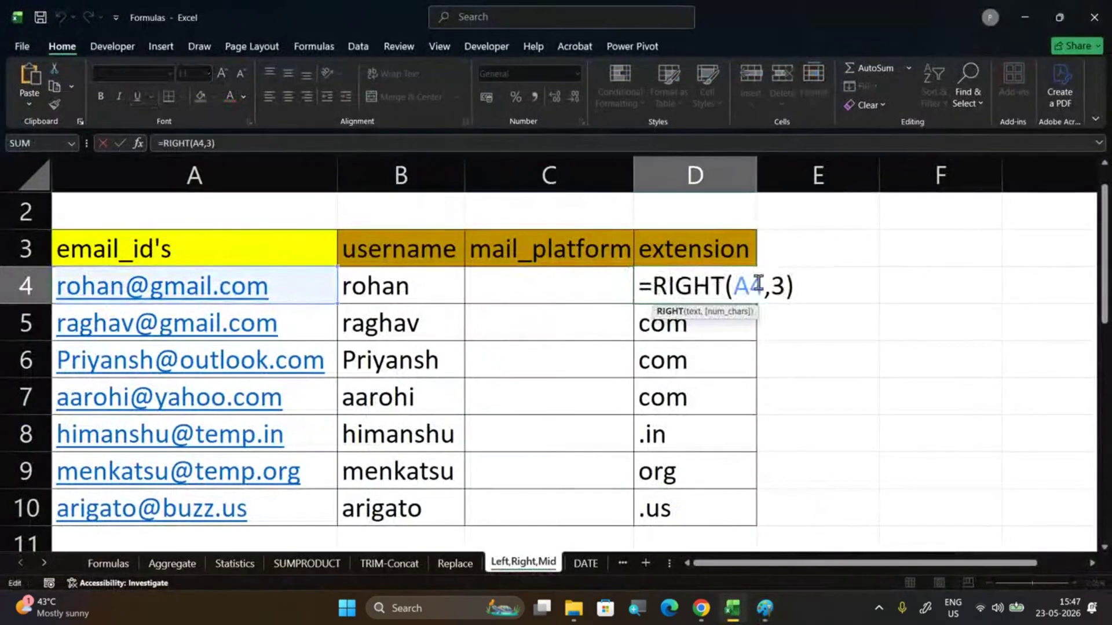
pyautogui.click(783, 279)
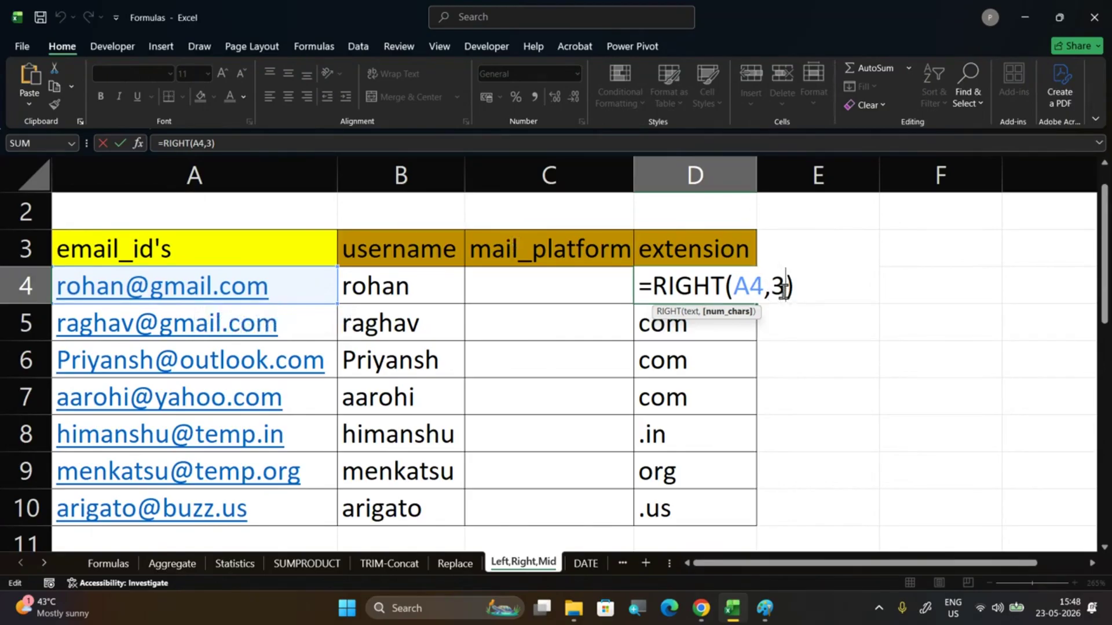
pyautogui.press('BackSpace')
pyautogui.write('len(')
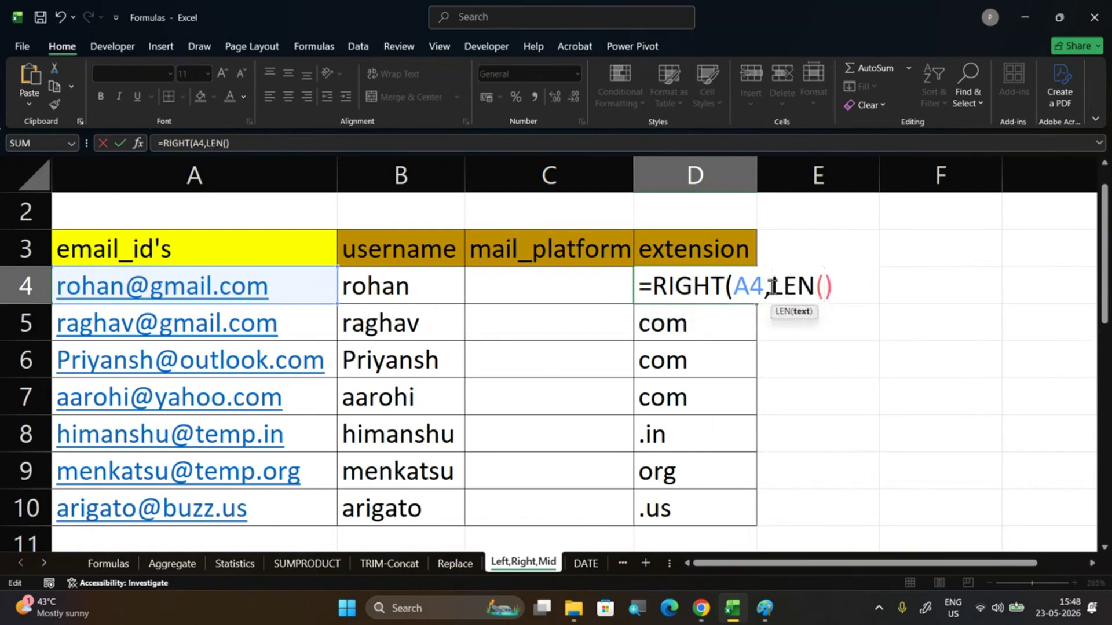
pyautogui.click(298, 279)
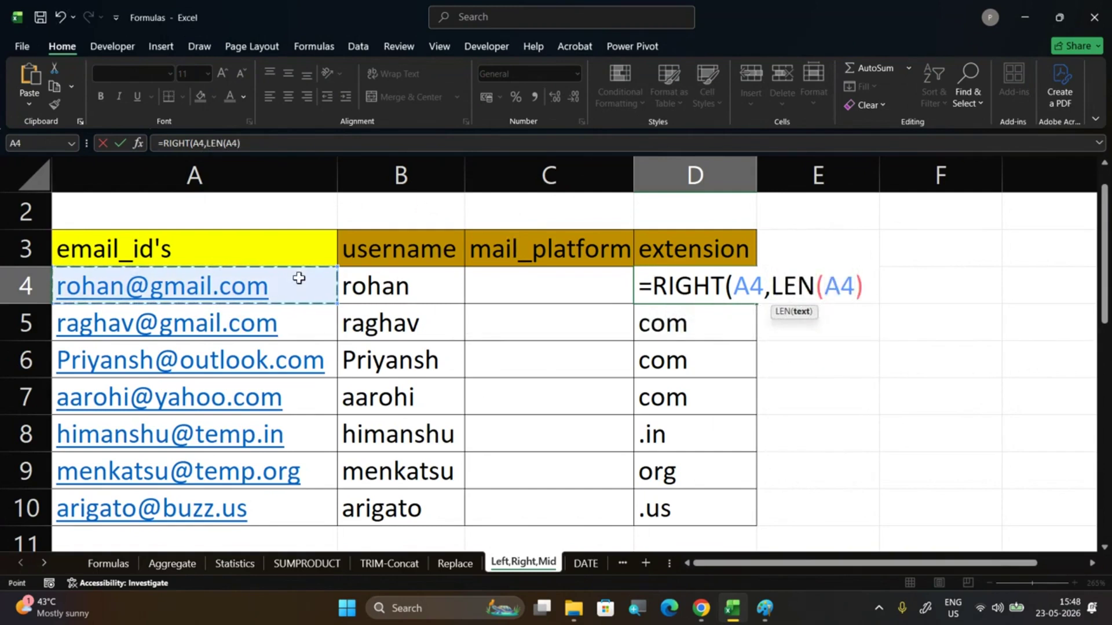
pyautogui.write(')-')
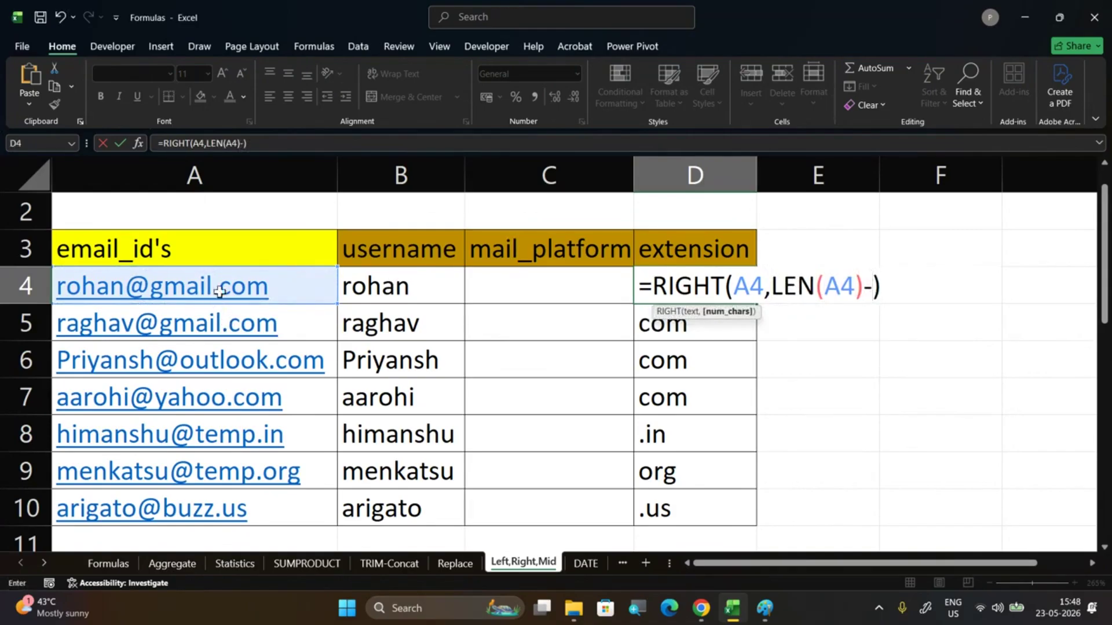
# Complete the D4 formula with FIND(".",A4) as the subtracted part and enter it
pyautogui.write('find')
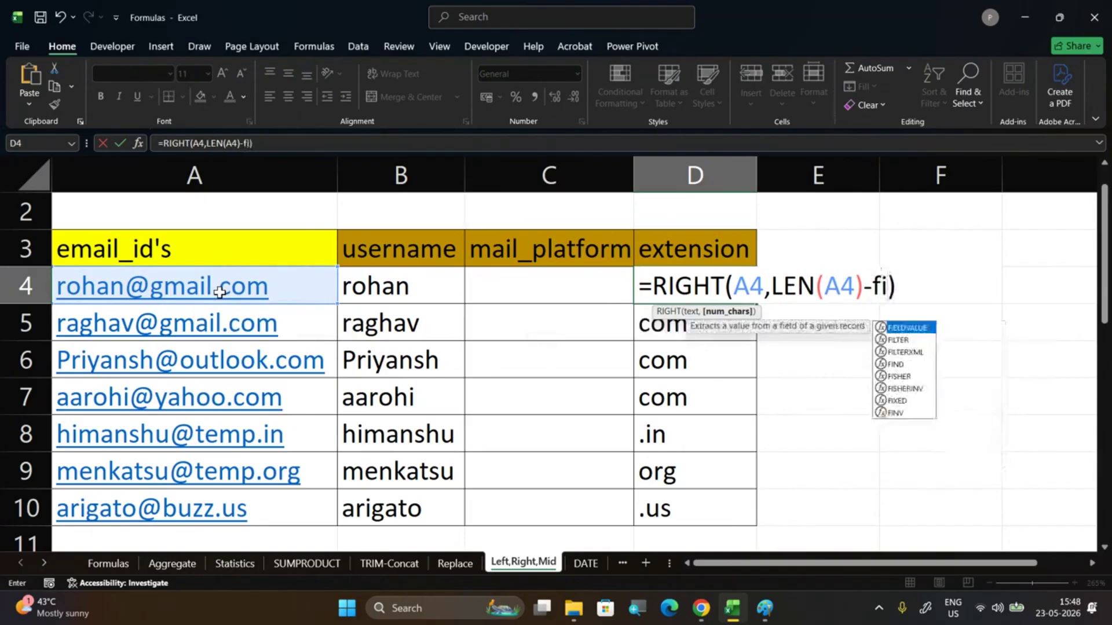
pyautogui.write('(".')
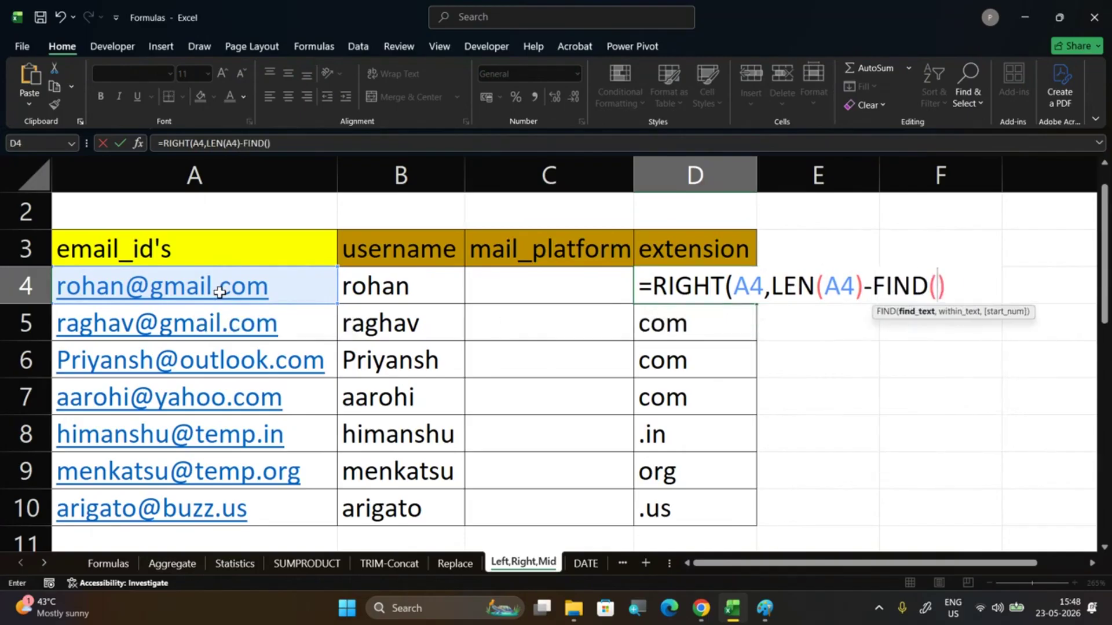
pyautogui.write('",')
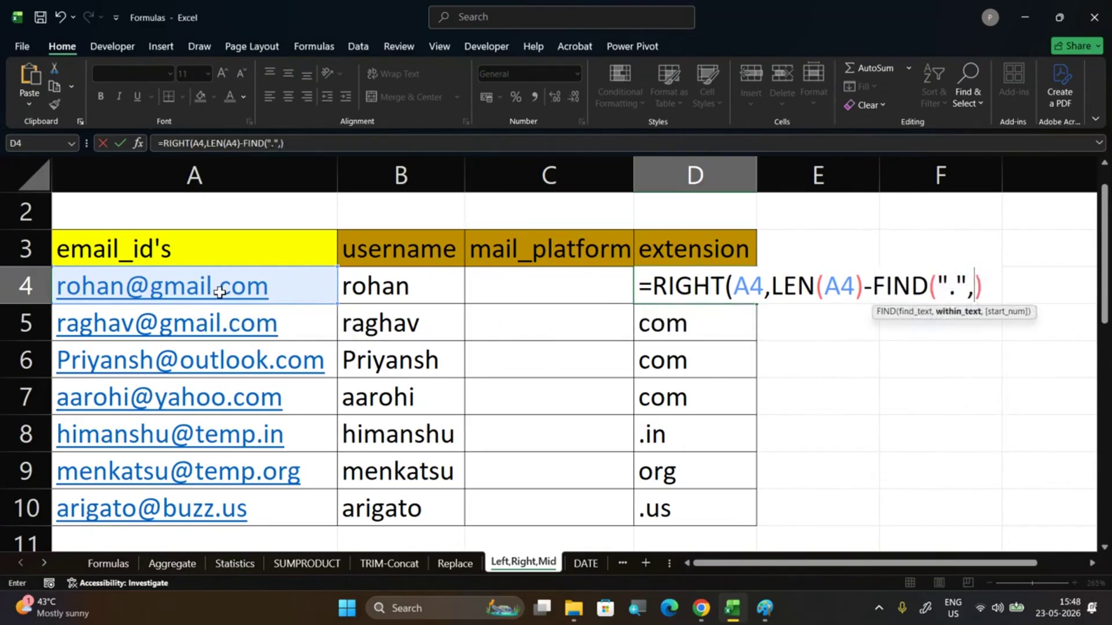
pyautogui.click(219, 293)
pyautogui.write(')')
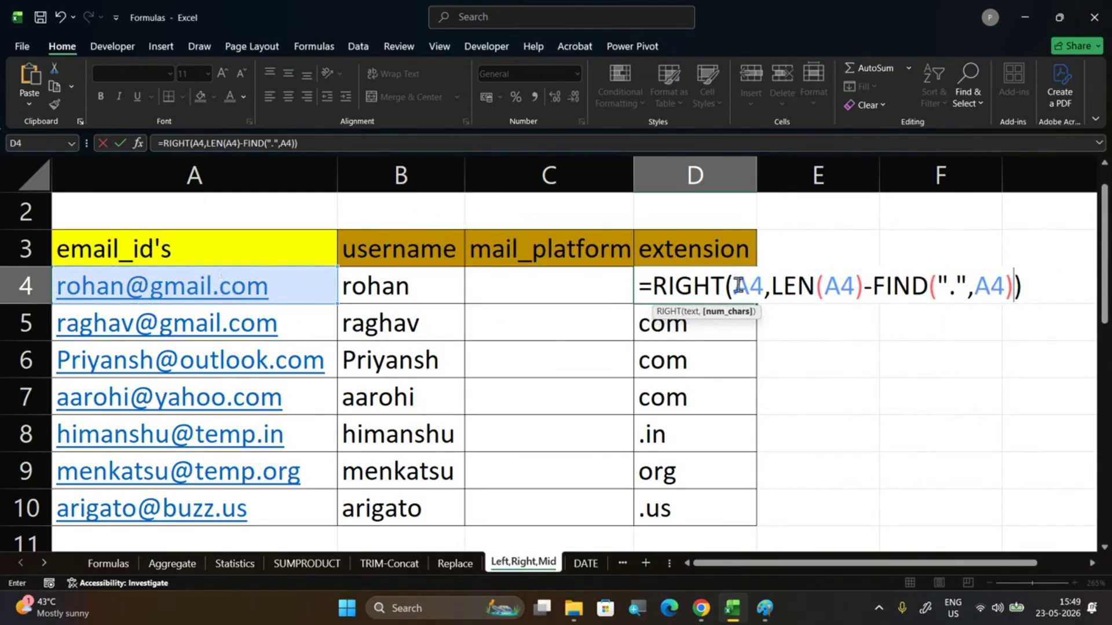
pyautogui.moveTo(738, 285); pyautogui.dragTo(1011, 283)
pyautogui.click(774, 291)
pyautogui.click(1035, 285)
pyautogui.press('Return')
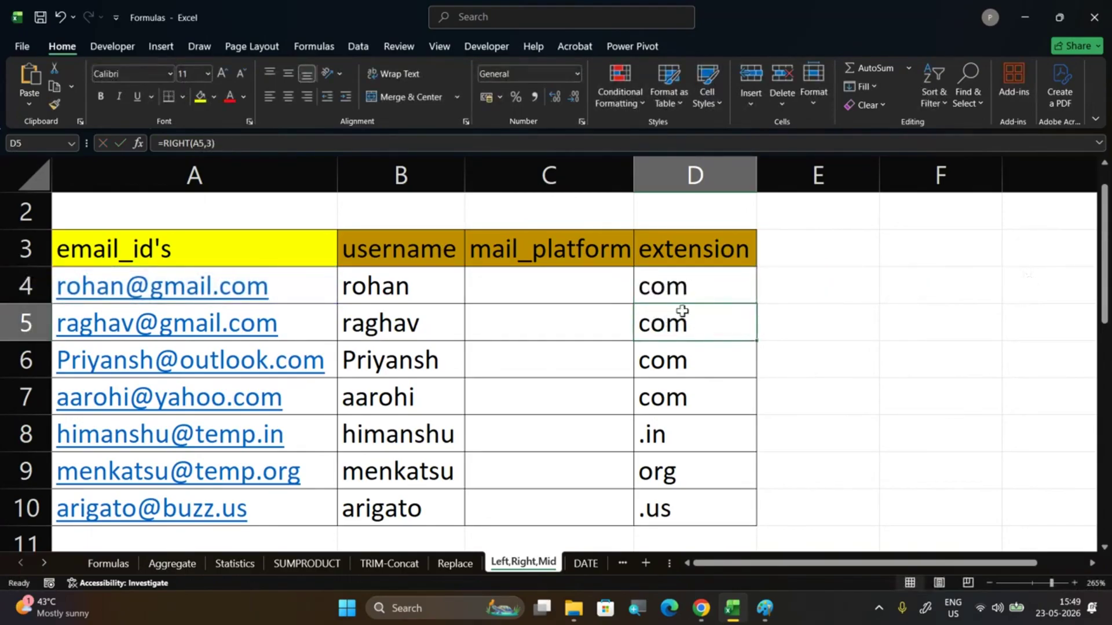
# Fill the D4 formula down the extension column through D10
pyautogui.click(737, 287)
pyautogui.doubleClick(759, 305)
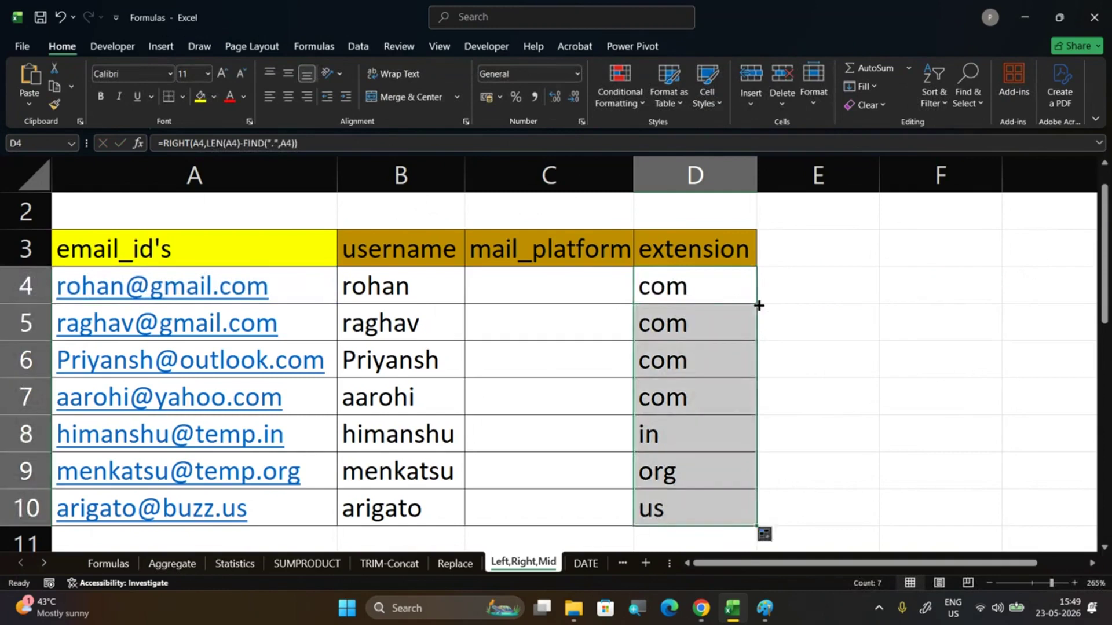
pyautogui.click(719, 288)
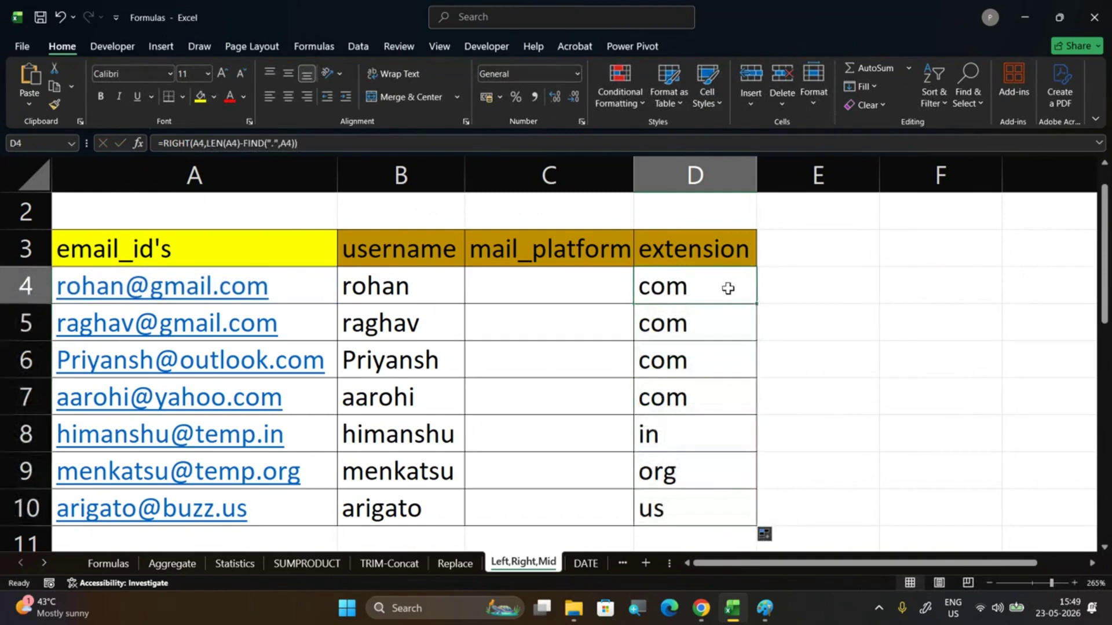
pyautogui.doubleClick(731, 288)
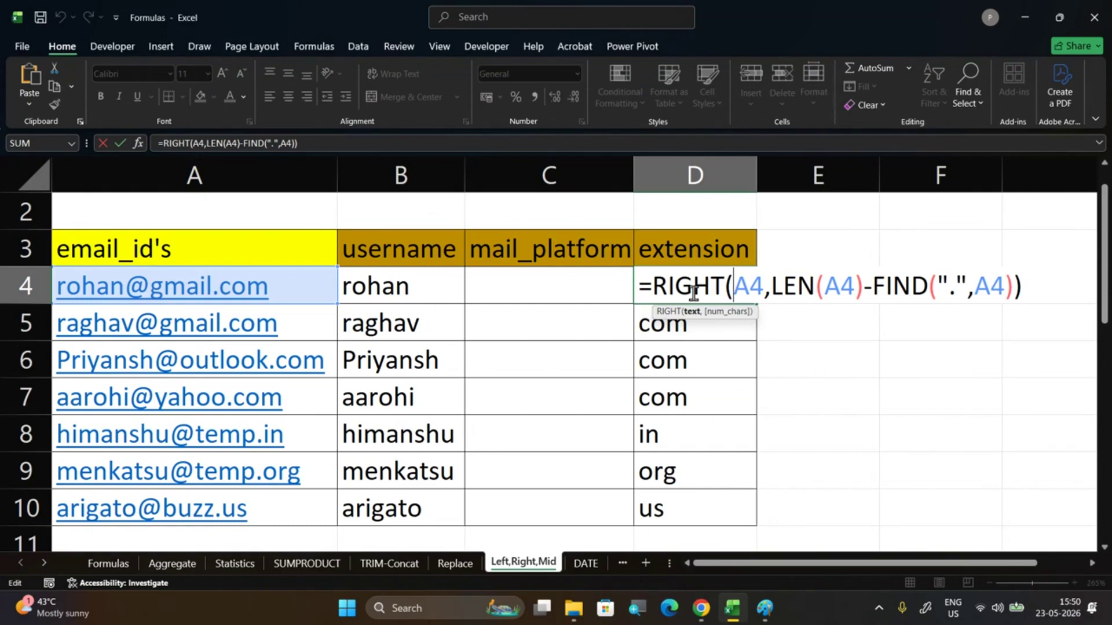
pyautogui.click(640, 287)
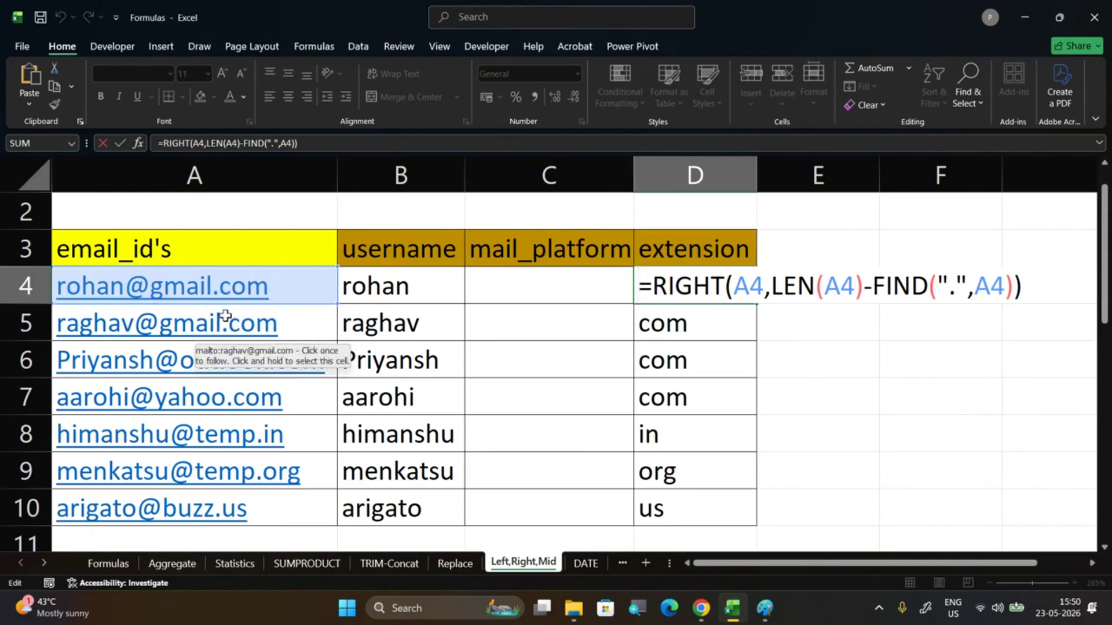
pyautogui.click(404, 288)
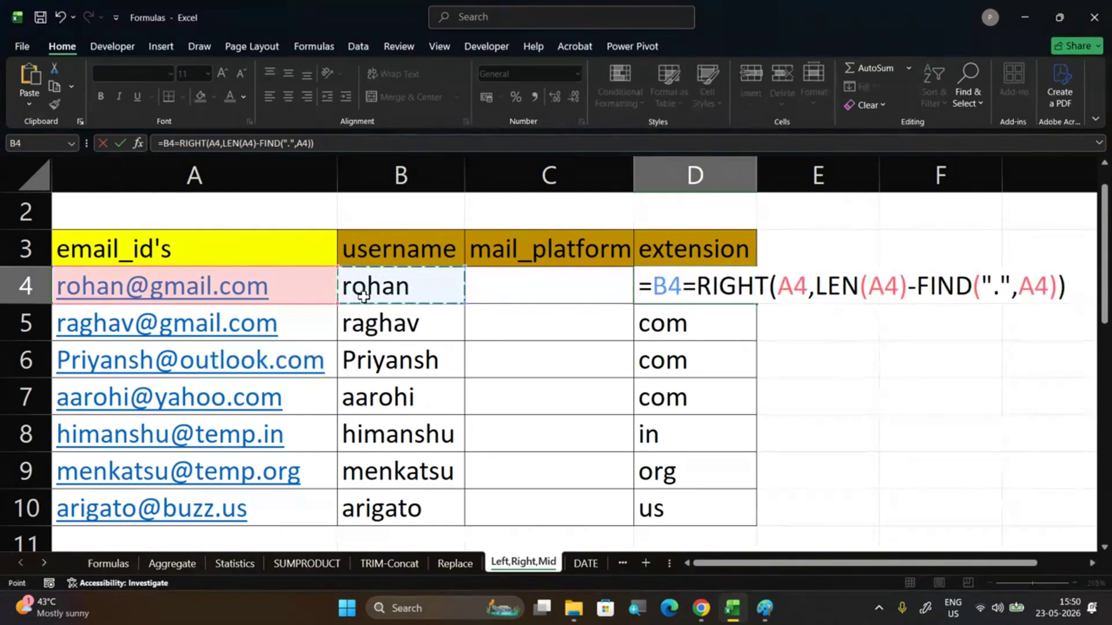
pyautogui.press('BackSpace')
pyautogui.press('BackSpace')
pyautogui.press('BackSpace')
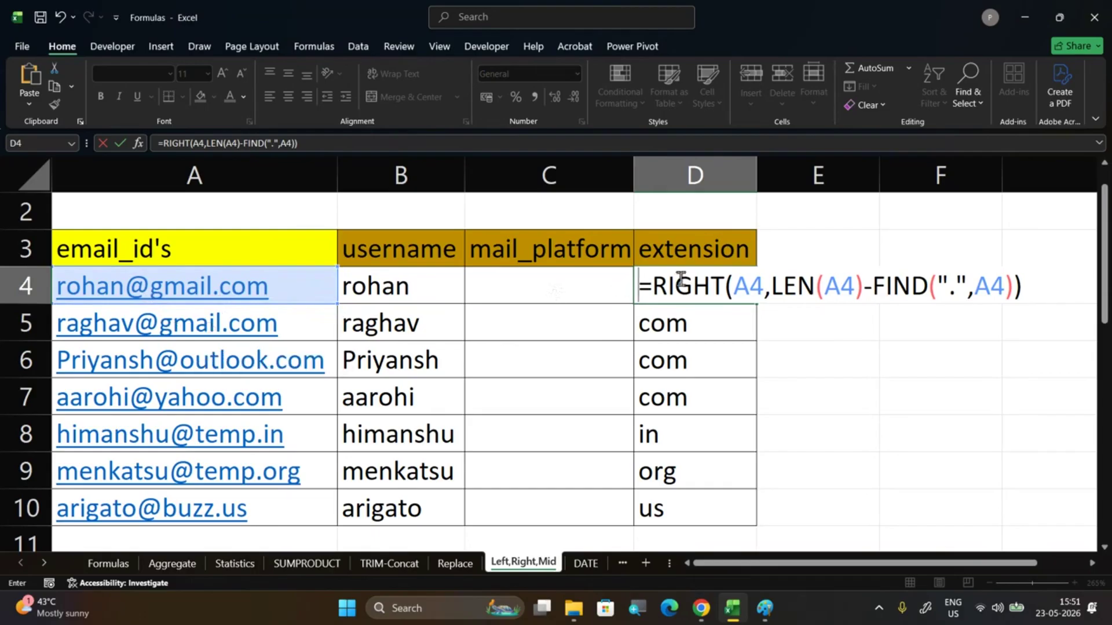
pyautogui.press('Return')
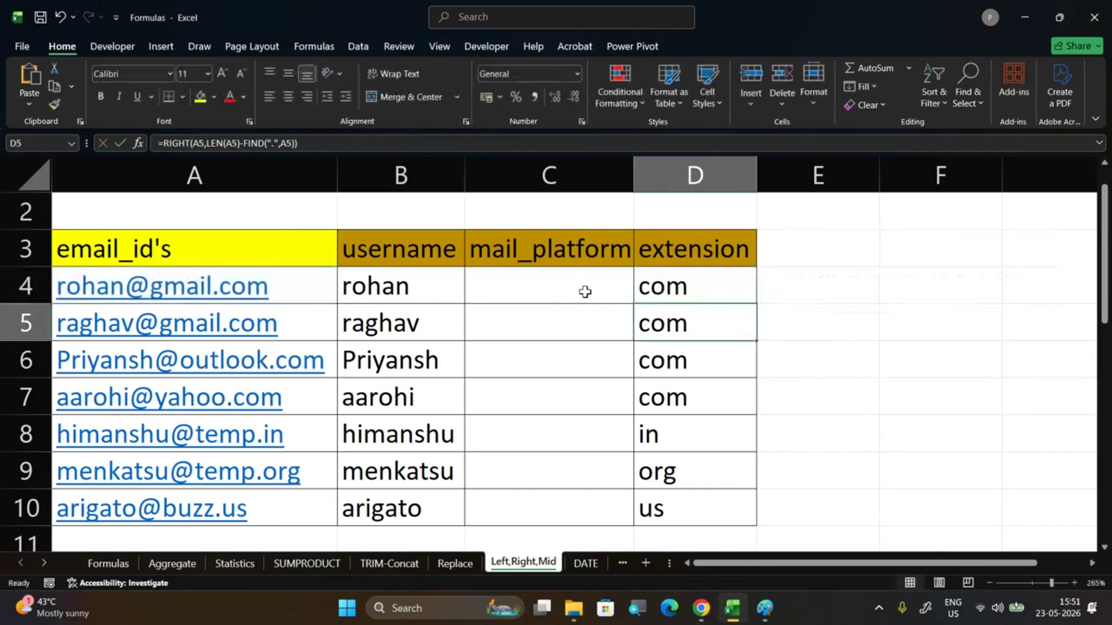
# Begin a MID formula in C4 with A4 as its text argument
pyautogui.click(584, 292)
pyautogui.write('=m')
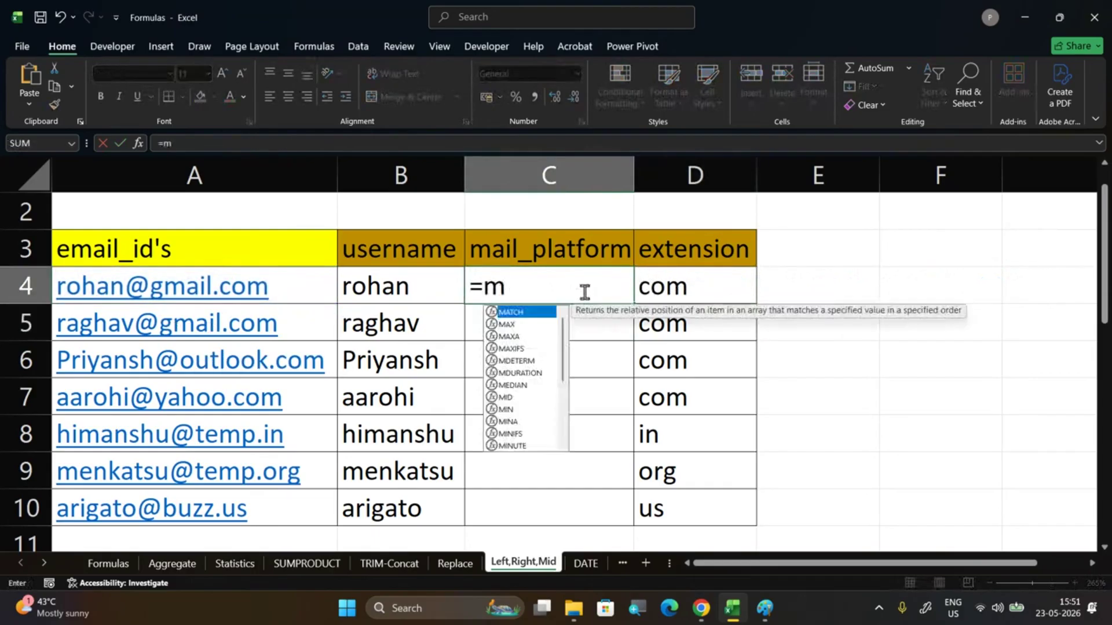
pyautogui.write('id')
pyautogui.press('Tab')
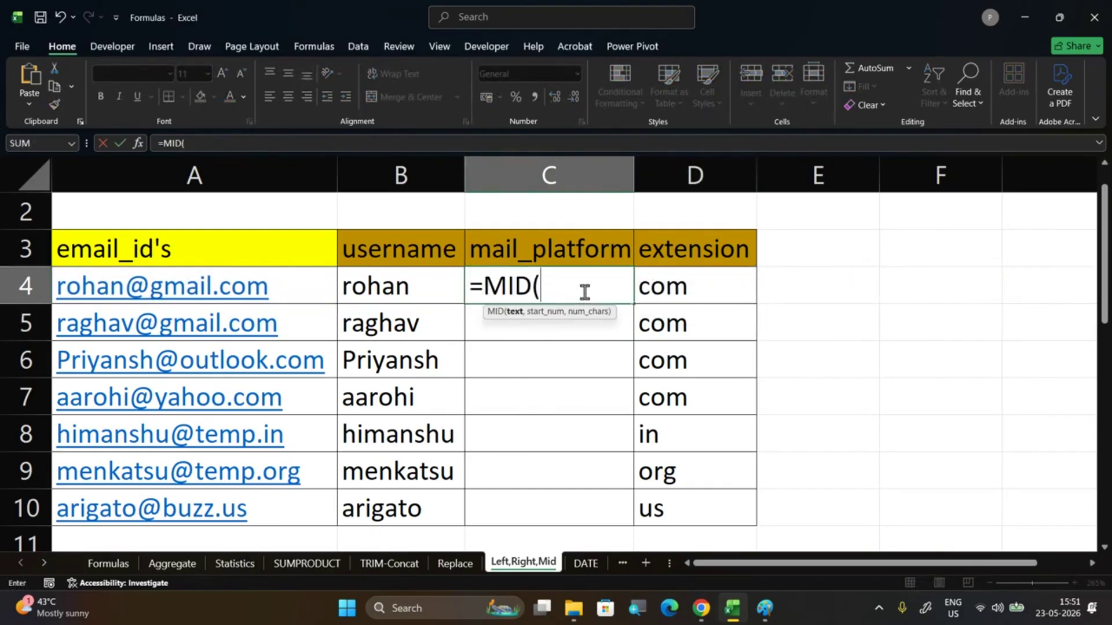
pyautogui.click(153, 294)
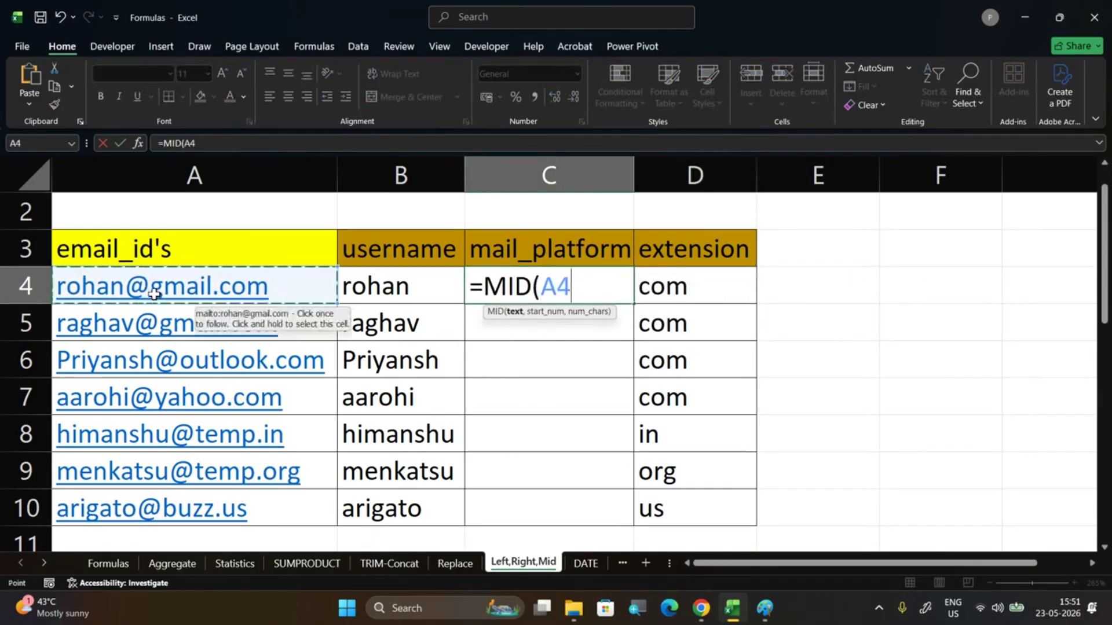
pyautogui.write(',')
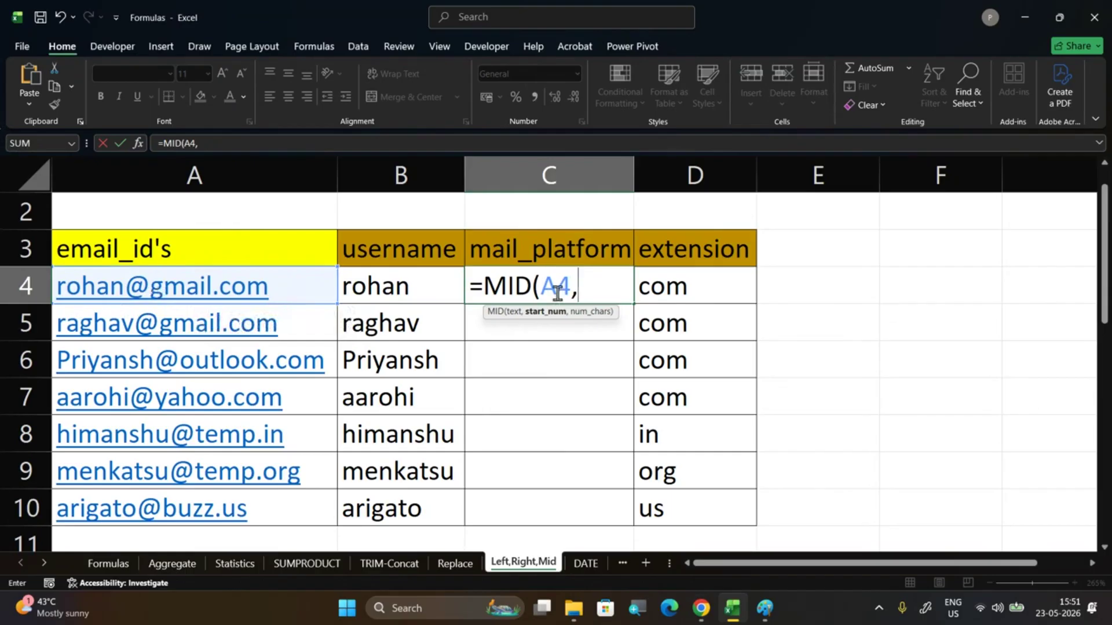
pyautogui.write('7')
pyautogui.doubleClick(585, 286)
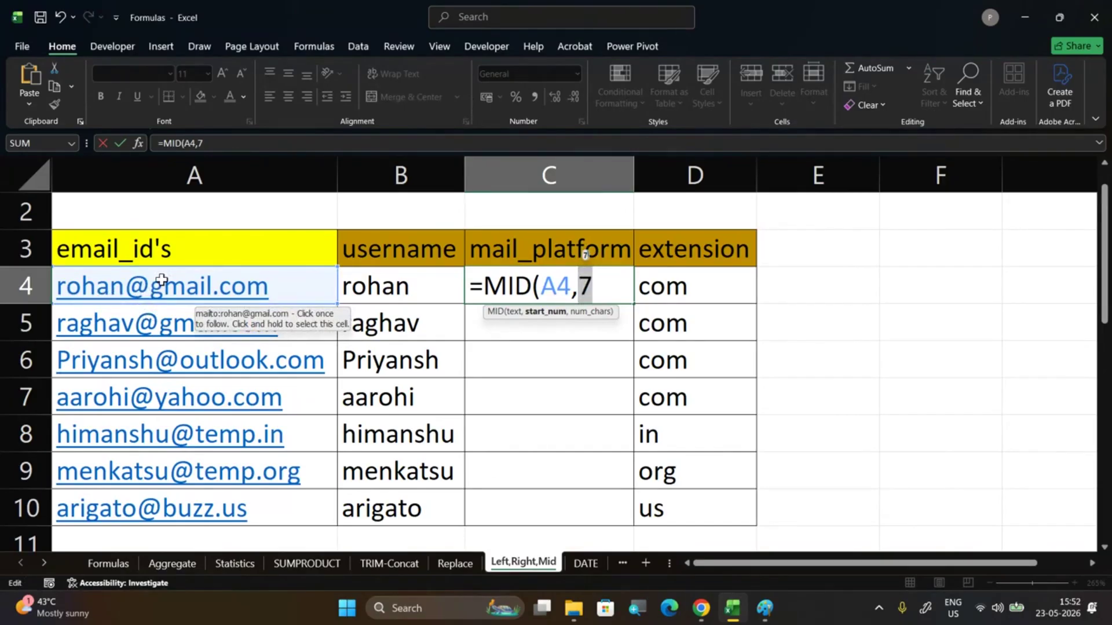
pyautogui.press('BackSpace')
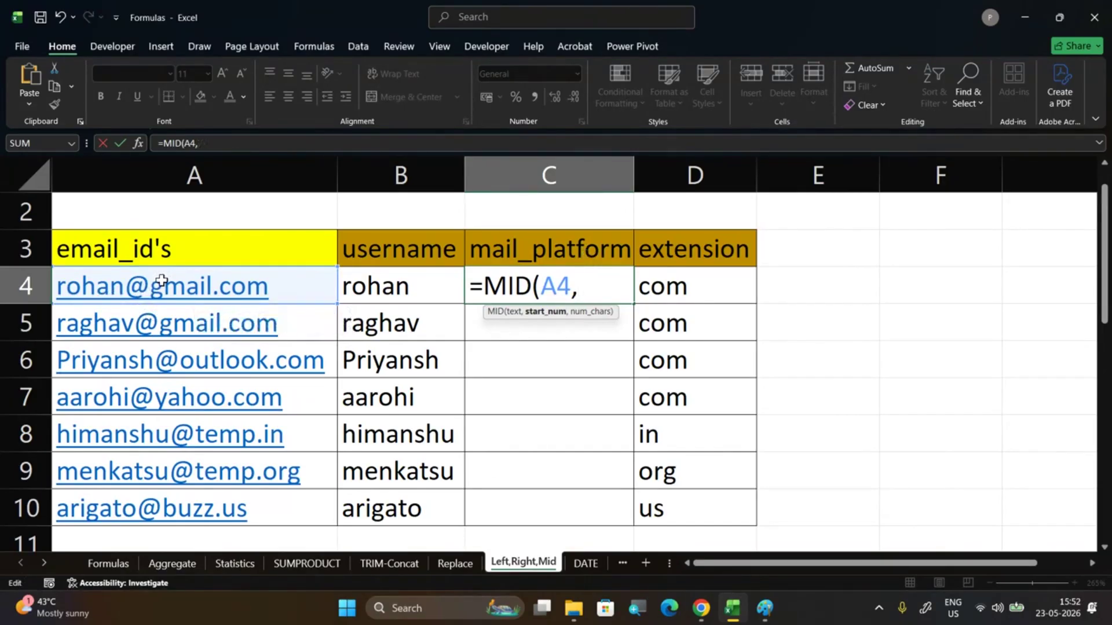
# Set the MID formula's start position in C4 to FIND("@",A4)+1
pyautogui.write('find')
pyautogui.press('Tab')
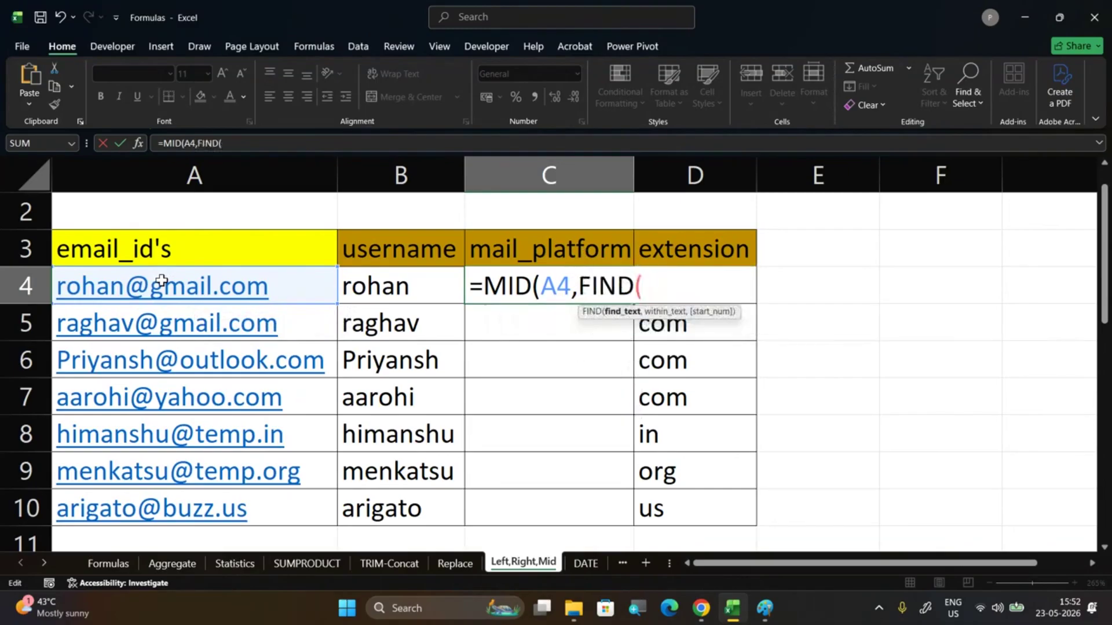
pyautogui.write('".",')
pyautogui.press('BackSpace')
pyautogui.press('BackSpace')
pyautogui.press('BackSpace')
pyautogui.write('@",')
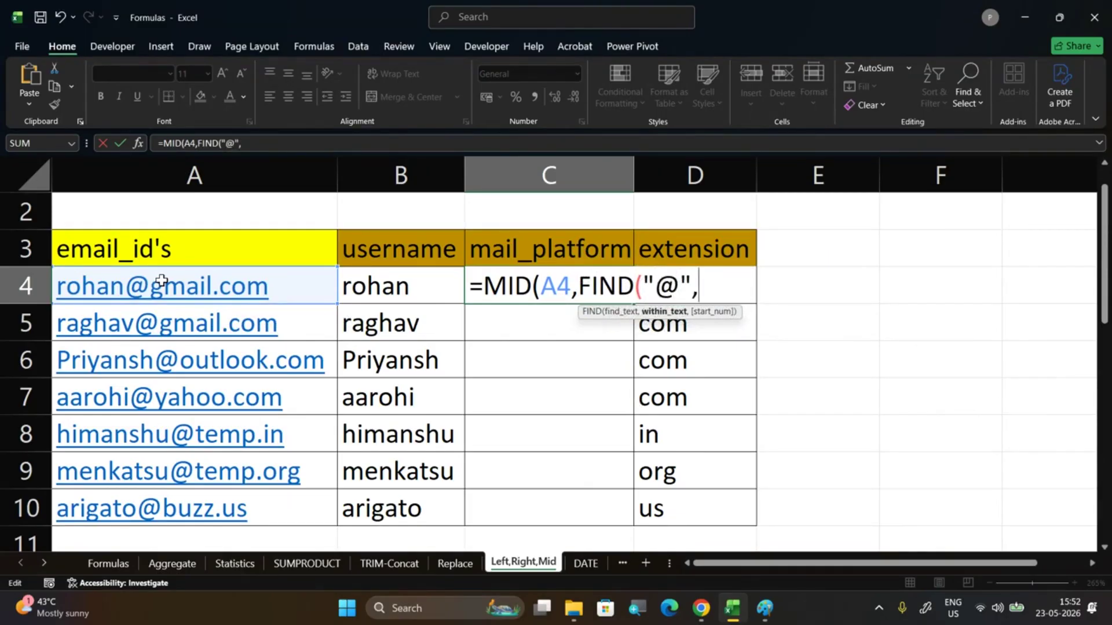
pyautogui.click(161, 280)
pyautogui.write(')+1')
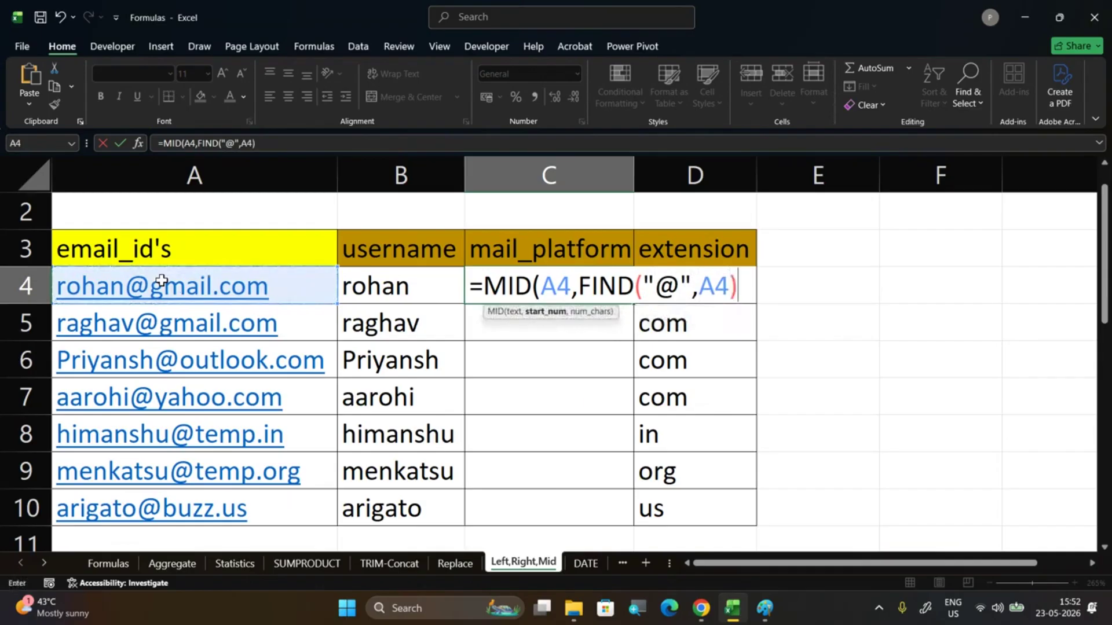
pyautogui.write(',')
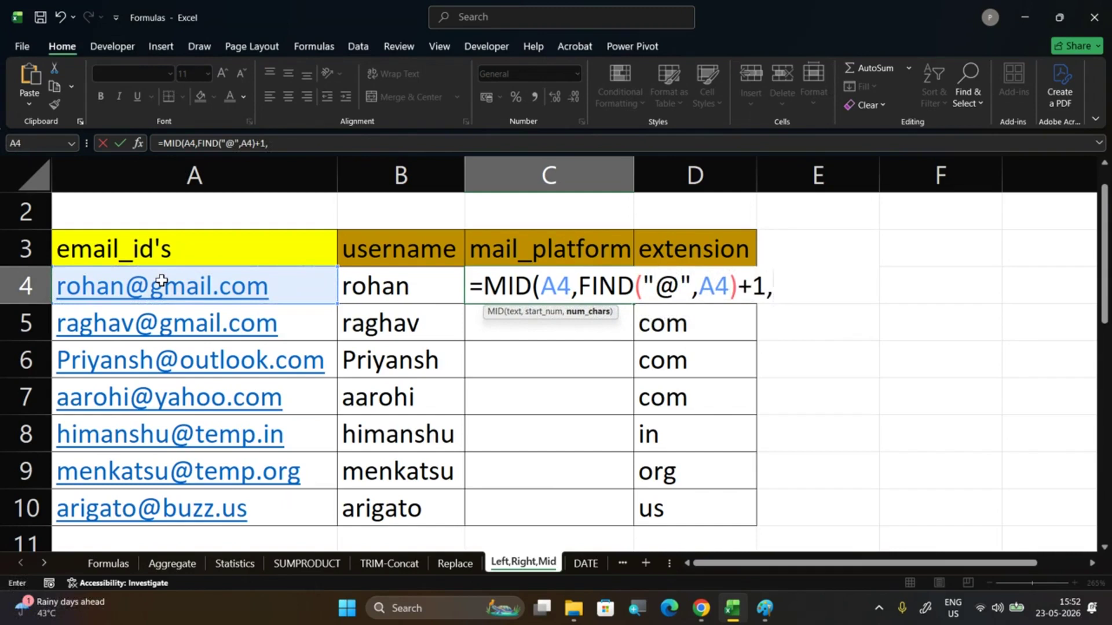
# Complete the C4 MID formula with a fixed count of 5 characters, enter it and fill it down through C10
pyautogui.moveTo(539, 287); pyautogui.dragTo(771, 292)
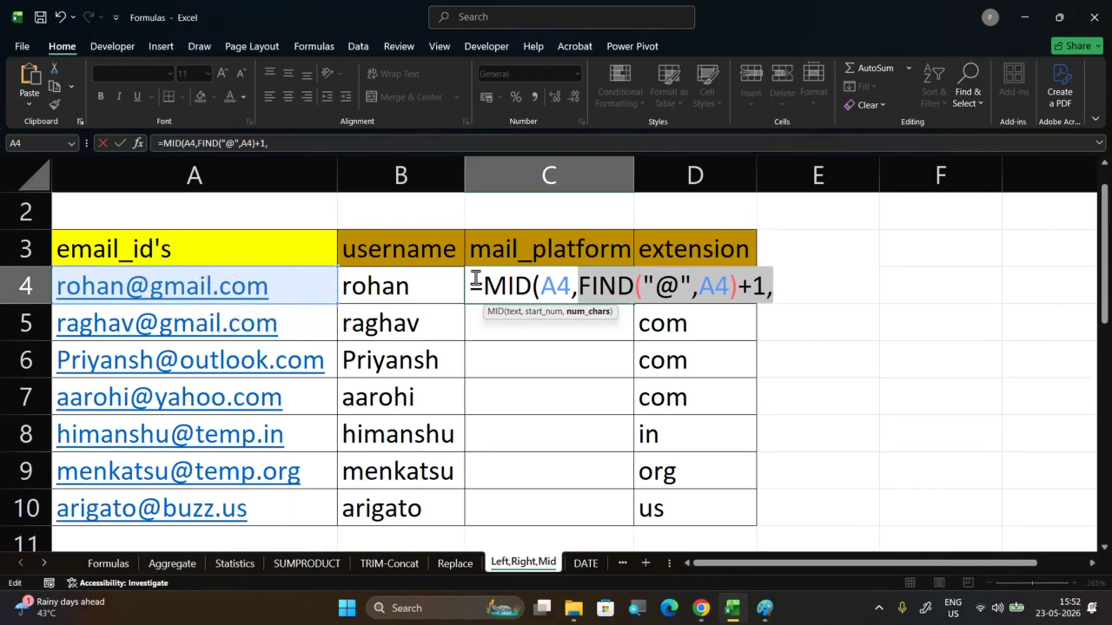
pyautogui.click(797, 289)
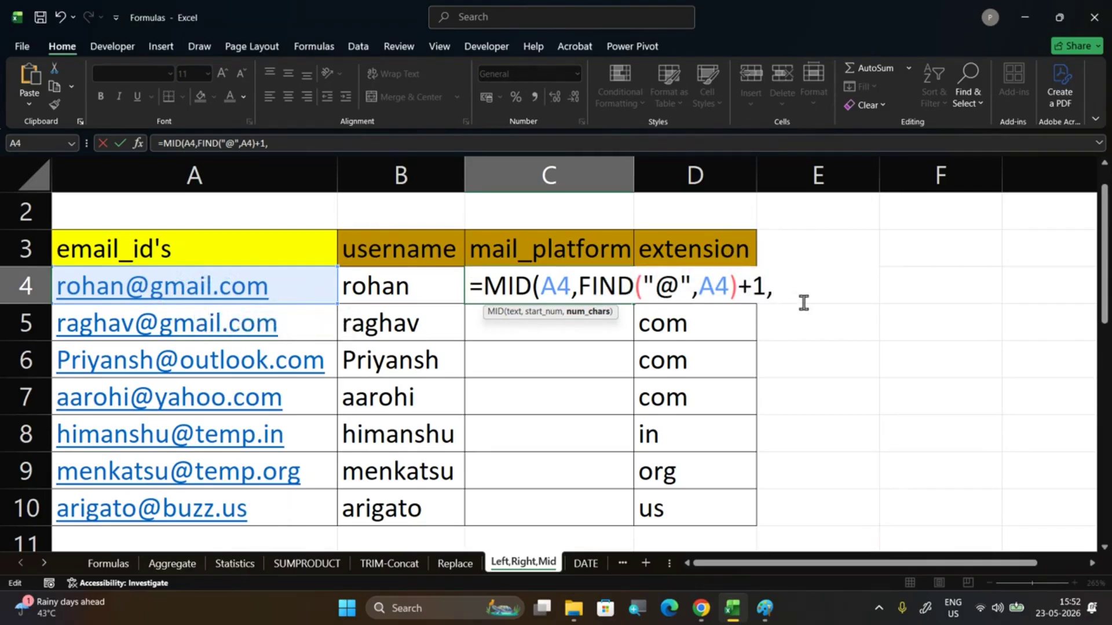
pyautogui.write('5)')
pyautogui.press('Return')
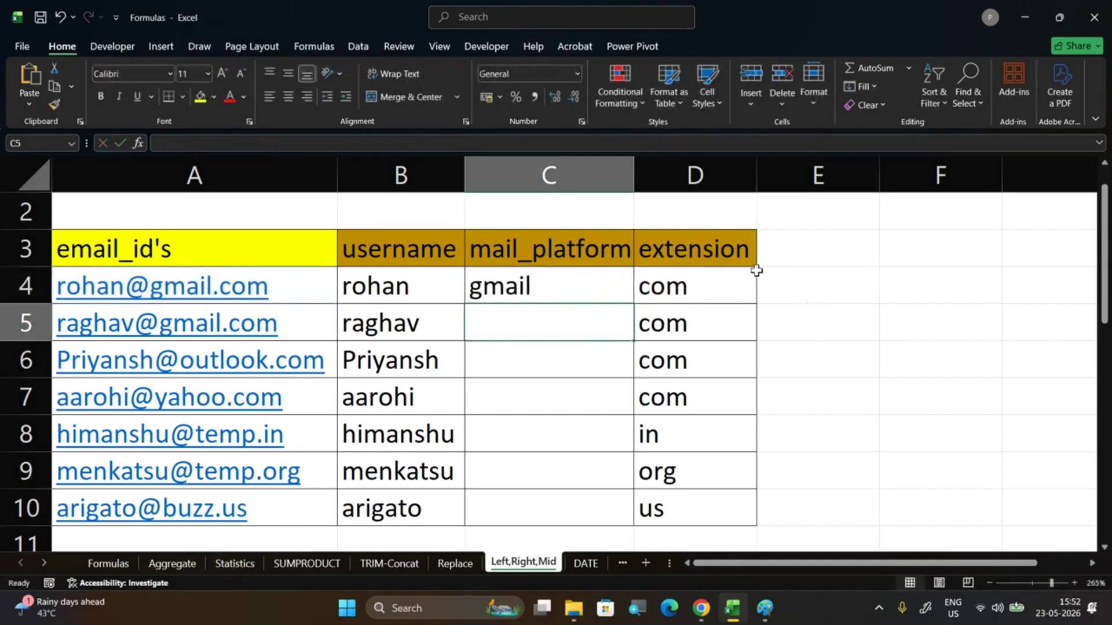
pyautogui.click(590, 288)
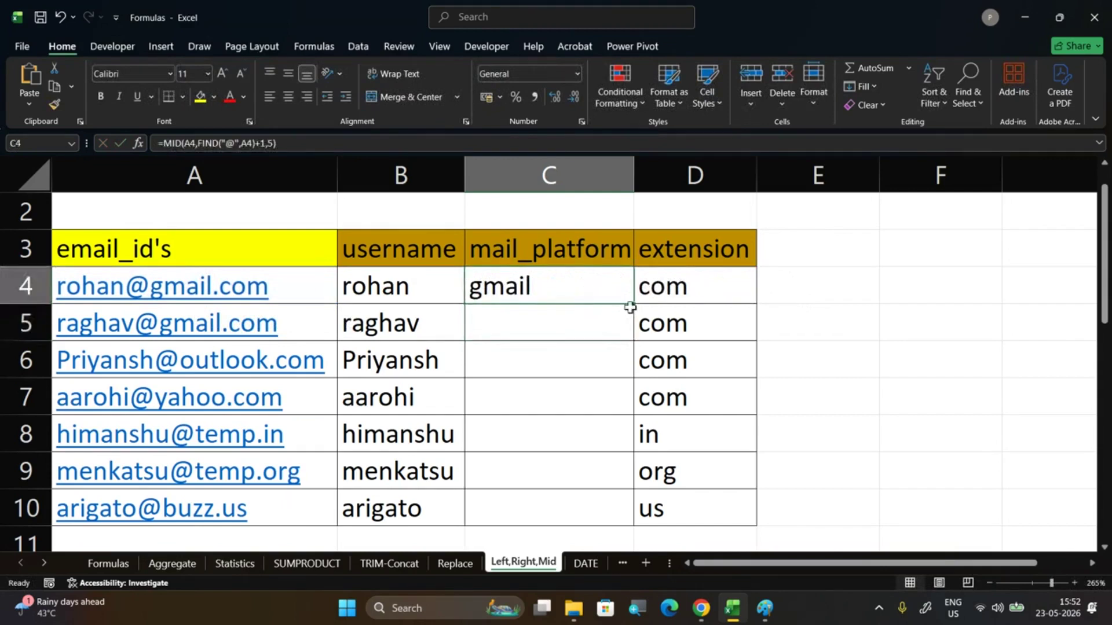
pyautogui.doubleClick(634, 306)
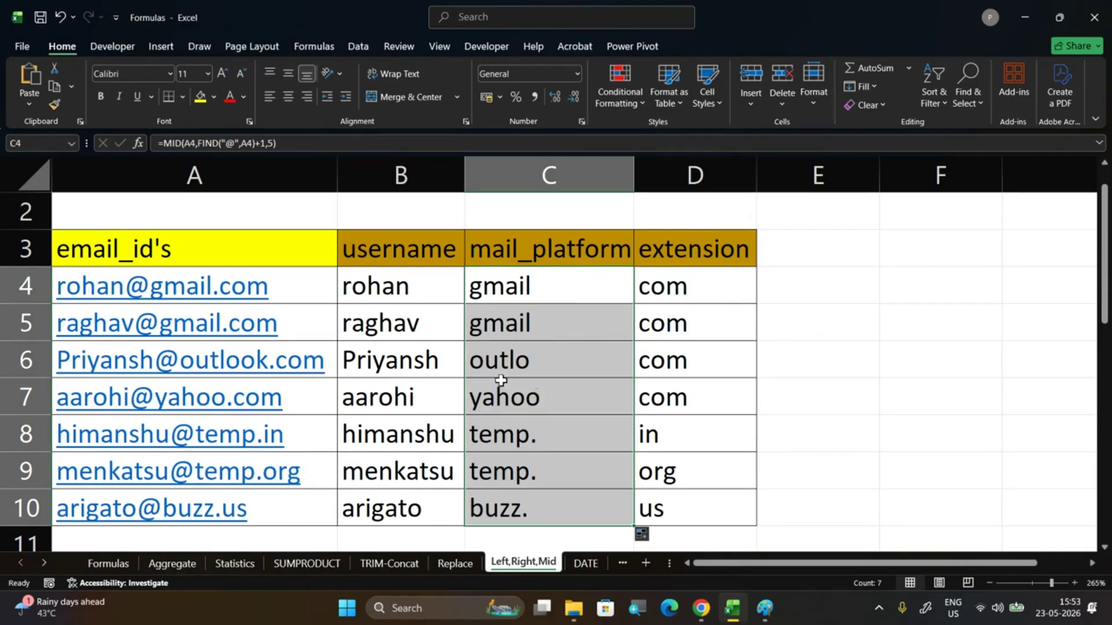
# Show C4's MID formula as text by prefixing an apostrophe, and autofit column C to its contents
pyautogui.doubleClick(559, 278)
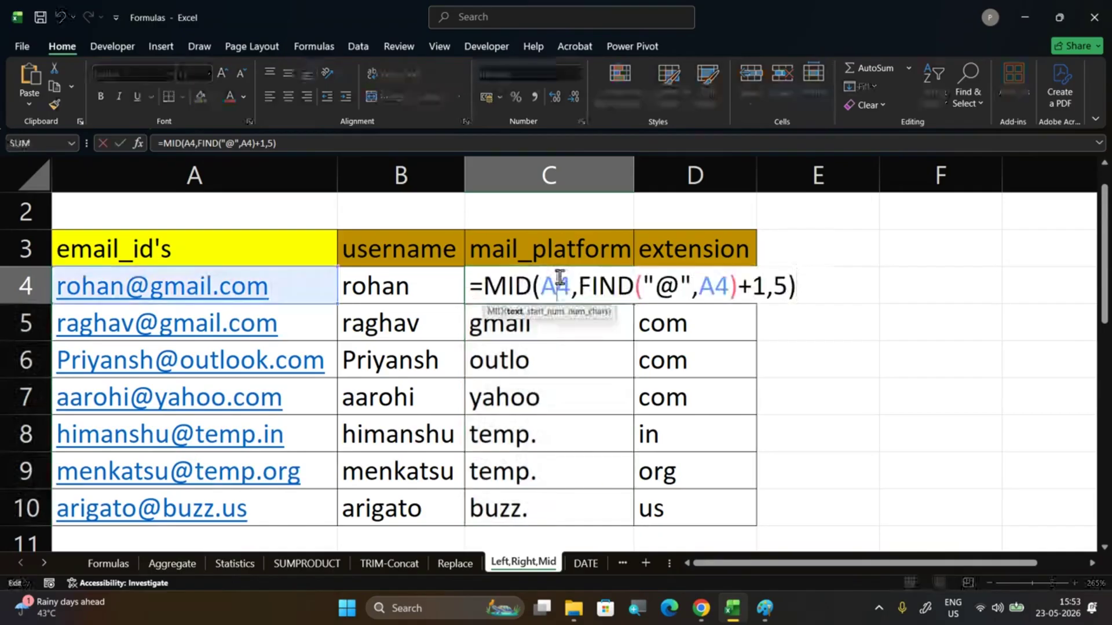
pyautogui.doubleClick(779, 284)
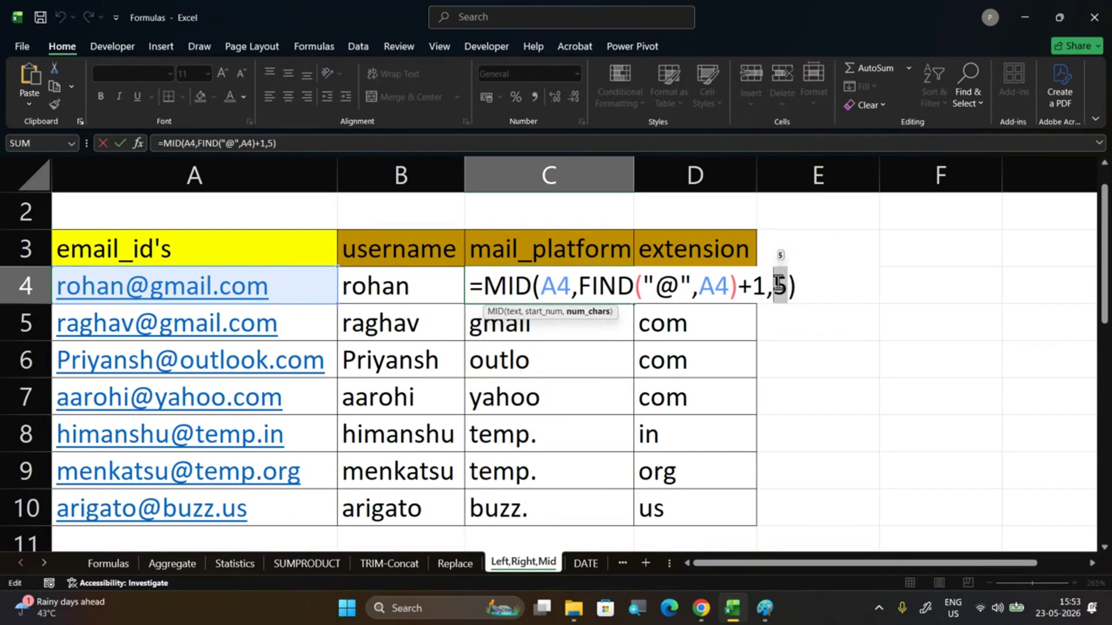
pyautogui.click(472, 285)
pyautogui.write("'")
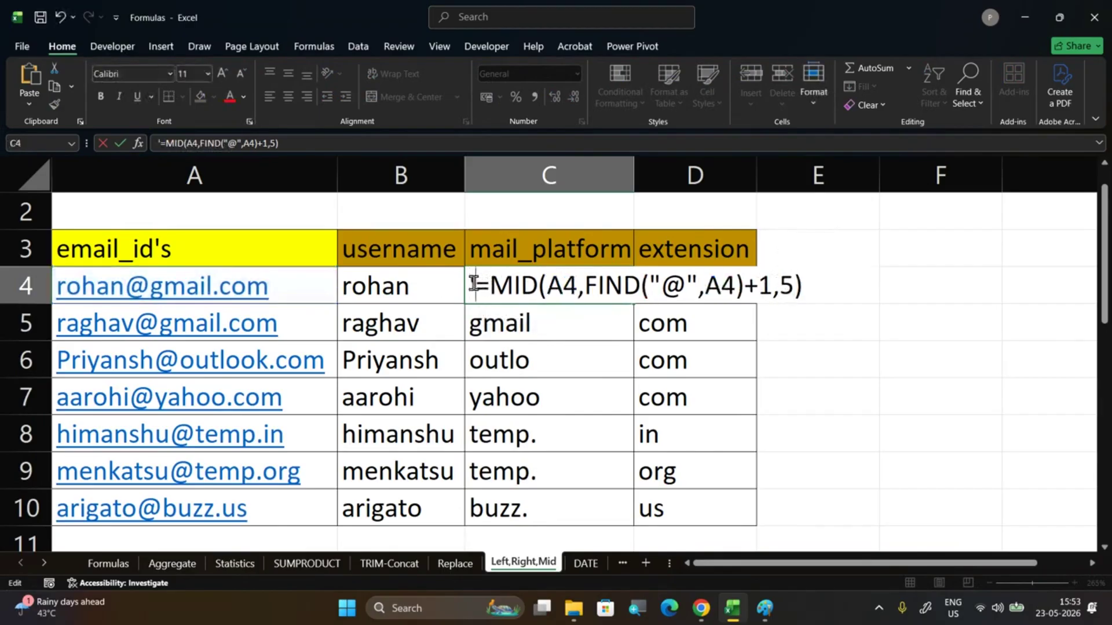
pyautogui.press('Return')
pyautogui.doubleClick(631, 179)
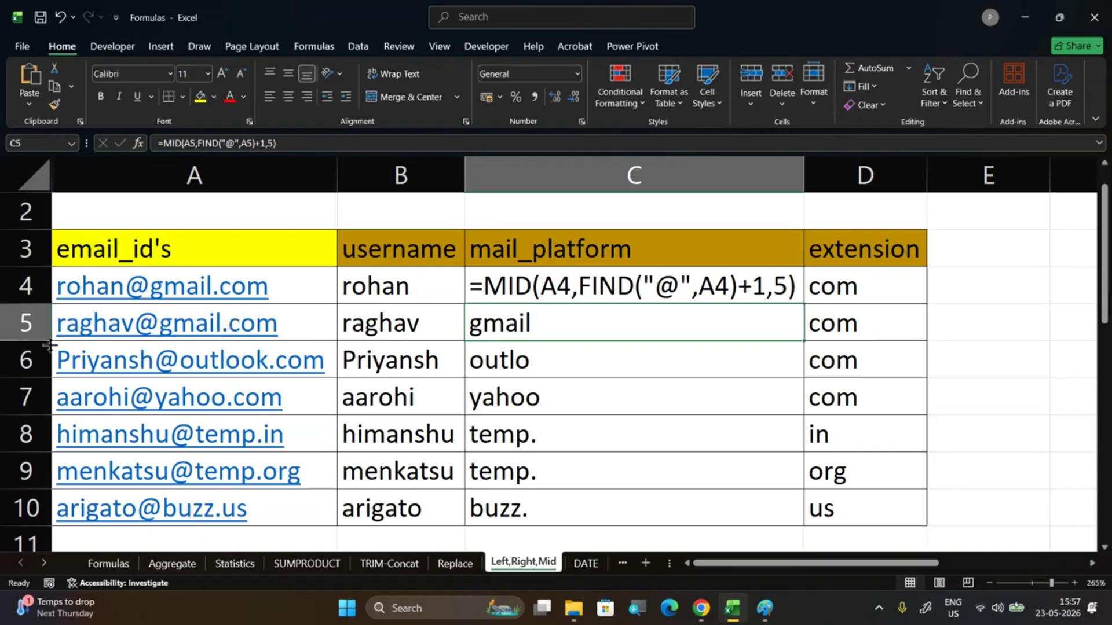
# Switch to the browser to check the BigBlueButton session's participant list, and return to the Excel sheet
pyautogui.click(506, 286)
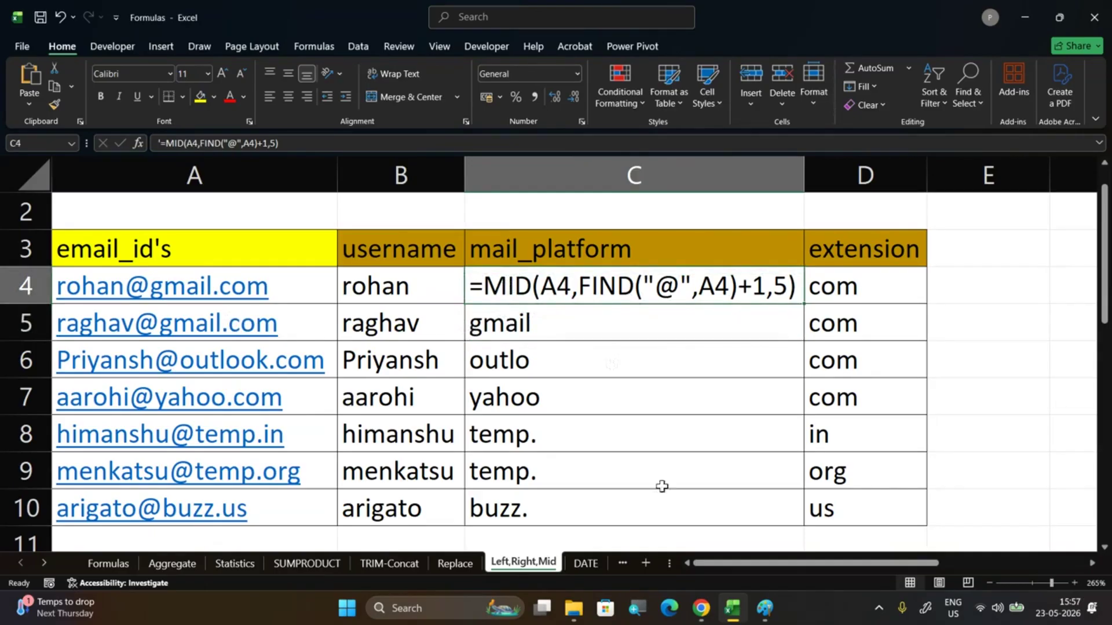
pyautogui.click(707, 618)
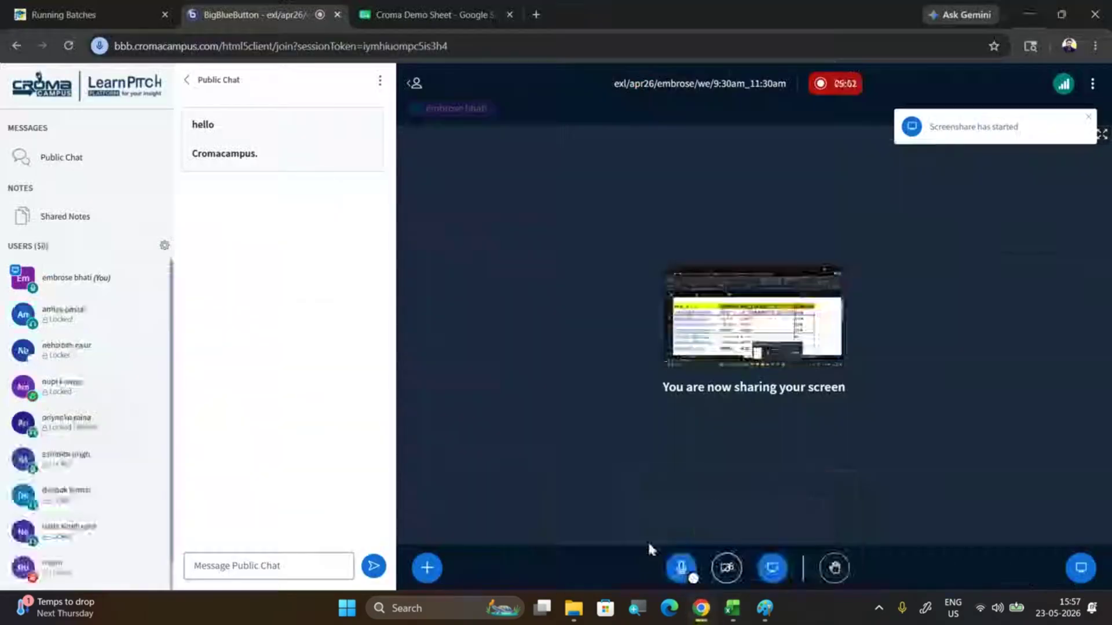
pyautogui.scroll(-1, 156, 483)
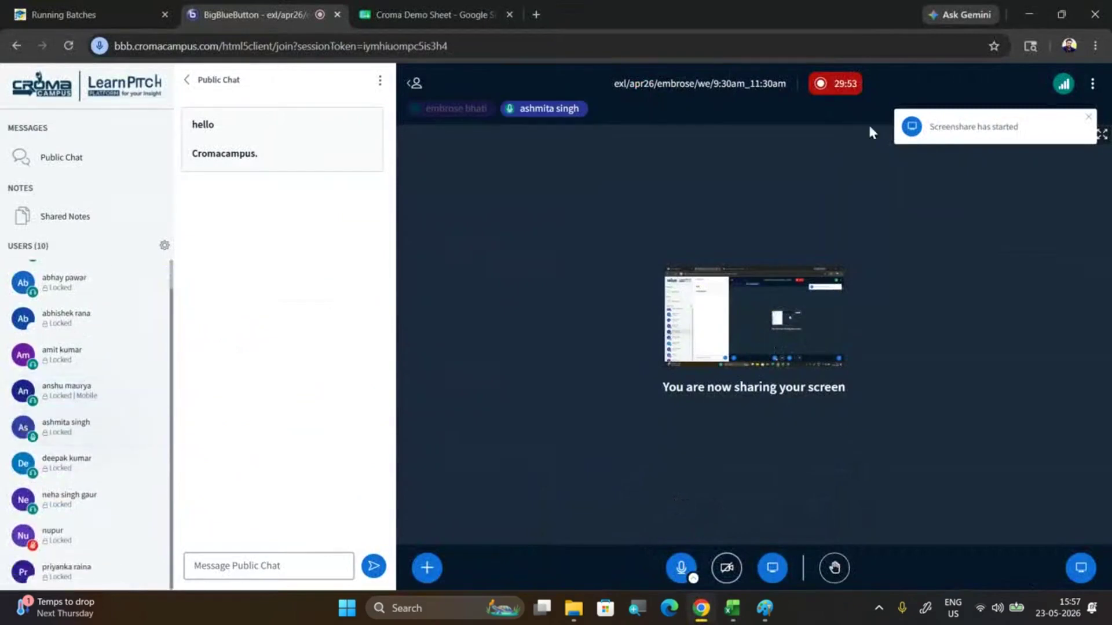
pyautogui.click(1032, 10)
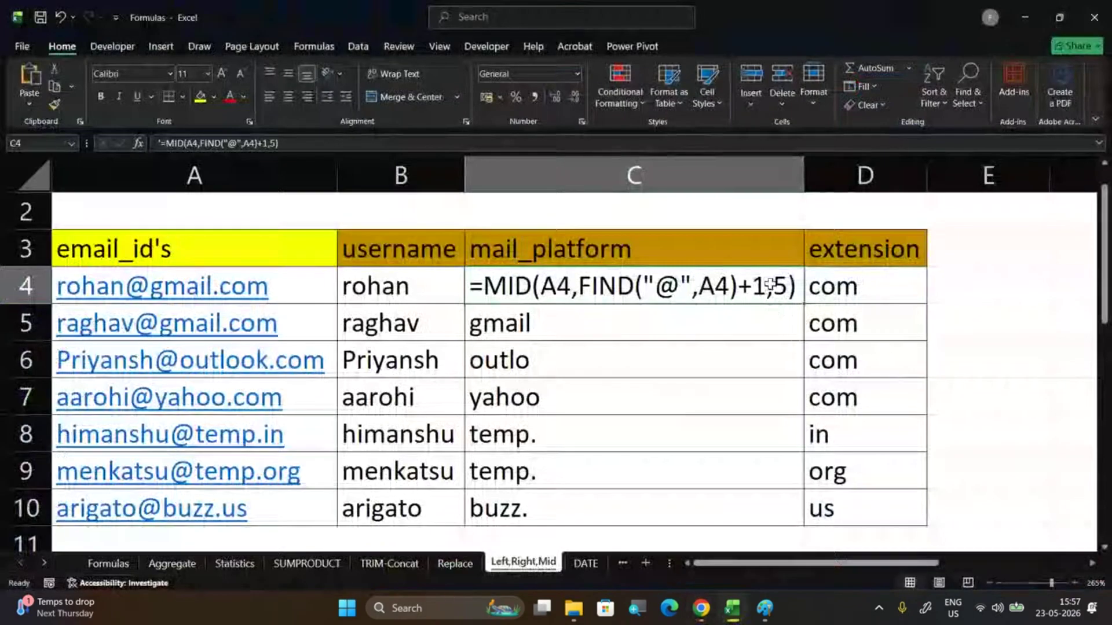
# Remove the leading apostrophe from the MID formula in C4
pyautogui.doubleClick(773, 285)
pyautogui.click(476, 283)
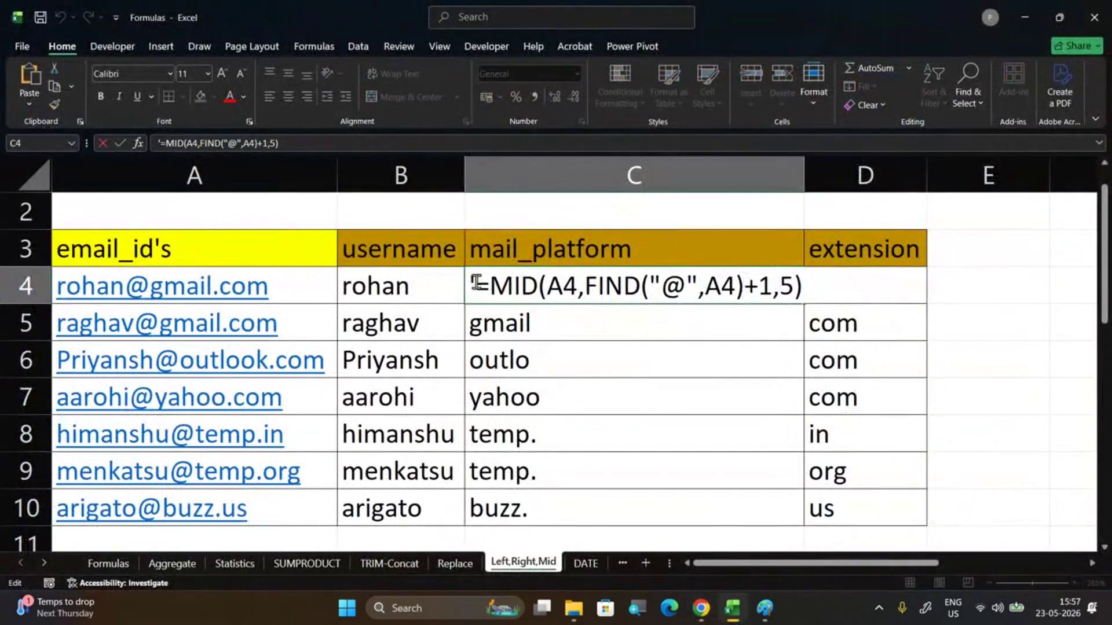
pyautogui.press('BackSpace')
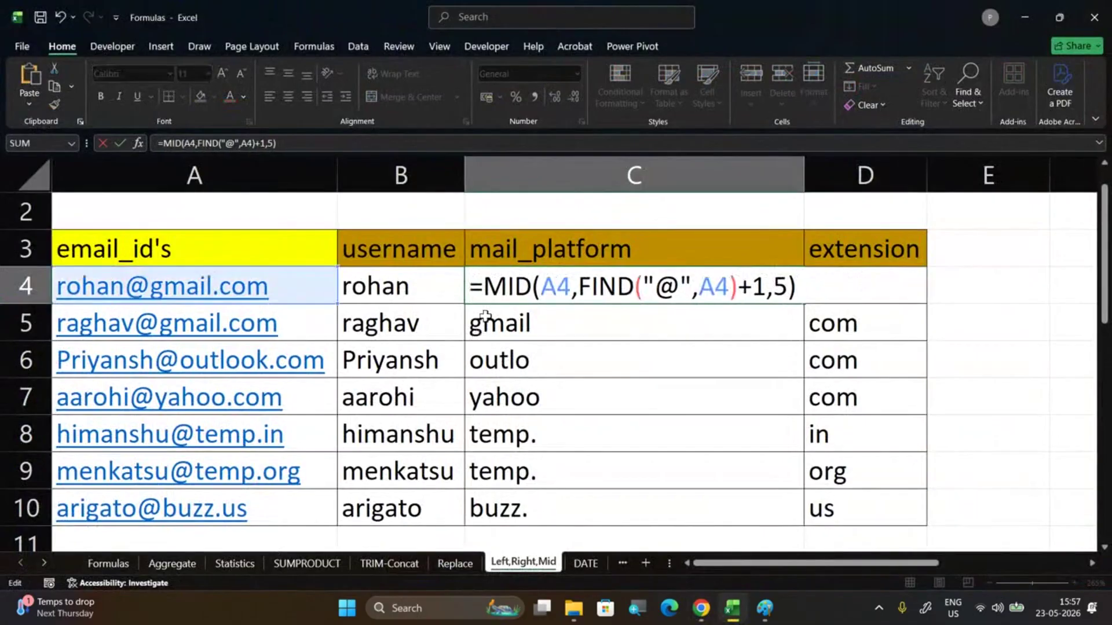
# Replace the fixed character count in C4's MID formula with FIND(".",A4)-
pyautogui.click(789, 284)
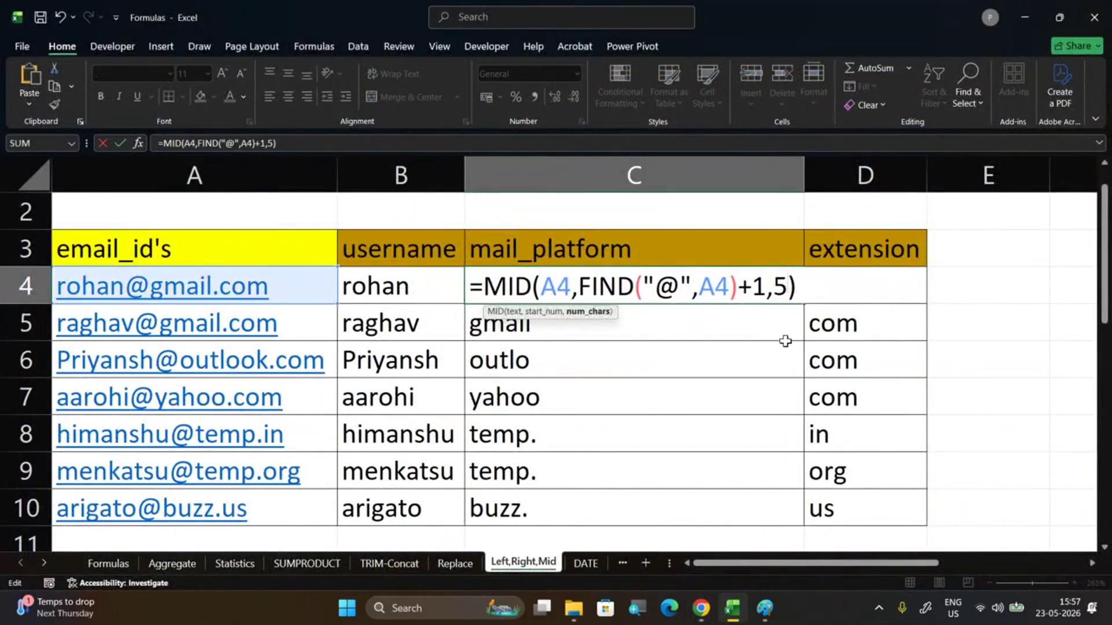
pyautogui.press('BackSpace')
pyautogui.write('find')
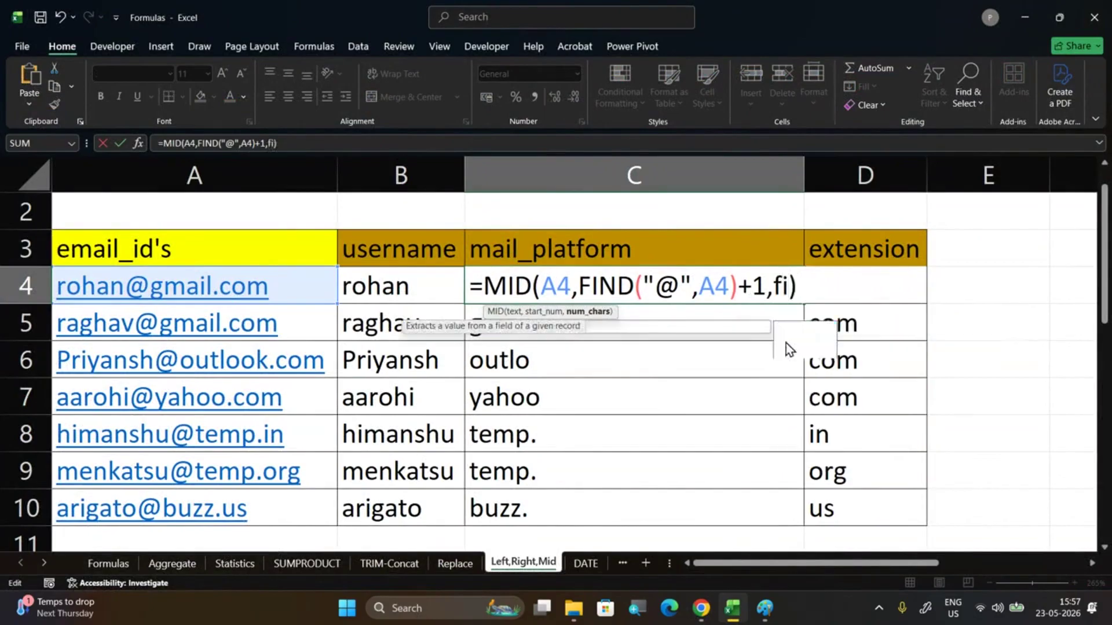
pyautogui.press('Tab')
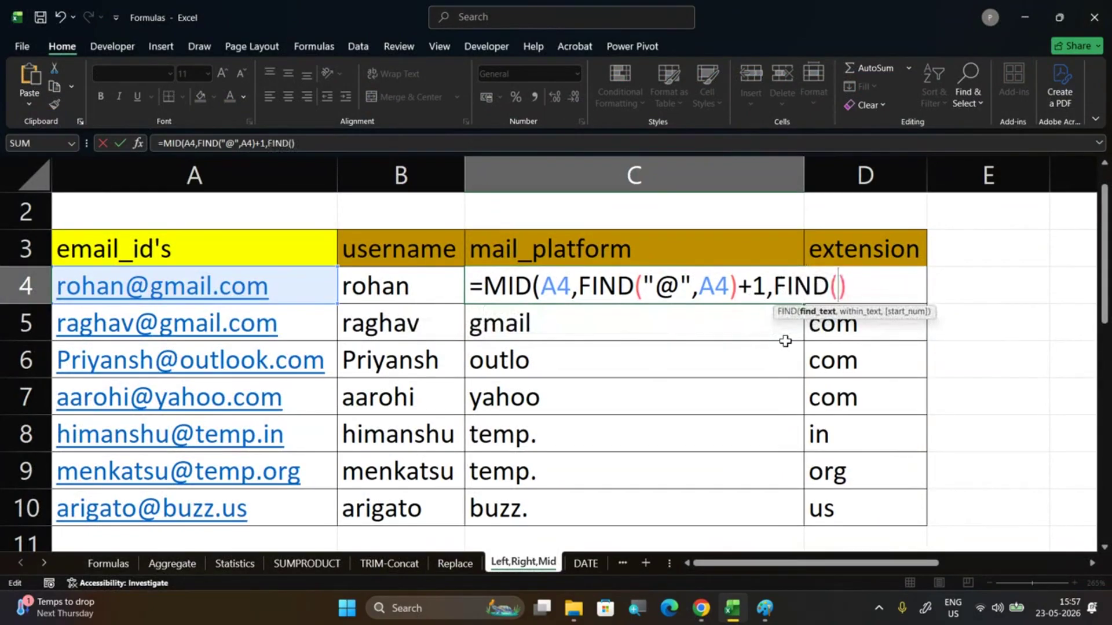
pyautogui.write('".",')
pyautogui.click(76, 288)
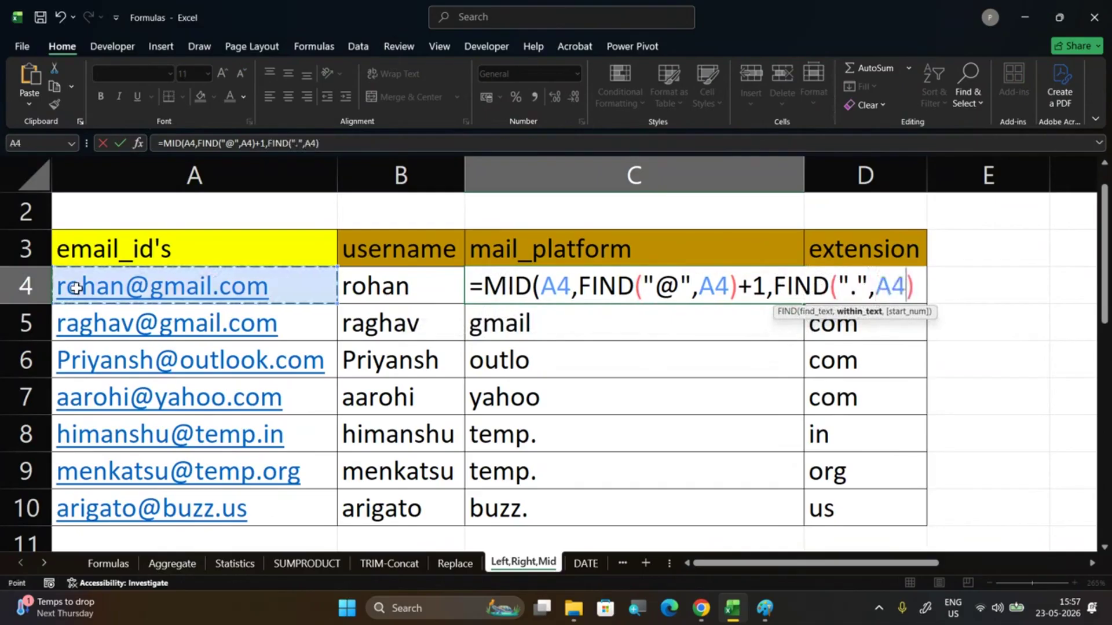
pyautogui.write(')-')
# Complete the C4 formula with FIND("@",A4) as the subtracted part and enter it
pyautogui.write('find')
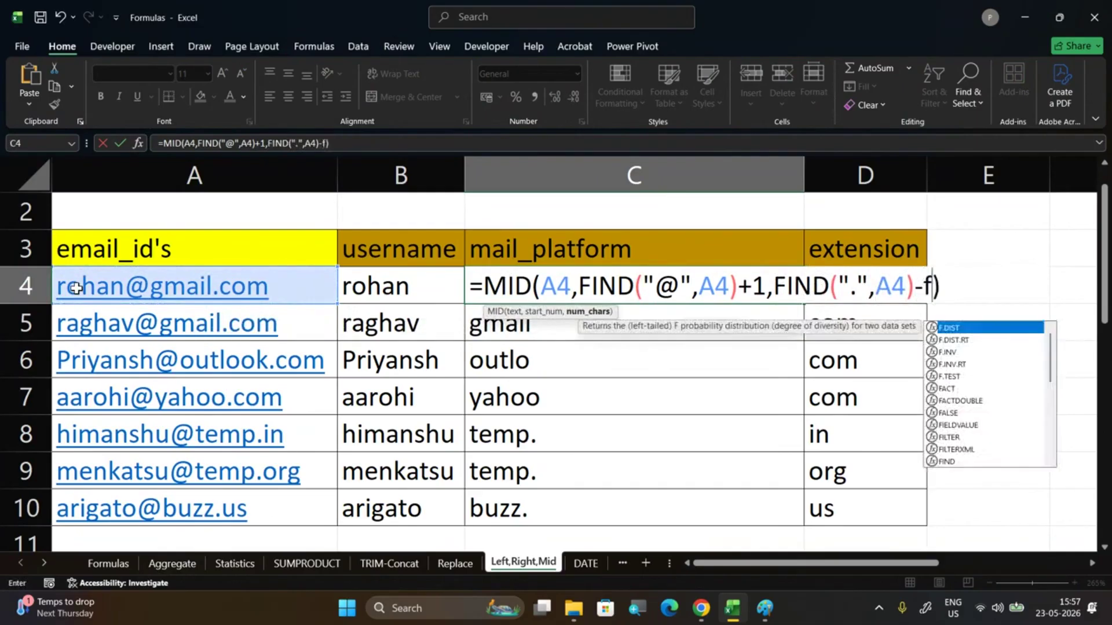
pyautogui.press('Tab')
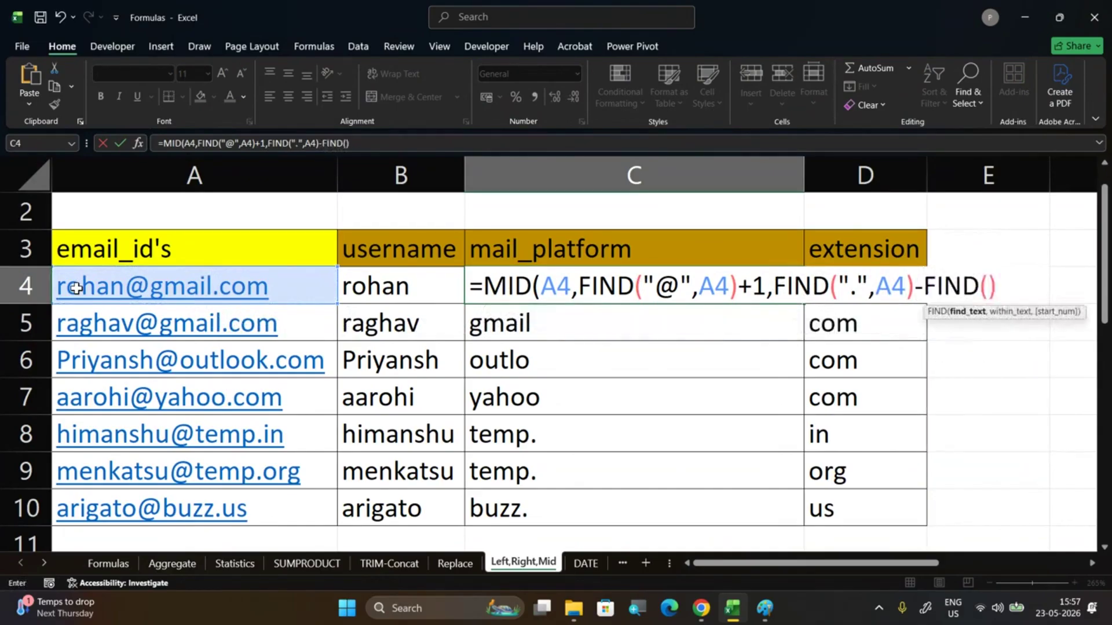
pyautogui.write('"@",')
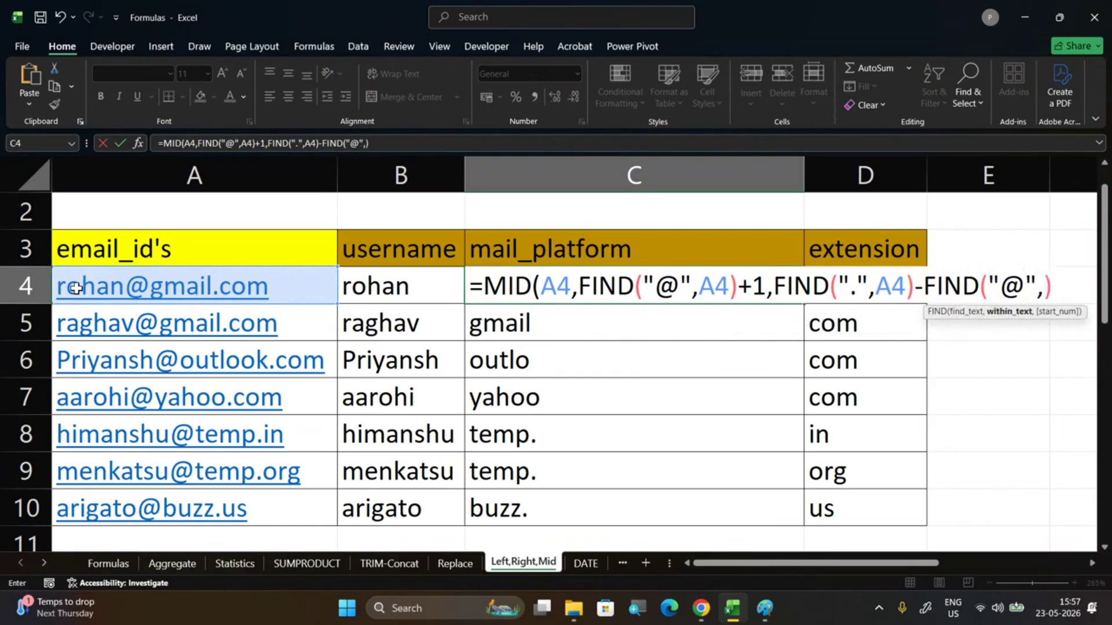
pyautogui.click(76, 287)
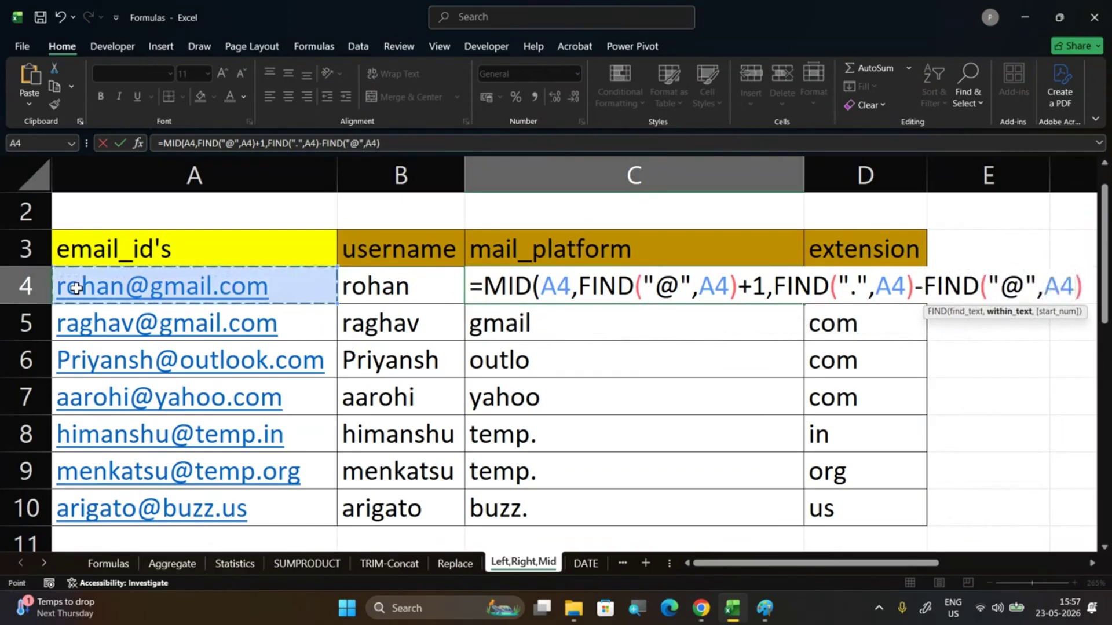
pyautogui.write(')')
pyautogui.press('Return')
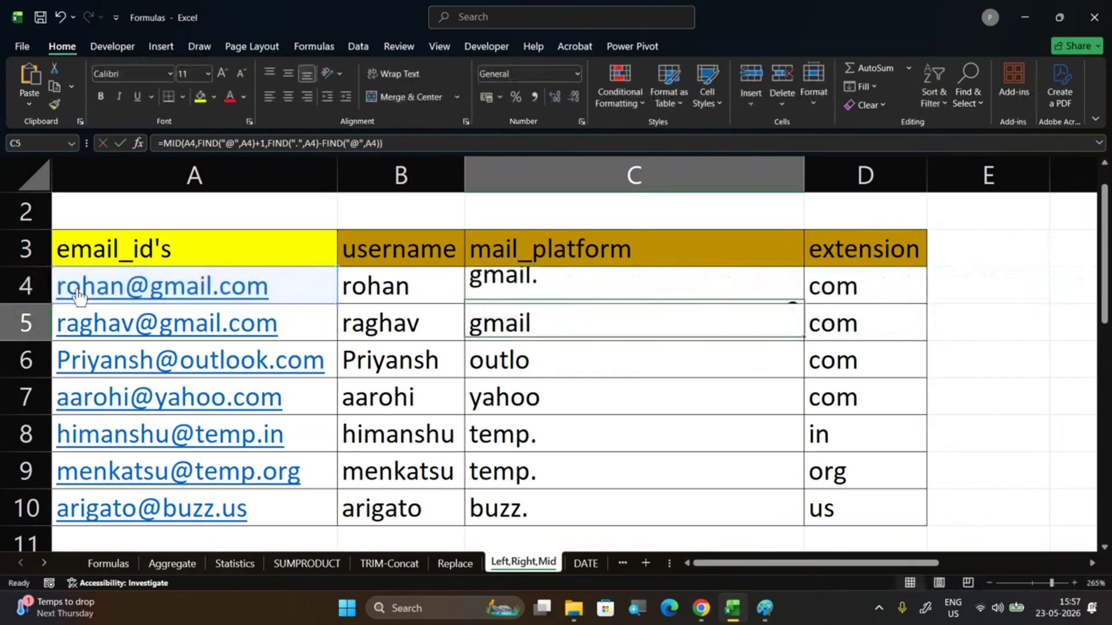
# Fill the MID formula from C4 down the mail_platform column to C10
pyautogui.click(509, 292)
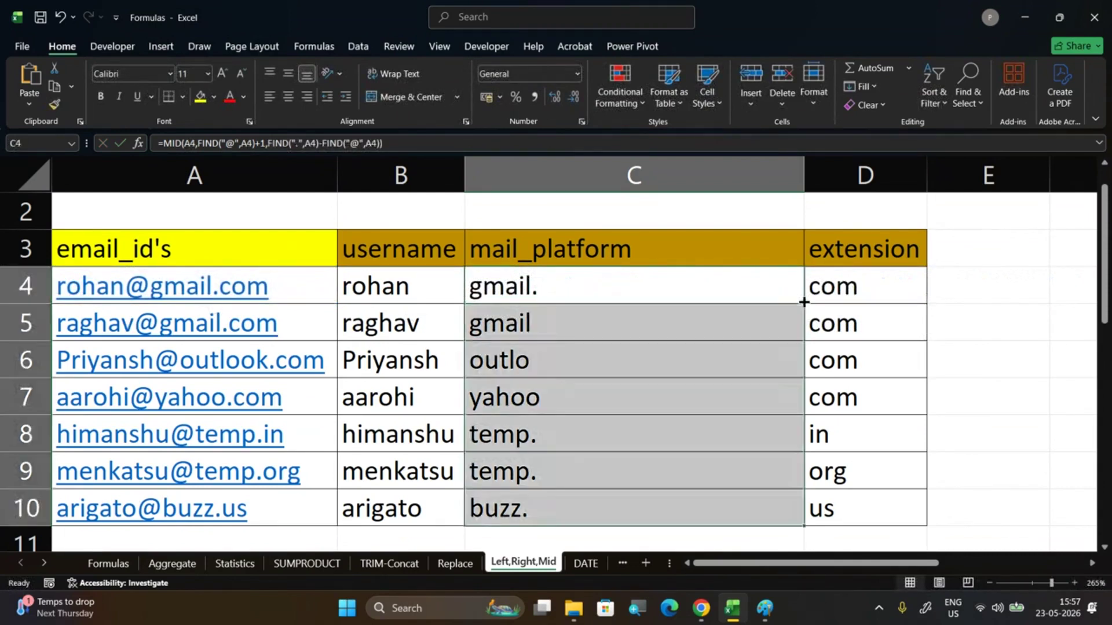
pyautogui.doubleClick(803, 302)
pyautogui.click(618, 299)
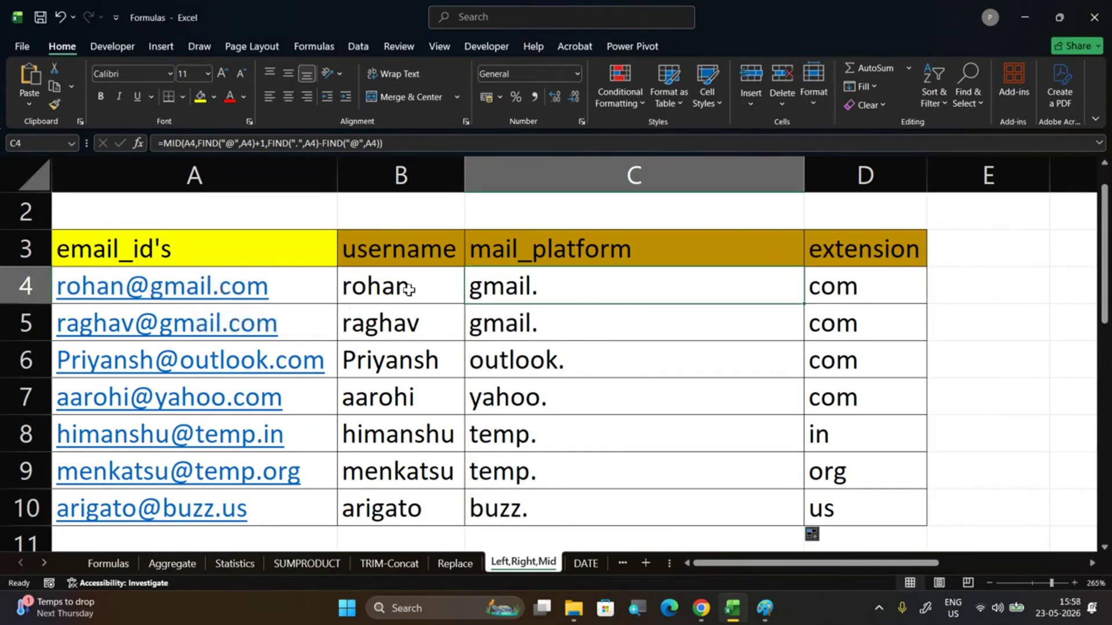
# Append -1 to the character count in C4's MID formula and copy the corrected formula down to C10
pyautogui.doubleClick(556, 292)
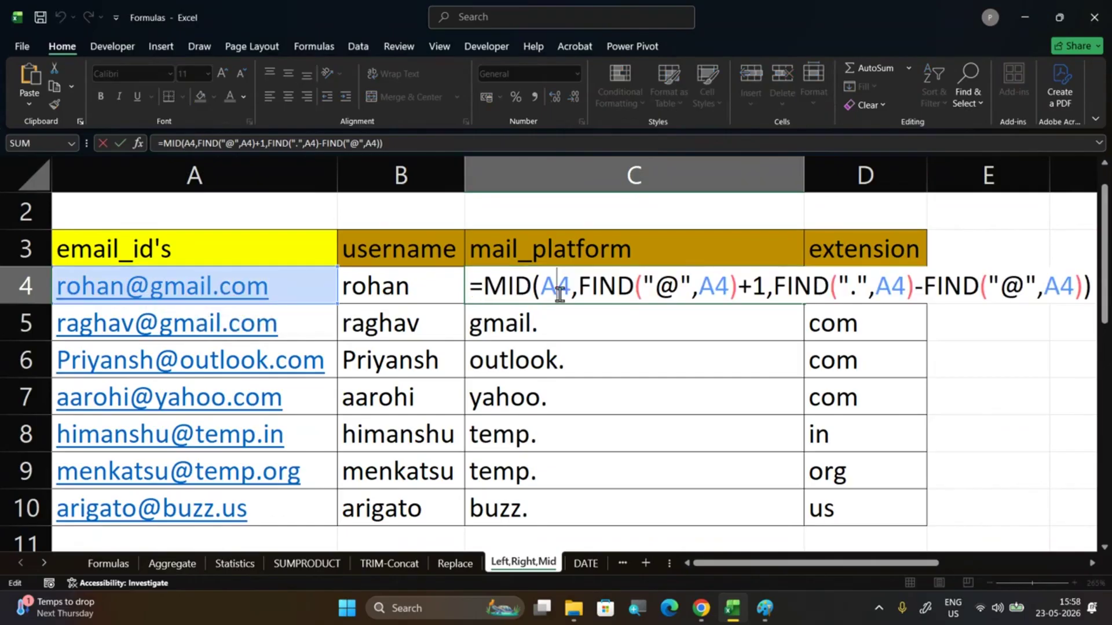
pyautogui.click(1086, 285)
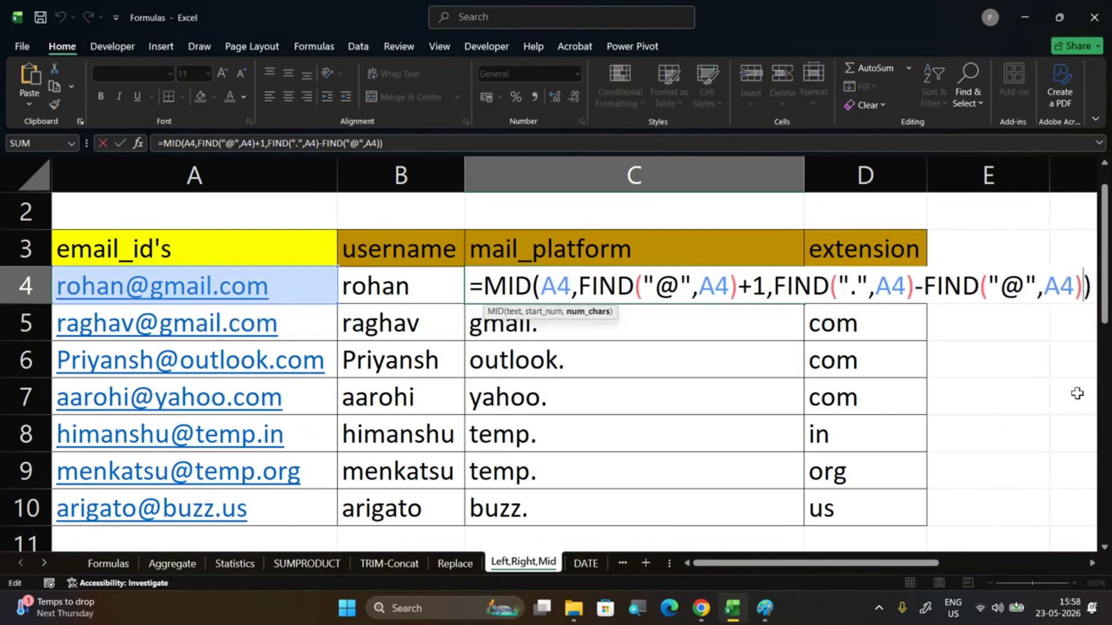
pyautogui.write('-1')
pyautogui.press('Return')
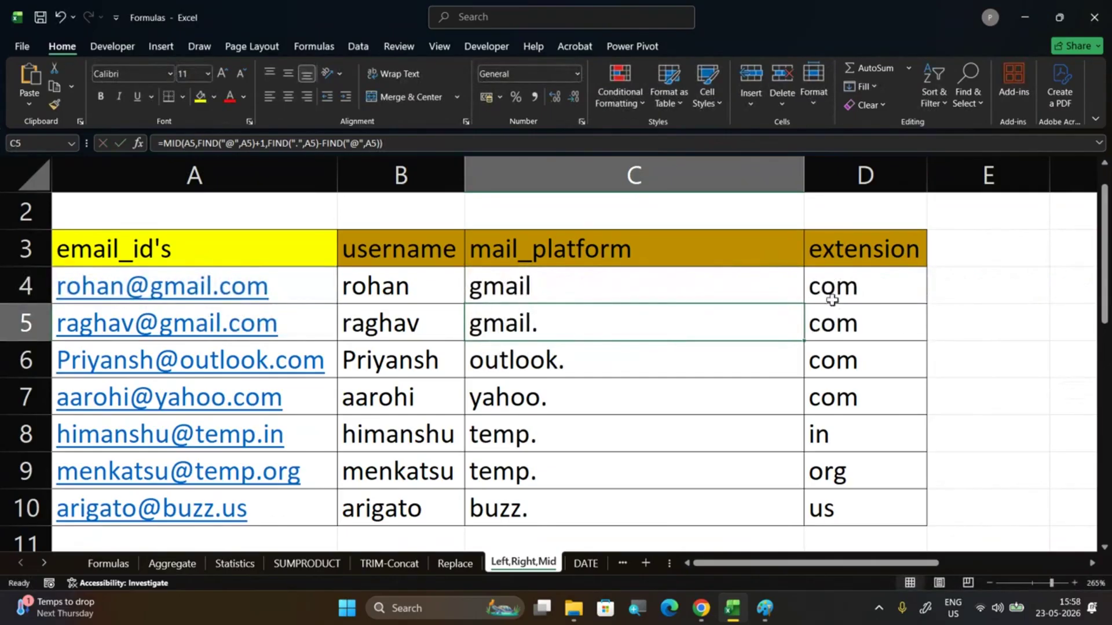
pyautogui.click(799, 291)
pyautogui.doubleClick(804, 303)
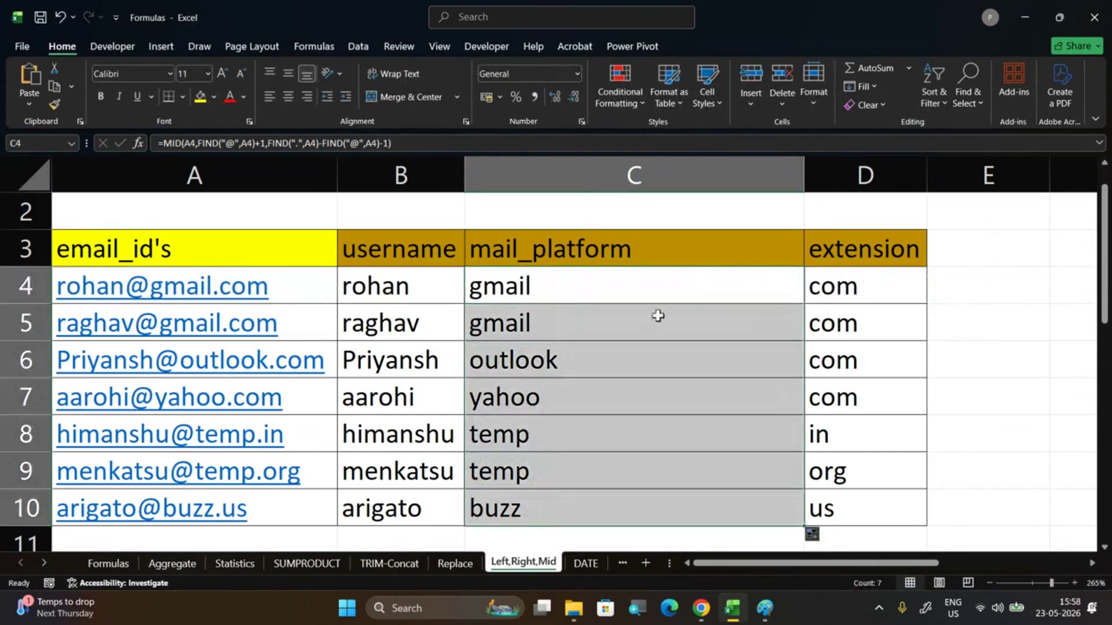
# Review the MID formula in C4 and narrow column B to make room for it on one line
pyautogui.doubleClick(617, 294)
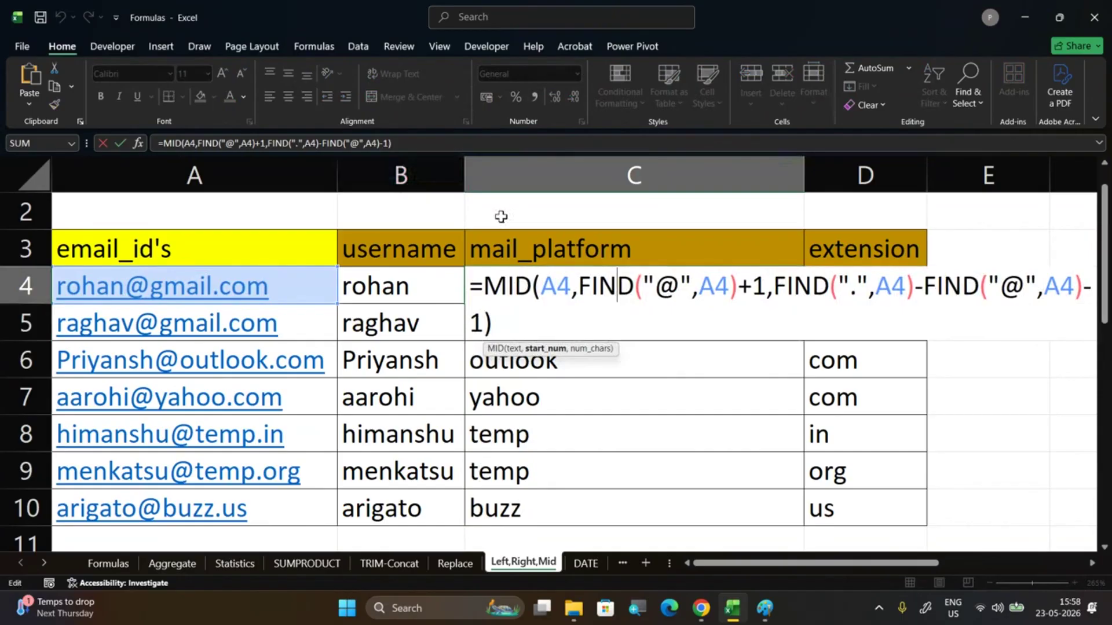
pyautogui.press('Return')
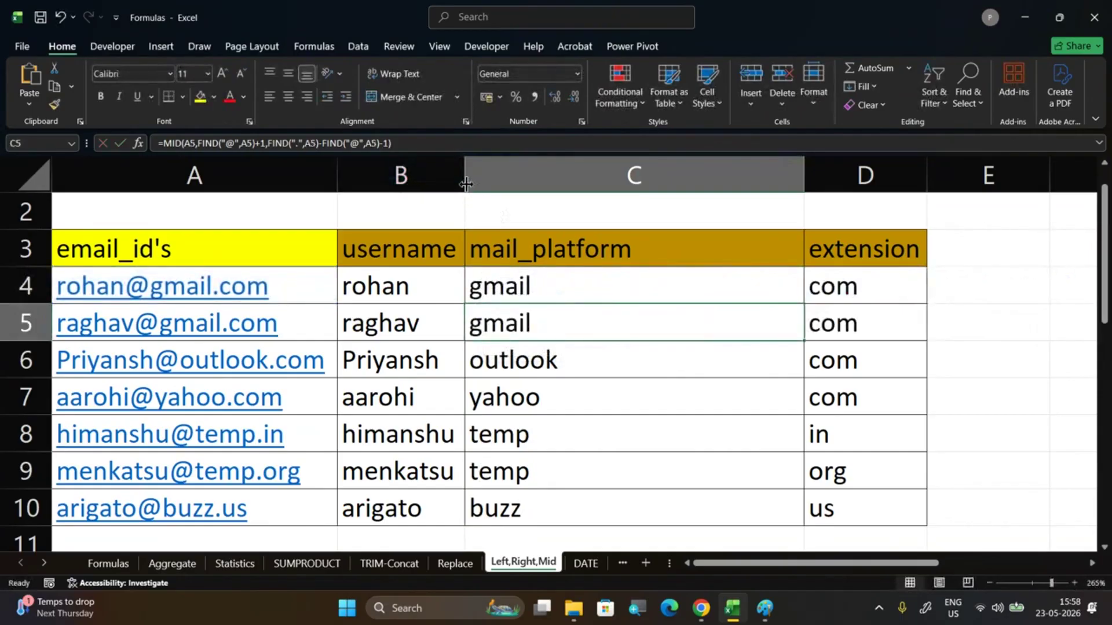
pyautogui.moveTo(466, 184); pyautogui.dragTo(394, 185)
# Show C4's MID formula as text with a leading apostrophe, and remove the apostrophe again
pyautogui.doubleClick(488, 295)
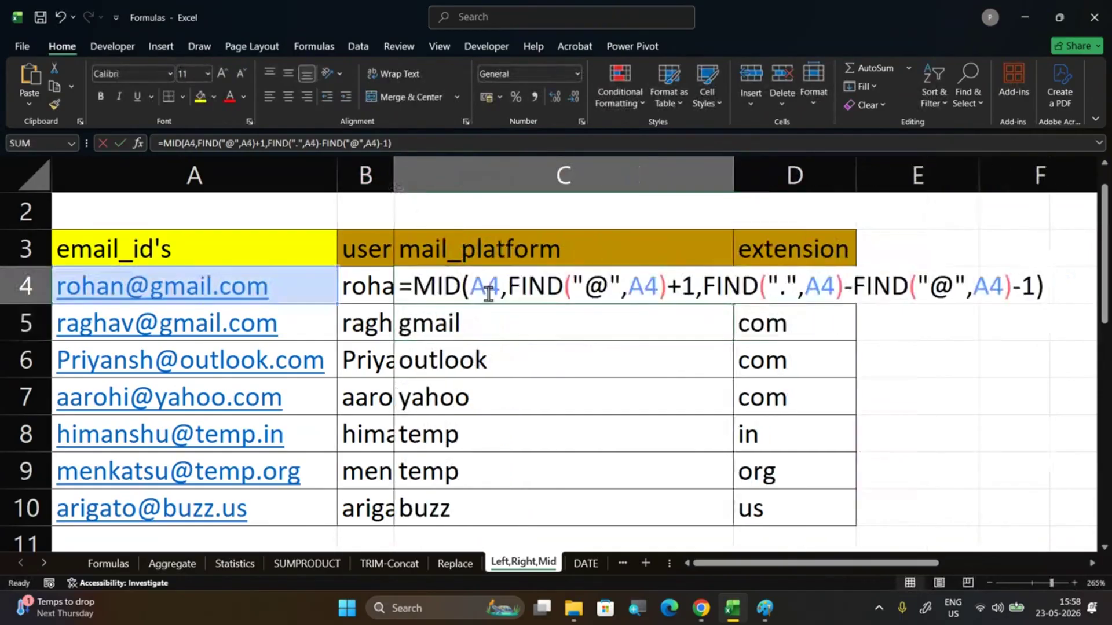
pyautogui.click(399, 289)
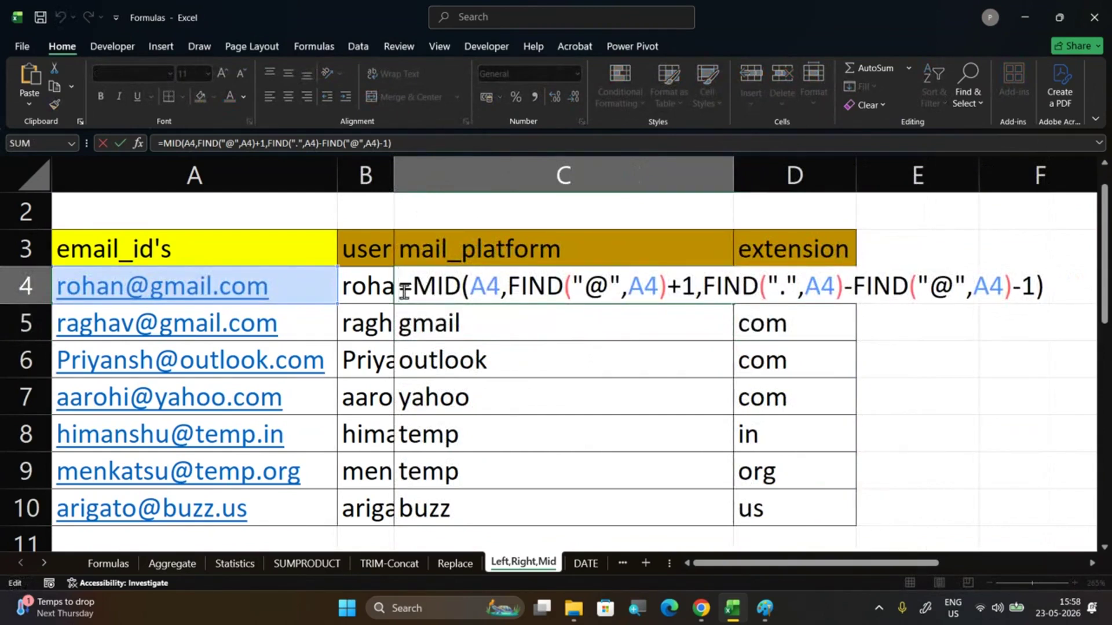
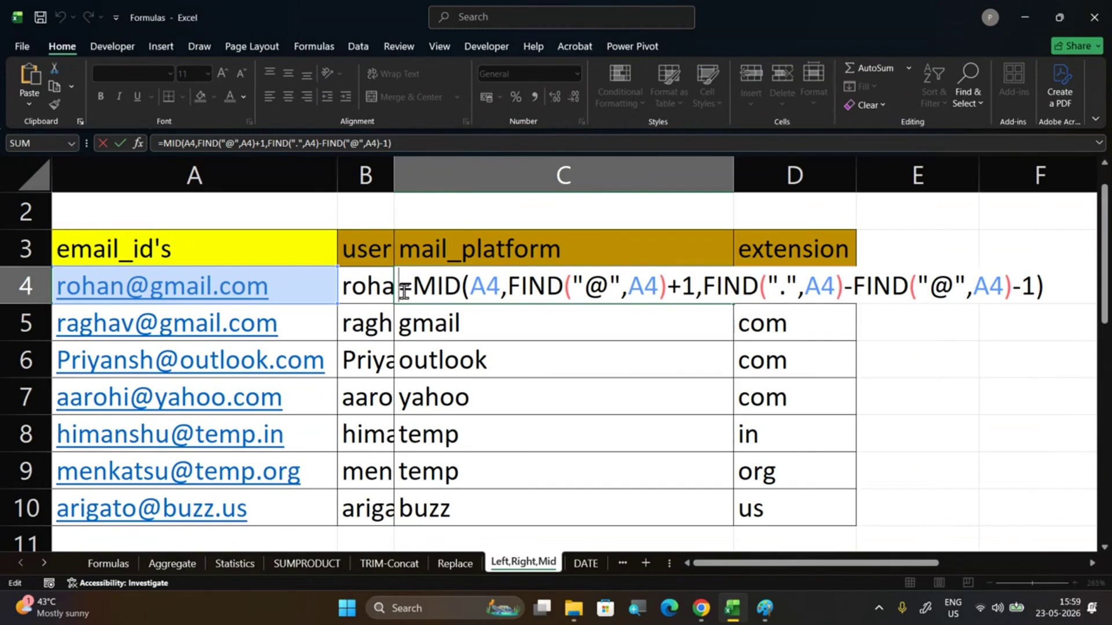
pyautogui.press('Return')
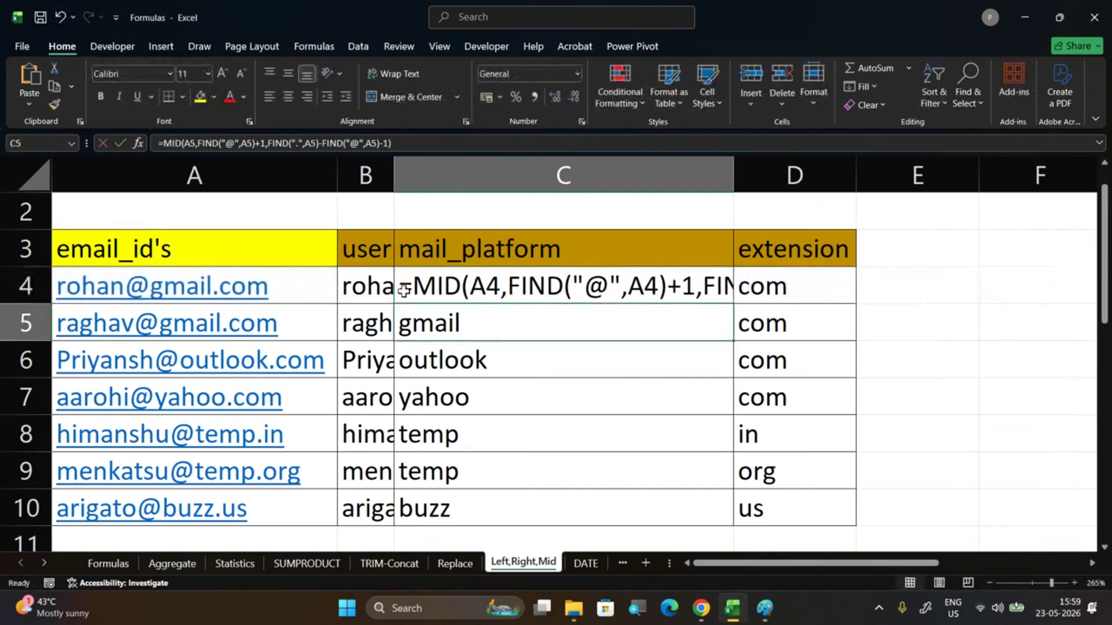
pyautogui.doubleClick(406, 287)
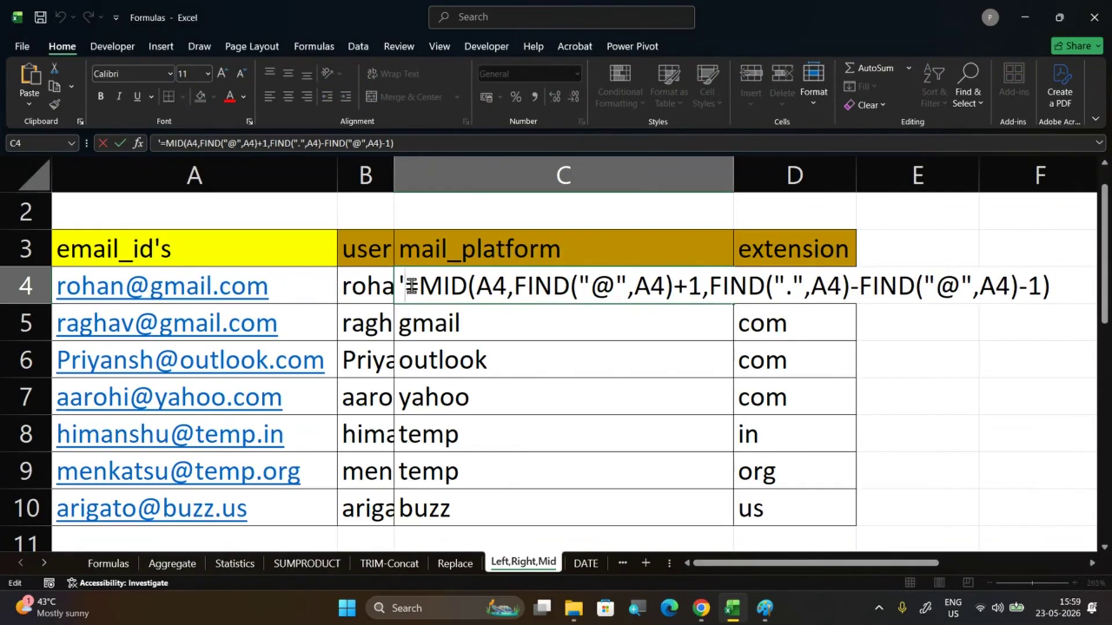
pyautogui.press('BackSpace')
pyautogui.press('Return')
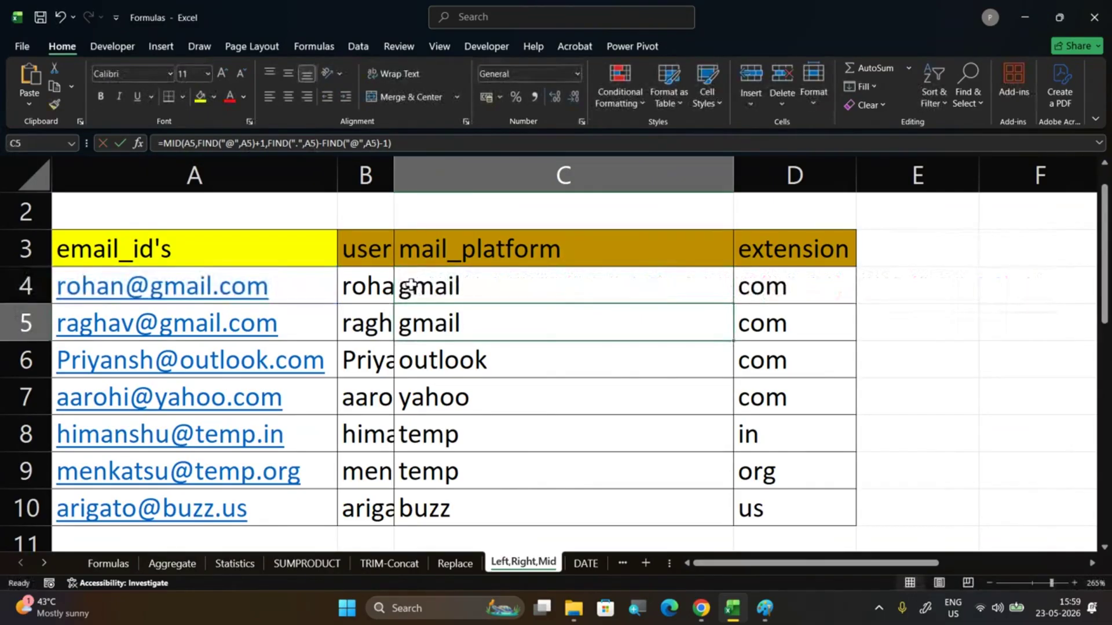
# Switch to the browser to check the BigBlueButton session, and return to the Excel workbook
pyautogui.click(699, 613)
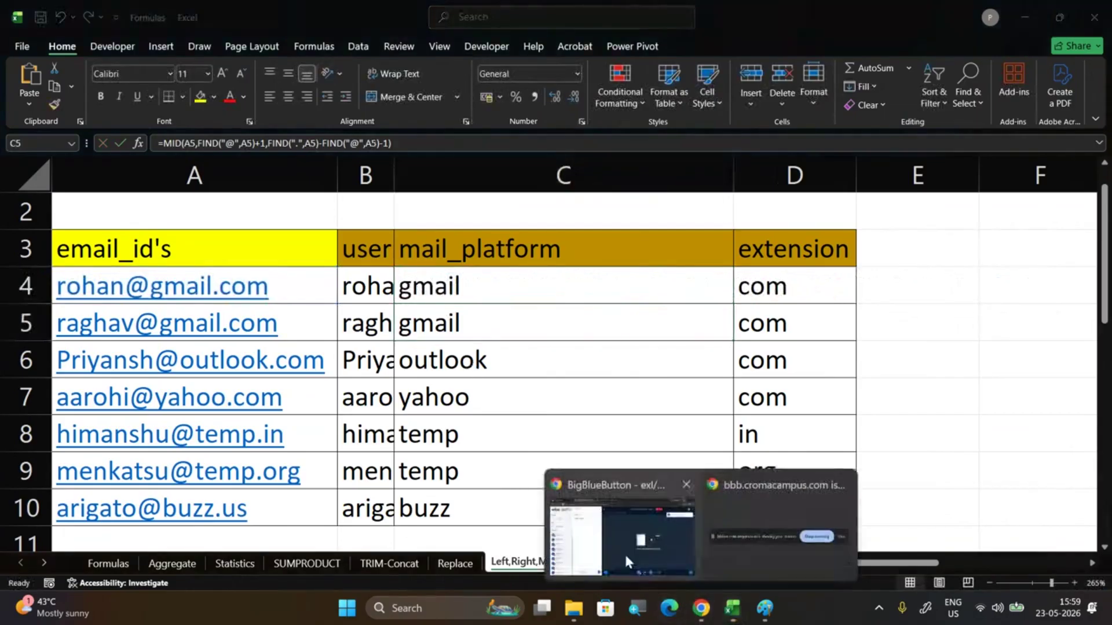
pyautogui.click(624, 553)
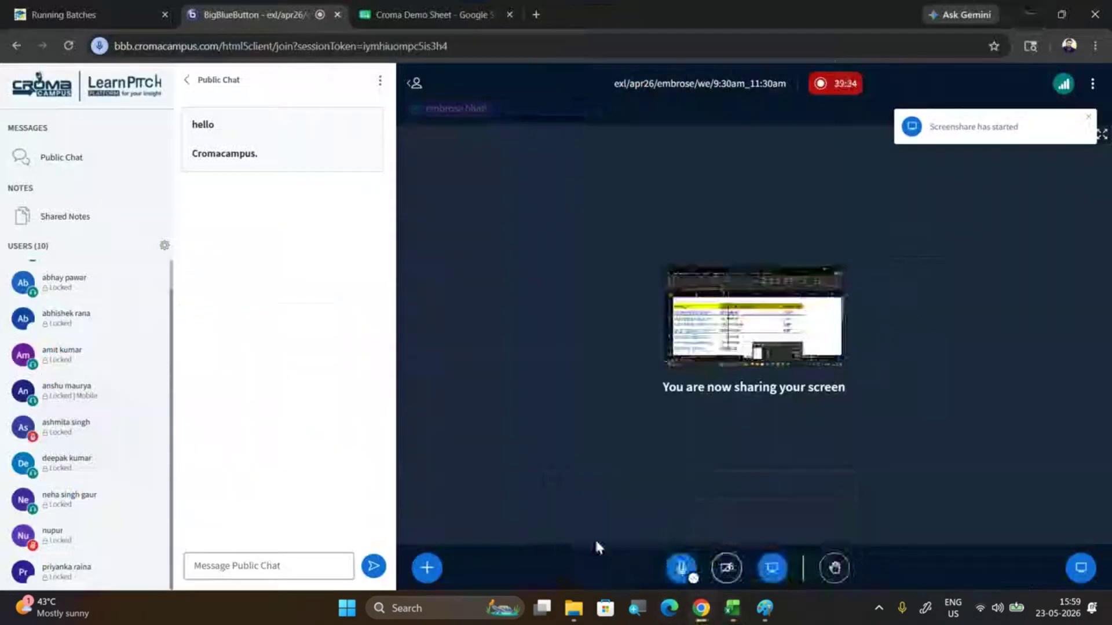
pyautogui.click(733, 609)
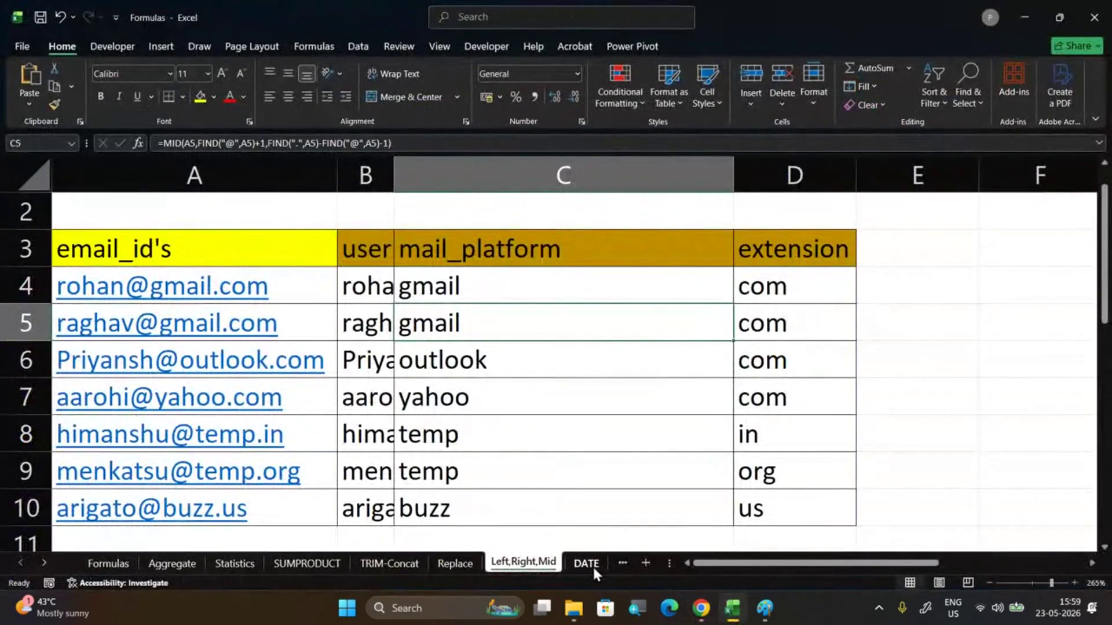
# Open the DATE sheet and bring up the DATEDIF section with the two dates in A6:A7
pyautogui.click(586, 563)
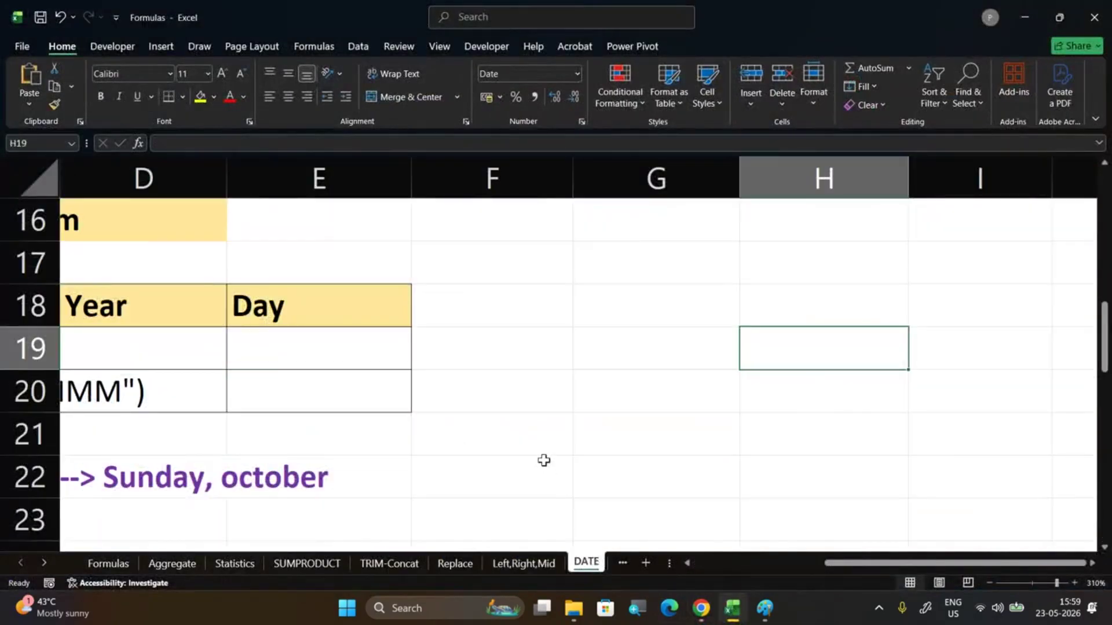
pyautogui.scroll(-5, 544, 461)
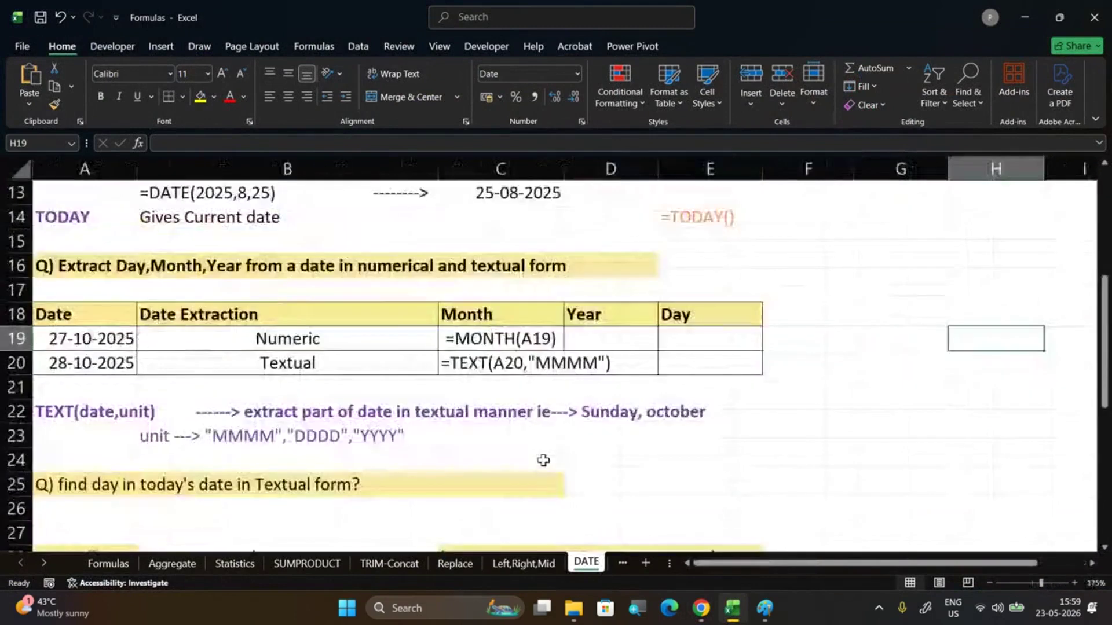
pyautogui.scroll(5, 544, 461)
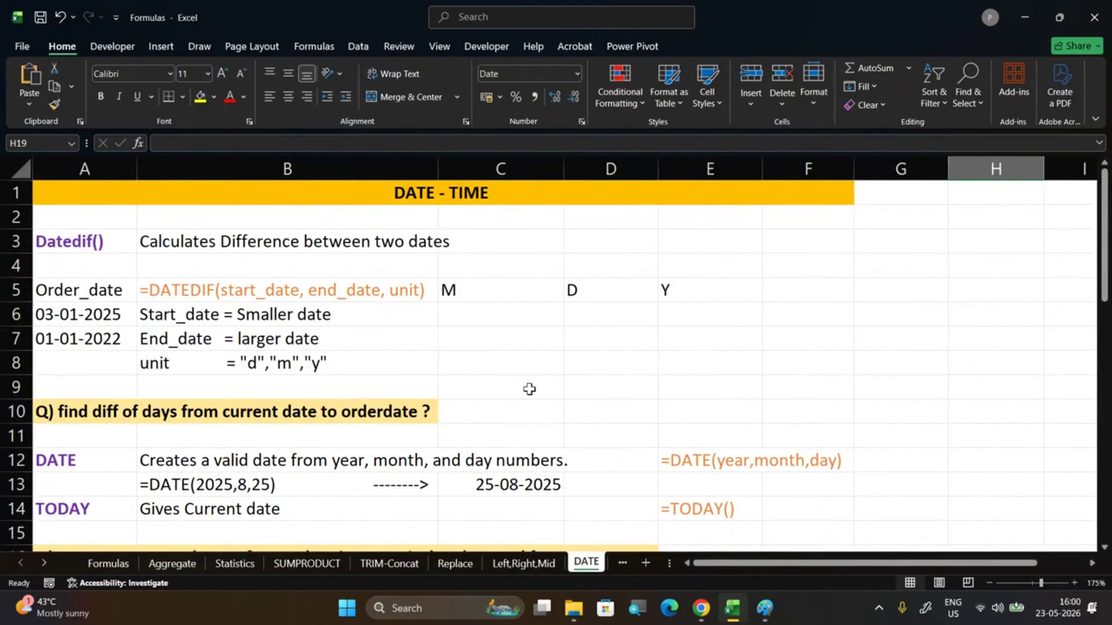
pyautogui.click(70, 318)
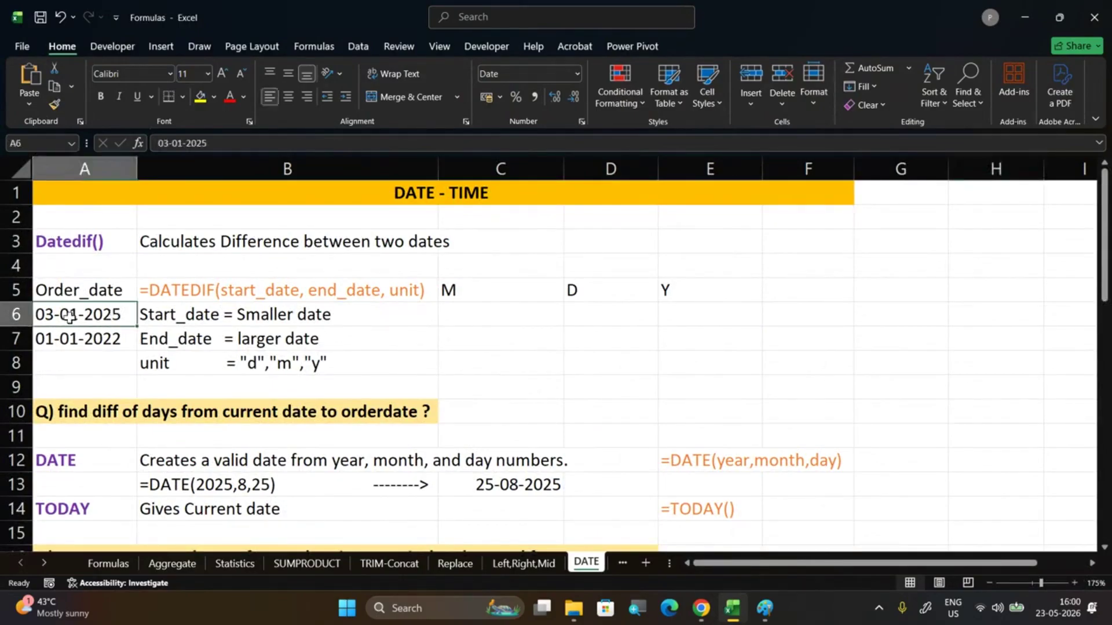
pyautogui.click(79, 339)
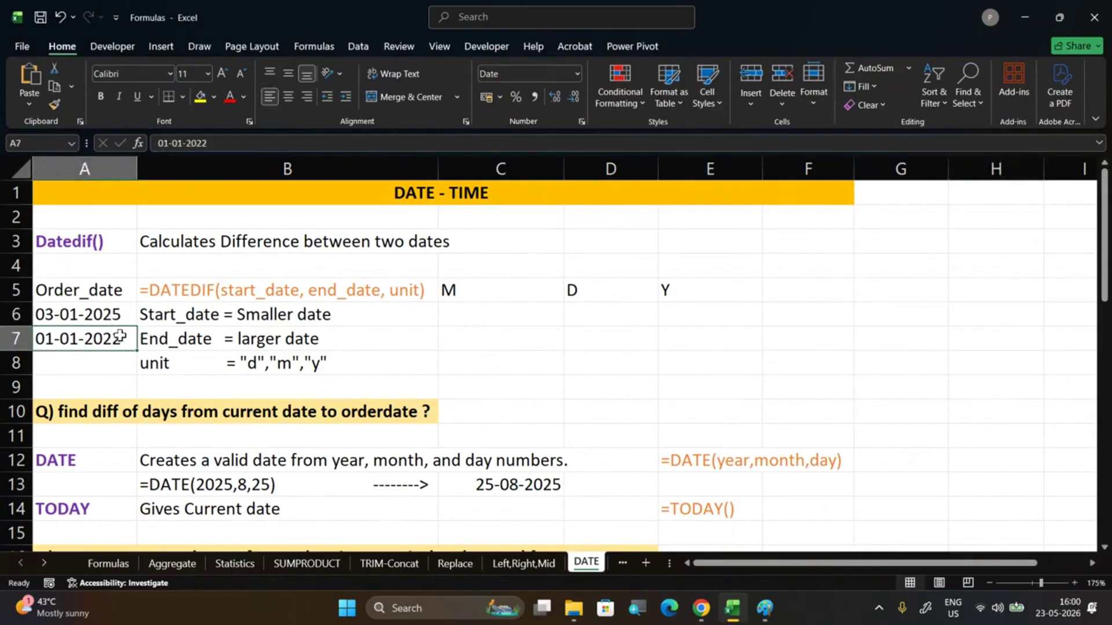
pyautogui.moveTo(79, 308); pyautogui.dragTo(84, 336)
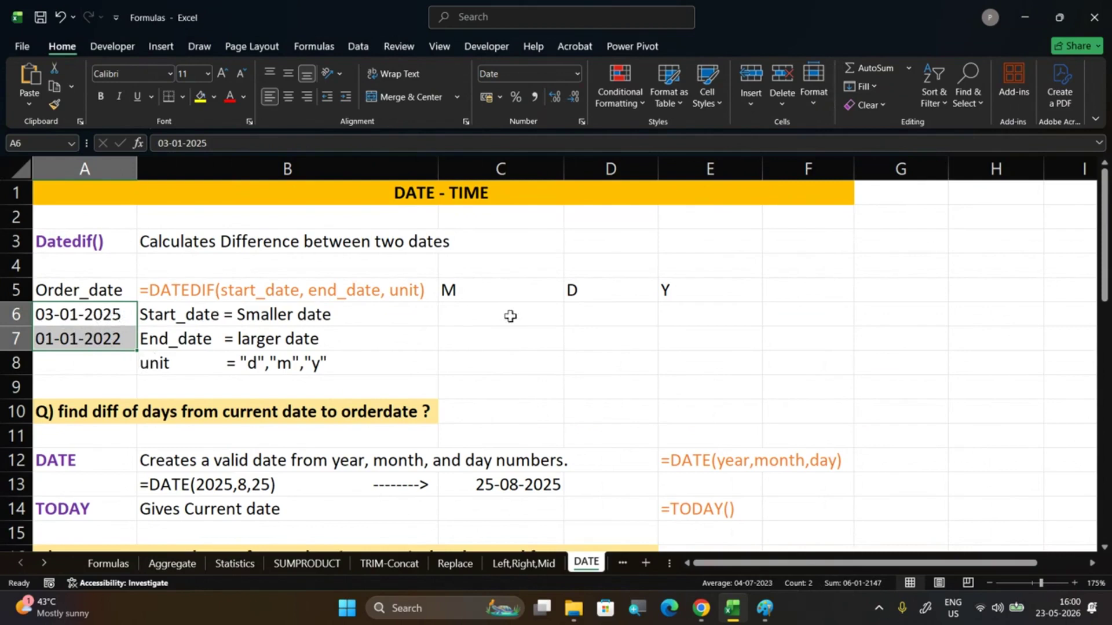
# Enter =DATEDIF(A7,A6,"d") in D6 to calculate the difference between the two dates in days
pyautogui.click(590, 317)
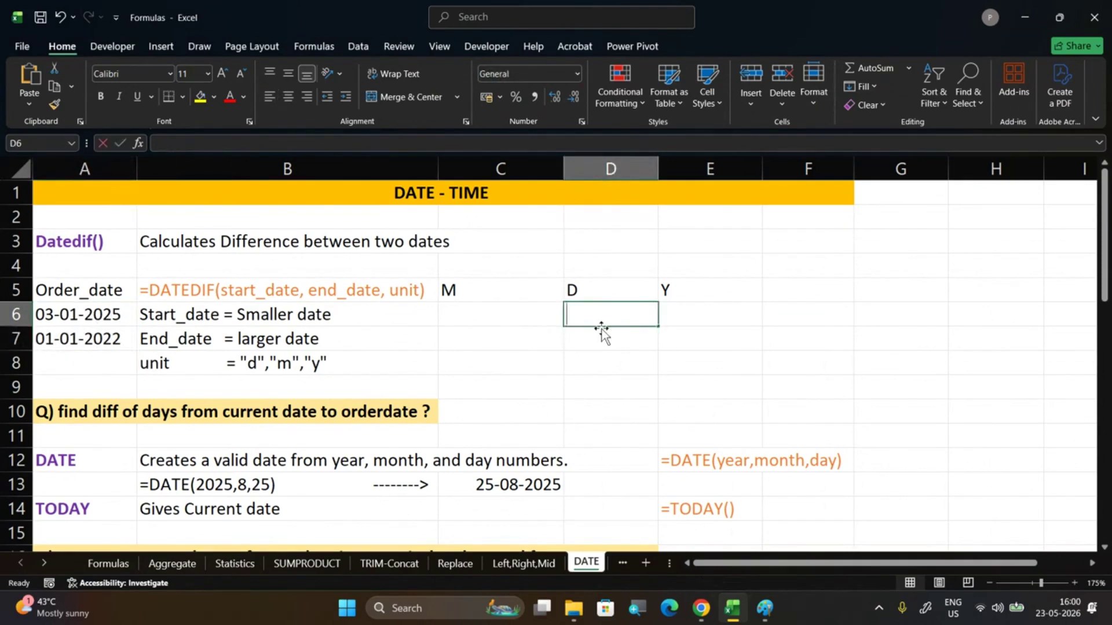
pyautogui.write('=date')
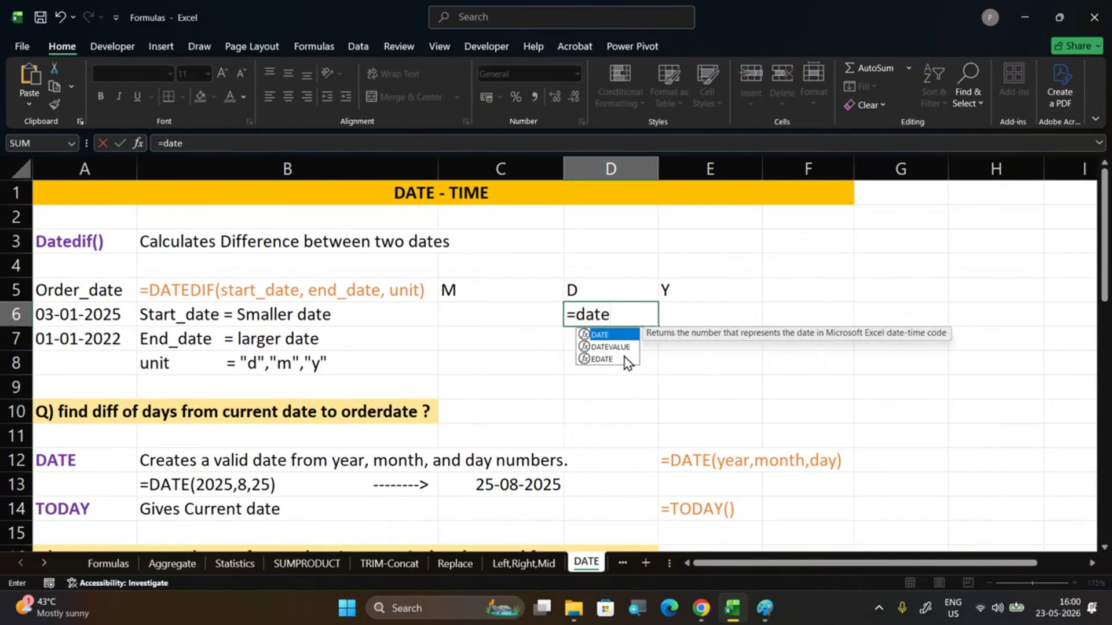
pyautogui.write('dif')
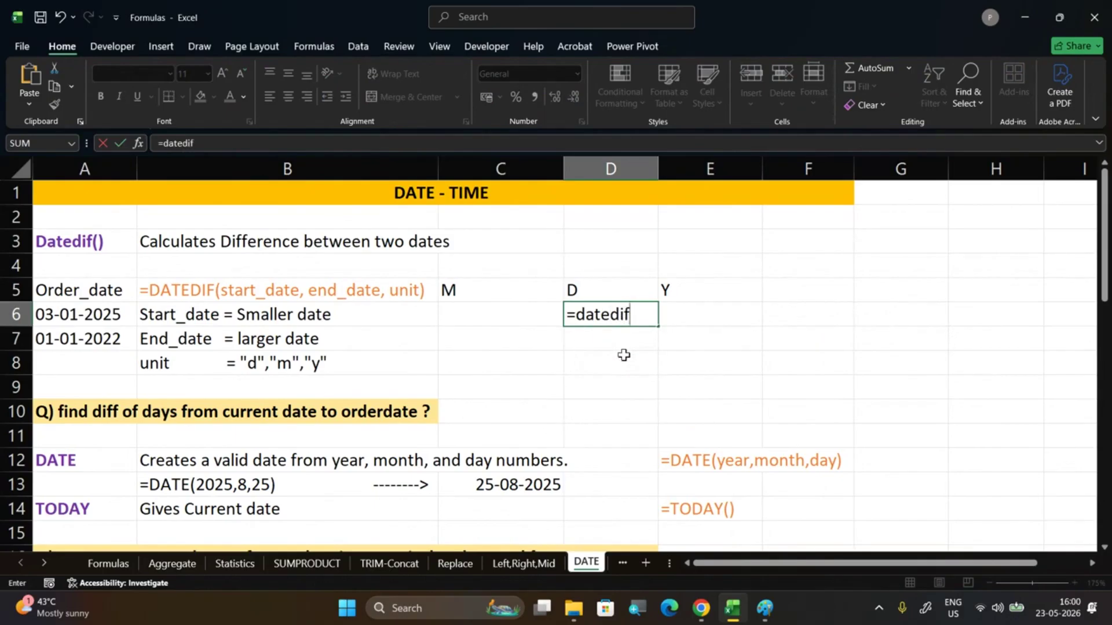
pyautogui.write('(')
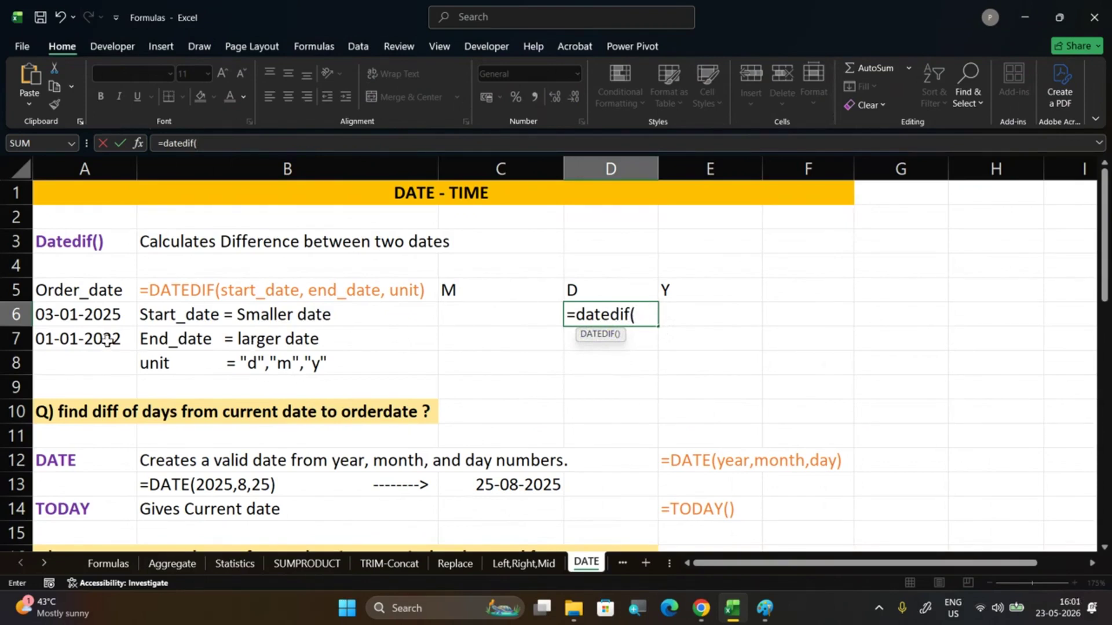
pyautogui.click(88, 342)
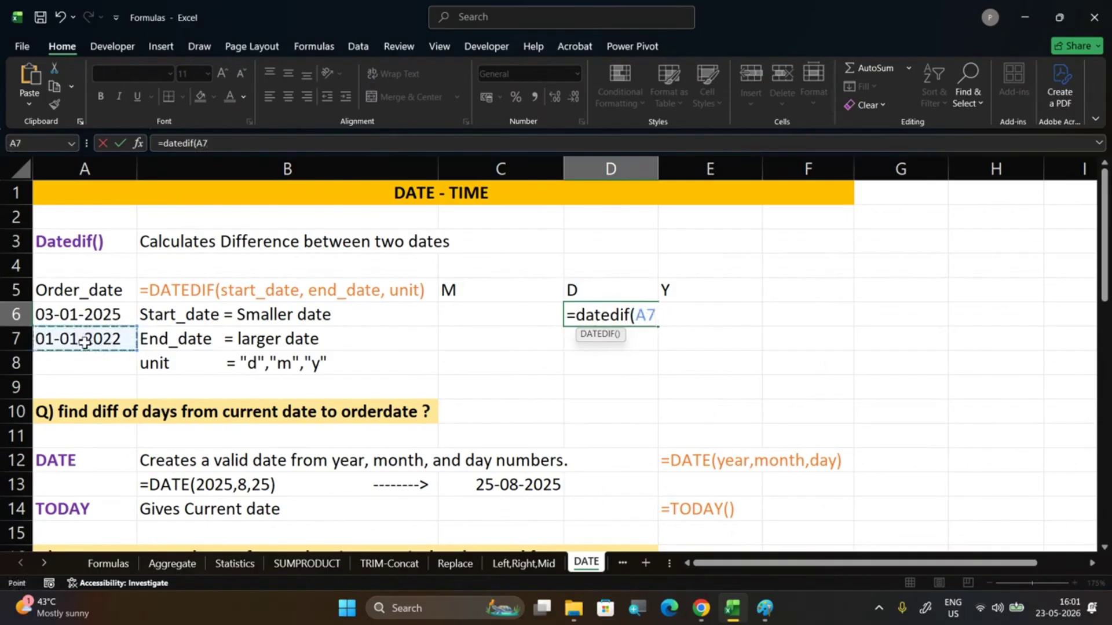
pyautogui.write(',')
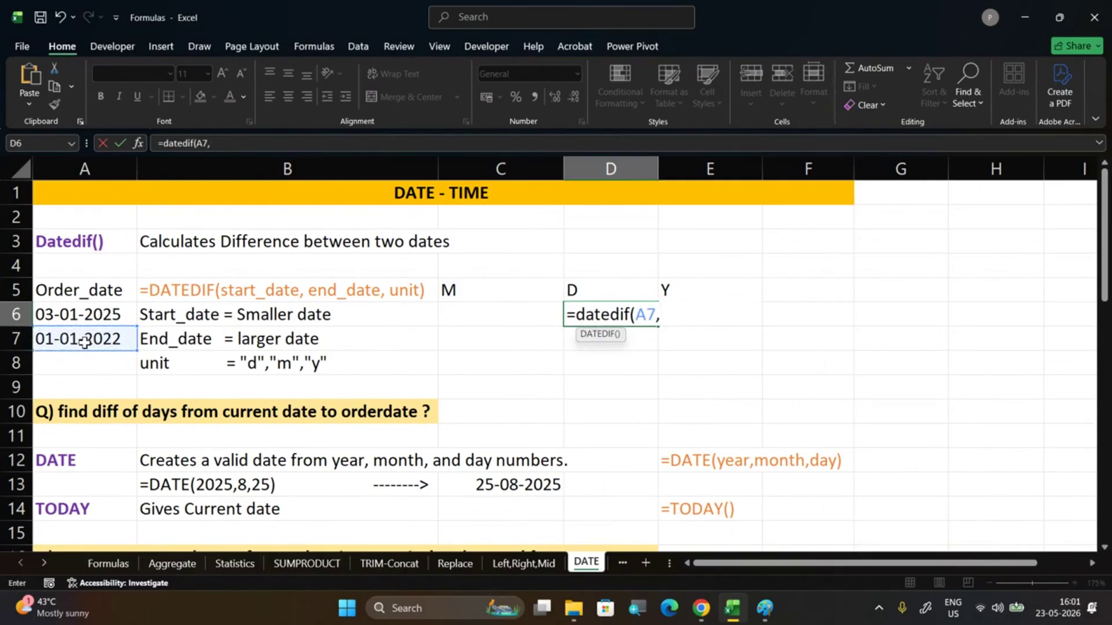
pyautogui.click(116, 314)
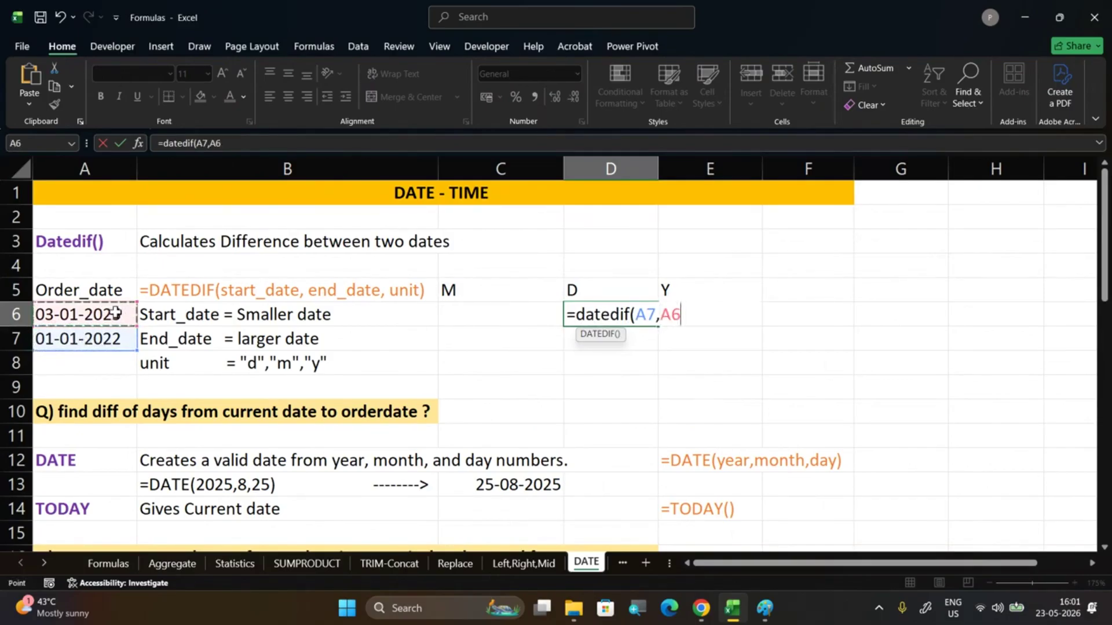
pyautogui.write(',')
pyautogui.write('"d")')
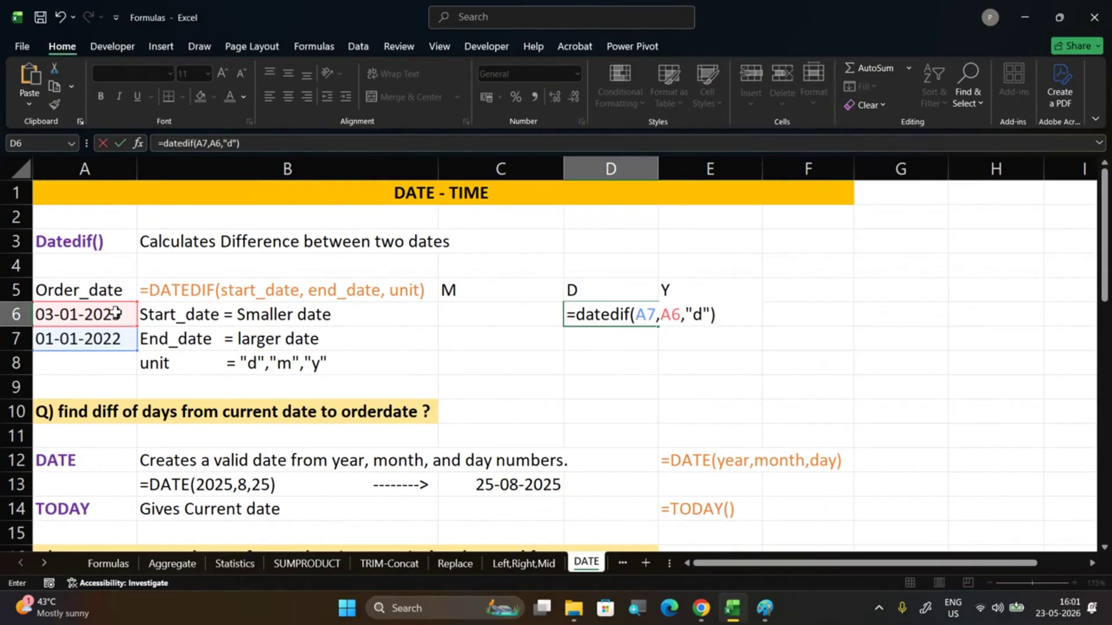
pyautogui.press('Return')
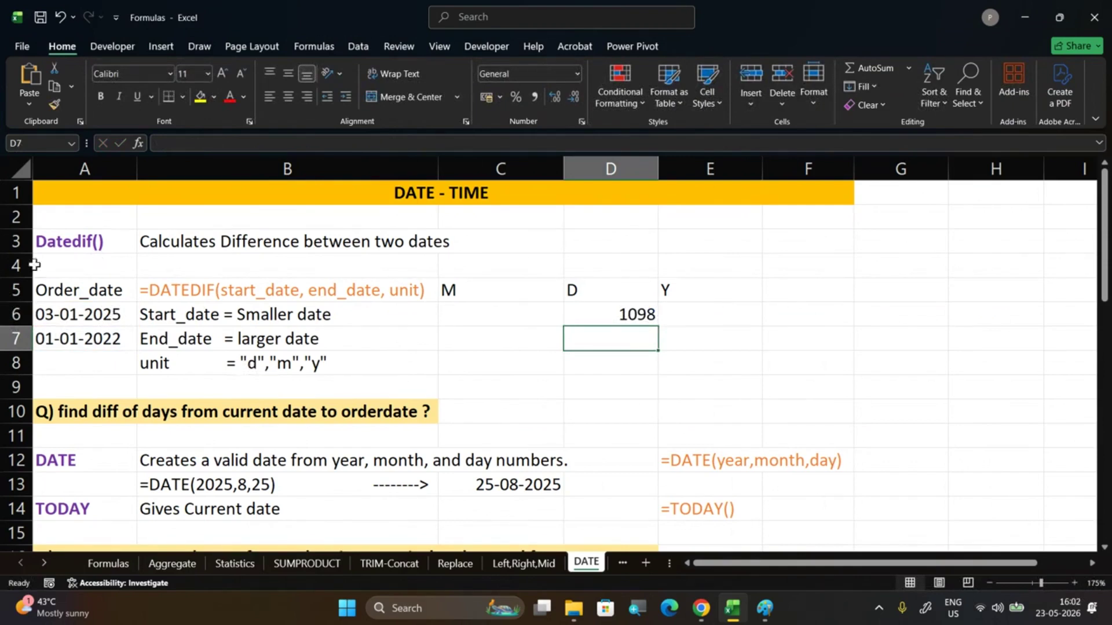
# Open the DATEDIF formula in D6 for editing
pyautogui.click(598, 320)
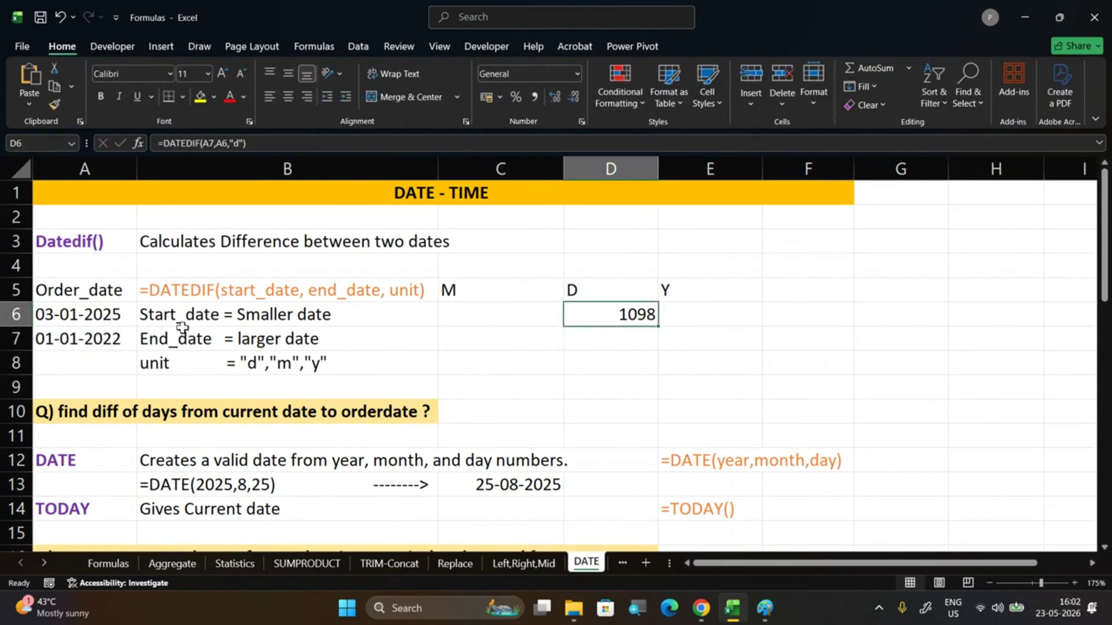
pyautogui.doubleClick(609, 310)
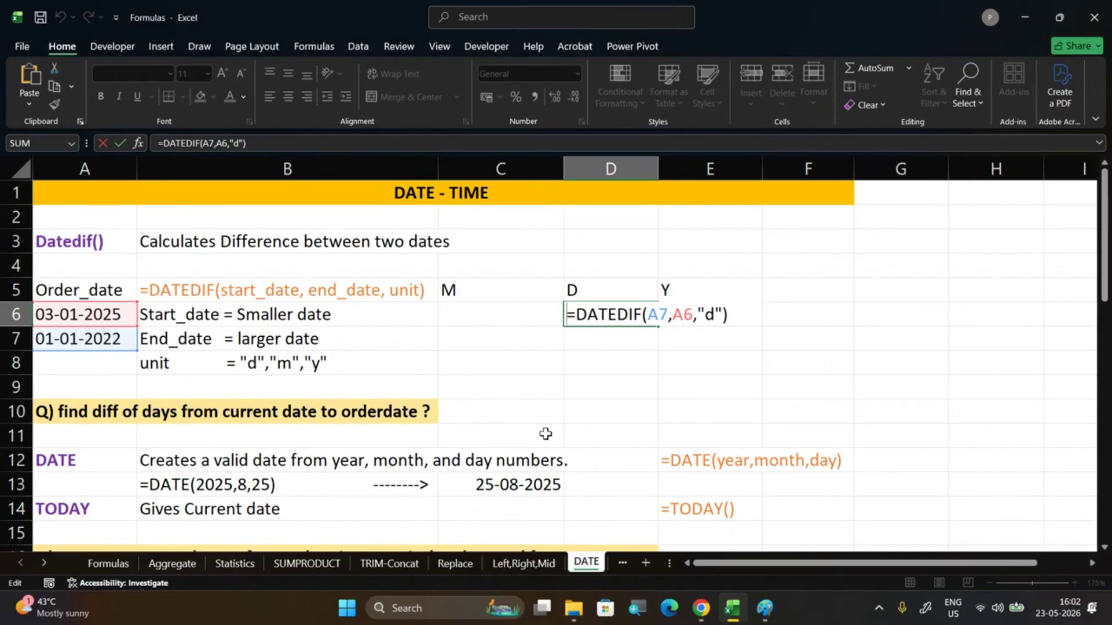
# Switch to the browser to look through the BigBlueButton participant list, and return to the Excel workbook
pyautogui.moveTo(701, 608)
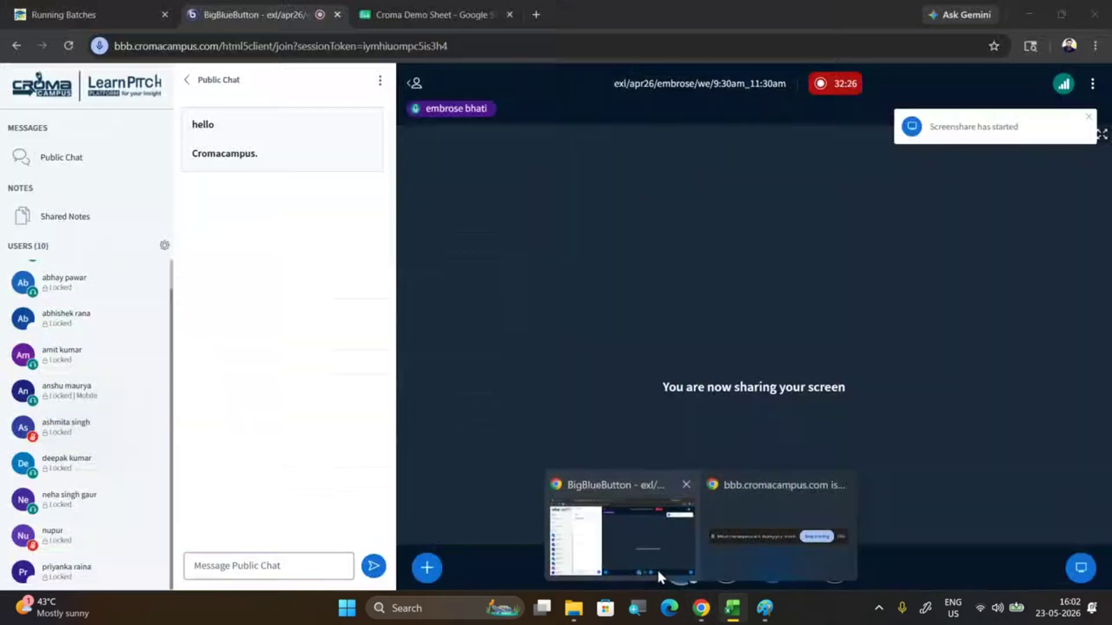
pyautogui.click(657, 568)
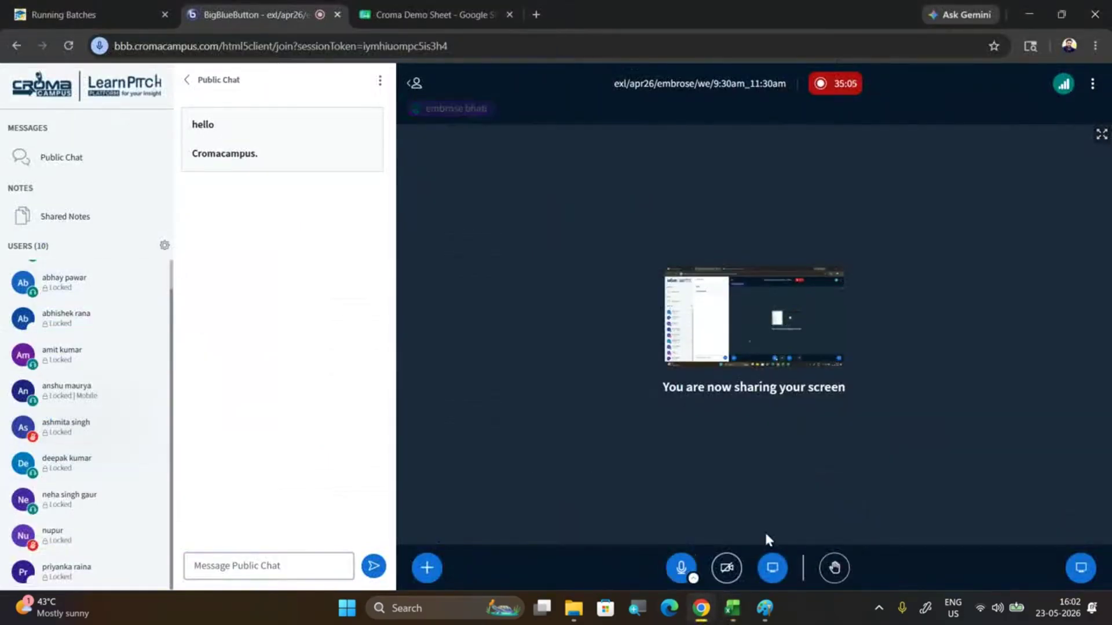
pyautogui.moveTo(733, 613)
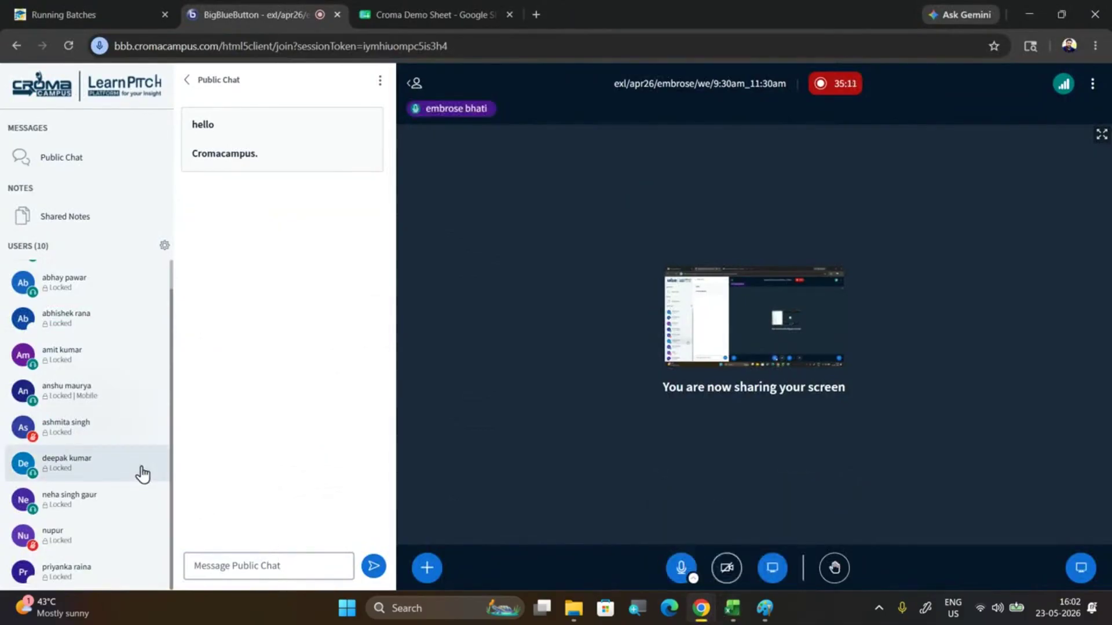
pyautogui.scroll(1, 130, 537)
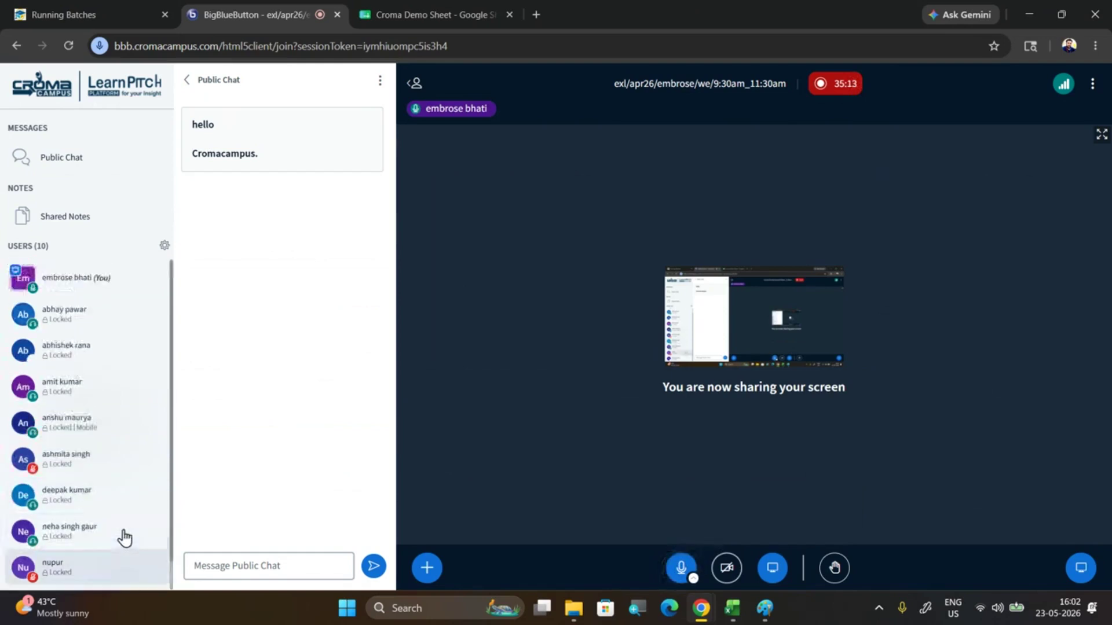
pyautogui.scroll(-1, 79, 347)
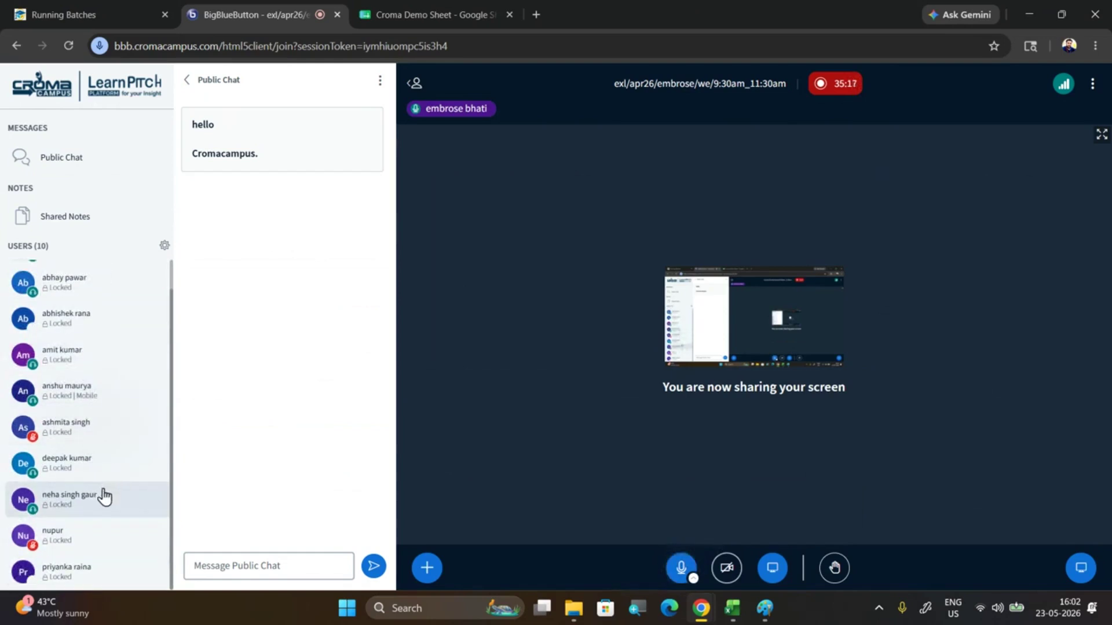
pyautogui.click(1032, 10)
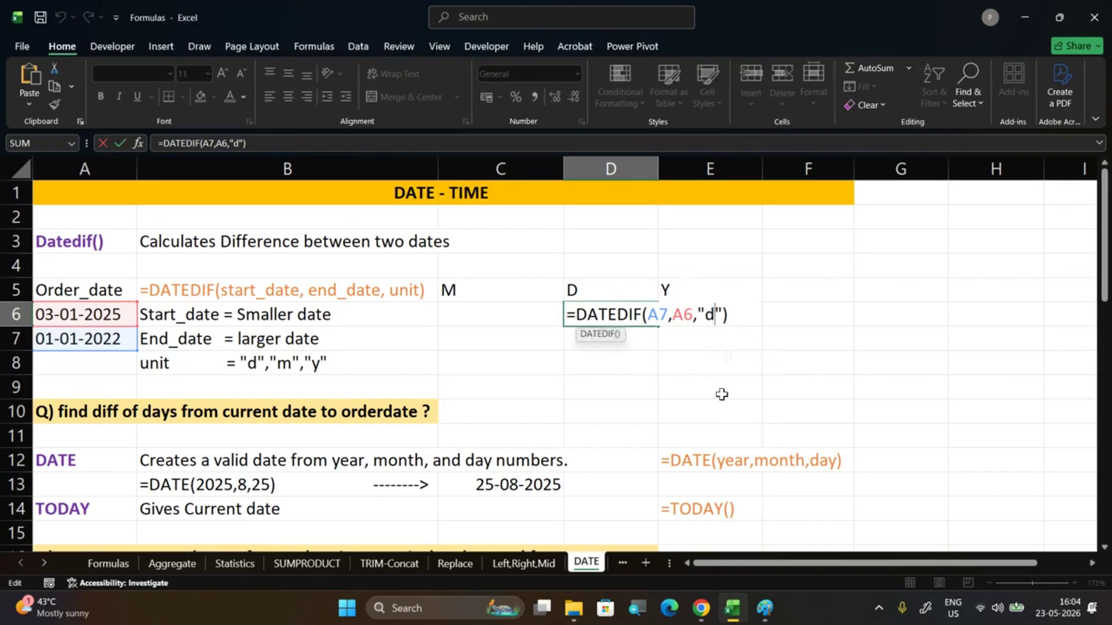
# Change the unit in D6's DATEDIF formula to "m" to calculate the difference in months
pyautogui.press('BackSpace')
pyautogui.write('m')
pyautogui.press('Return')
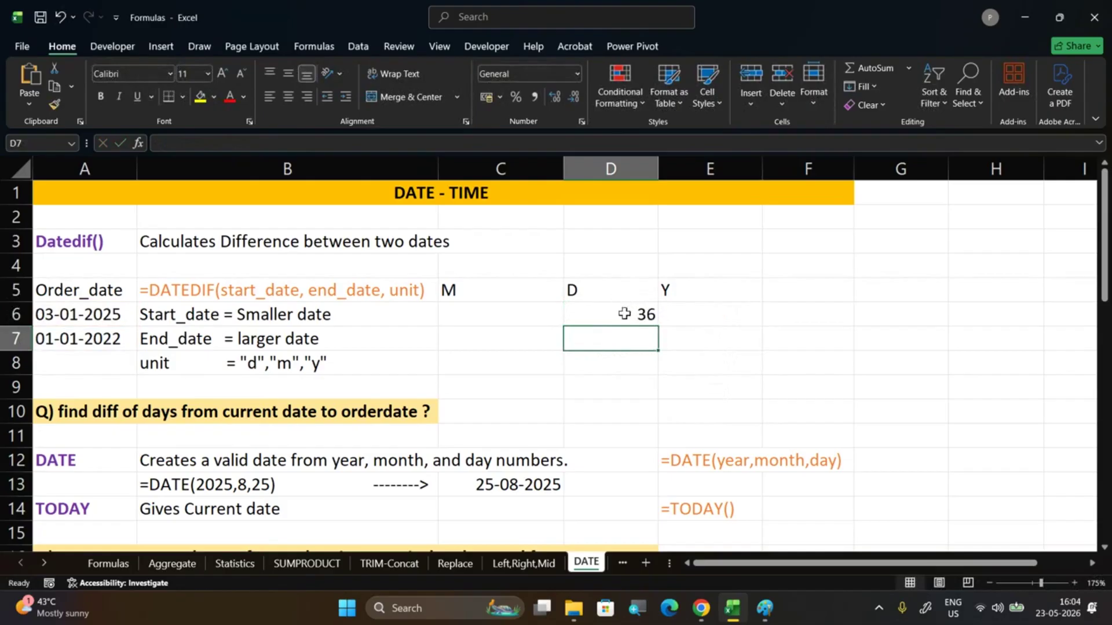
# Change the unit in D6's DATEDIF formula to "y" to calculate the difference in years
pyautogui.doubleClick(623, 313)
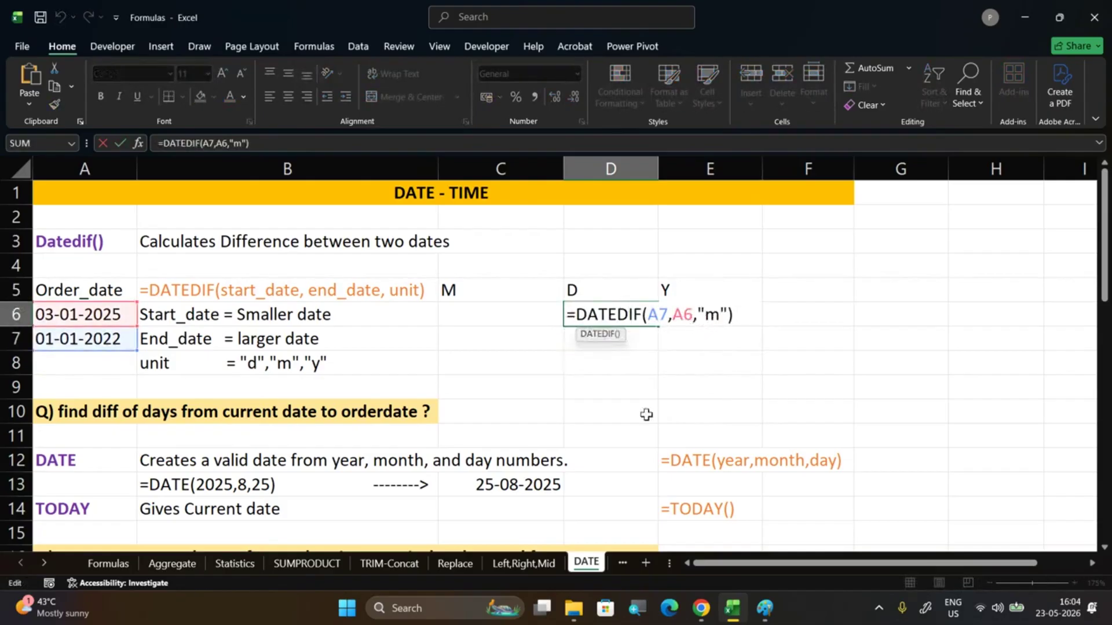
pyautogui.press('BackSpace')
pyautogui.write('y')
pyautogui.press('Return')
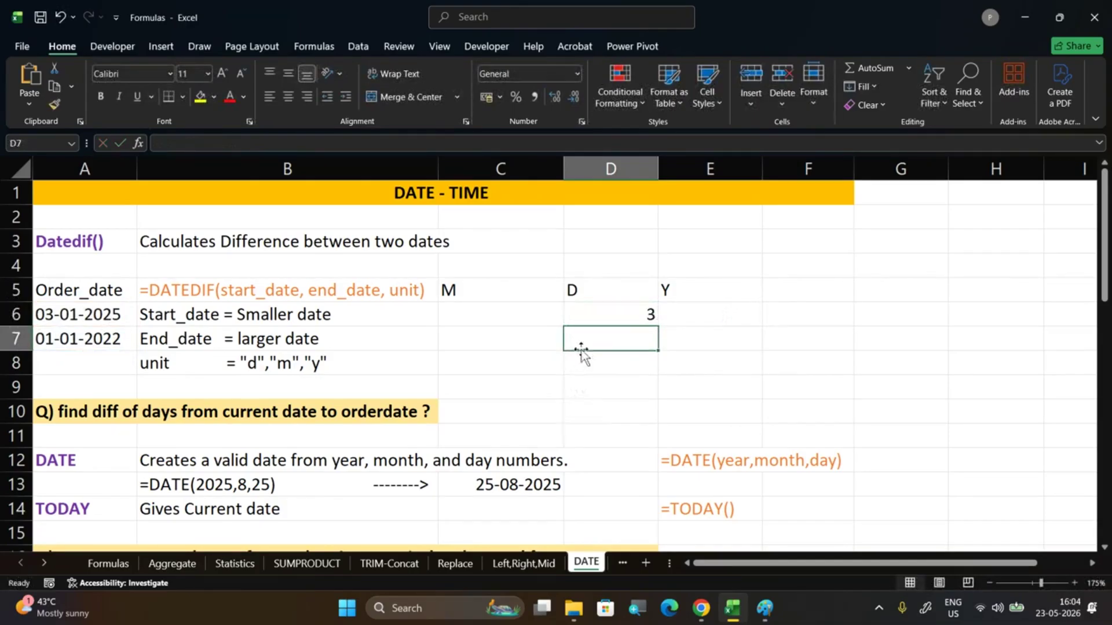
# Set the unit in D6's DATEDIF formula back to "d" to calculate the difference in days
pyautogui.doubleClick(591, 311)
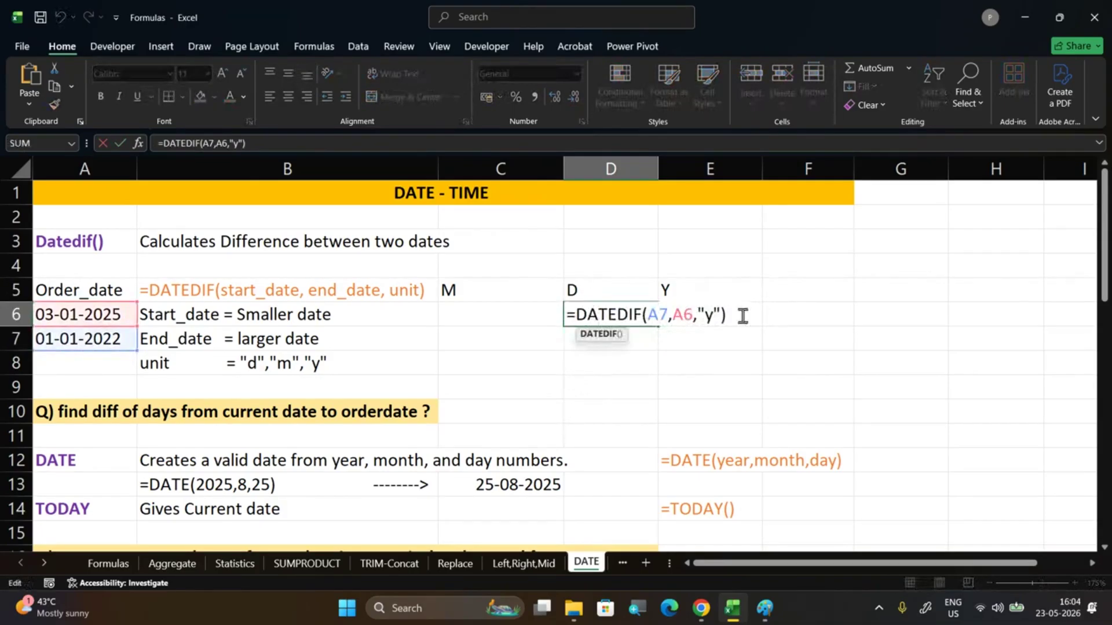
pyautogui.click(714, 314)
pyautogui.press('BackSpace')
pyautogui.write('d')
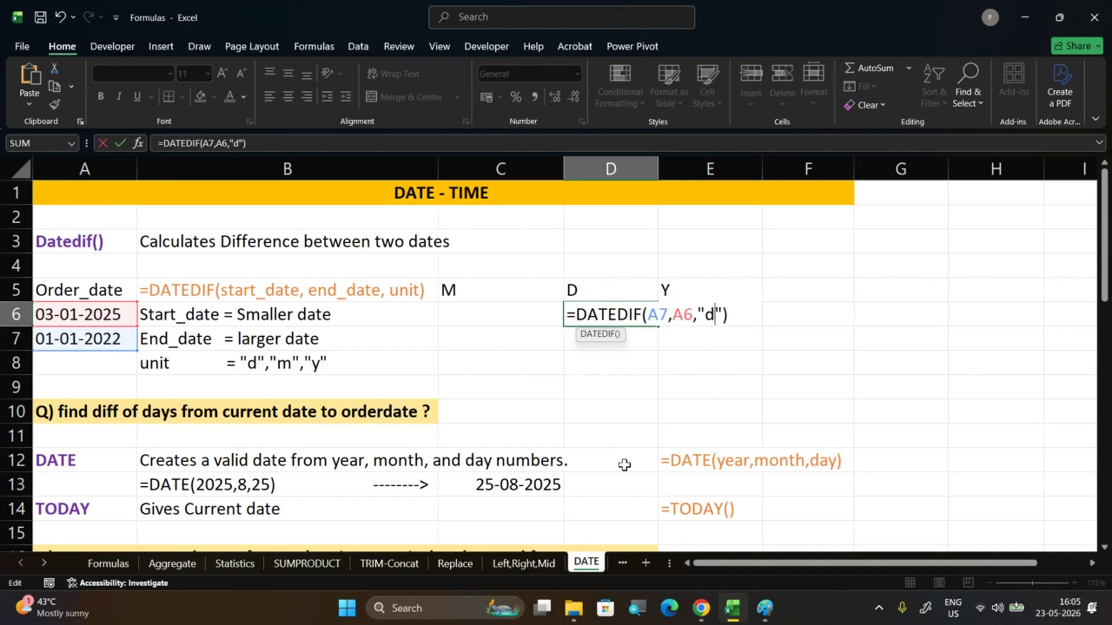
pyautogui.press('Return')
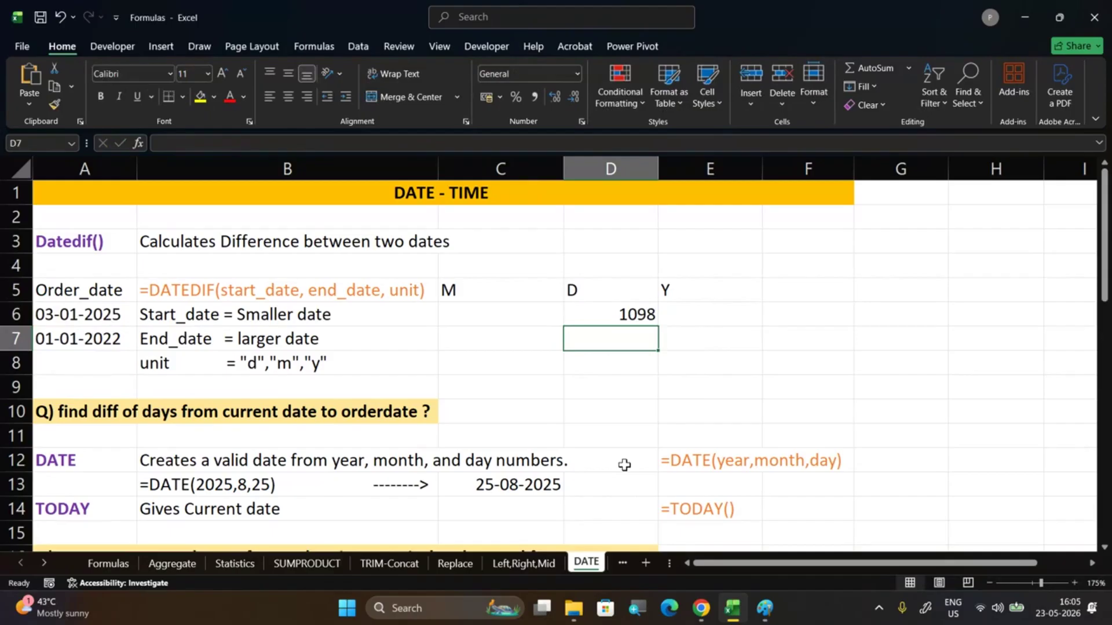
# Append /365 to D6's DATEDIF formula to convert the day difference into years
pyautogui.doubleClick(603, 316)
pyautogui.click(737, 316)
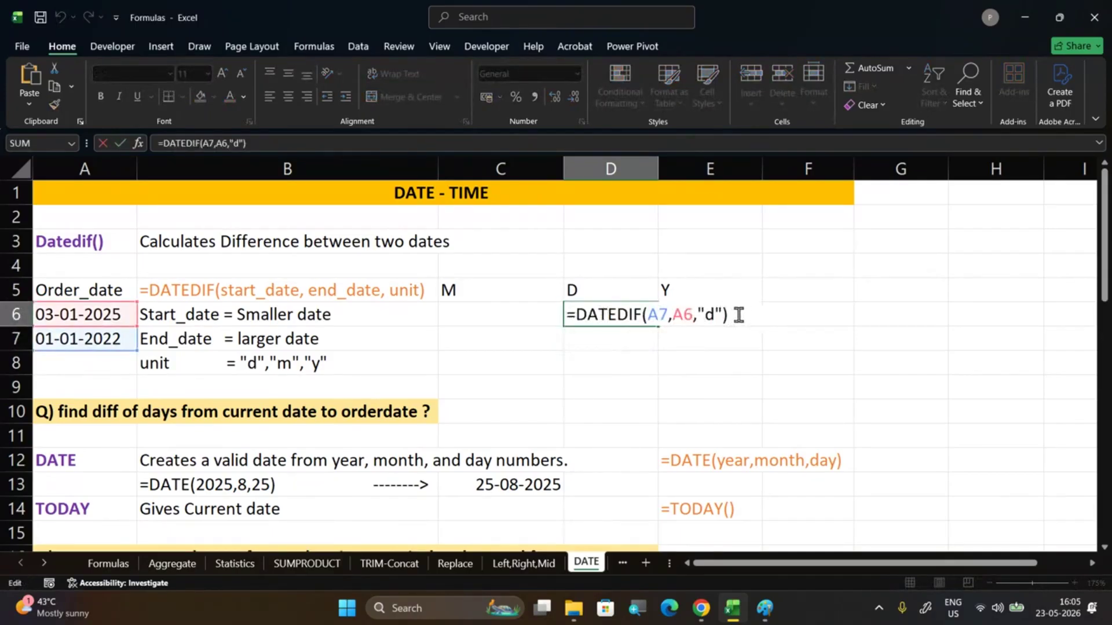
pyautogui.write('/365')
pyautogui.press('Return')
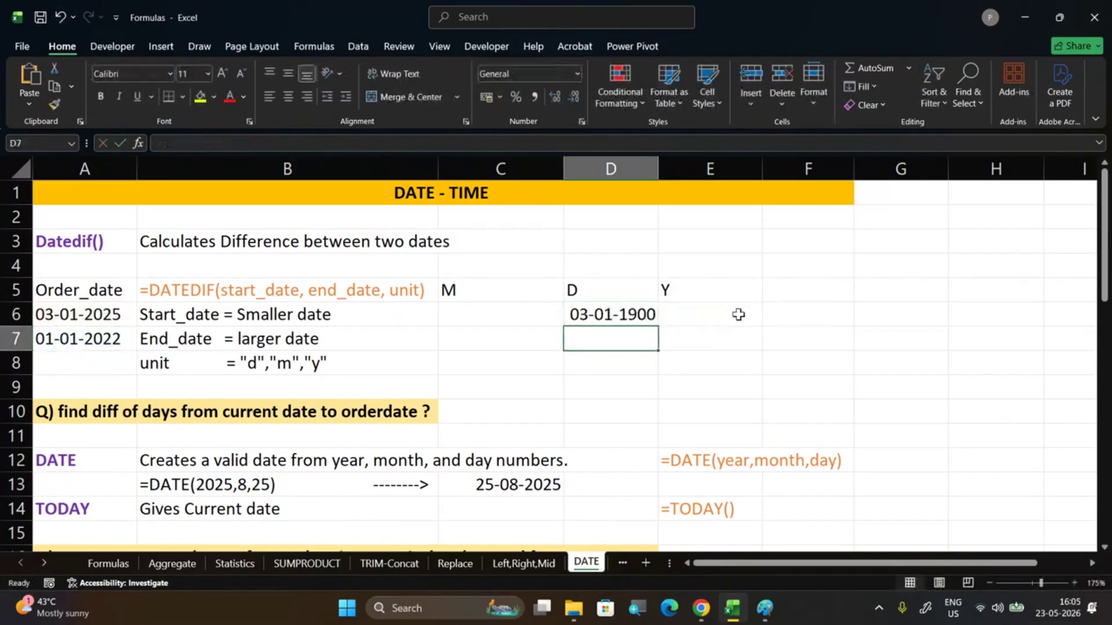
# Apply the Number format to cell D6
pyautogui.click(629, 316)
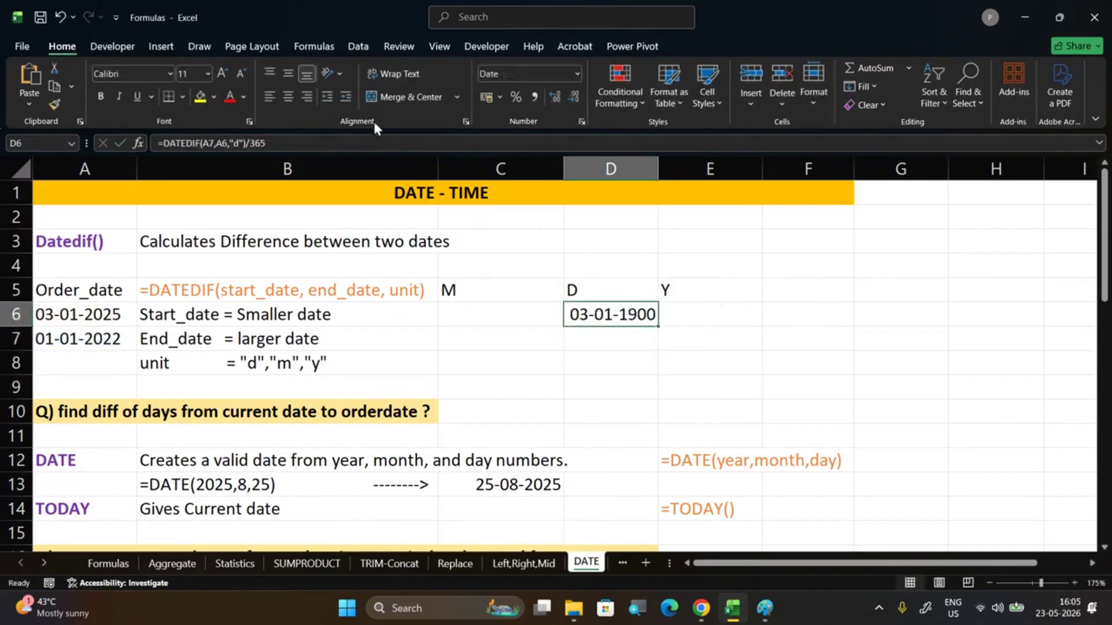
pyautogui.click(584, 73)
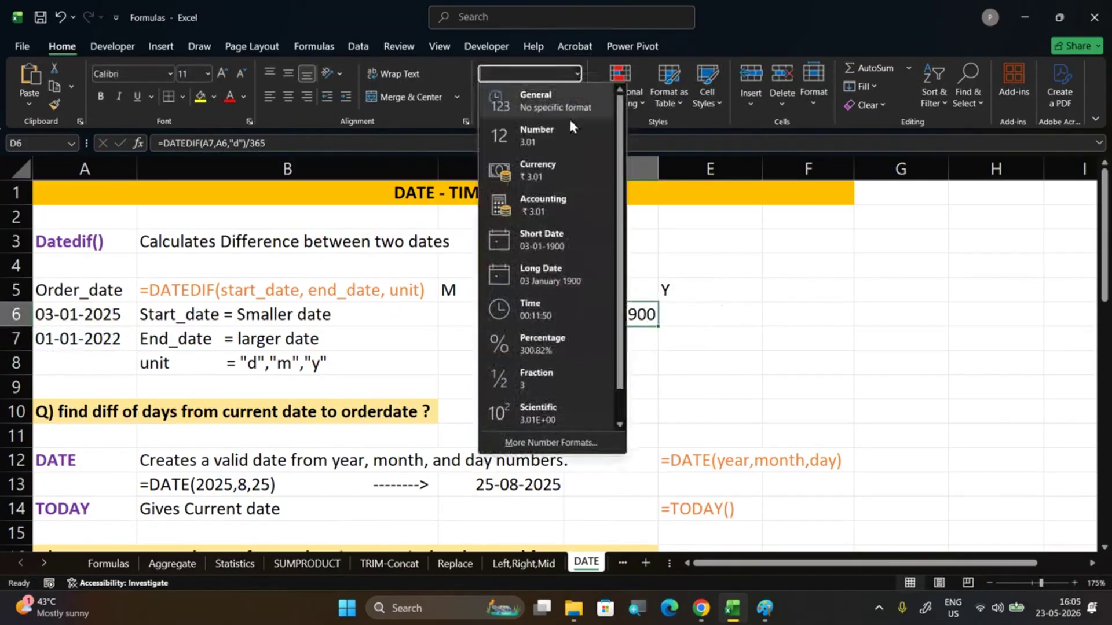
pyautogui.click(566, 136)
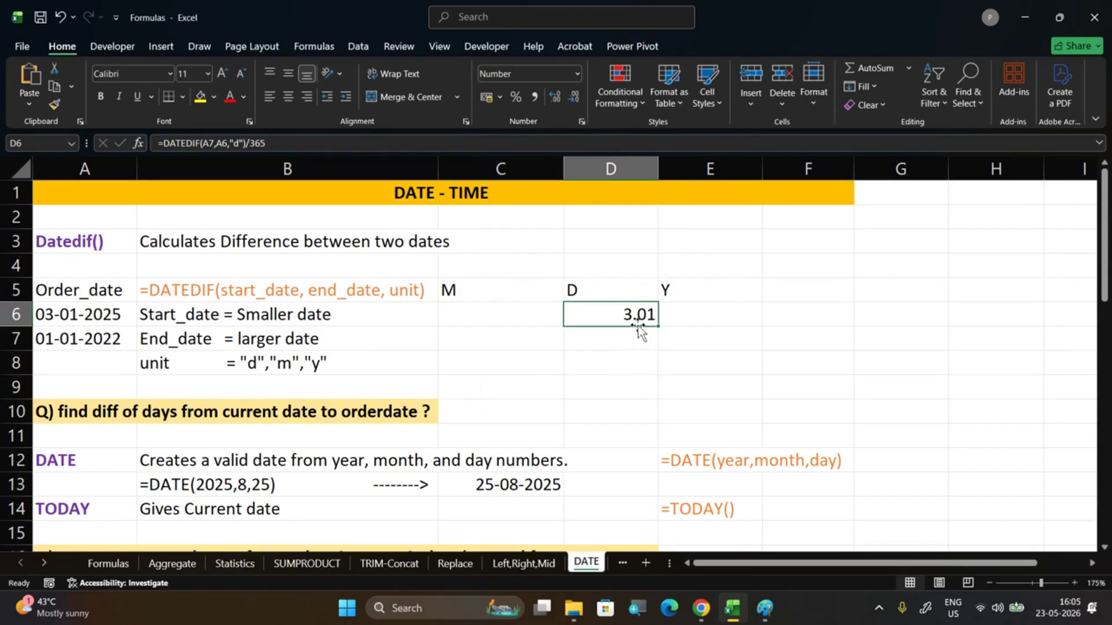
# Remove the /365 division from the end of D6's formula, leaving =DATEDIF(A7,A6,"d")
pyautogui.doubleClick(628, 316)
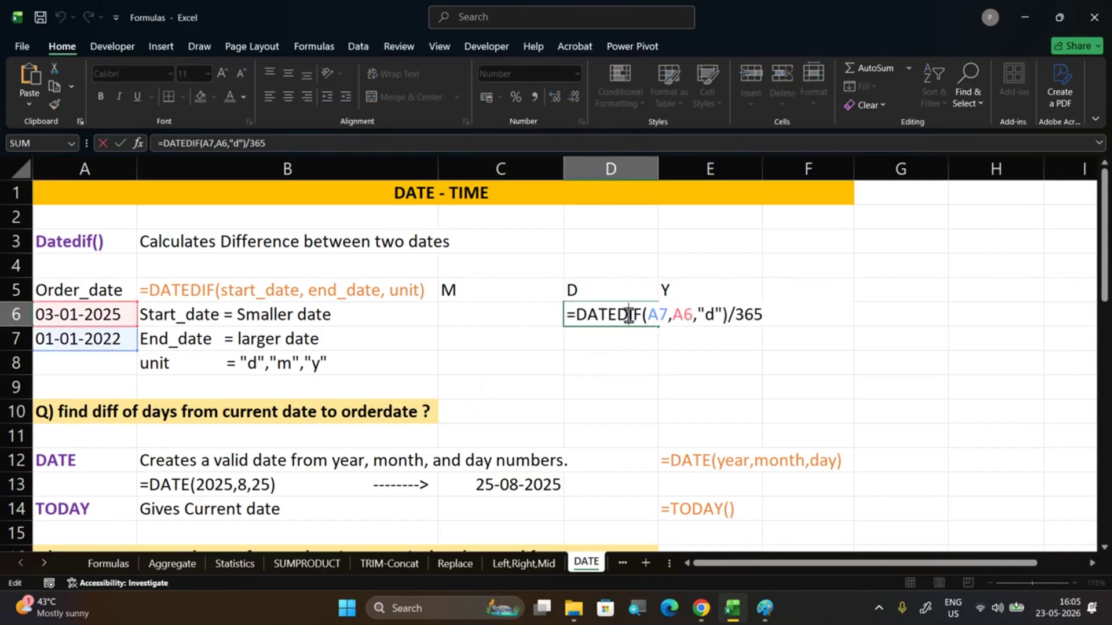
pyautogui.click(762, 316)
pyautogui.press('BackSpace')
pyautogui.press('BackSpace')
pyautogui.press('BackSpace')
pyautogui.press('BackSpace')
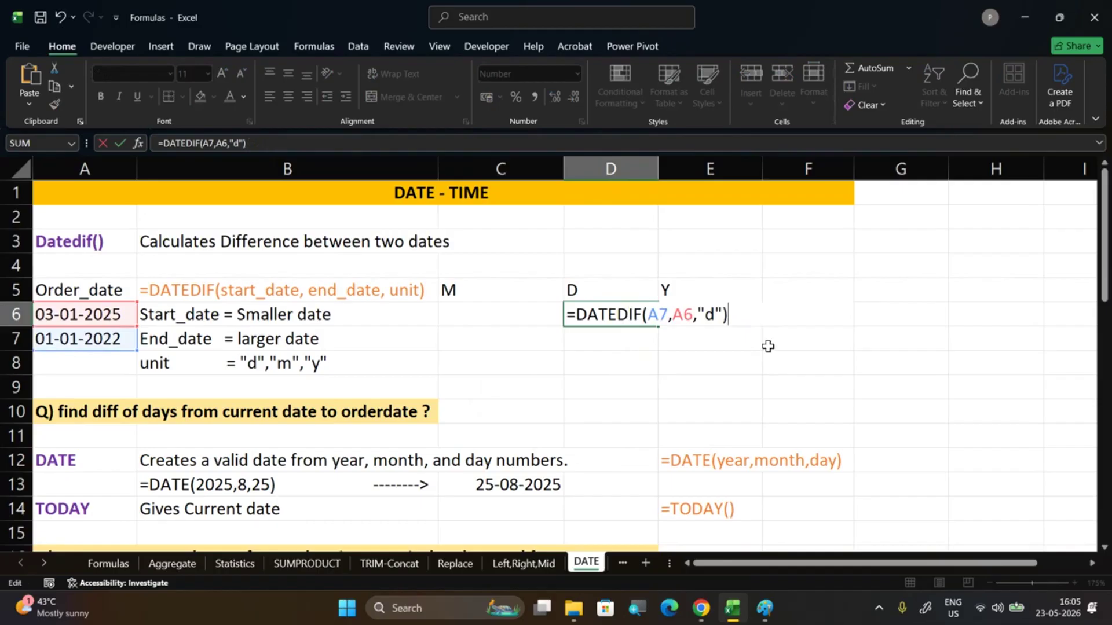
# Append &datedif after the day-based DATEDIF in D6 and commit the formula
pyautogui.click(714, 307)
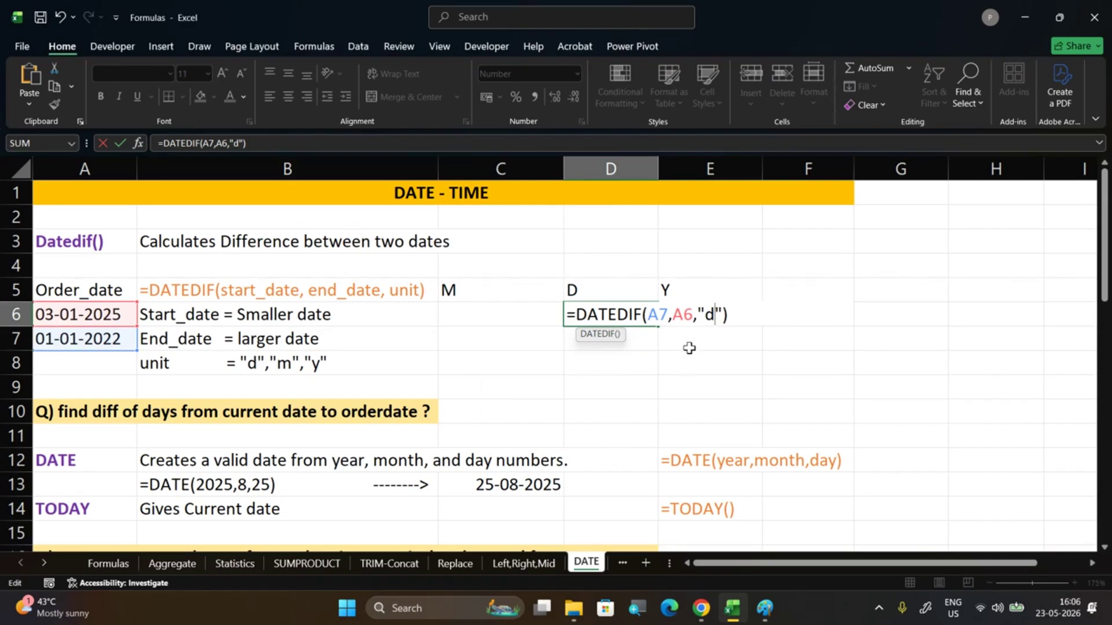
pyautogui.click(742, 318)
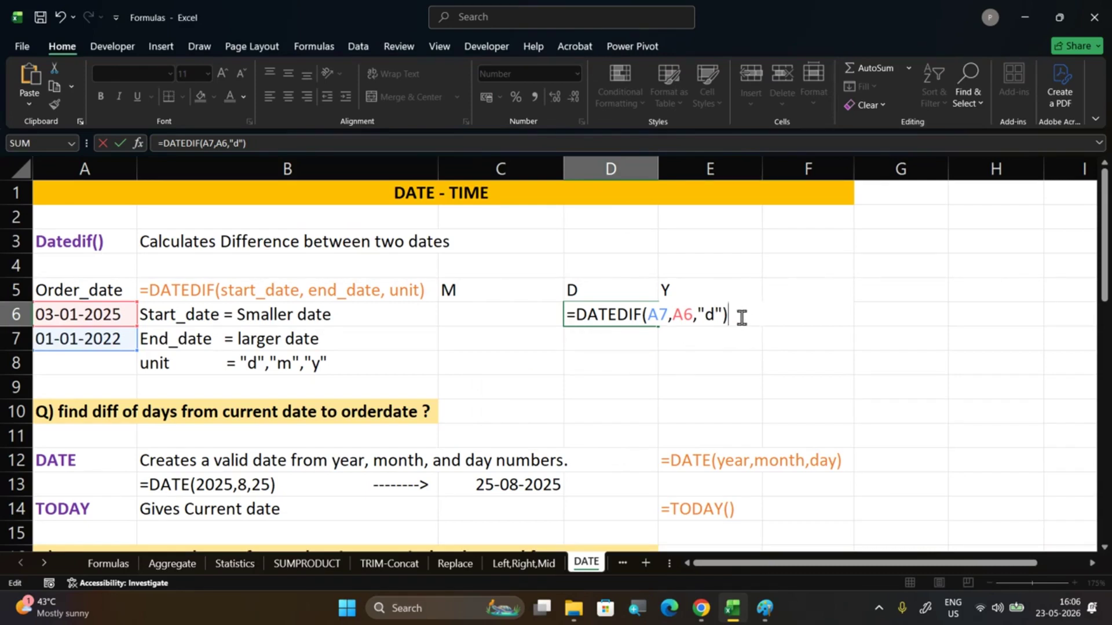
pyautogui.write('&d')
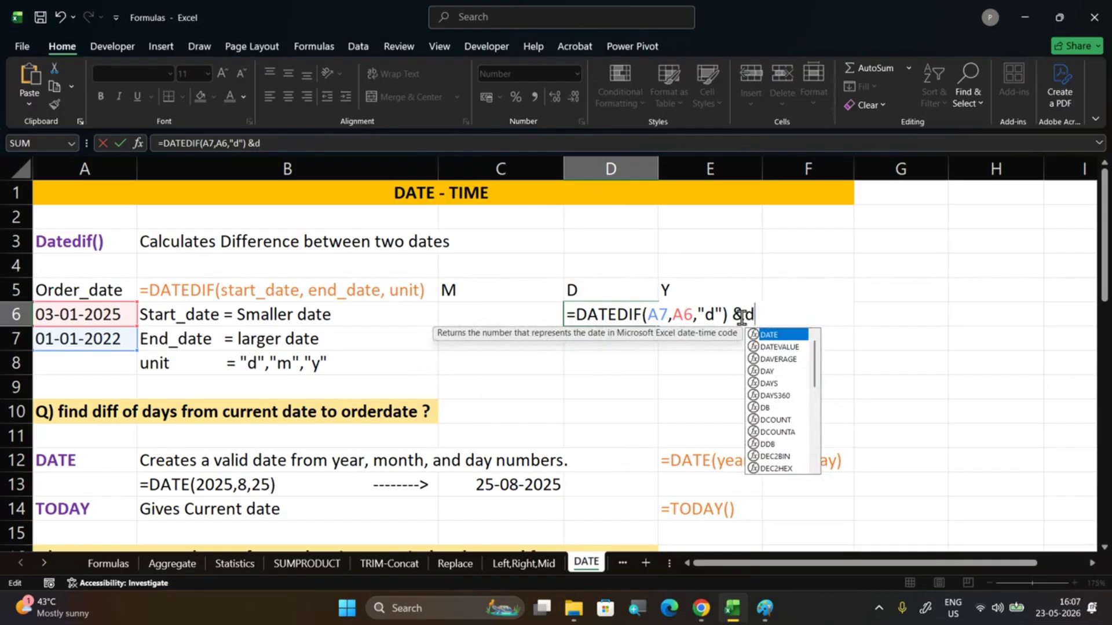
pyautogui.write('ted')
pyautogui.press('BackSpace')
pyautogui.press('BackSpace')
pyautogui.press('BackSpace')
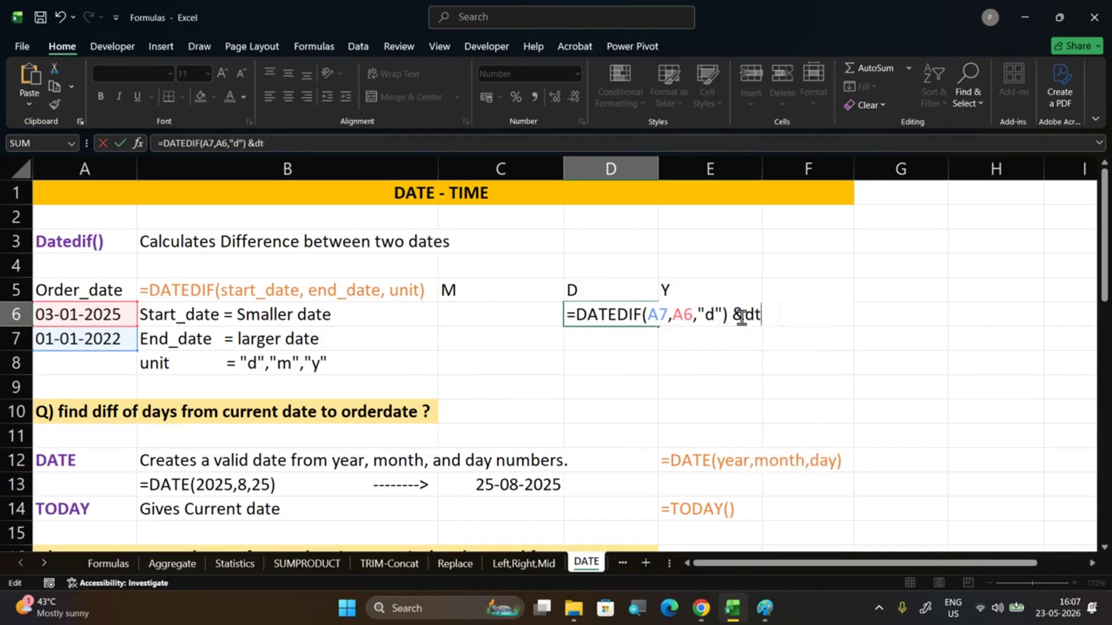
pyautogui.write('atedif')
pyautogui.press('Return')
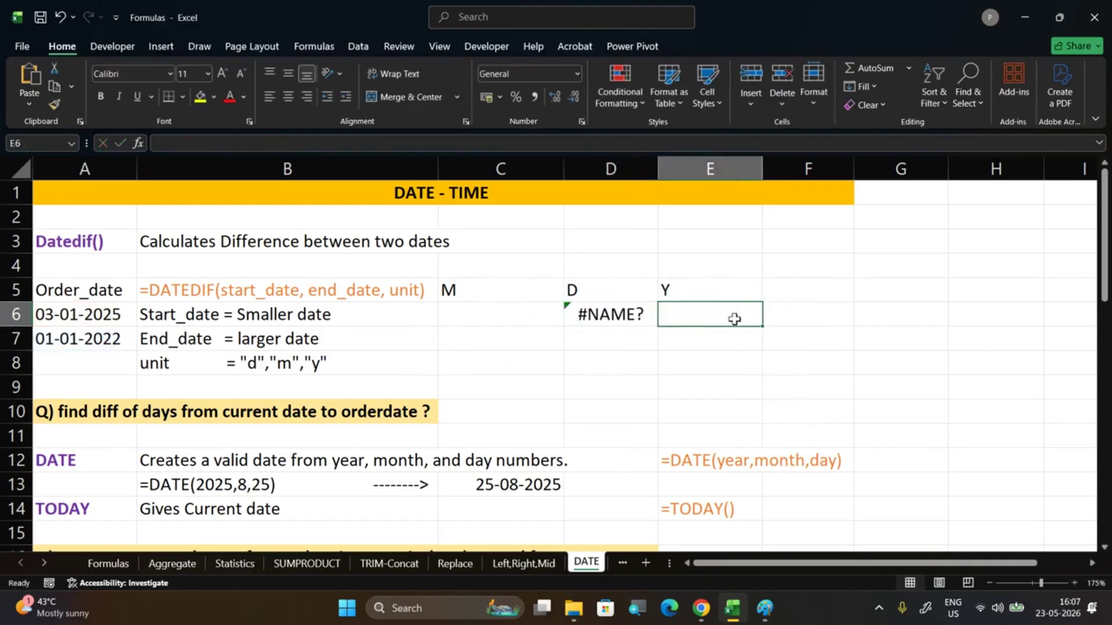
# Complete D6's formula as =DATEDIF(A7,A6,"d") & datedif(A7,A6,"m") to join the day and month differences
pyautogui.doubleClick(636, 315)
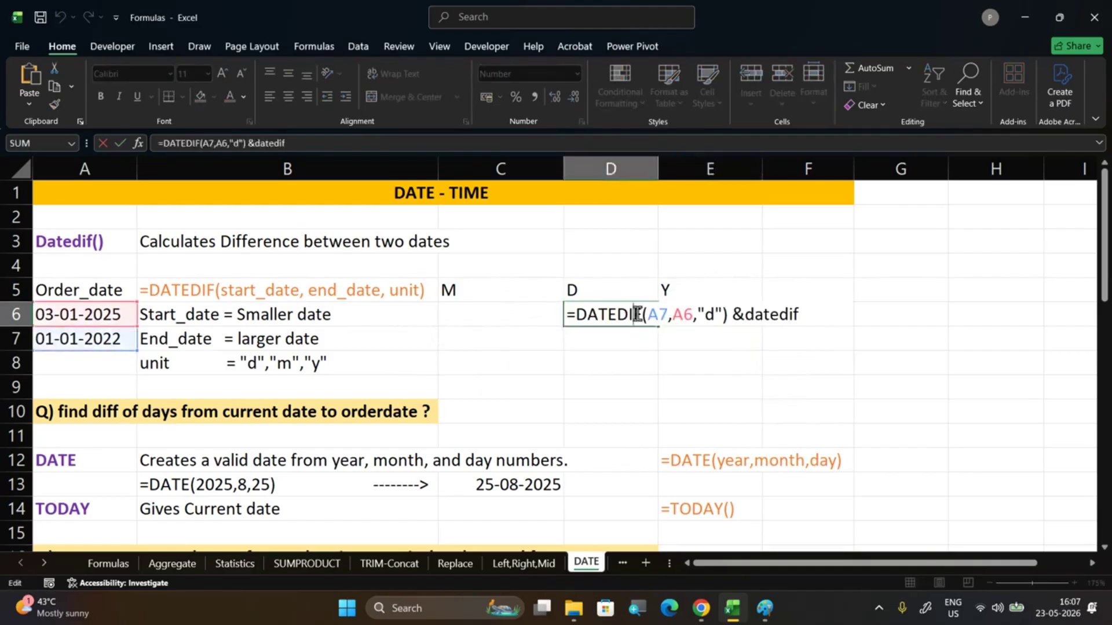
pyautogui.click(749, 313)
pyautogui.click(824, 313)
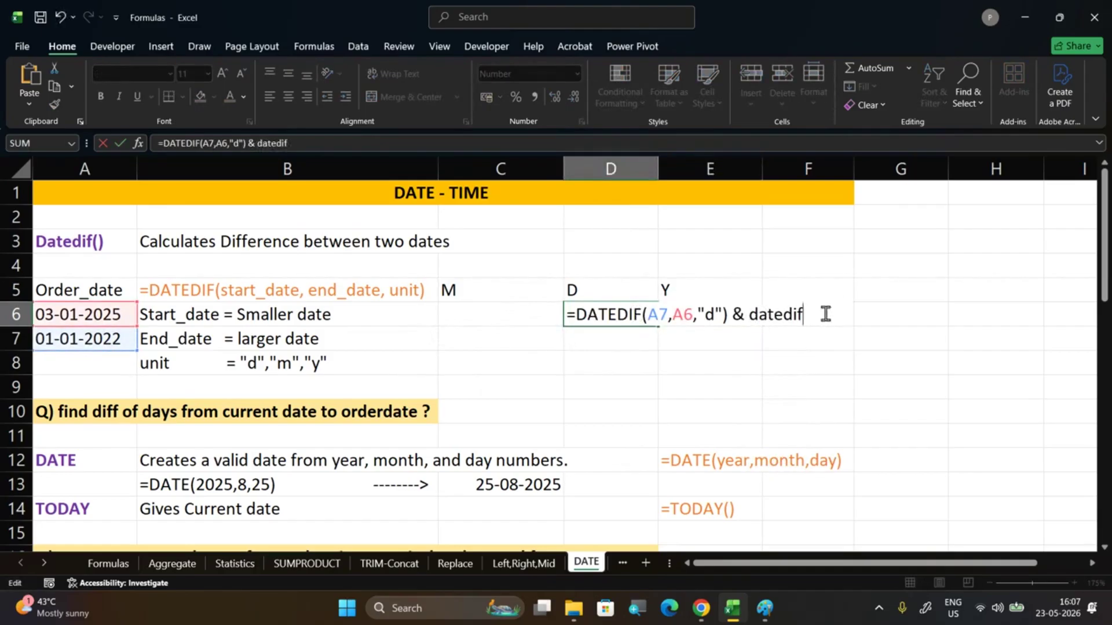
pyautogui.write('(')
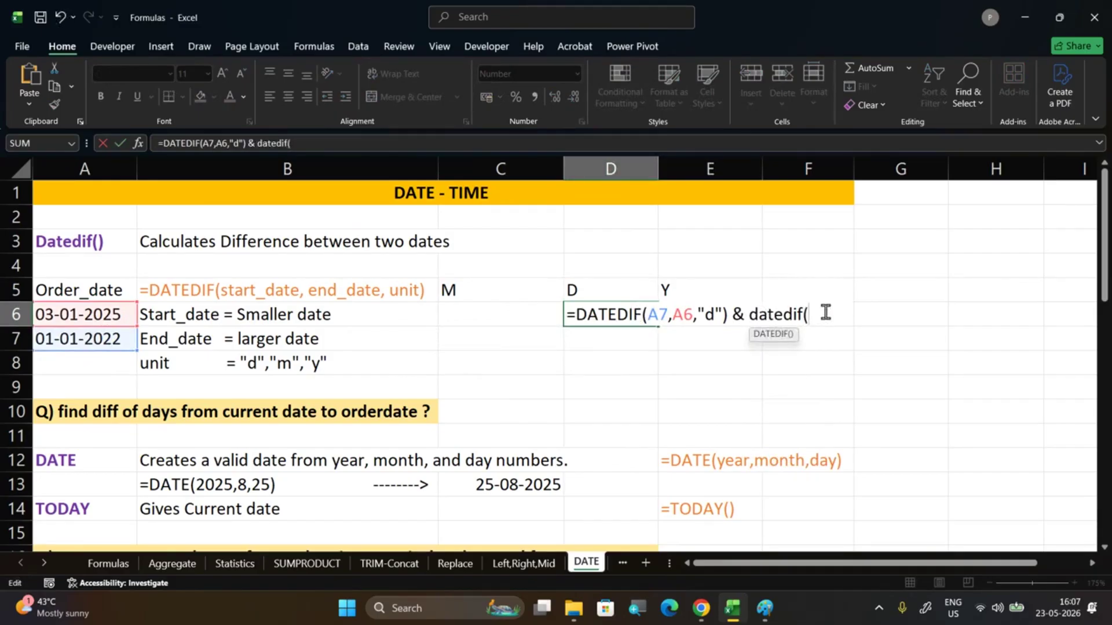
pyautogui.click(105, 335)
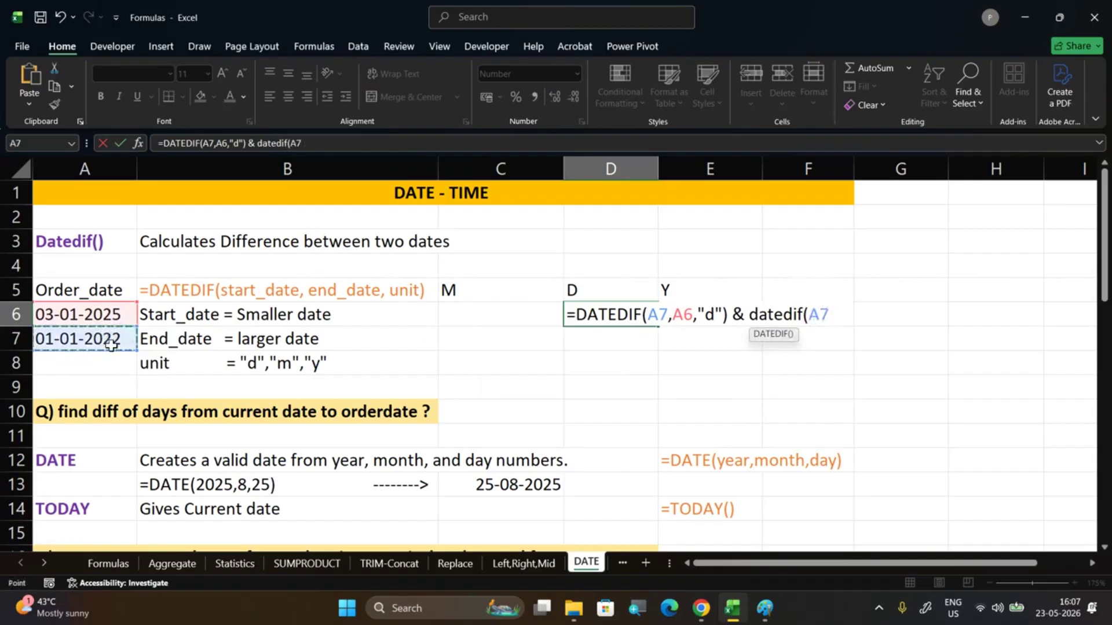
pyautogui.write(',')
pyautogui.click(97, 320)
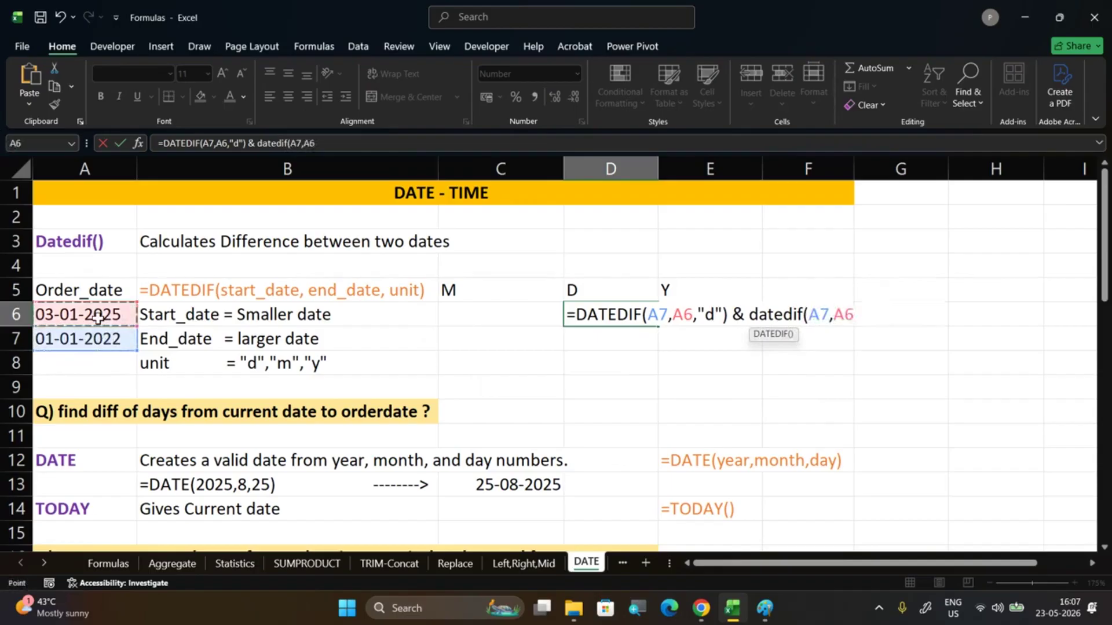
pyautogui.write(',"m')
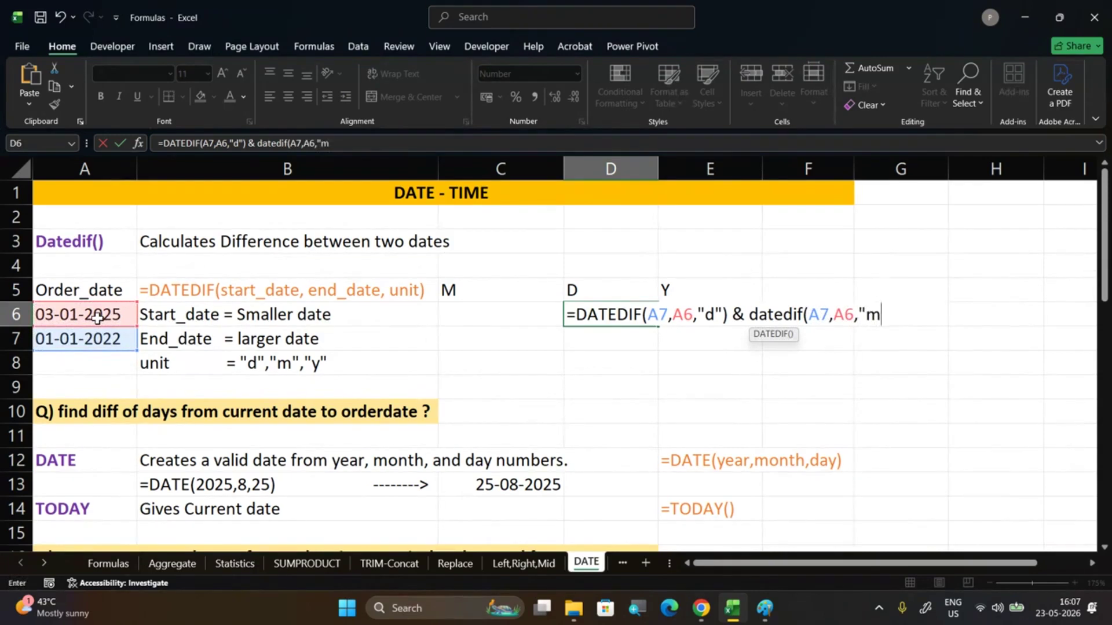
pyautogui.write('")')
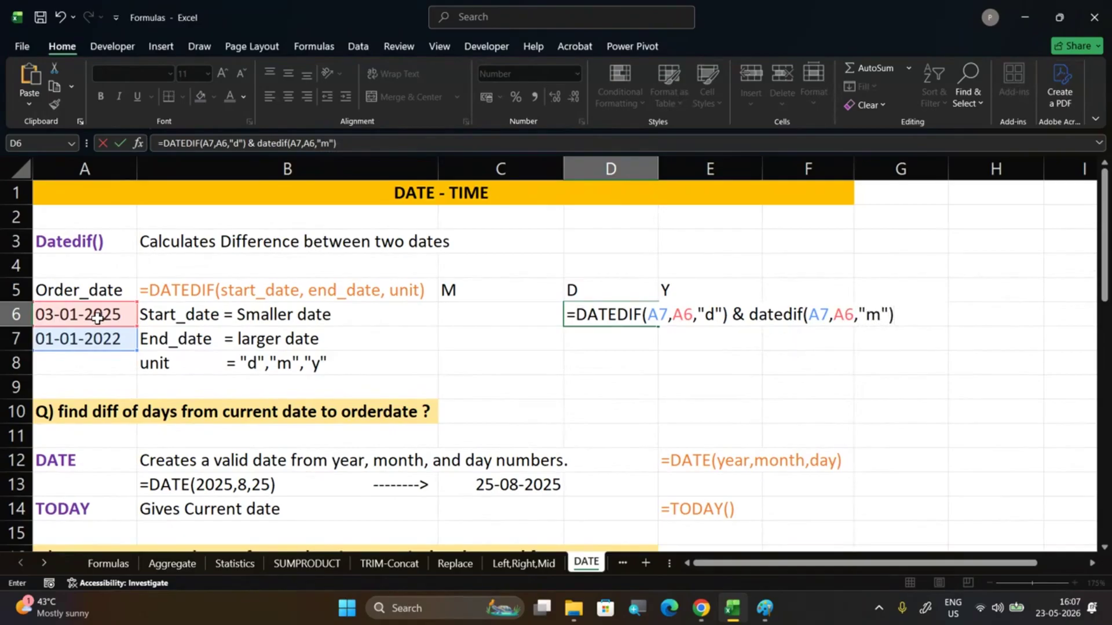
pyautogui.press('Return')
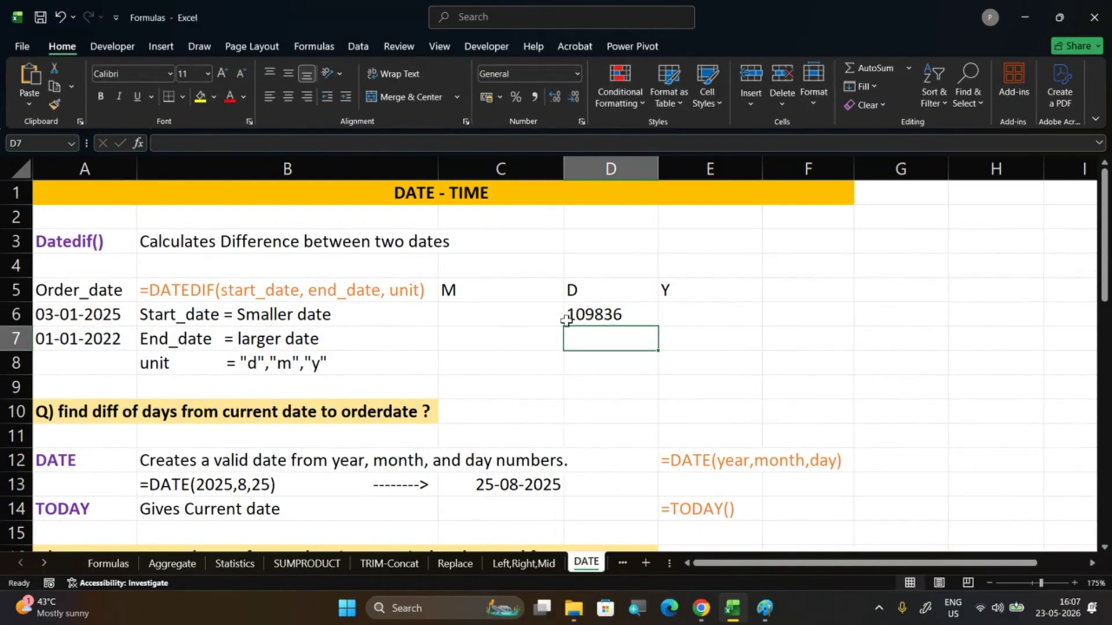
# Set cell D6's number format to General and switch it back to Number
pyautogui.click(567, 318)
pyautogui.click(571, 69)
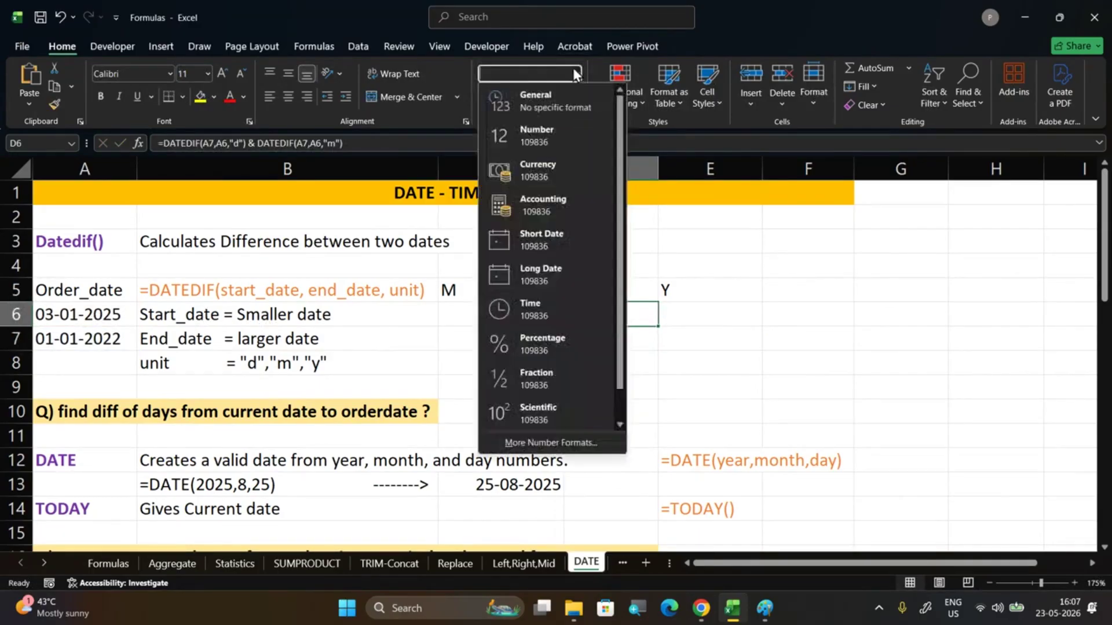
pyautogui.click(561, 101)
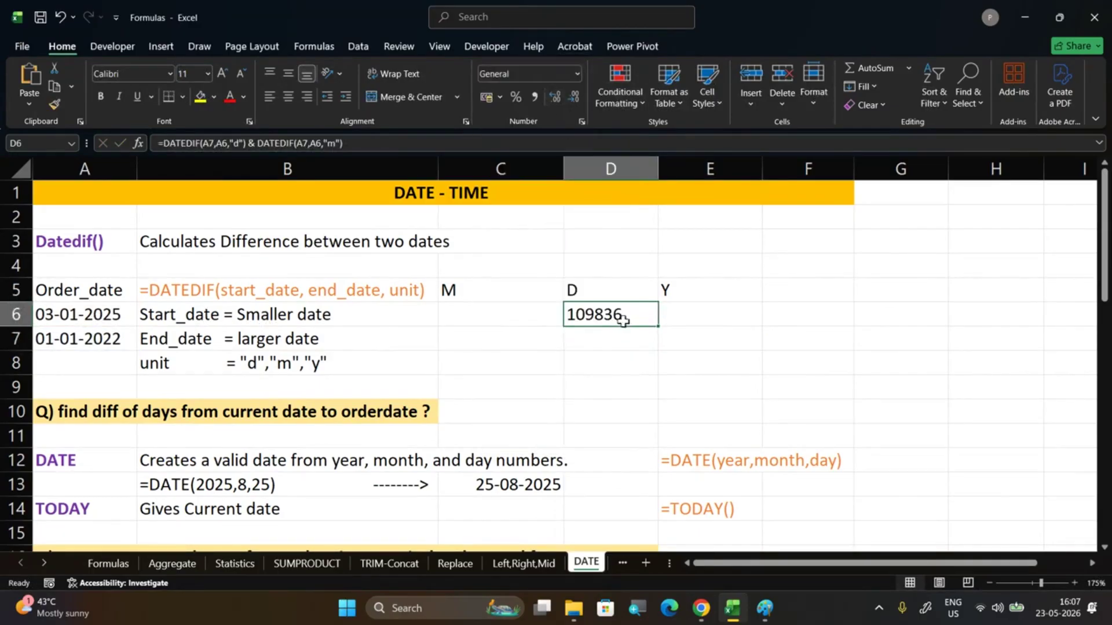
pyautogui.click(576, 74)
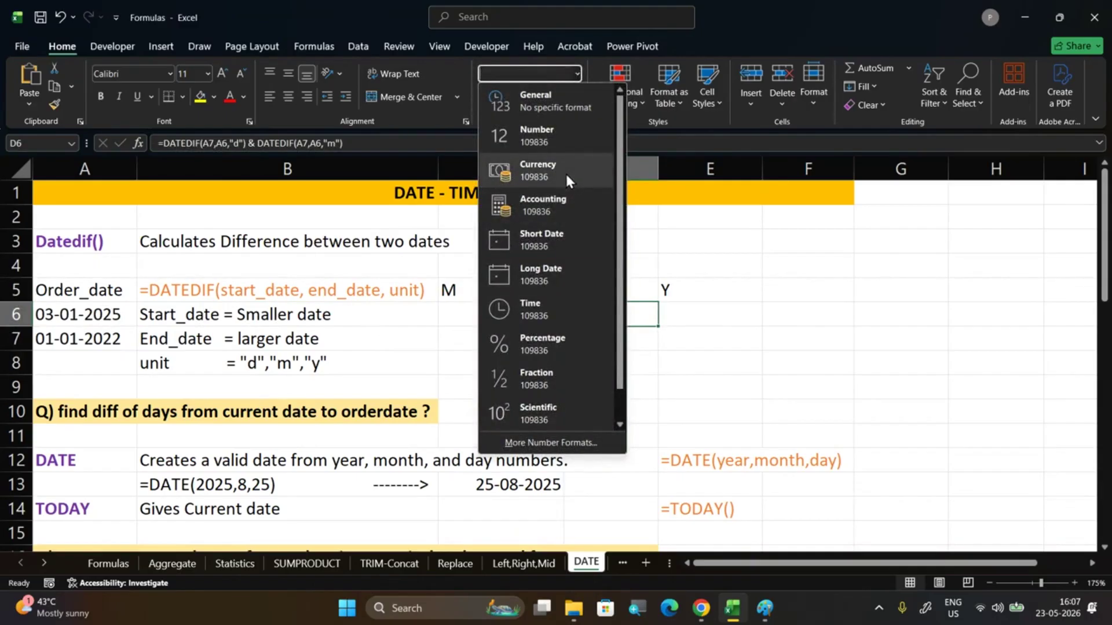
pyautogui.click(564, 136)
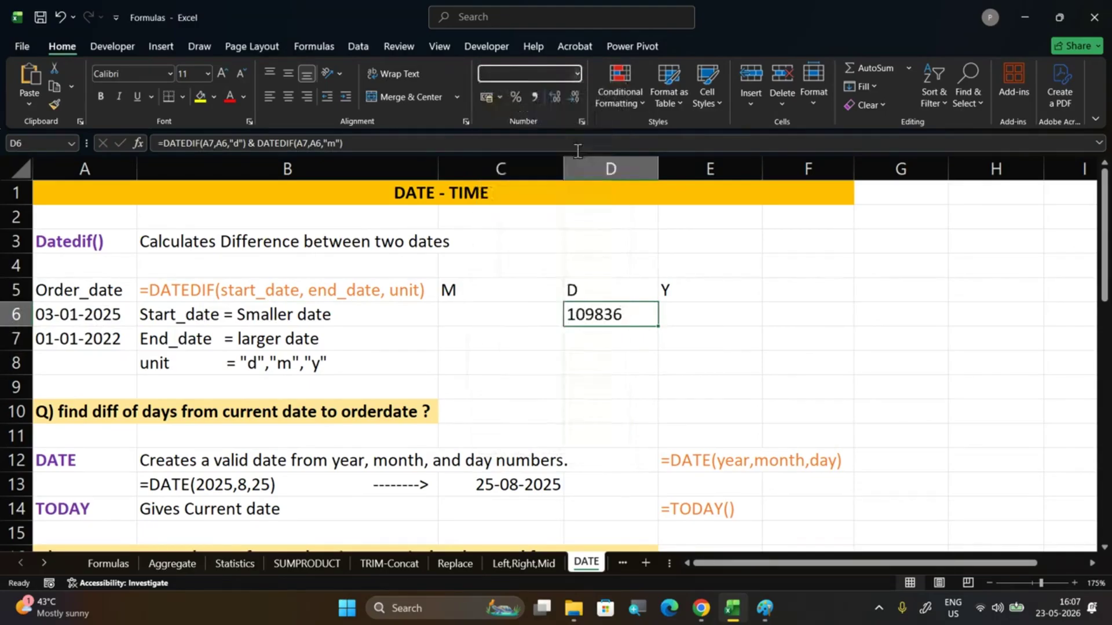
# Insert a space separator between D6's two joined results, making the formula =DATEDIF(A7,A6,"d") &" "& DATEDIF(A7,A6,"m")
pyautogui.doubleClick(596, 305)
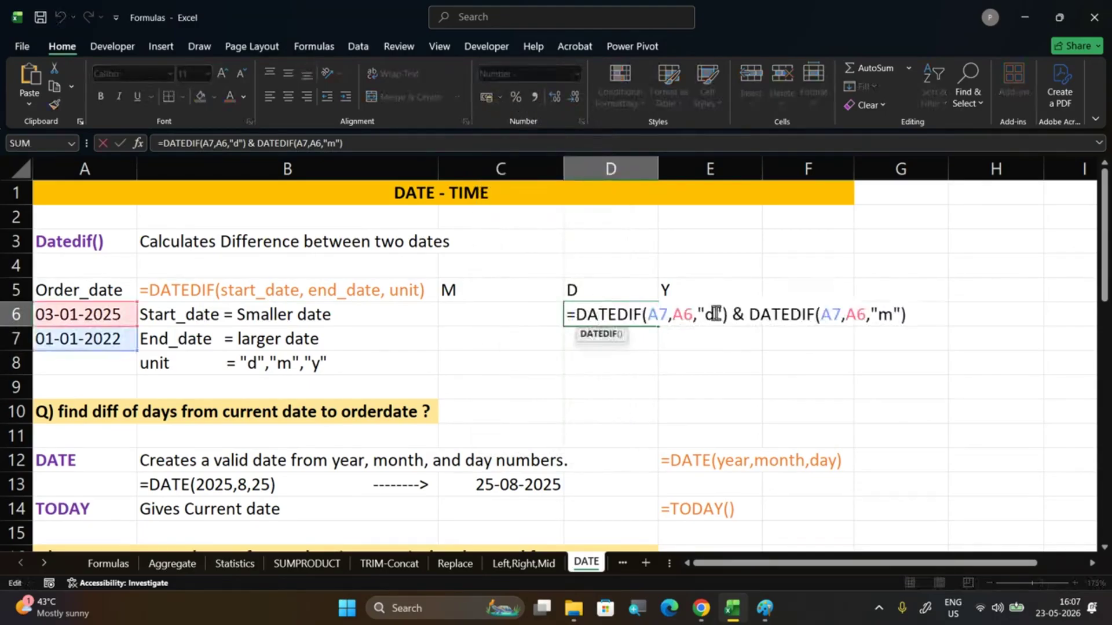
pyautogui.click(734, 313)
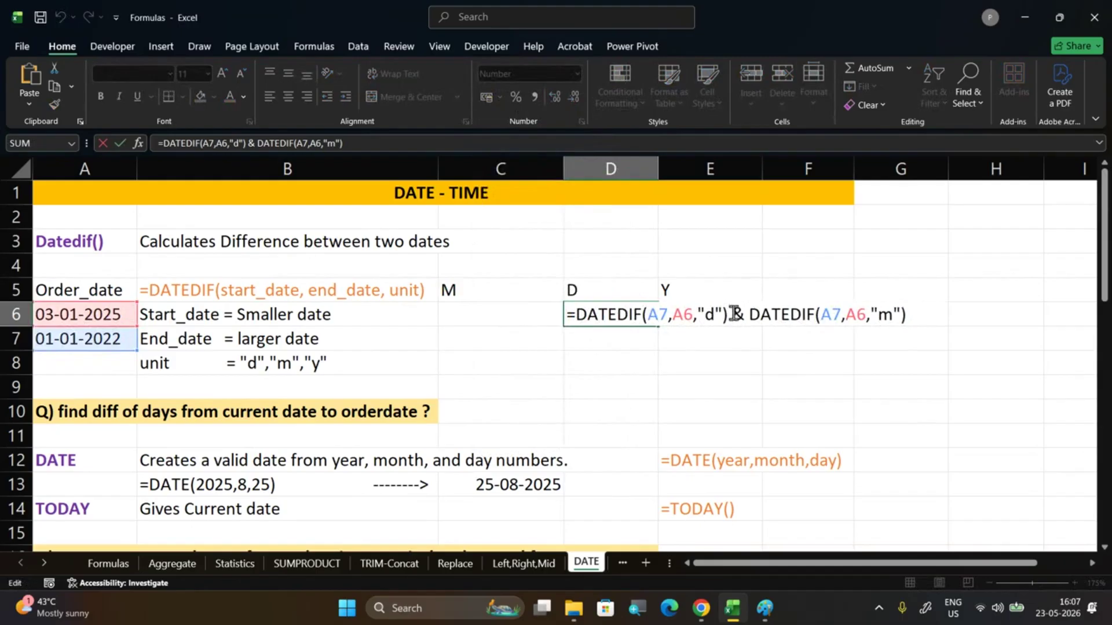
pyautogui.click(745, 316)
pyautogui.write('" "')
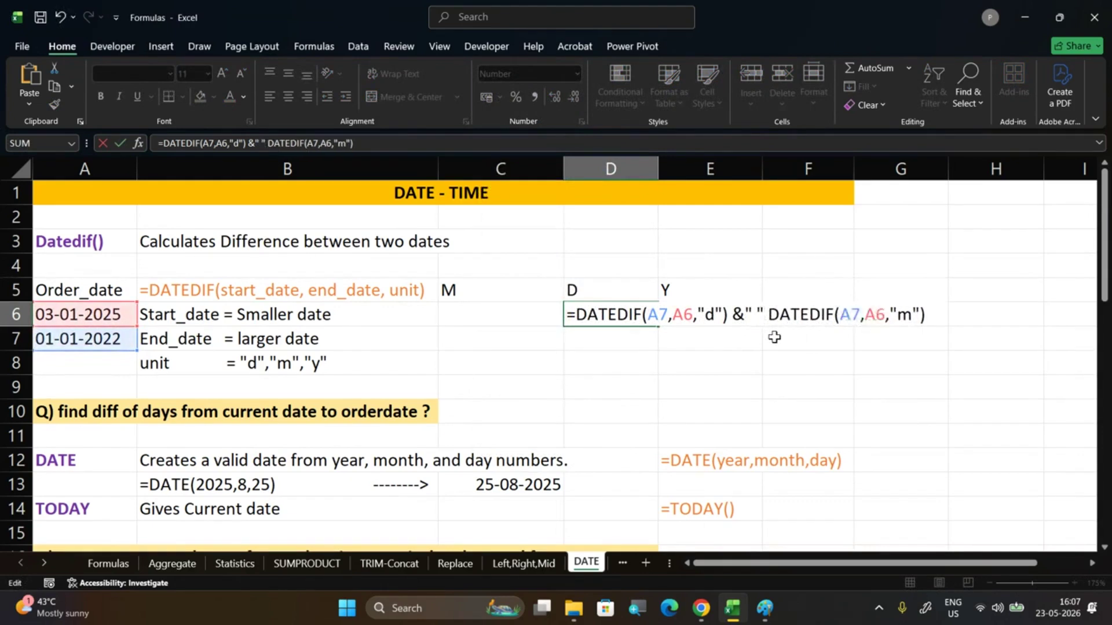
pyautogui.write('&')
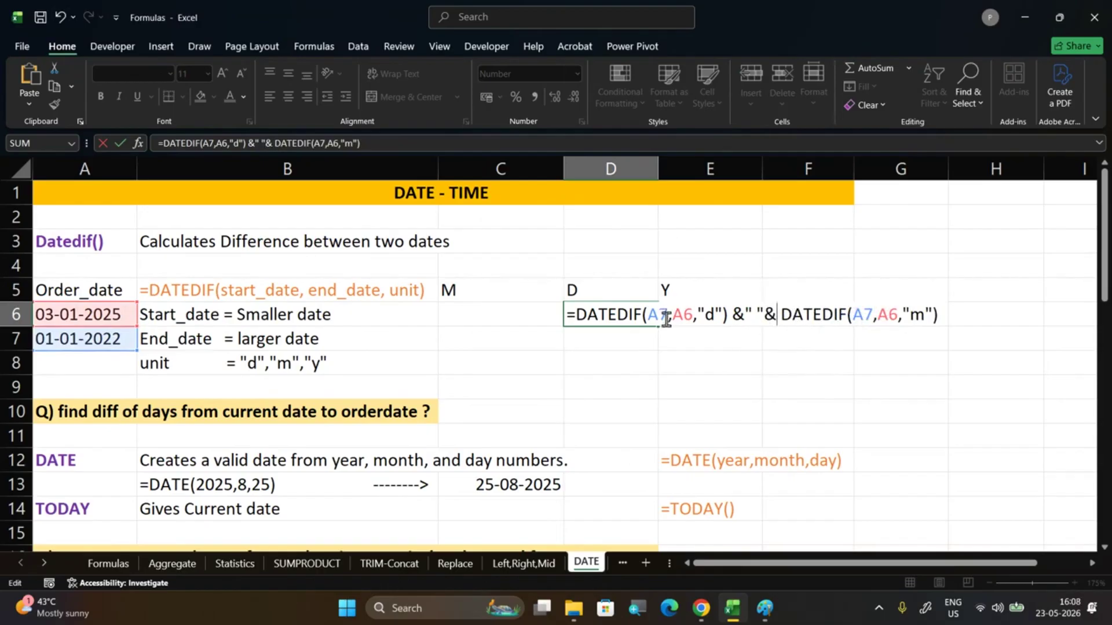
pyautogui.press('Return')
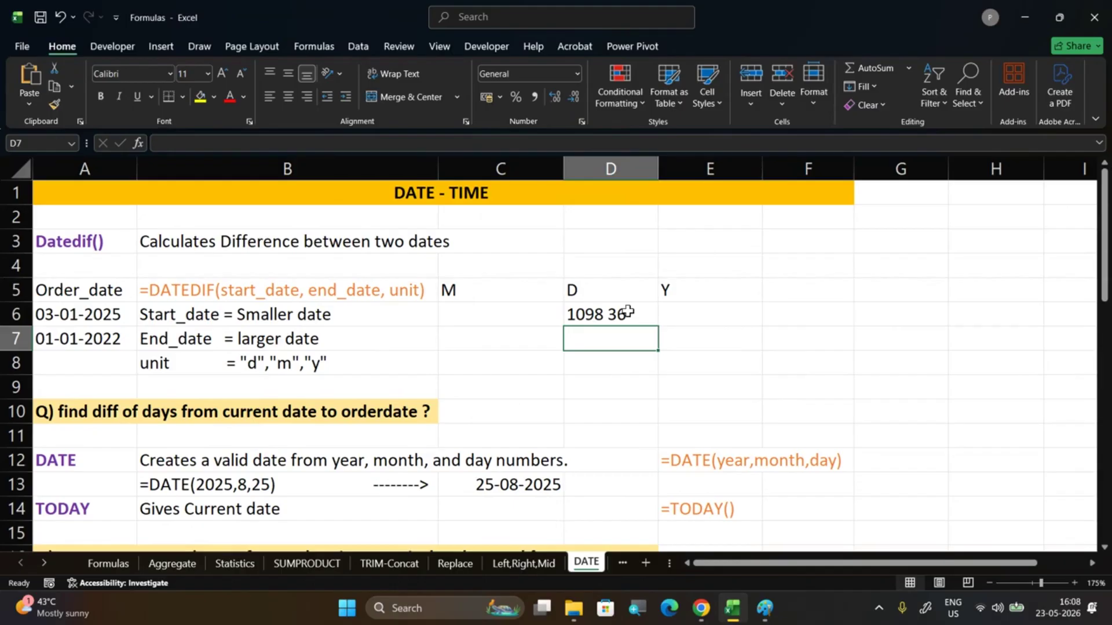
# Enter =datedif(A7,A6,"m")/12 in cell D7 to convert the month difference into years
pyautogui.write('=')
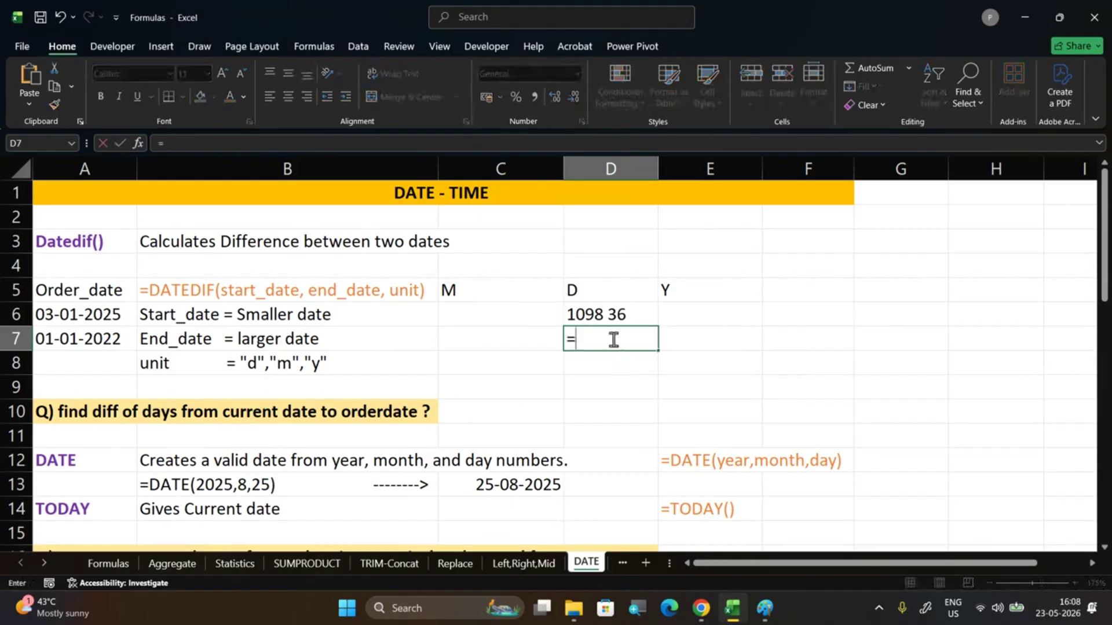
pyautogui.write('date')
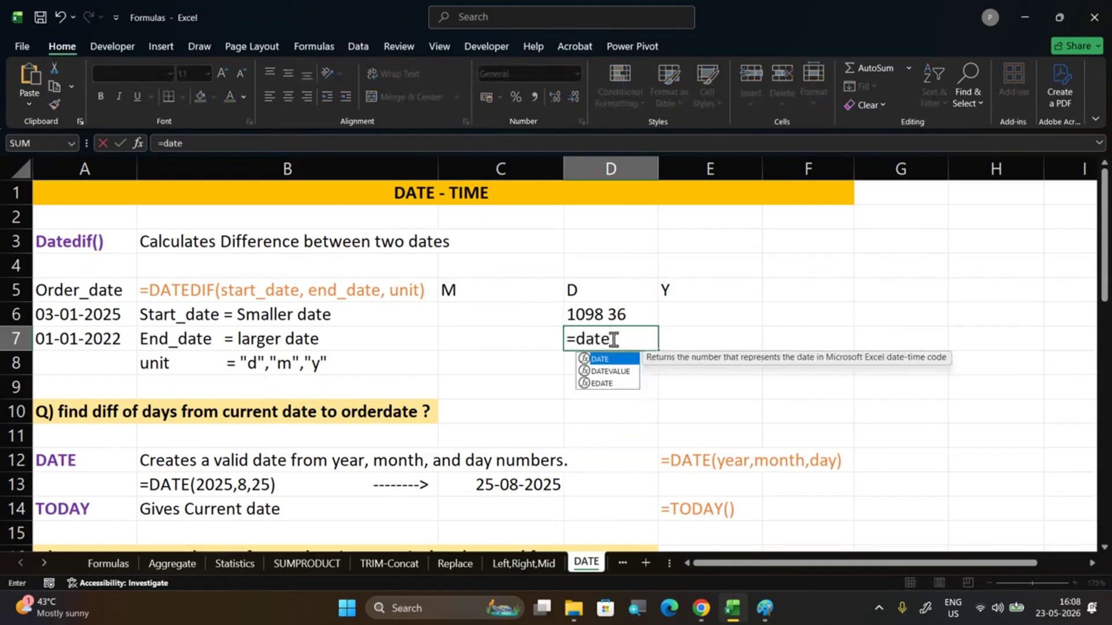
pyautogui.write('dif')
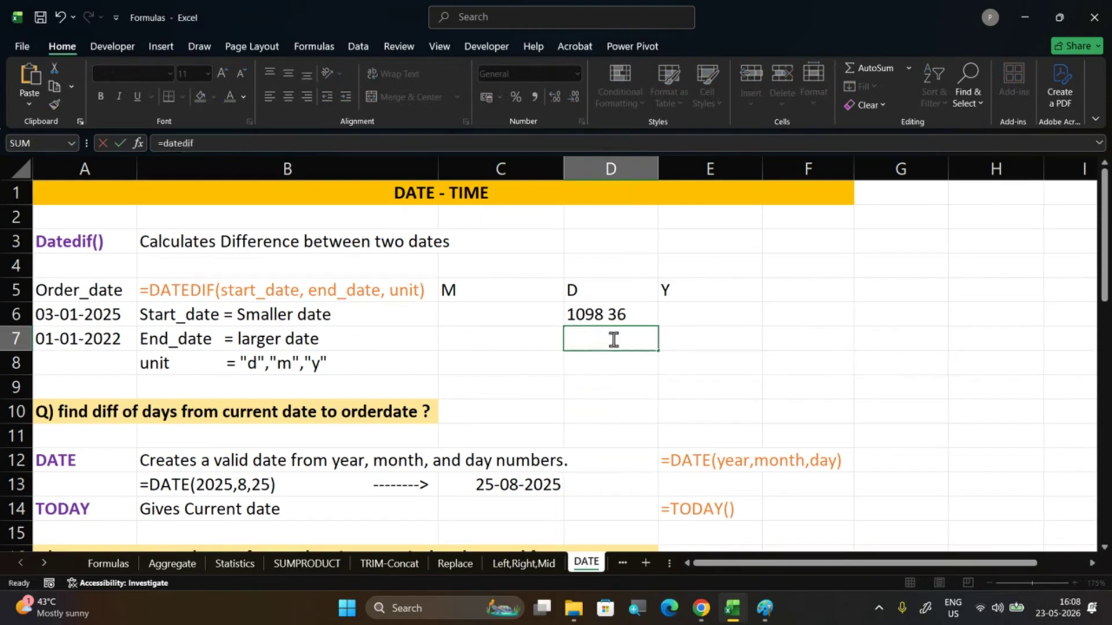
pyautogui.press('Tab')
pyautogui.click(613, 340)
pyautogui.doubleClick(613, 340)
pyautogui.click(643, 342)
pyautogui.write('(')
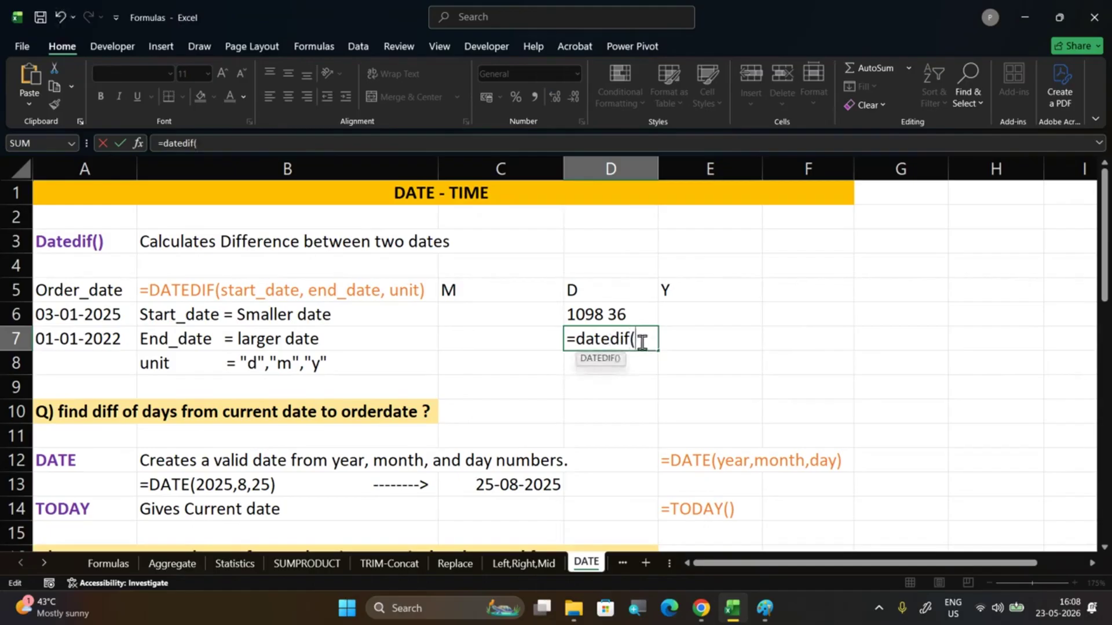
pyautogui.click(92, 340)
pyautogui.write(',')
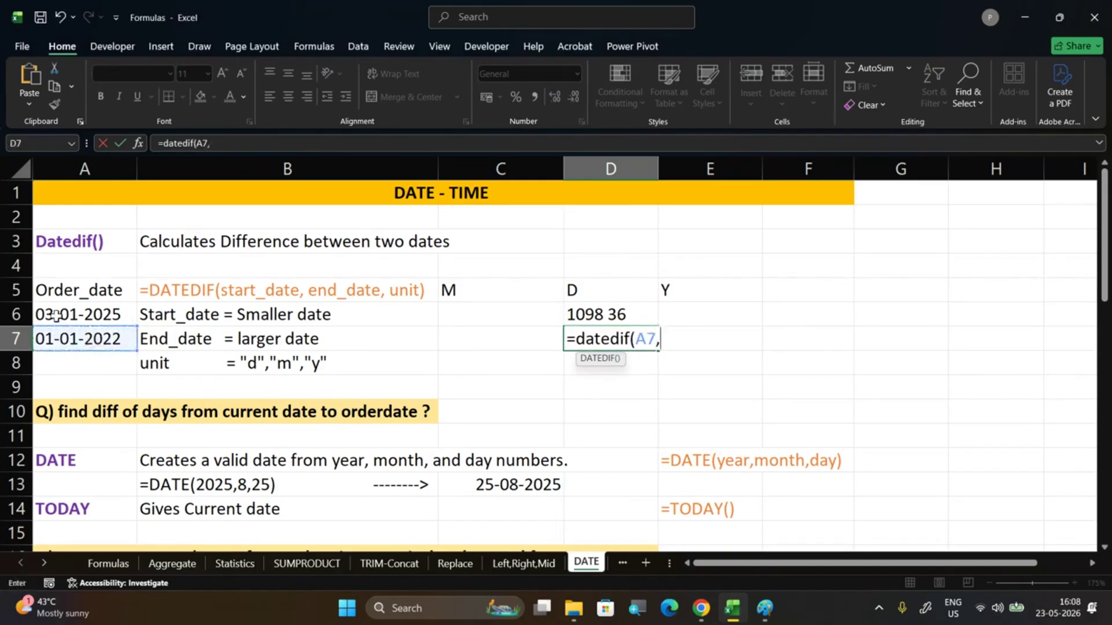
pyautogui.click(55, 315)
pyautogui.write(',')
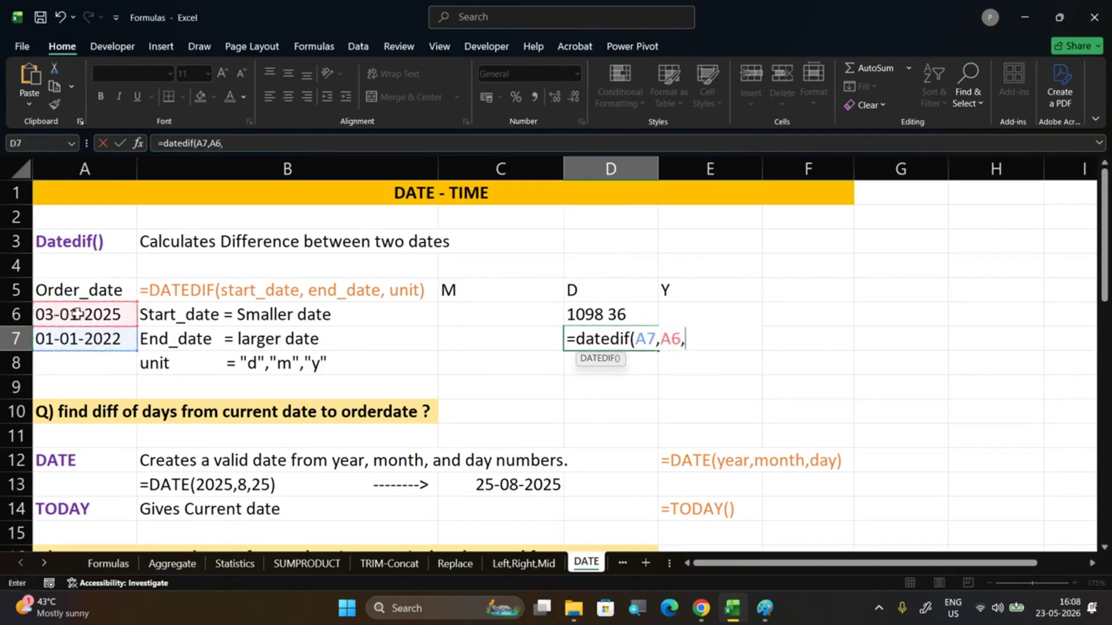
pyautogui.write('"m")')
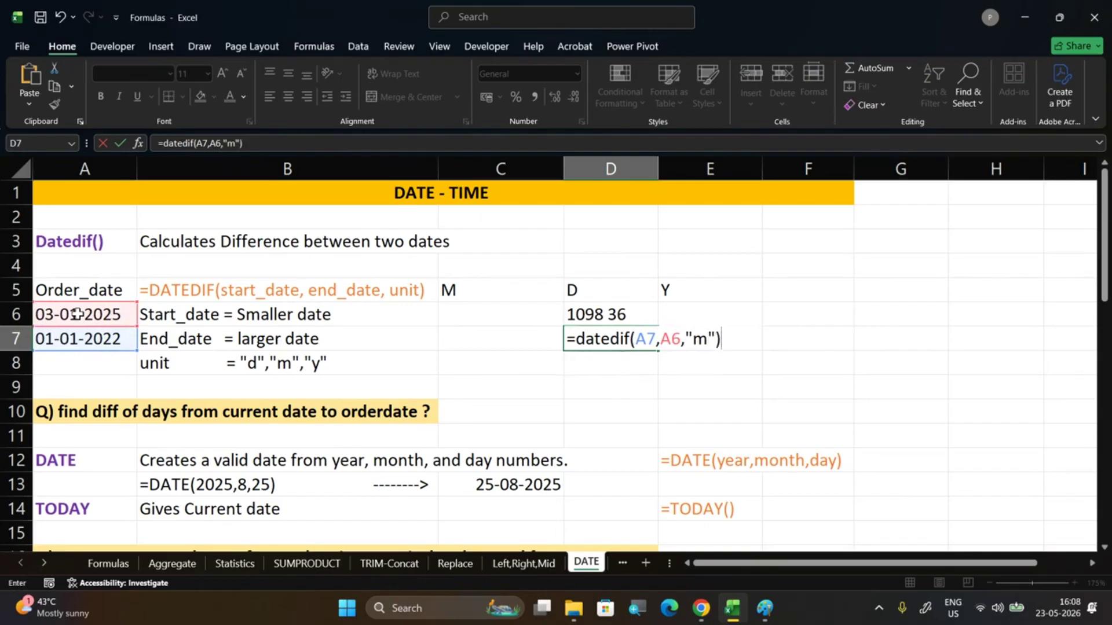
pyautogui.write('/12')
pyautogui.press('Return')
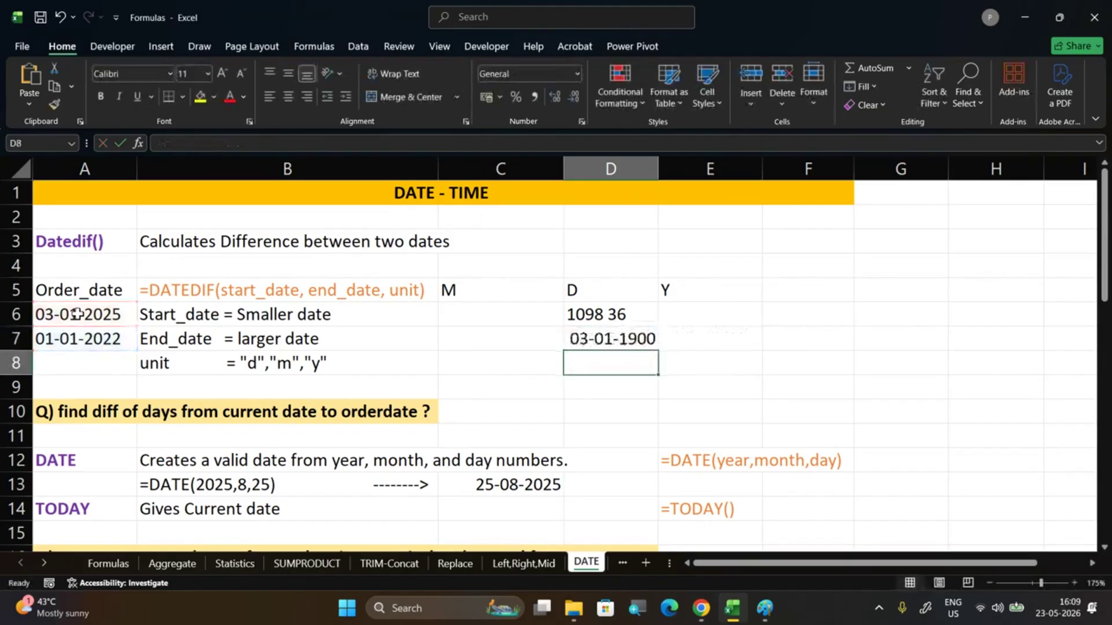
# Apply the Number format to D7 and remove its formula's leading equals sign, leaving it as plain text
pyautogui.click(580, 342)
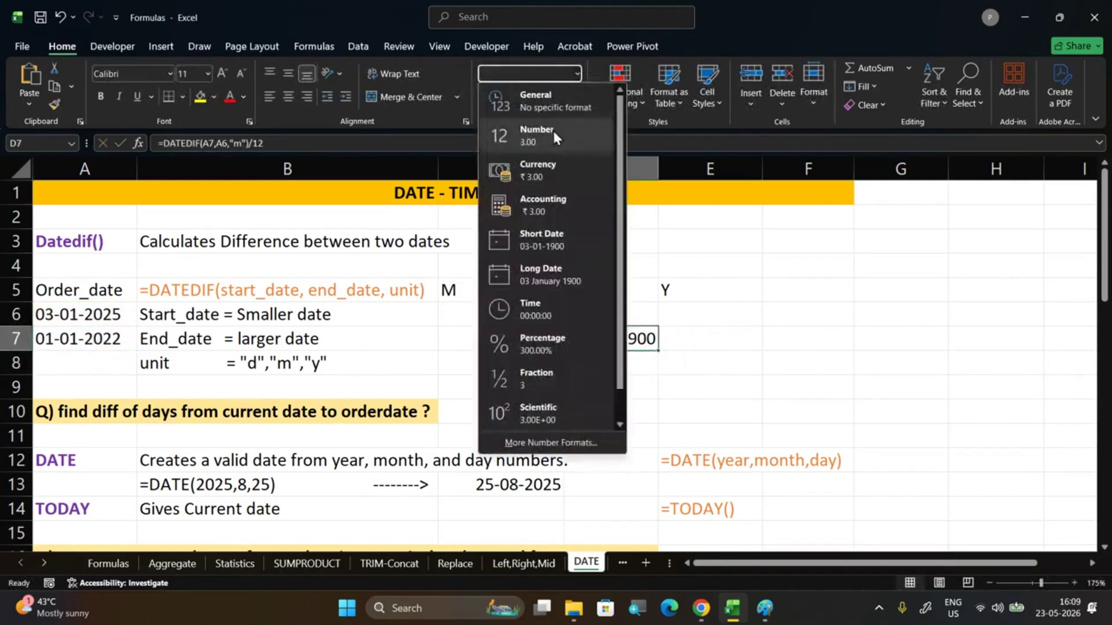
pyautogui.click(553, 128)
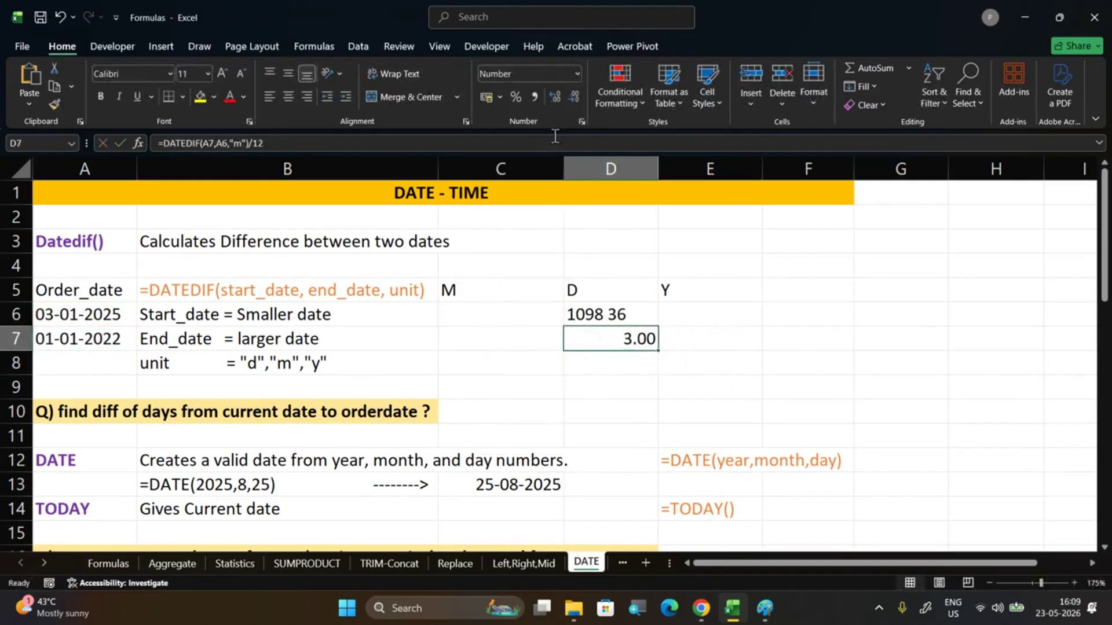
pyautogui.doubleClick(614, 345)
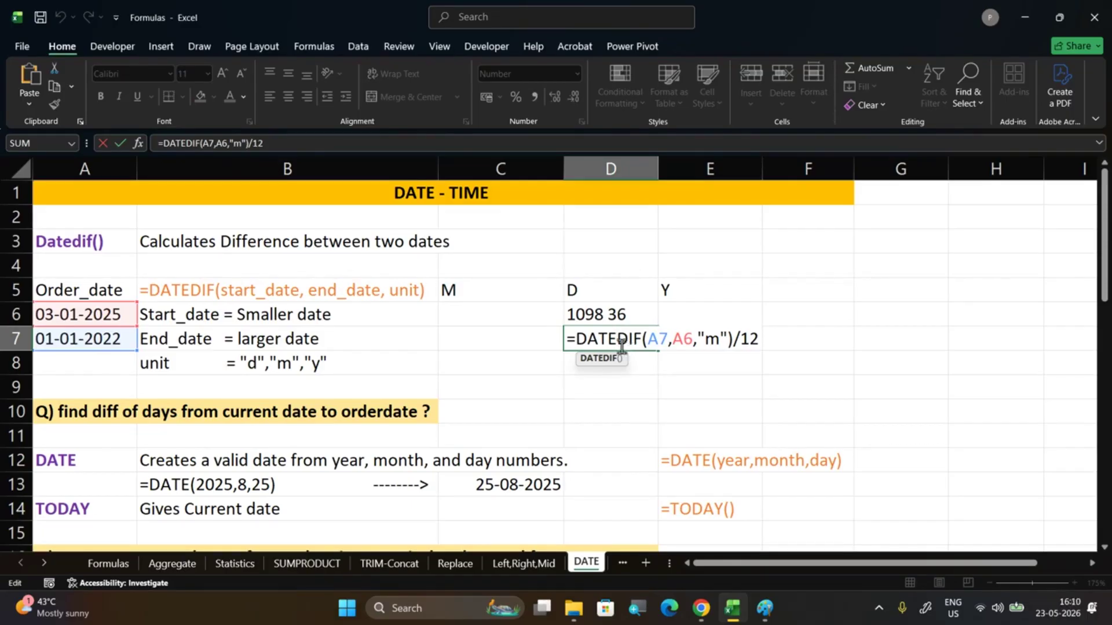
pyautogui.click(580, 338)
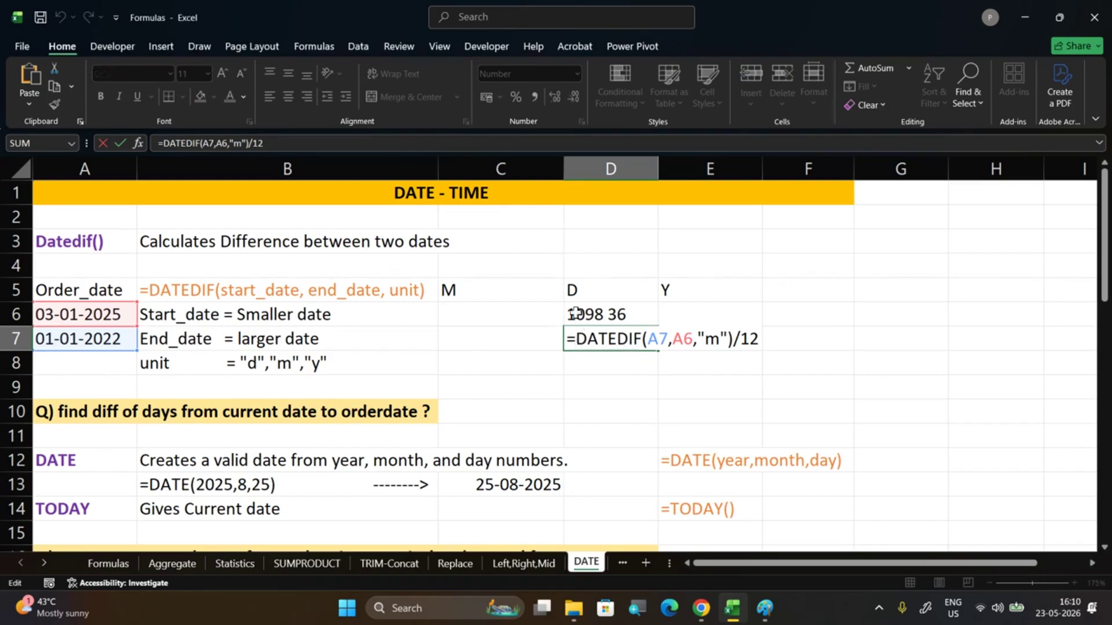
pyautogui.press('BackSpace')
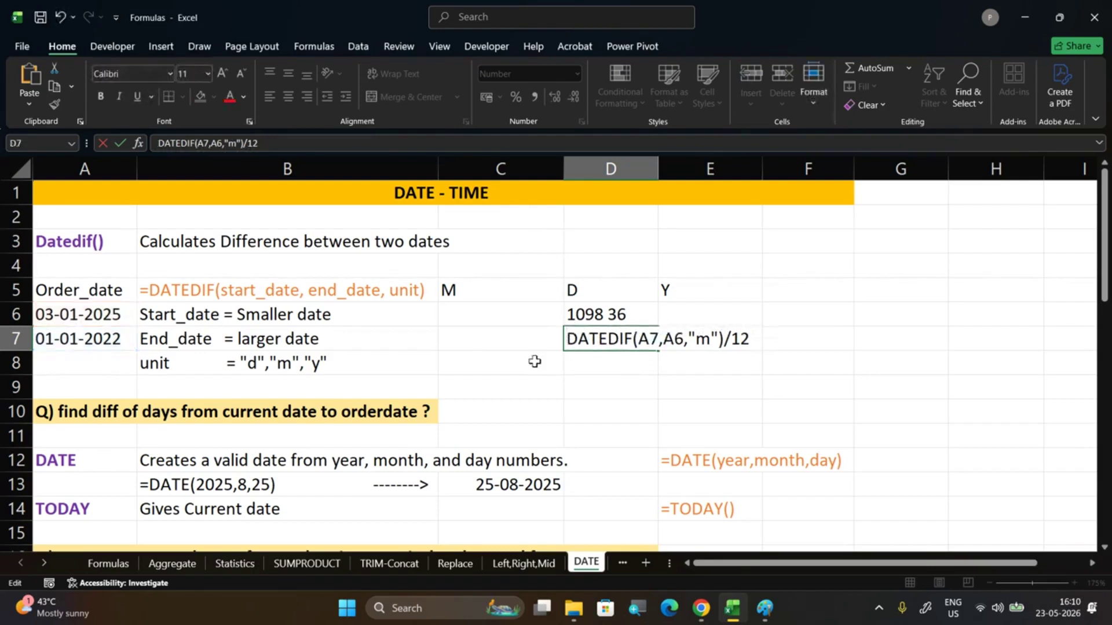
pyautogui.click(601, 359)
# Clear the contents of the range C6:E8 below the M, D and Y headings
pyautogui.moveTo(561, 315); pyautogui.dragTo(692, 357)
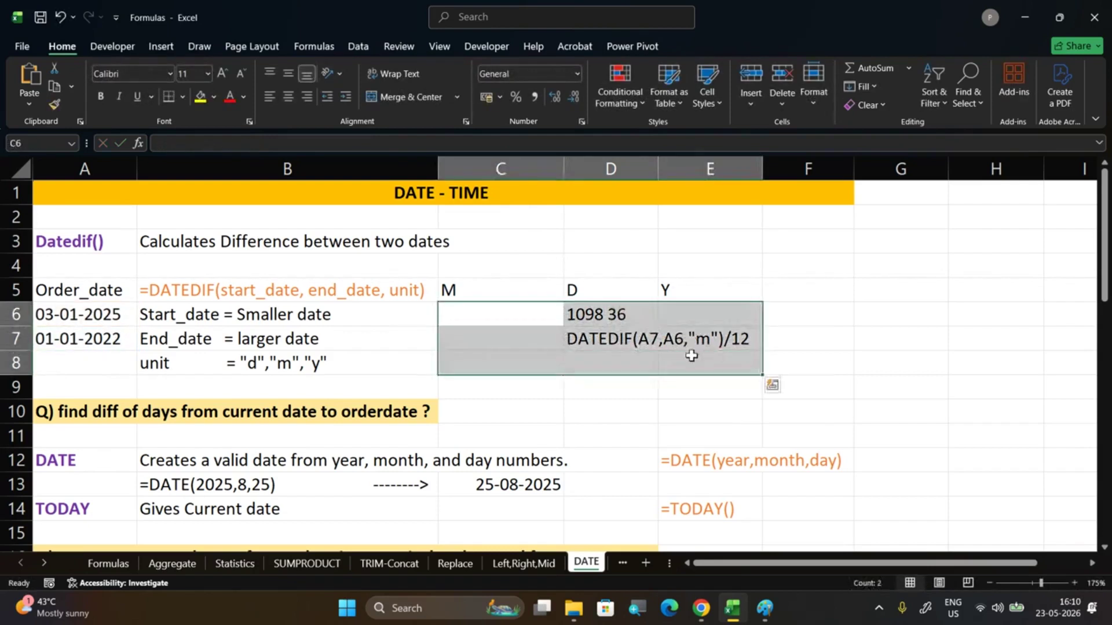
pyautogui.press('Delete')
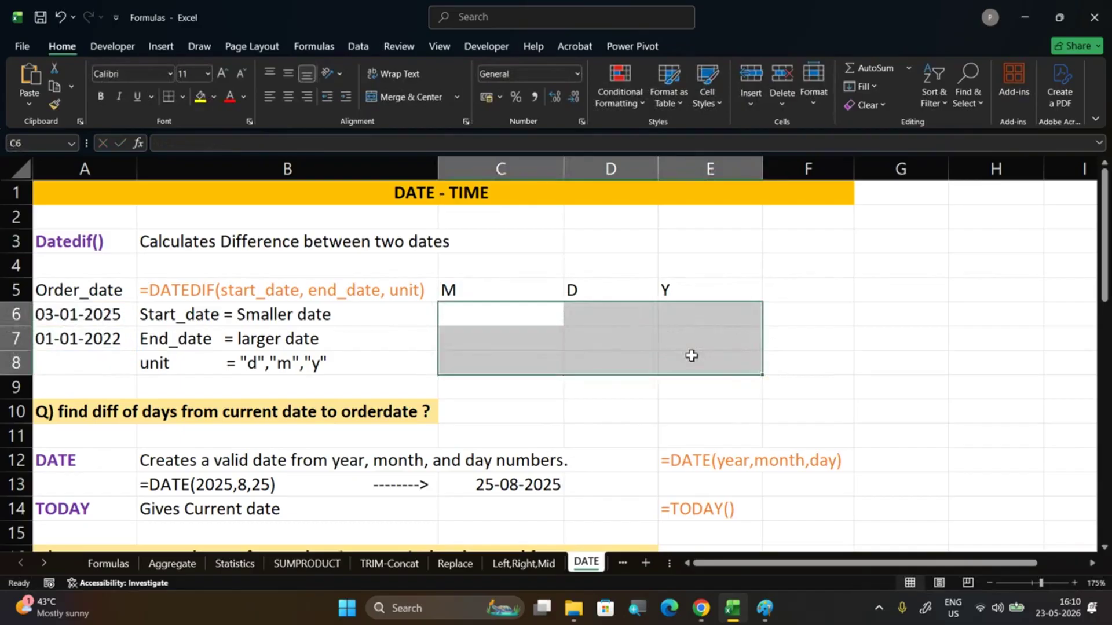
pyautogui.click(608, 337)
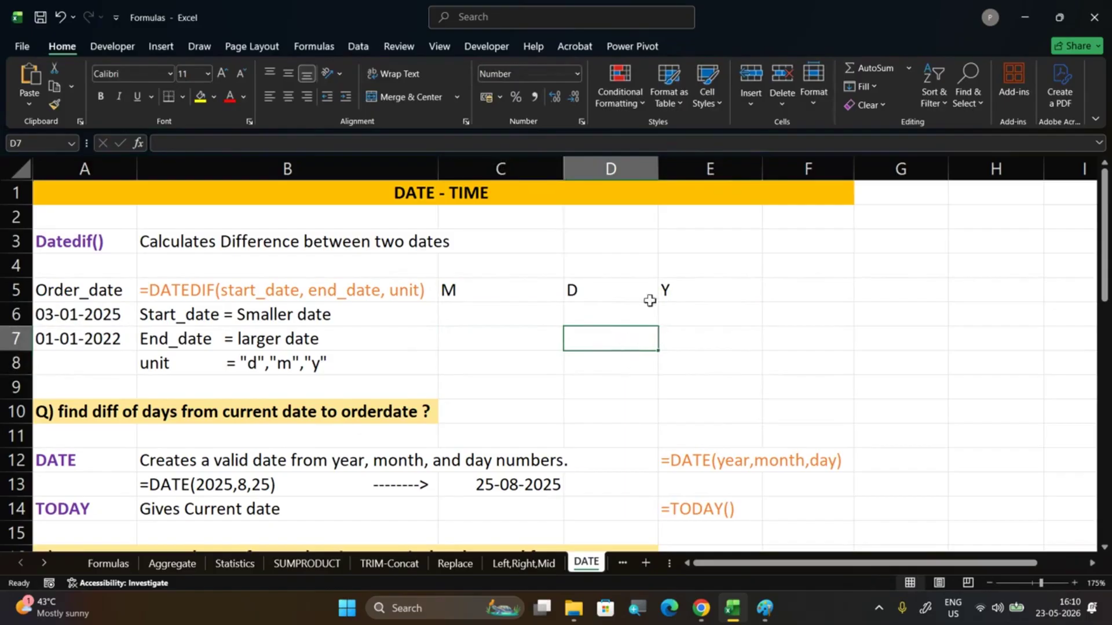
pyautogui.moveTo(701, 608)
pyautogui.click(651, 530)
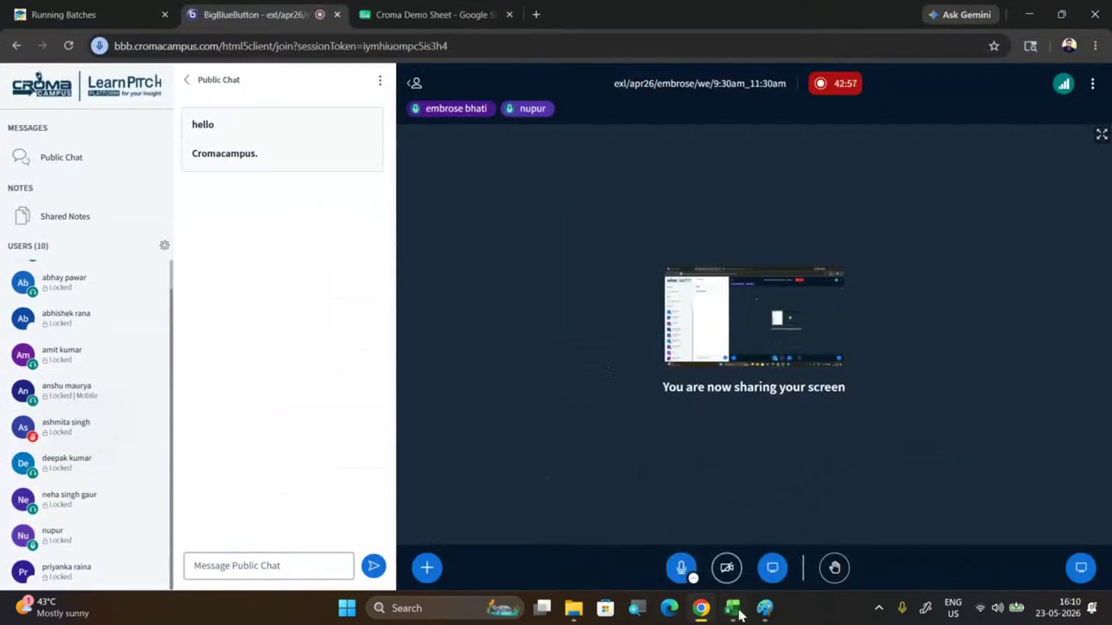
pyautogui.click(1033, 8)
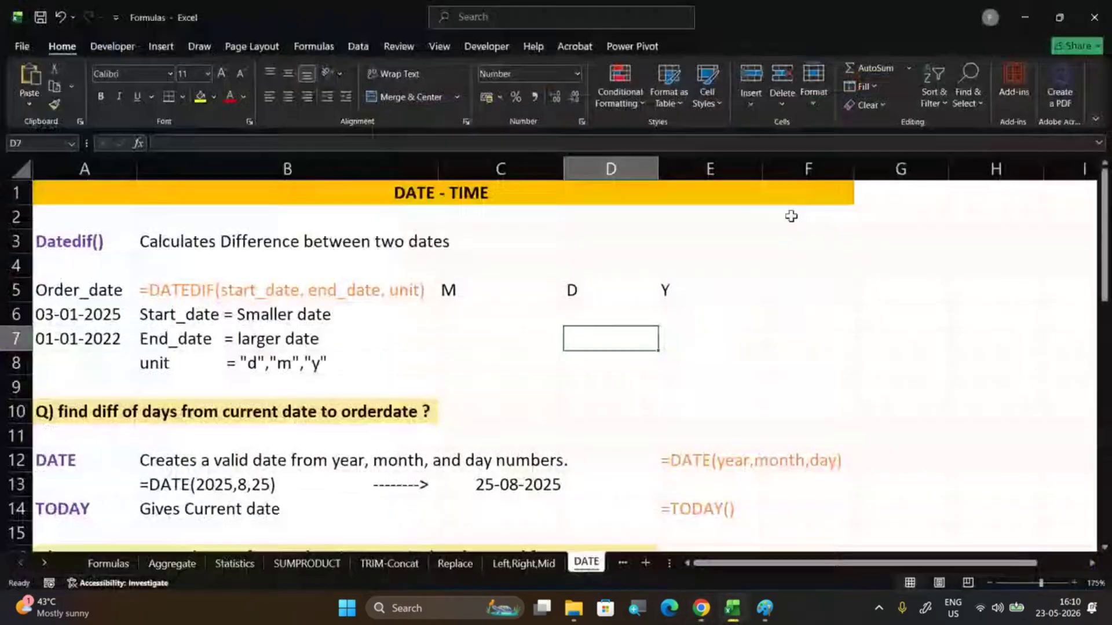
pyautogui.click(609, 320)
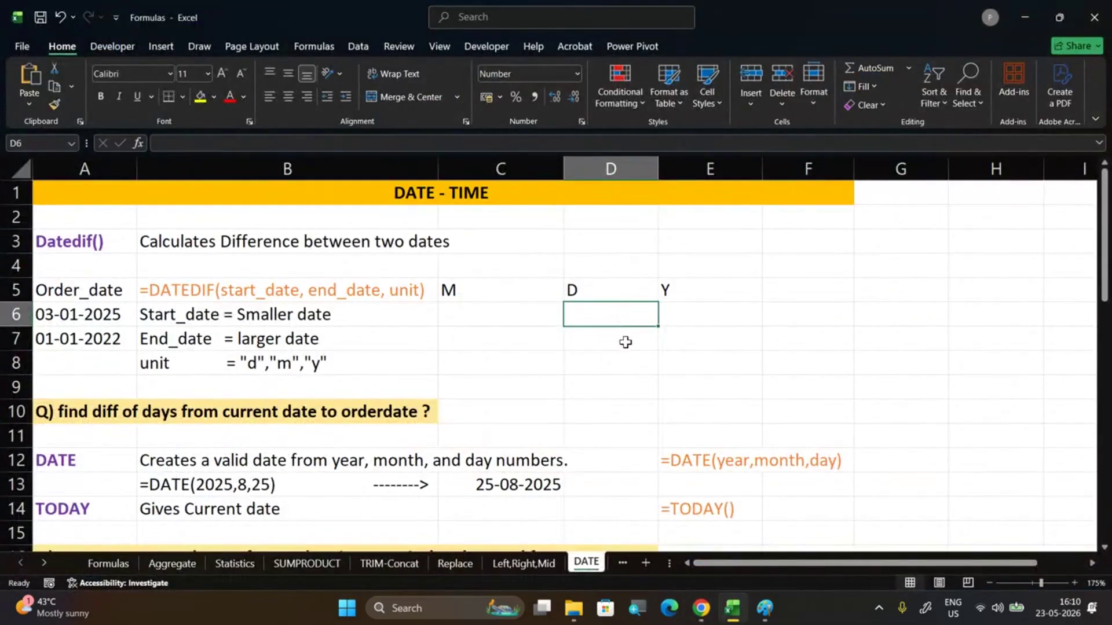
# Enter =TODAY() in cell D7 to return the current date
pyautogui.click(625, 343)
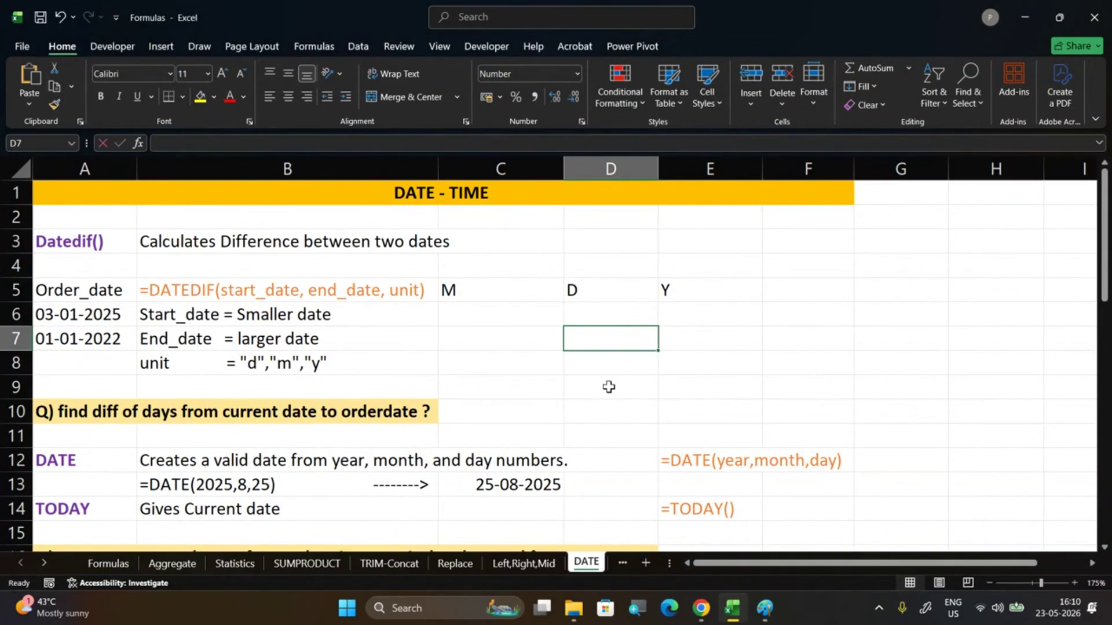
pyautogui.write('=to')
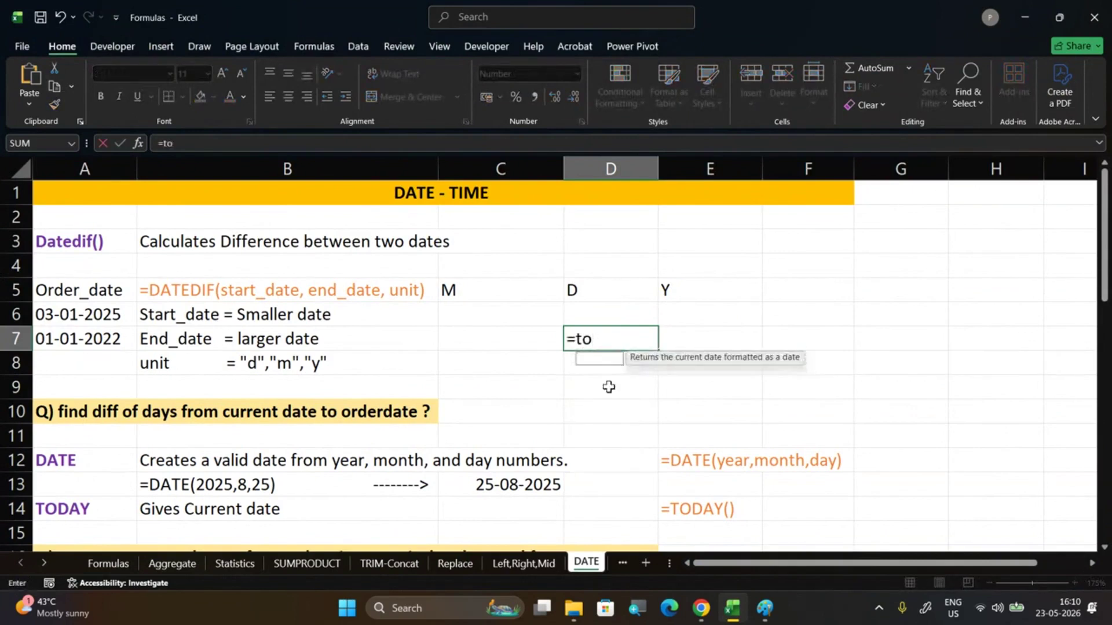
pyautogui.write('day')
pyautogui.press('Tab')
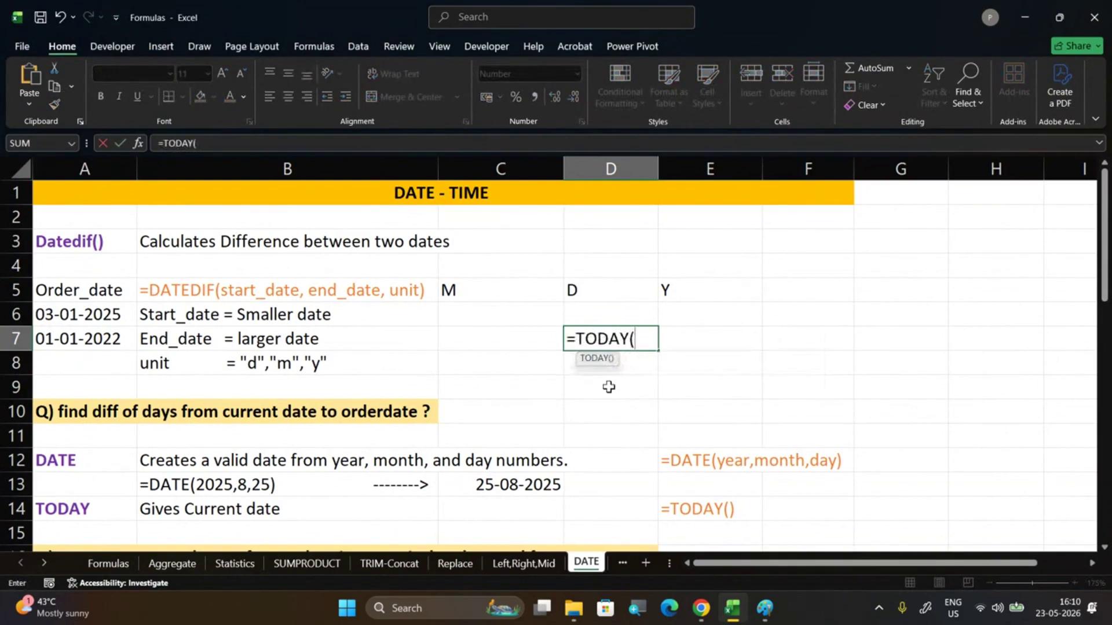
pyautogui.write(')')
pyautogui.press('Return')
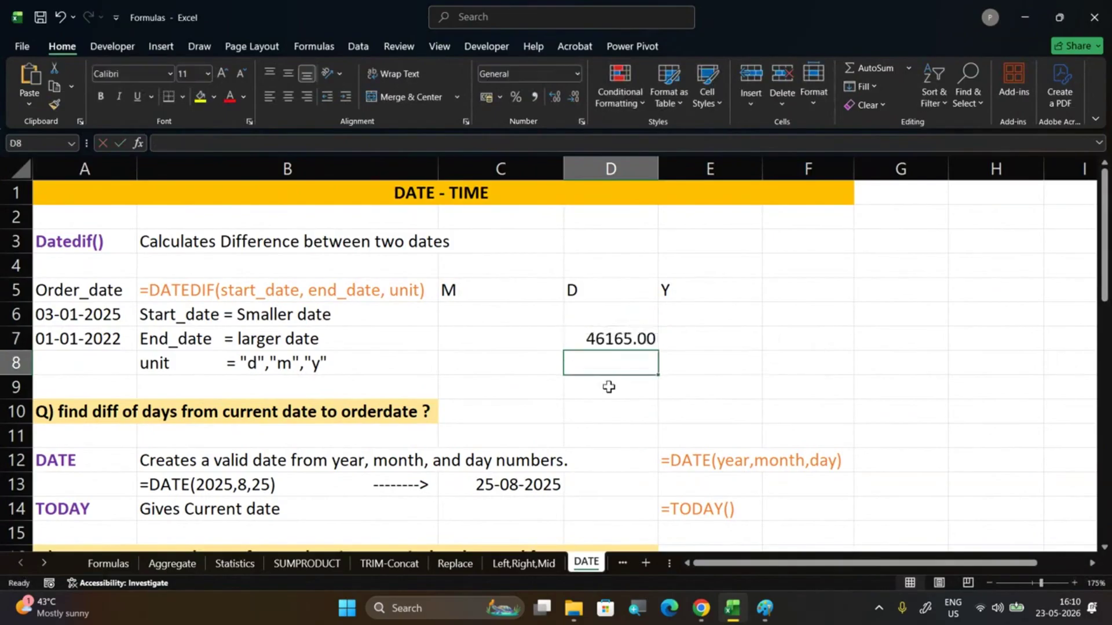
# Apply the Short Date format to cell D7 and recommit its TODAY formula
pyautogui.click(608, 339)
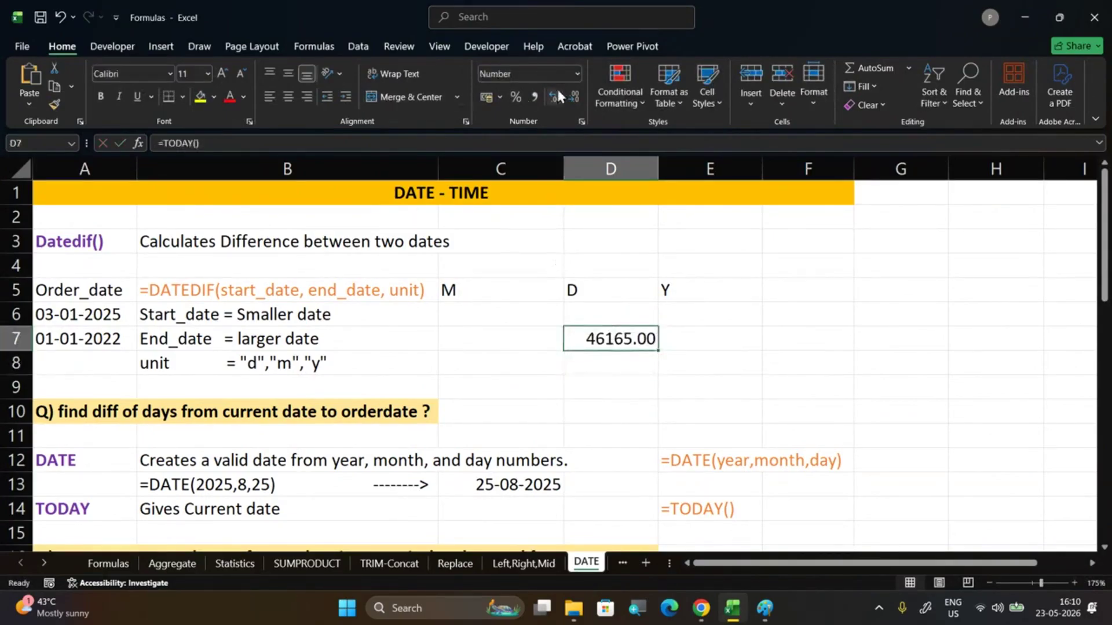
pyautogui.click(576, 73)
pyautogui.click(539, 246)
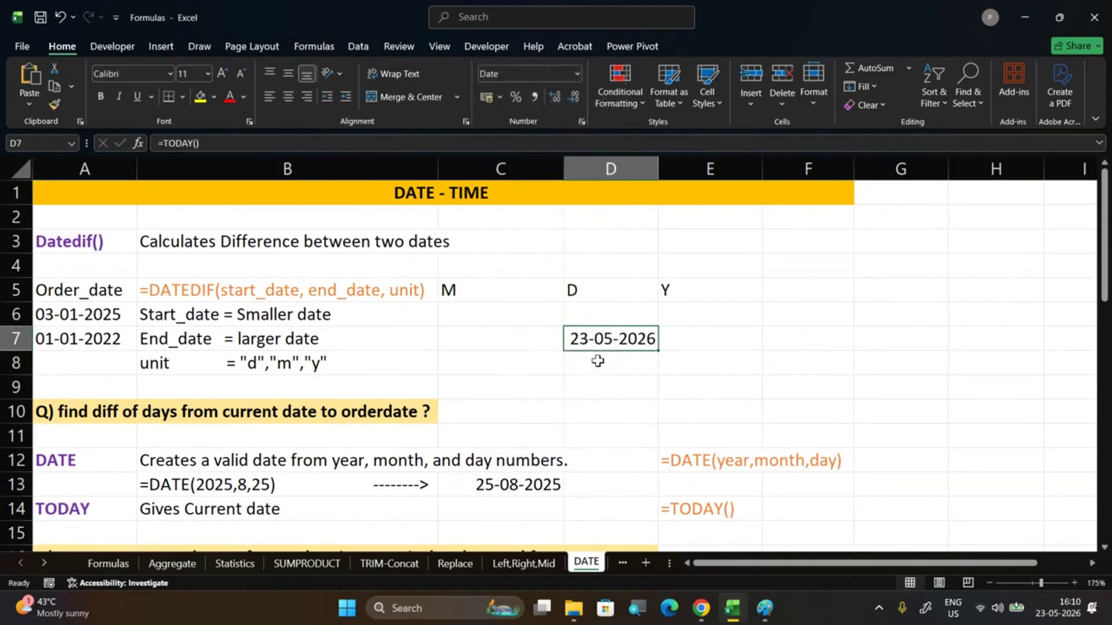
pyautogui.doubleClick(591, 338)
pyautogui.press('Return')
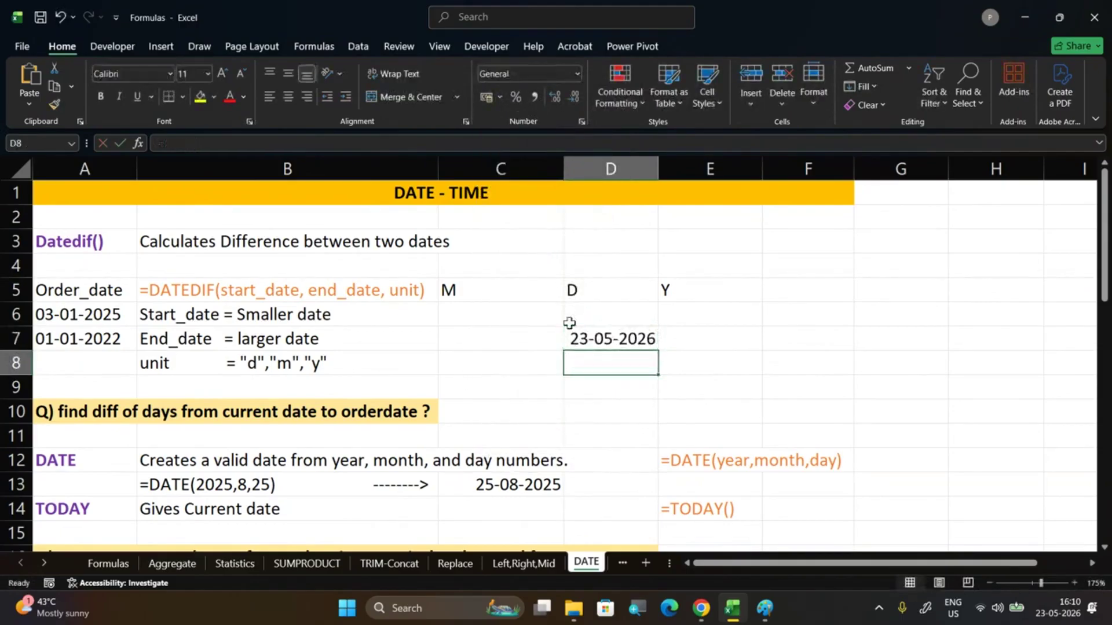
# Convert the TODAY formula in cell D7 to plain text so the cell displays =TODAY()
pyautogui.click(602, 339)
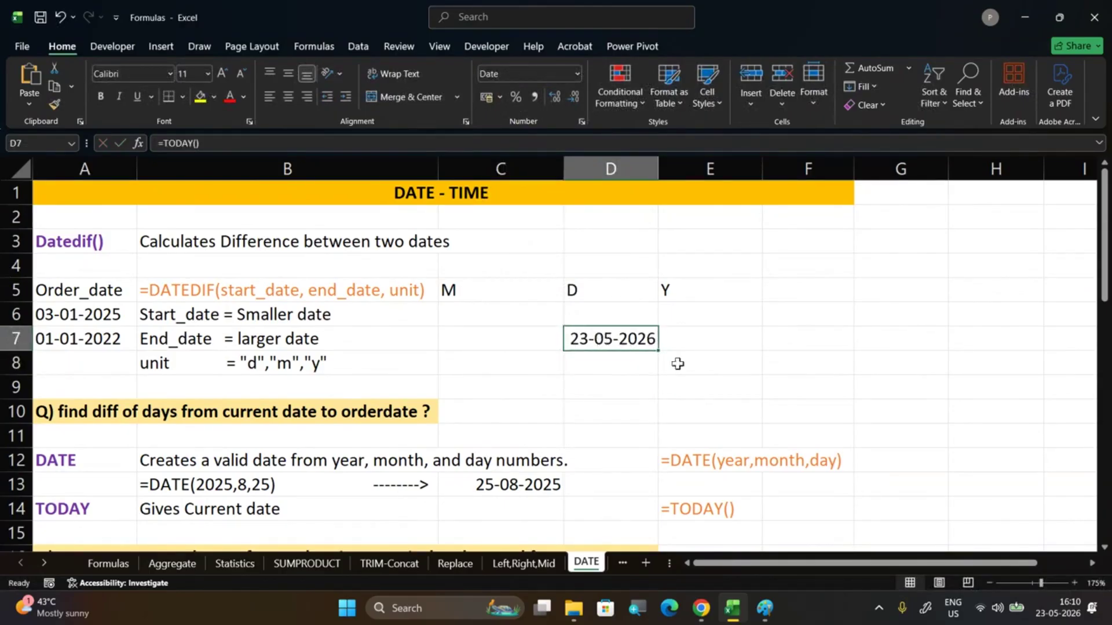
pyautogui.doubleClick(577, 336)
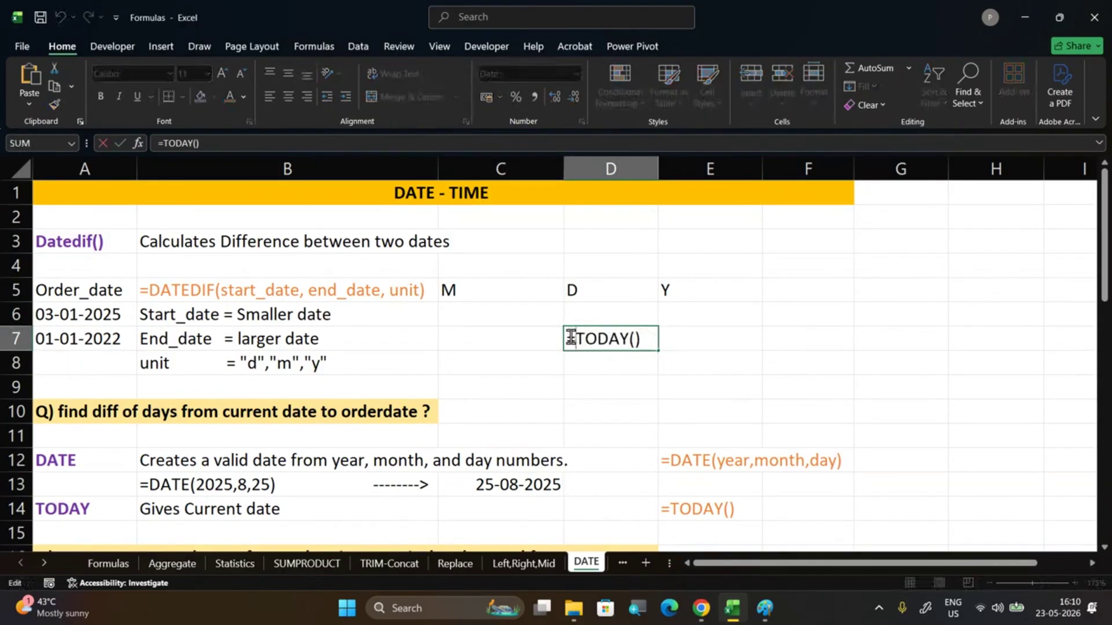
pyautogui.click(628, 355)
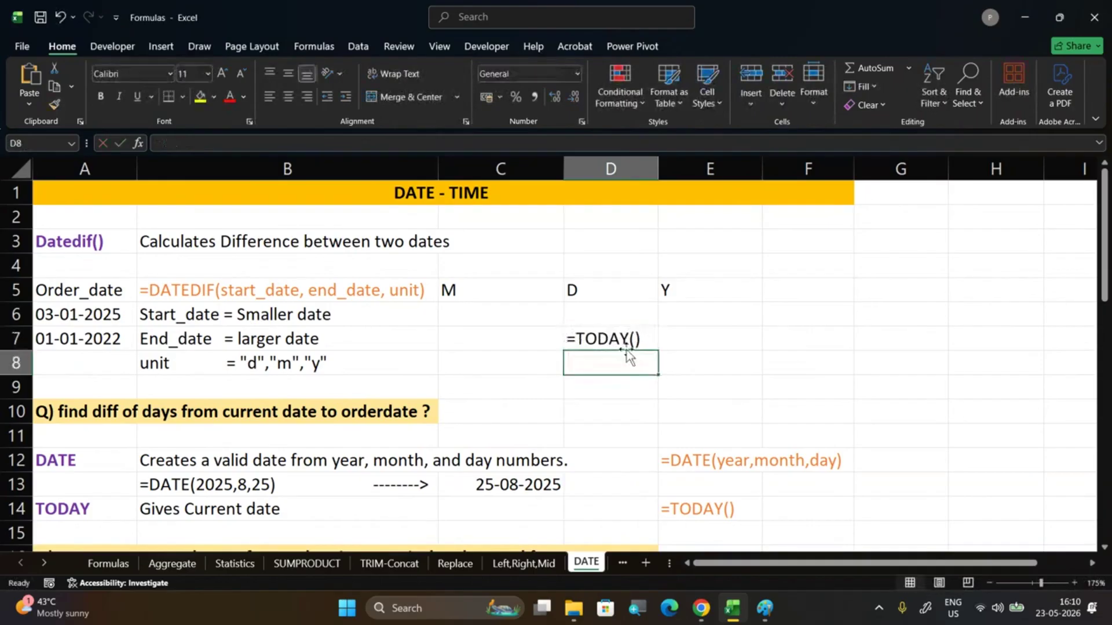
# Enter =NOW() in cell E9 and widen column E to fit the full date and time
pyautogui.click(641, 392)
pyautogui.click(683, 388)
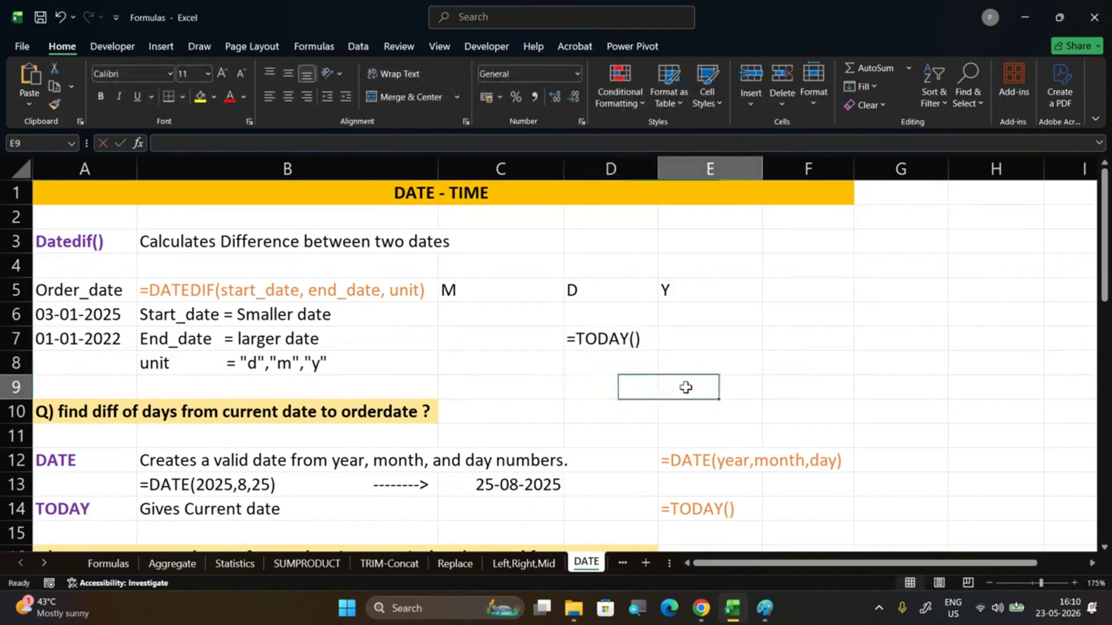
pyautogui.write('=now')
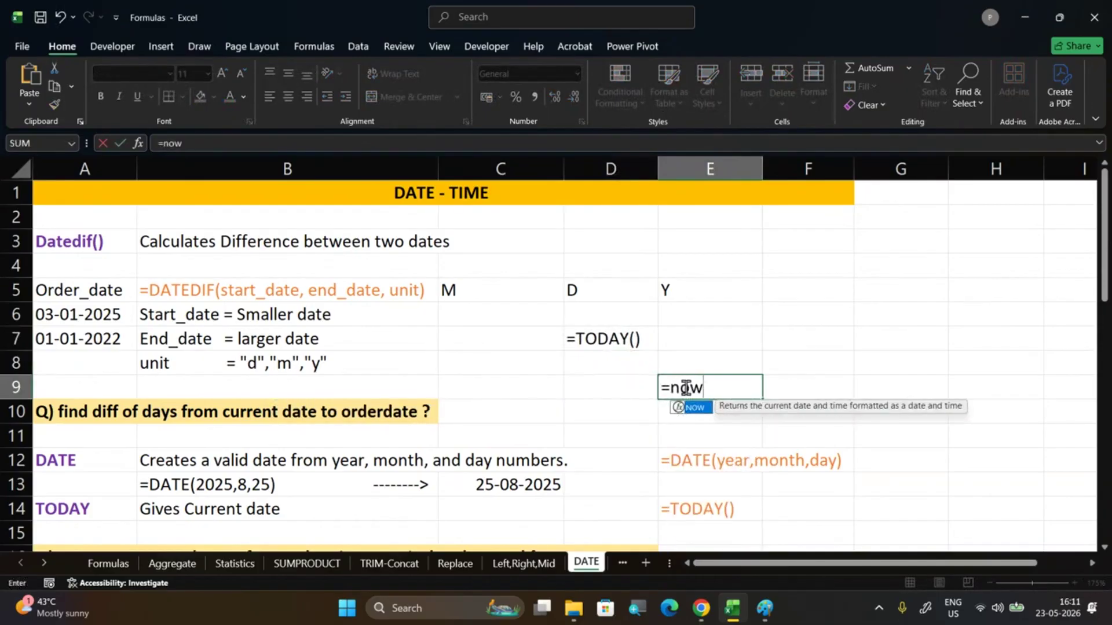
pyautogui.press('Tab')
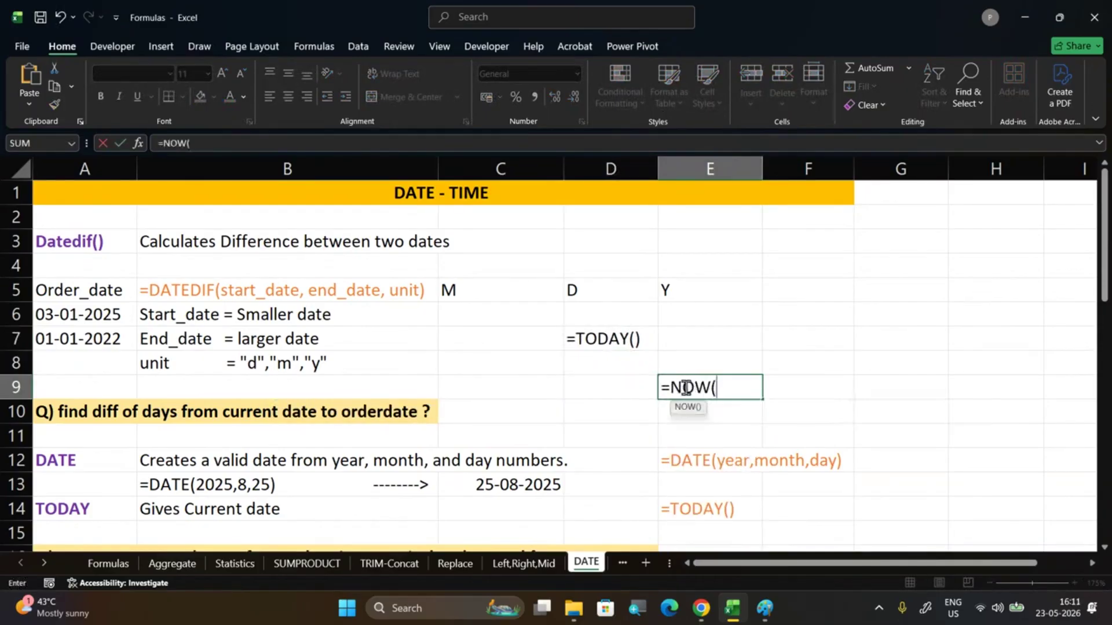
pyautogui.write(')')
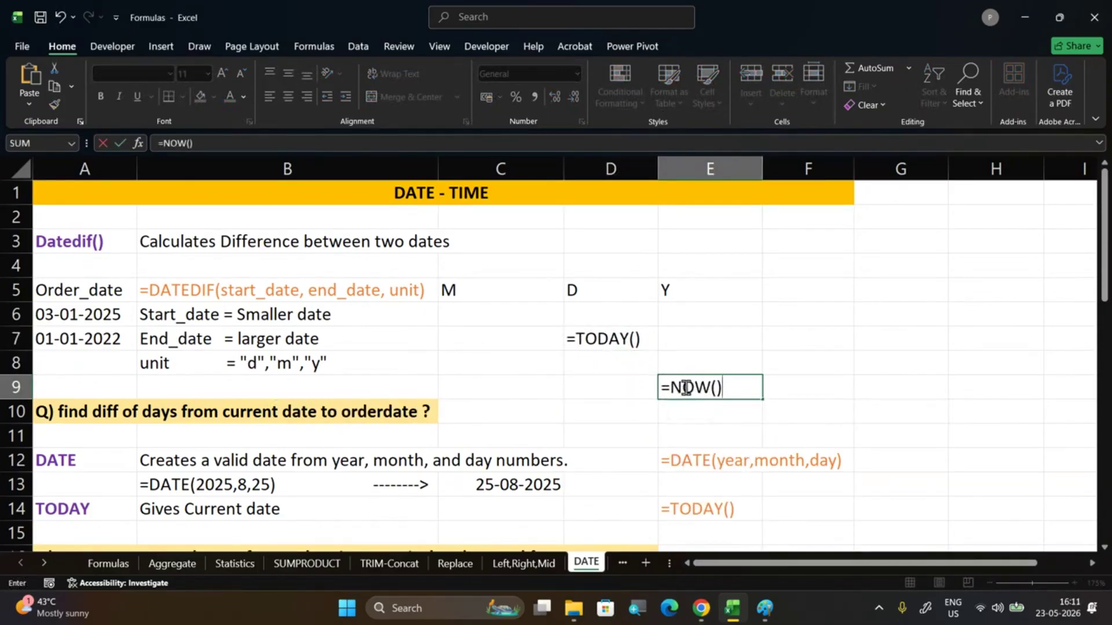
pyautogui.press('Return')
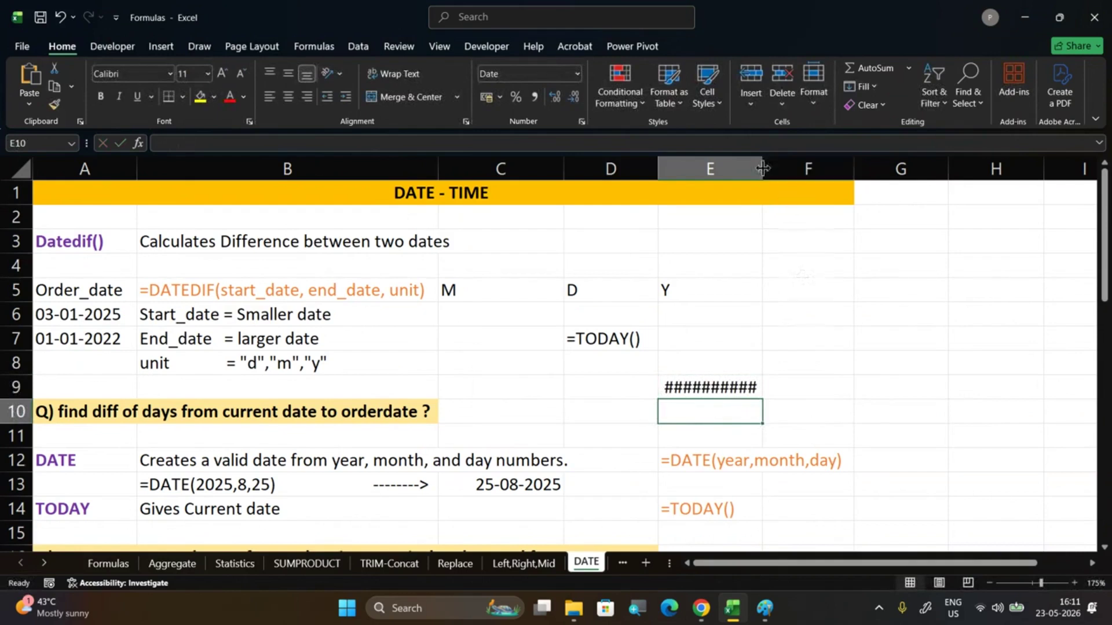
pyautogui.moveTo(762, 169); pyautogui.dragTo(812, 171)
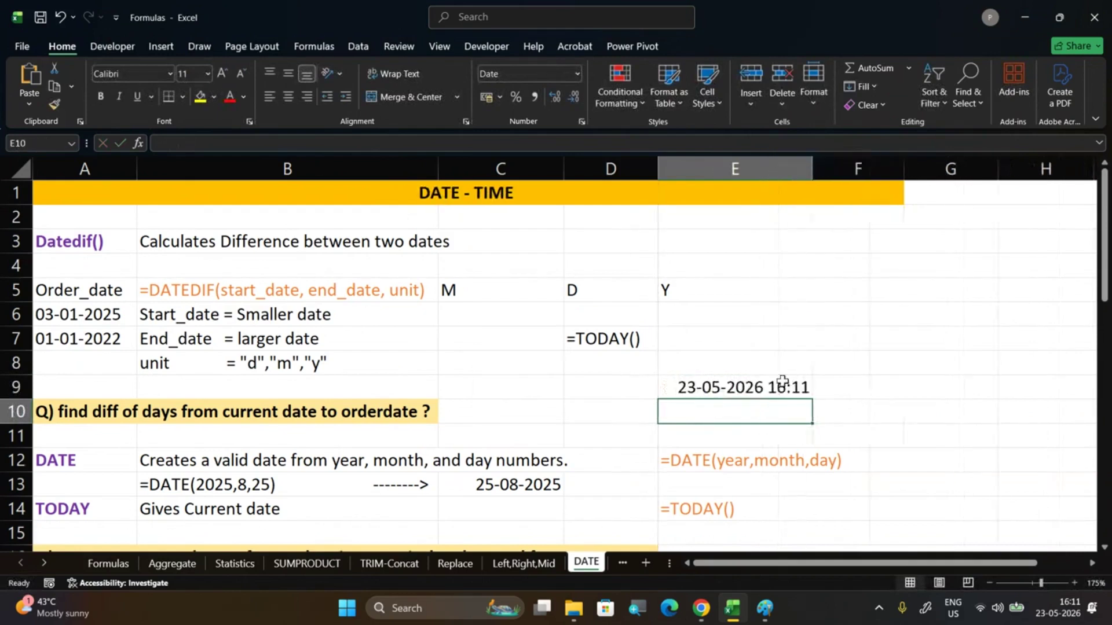
# Reopen the NOW formula in E9, remove the stray E6 reference and recommit =NOW() to refresh it
pyautogui.click(684, 388)
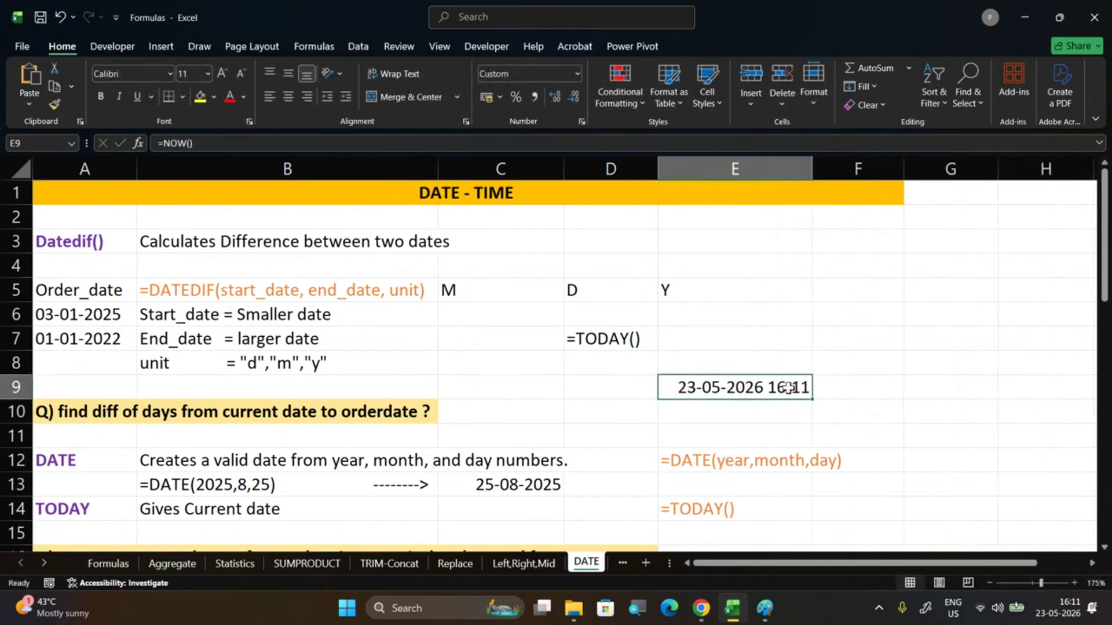
pyautogui.doubleClick(666, 380)
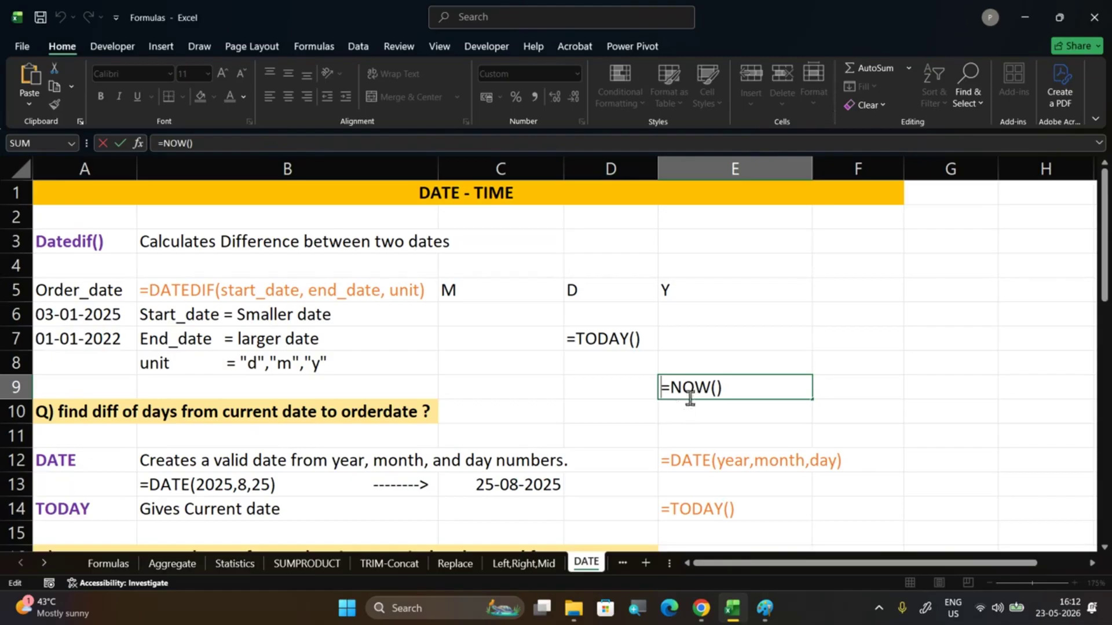
pyautogui.click(764, 314)
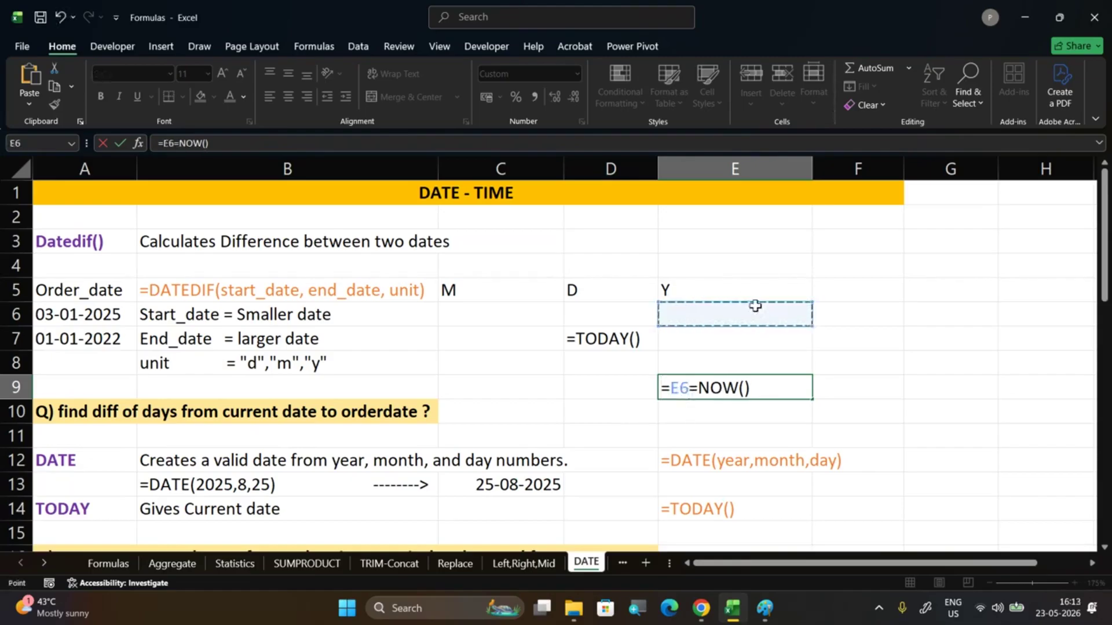
pyautogui.press('BackSpace')
pyautogui.press('BackSpace')
pyautogui.press('BackSpace')
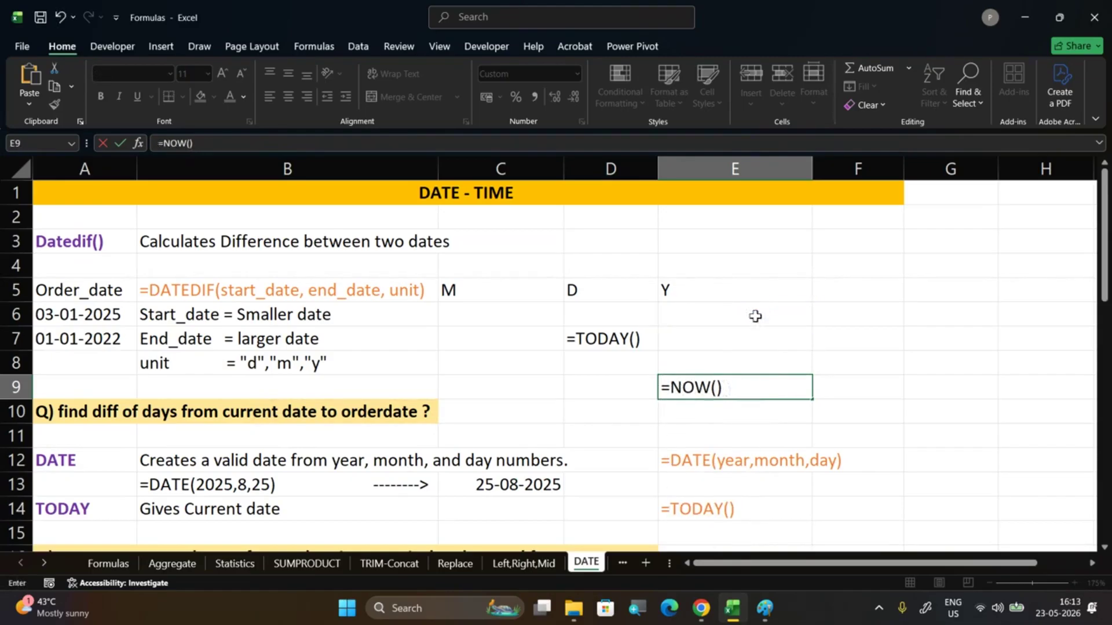
pyautogui.press('Return')
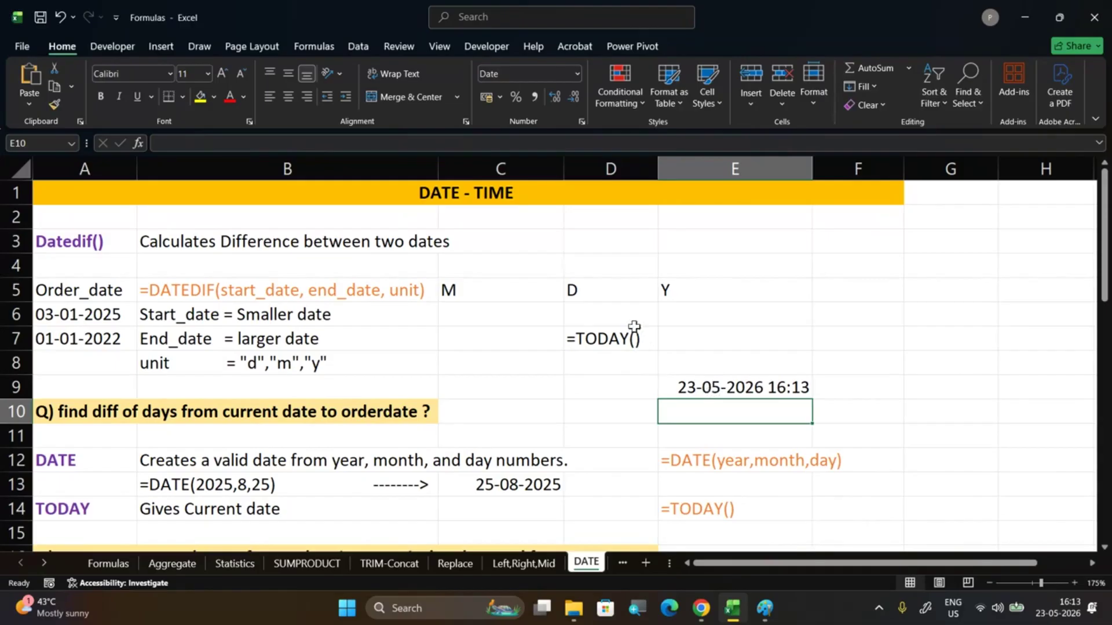
# Clear the contents of the range D6:E9
pyautogui.moveTo(630, 320); pyautogui.dragTo(777, 390)
pyautogui.press('Delete')
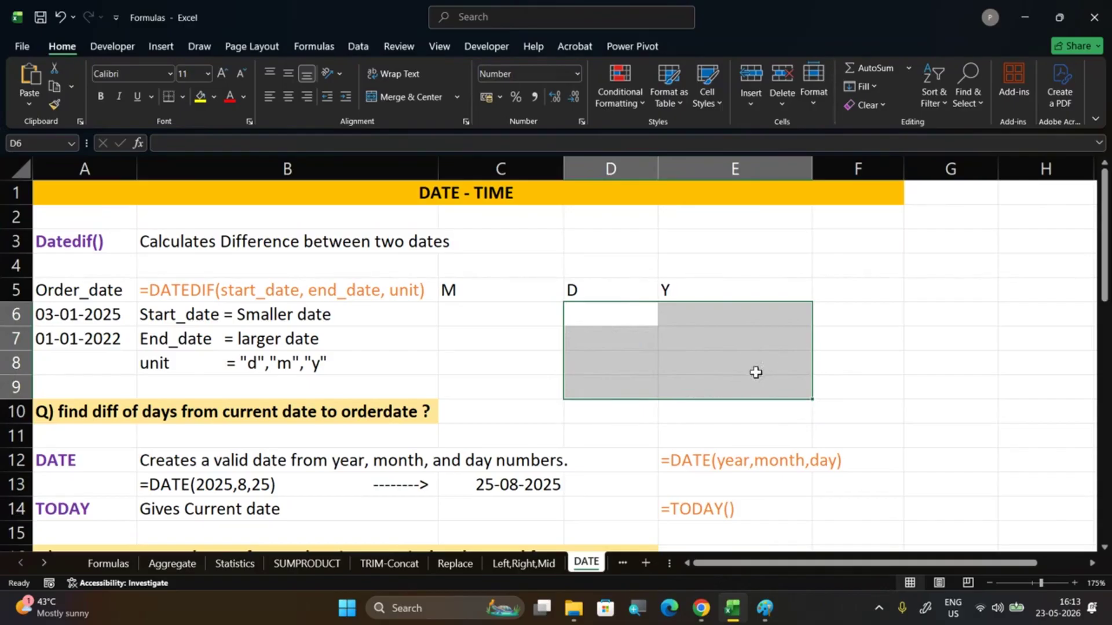
pyautogui.click(51, 462)
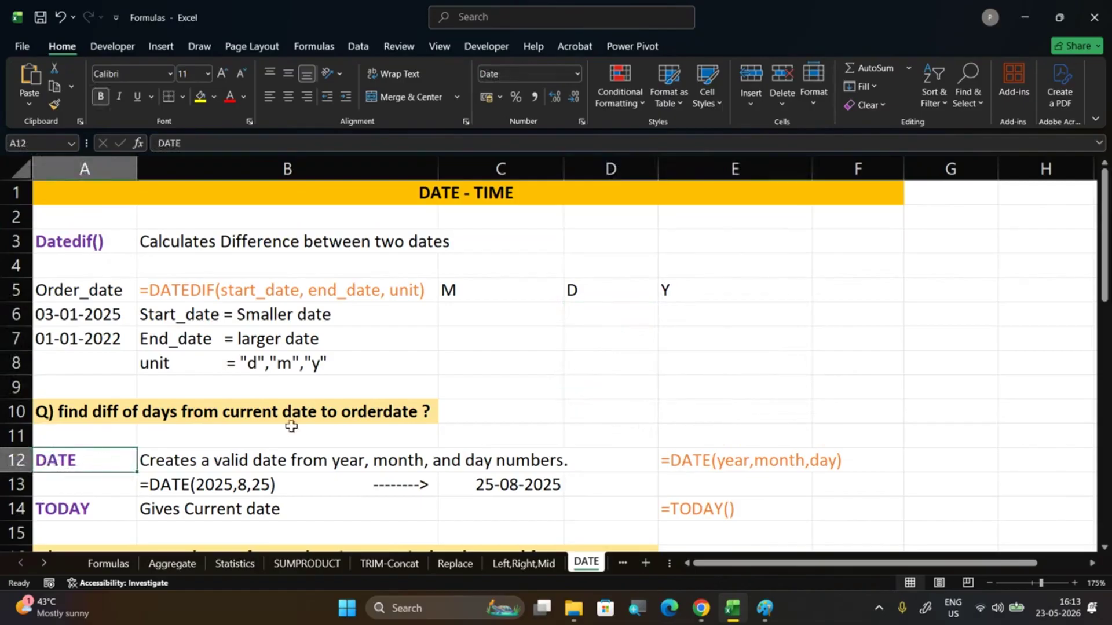
# Enter month 05 in C6, day 26 in D6 and year 2021 in E6 below the M, D and Y headings
pyautogui.click(523, 320)
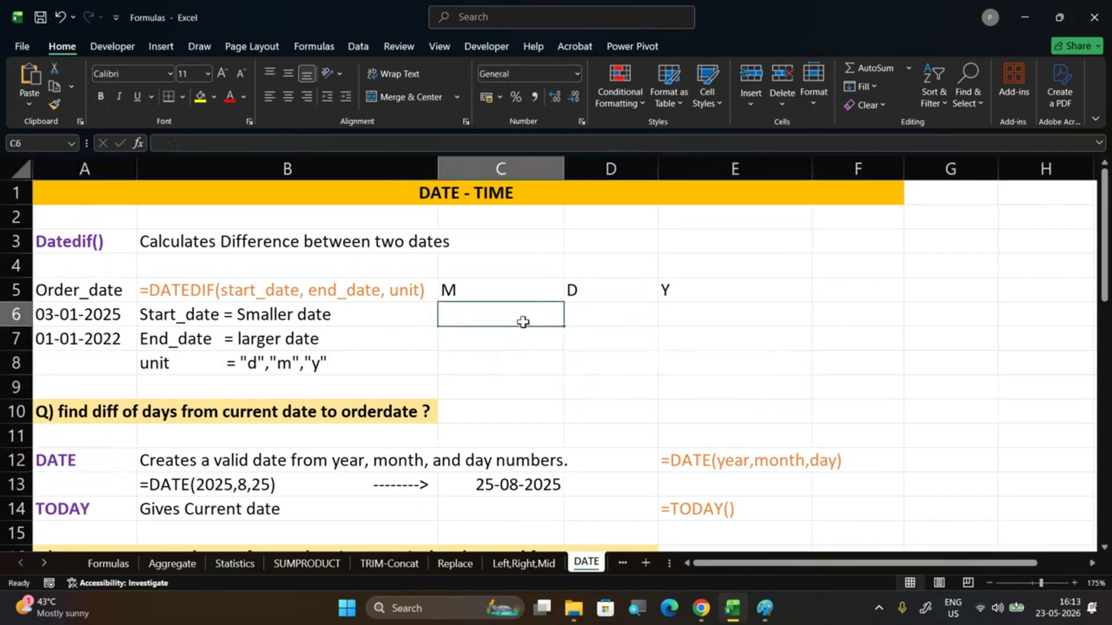
pyautogui.write('05')
pyautogui.press('Tab')
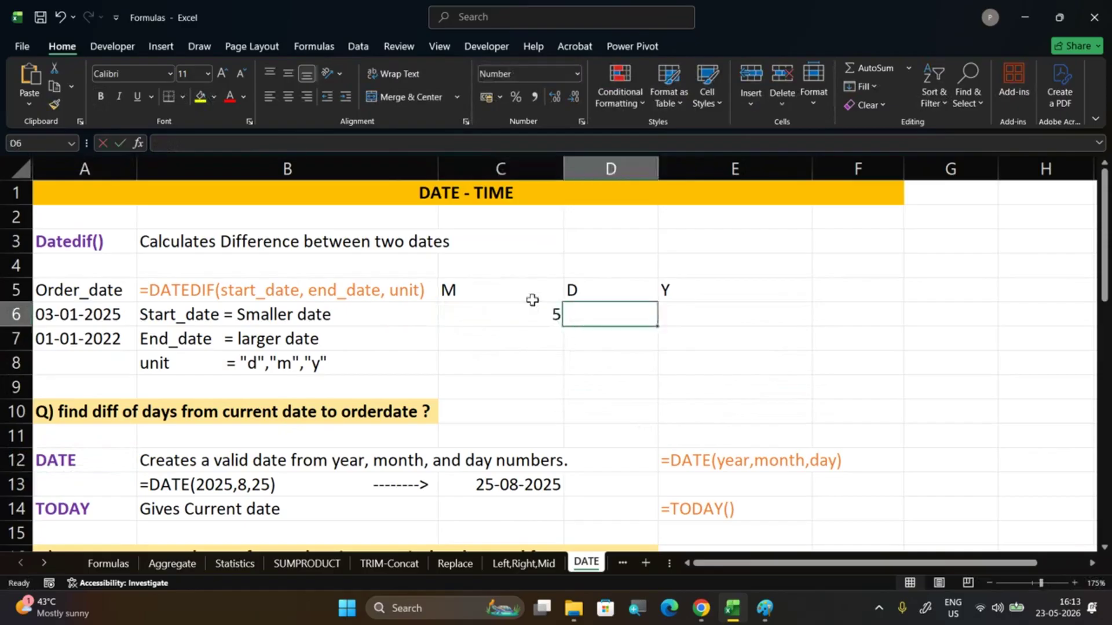
pyautogui.write('26')
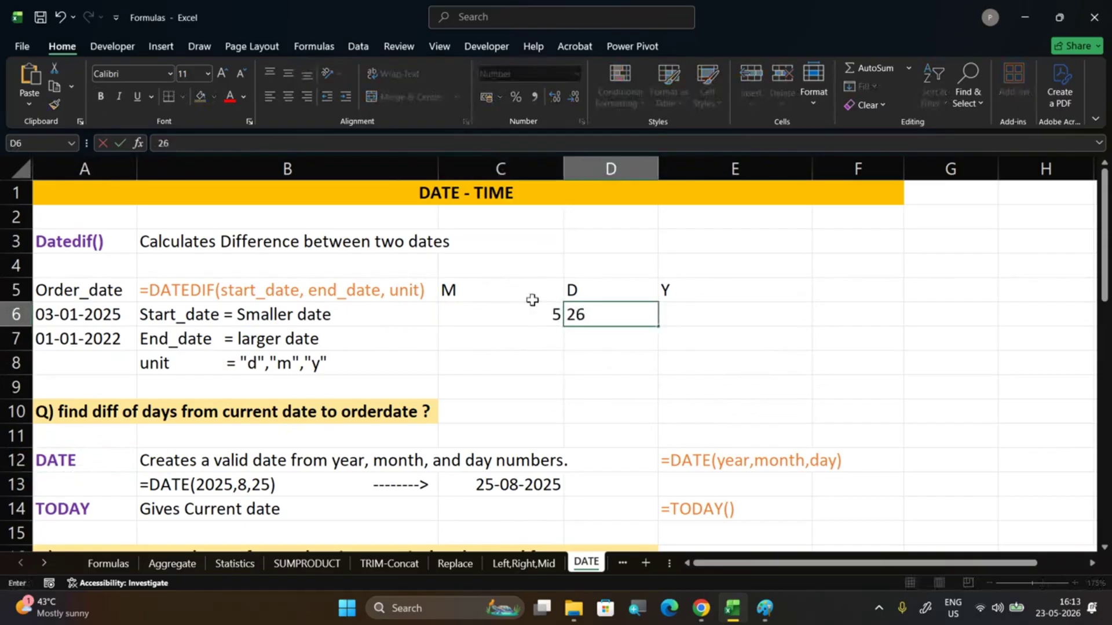
pyautogui.press('Tab')
pyautogui.write('20')
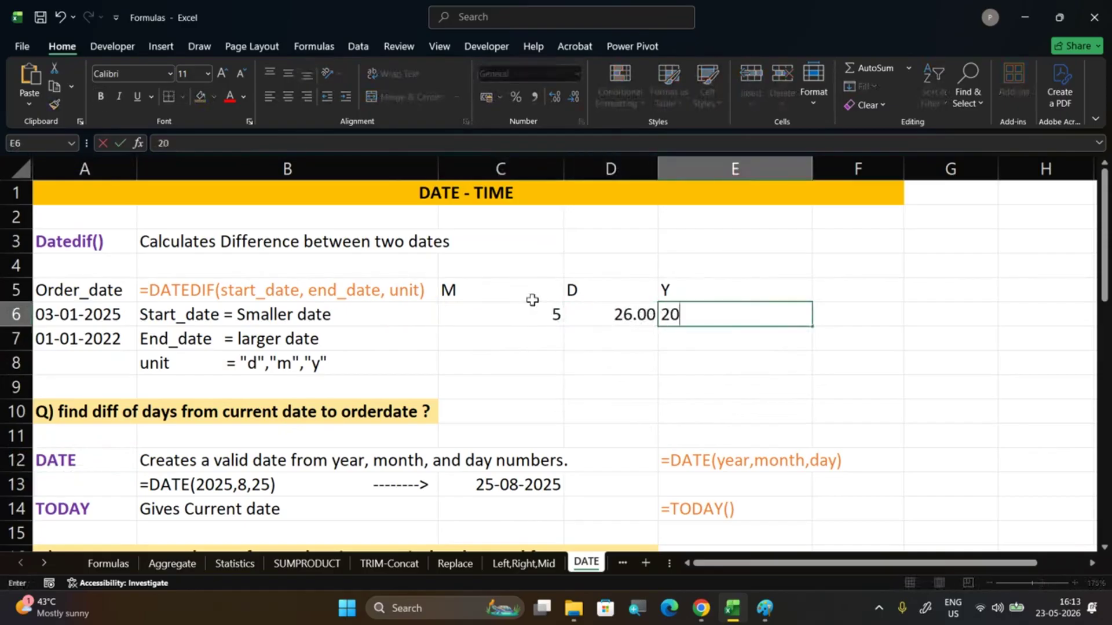
pyautogui.write('21')
pyautogui.click(562, 339)
pyautogui.click(536, 316)
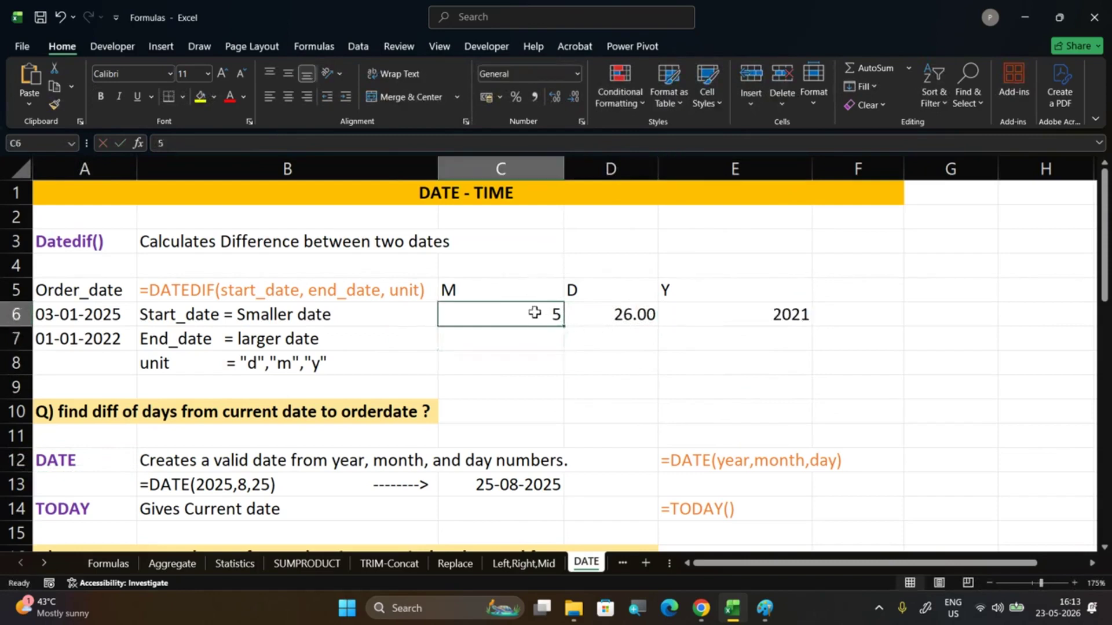
pyautogui.click(601, 315)
pyautogui.click(732, 314)
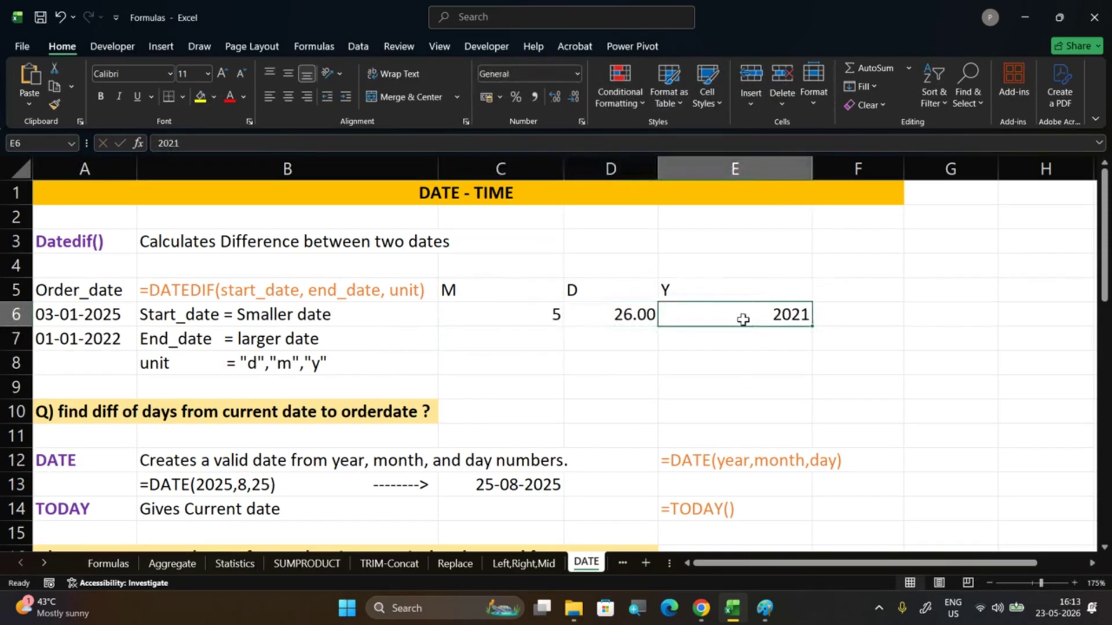
pyautogui.moveTo(556, 315); pyautogui.dragTo(675, 313)
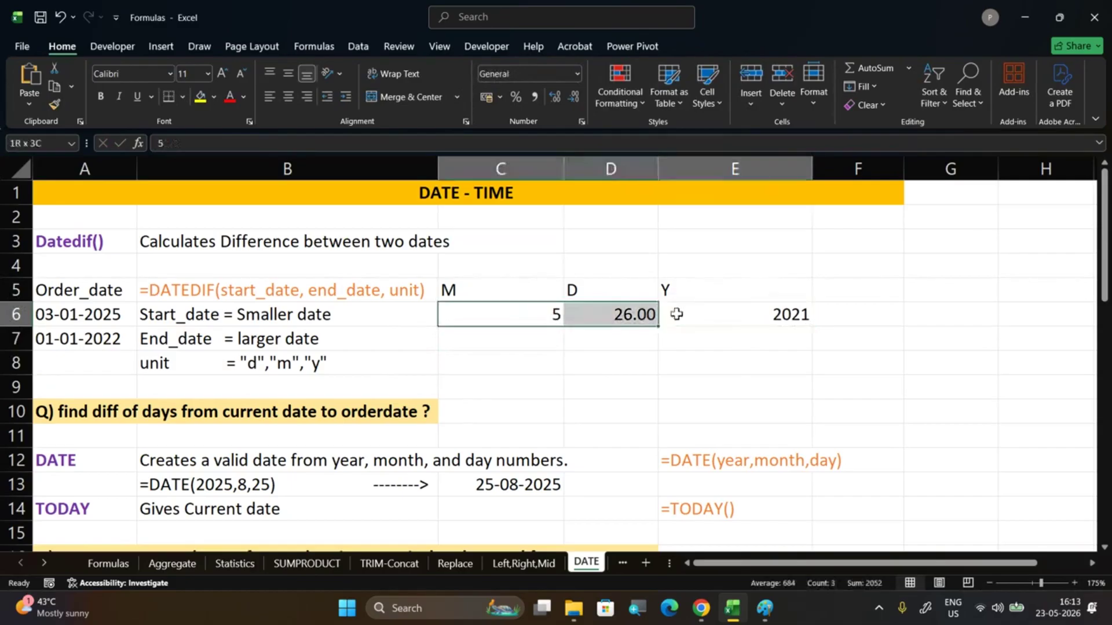
# Enter =DATE(E6,C6,D6) in cell D8 to build a date from the year, month and day cells
pyautogui.click(626, 370)
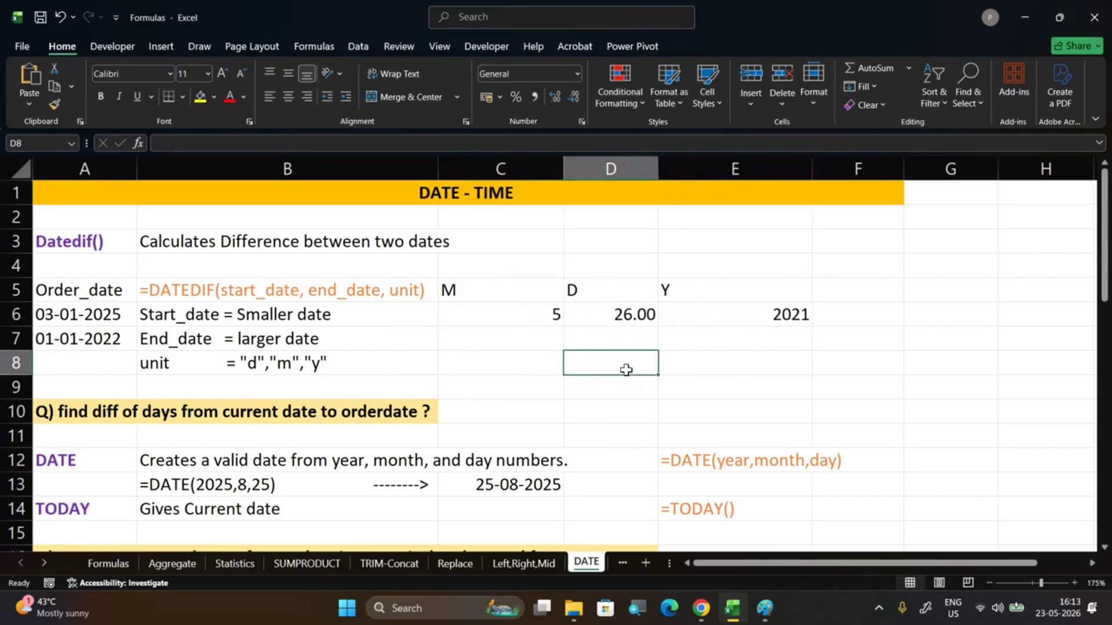
pyautogui.write('=date')
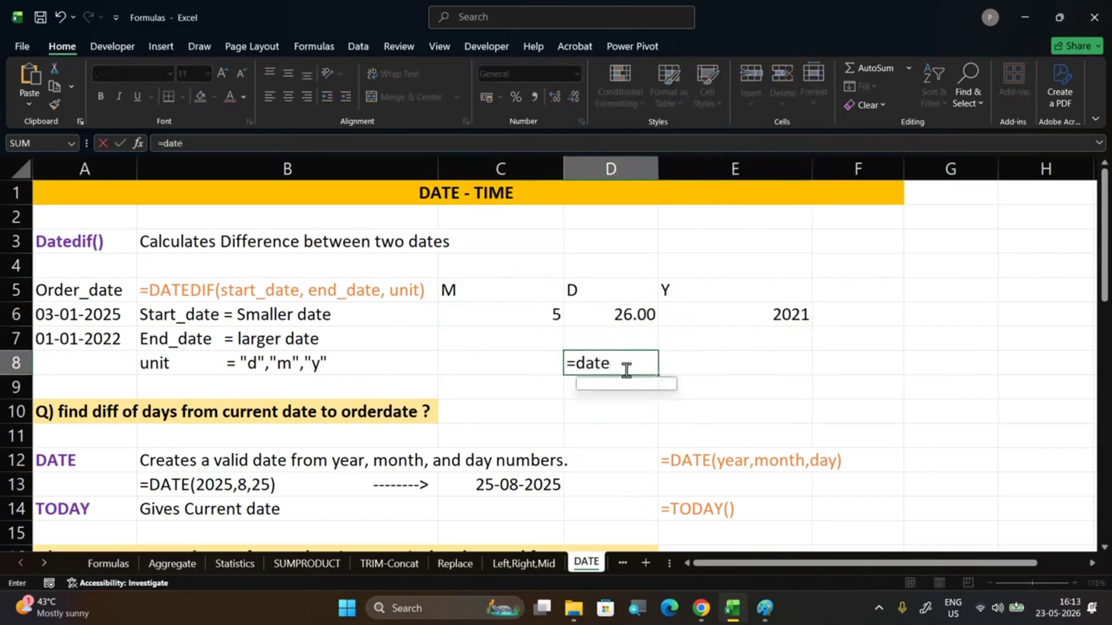
pyautogui.press('Tab')
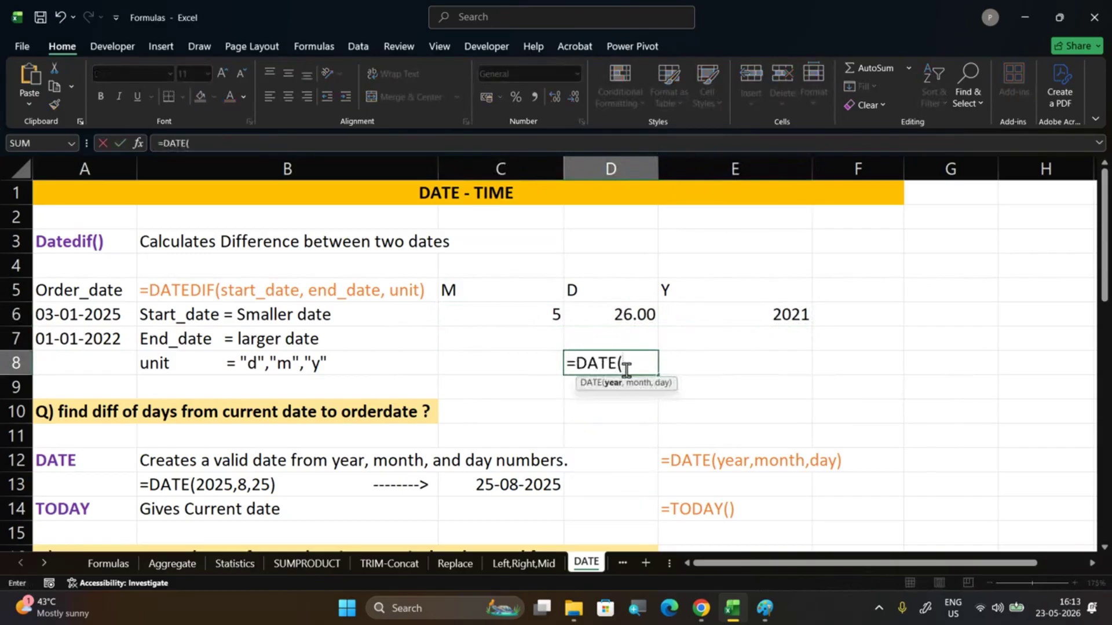
pyautogui.click(780, 313)
pyautogui.write(',')
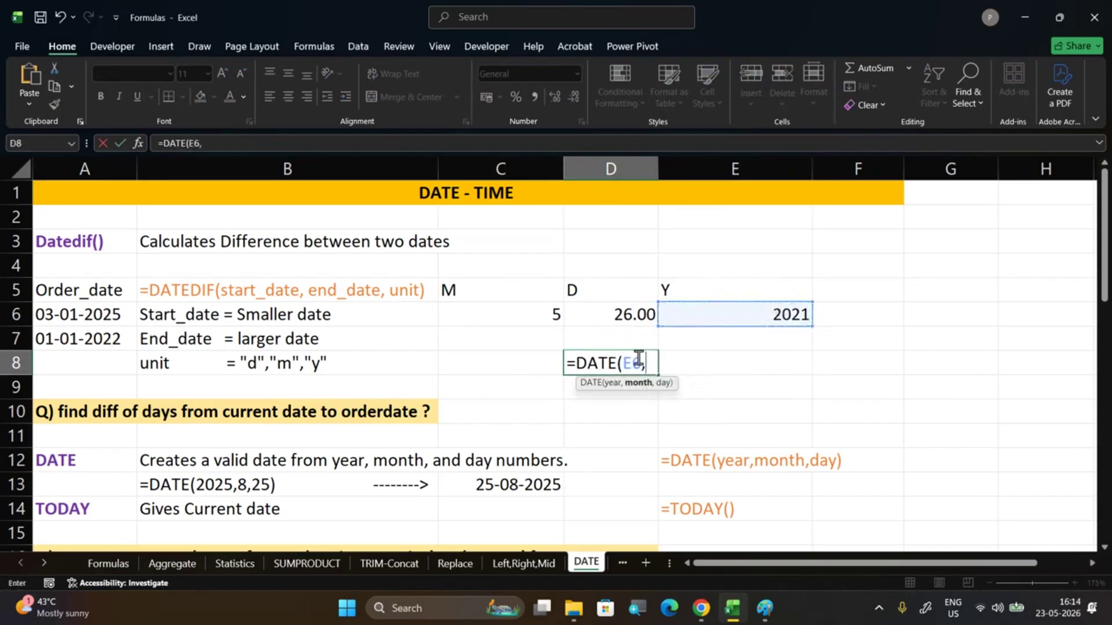
pyautogui.click(530, 316)
pyautogui.write(',')
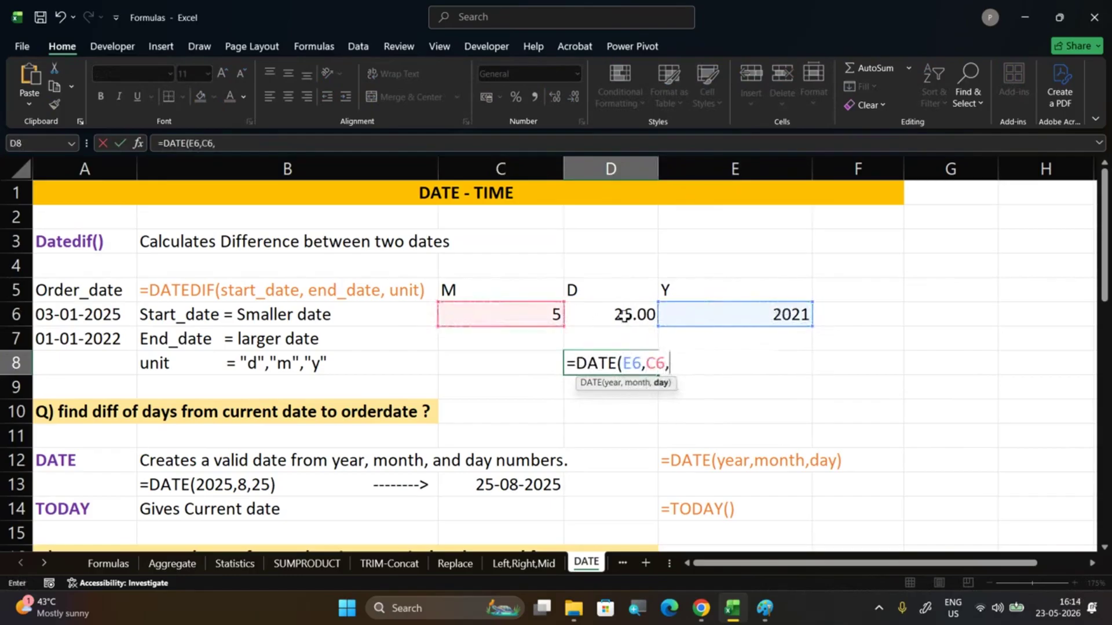
pyautogui.click(622, 315)
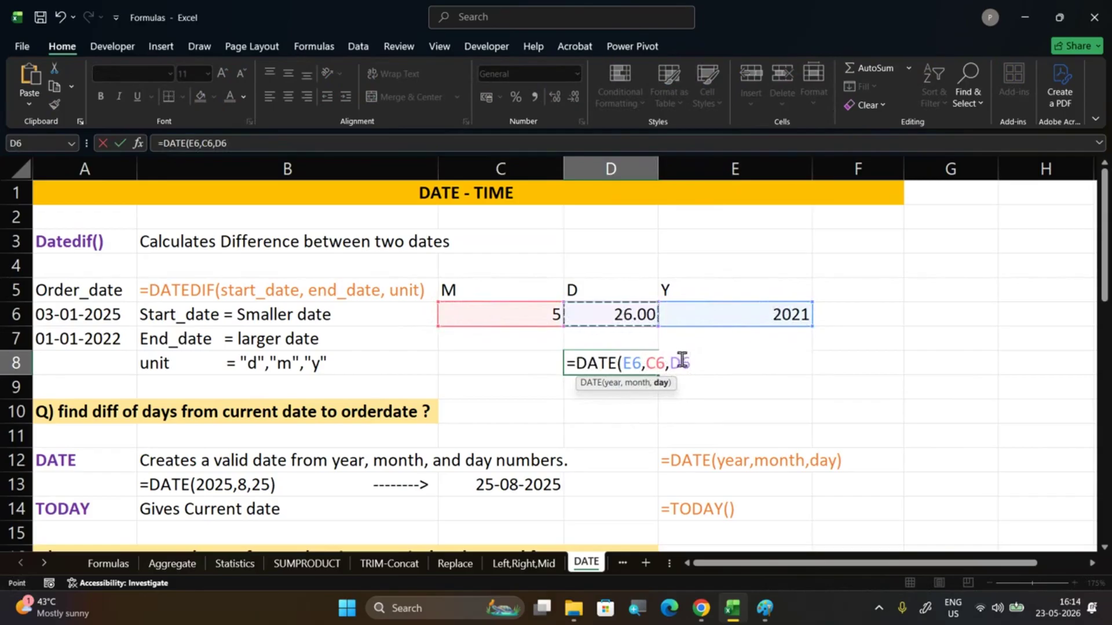
pyautogui.write(')')
pyautogui.press('Return')
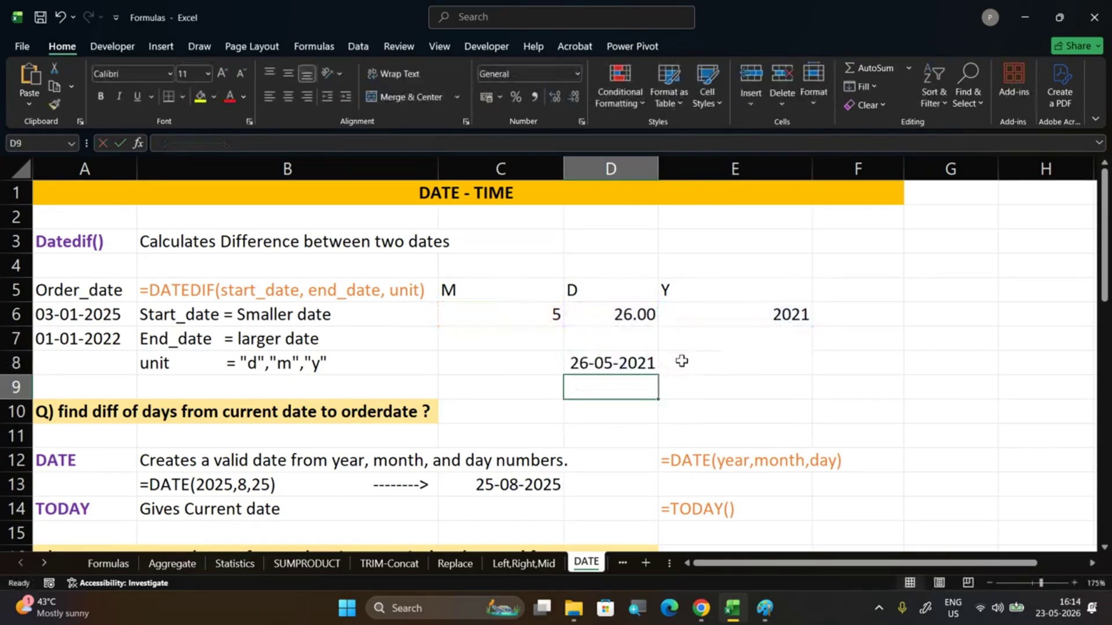
# Convert the formula in D8 to plain text so the cell displays =DATE(E6,C6,D6)
pyautogui.click(620, 362)
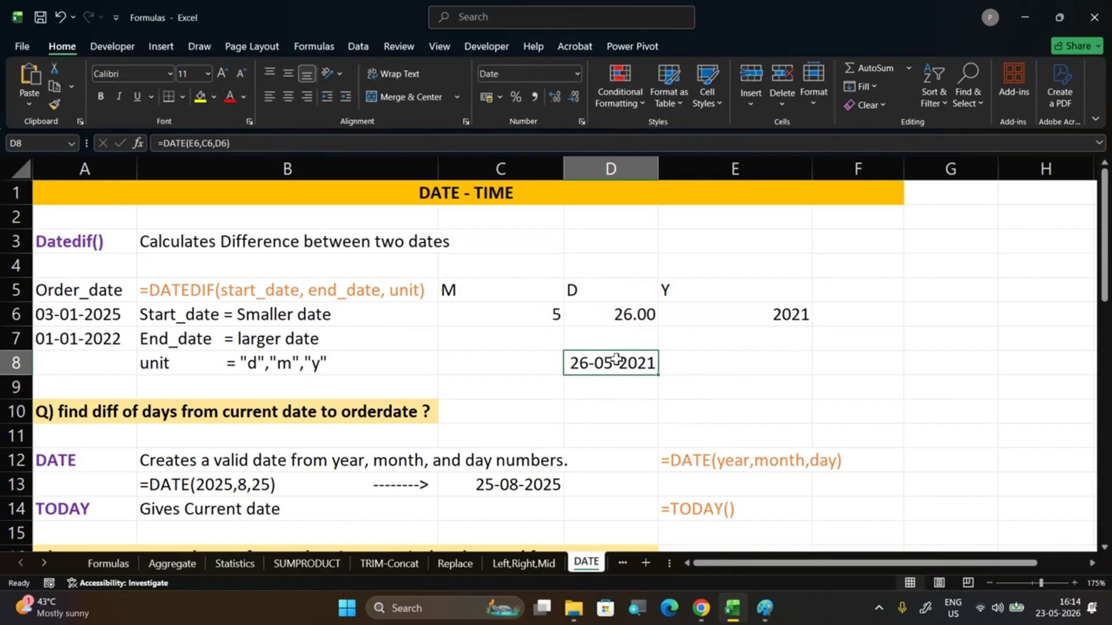
pyautogui.doubleClick(570, 366)
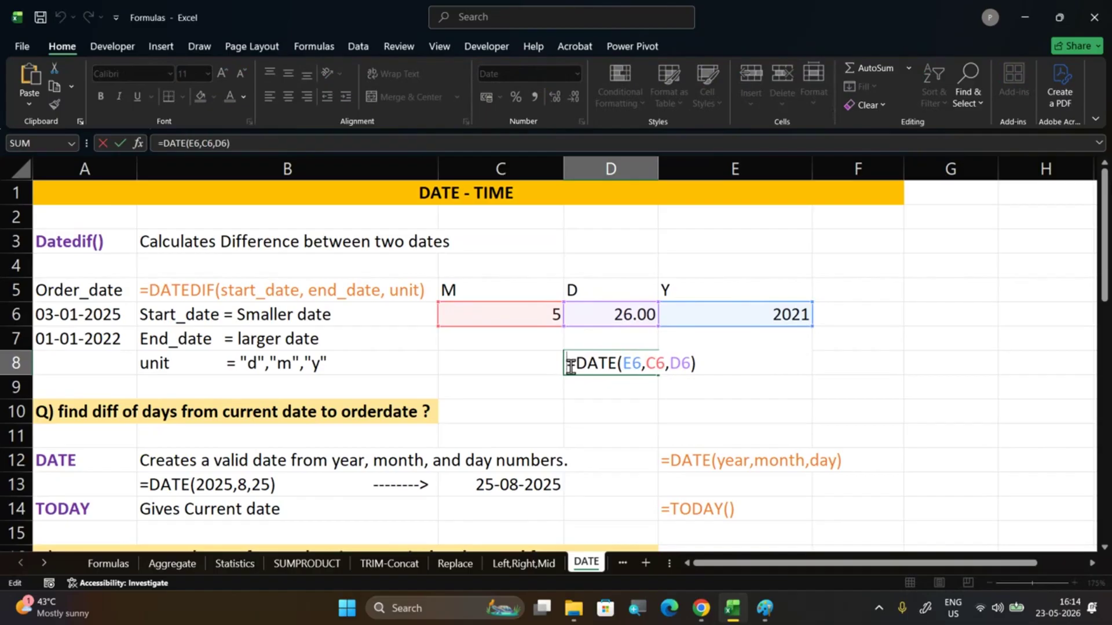
pyautogui.press('Return')
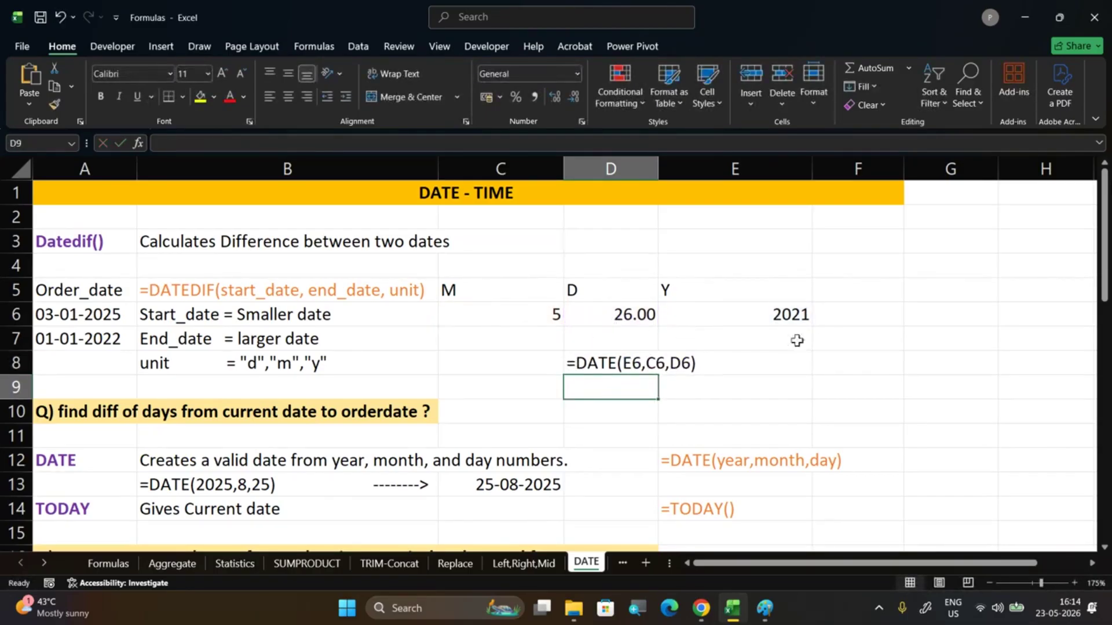
# Enter the month-first date 05-26-2023 in cell F8
pyautogui.click(867, 370)
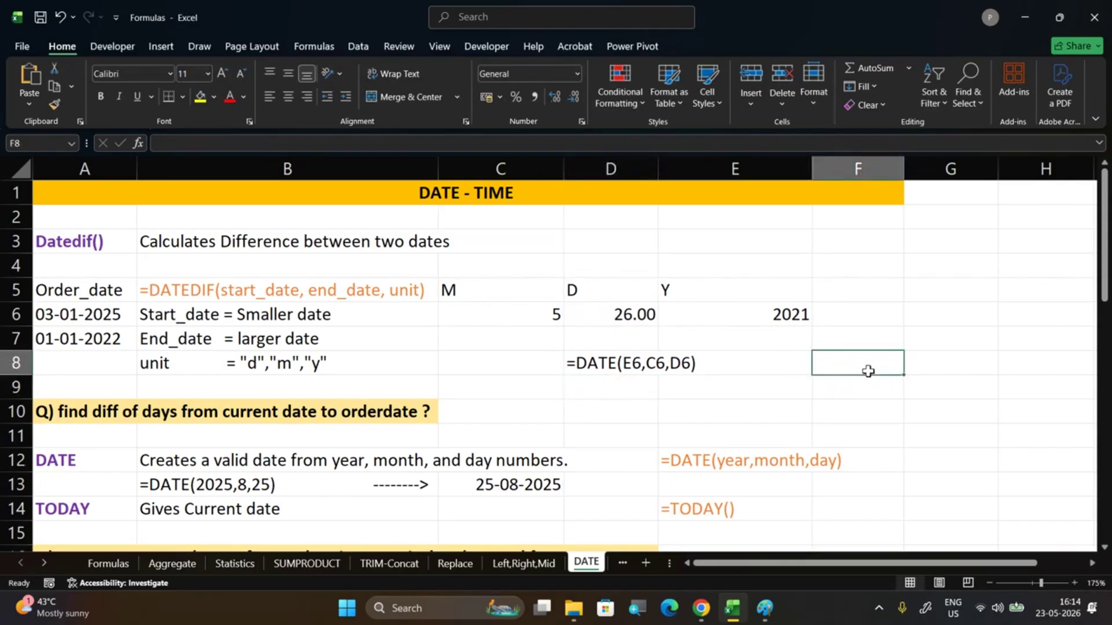
pyautogui.write('05-')
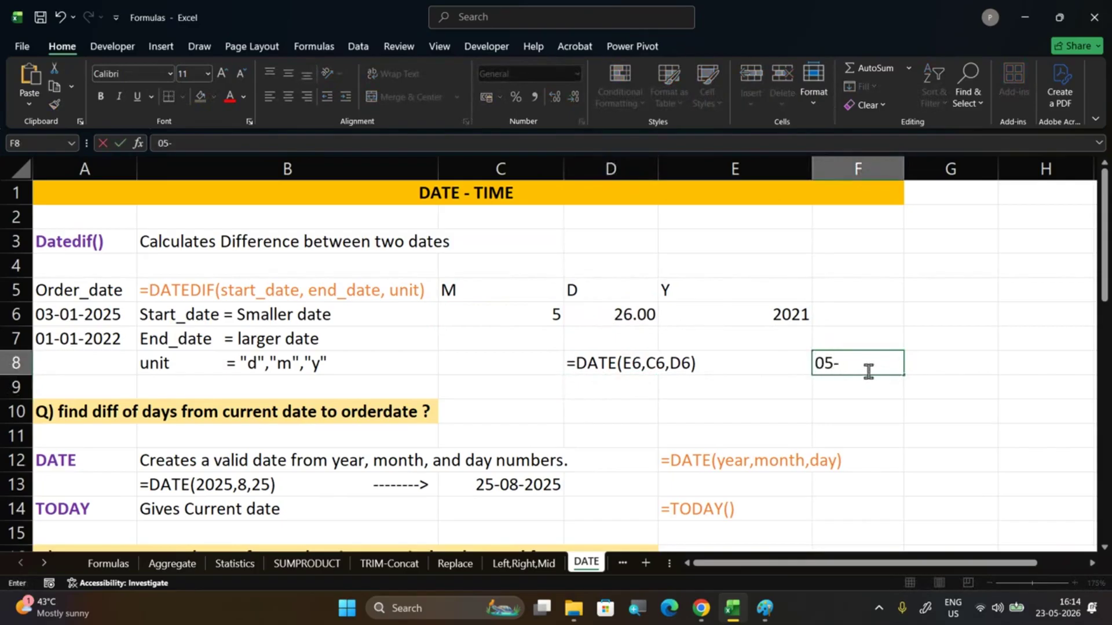
pyautogui.write('26-2023')
pyautogui.press('Return')
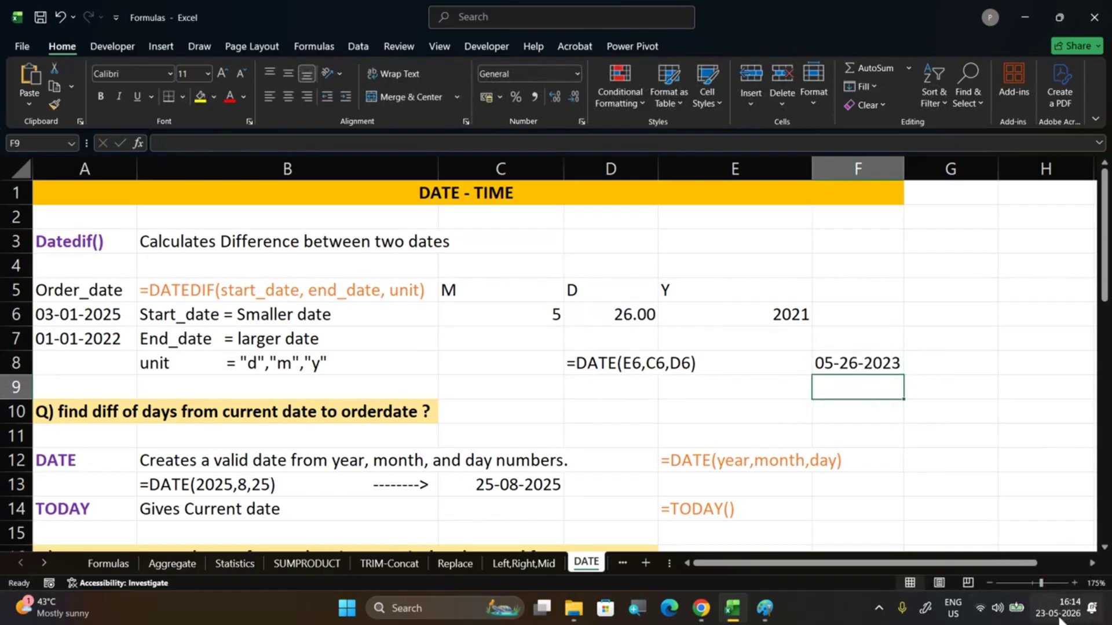
pyautogui.moveTo(1058, 621)
pyautogui.click(876, 365)
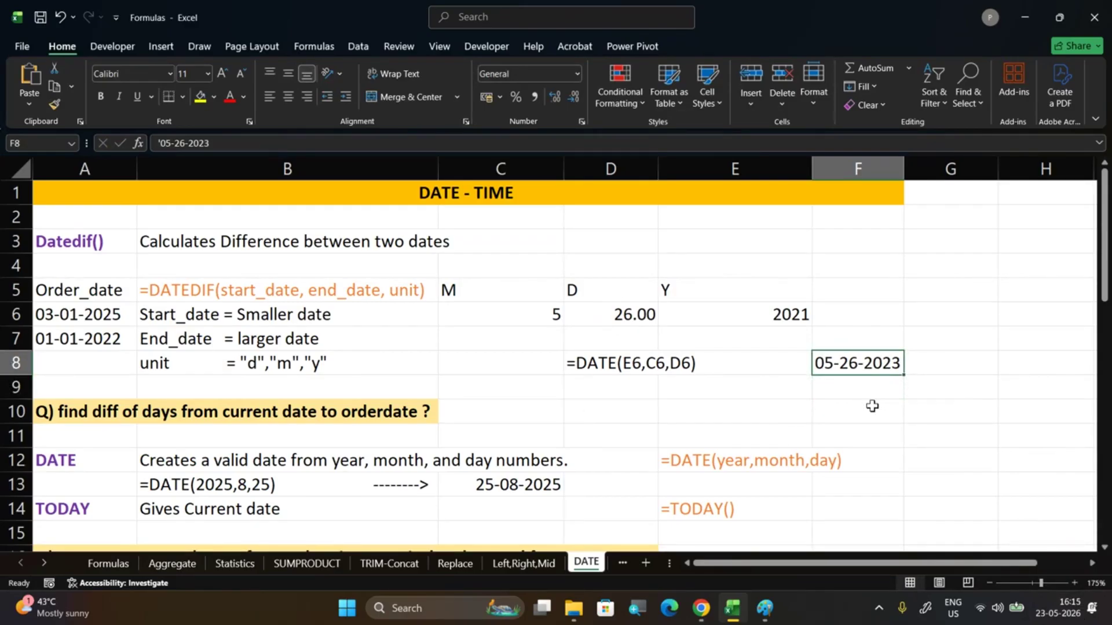
pyautogui.moveTo(881, 240); pyautogui.dragTo(917, 403)
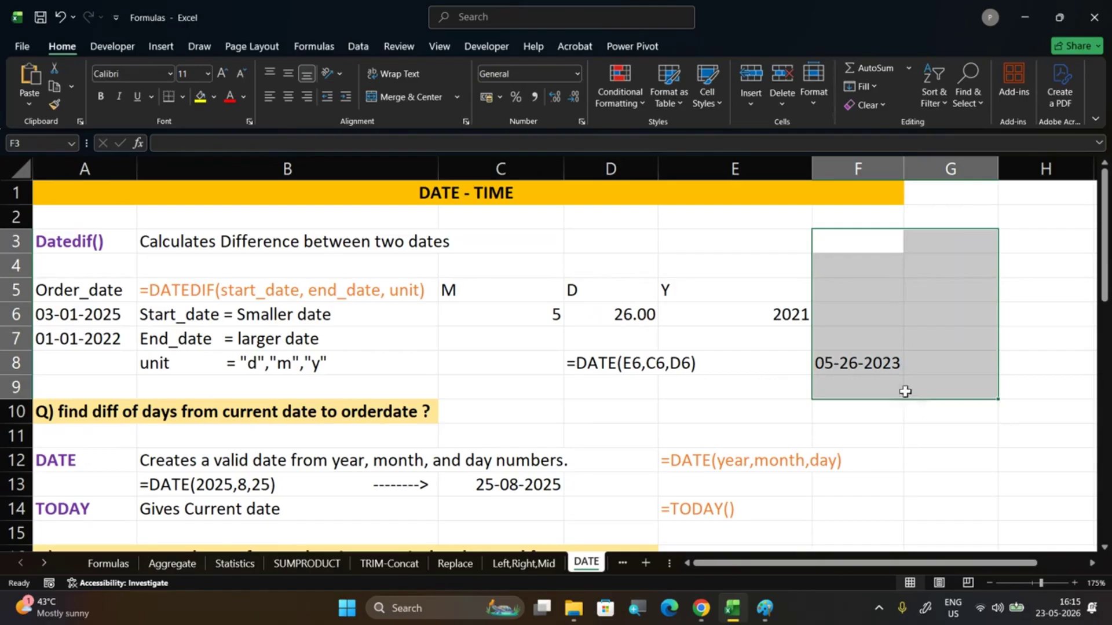
# Turn the text in D8 back into a live formula by removing its leading apostrophe
pyautogui.click(615, 361)
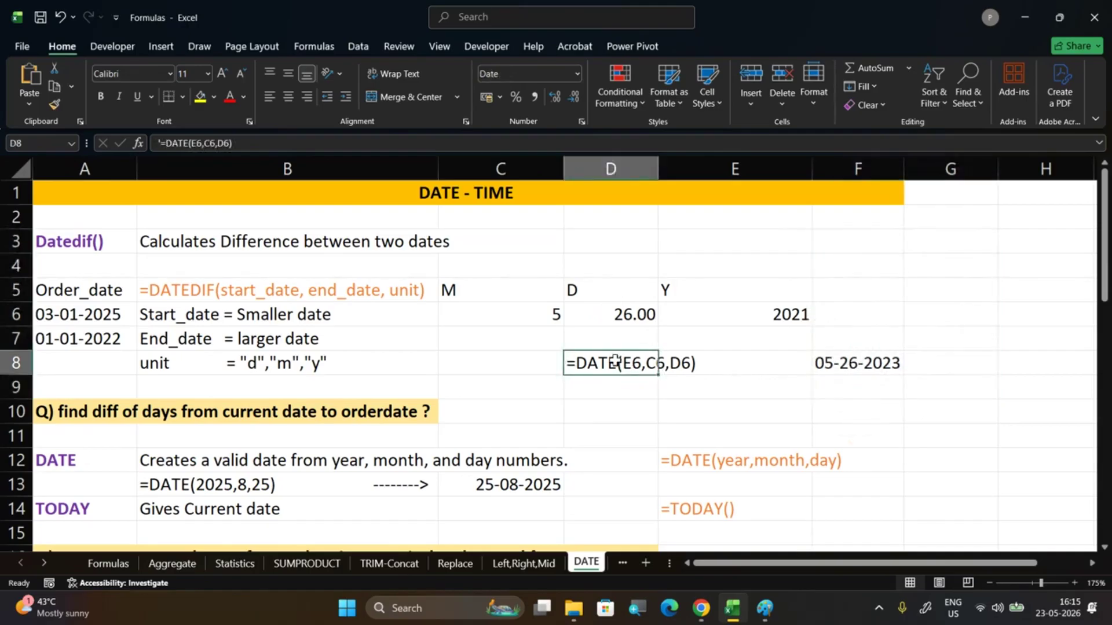
pyautogui.doubleClick(585, 360)
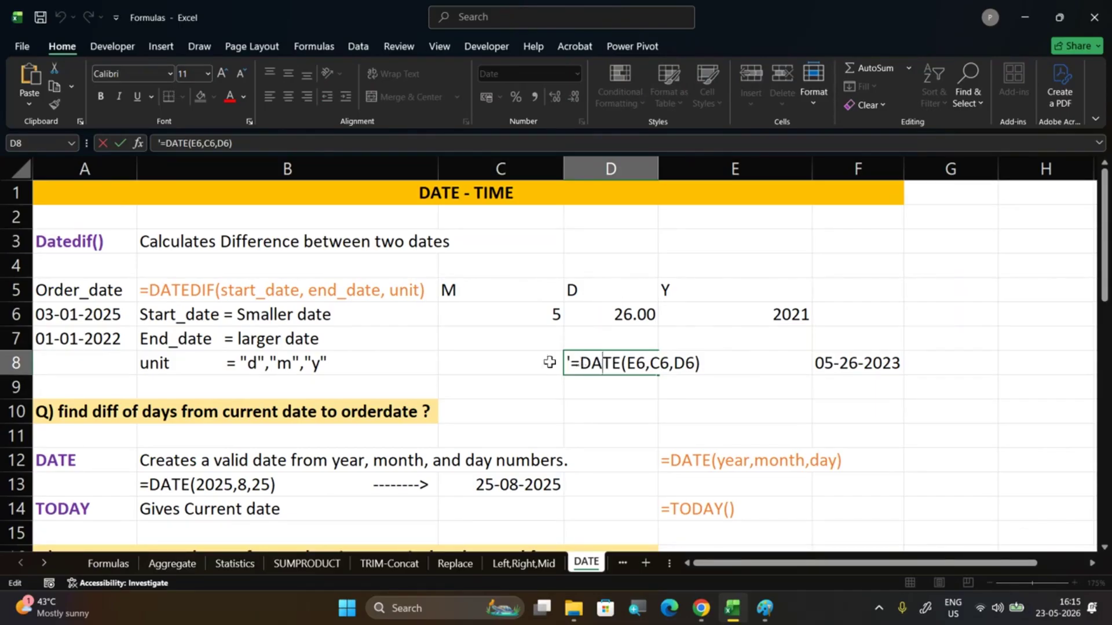
pyautogui.moveTo(572, 363); pyautogui.dragTo(700, 364)
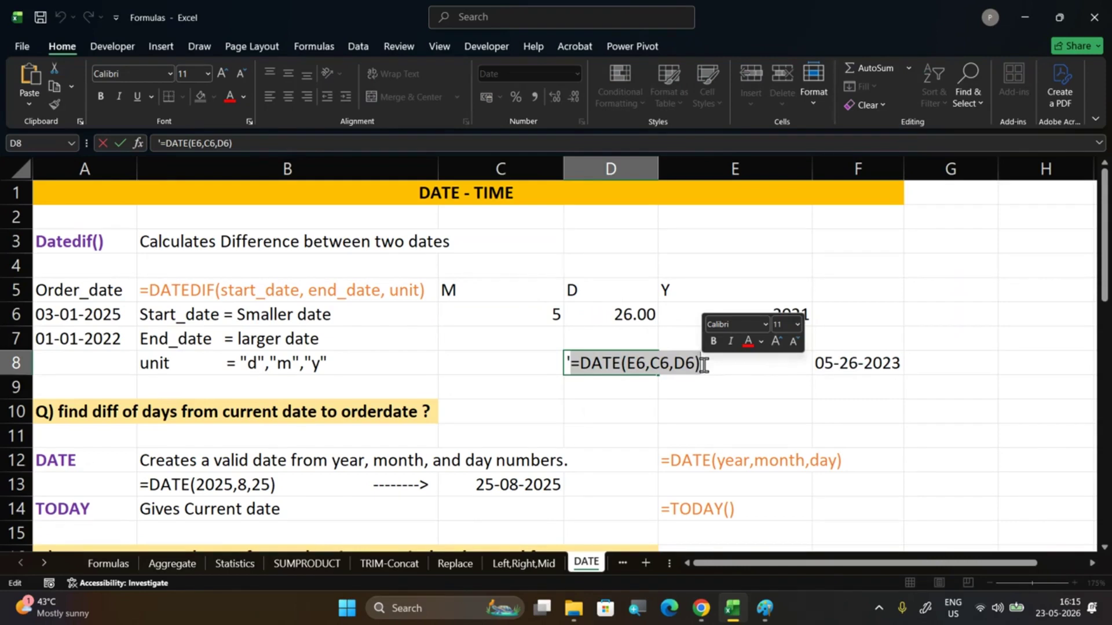
pyautogui.click(612, 363)
pyautogui.click(573, 363)
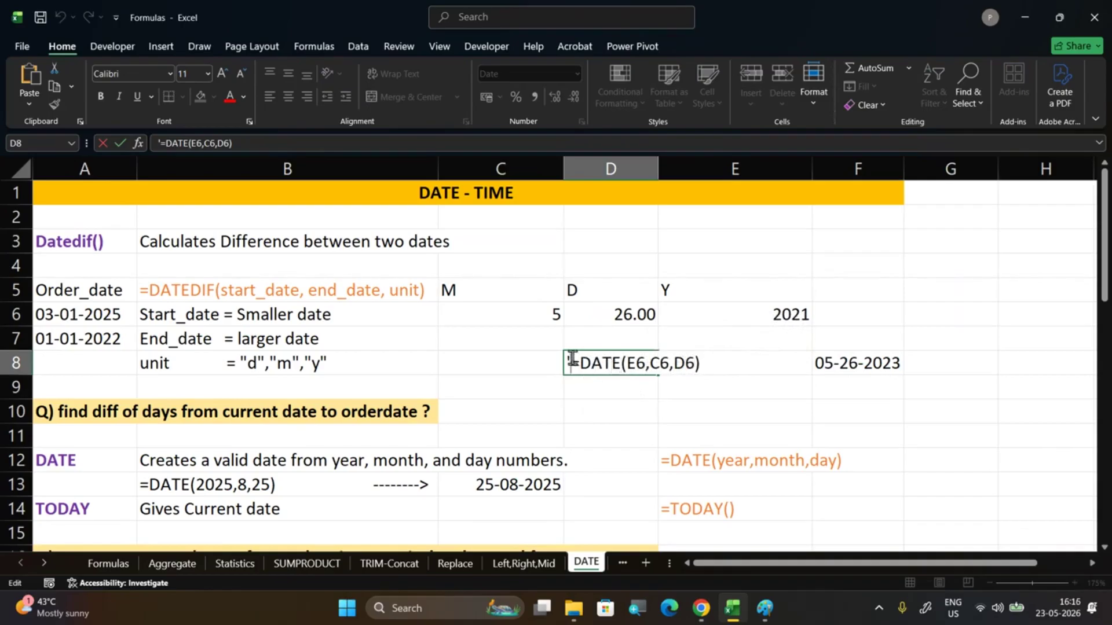
pyautogui.press('BackSpace')
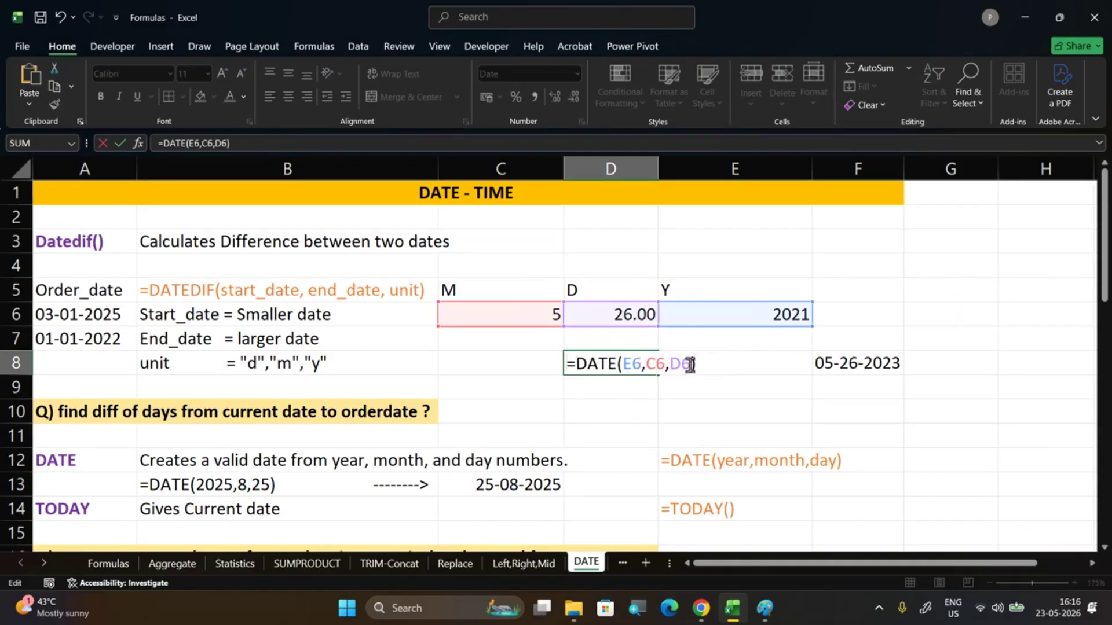
# Rebuild the DATE arguments in D8 with E6 as year, C6 as month and D6 as day
pyautogui.moveTo(690, 364); pyautogui.dragTo(627, 362)
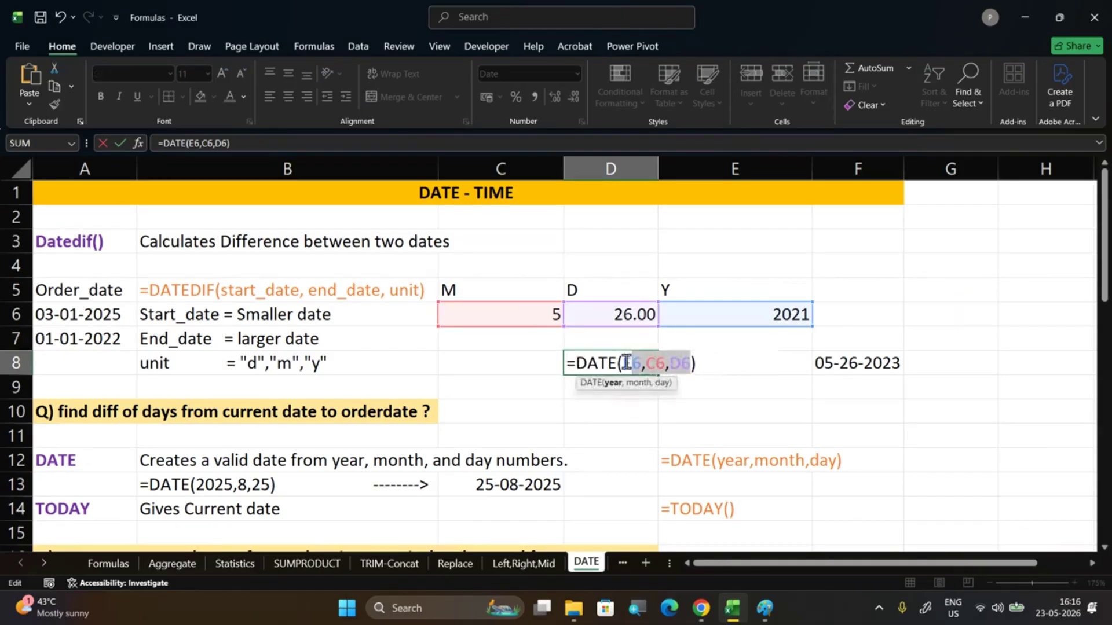
pyautogui.press('BackSpace')
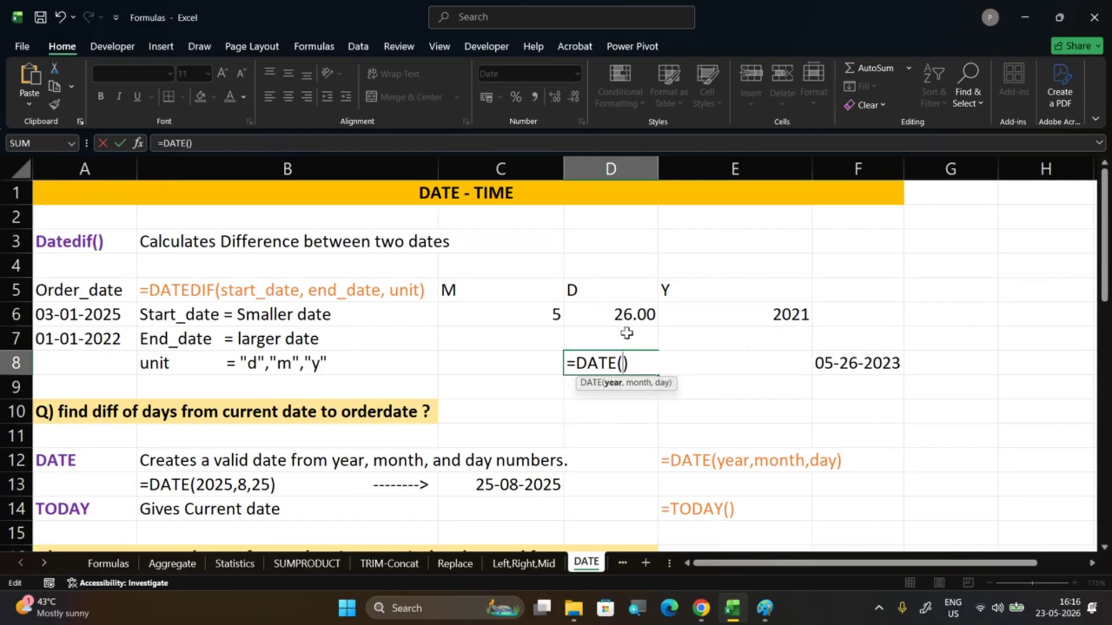
pyautogui.click(742, 313)
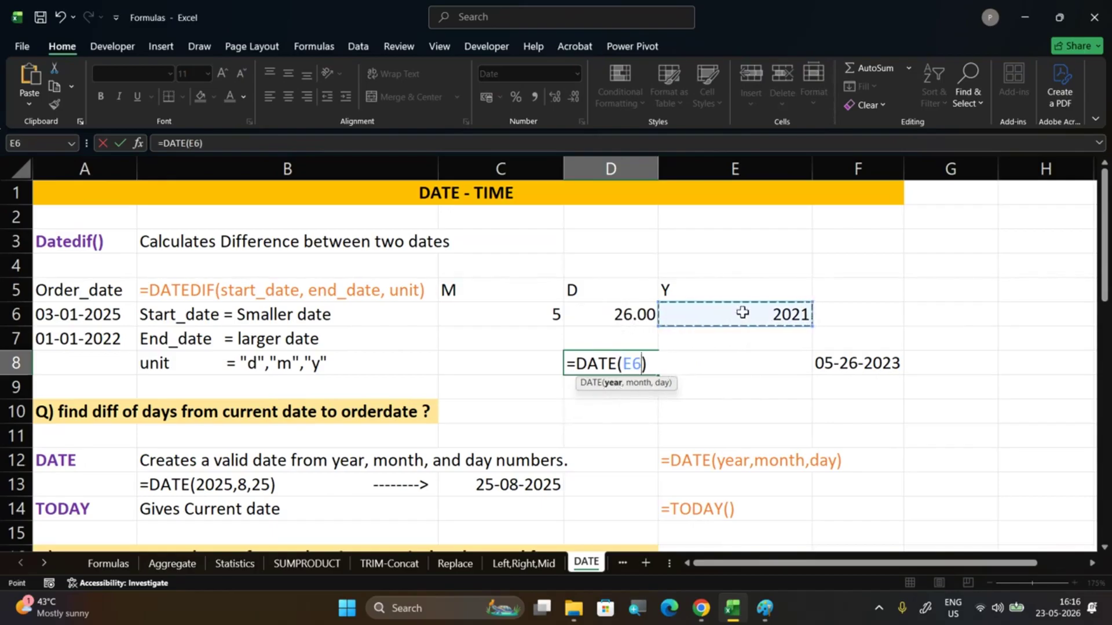
pyautogui.write(',')
pyautogui.click(538, 317)
pyautogui.write(',')
pyautogui.click(600, 321)
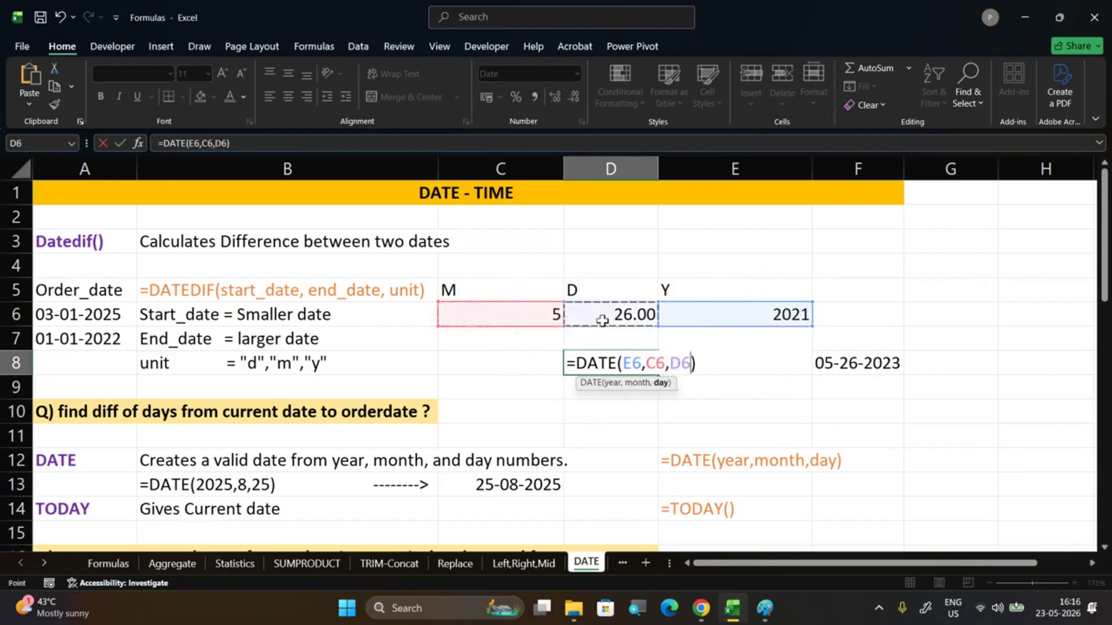
pyautogui.press('Return')
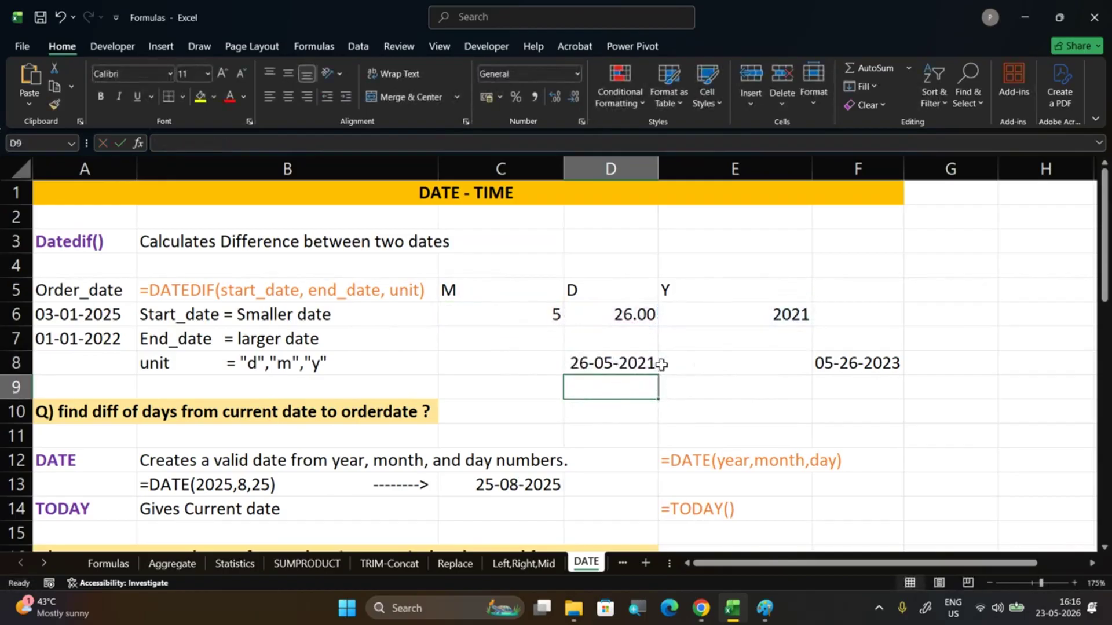
# Examine the cell references used by the DATE formula in D8
pyautogui.click(628, 359)
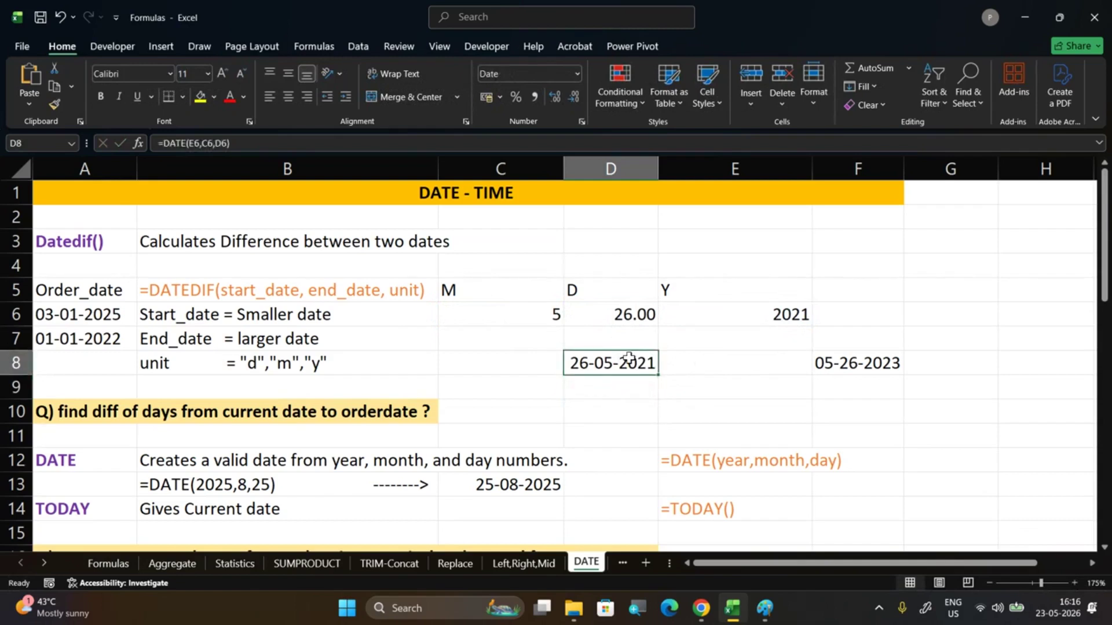
pyautogui.doubleClick(629, 358)
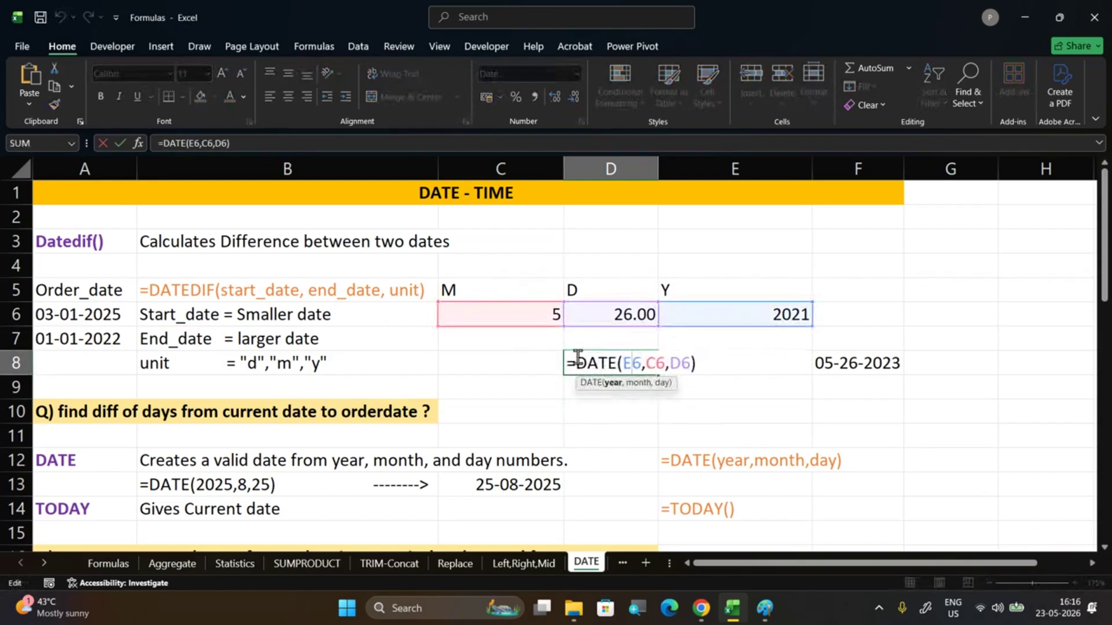
pyautogui.click(609, 360)
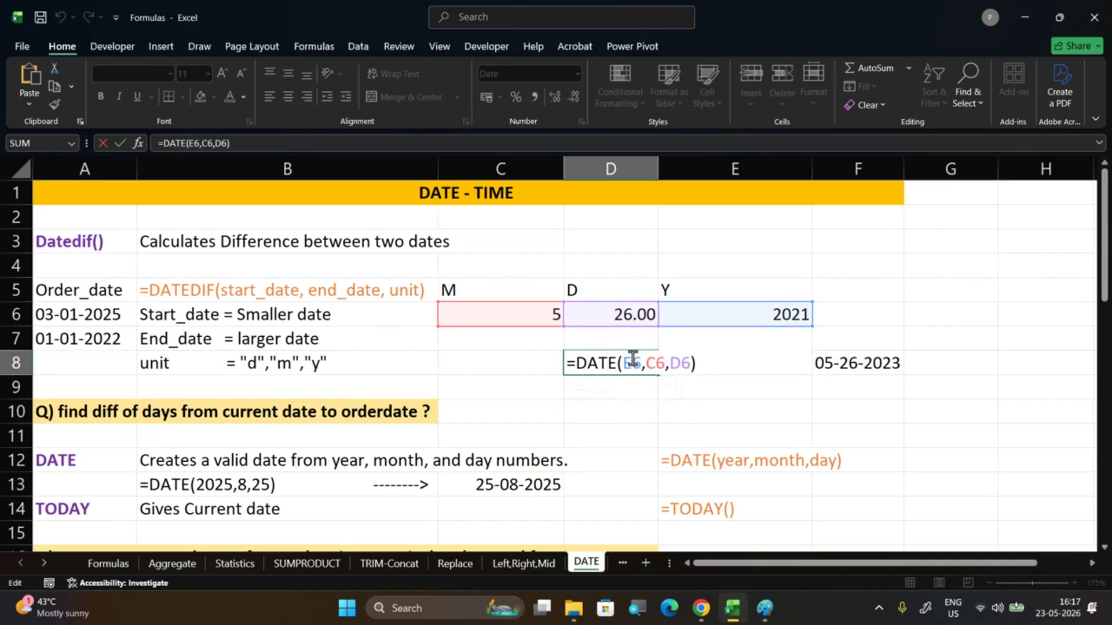
pyautogui.press('Return')
# Clear the contents of the range C6:F9
pyautogui.moveTo(530, 320); pyautogui.dragTo(876, 383)
pyautogui.press('Delete')
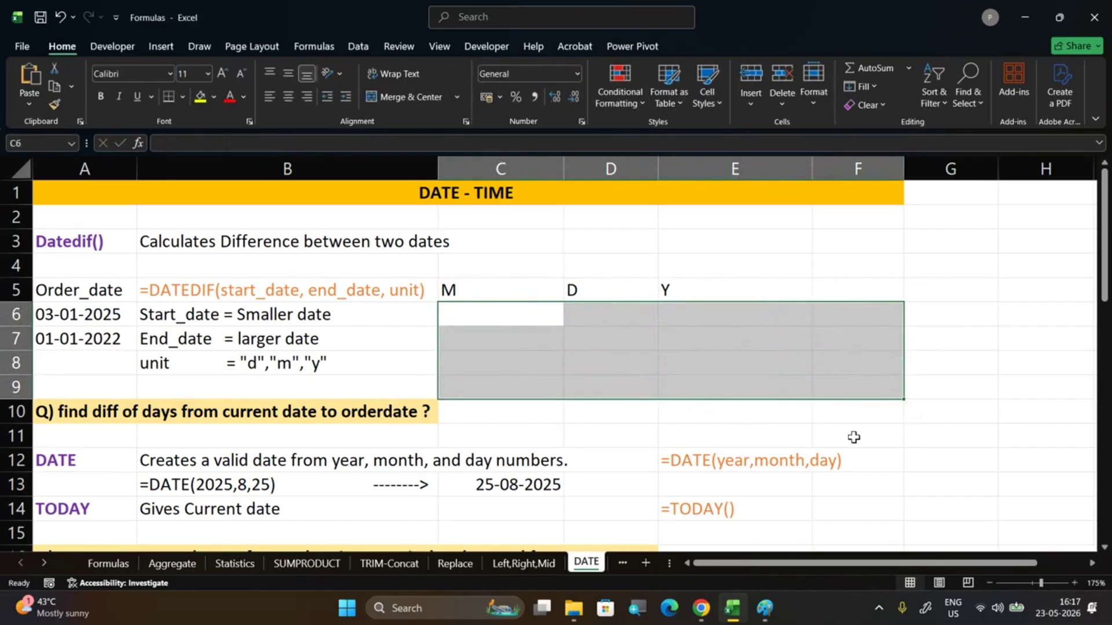
pyautogui.scroll(-1, 850, 438)
pyautogui.scroll(1, 782, 450)
# Try widening column A to fit the whole question in A10, and undo the width change
pyautogui.click(486, 486)
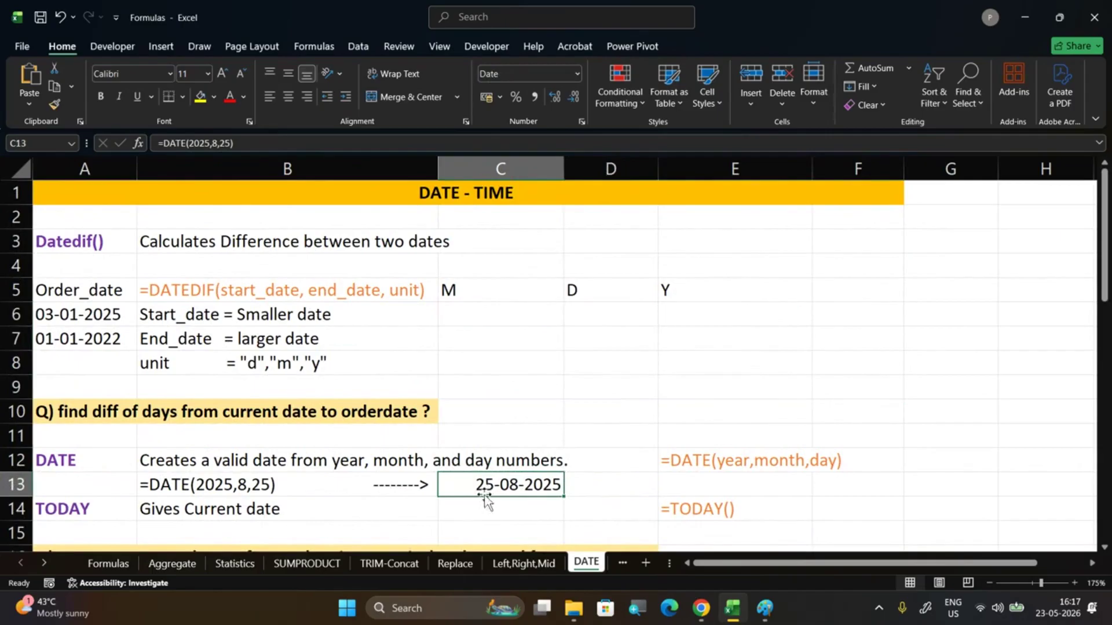
pyautogui.click(68, 412)
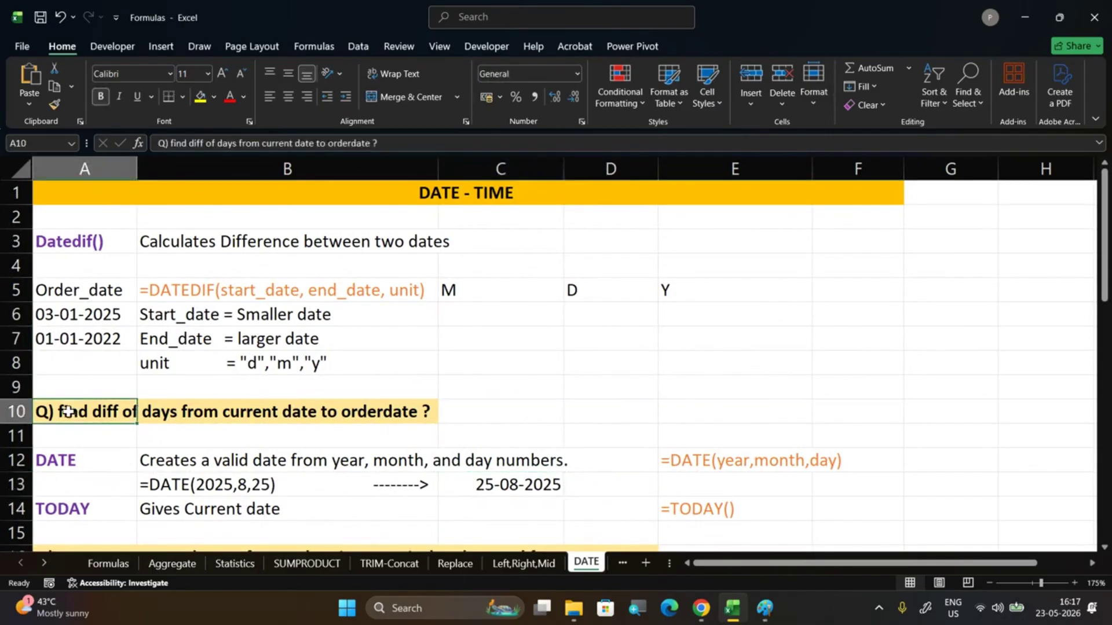
pyautogui.click(79, 439)
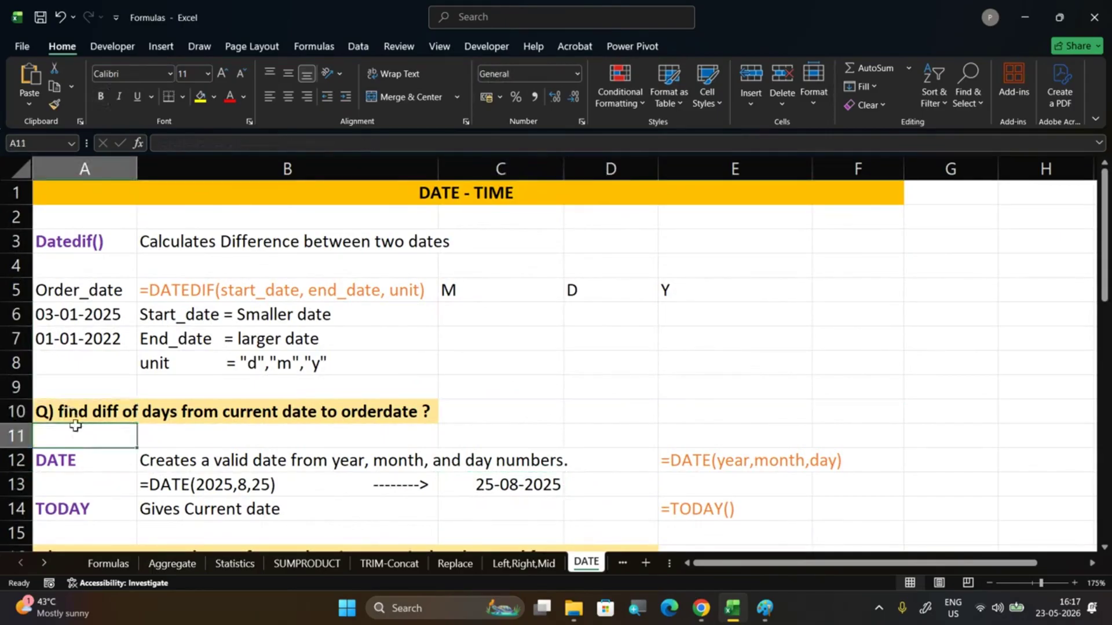
pyautogui.doubleClick(137, 200)
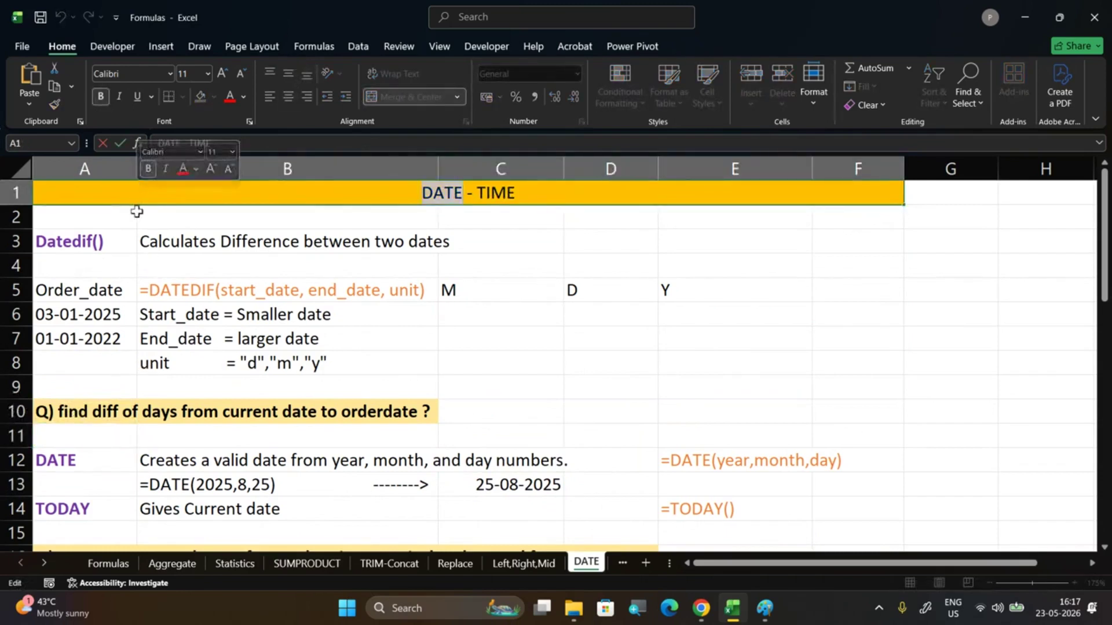
pyautogui.click(138, 216)
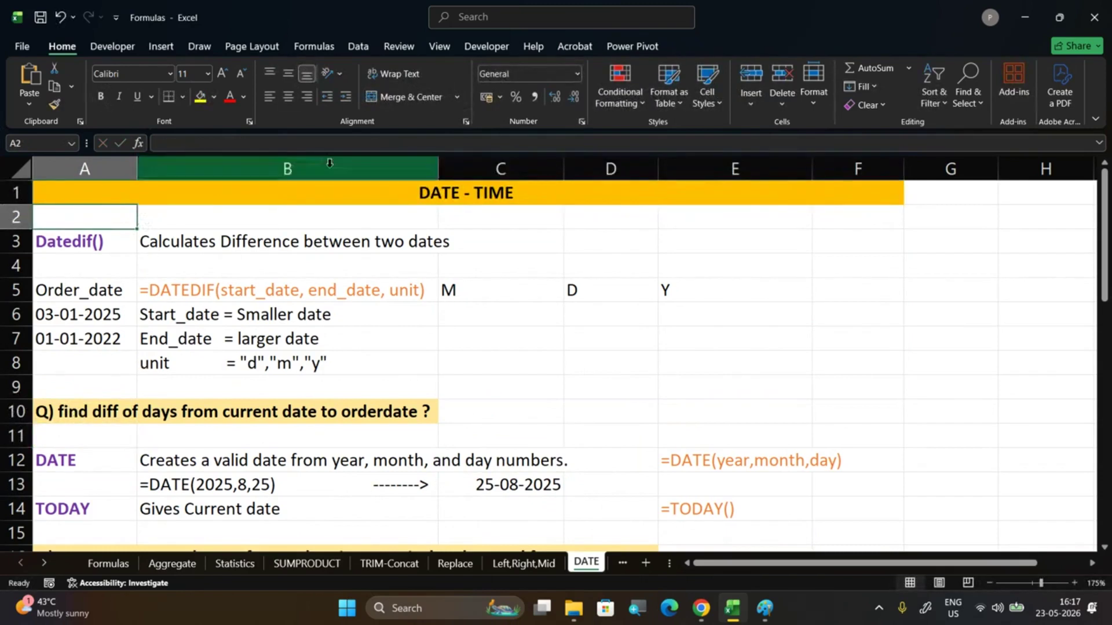
pyautogui.click(136, 400)
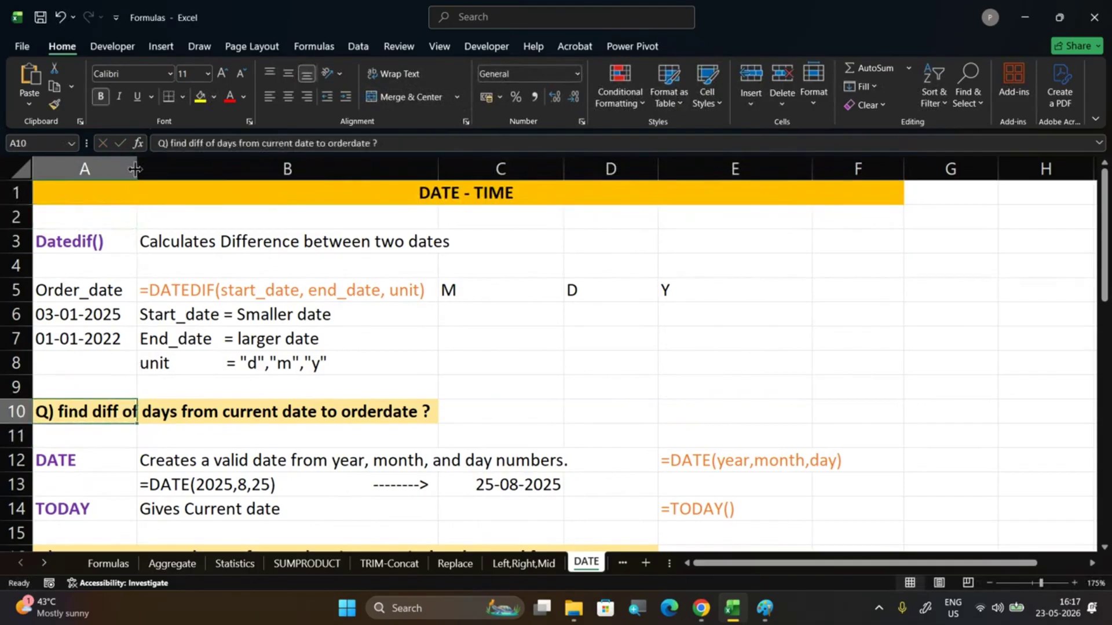
pyautogui.moveTo(136, 169); pyautogui.dragTo(732, 169)
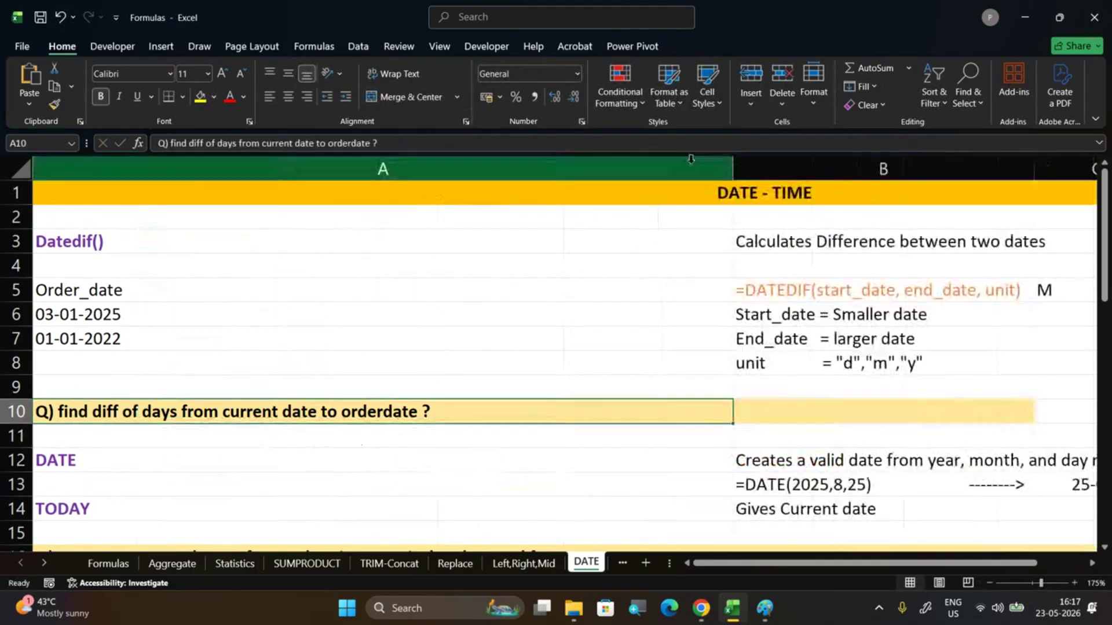
pyautogui.hotkey('ctrl', 'z')
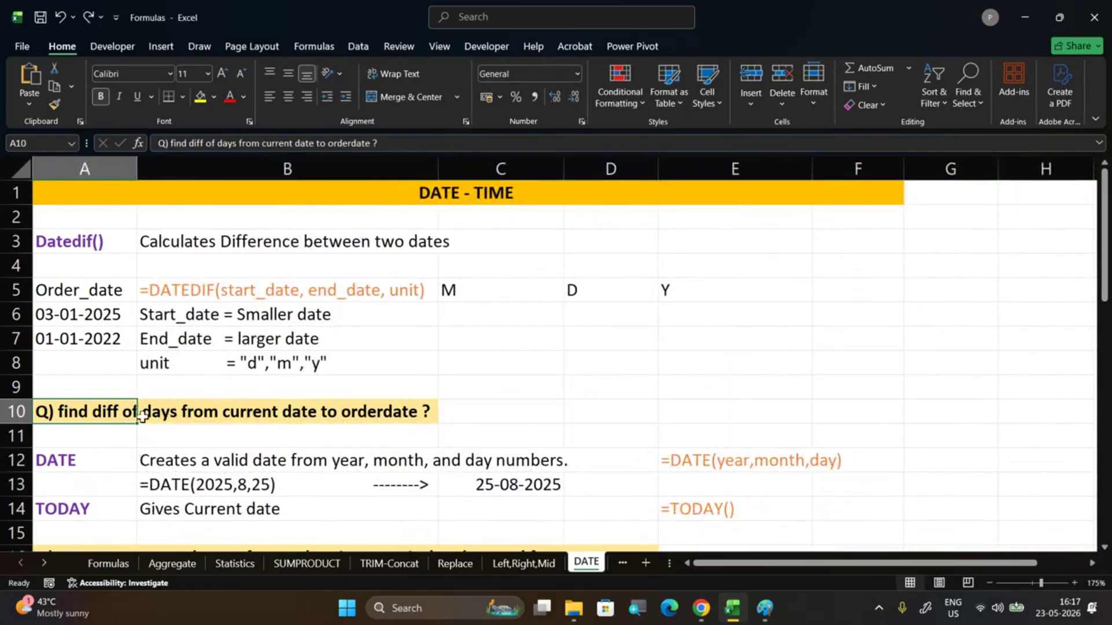
pyautogui.click(222, 412)
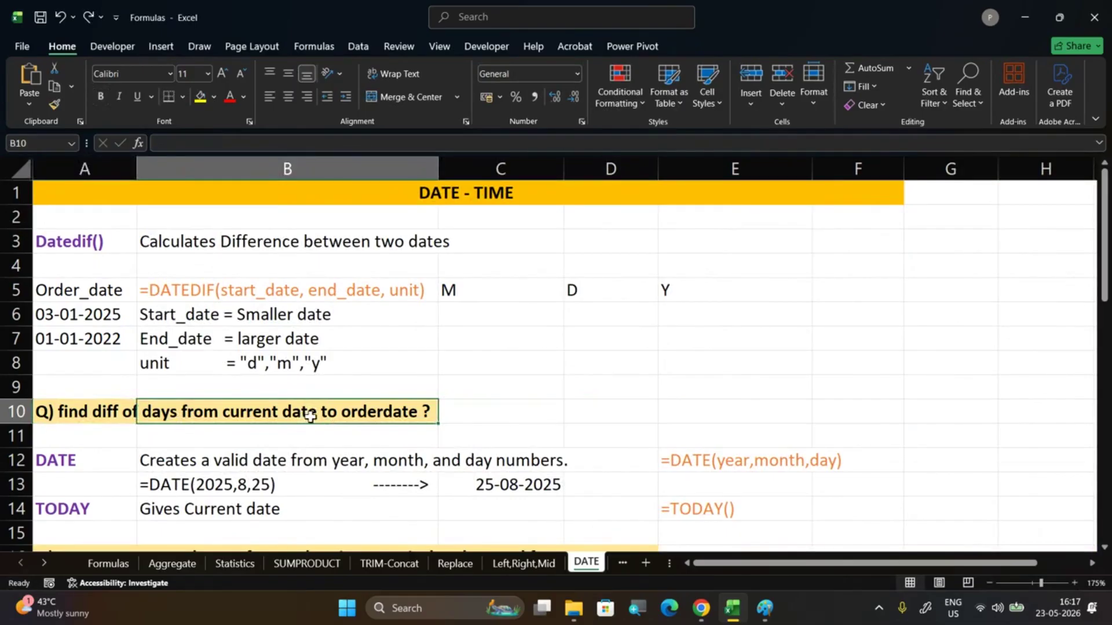
pyautogui.click(527, 487)
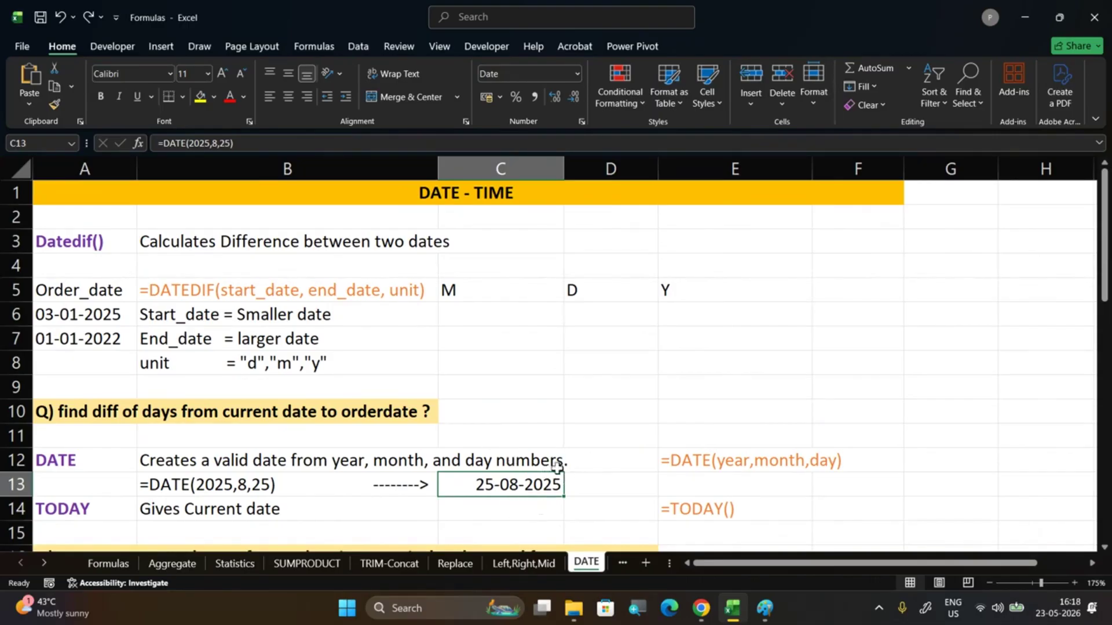
pyautogui.click(560, 535)
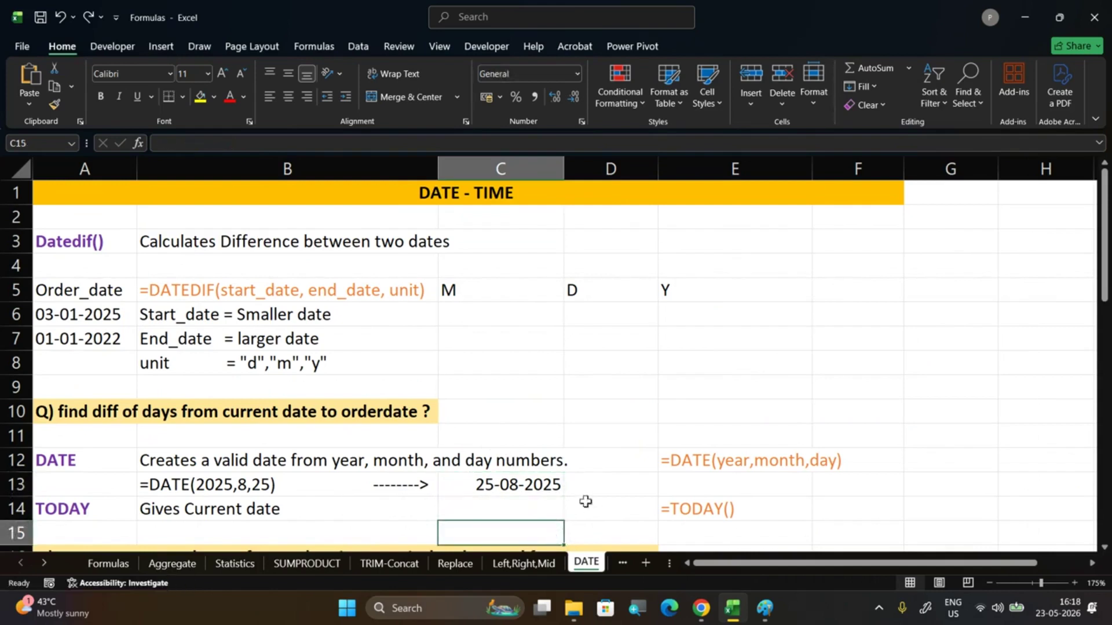
pyautogui.click(676, 418)
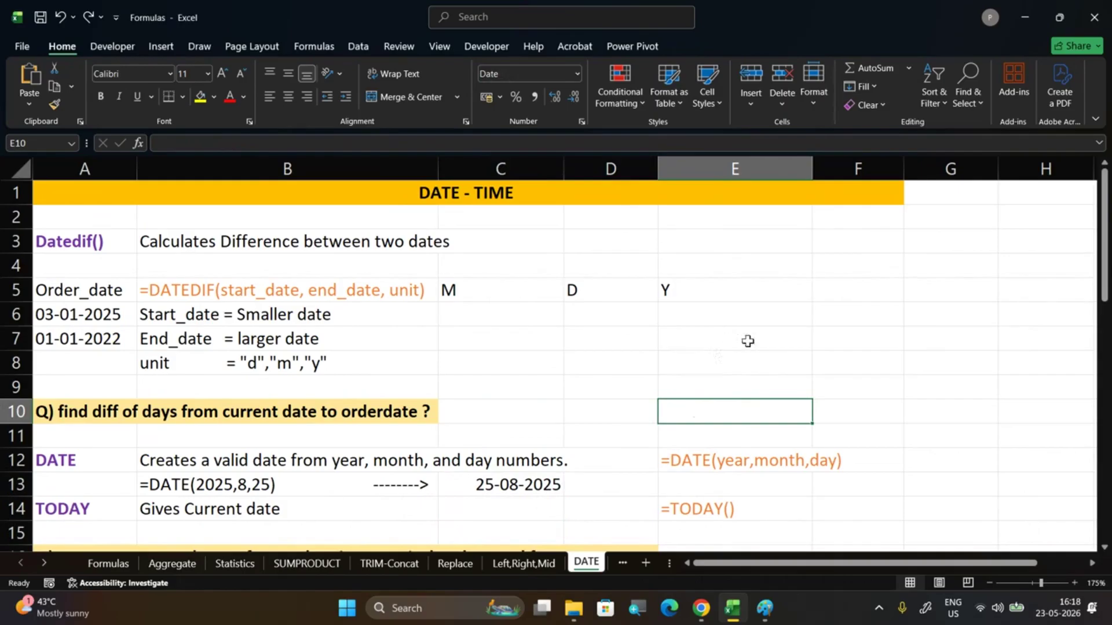
pyautogui.click(502, 484)
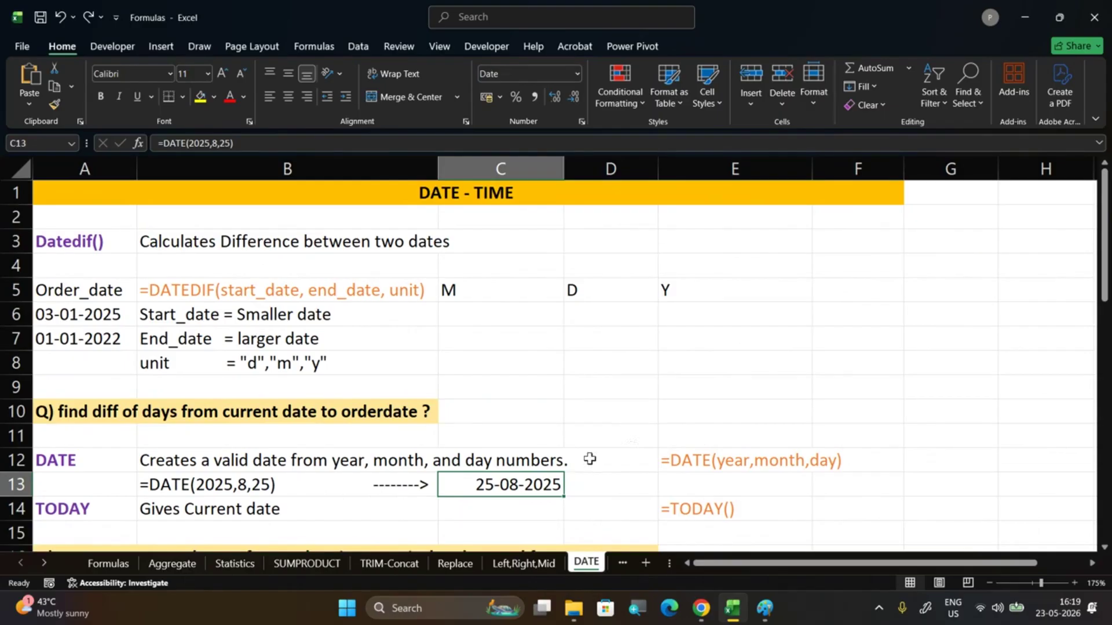
pyautogui.scroll(-2, 590, 462)
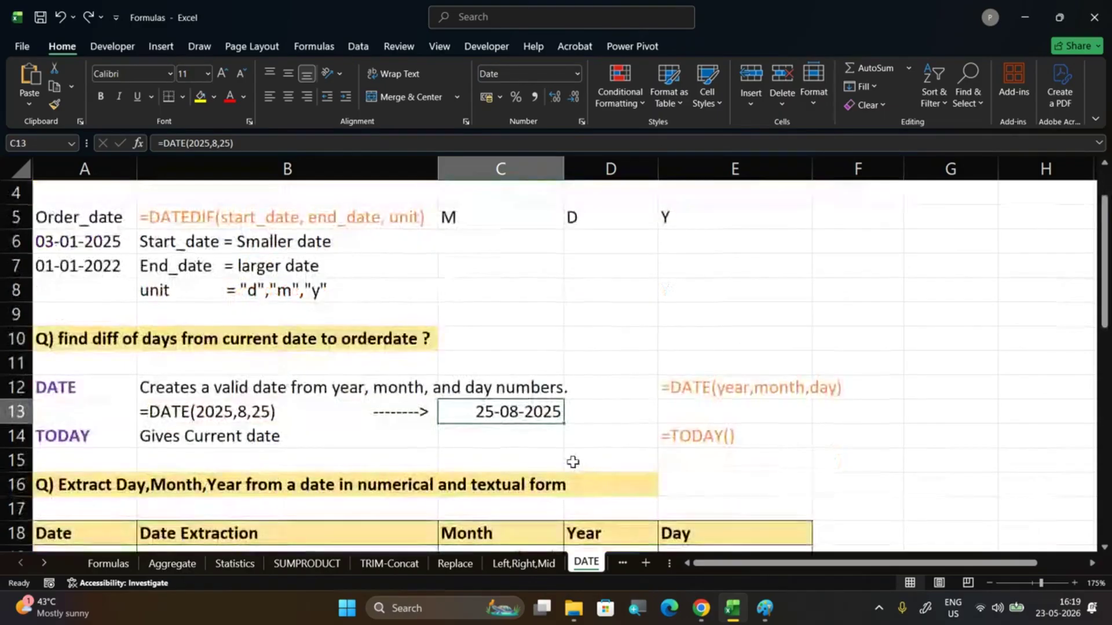
pyautogui.scroll(2, 571, 461)
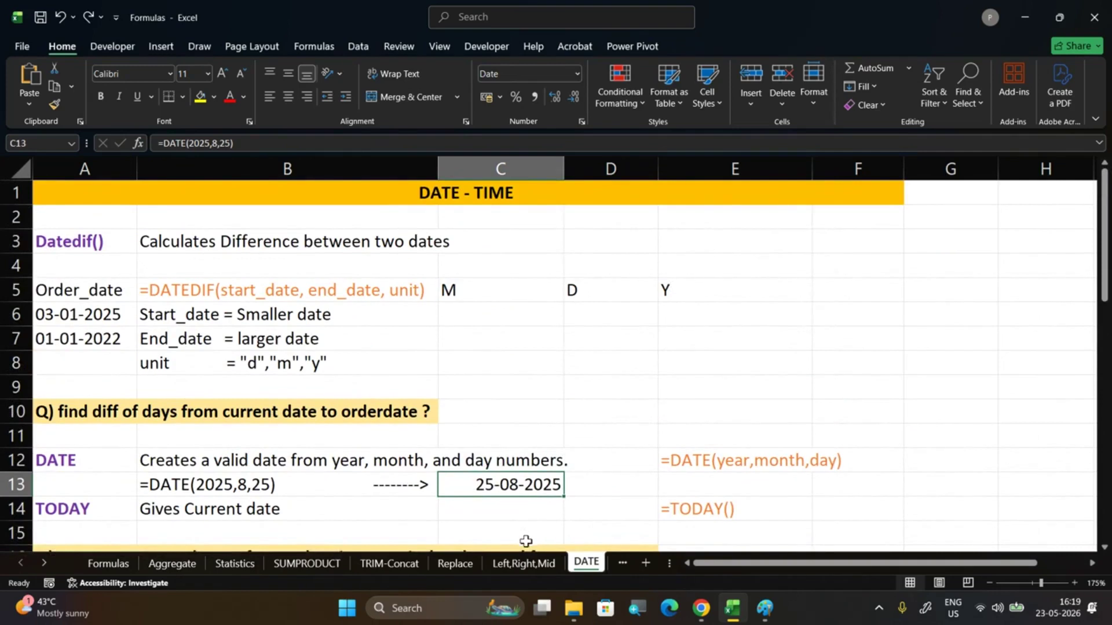
pyautogui.click(479, 514)
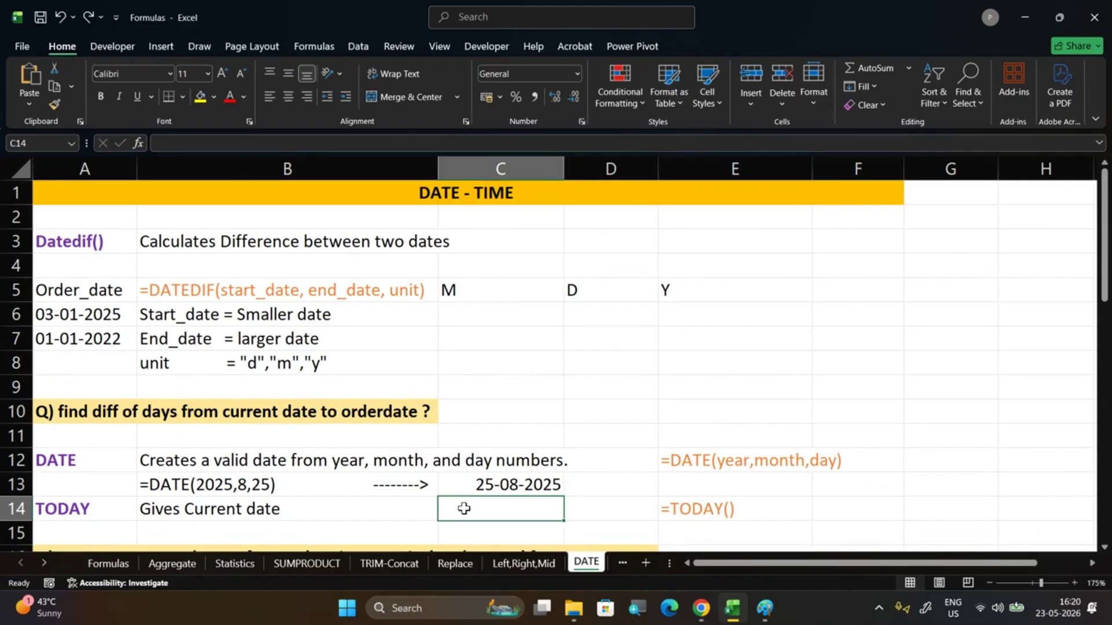
# Enter a DATEDIF formula in C14 that uses the date in C13 as its start date
pyautogui.write('=dated')
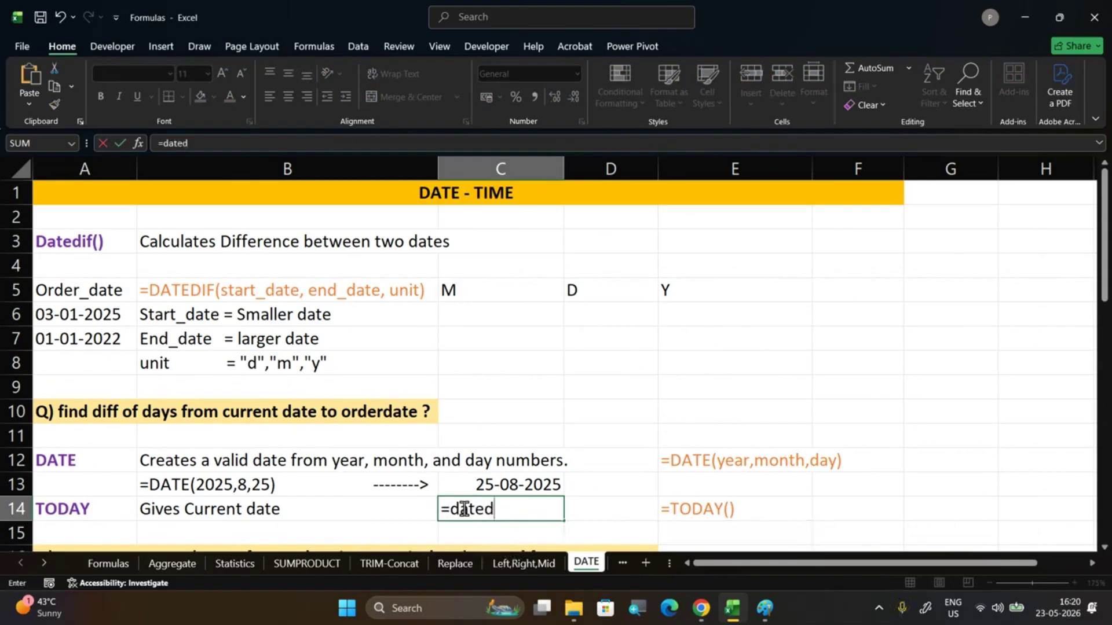
pyautogui.write('if')
pyautogui.press('Tab')
pyautogui.click(464, 508)
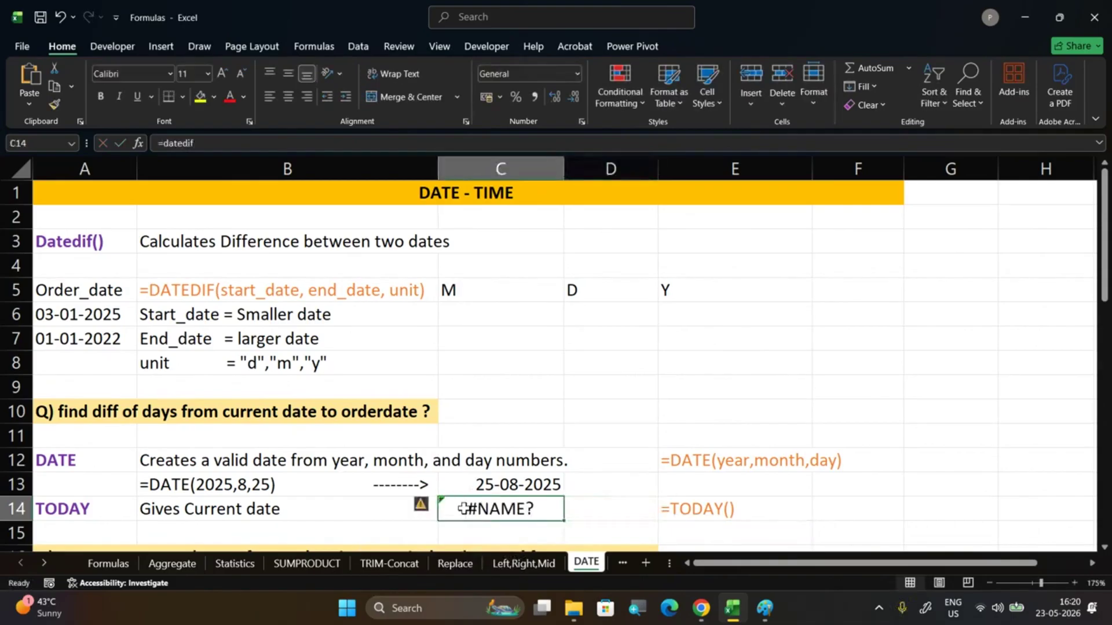
pyautogui.click(457, 492)
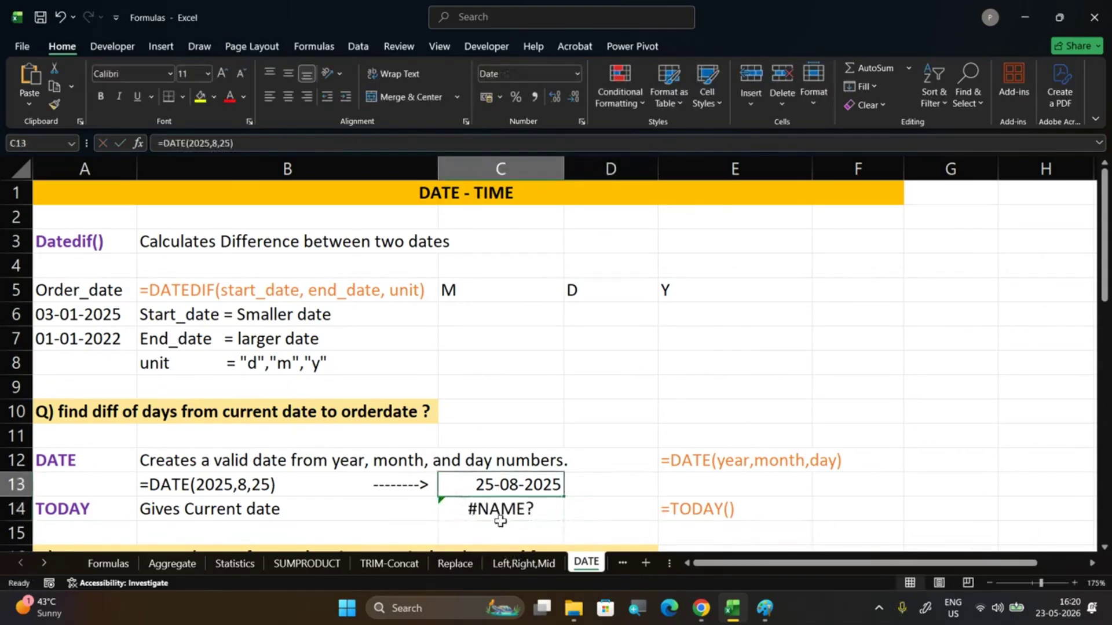
pyautogui.click(492, 515)
pyautogui.doubleClick(492, 515)
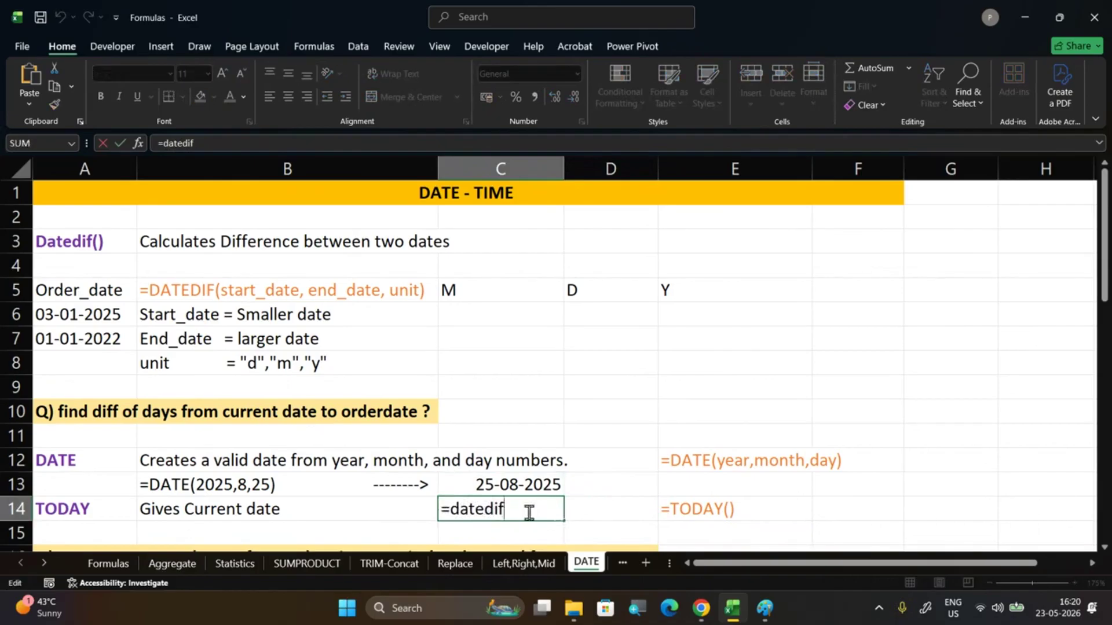
pyautogui.write('(')
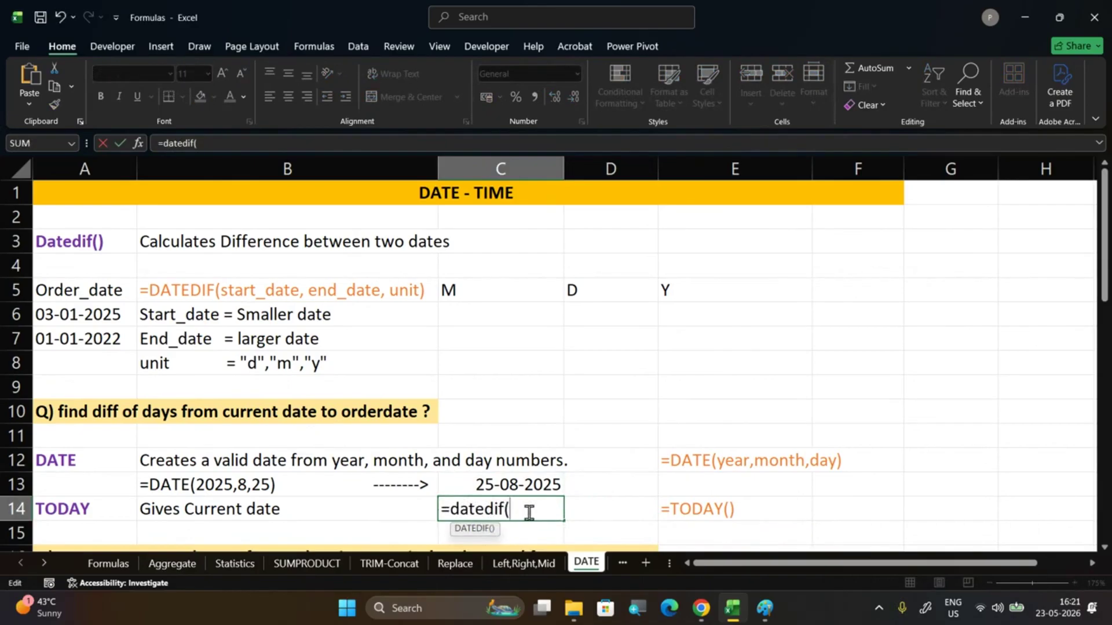
pyautogui.click(504, 479)
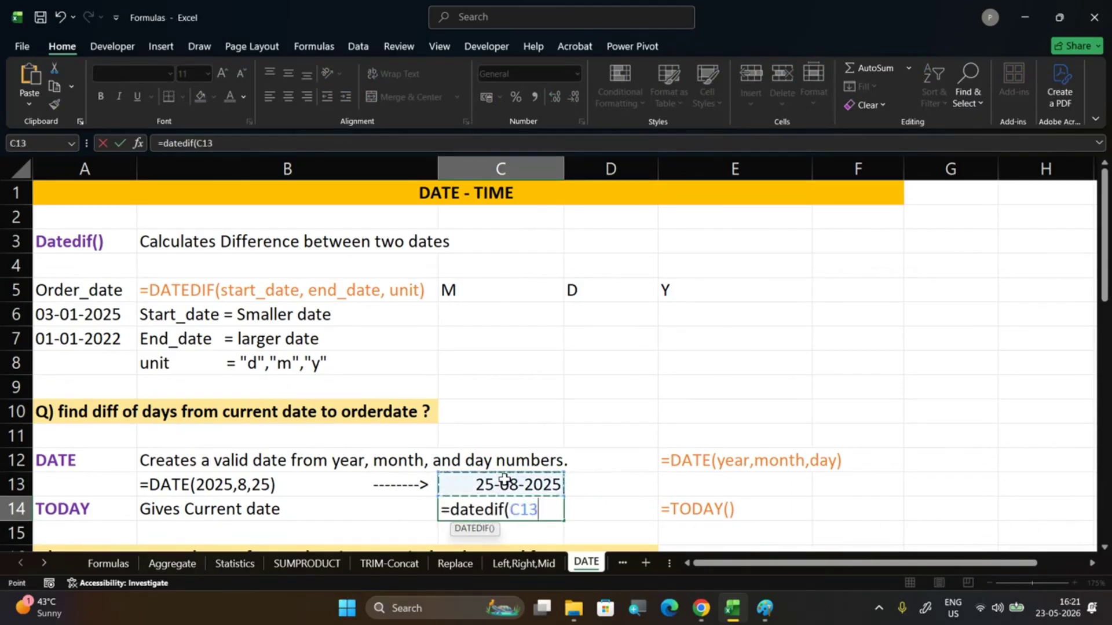
pyautogui.write(',')
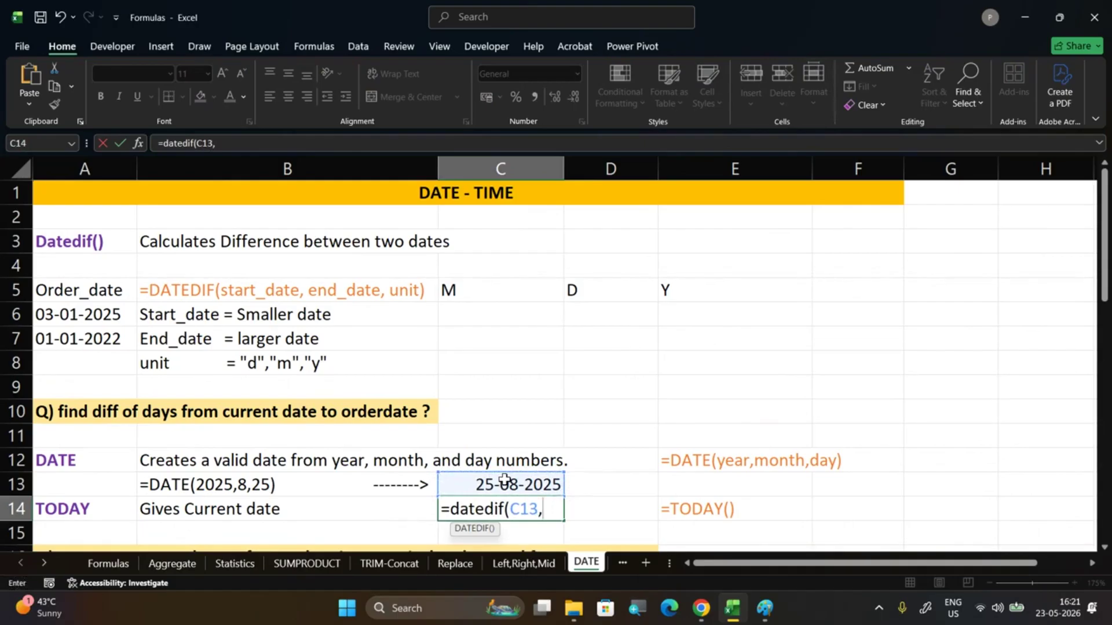
# Complete the C14 formula as =DATEDIF(C13,TODAY(),"d") to count the days from the date in C13 to today
pyautogui.write('today')
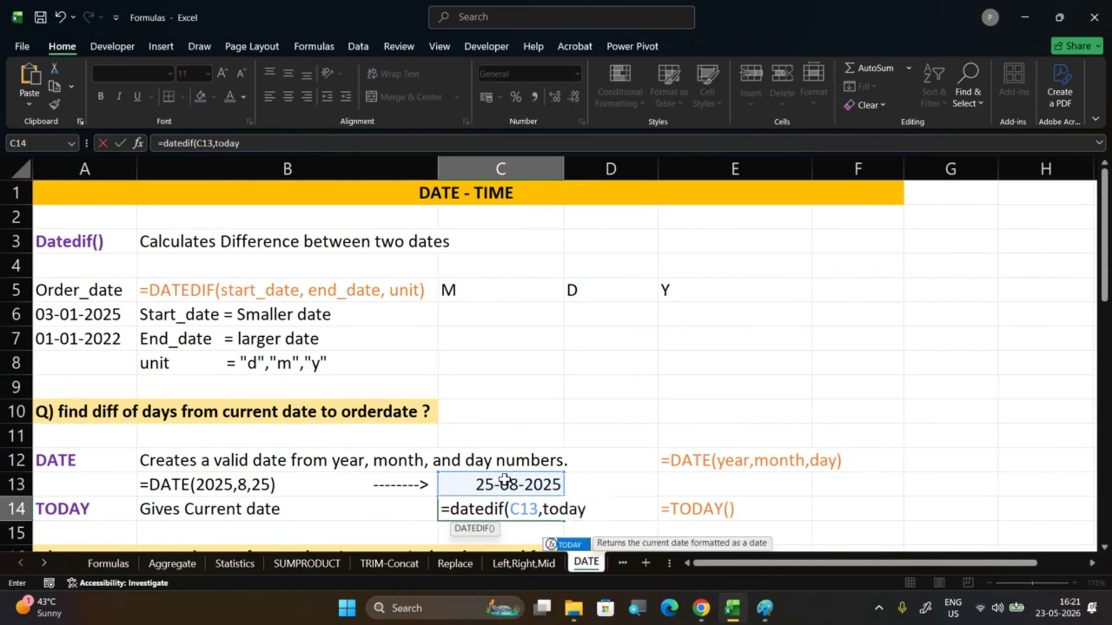
pyautogui.write('(')
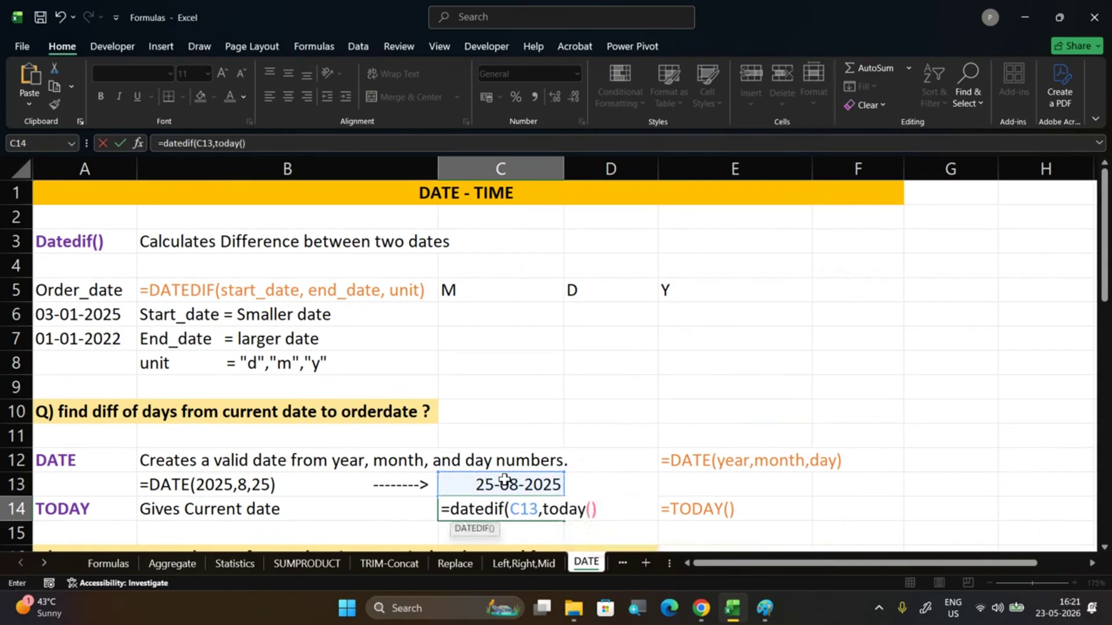
pyautogui.write('),')
pyautogui.write('"d")')
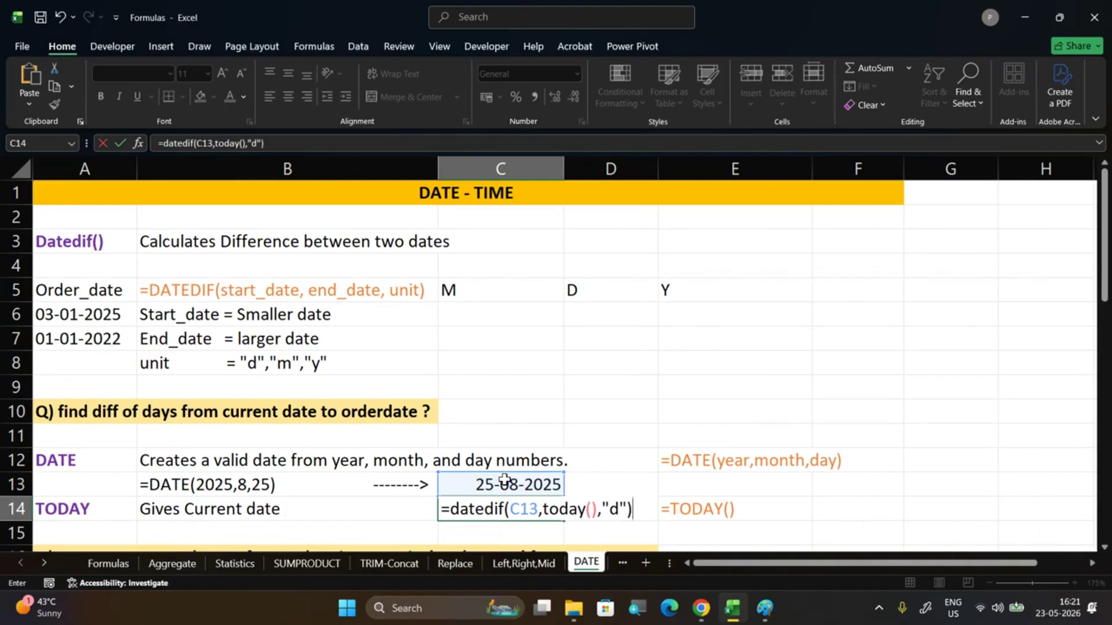
pyautogui.press('Return')
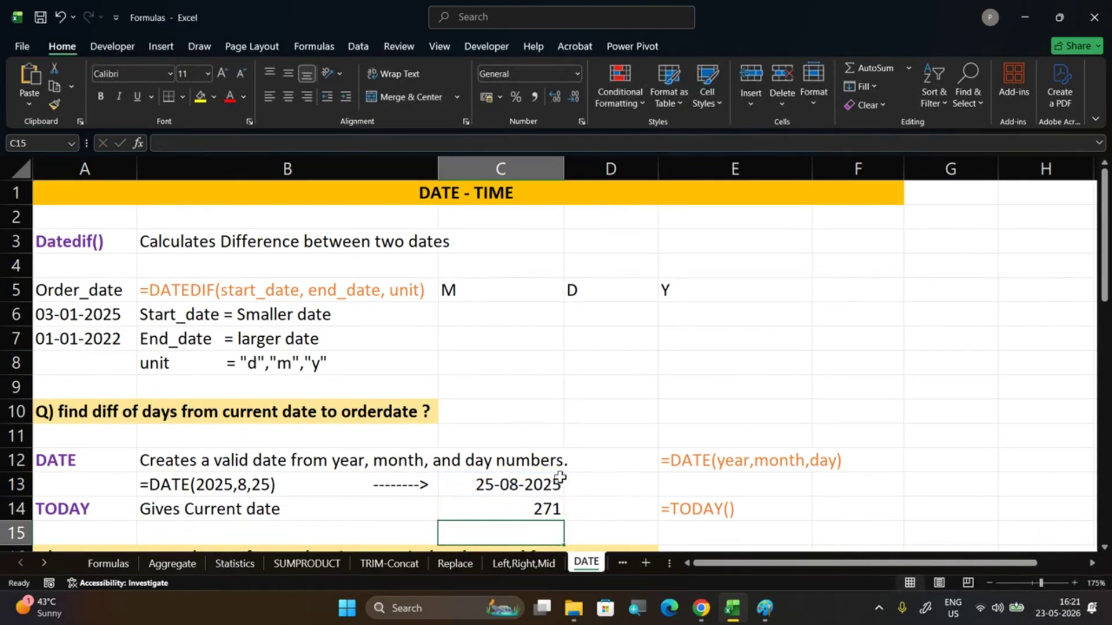
# Open the DATEDIF formula in C14 and review its start date, end date and unit arguments
pyautogui.click(526, 510)
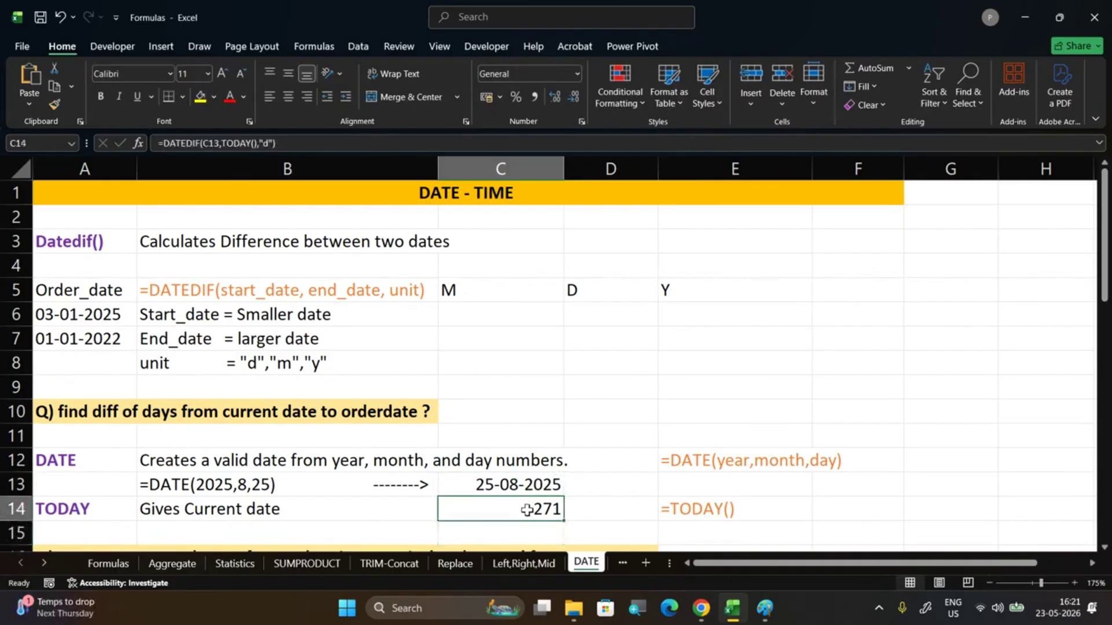
pyautogui.doubleClick(526, 510)
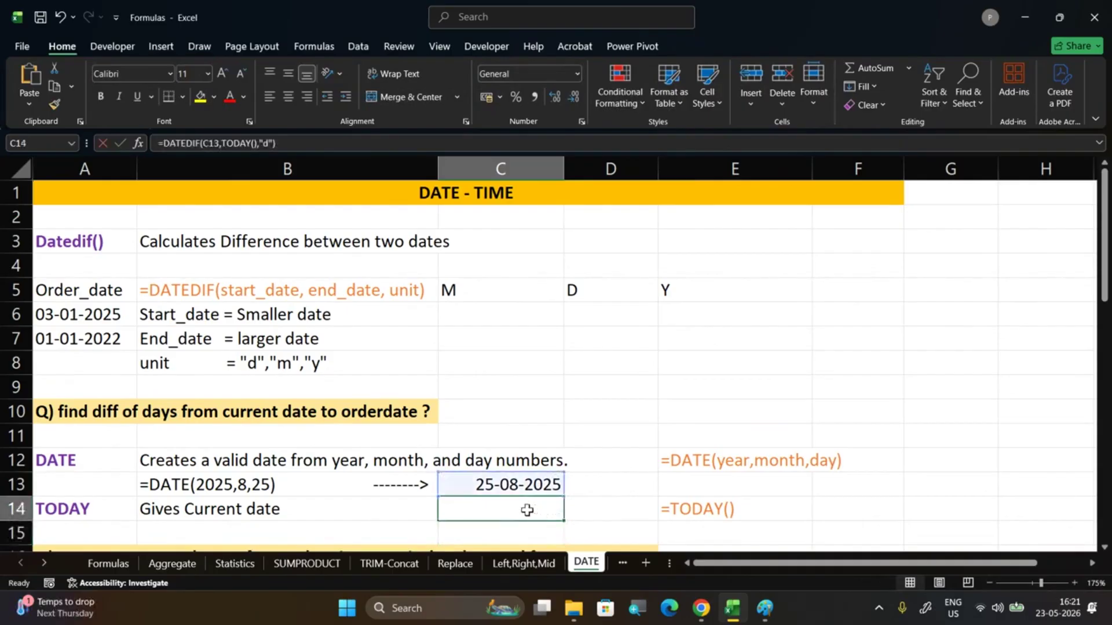
pyautogui.click(464, 512)
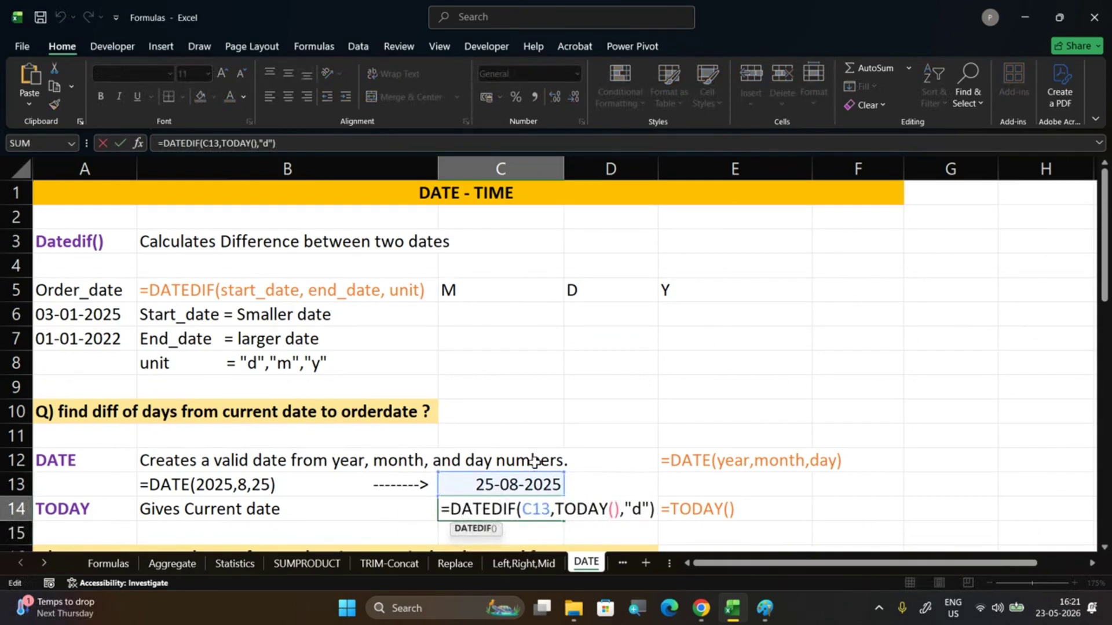
pyautogui.click(590, 510)
# Check the BigBlueButton session in Chrome, then return to the Formulas workbook in Excel and close the C14 formula
pyautogui.moveTo(702, 608)
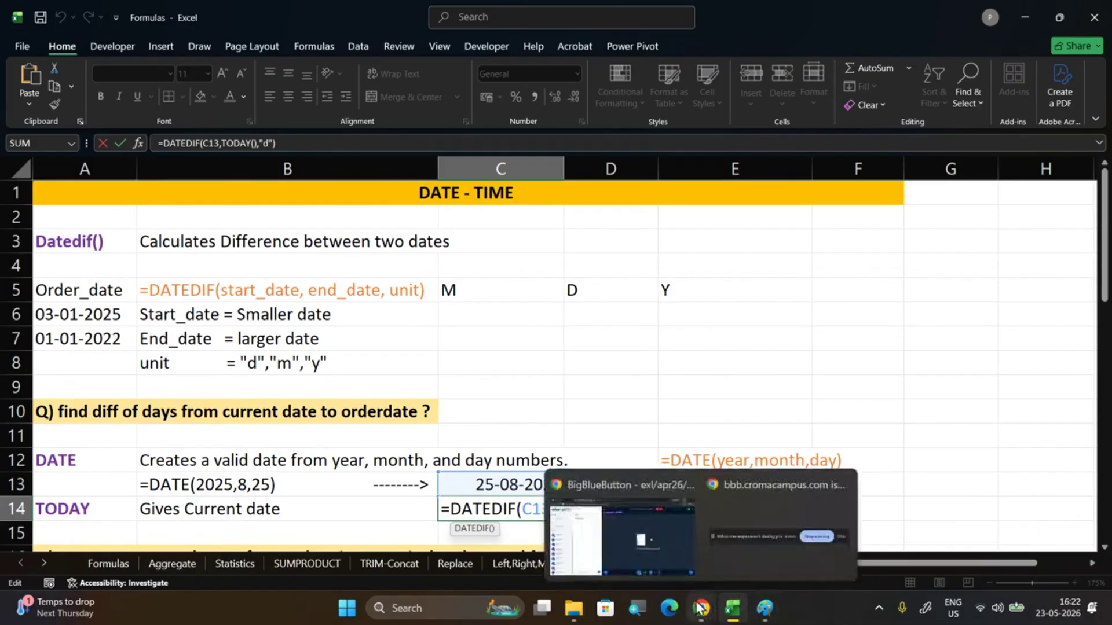
pyautogui.click(665, 547)
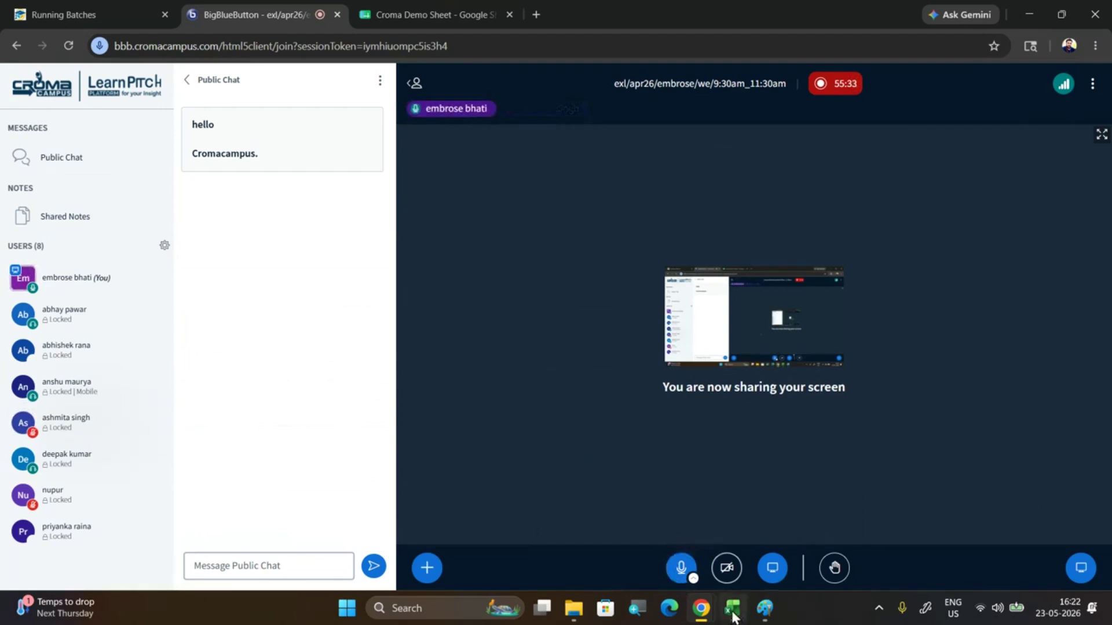
pyautogui.moveTo(732, 608)
pyautogui.click(723, 530)
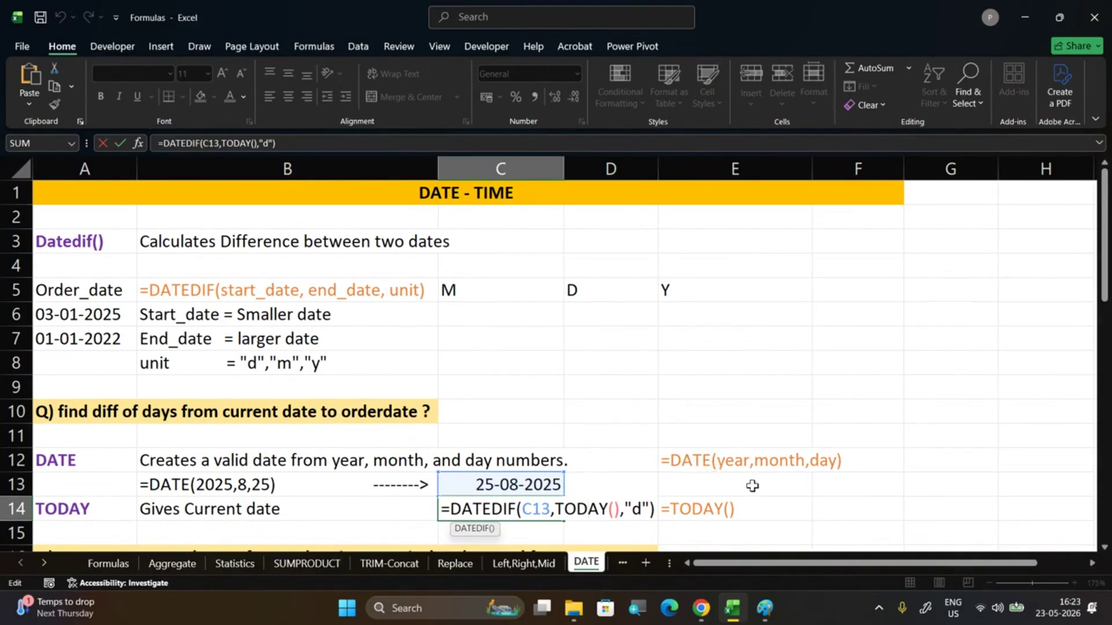
pyautogui.press('Return')
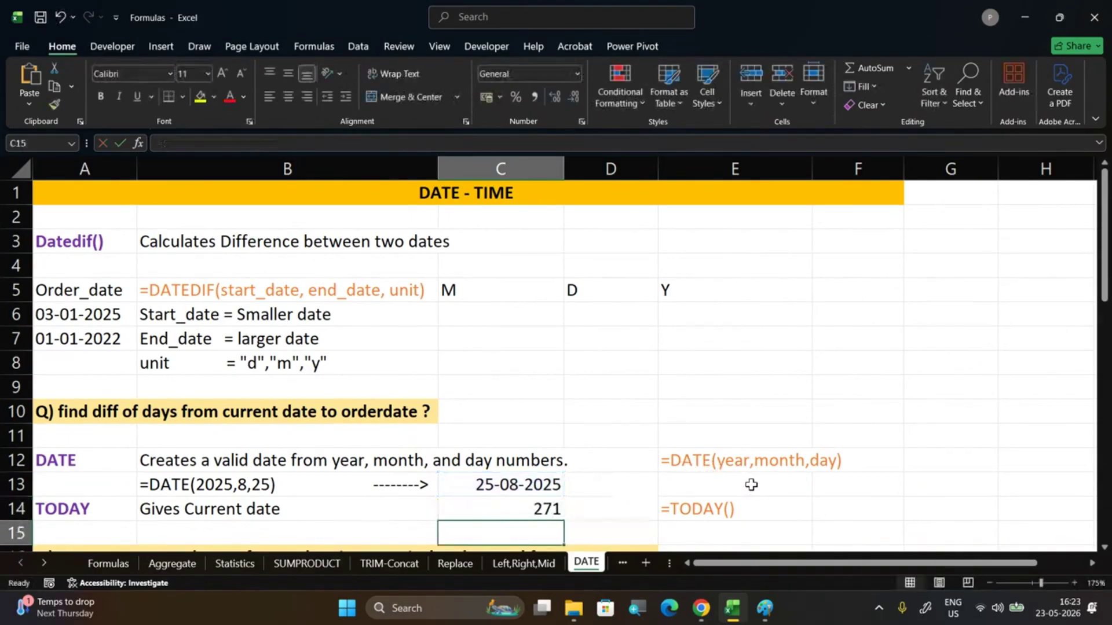
# Divide the DATEDIF formula in C14 by 30 to express the day difference in months
pyautogui.doubleClick(549, 508)
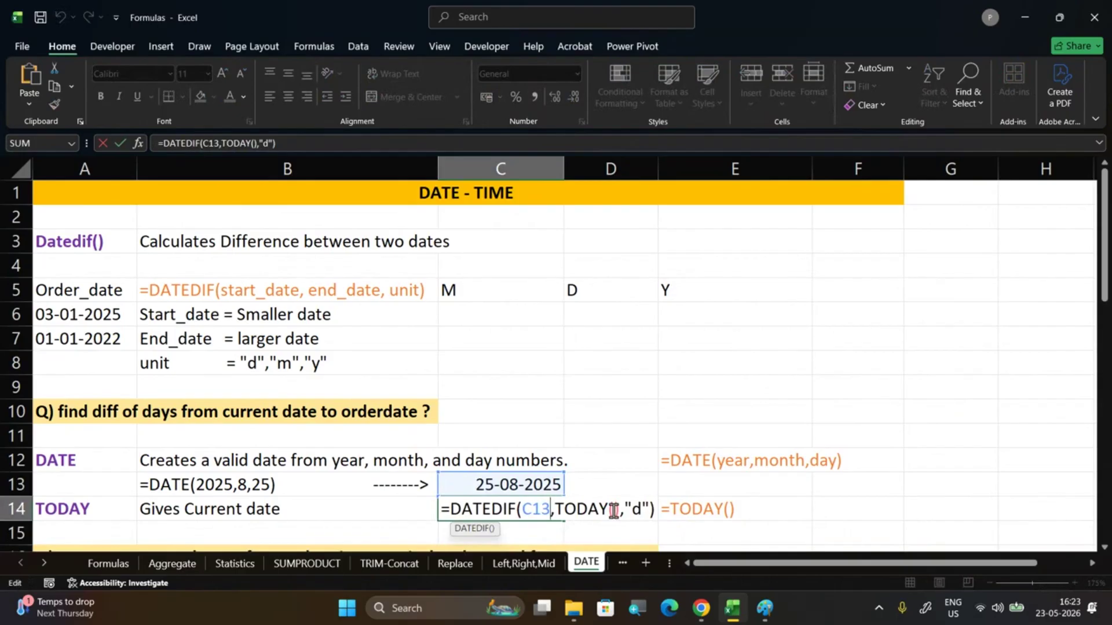
pyautogui.click(655, 510)
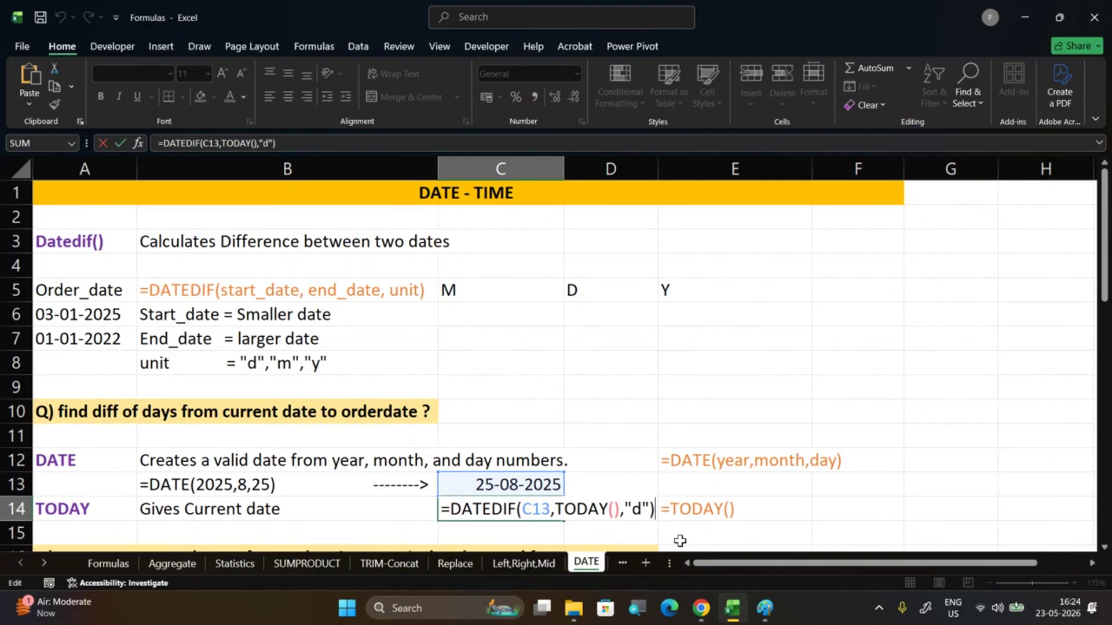
pyautogui.write('/30')
pyautogui.press('Return')
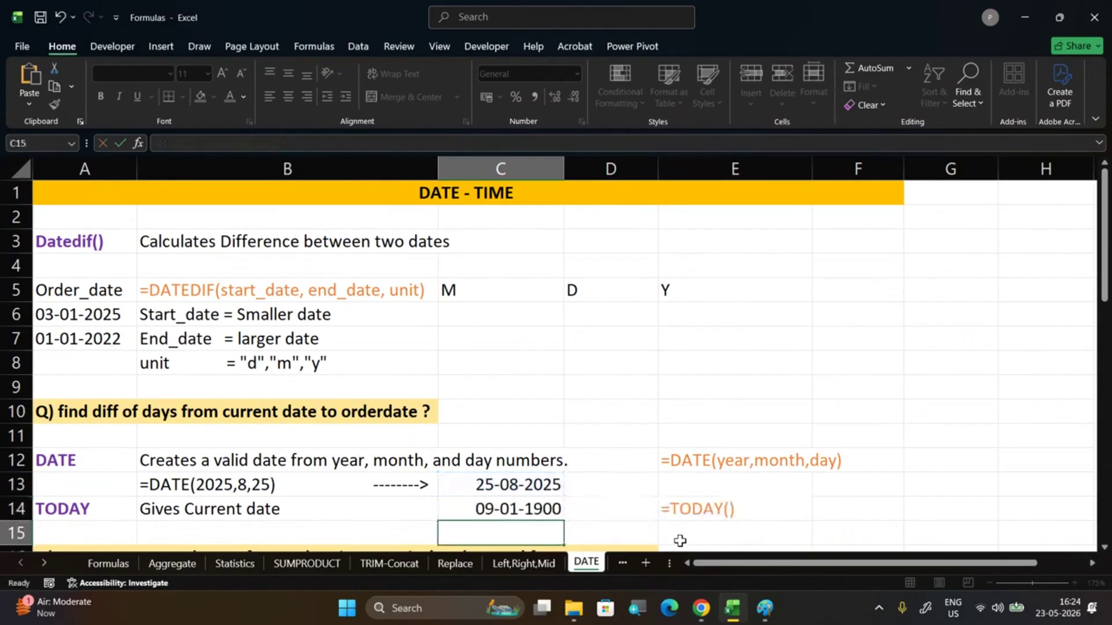
# Change the number format of cell C14 to Number
pyautogui.click(501, 505)
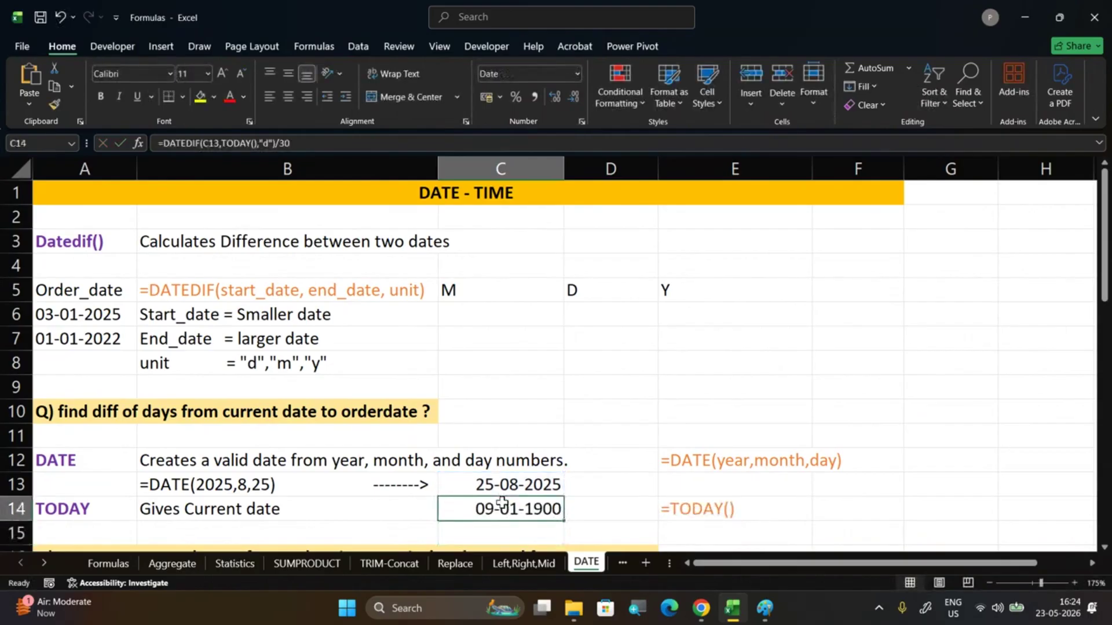
pyautogui.click(576, 73)
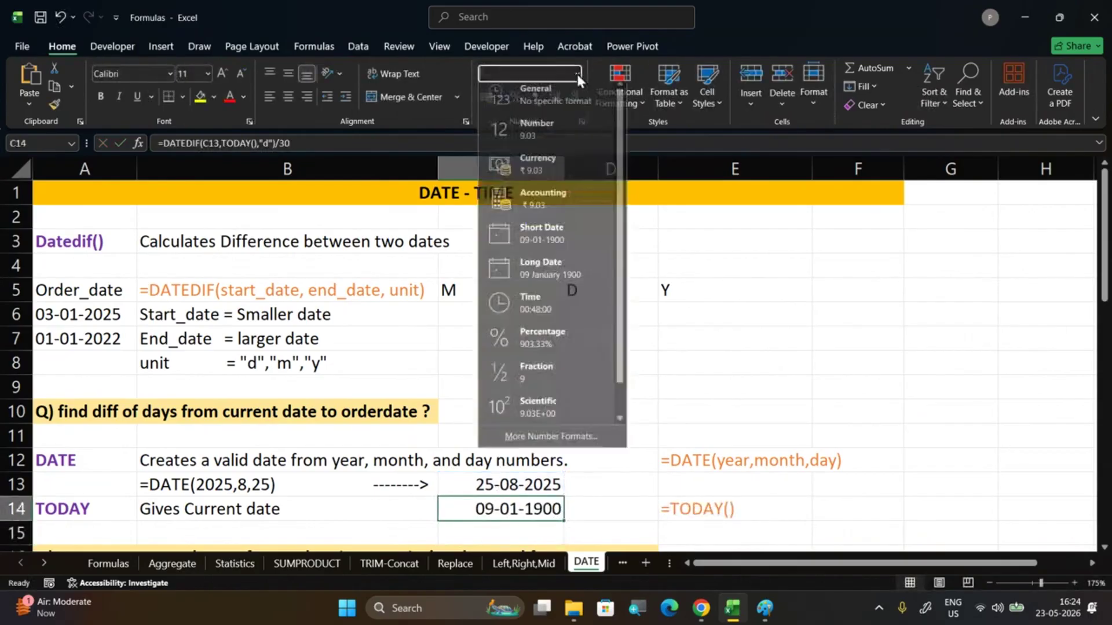
pyautogui.click(545, 140)
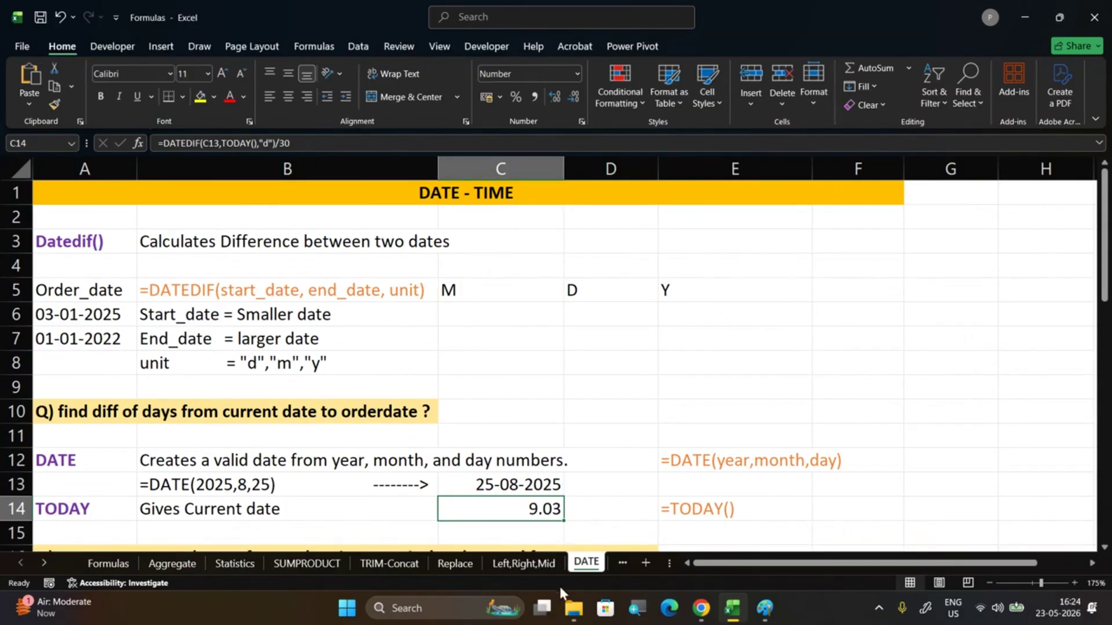
# Review the C14 formula and remove the /30 divisor, leaving =DATEDIF(C13,TODAY(),"d")
pyautogui.doubleClick(503, 512)
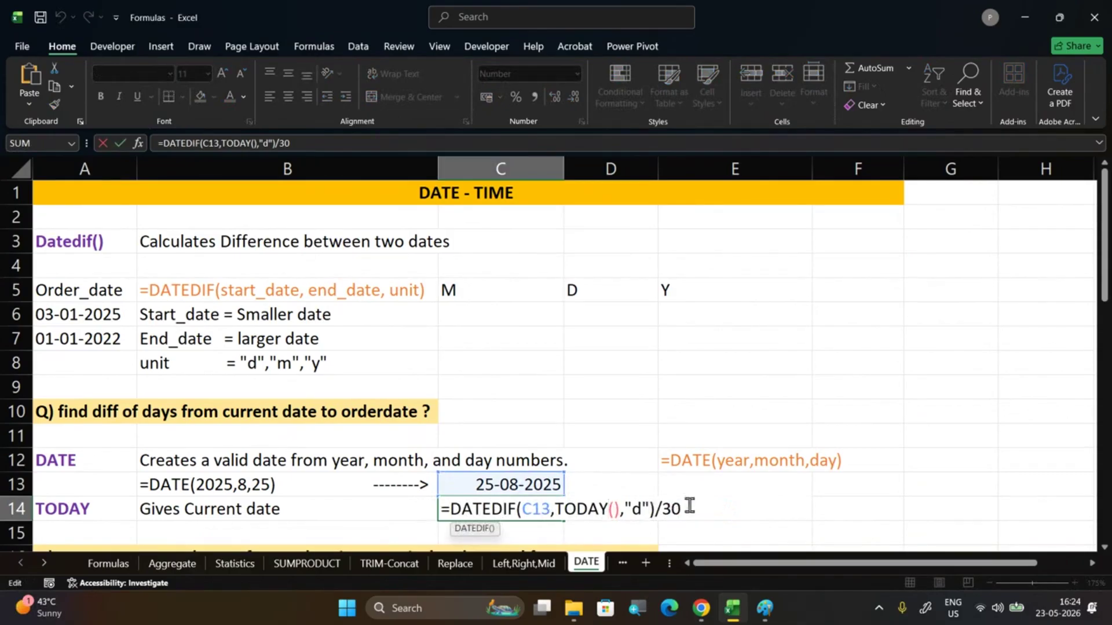
pyautogui.moveTo(678, 504); pyautogui.dragTo(665, 506)
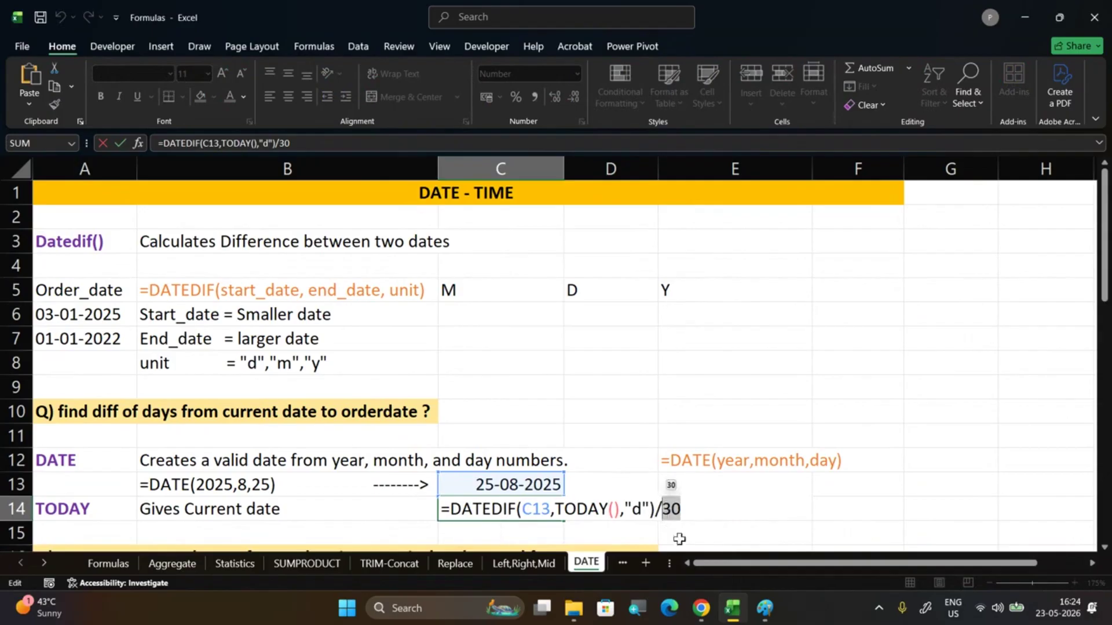
pyautogui.click(491, 512)
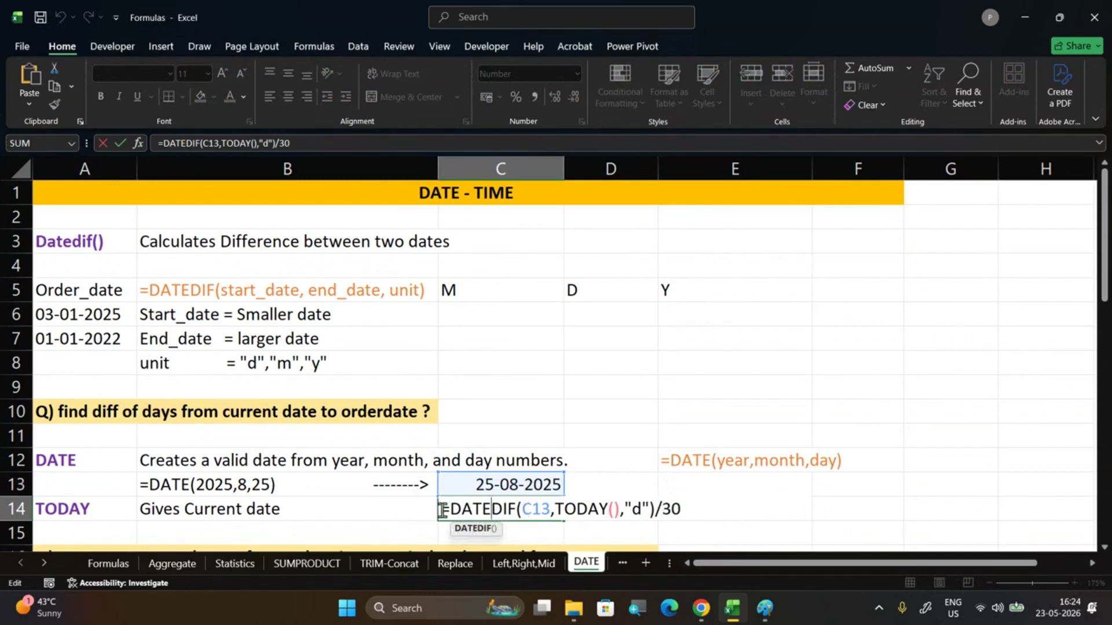
pyautogui.scroll(-1, 443, 504)
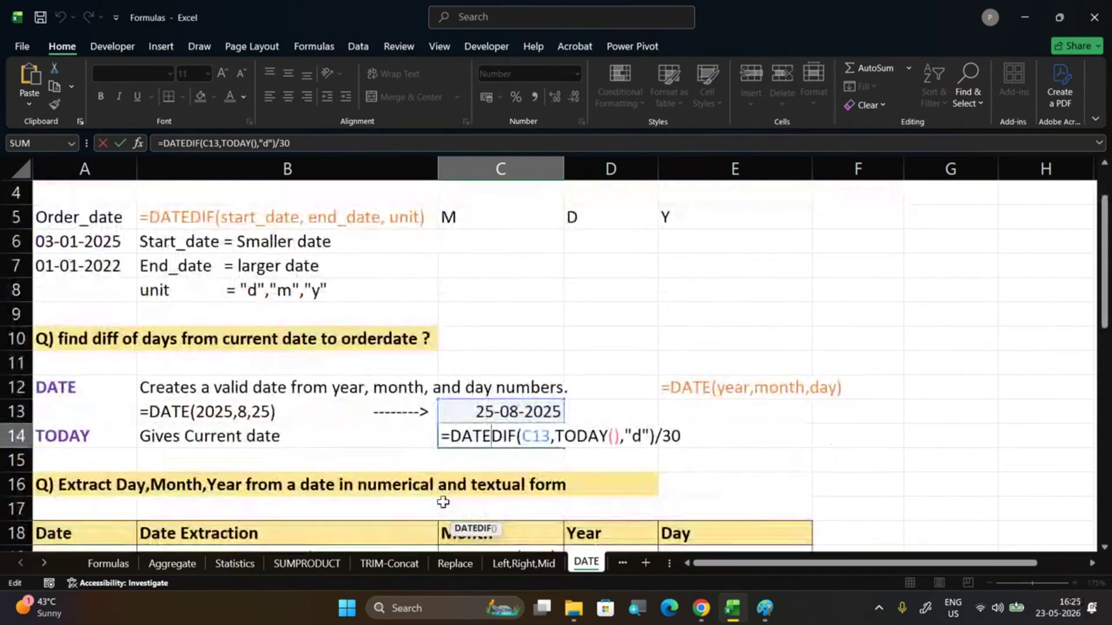
pyautogui.click(441, 435)
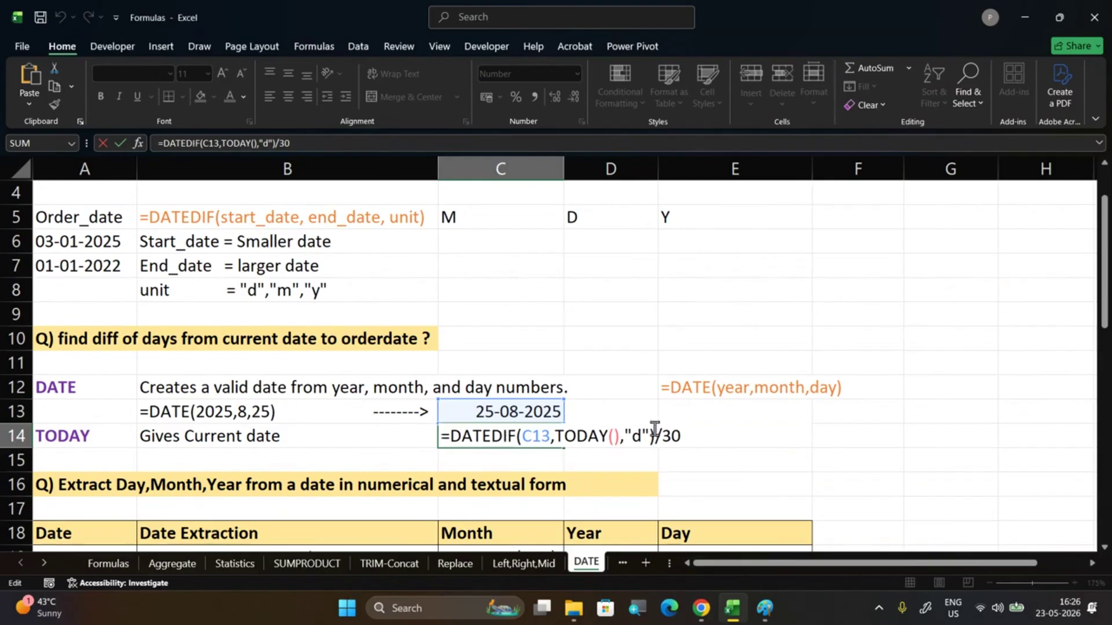
pyautogui.click(681, 436)
pyautogui.press('BackSpace')
pyautogui.press('BackSpace')
pyautogui.press('BackSpace')
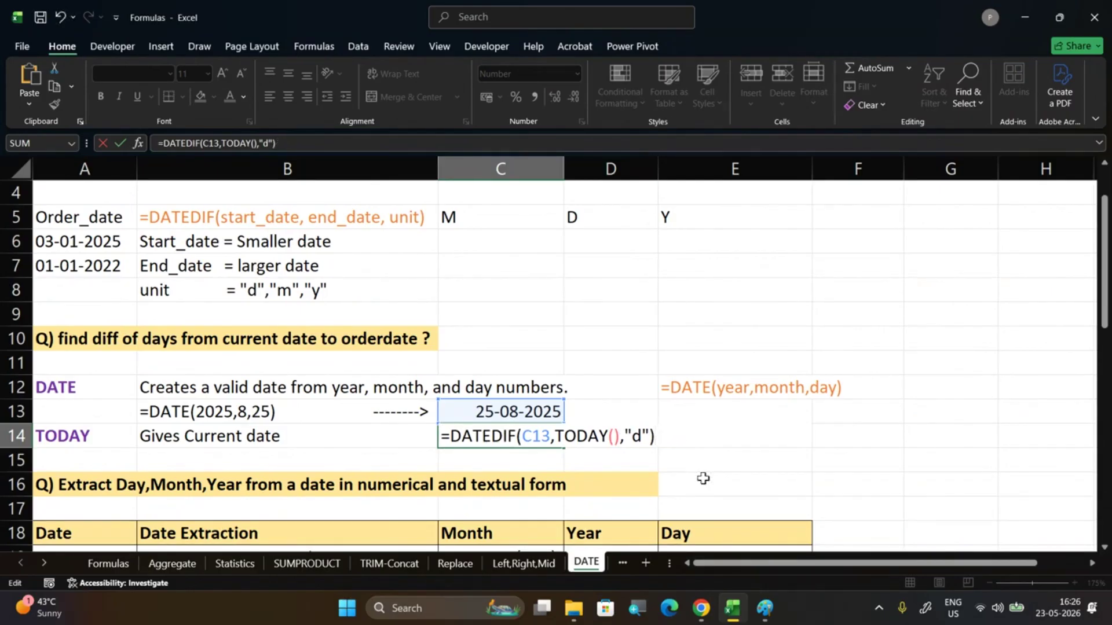
pyautogui.press('Return')
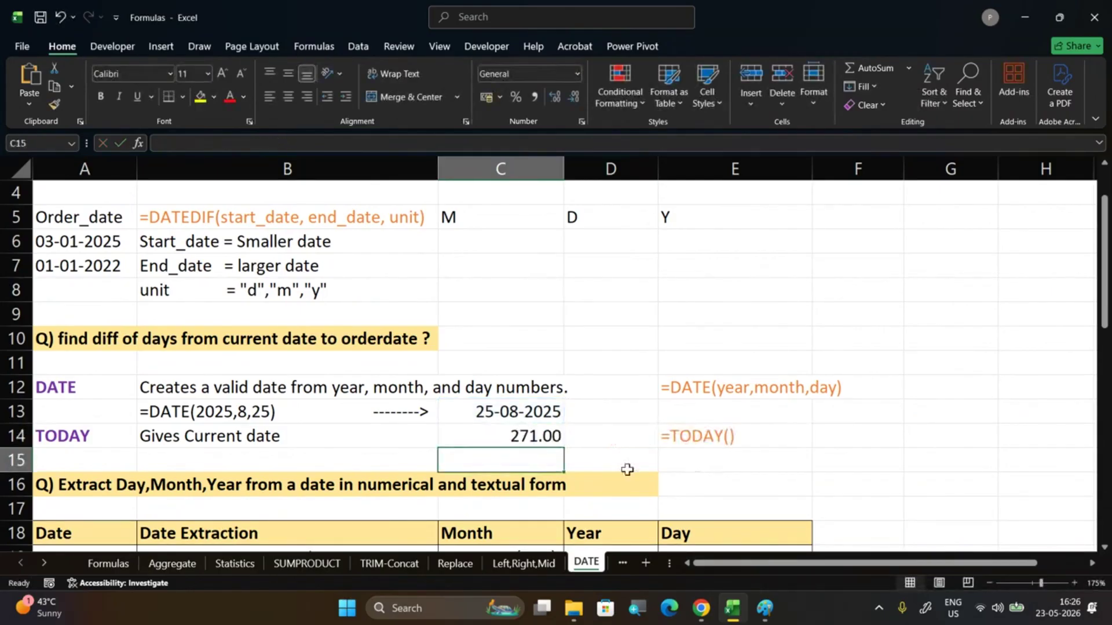
# Clear the existing MONTH and TEXT formula entries from cells C19:C20 in the date extraction table
pyautogui.click(547, 437)
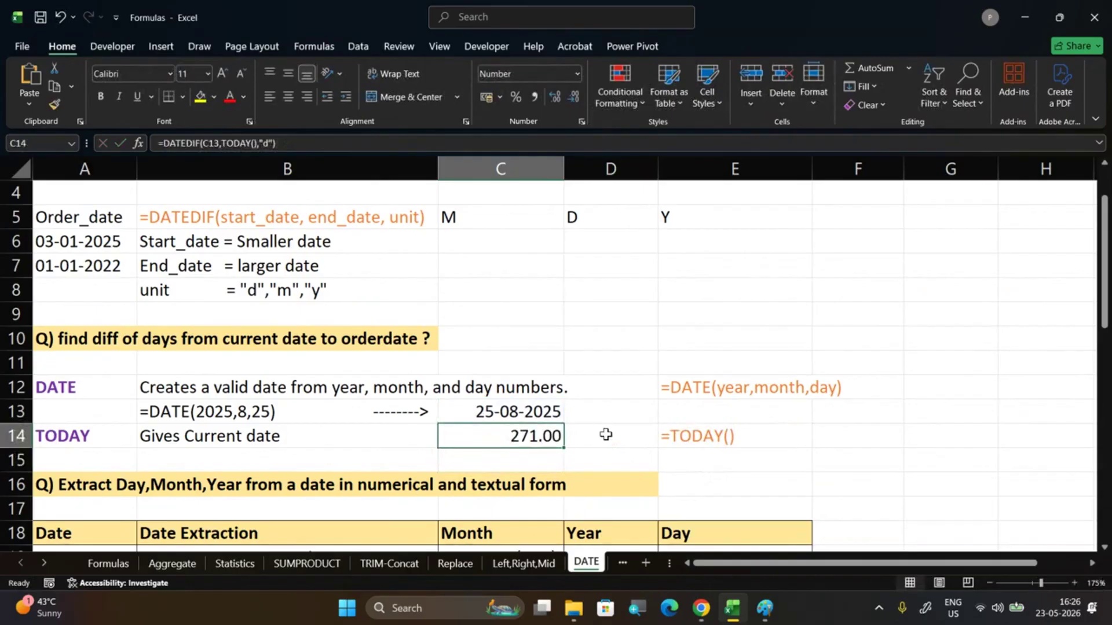
pyautogui.scroll(-1, 605, 435)
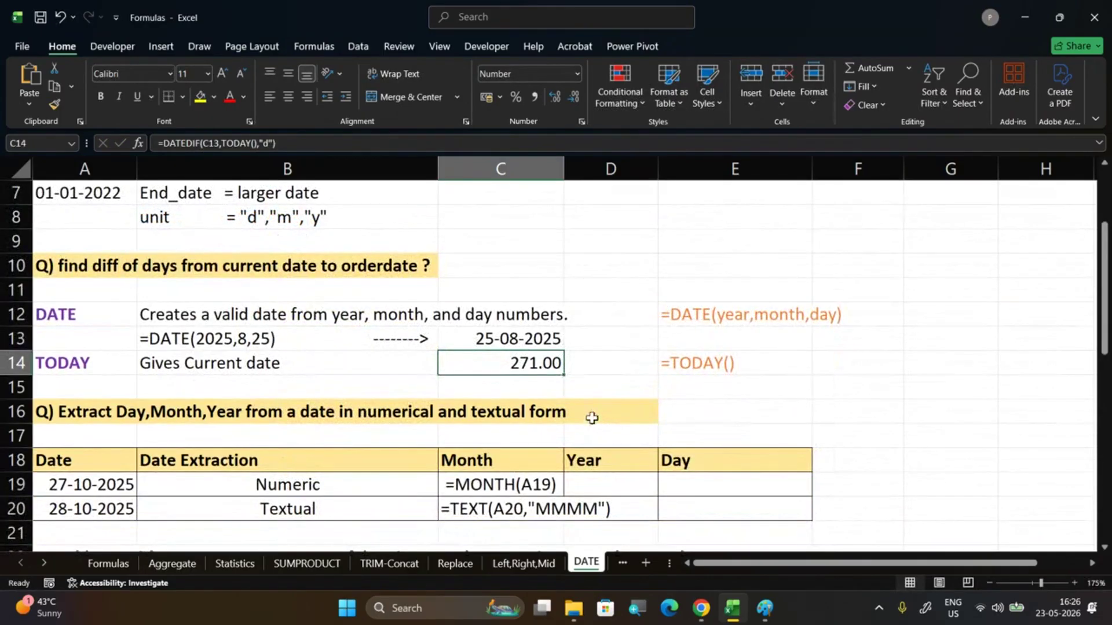
pyautogui.moveTo(510, 489); pyautogui.dragTo(510, 508)
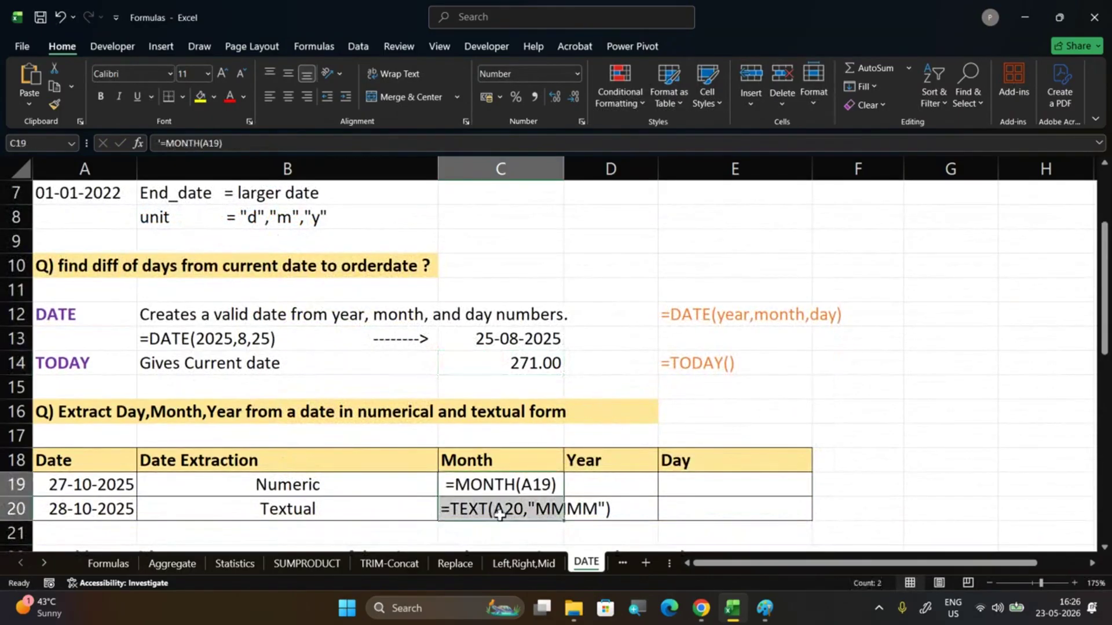
pyautogui.press('Delete')
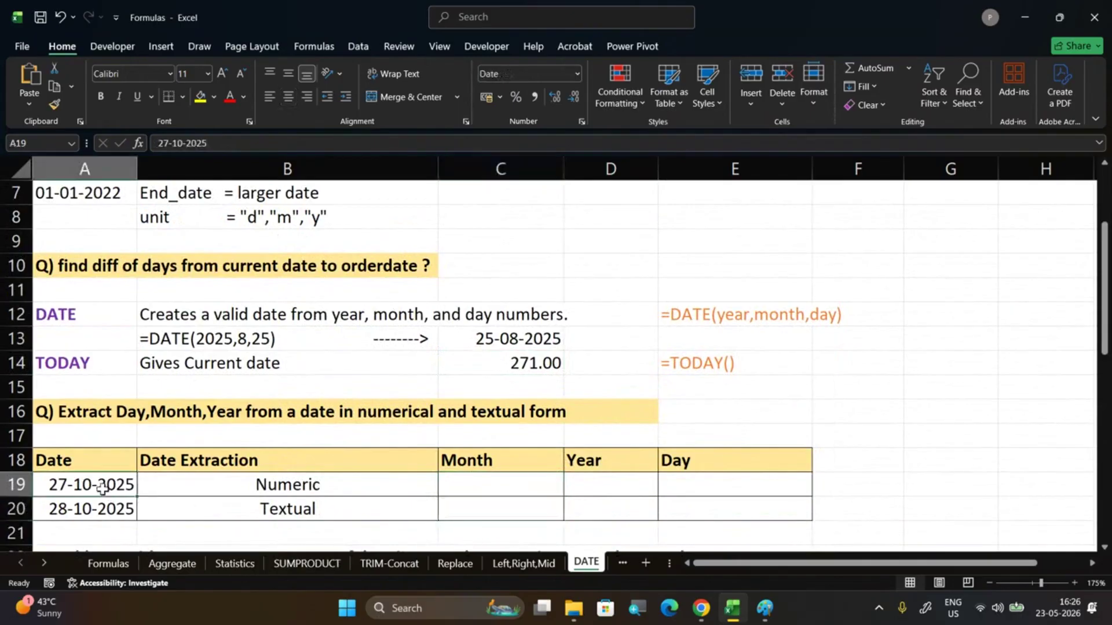
# Extract the year from the date in A19 with =YEAR(A19) in D19 and fill the formula down to D20
pyautogui.click(93, 506)
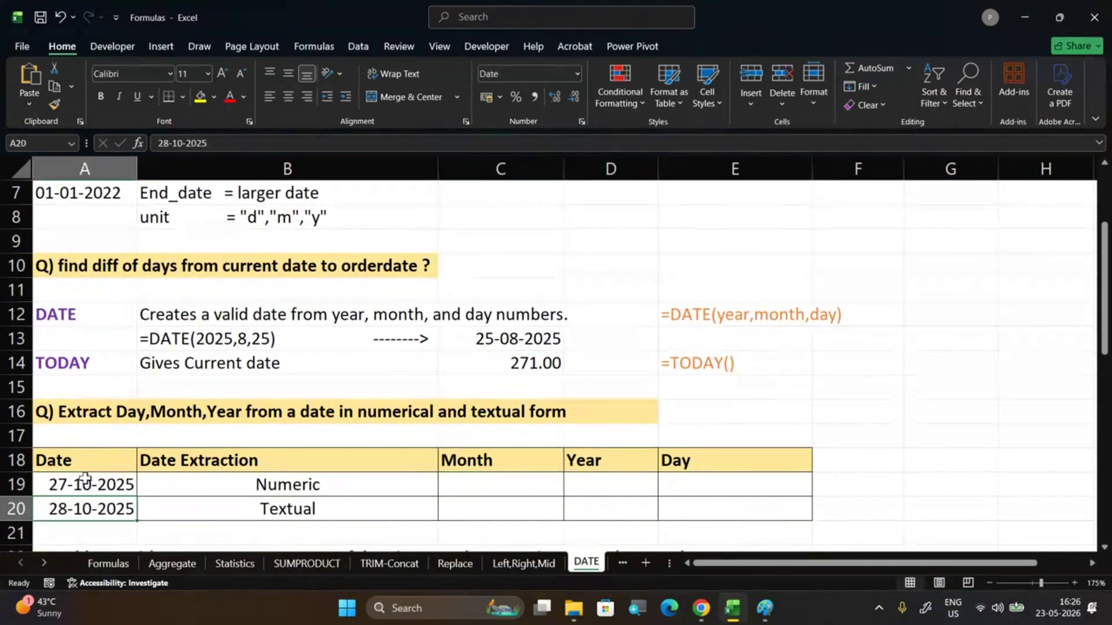
pyautogui.click(86, 484)
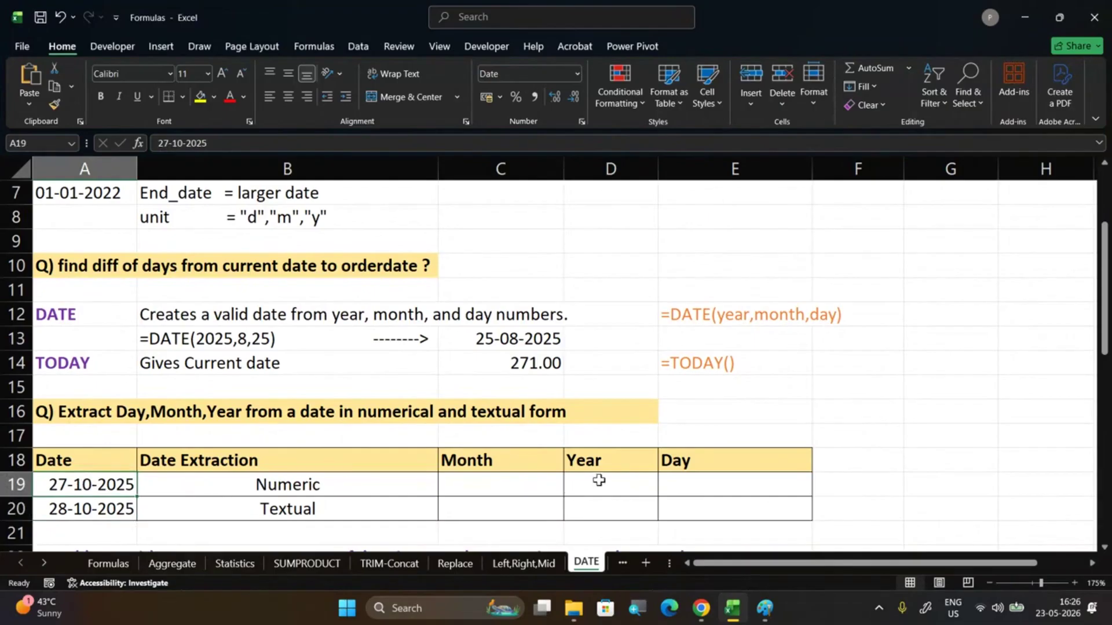
pyautogui.click(598, 480)
pyautogui.write('=')
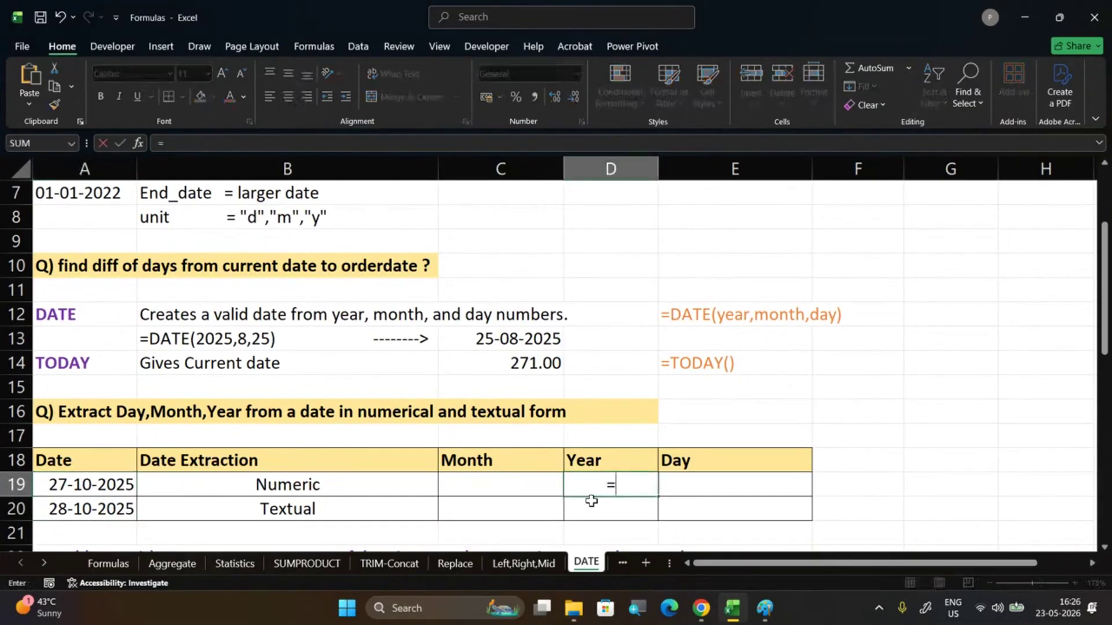
pyautogui.write('yea')
pyautogui.press('Tab')
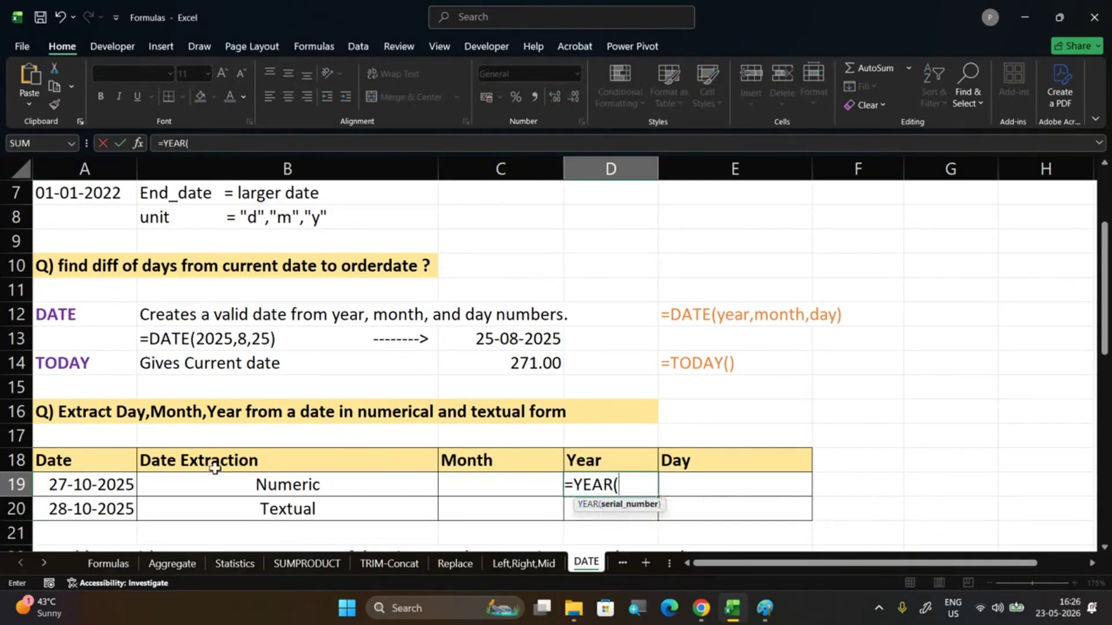
pyautogui.click(52, 490)
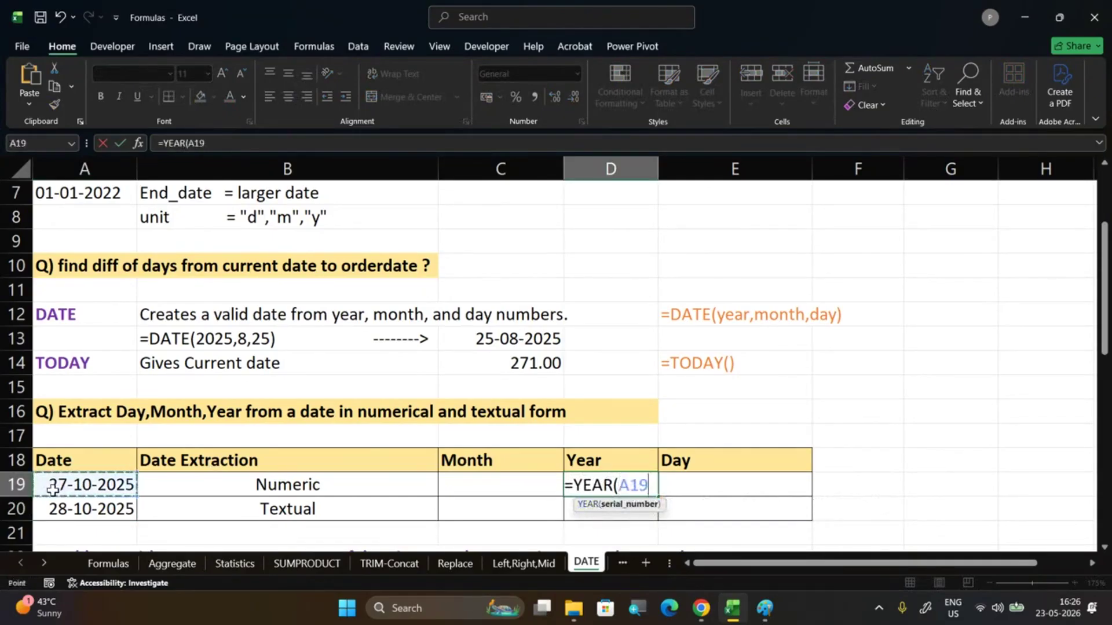
pyautogui.write(')')
pyautogui.press('Return')
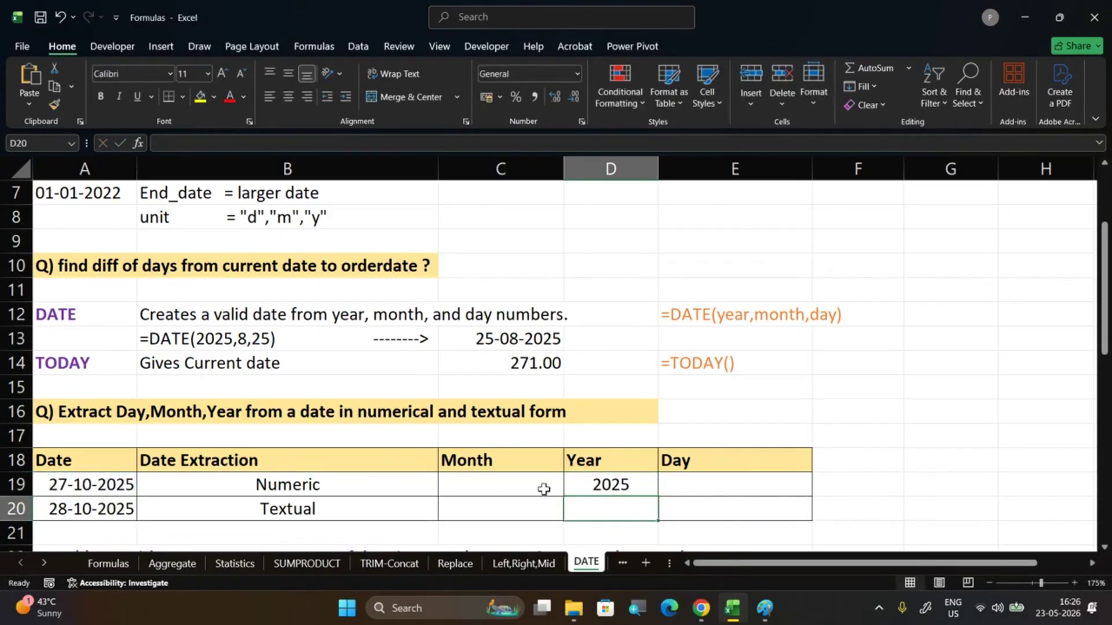
pyautogui.click(609, 485)
pyautogui.moveTo(658, 496); pyautogui.dragTo(658, 500)
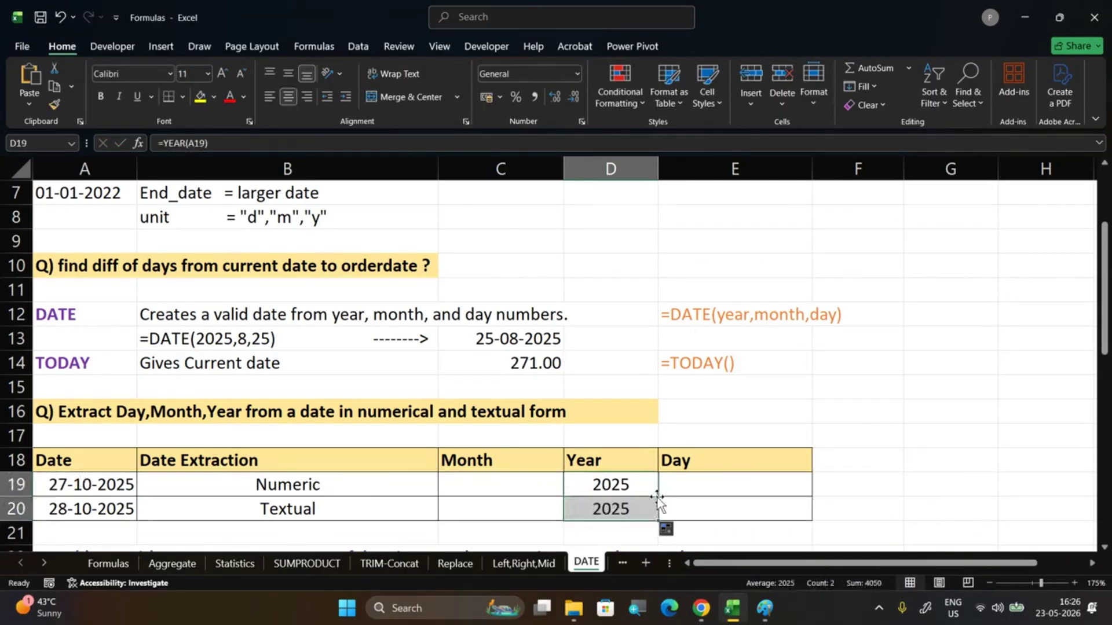
# Extract the numeric month from the date in A19 by entering =MONTH(A19) in C19
pyautogui.click(489, 487)
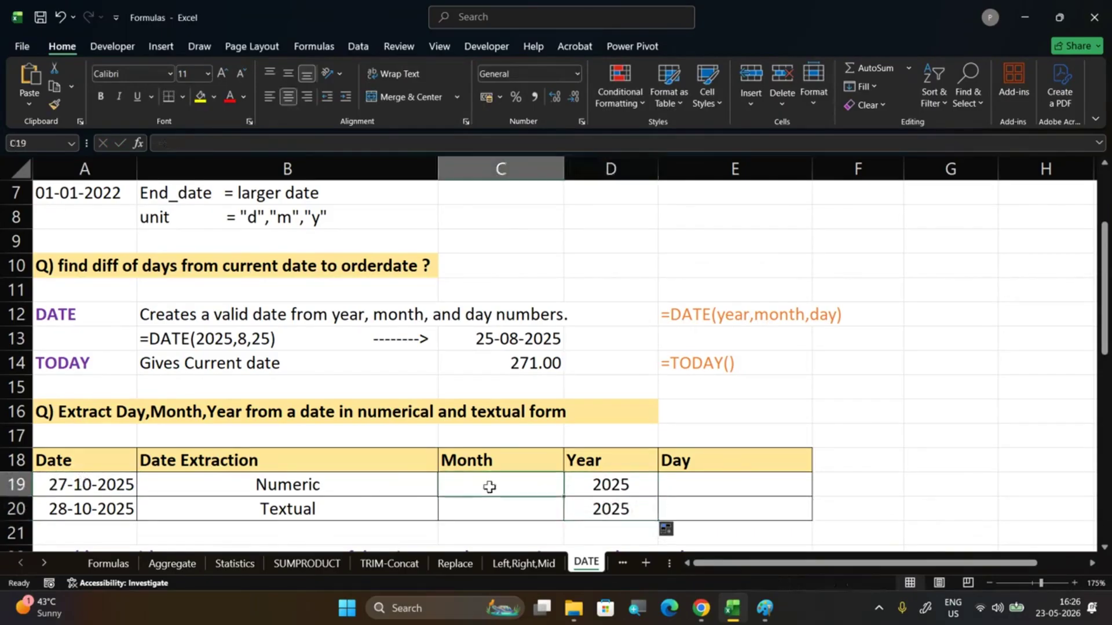
pyautogui.write('=m')
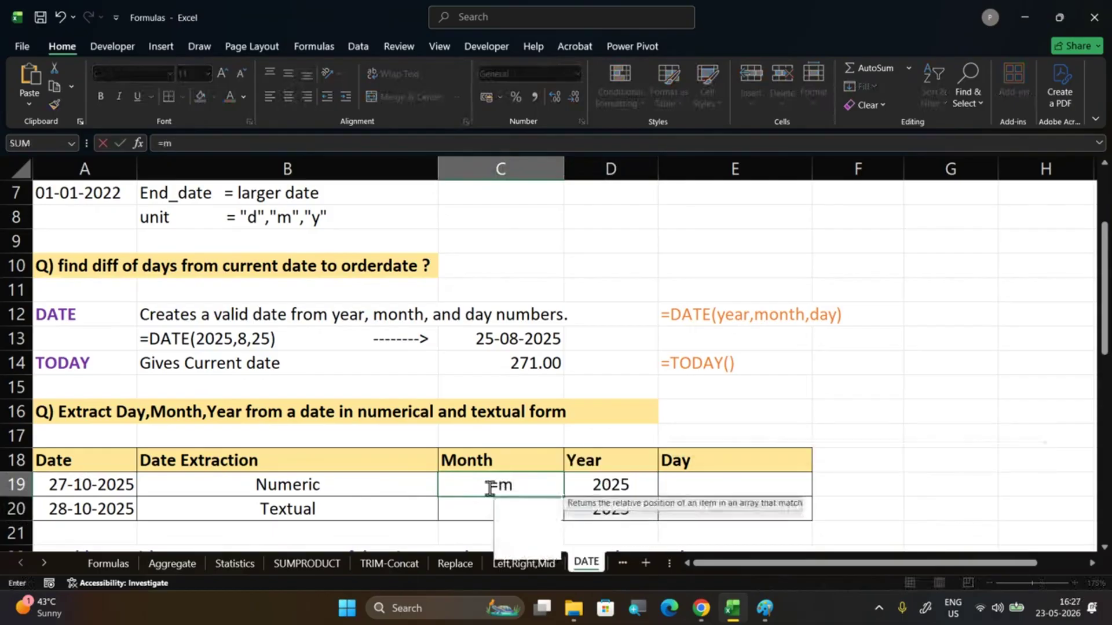
pyautogui.write('onth')
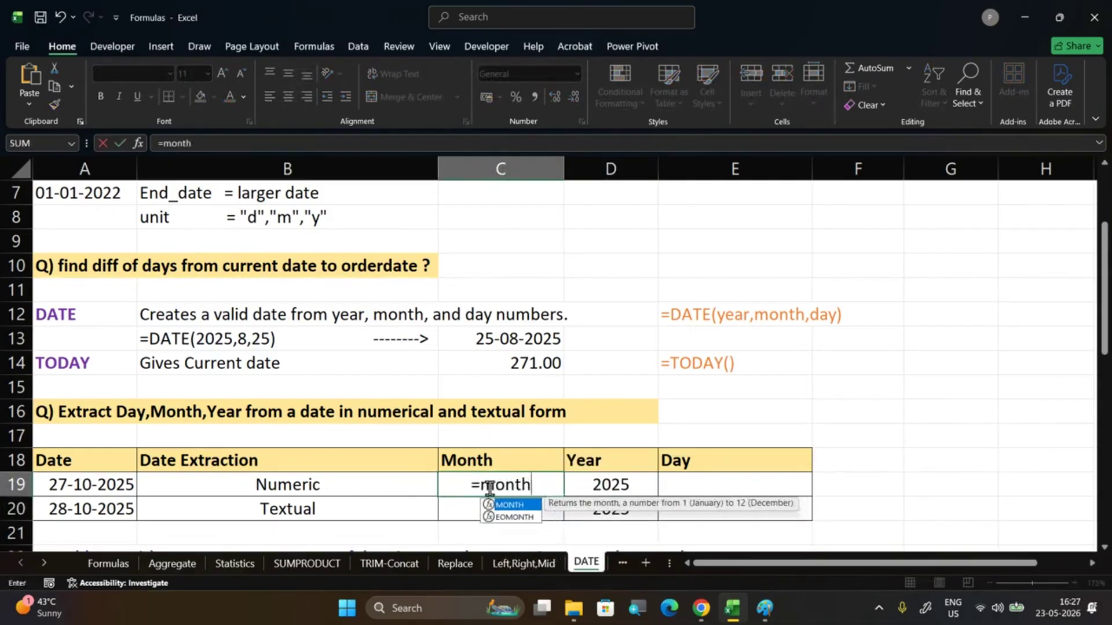
pyautogui.press('Tab')
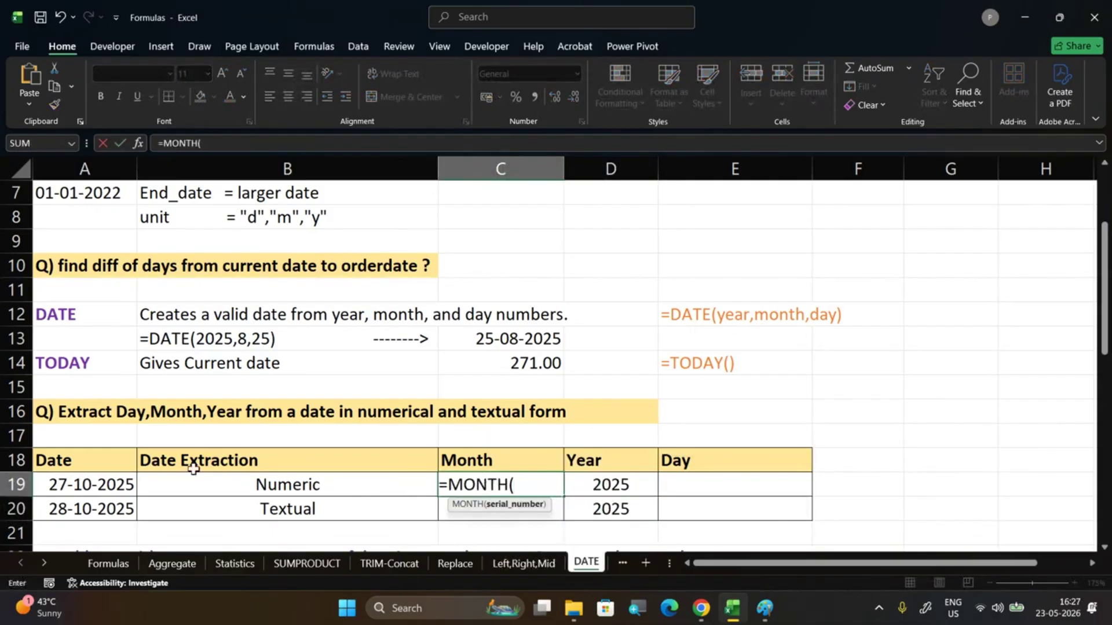
pyautogui.click(109, 485)
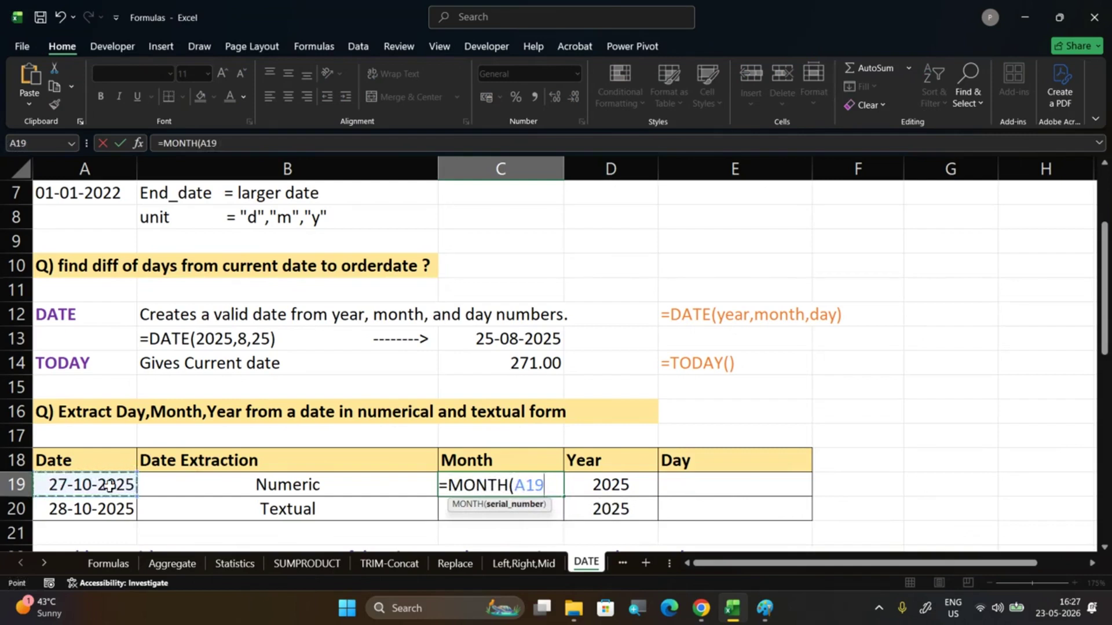
pyautogui.press('Return')
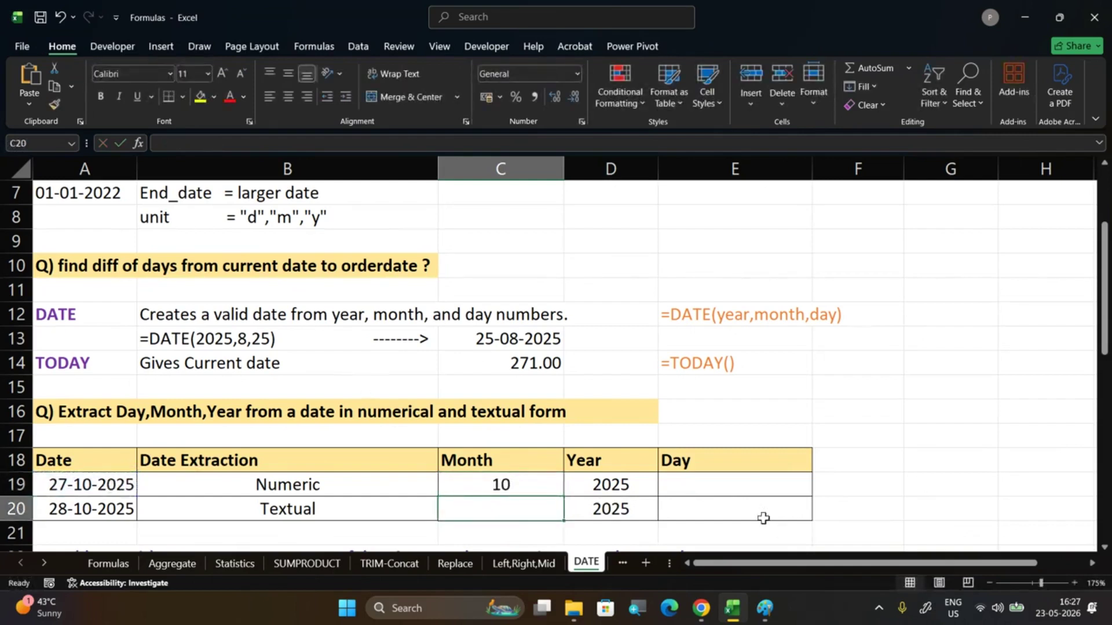
# Extract the numeric day from the date in A19 by entering =DAY(A19) in E19
pyautogui.click(759, 494)
pyautogui.write('=day(')
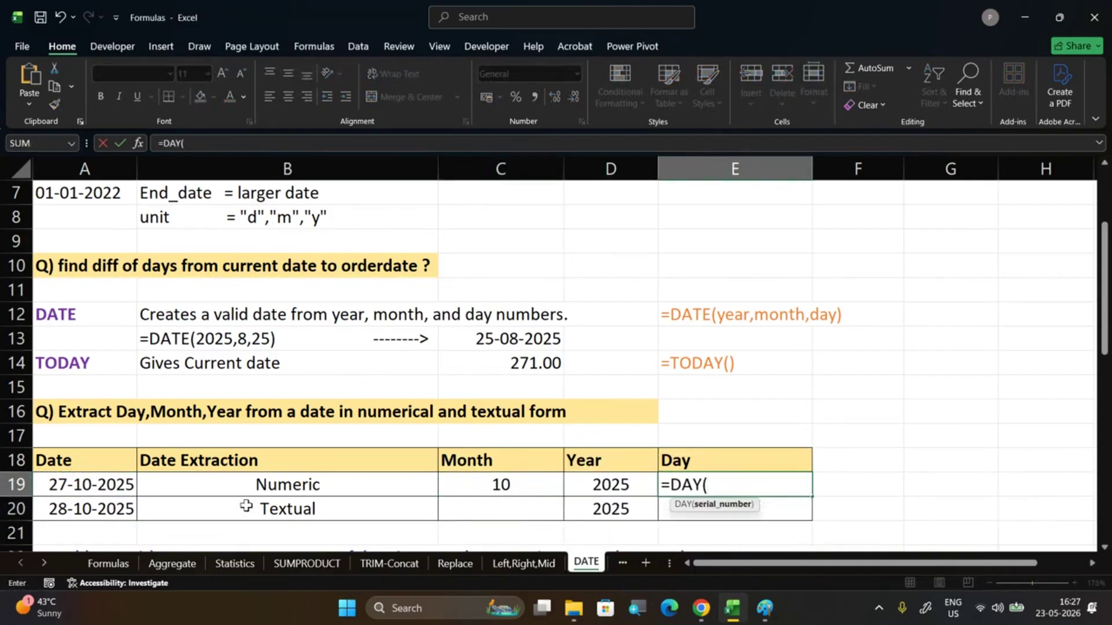
pyautogui.click(89, 485)
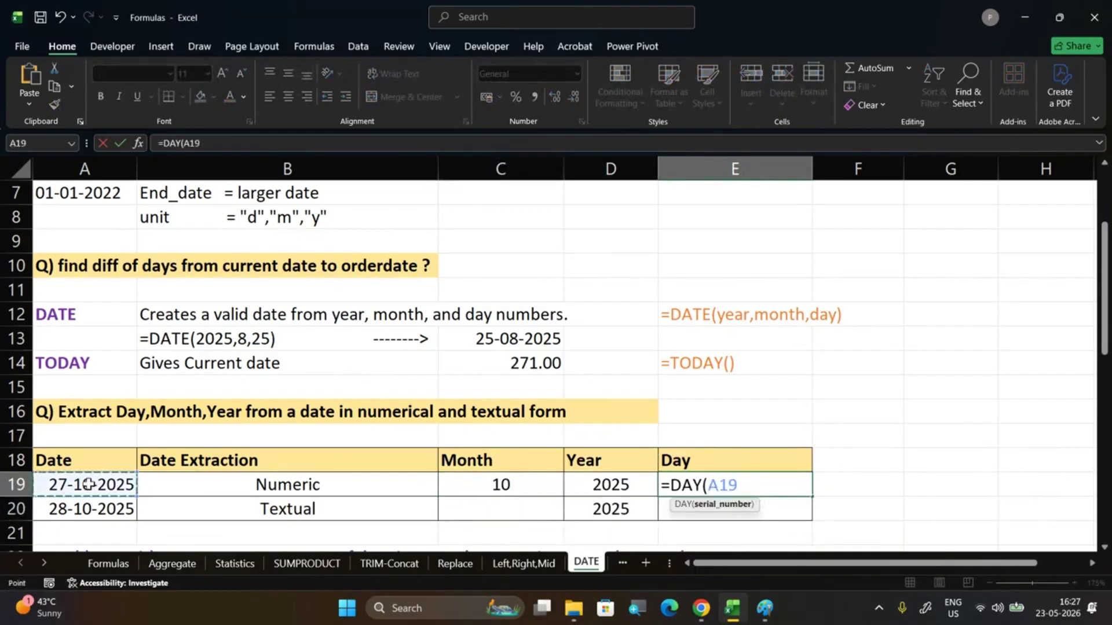
pyautogui.press('Return')
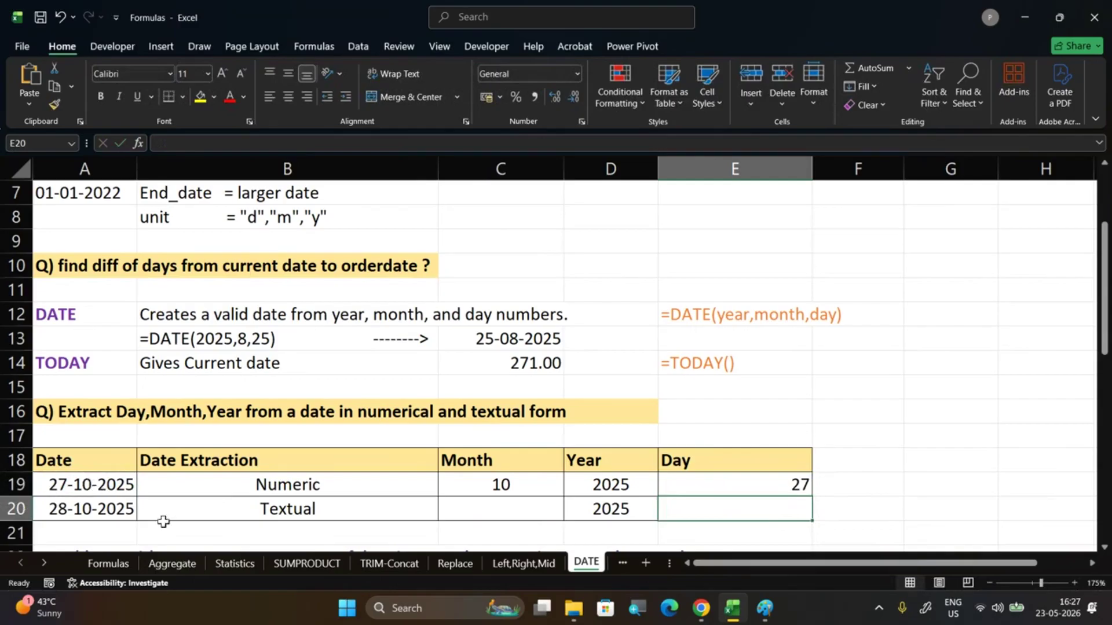
# Turn the MONTH, YEAR and DAY formulas in C19:E19 into visible text by prefixing each with an apostrophe
pyautogui.doubleClick(461, 484)
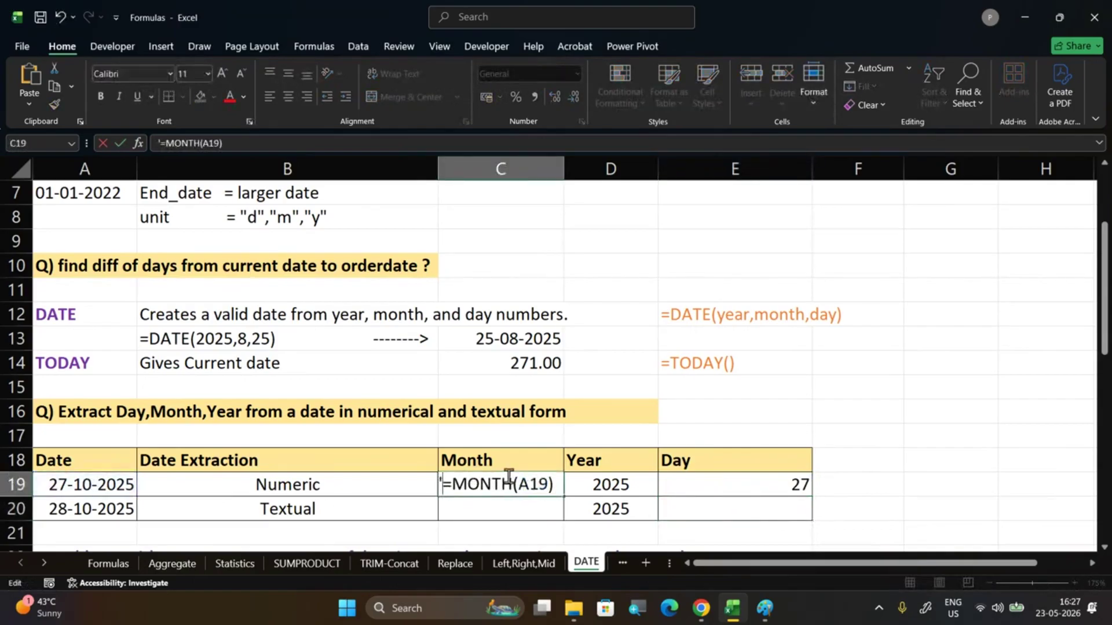
pyautogui.press('Return')
pyautogui.doubleClick(584, 476)
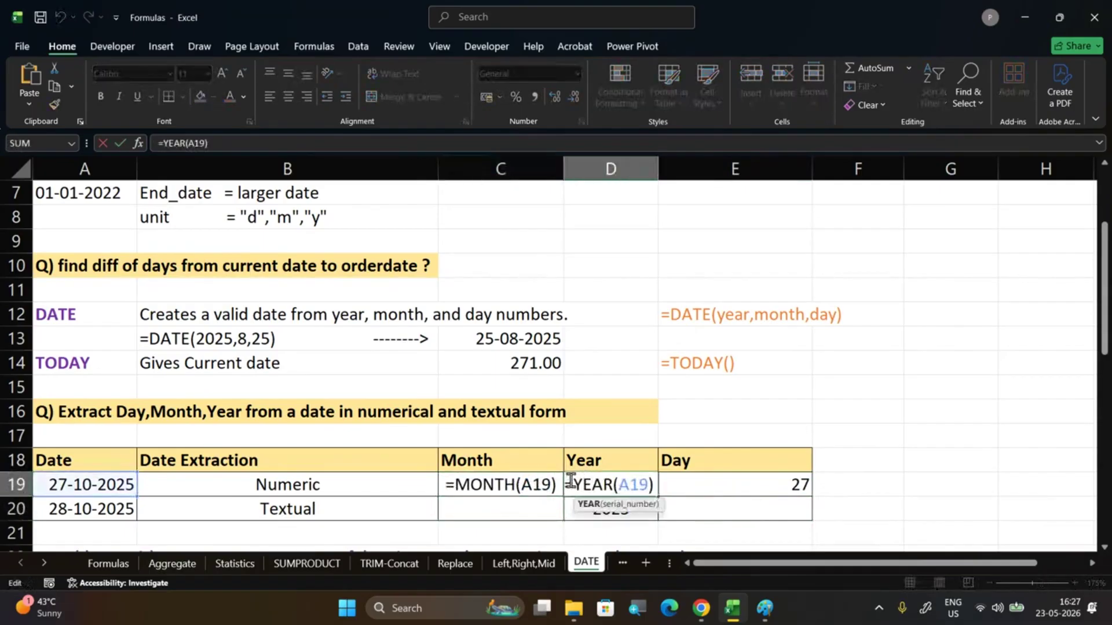
pyautogui.click(568, 480)
pyautogui.write("'")
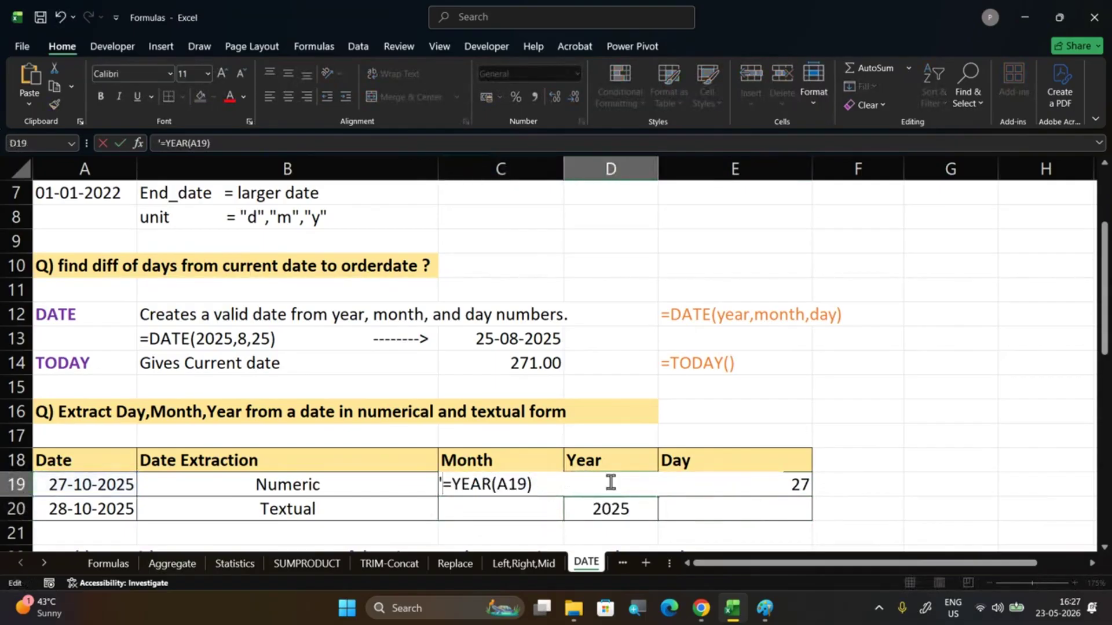
pyautogui.press('Return')
pyautogui.doubleClick(668, 481)
pyautogui.click(663, 482)
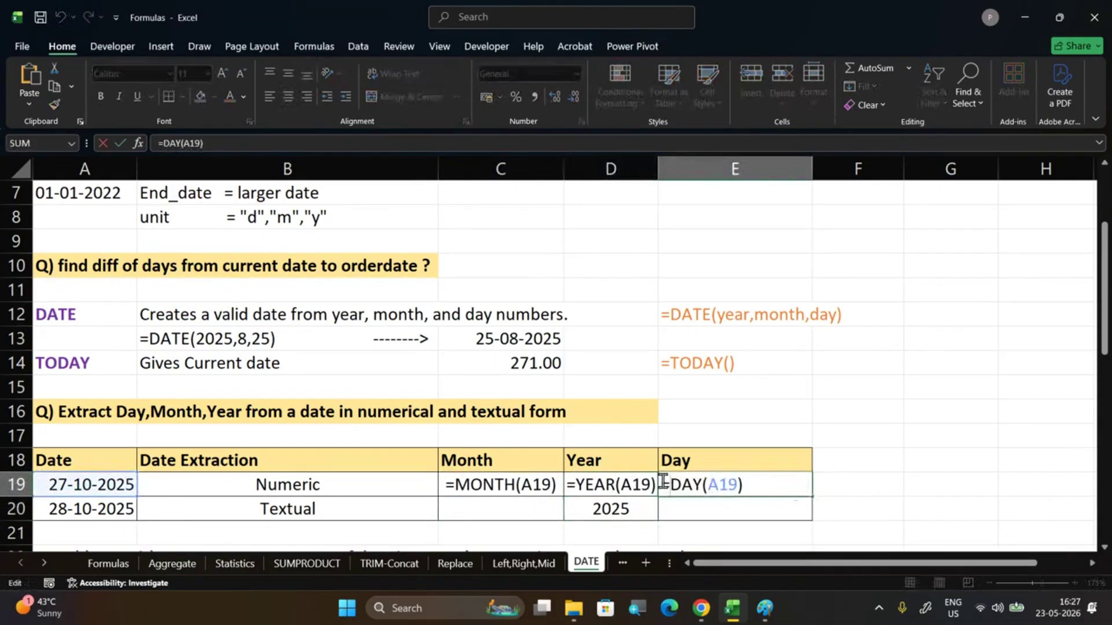
pyautogui.write("'")
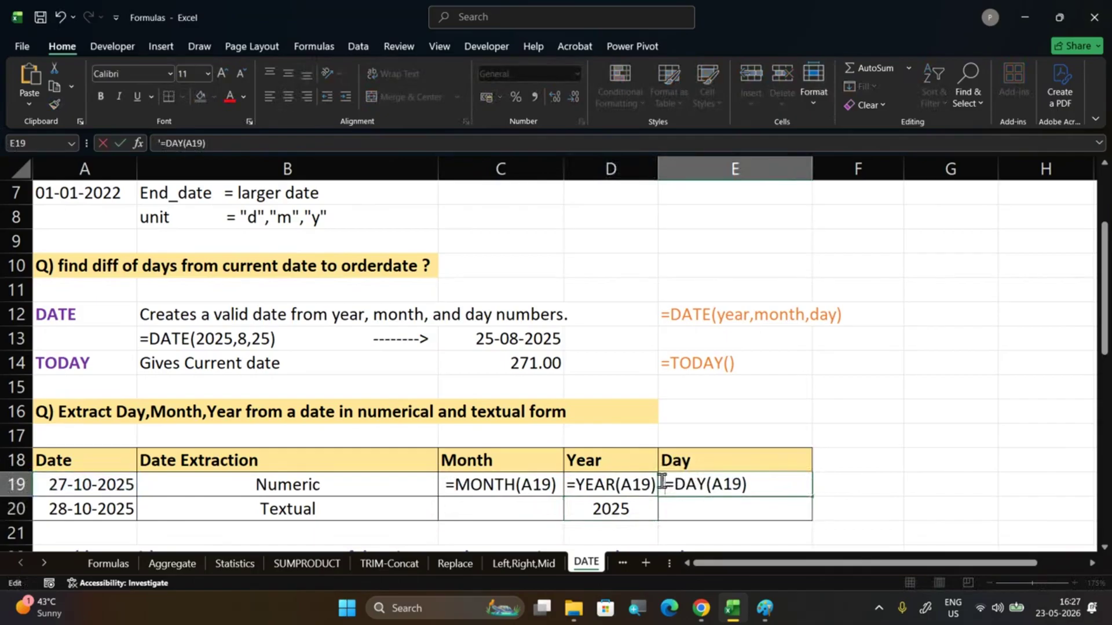
pyautogui.click(701, 502)
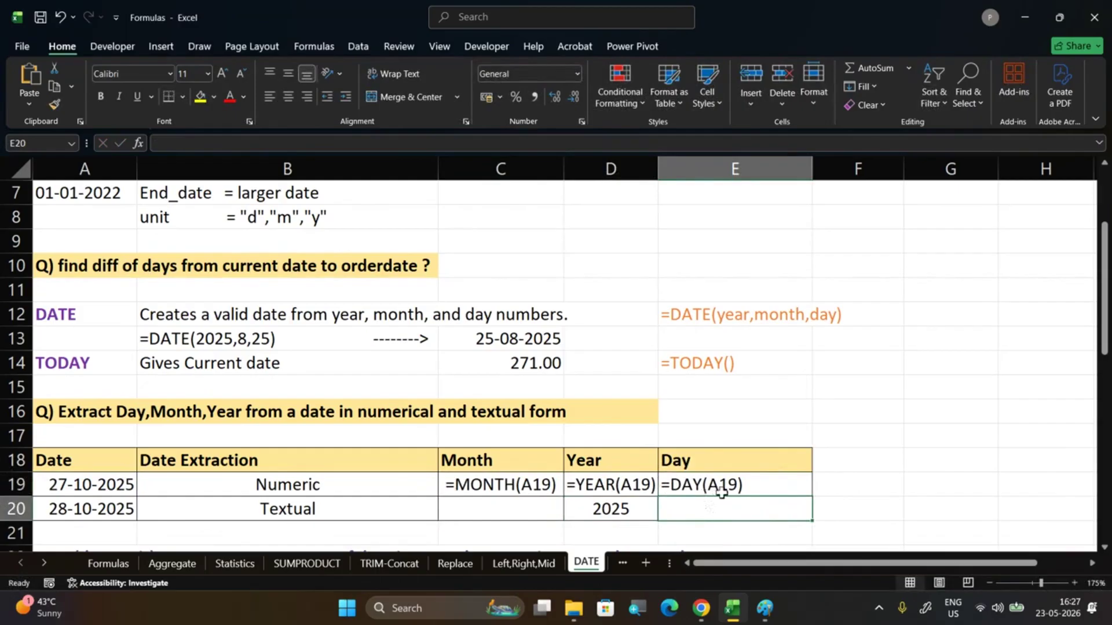
# Review the source date in A19 and the YEAR, DAY and MONTH formulas in row 19
pyautogui.click(87, 485)
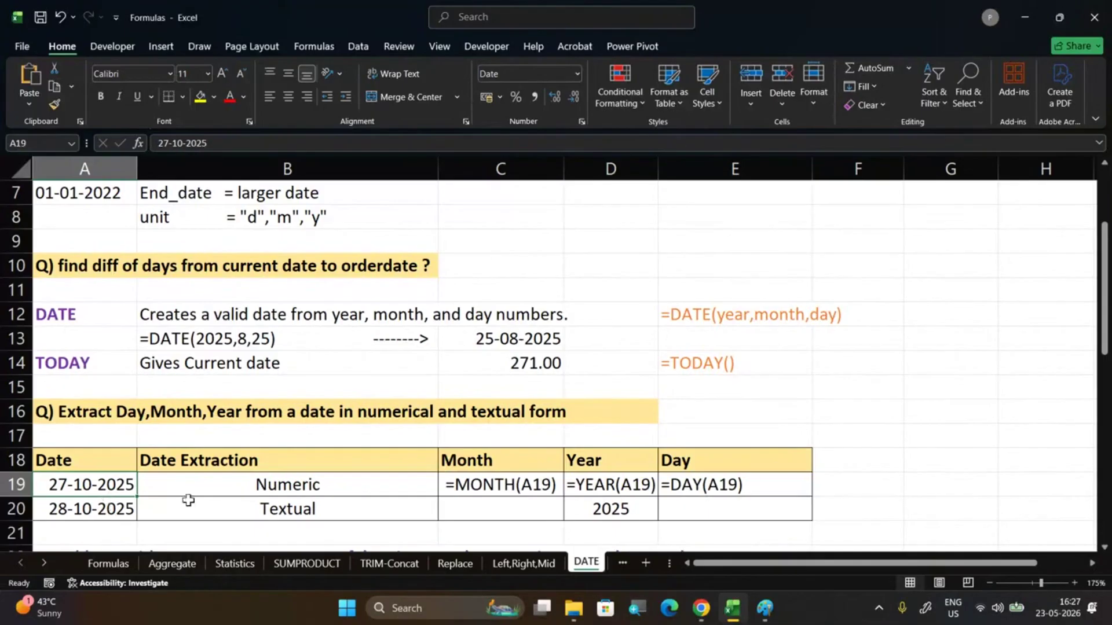
pyautogui.click(630, 485)
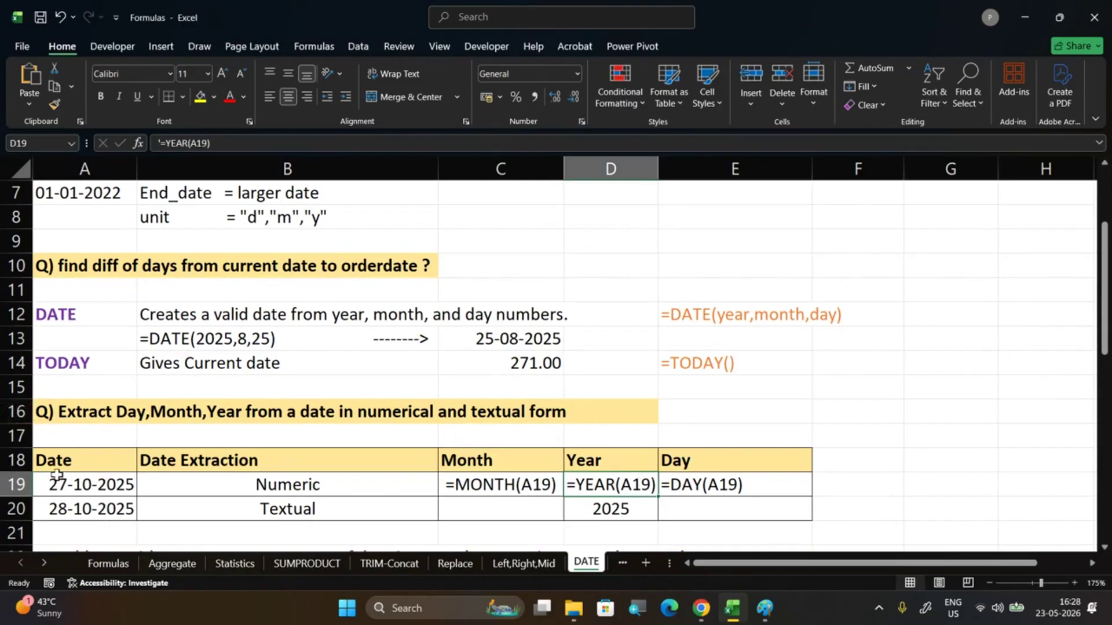
pyautogui.click(750, 486)
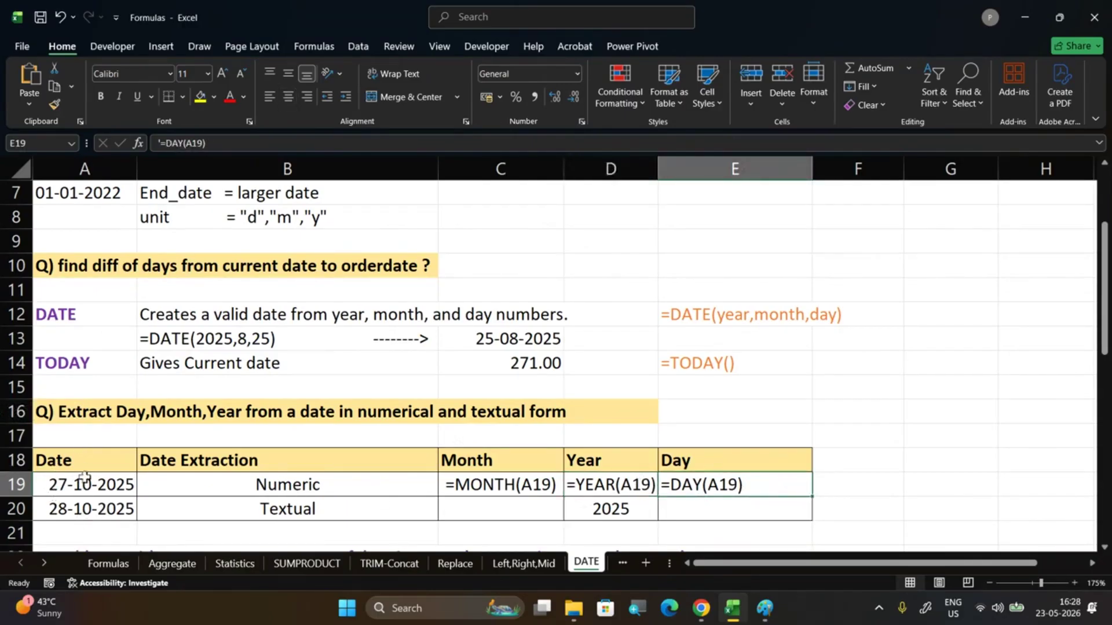
pyautogui.click(497, 487)
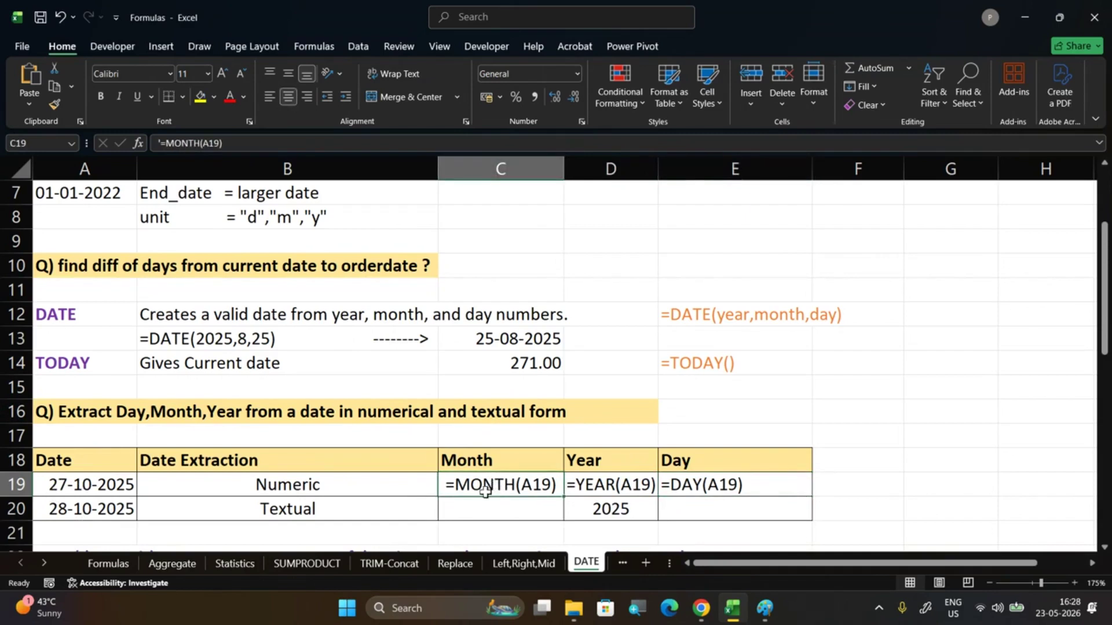
pyautogui.doubleClick(442, 485)
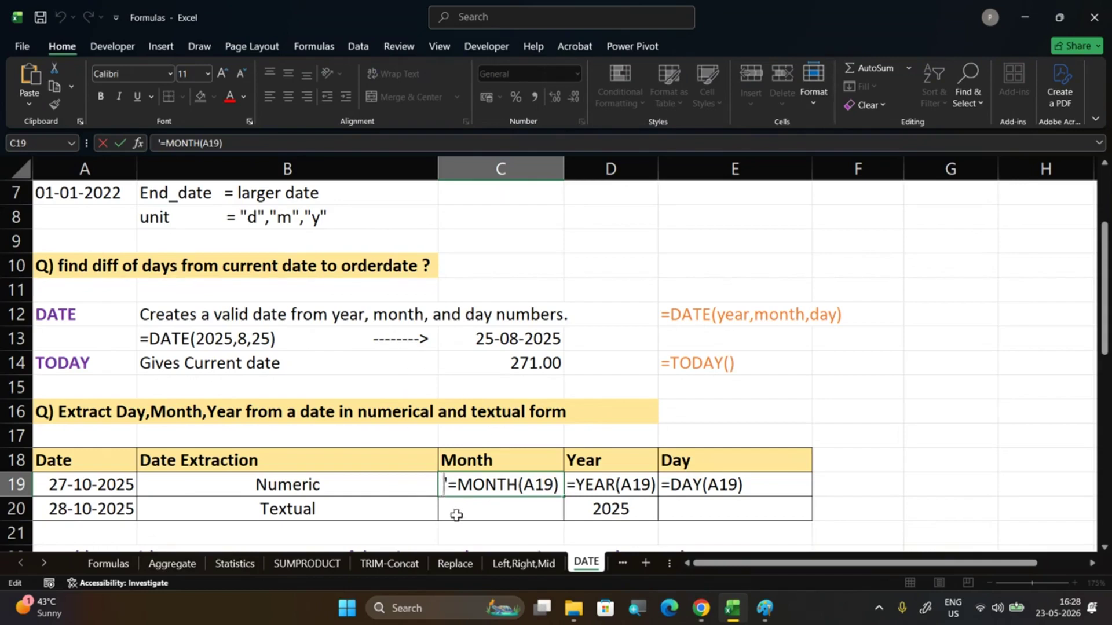
# Clear the Month and Year cells C20:D20 and enter =TEXT(A20,"dddd") in C20
pyautogui.moveTo(458, 512); pyautogui.dragTo(655, 509)
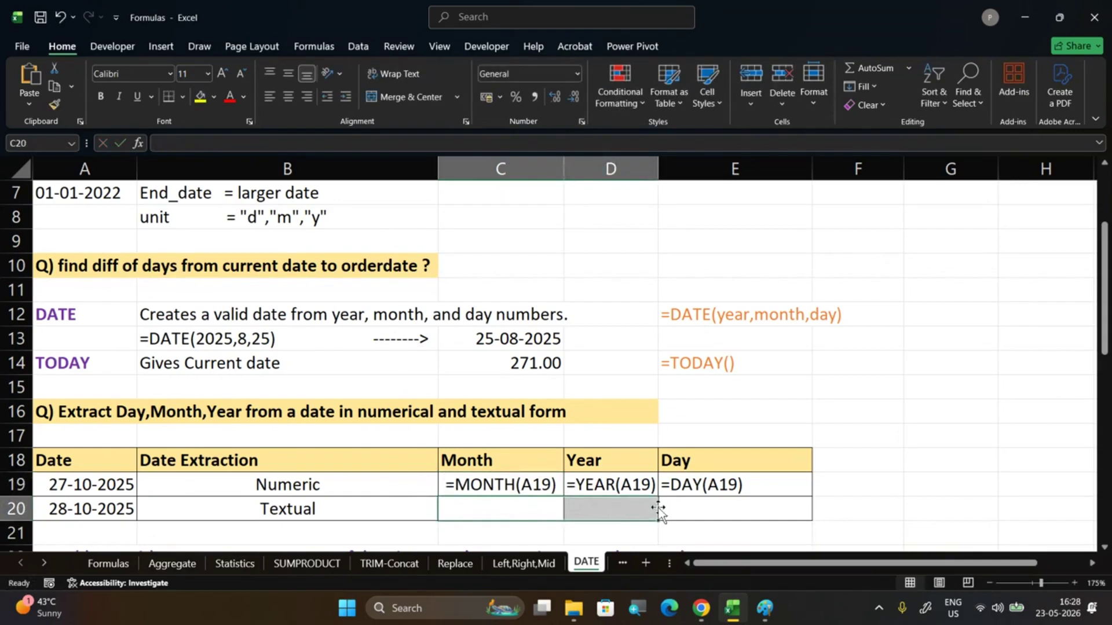
pyautogui.click(517, 505)
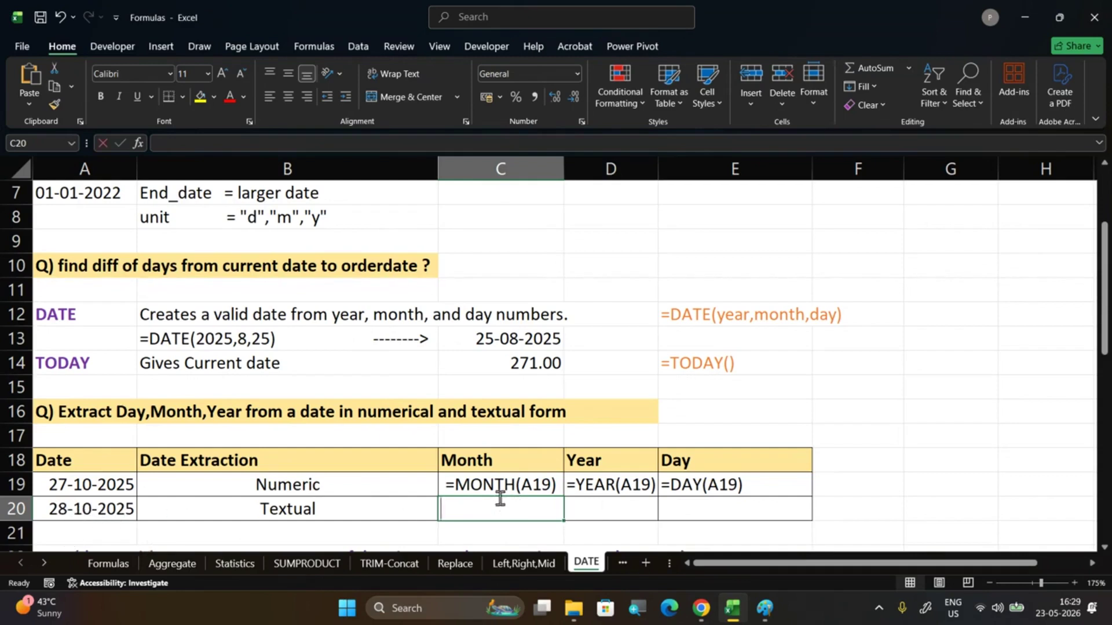
pyautogui.write('=text')
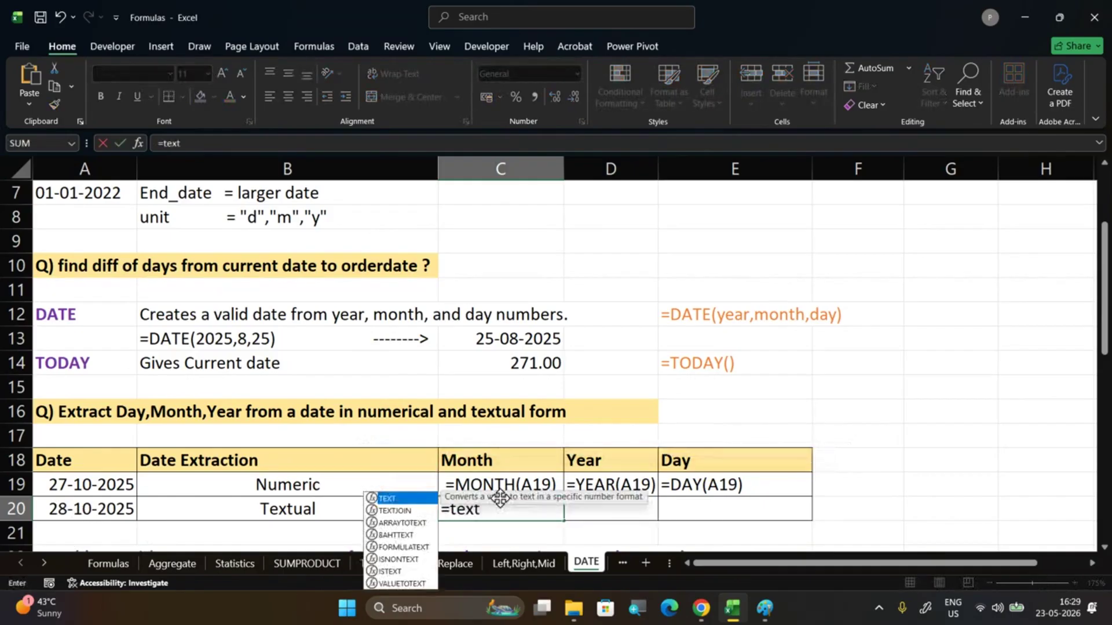
pyautogui.press('Tab')
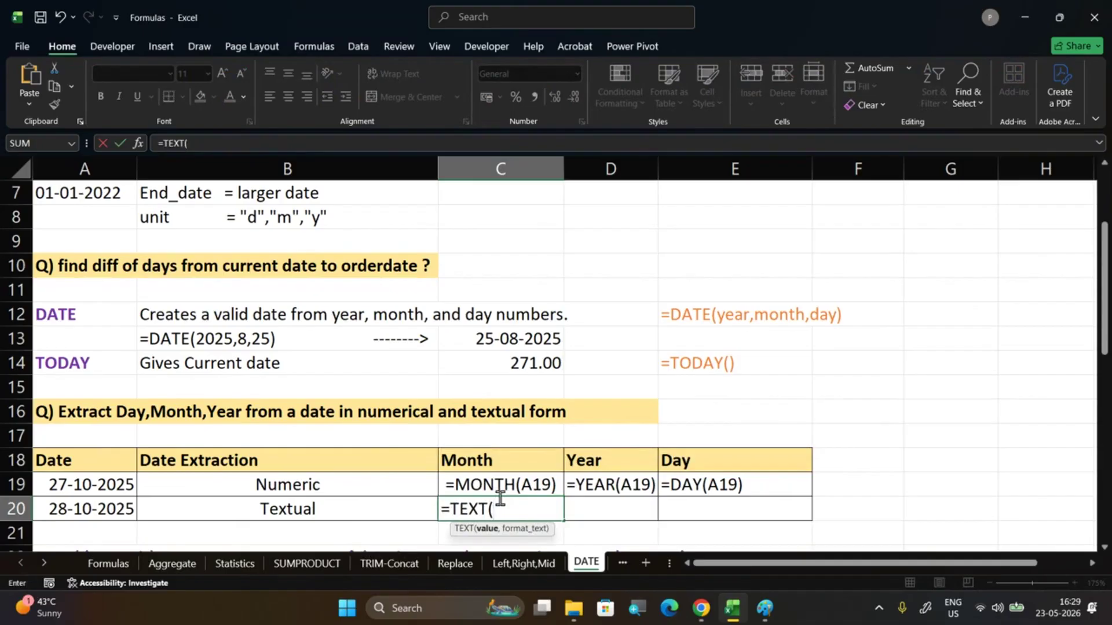
pyautogui.click(96, 507)
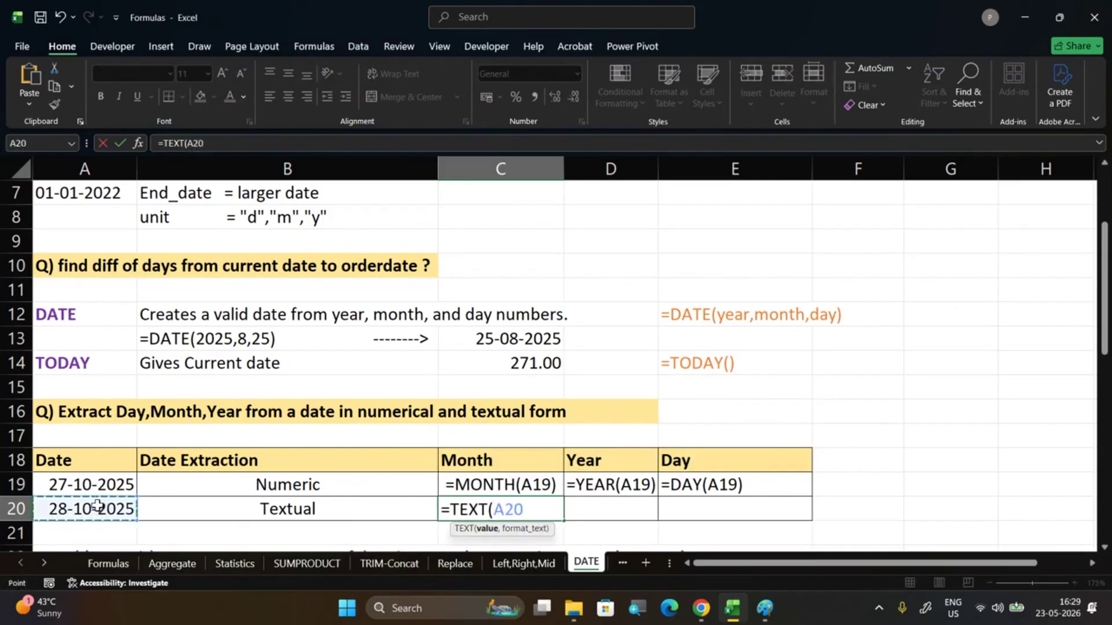
pyautogui.write(',')
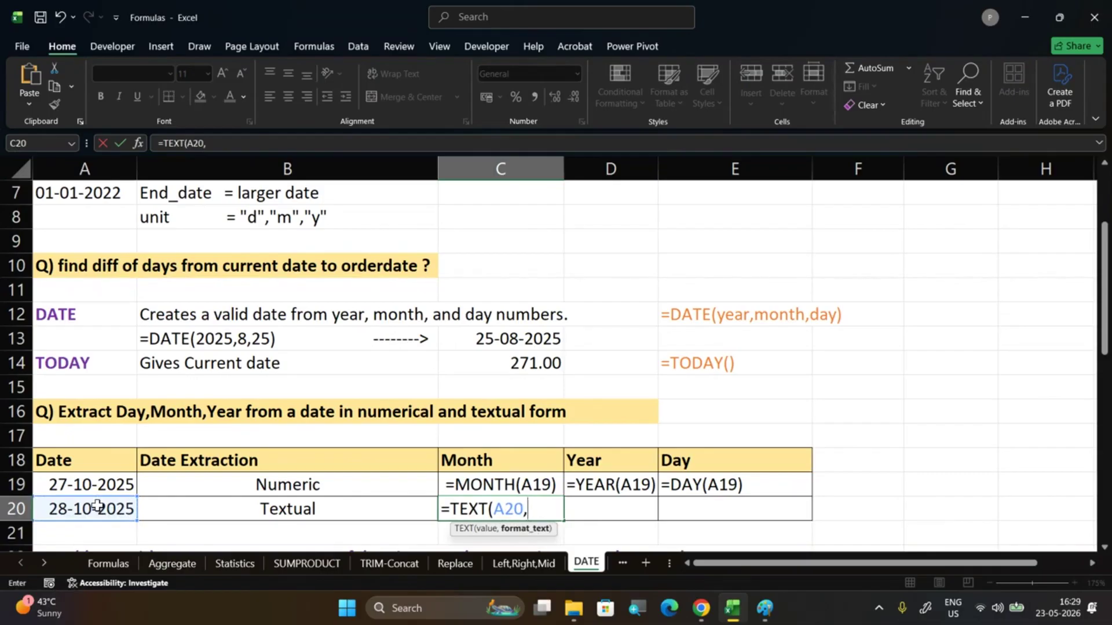
pyautogui.write('"dddd')
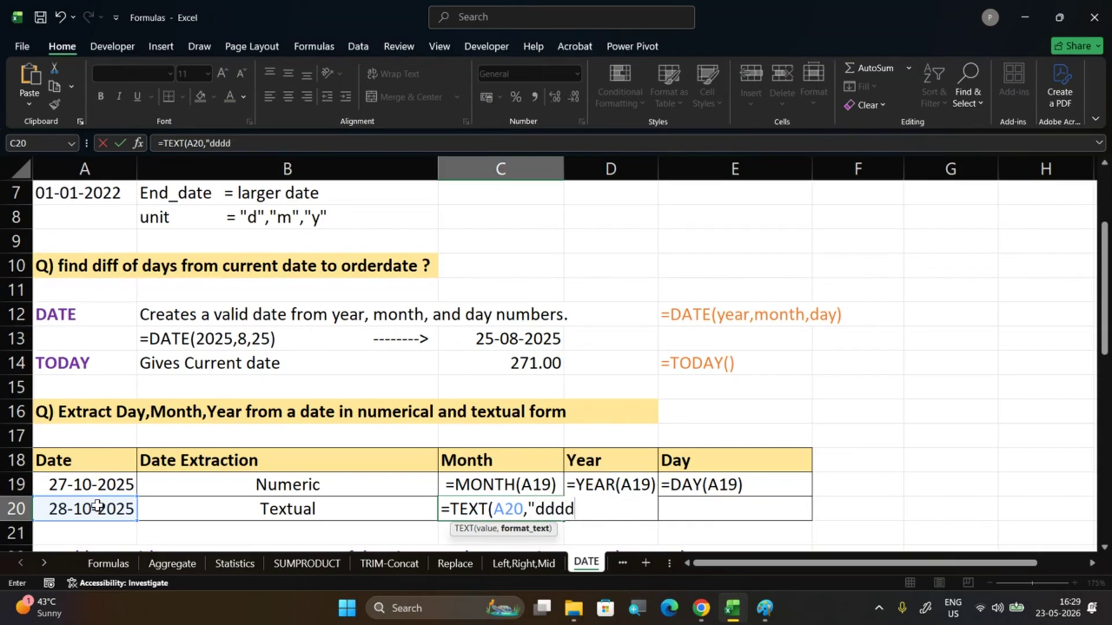
pyautogui.write('")')
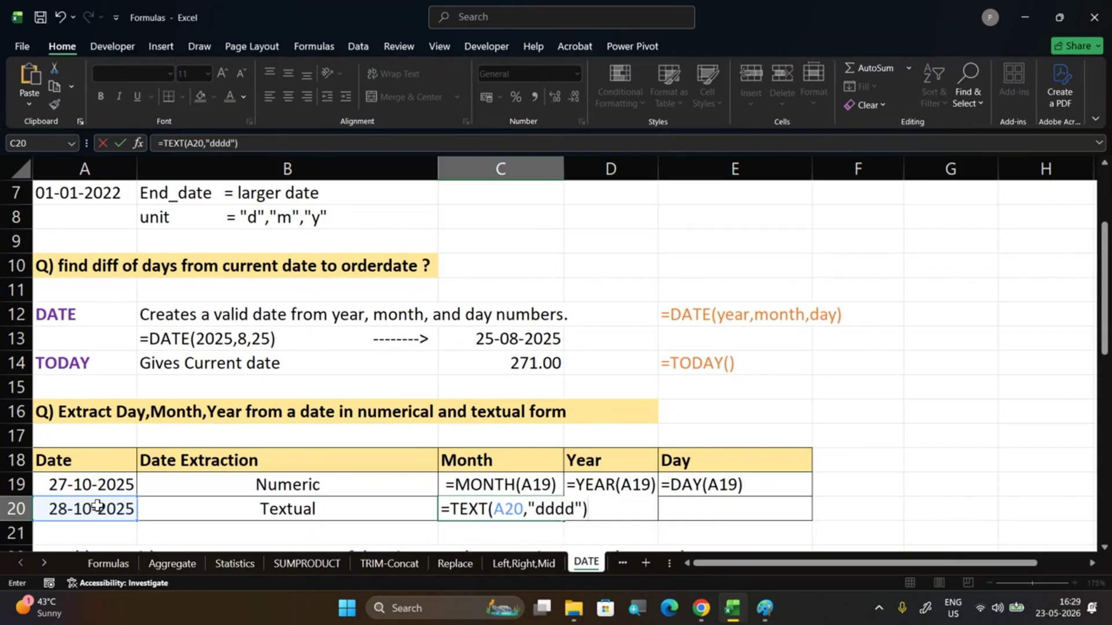
pyautogui.press('Return')
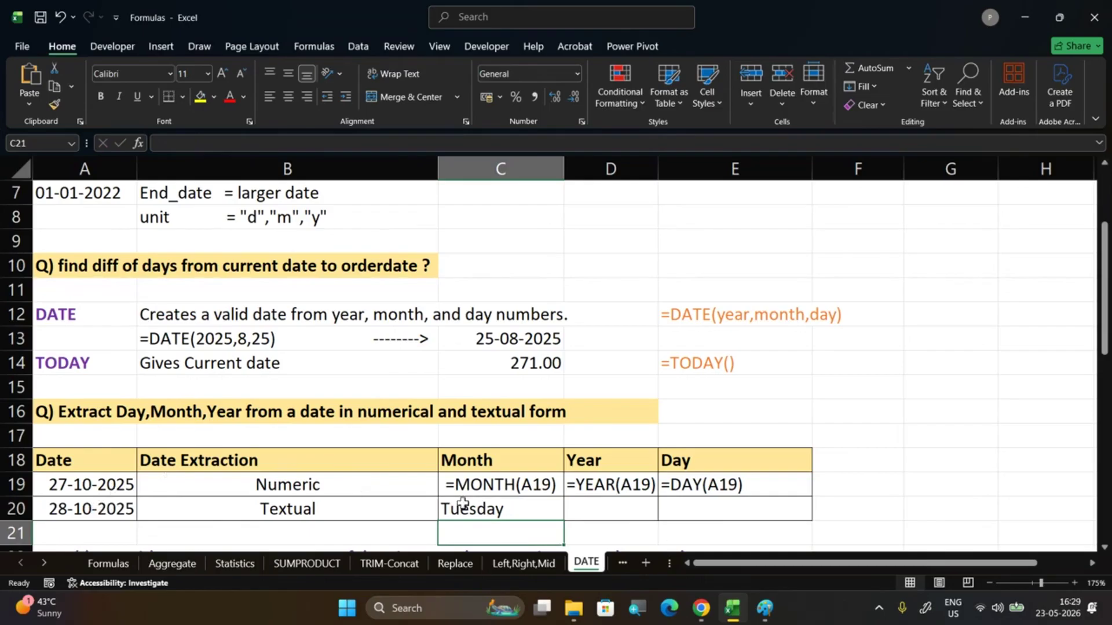
# Change the format code in the C20 TEXT formula to "mmmm", giving =TEXT(A20,"mmmm")
pyautogui.doubleClick(521, 507)
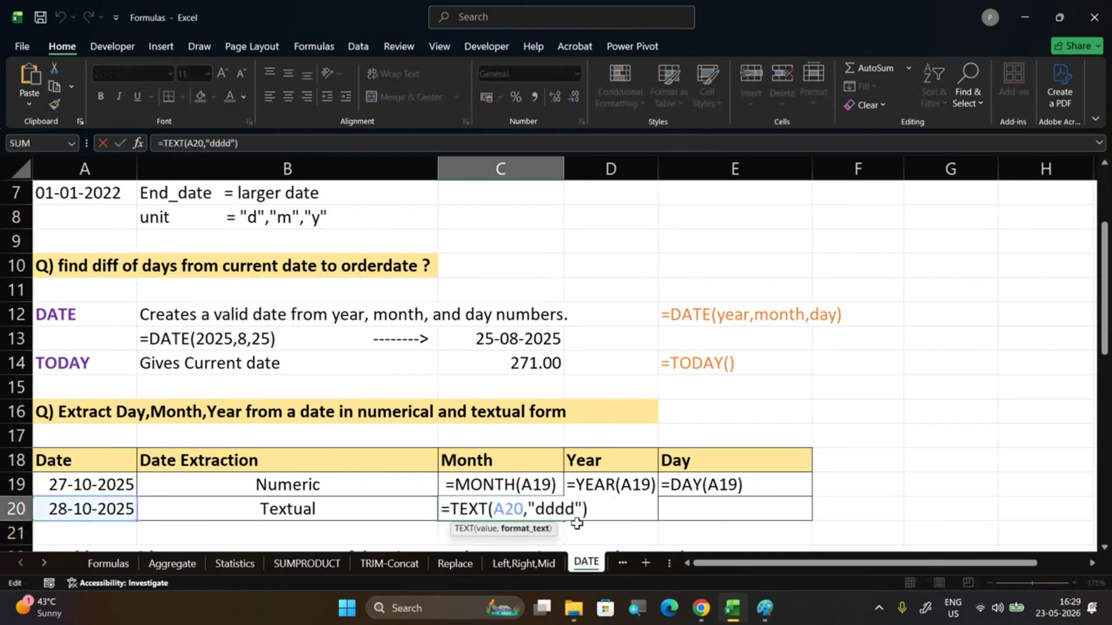
pyautogui.press('BackSpace')
pyautogui.press('BackSpace')
pyautogui.press('BackSpace')
pyautogui.press('BackSpace')
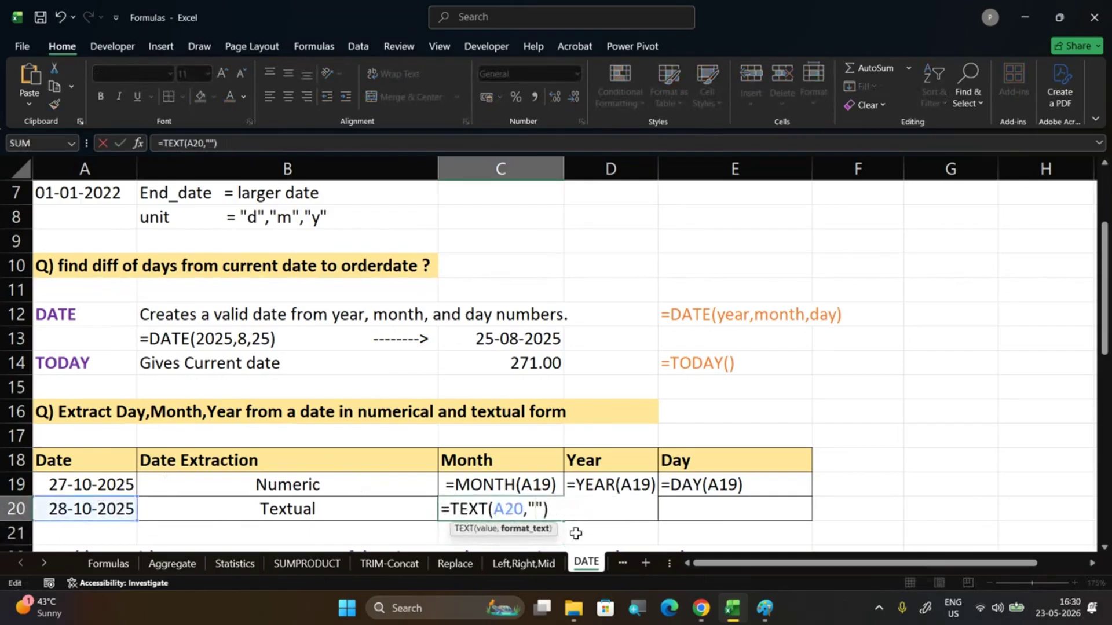
pyautogui.write('mmmm')
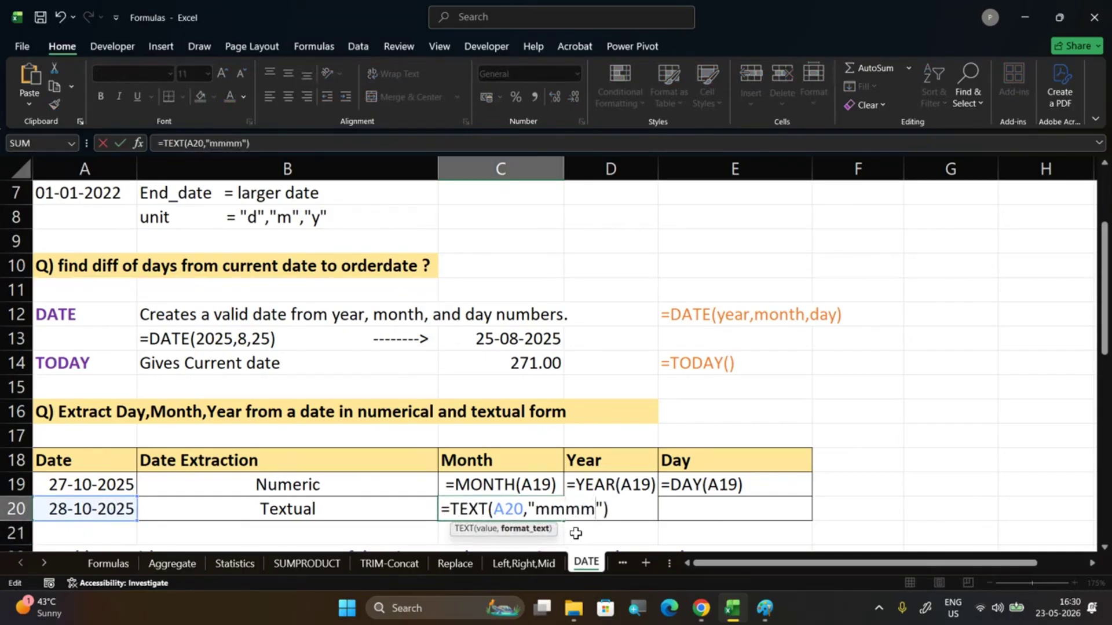
pyautogui.press('Return')
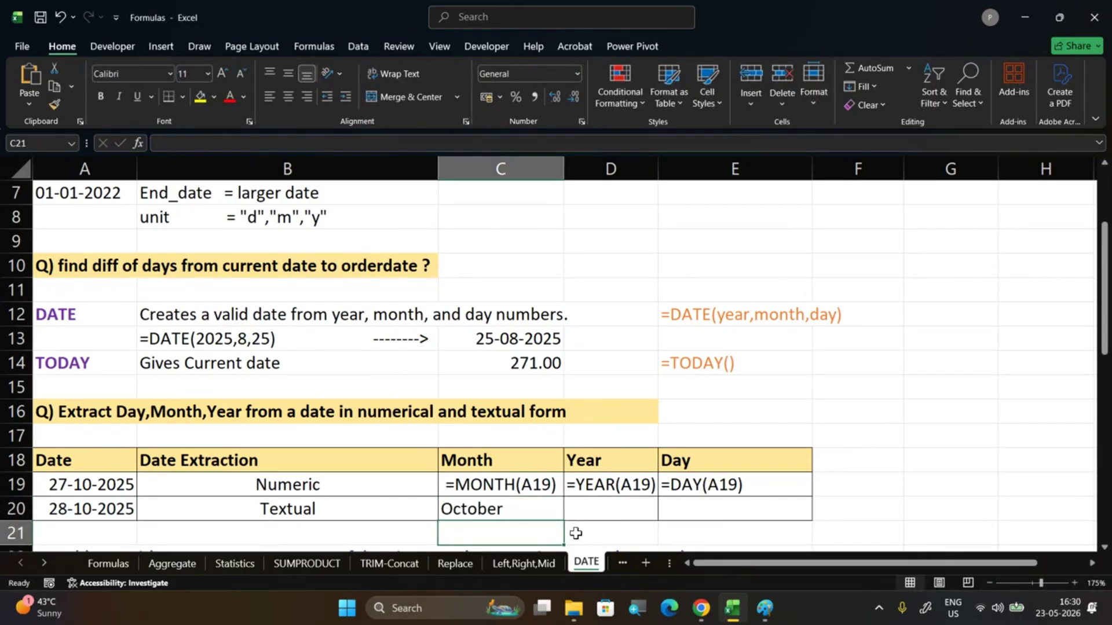
# Shorten the format code in the C20 TEXT formula to "mmm", giving =TEXT(A20,"mmm")
pyautogui.click(539, 504)
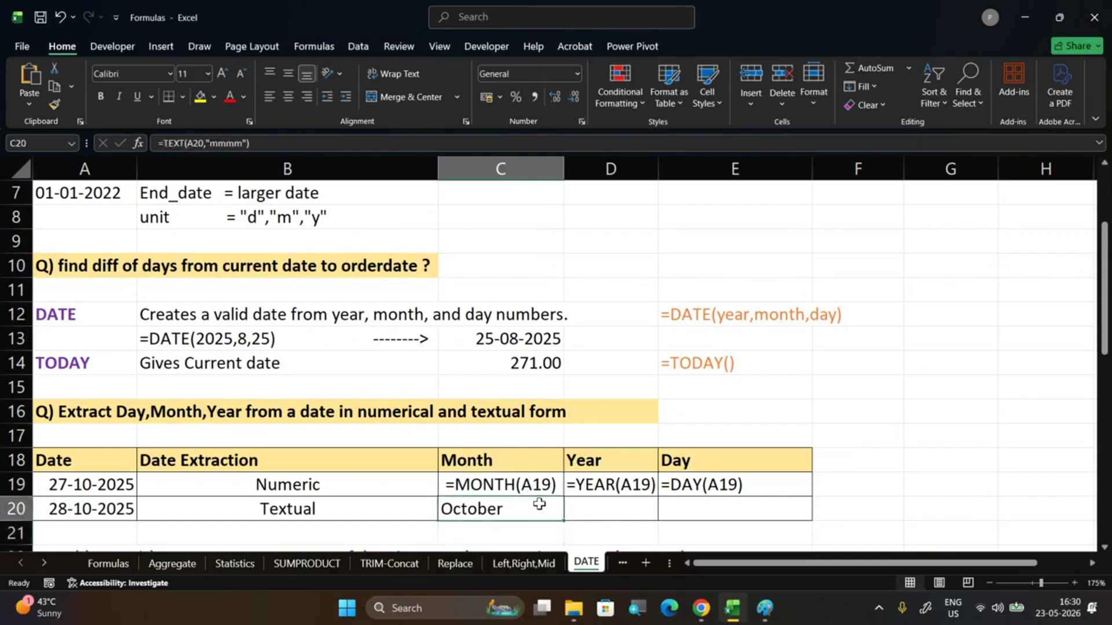
pyautogui.doubleClick(539, 504)
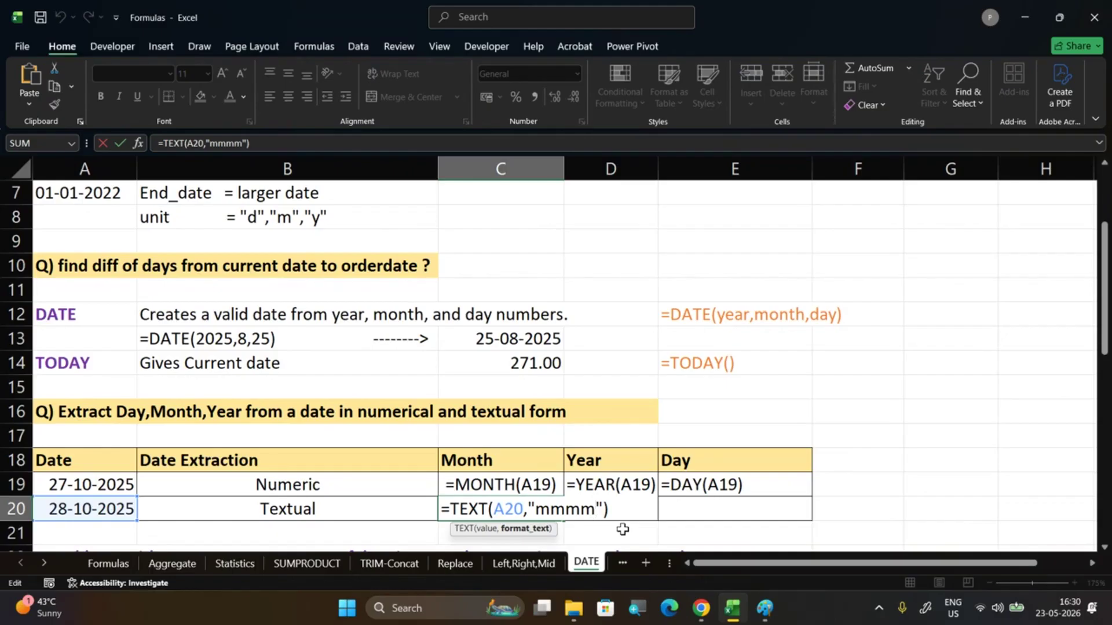
pyautogui.press('BackSpace')
pyautogui.press('Return')
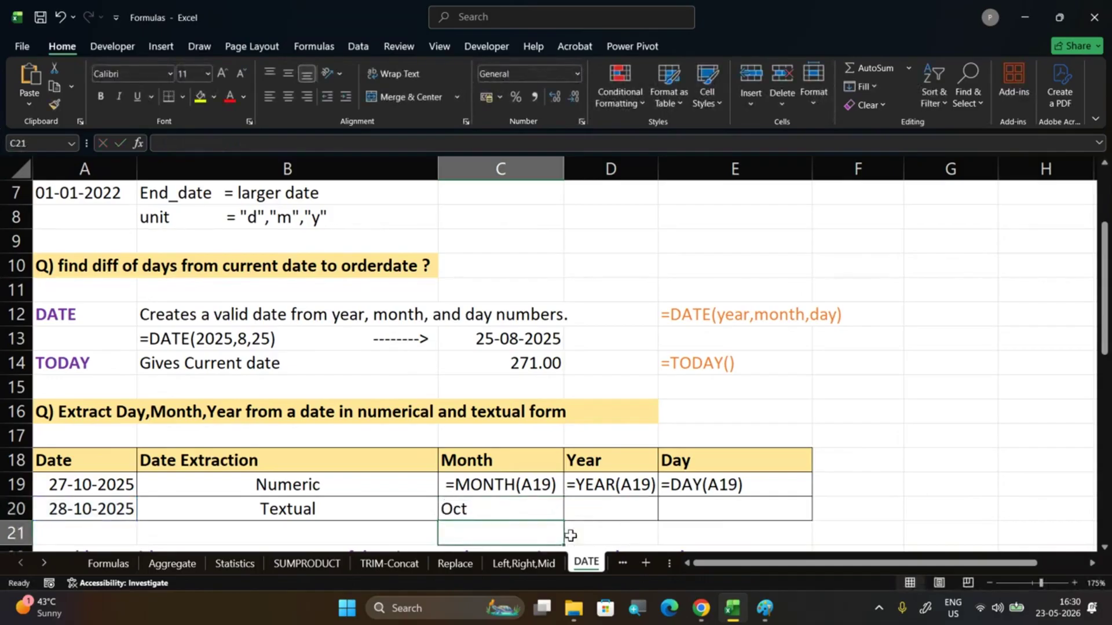
# Shorten the format code in the C20 TEXT formula to "mm", giving =TEXT(A20,"mm")
pyautogui.click(537, 509)
pyautogui.doubleClick(537, 508)
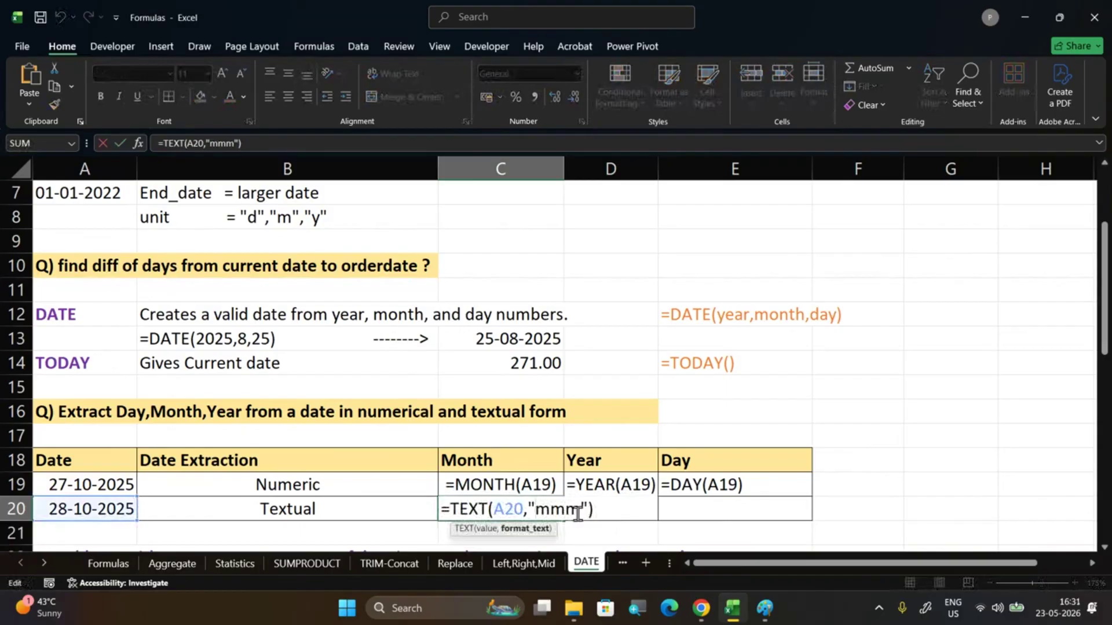
pyautogui.press('BackSpace')
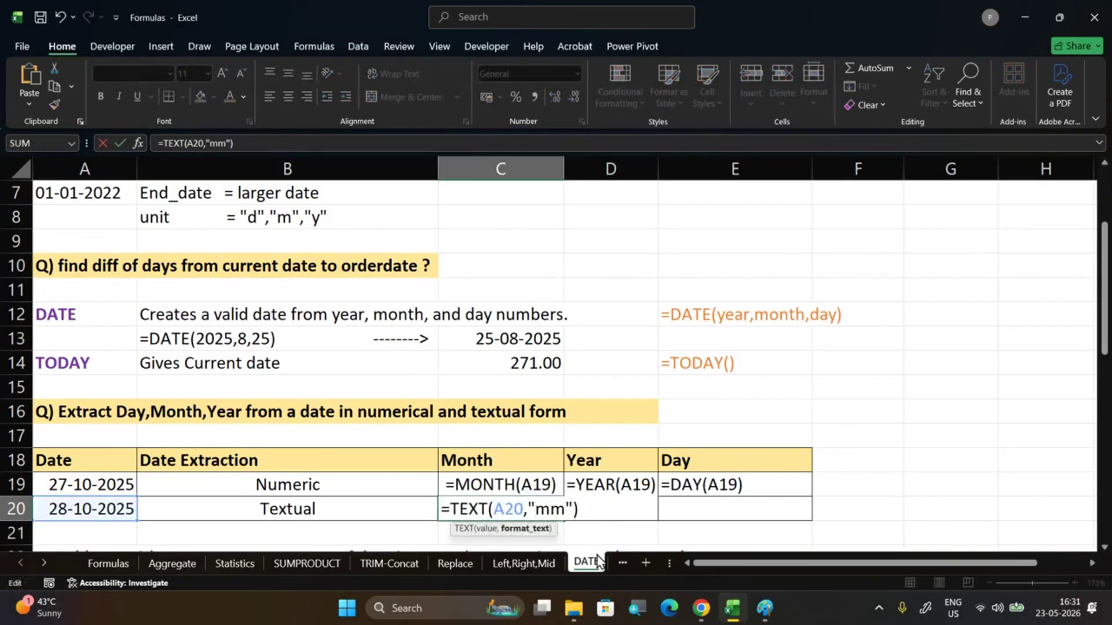
pyautogui.press('Return')
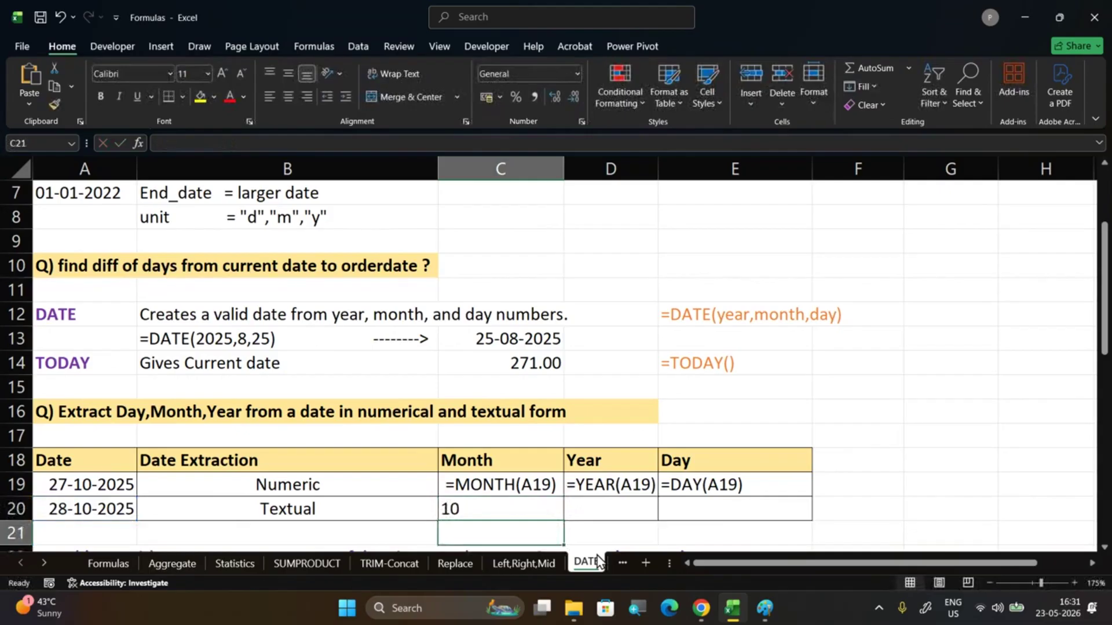
# Reduce the format code in the C20 TEXT formula to a single "m", giving =TEXT(A20,"m")
pyautogui.click(539, 504)
pyautogui.doubleClick(538, 504)
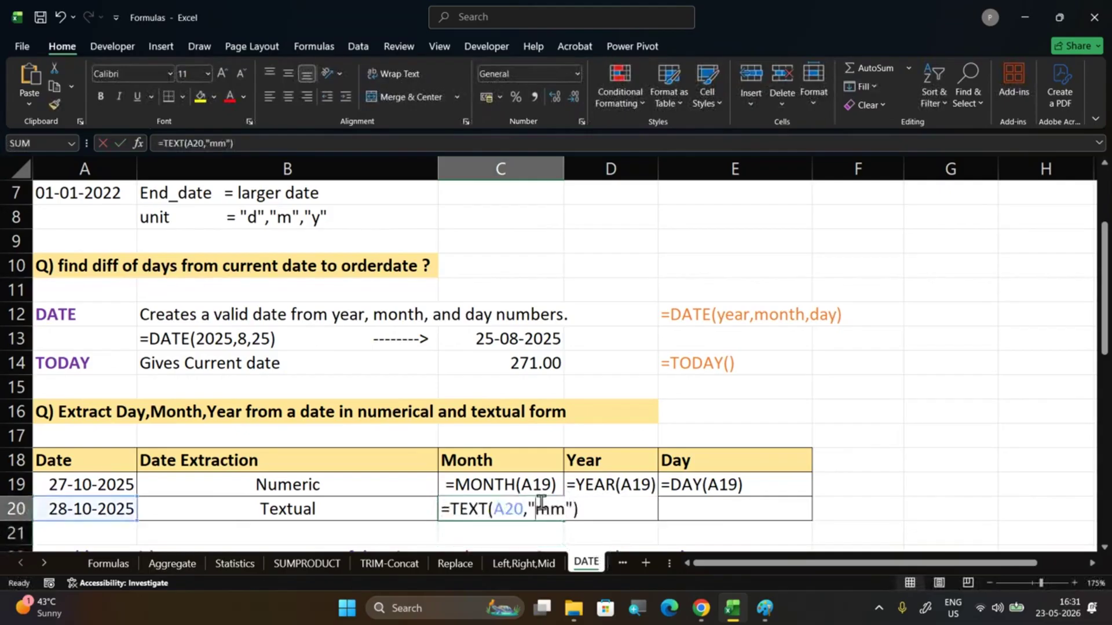
pyautogui.click(566, 508)
pyautogui.press('BackSpace')
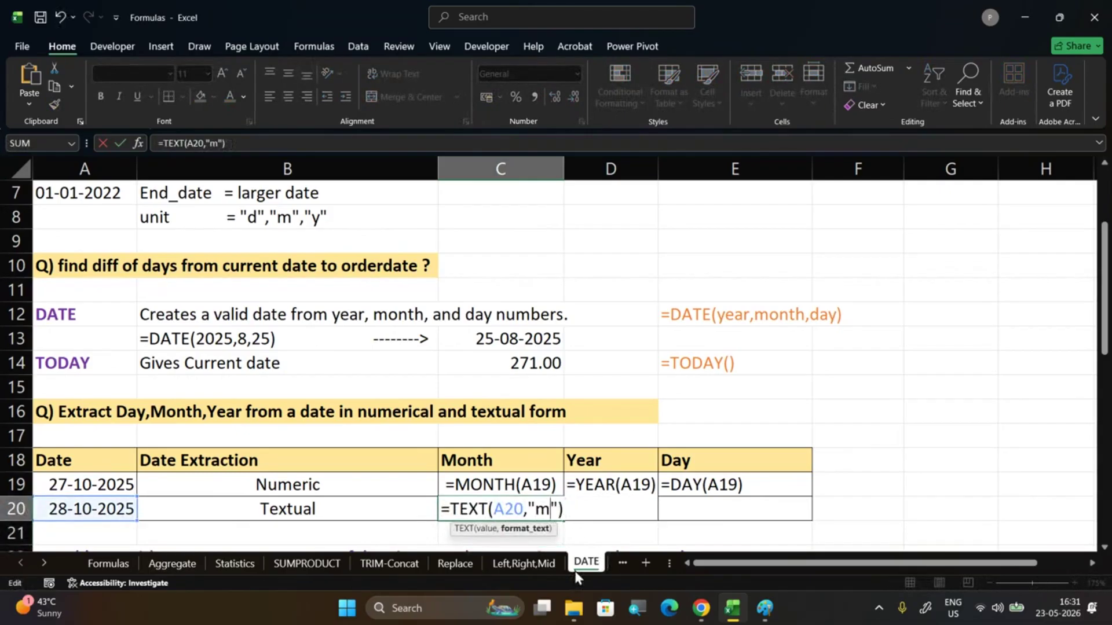
pyautogui.press('Return')
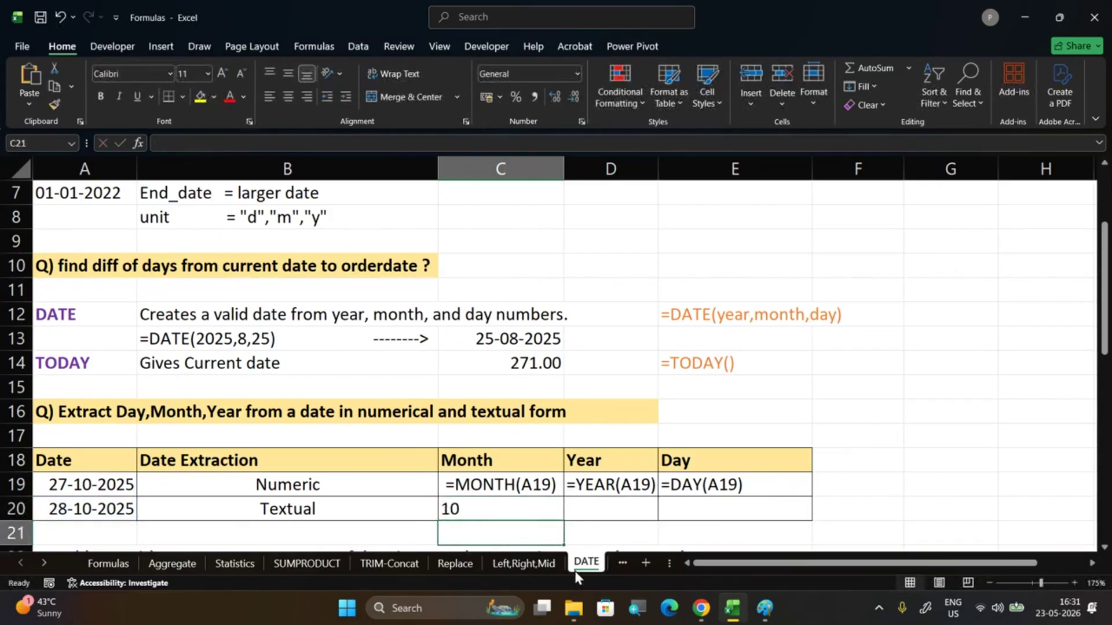
# Replace the month code in the C20 TEXT formula with a year code, giving =TEXT(A20,"yyyyy")
pyautogui.doubleClick(527, 511)
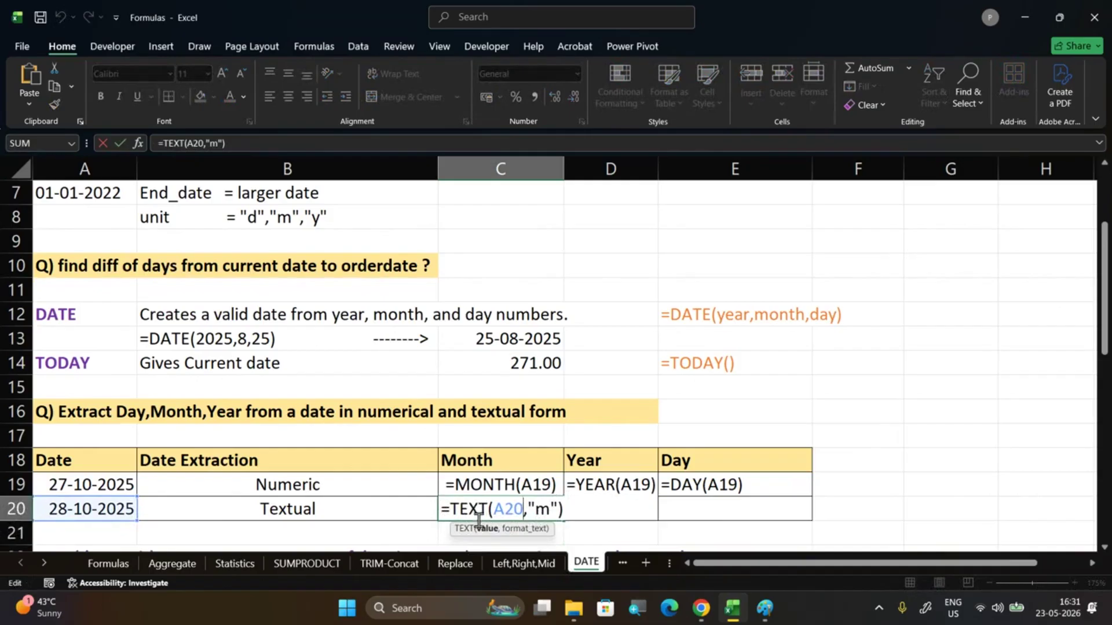
pyautogui.click(549, 509)
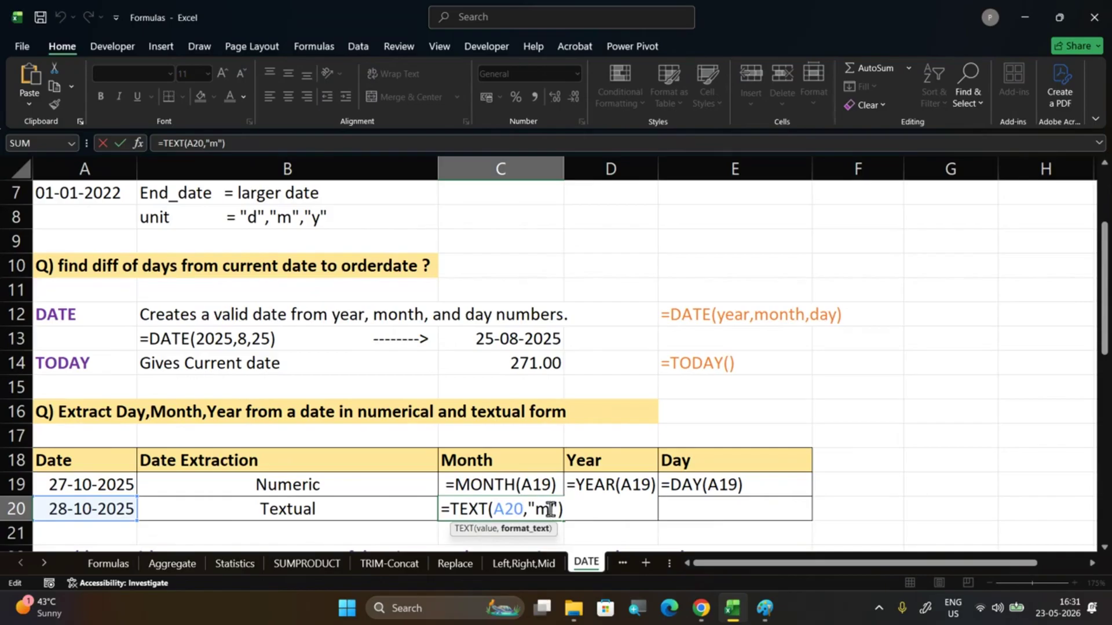
pyautogui.press('BackSpace')
pyautogui.write('yyyy')
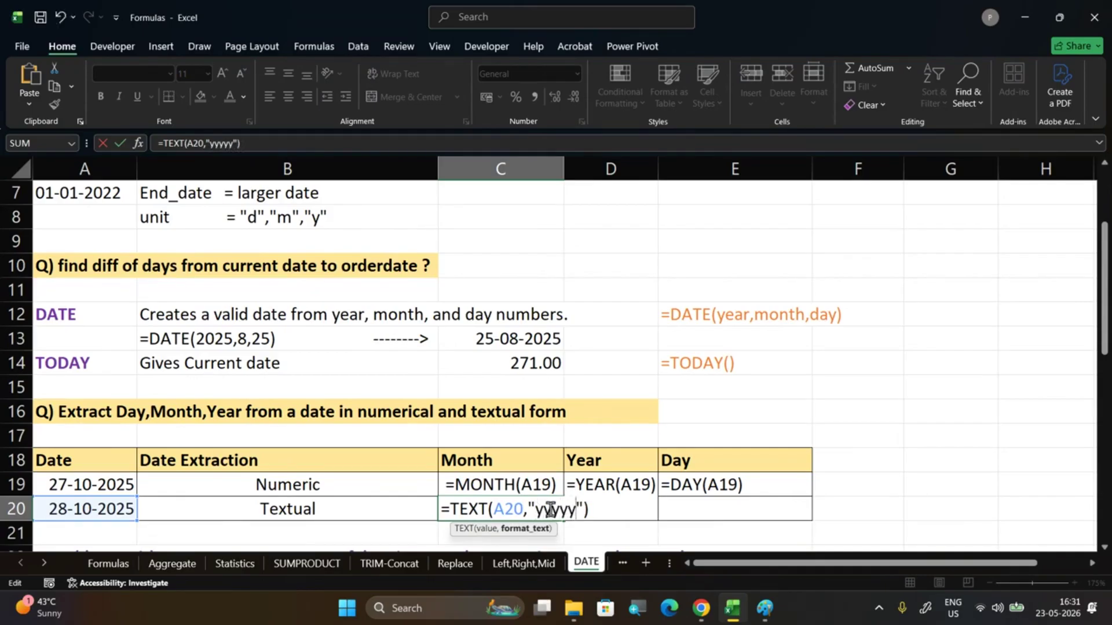
pyautogui.press('Return')
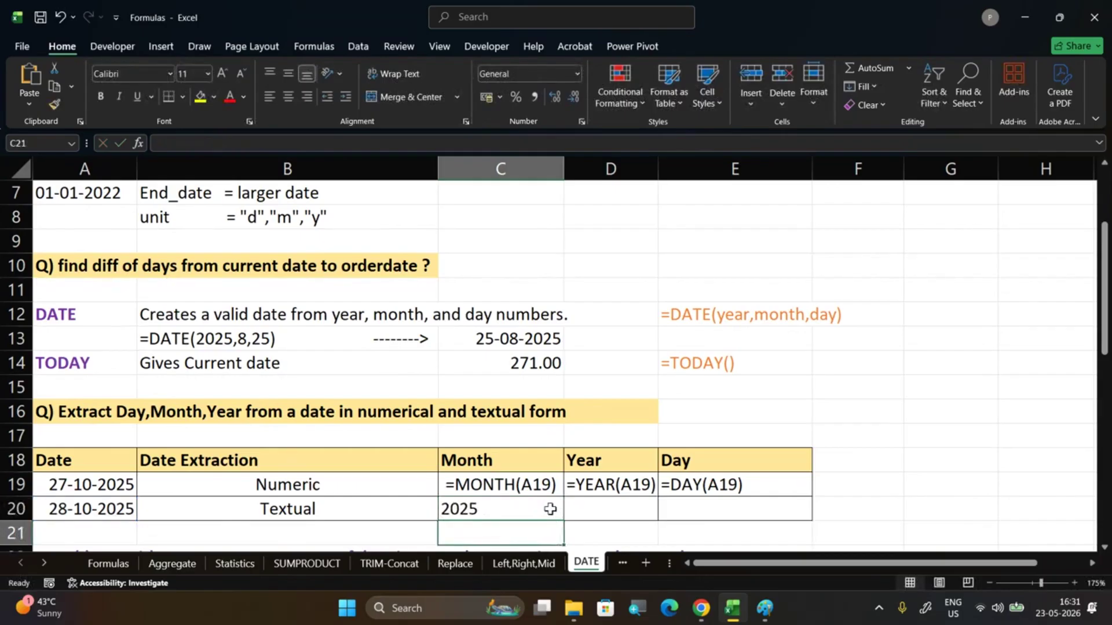
# Change the C20 format code to "dddd" and prefix the formula with an apostrophe so =TEXT(A20,"dddd") is stored as text
pyautogui.click(550, 509)
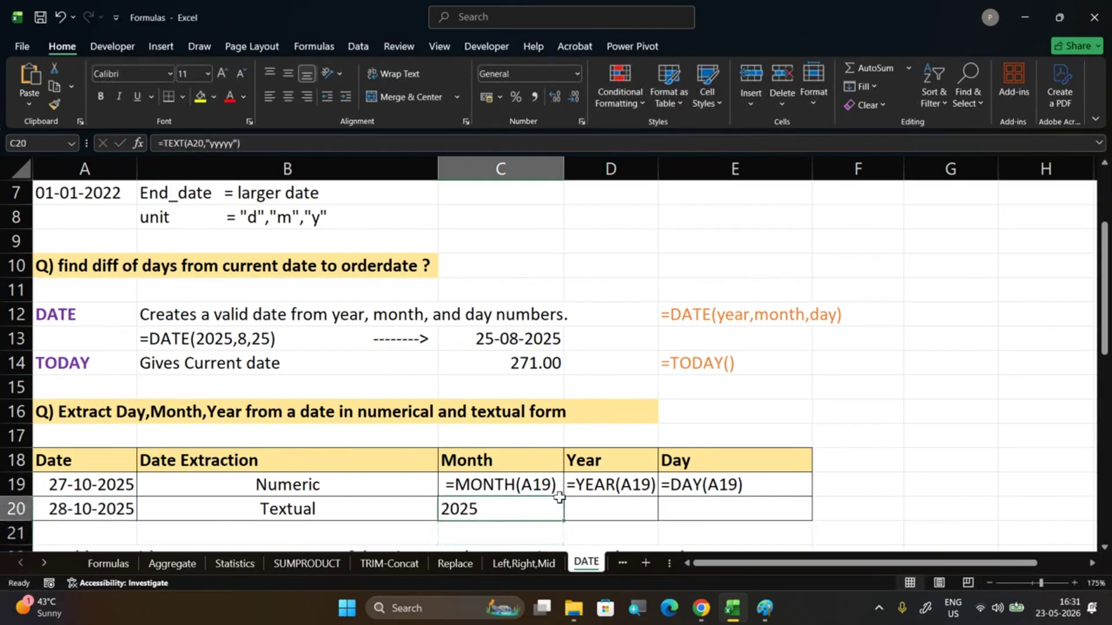
pyautogui.scroll(-1, 567, 496)
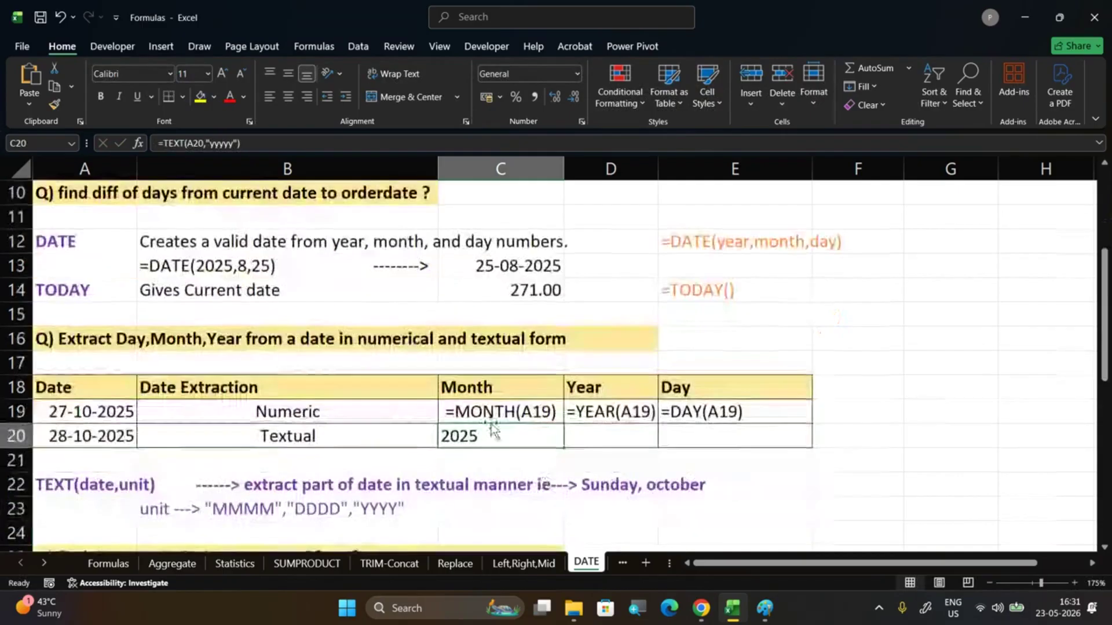
pyautogui.doubleClick(494, 433)
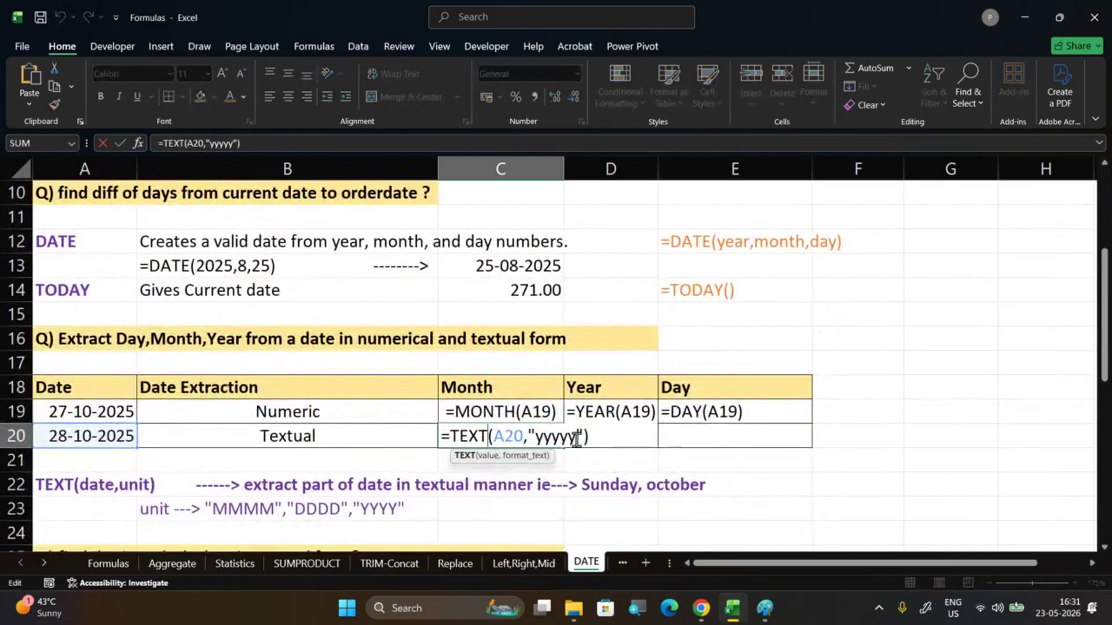
pyautogui.moveTo(576, 439); pyautogui.dragTo(534, 439)
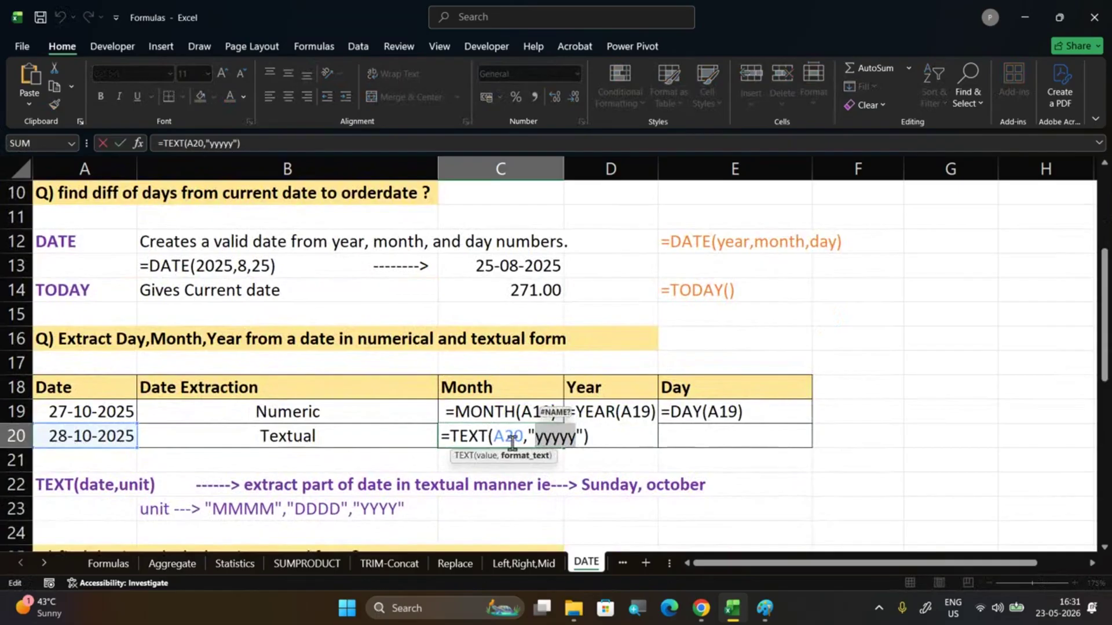
pyautogui.write('dddd')
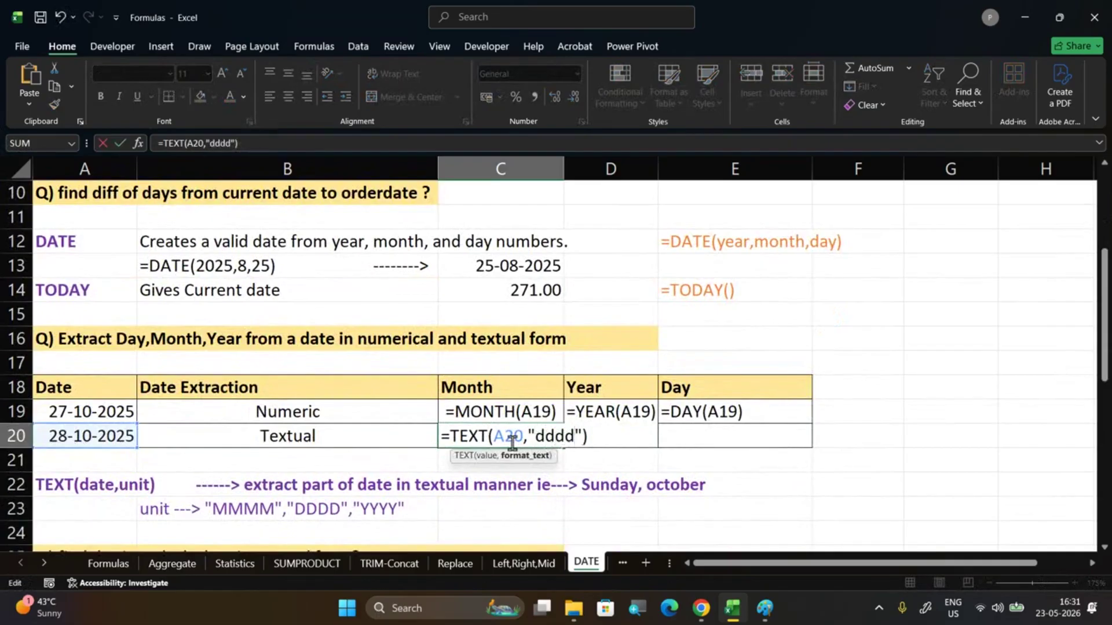
pyautogui.click(442, 436)
pyautogui.write("'")
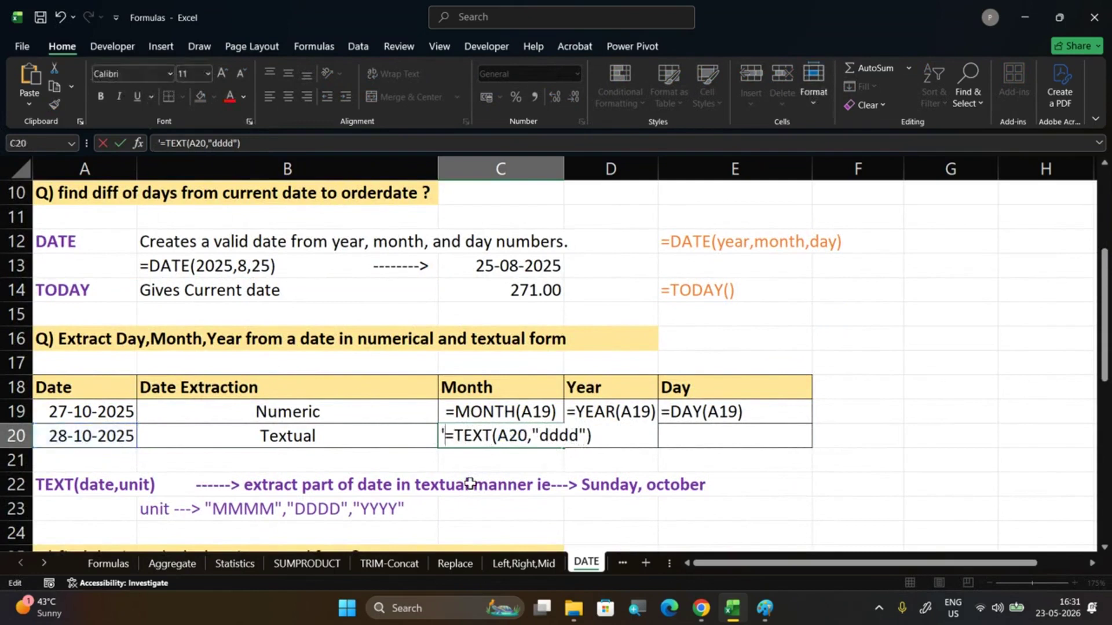
pyautogui.click(467, 457)
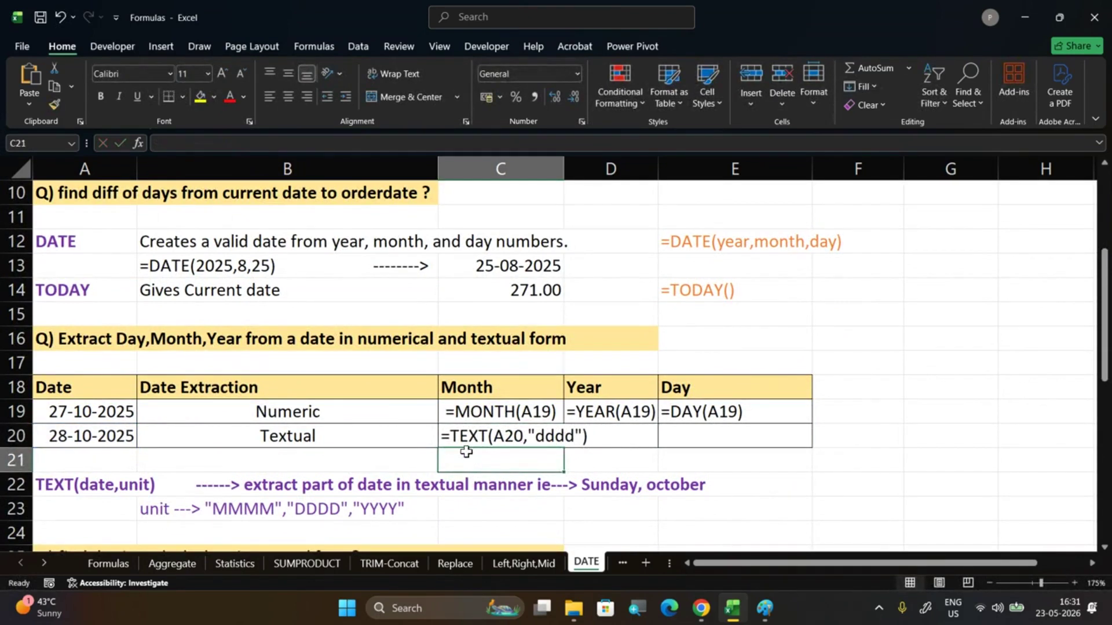
# Enter =TEXT(TODAY(),"dddd") in B26, below the question on finding today's day in textual form
pyautogui.scroll(-2, 466, 452)
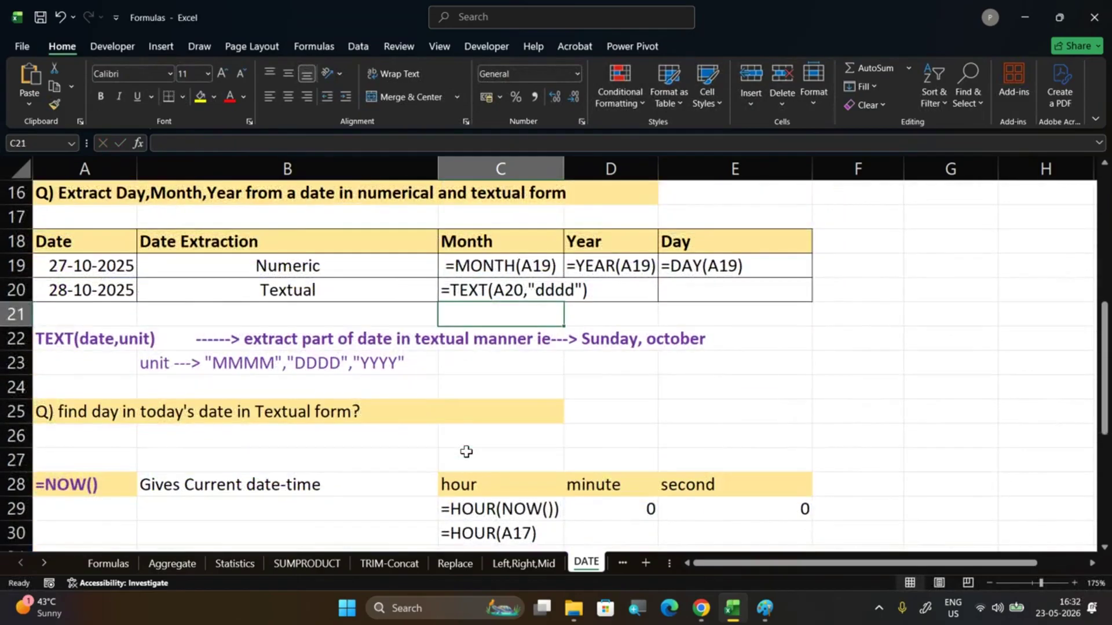
pyautogui.scroll(1, 340, 446)
pyautogui.click(162, 508)
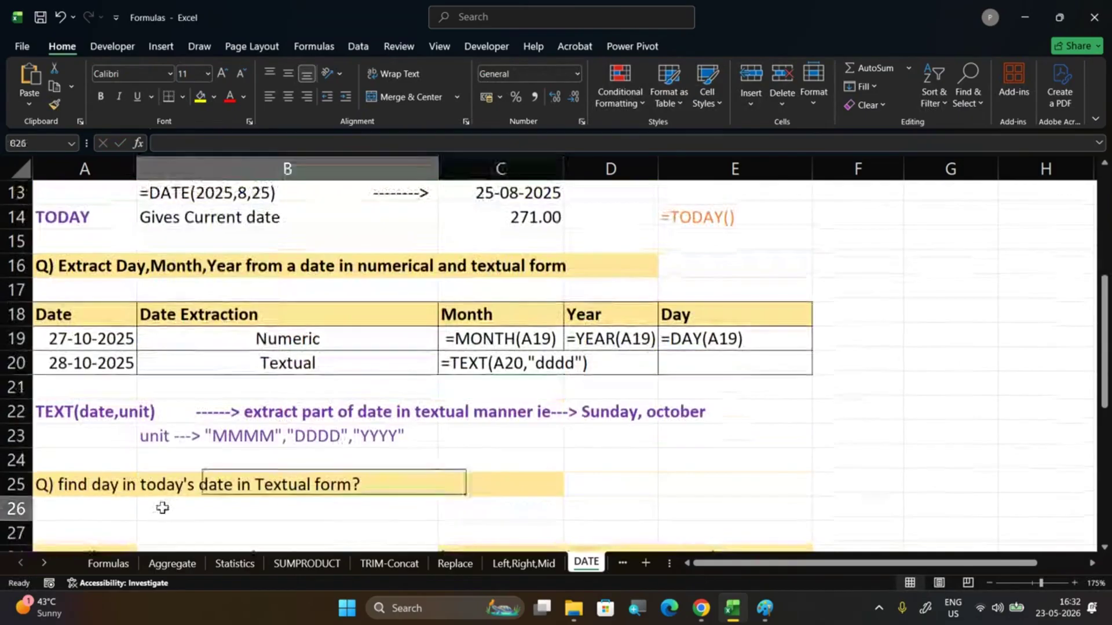
pyautogui.click(109, 488)
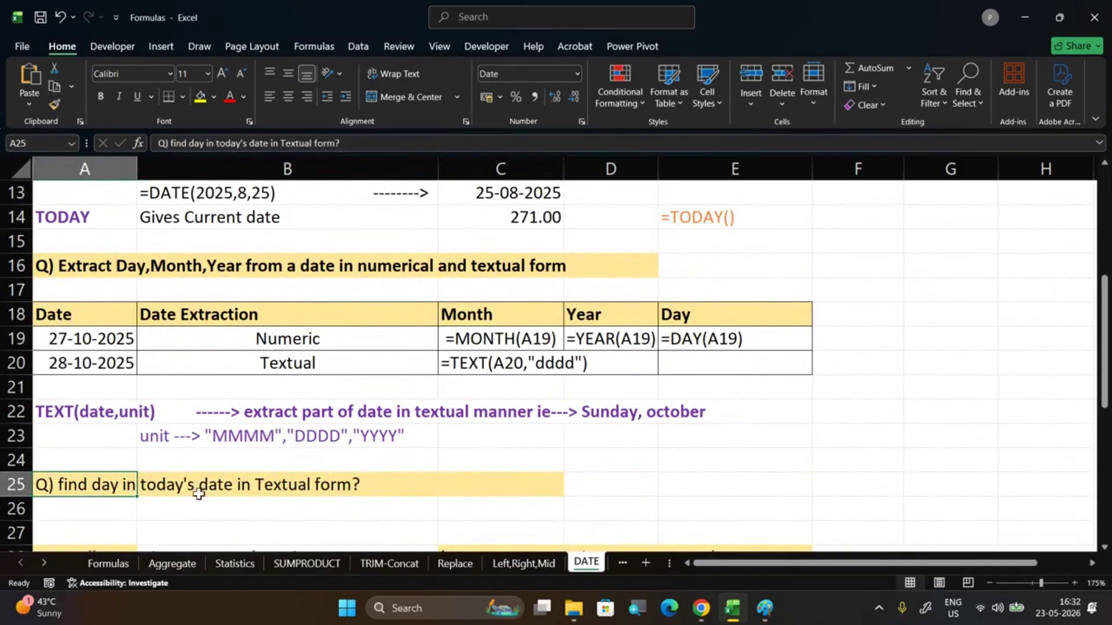
pyautogui.click(178, 510)
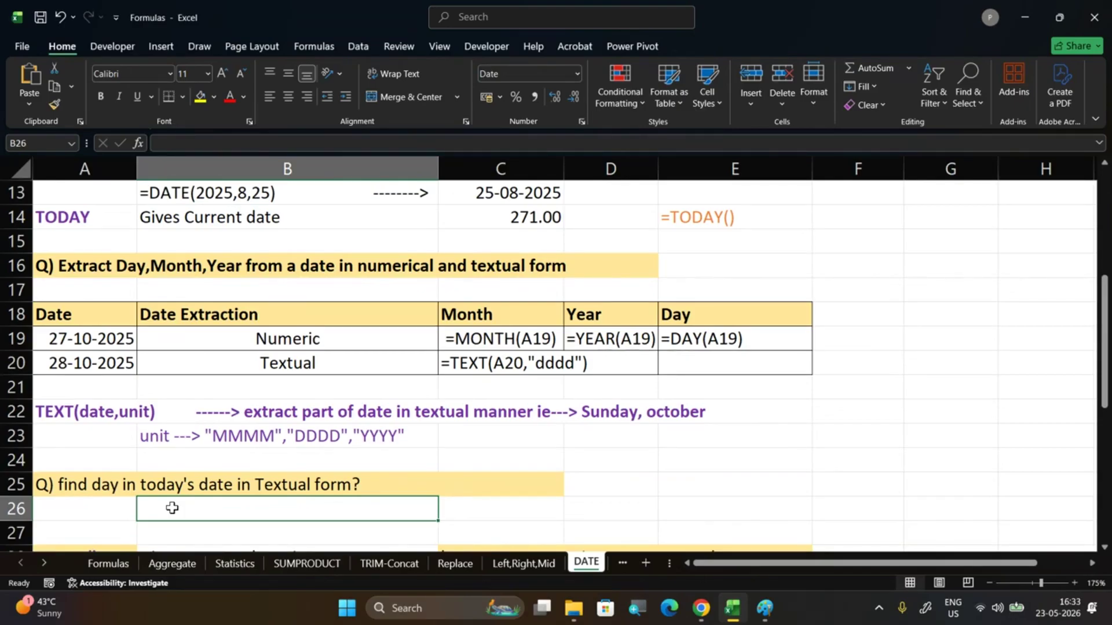
pyautogui.write('=')
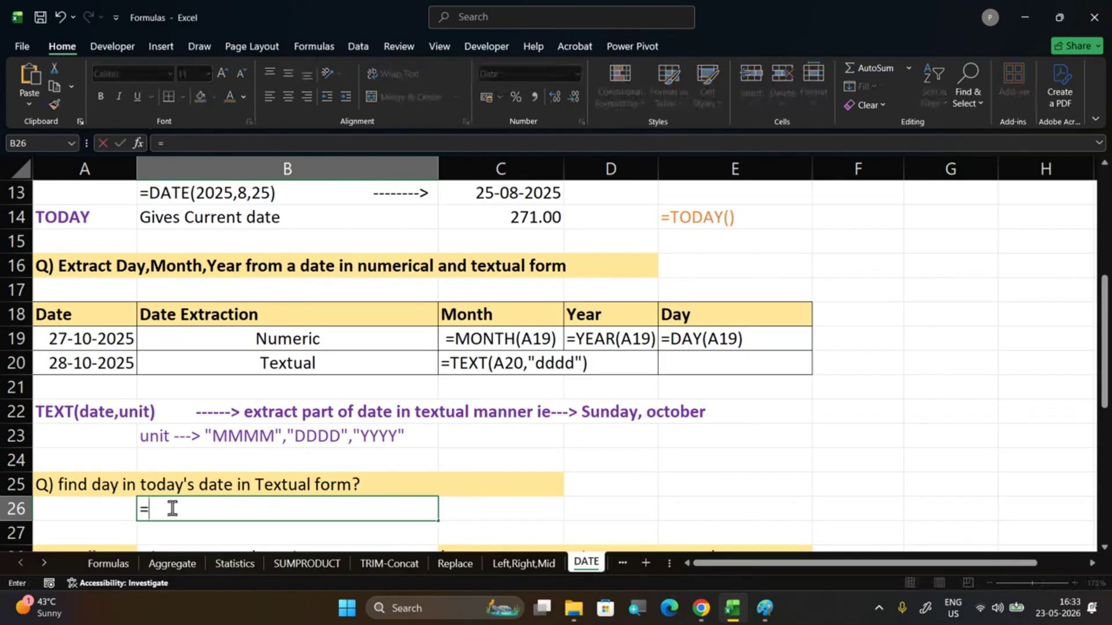
pyautogui.write('text')
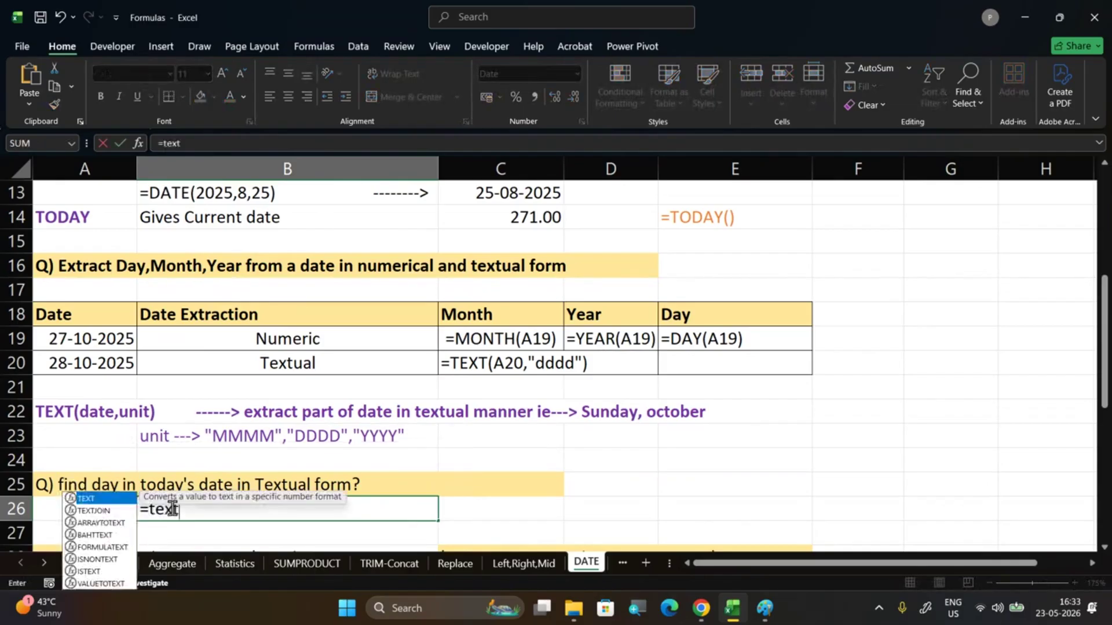
pyautogui.press('Tab')
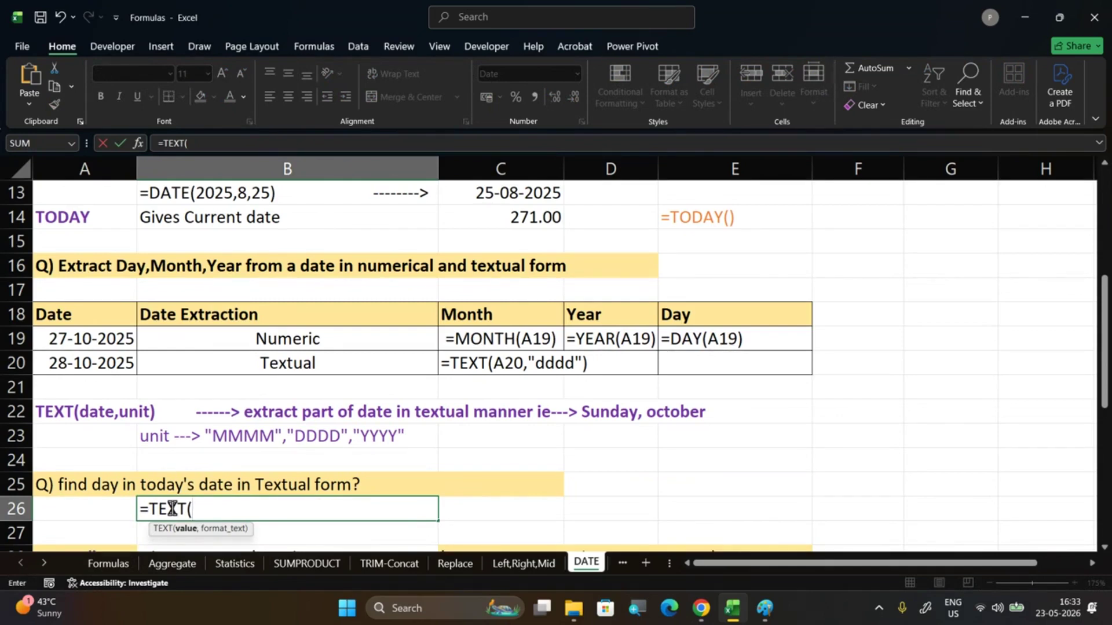
pyautogui.write('to')
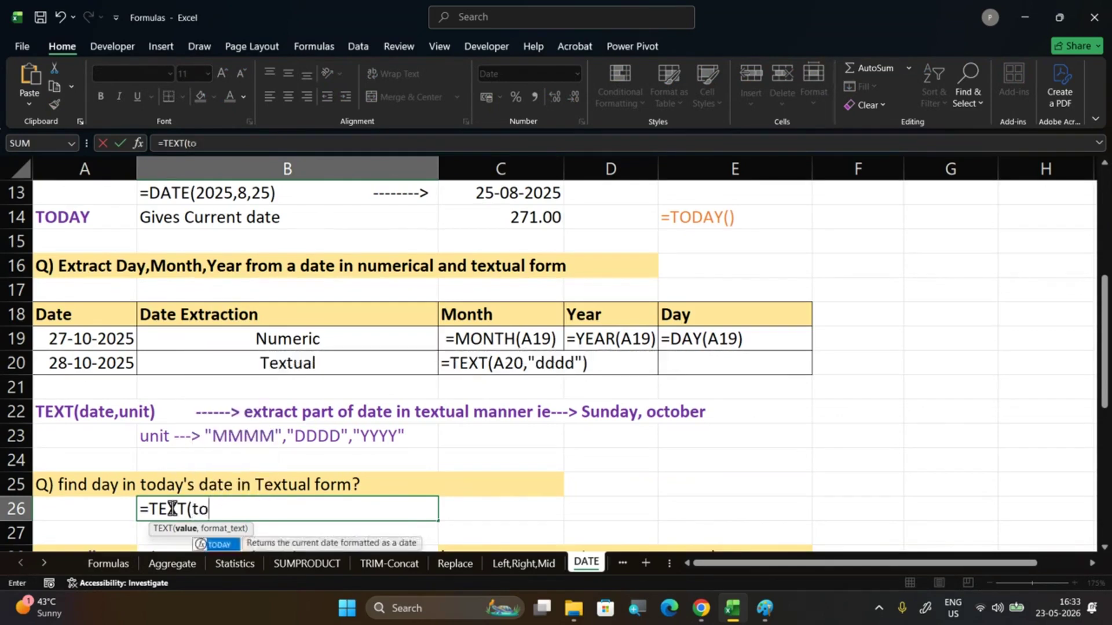
pyautogui.write('day(')
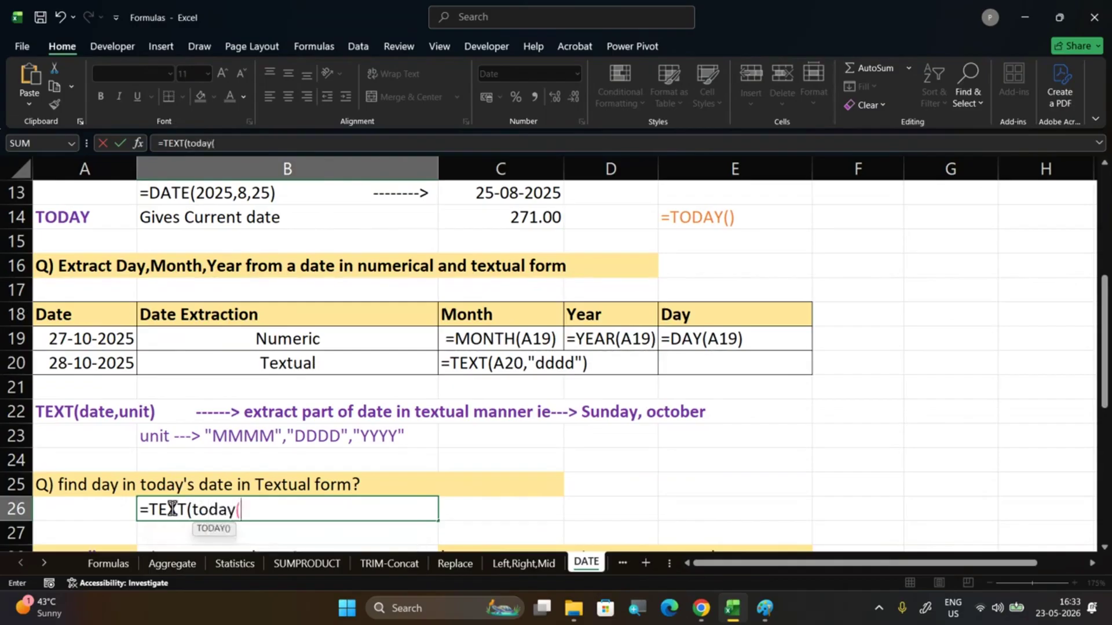
pyautogui.write('),')
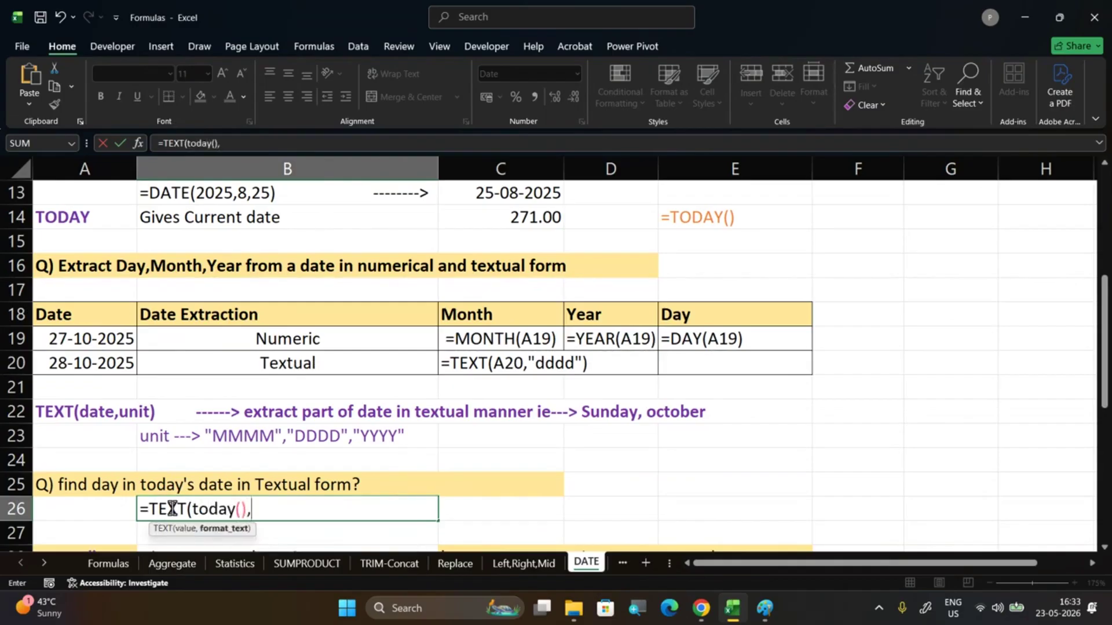
pyautogui.write('"ddd')
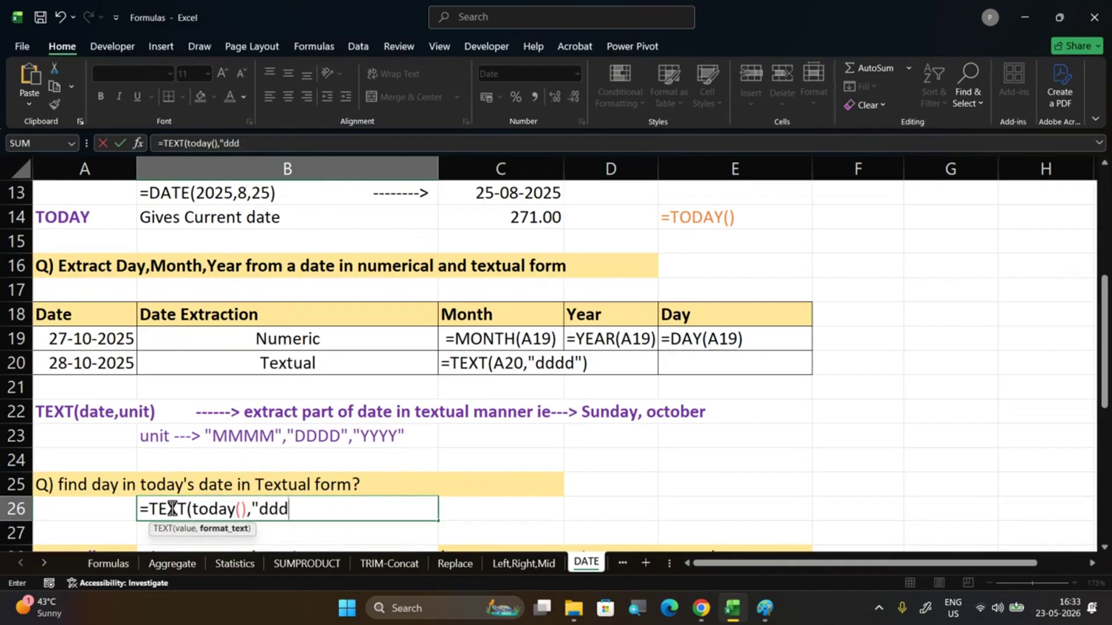
pyautogui.write('d")')
pyautogui.press('Return')
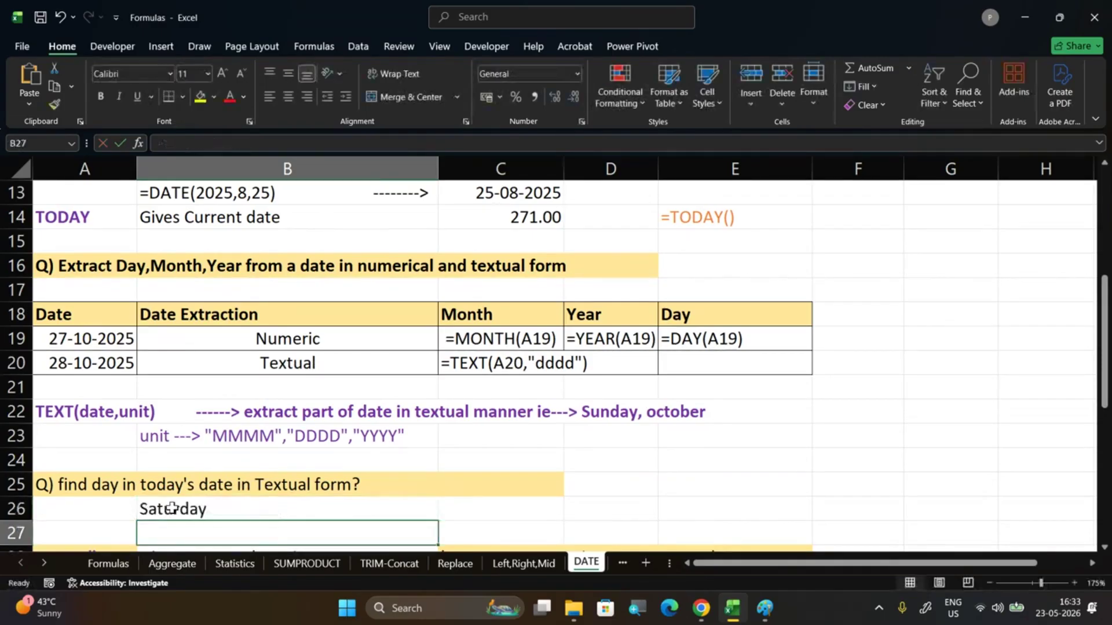
# Turn the TEXT(TODAY()) formula in B26 into visible text by prefixing it with an apostrophe
pyautogui.click(172, 508)
pyautogui.doubleClick(233, 513)
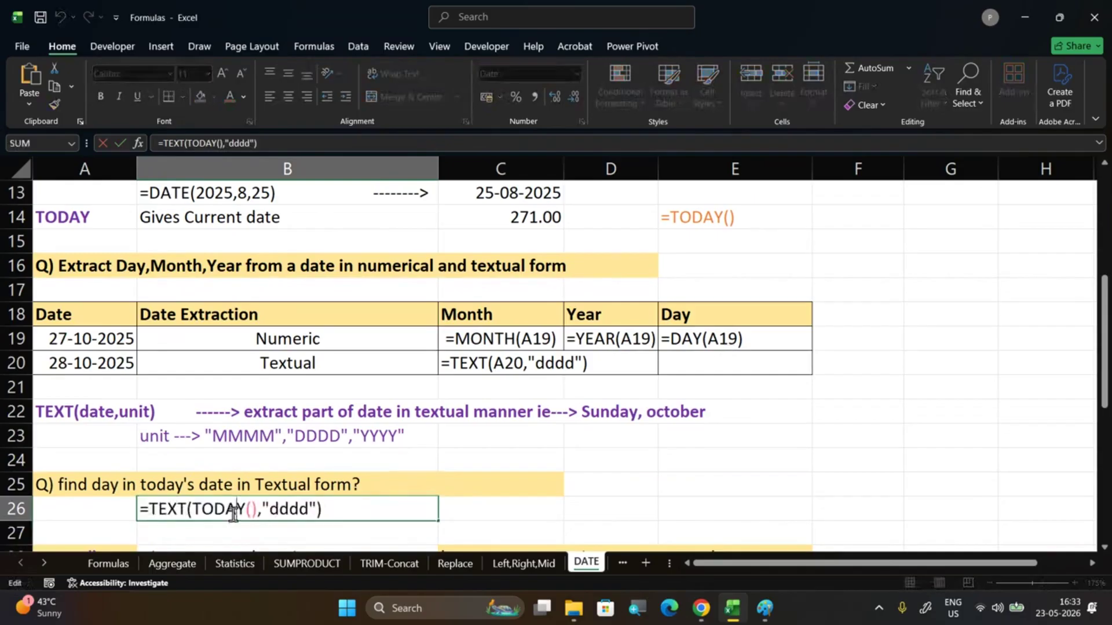
pyautogui.click(140, 509)
pyautogui.write("'")
pyautogui.click(147, 540)
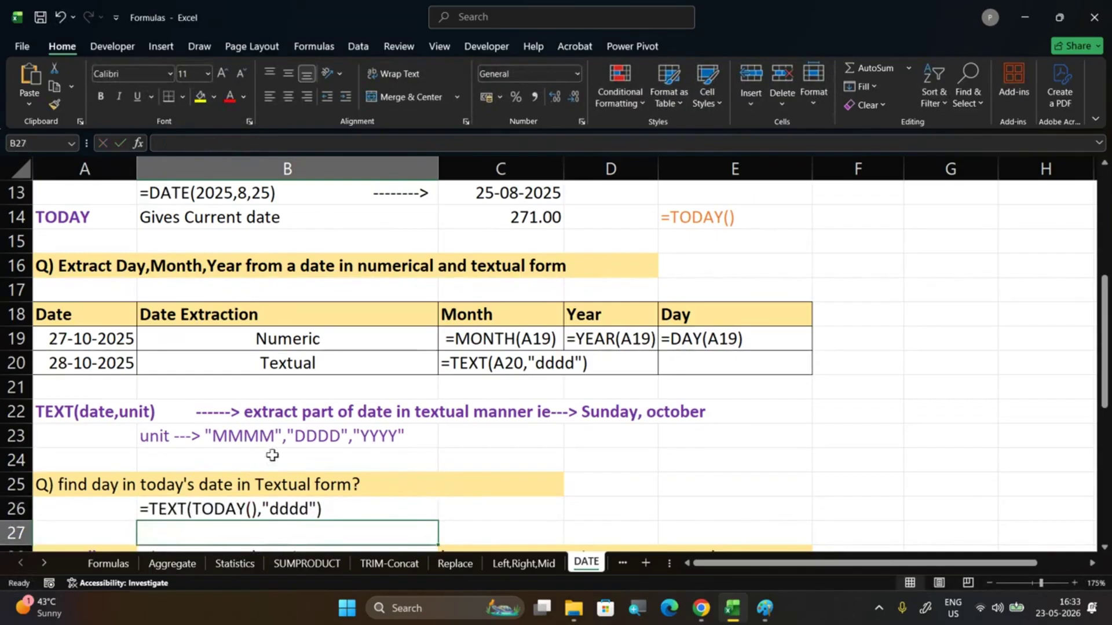
pyautogui.scroll(-2, 272, 455)
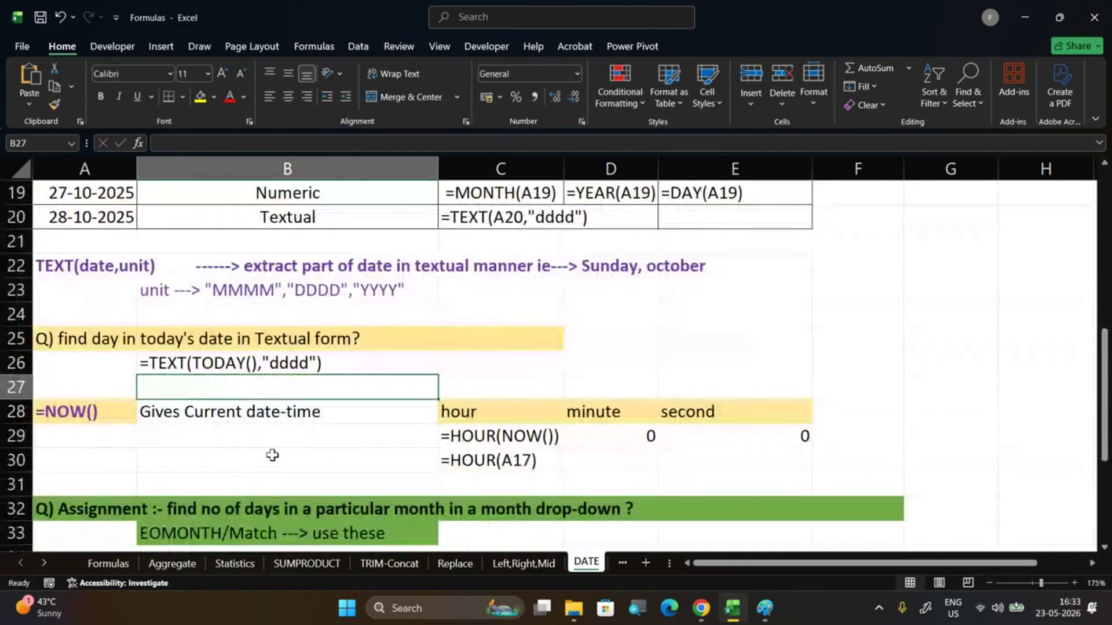
# Review the NOW() row and the hour, minute and second formulas in rows 28 to 30
pyautogui.scroll(1, 273, 454)
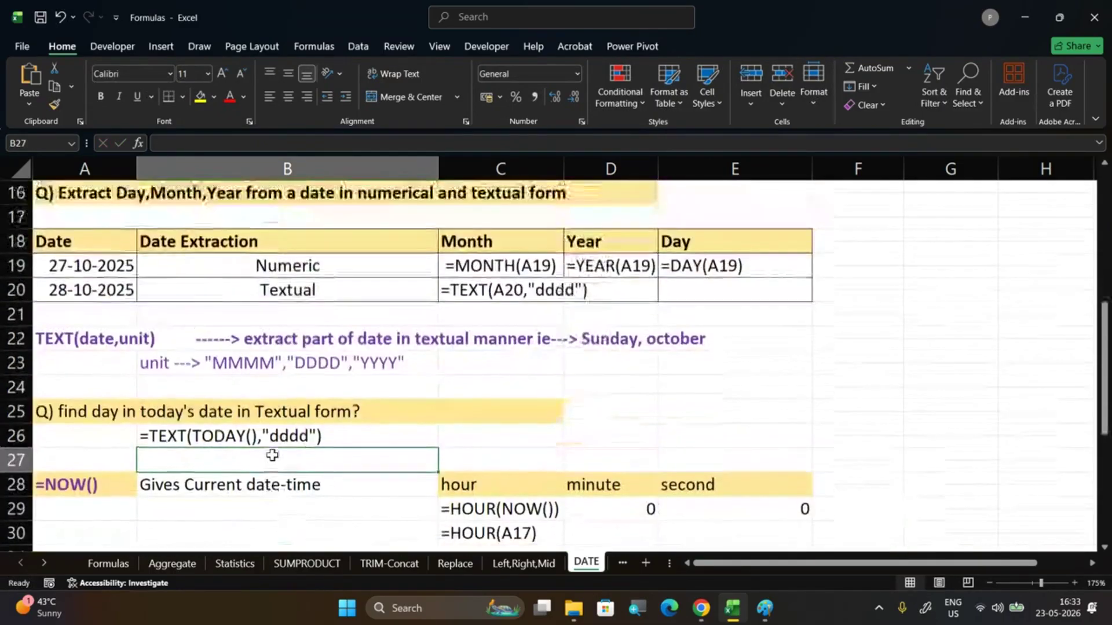
pyautogui.scroll(-1, 273, 454)
pyautogui.click(74, 411)
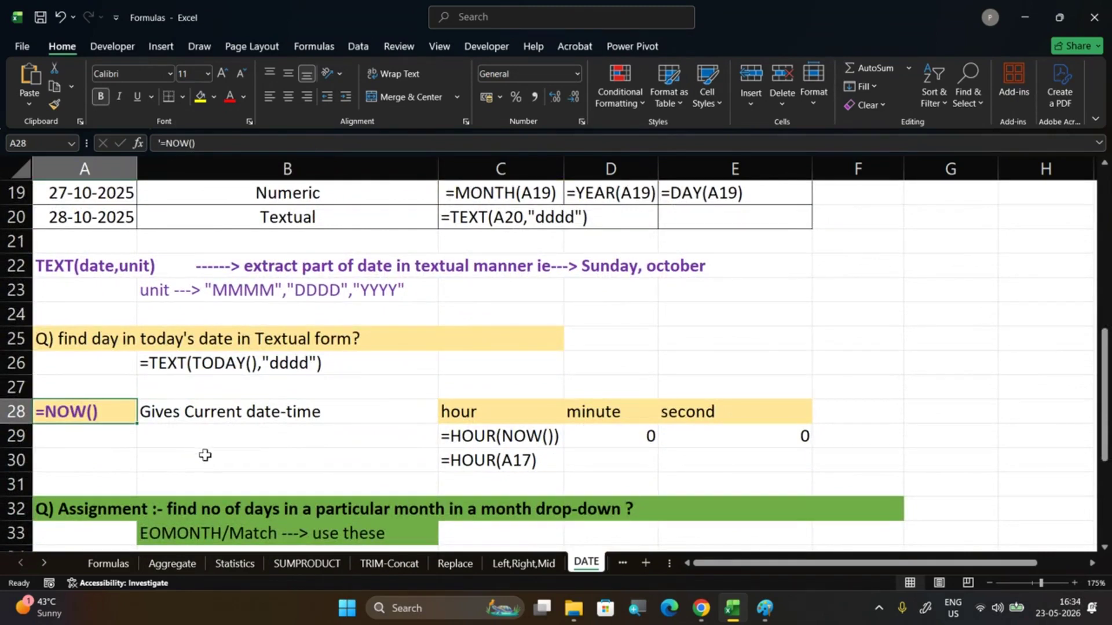
pyautogui.click(487, 435)
pyautogui.click(595, 430)
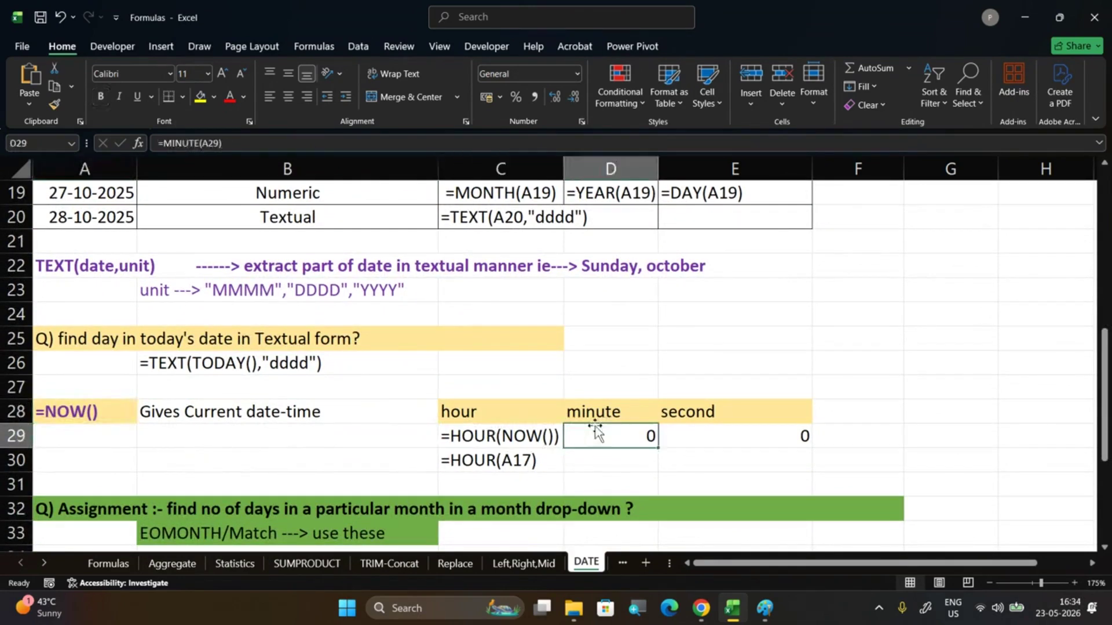
pyautogui.moveTo(719, 426); pyautogui.dragTo(727, 421)
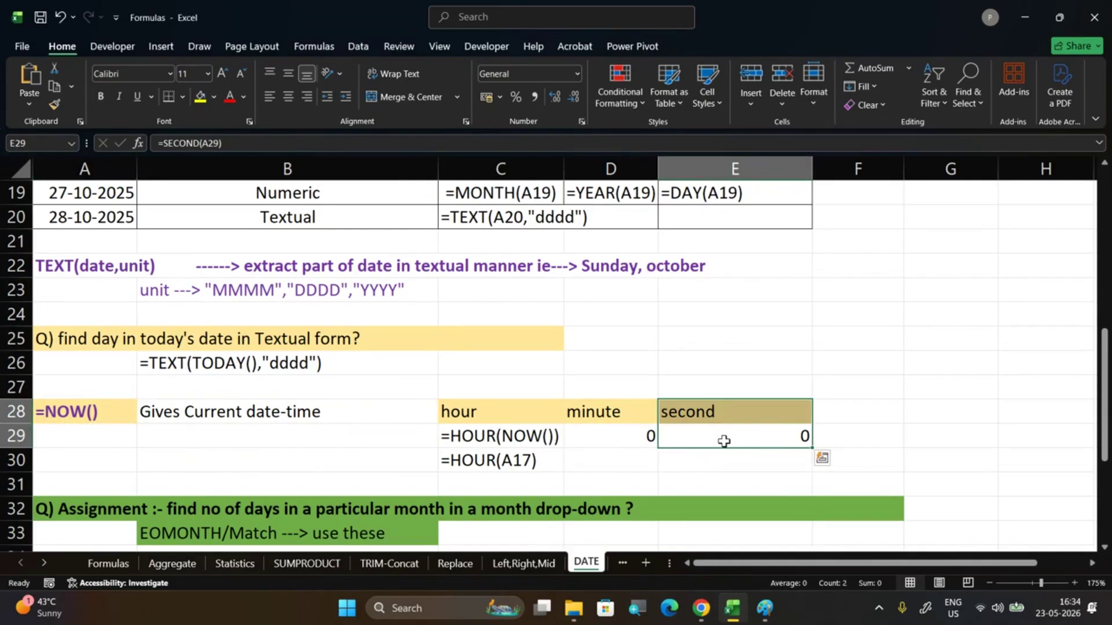
pyautogui.click(547, 443)
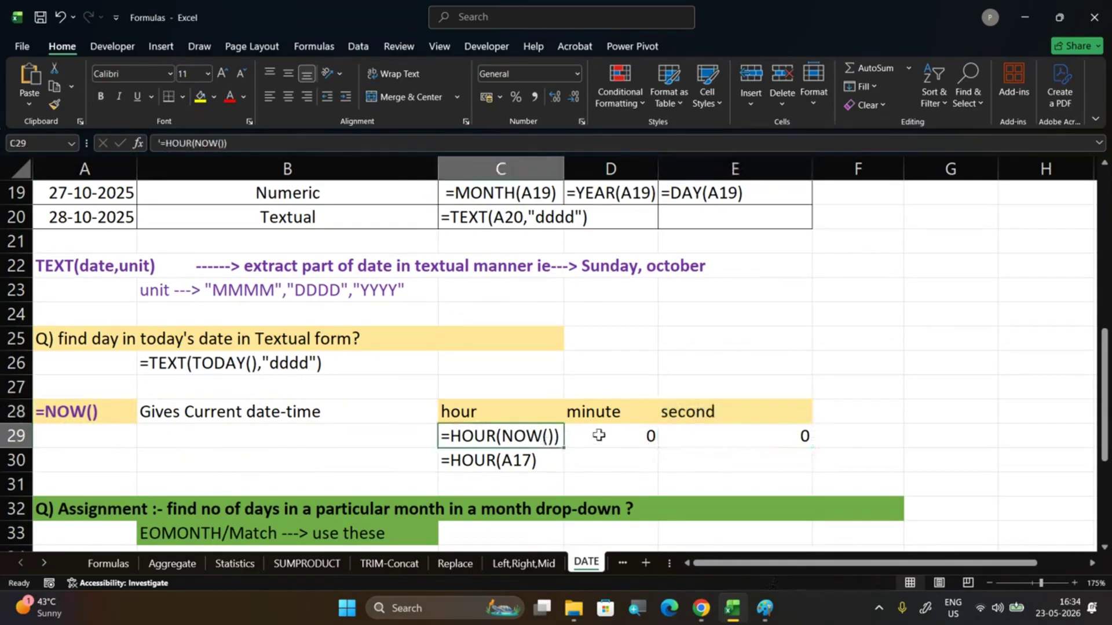
pyautogui.click(613, 452)
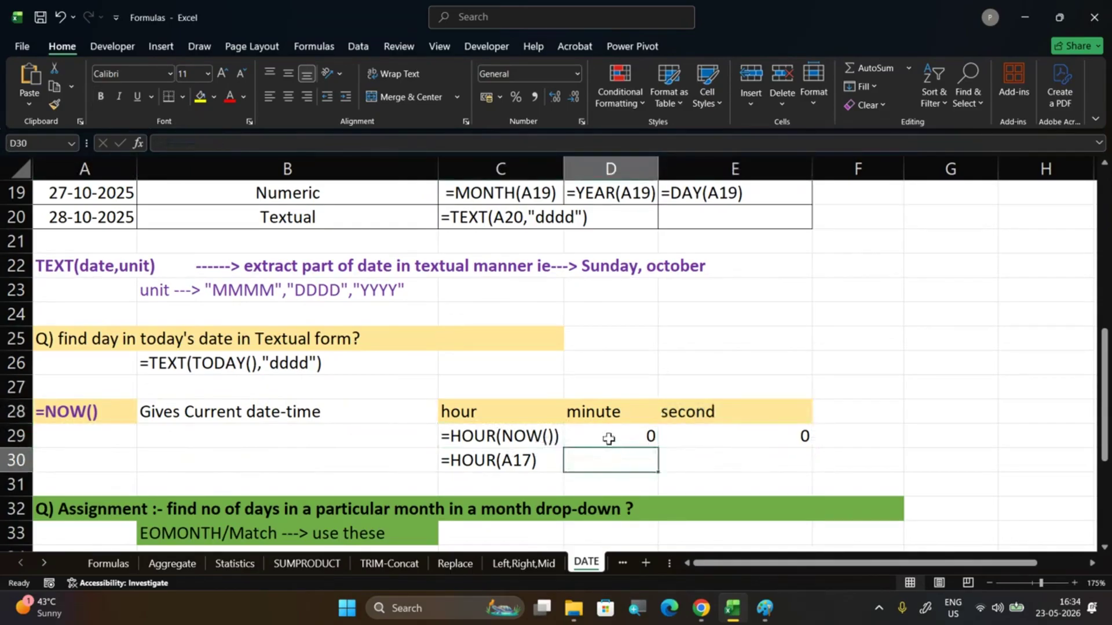
# Prefix the D29 formula with an apostrophe so =MINUTE(A29) is stored as visible text
pyautogui.doubleClick(608, 439)
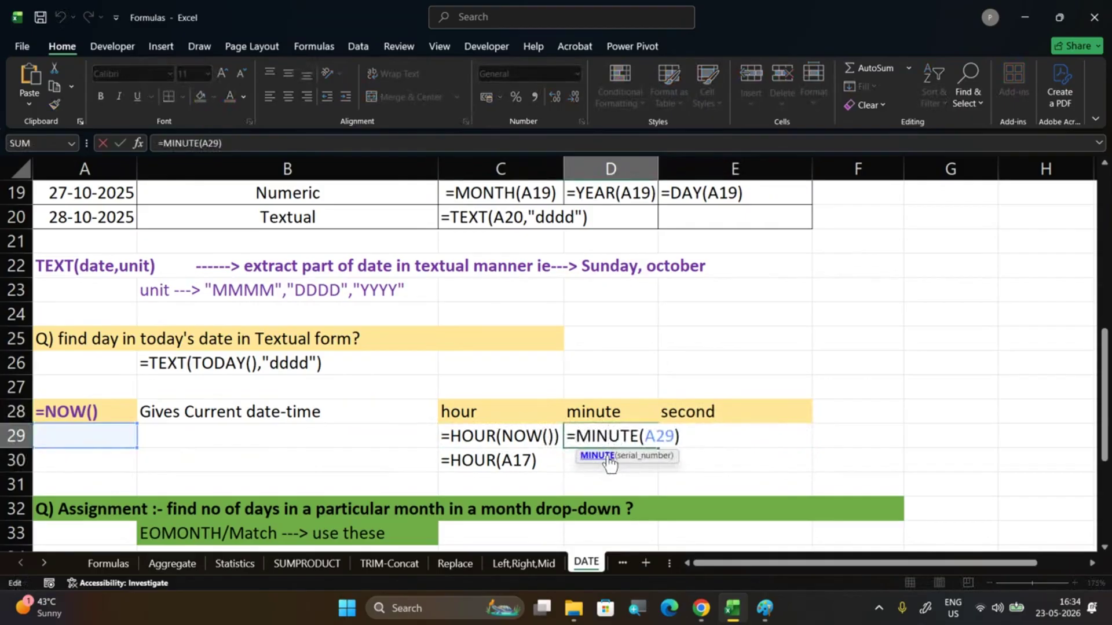
pyautogui.click(570, 435)
pyautogui.write("'")
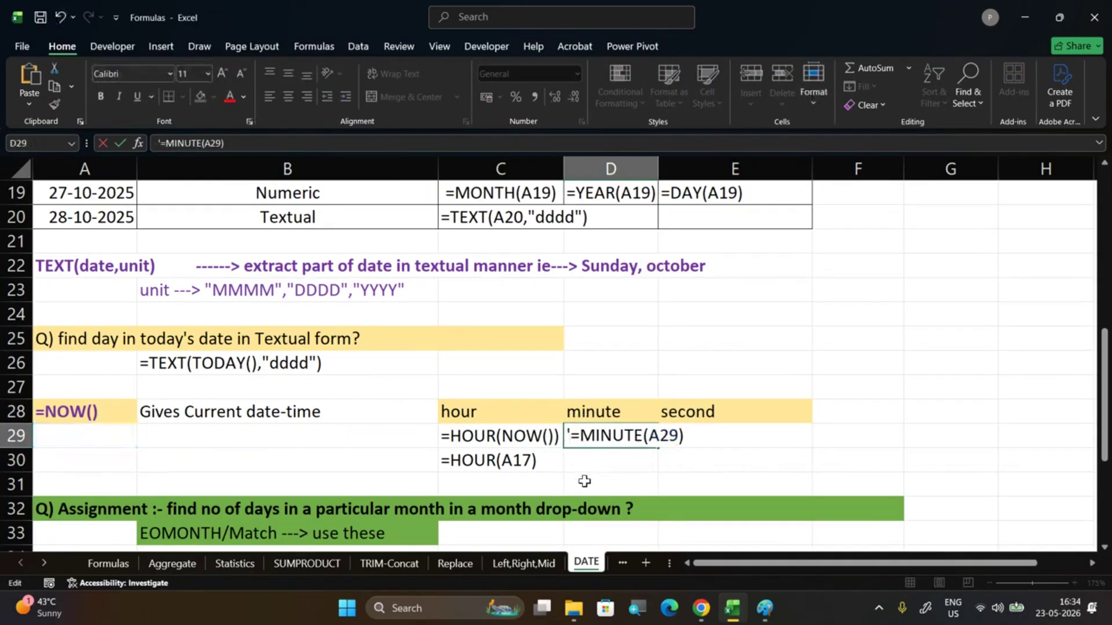
pyautogui.press('Return')
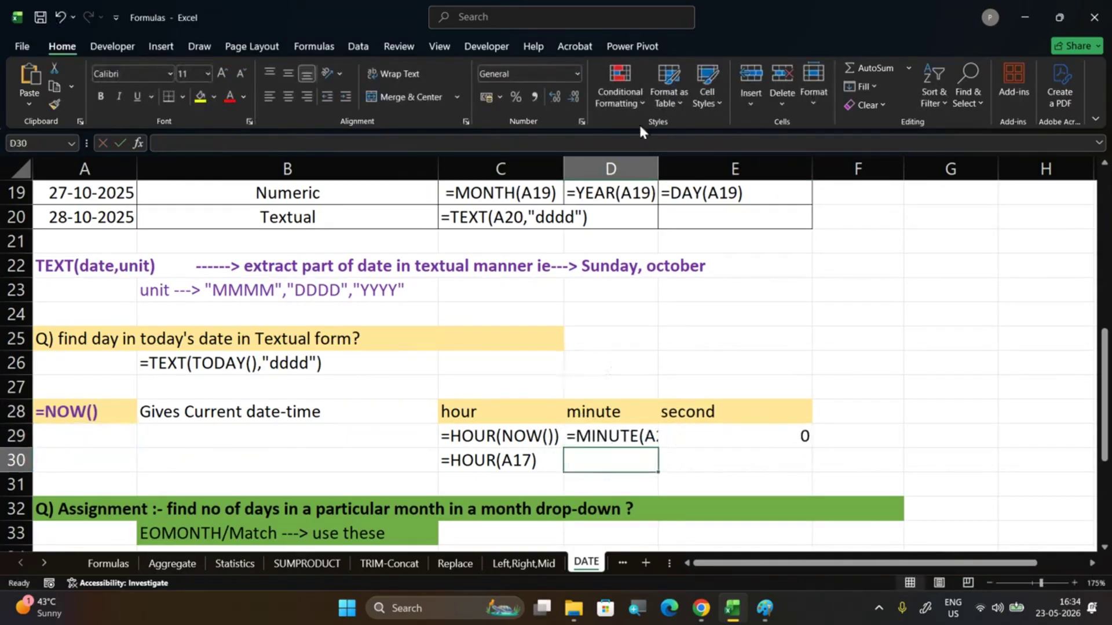
# Examine the days-in-month assignment and the notes explaining MATCH and EOMONTH beneath it
pyautogui.click(240, 365)
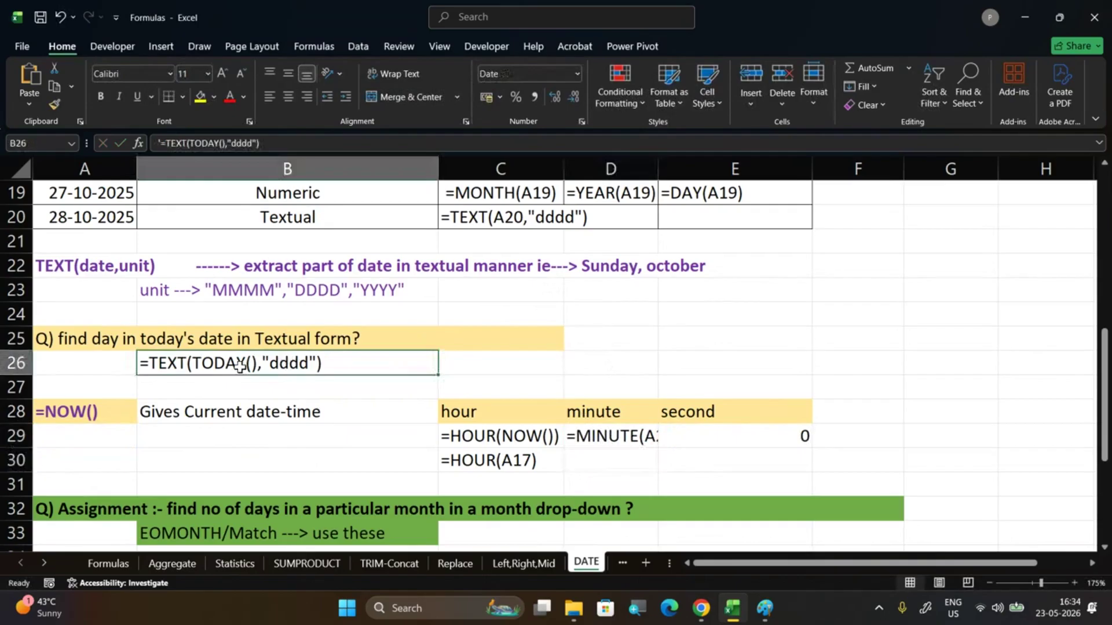
pyautogui.scroll(-1, 259, 406)
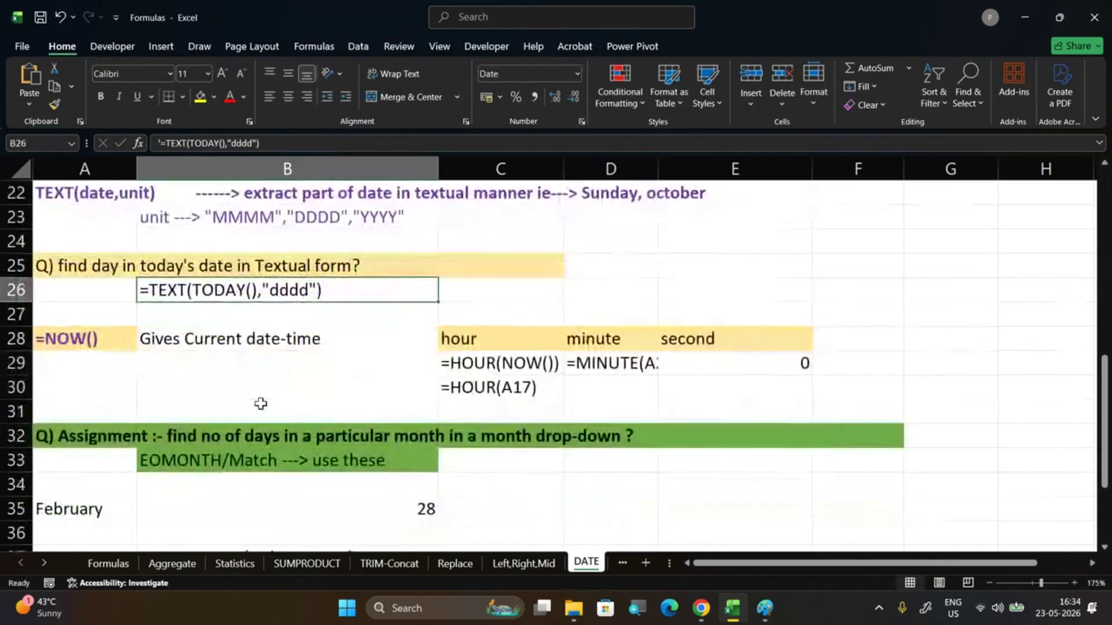
pyautogui.scroll(-1, 261, 404)
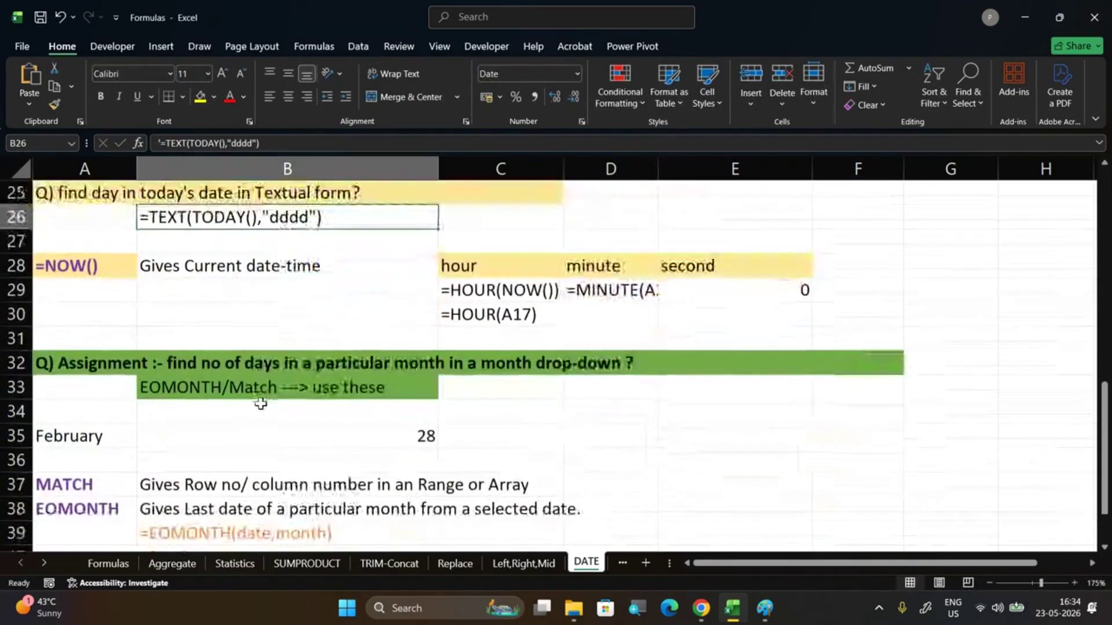
pyautogui.scroll(-2, 261, 404)
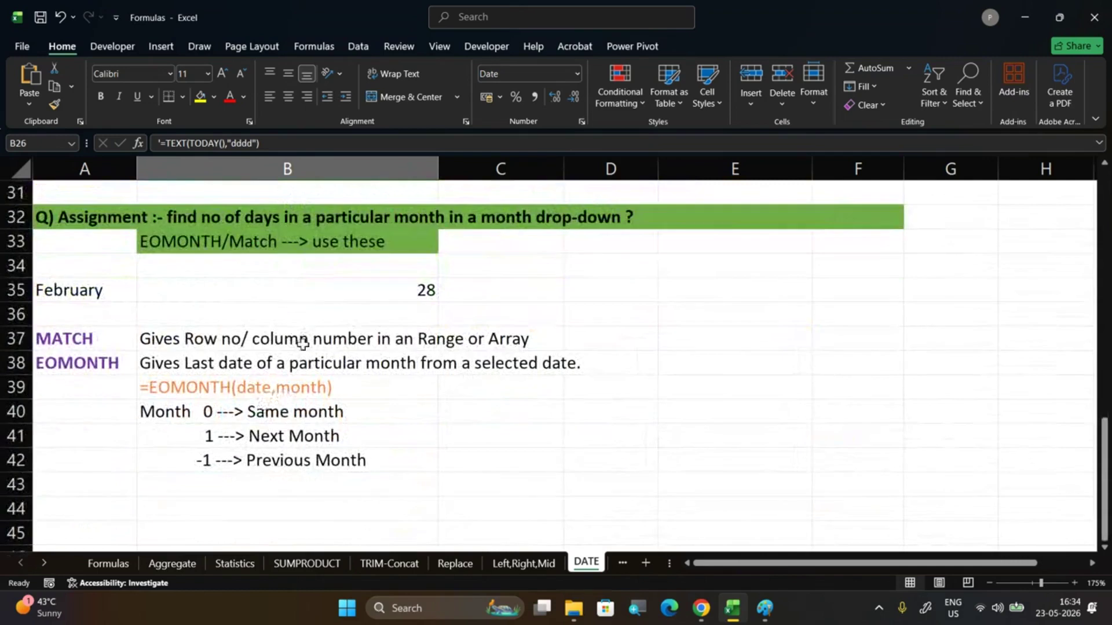
pyautogui.moveTo(88, 340); pyautogui.dragTo(86, 371)
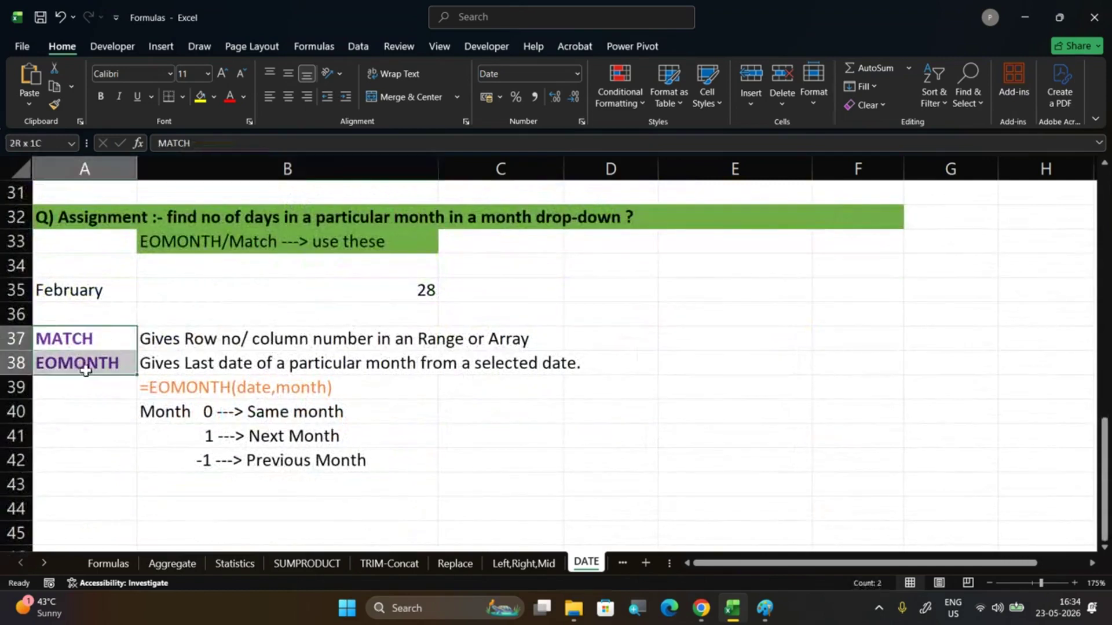
pyautogui.click(695, 340)
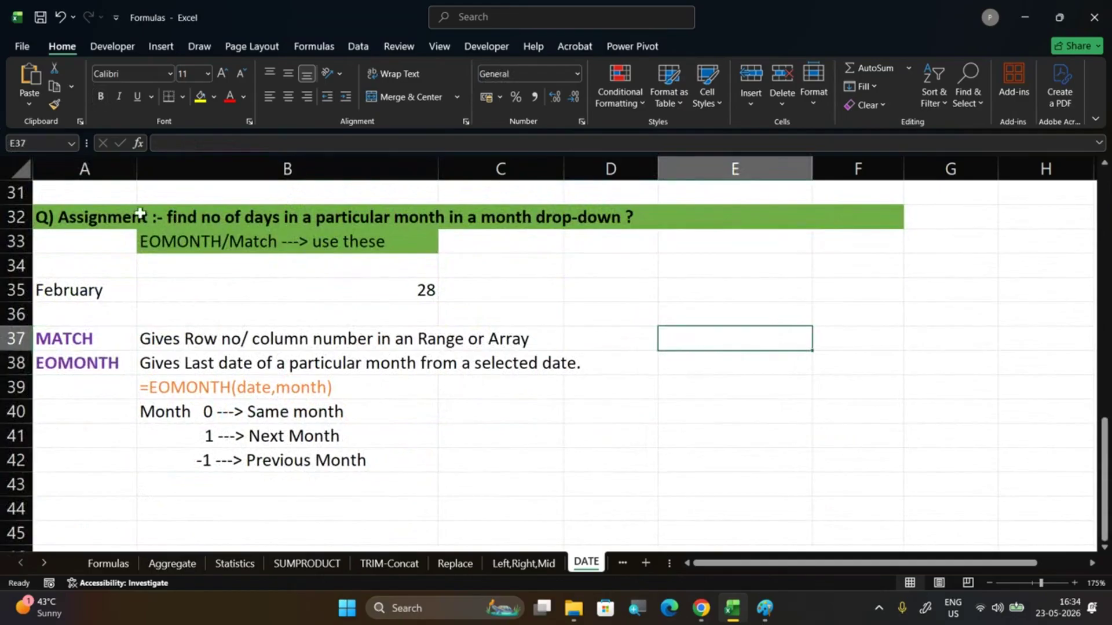
pyautogui.moveTo(141, 214); pyautogui.dragTo(263, 260)
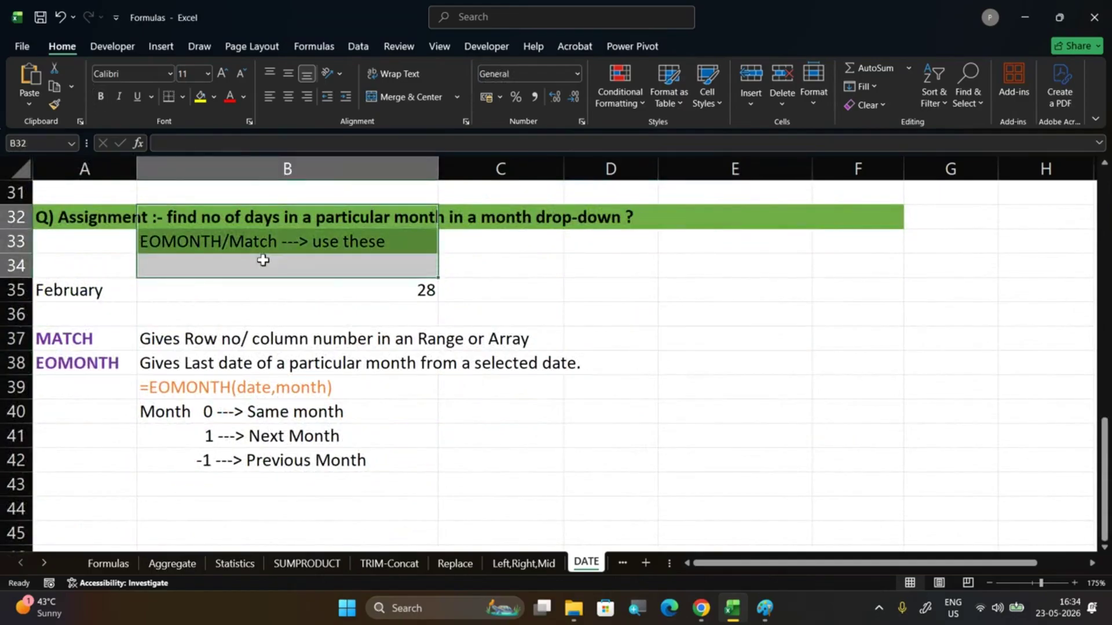
pyautogui.click(273, 258)
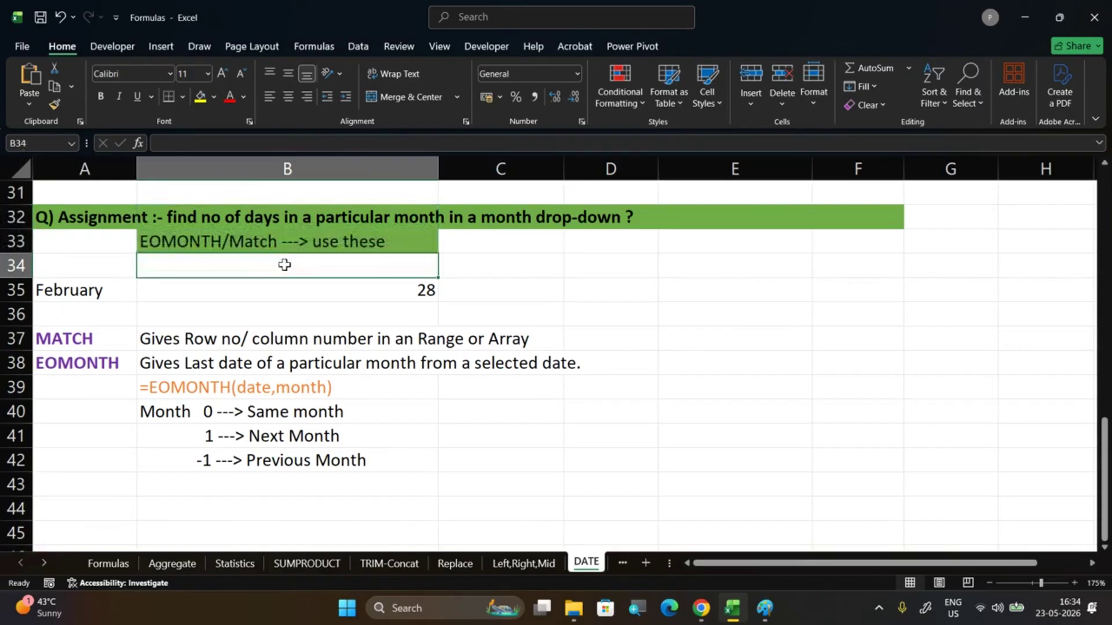
pyautogui.click(688, 352)
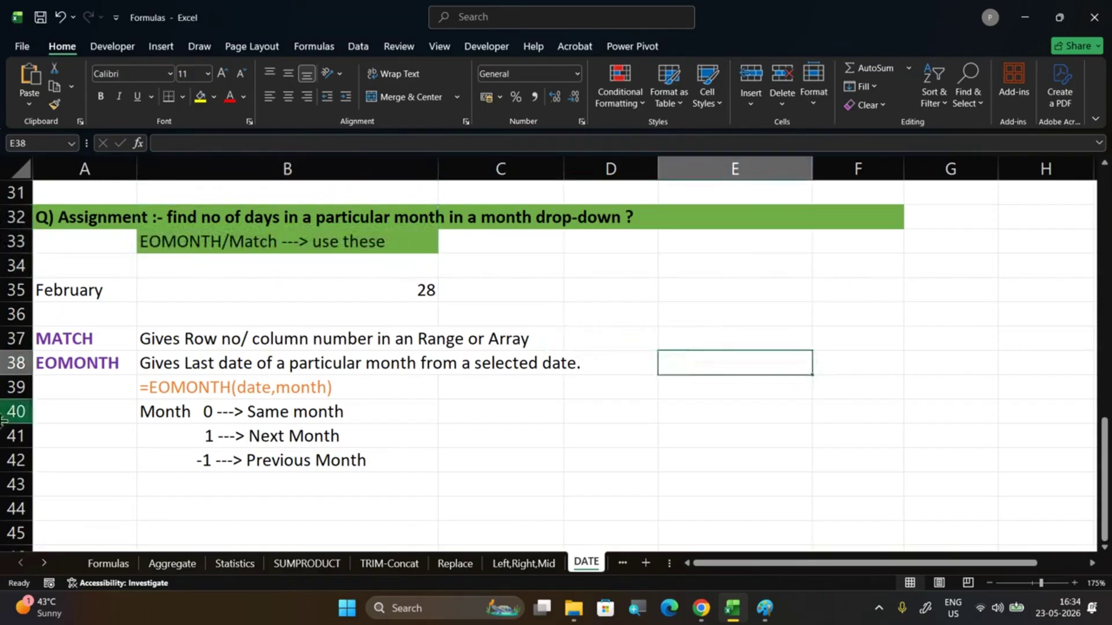
pyautogui.click(57, 363)
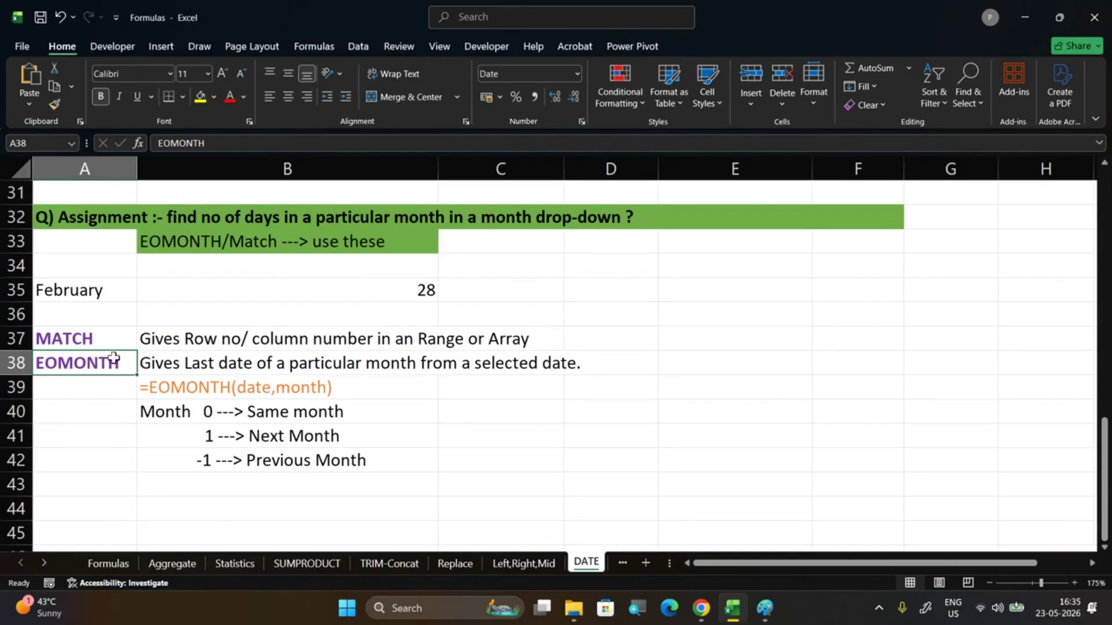
# Enter the sample date 12-05-2024 in D40, beside the EOMONTH month notes
pyautogui.click(596, 429)
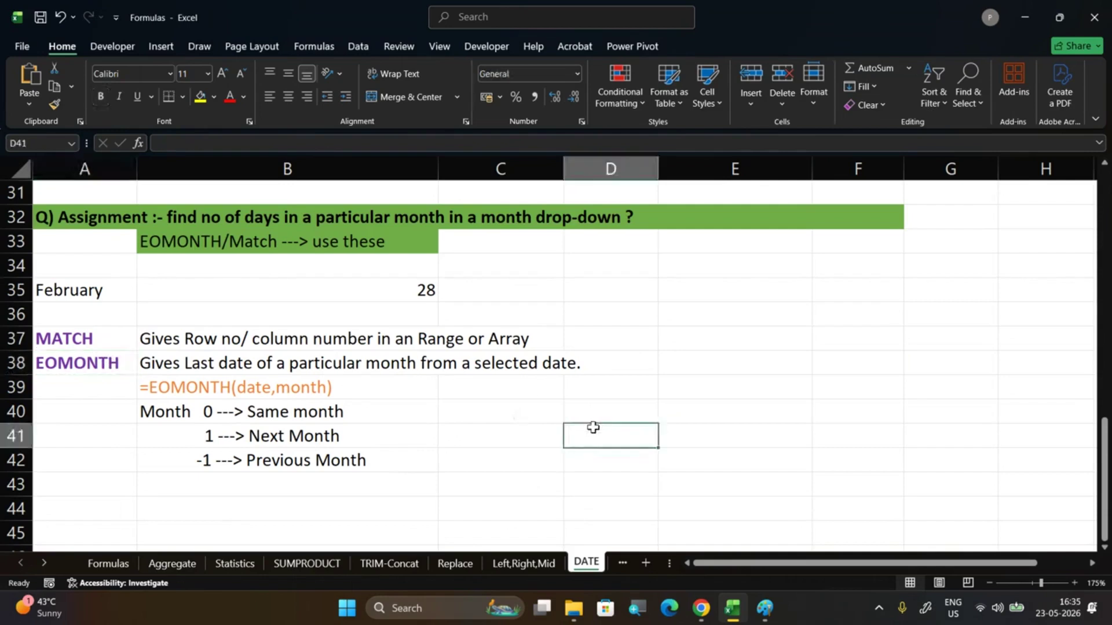
pyautogui.click(588, 412)
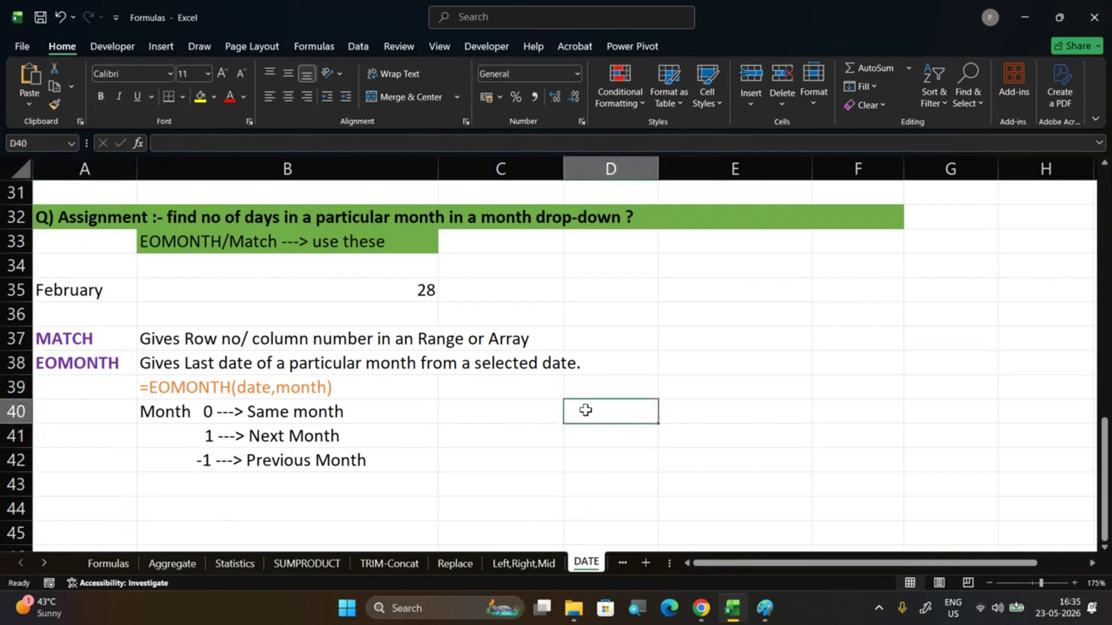
pyautogui.write('12-0')
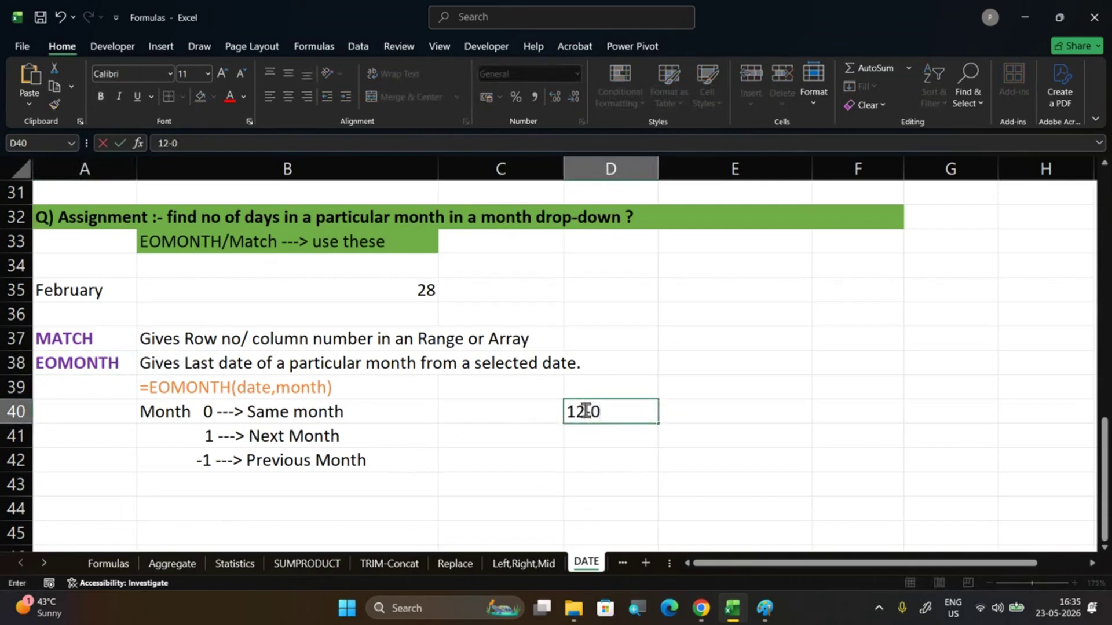
pyautogui.write('5-2024')
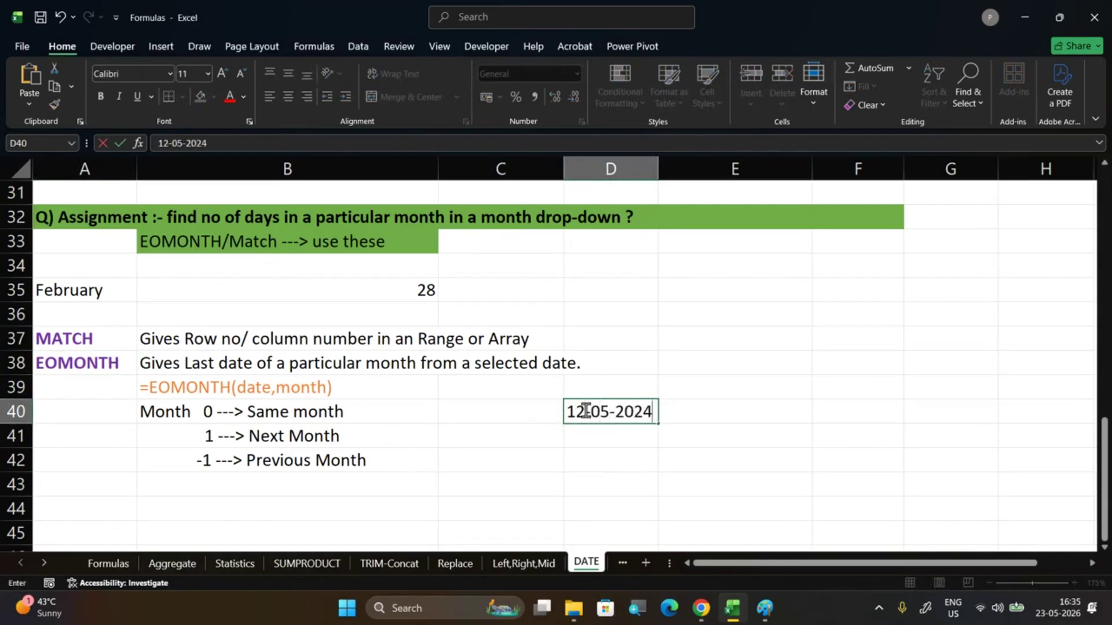
pyautogui.press('Return')
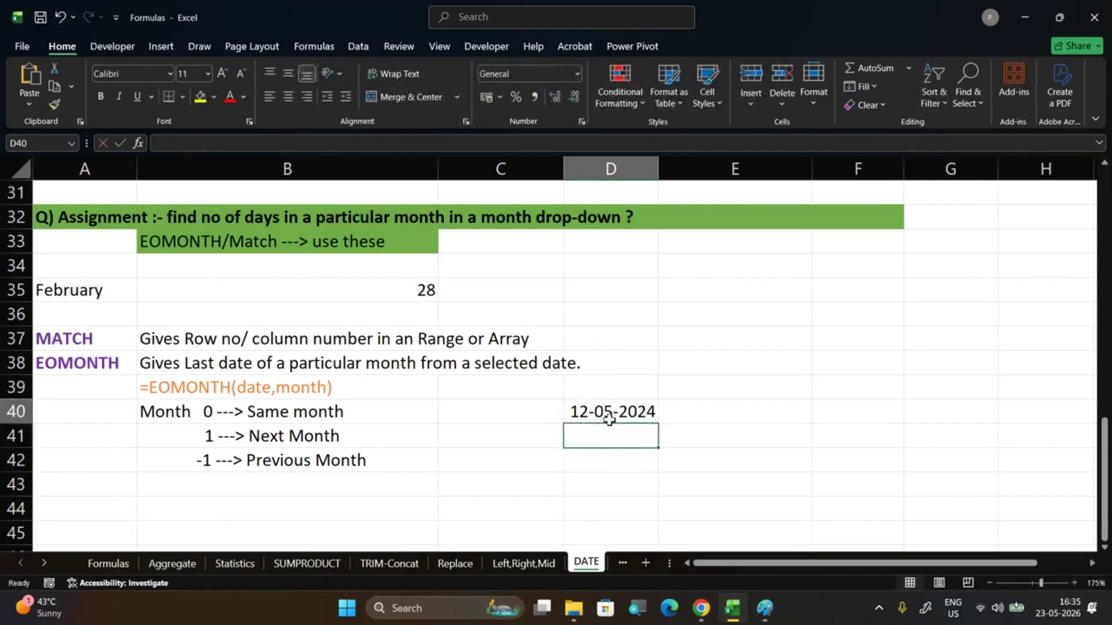
pyautogui.click(607, 418)
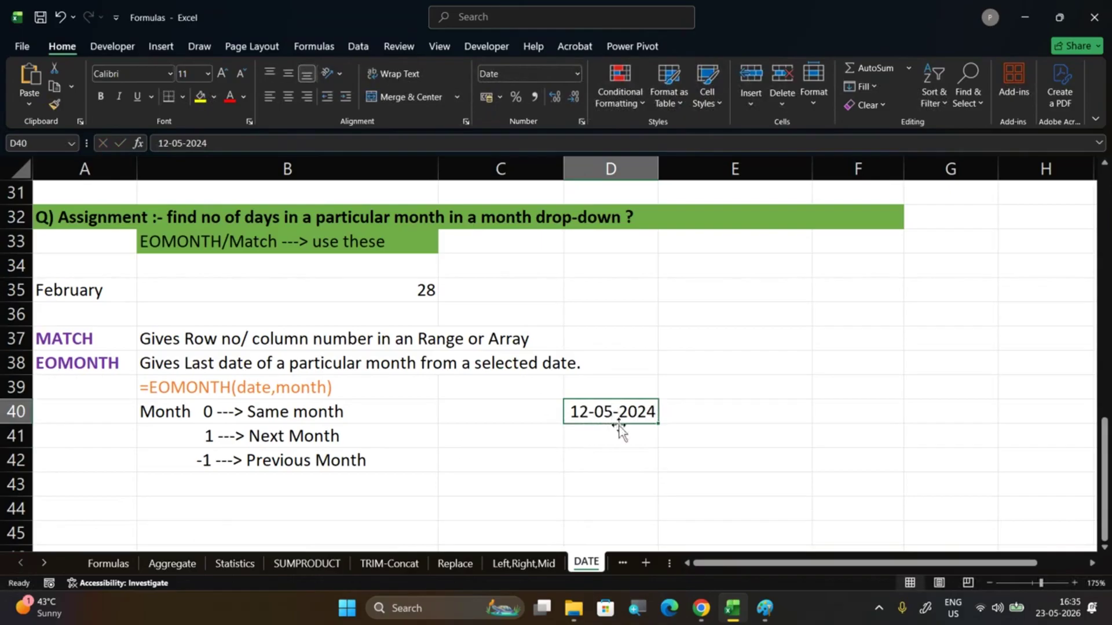
# Enter =EOMONTH(D40,0) in E40 to get the last date of the sample date's own month
pyautogui.click(708, 423)
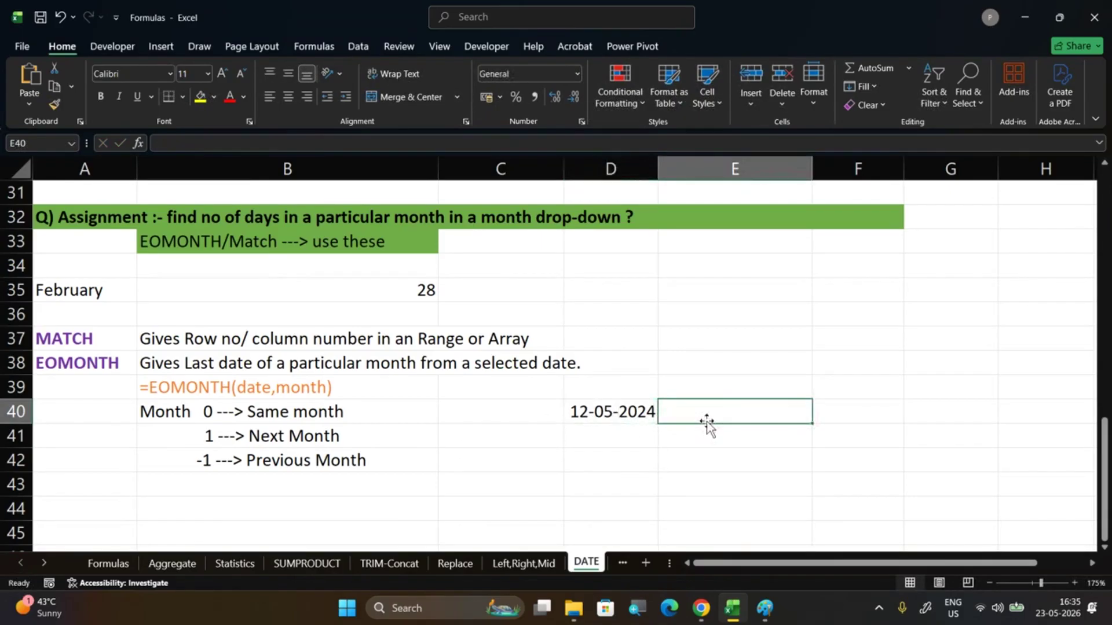
pyautogui.write('=eomo')
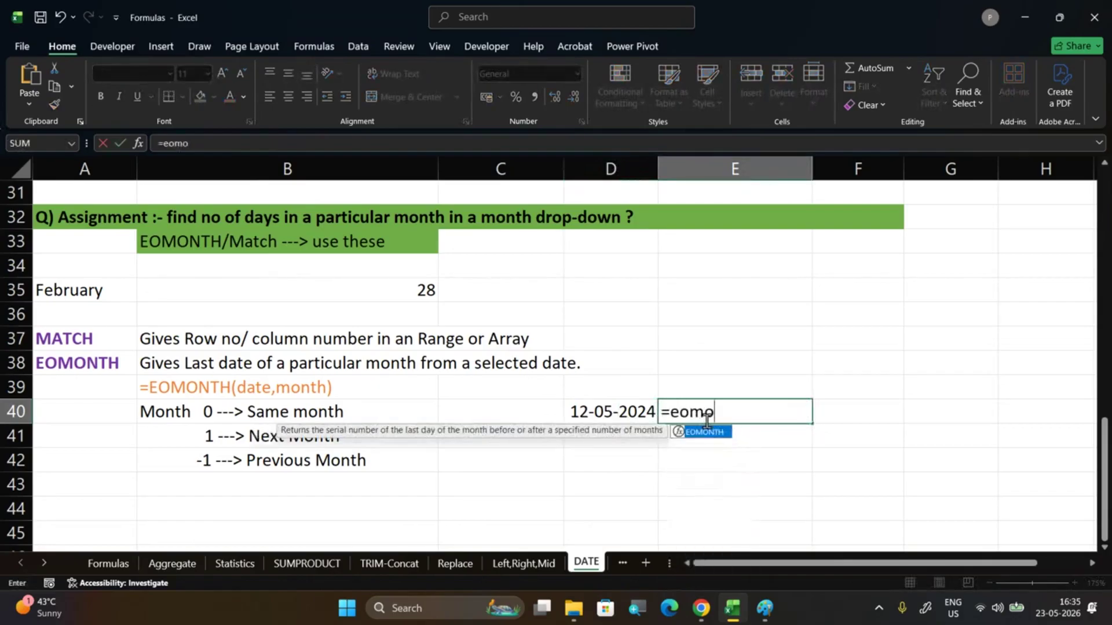
pyautogui.press('Tab')
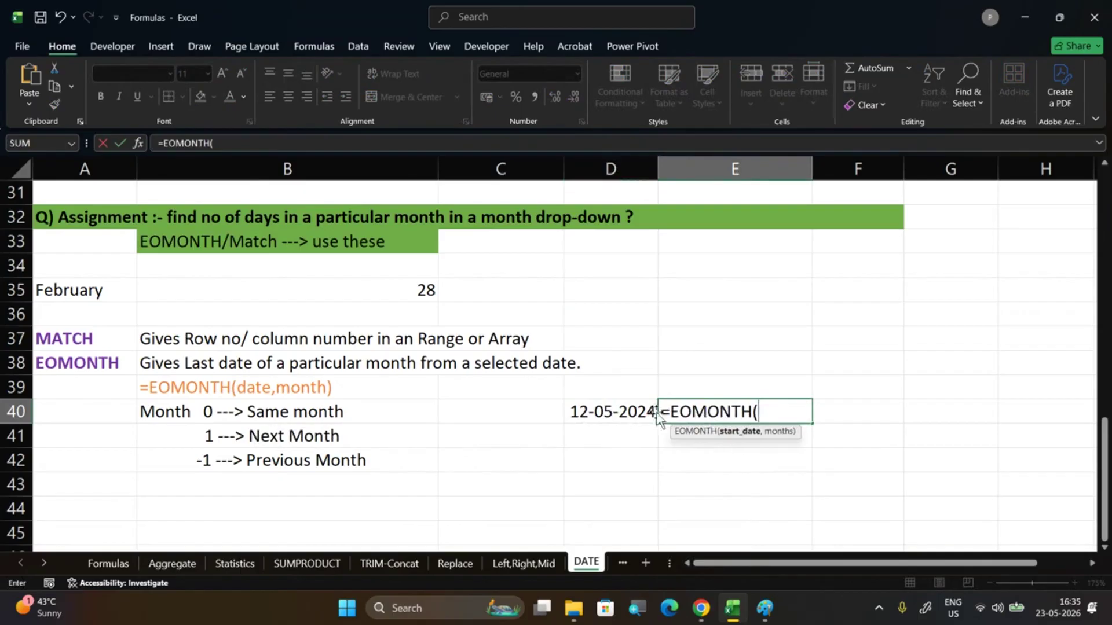
pyautogui.click(589, 408)
pyautogui.write(',')
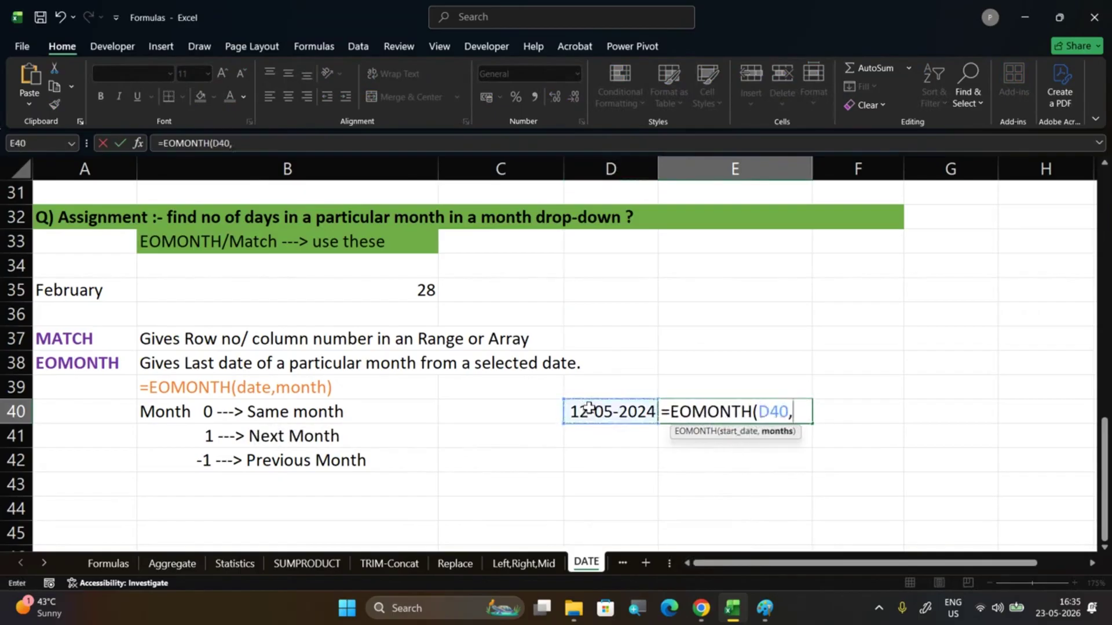
pyautogui.write('0')
pyautogui.write(')')
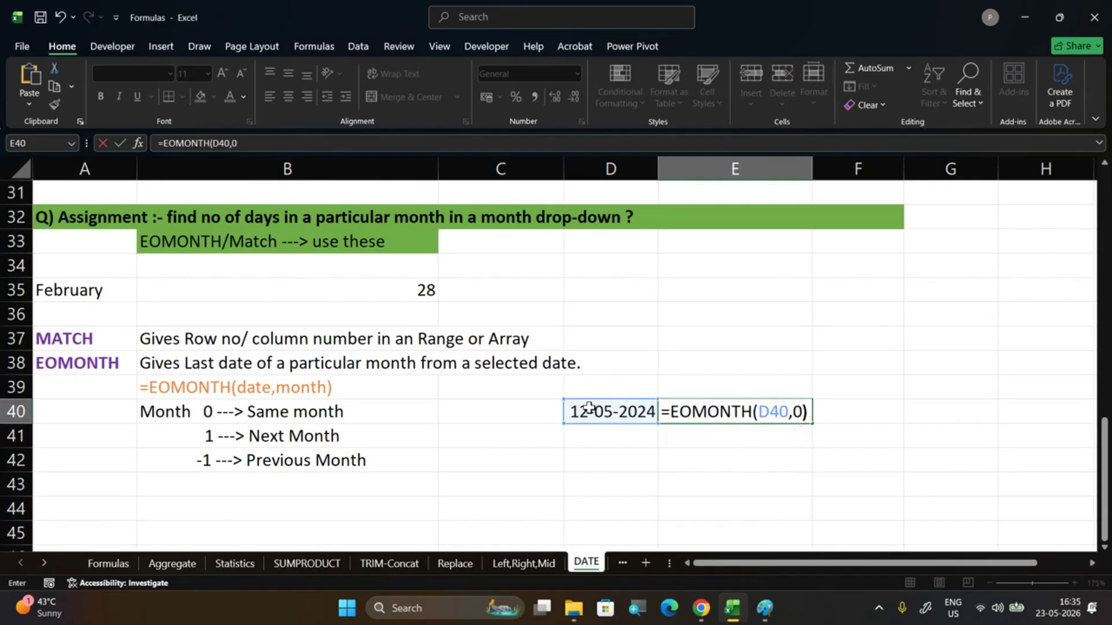
pyautogui.press('Return')
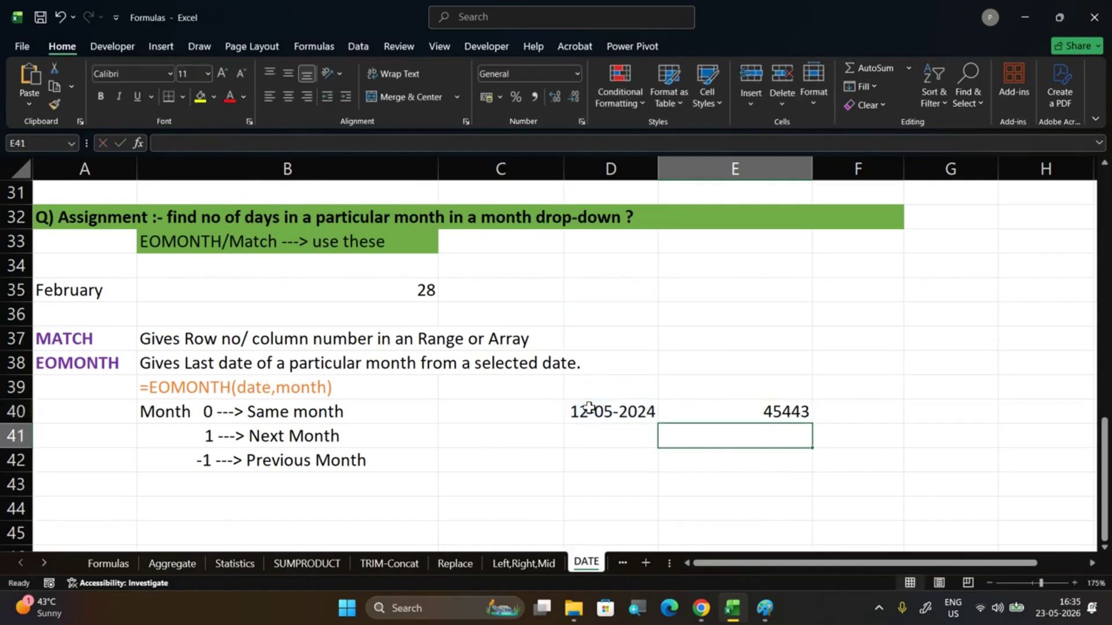
# Apply the Short Date number format to the EOMONTH result in E40
pyautogui.click(712, 403)
pyautogui.click(577, 73)
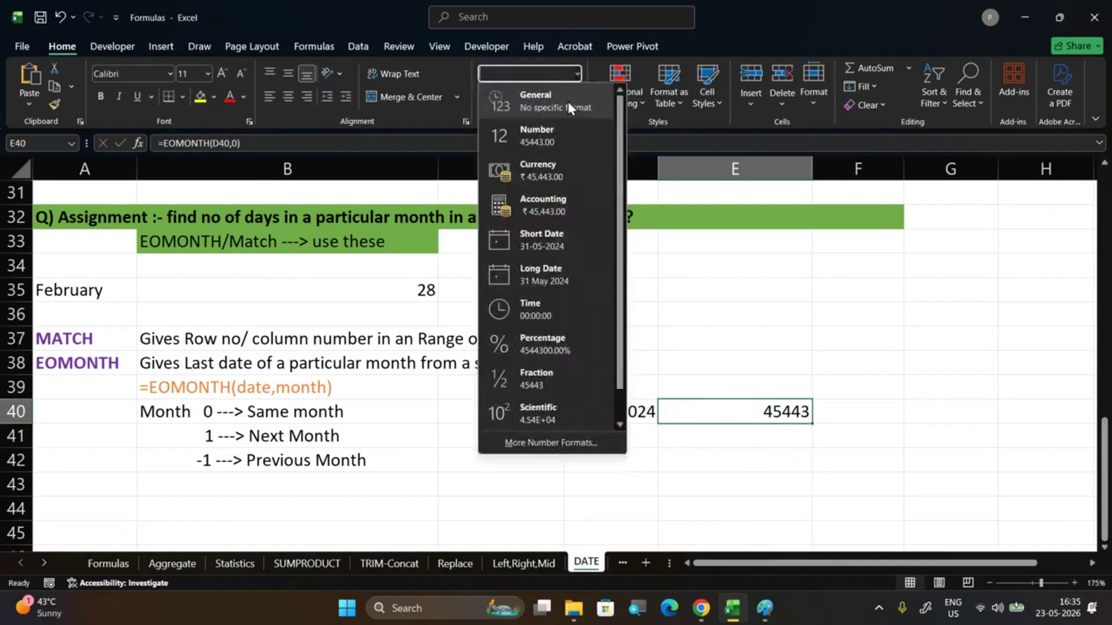
pyautogui.click(552, 250)
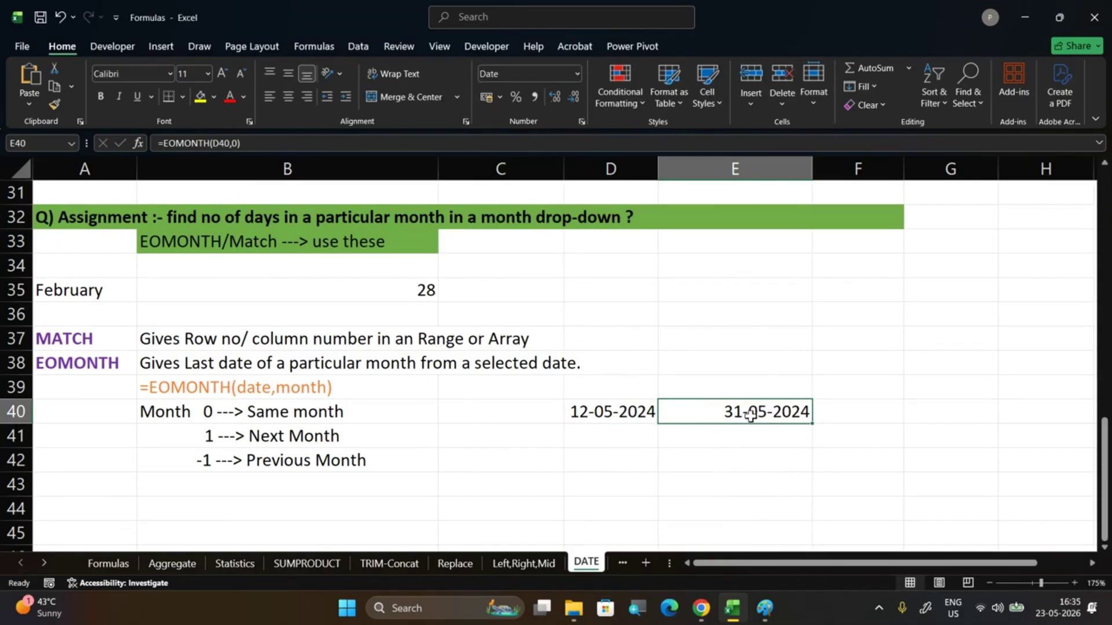
# Change the months argument of the EOMONTH formula in E40 to 1 for the next month's last date
pyautogui.doubleClick(718, 413)
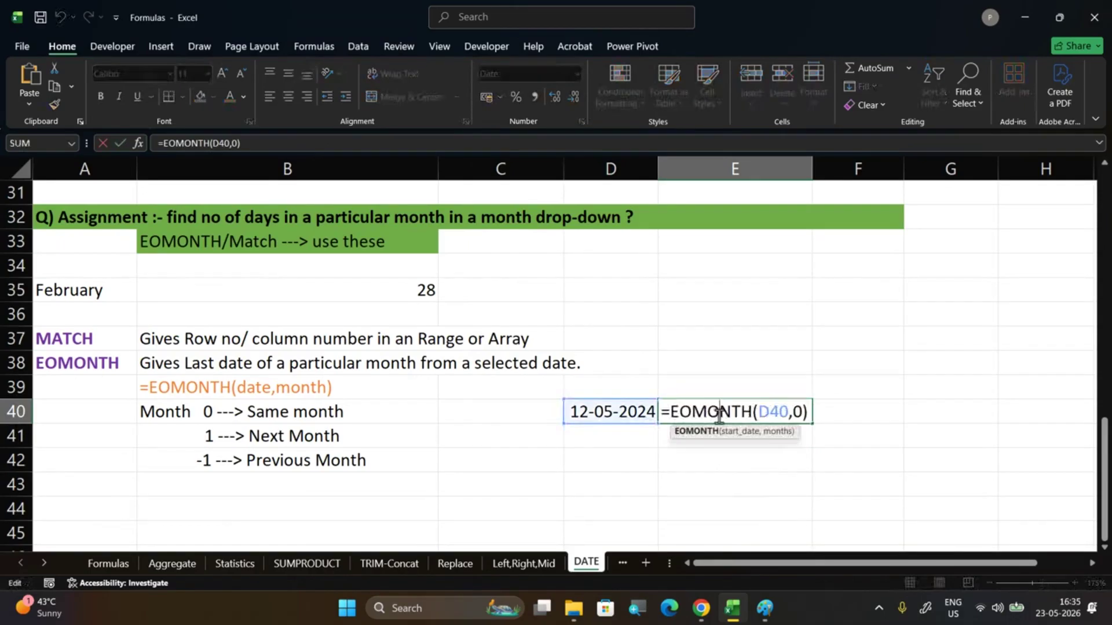
pyautogui.doubleClick(798, 413)
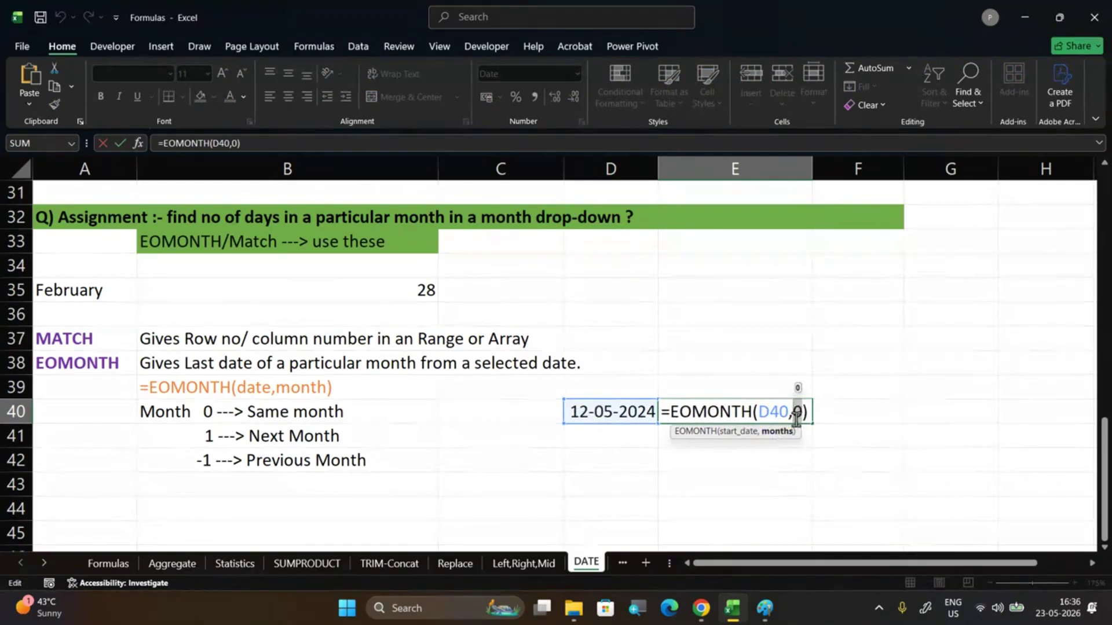
pyautogui.write('1')
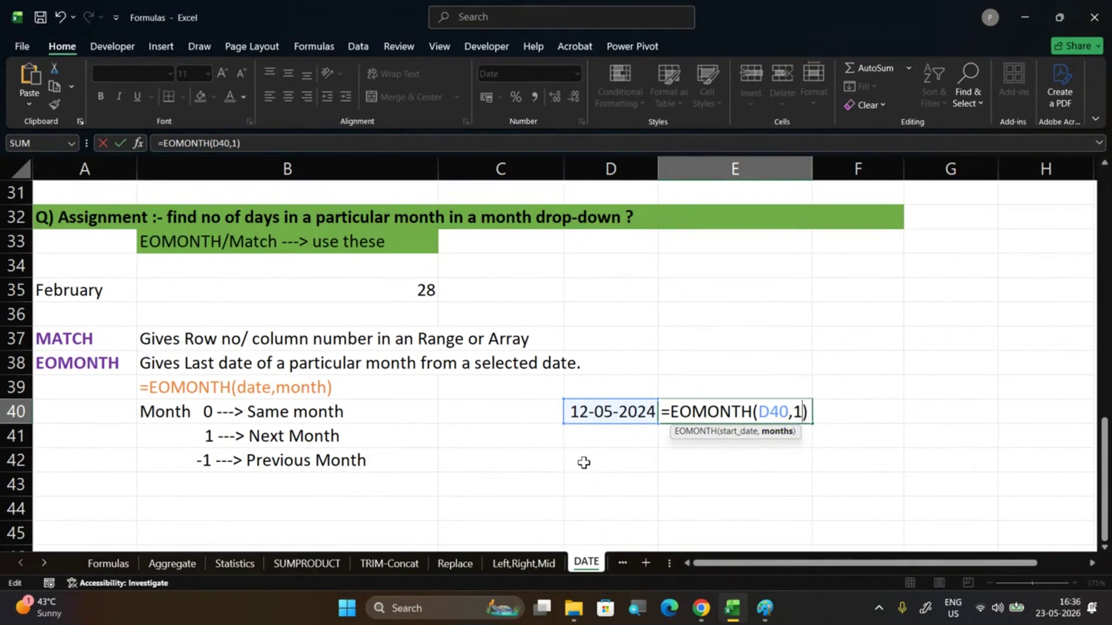
pyautogui.press('Return')
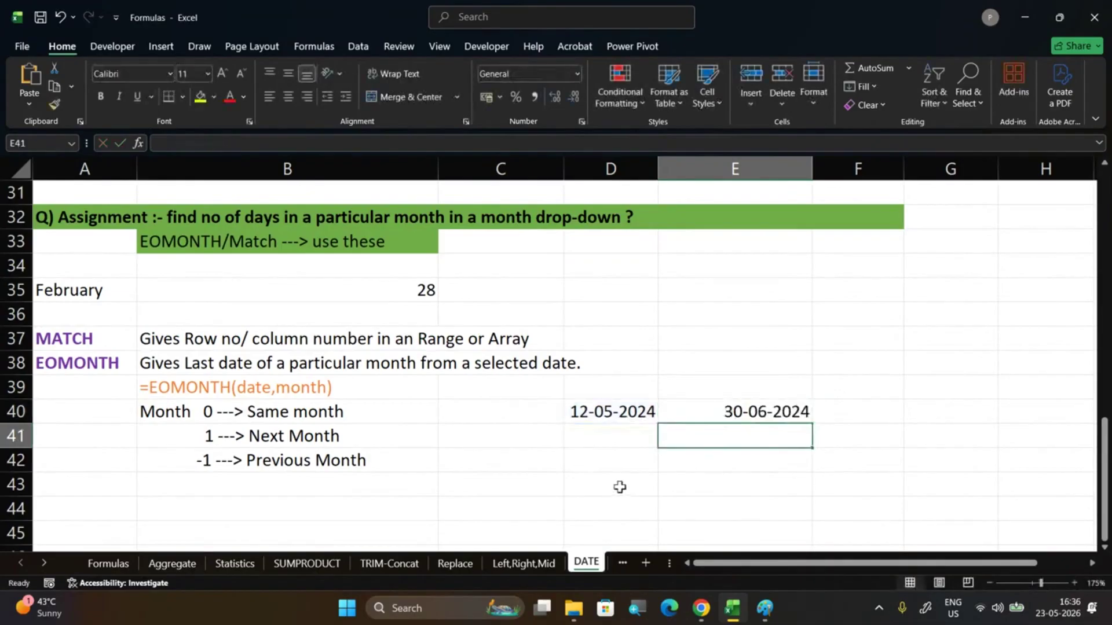
# Set the months argument of the EOMONTH formula in E40 to 2 for the month-end two months ahead
pyautogui.click(747, 408)
pyautogui.doubleClick(799, 412)
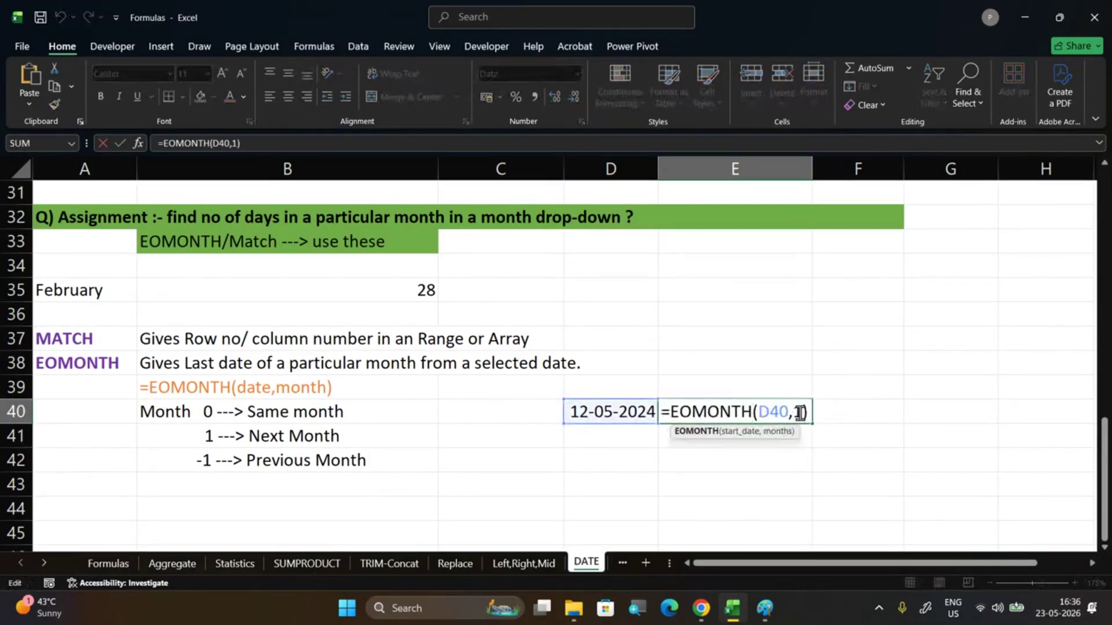
pyautogui.click(800, 413)
pyautogui.press('BackSpace')
pyautogui.write('2')
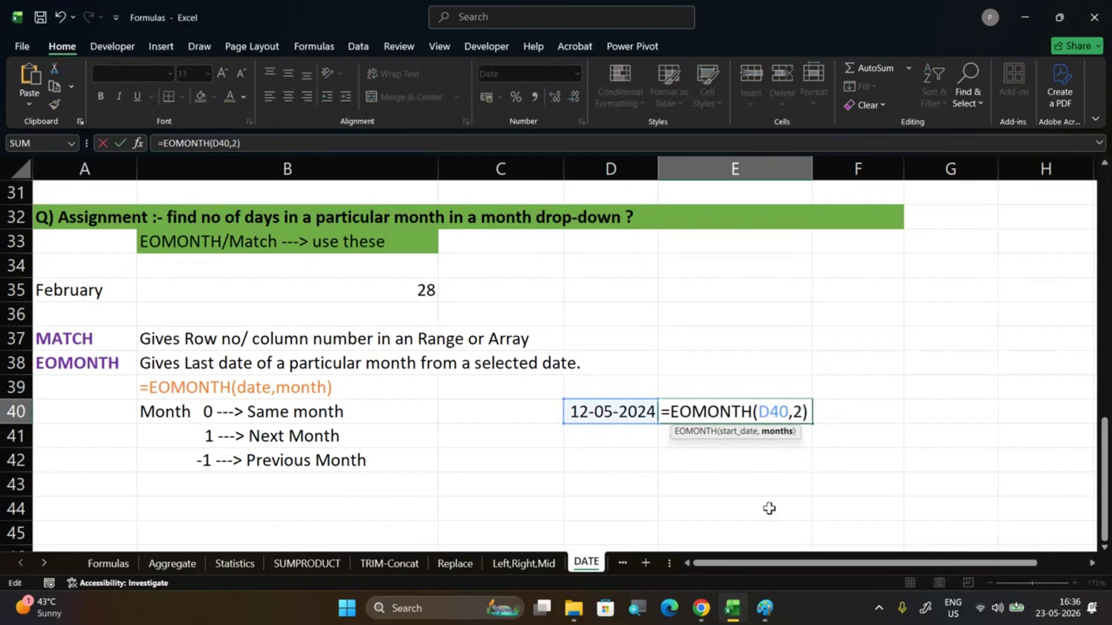
pyautogui.press('Return')
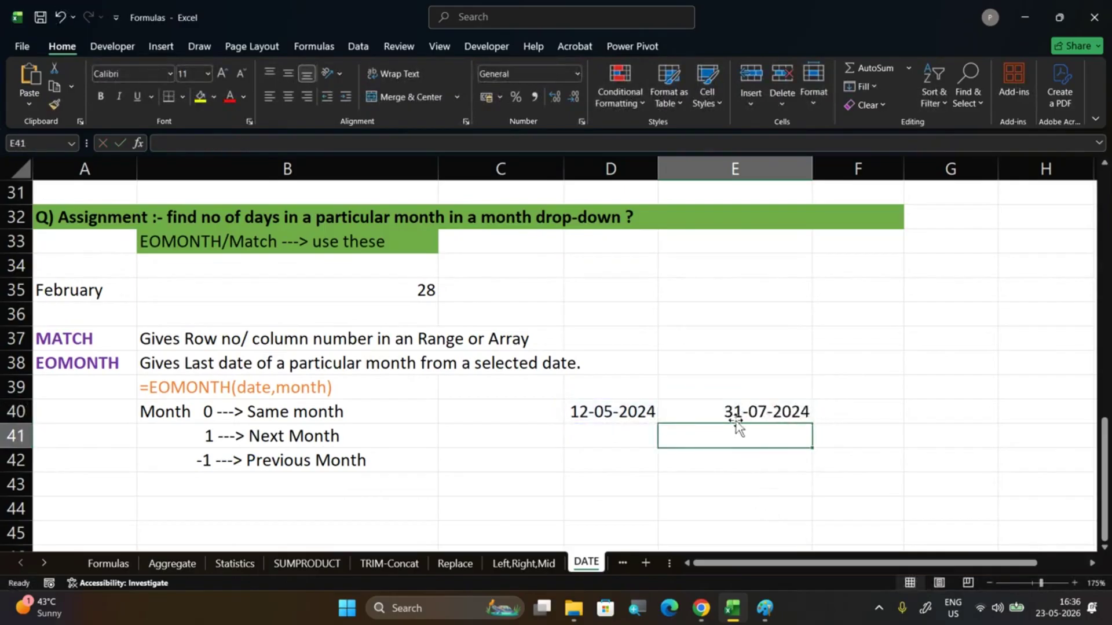
# Change E40's formula to =EOMONTH(D40,-1) to get the last date of the previous month
pyautogui.doubleClick(805, 413)
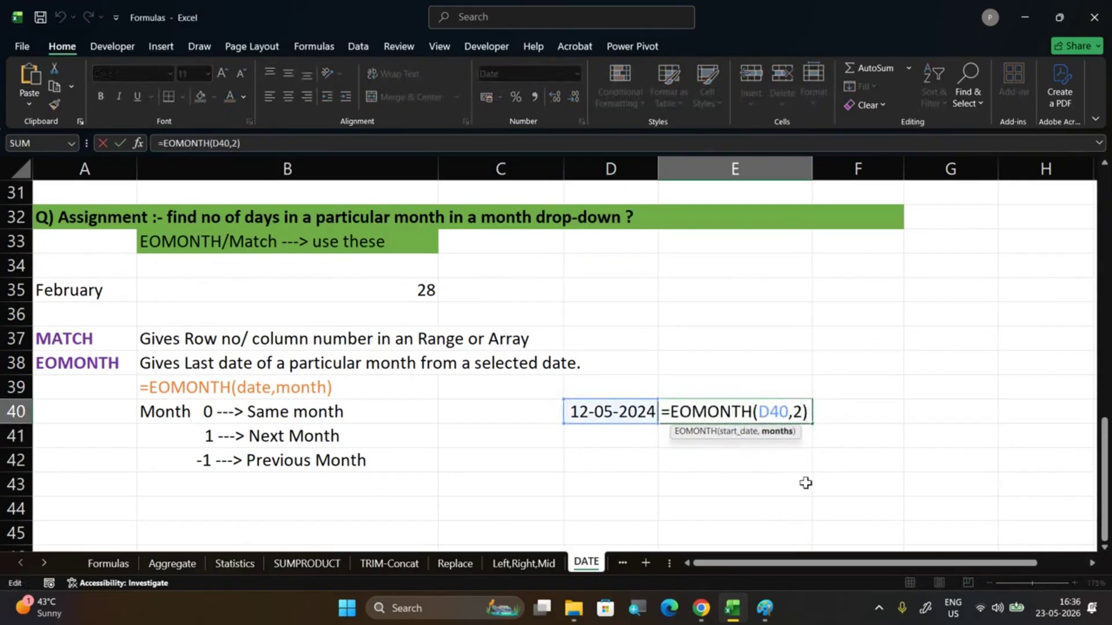
pyautogui.press('BackSpace')
pyautogui.write('-1')
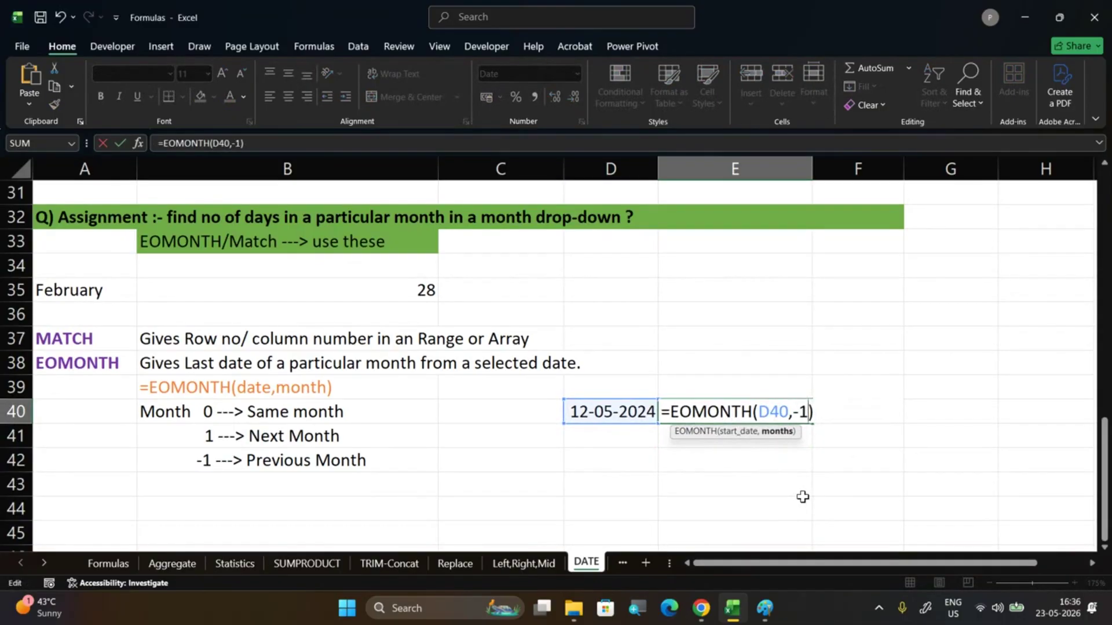
pyautogui.press('Return')
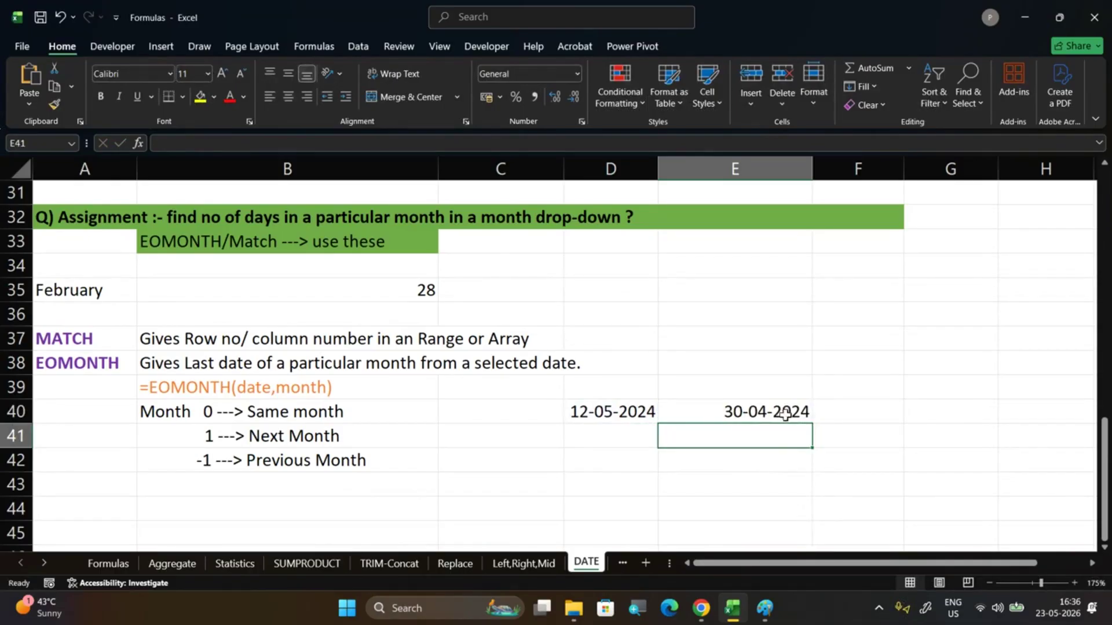
# Turn the EOMONTH formula in E40 into visible text by putting an apostrophe in front of it
pyautogui.doubleClick(783, 412)
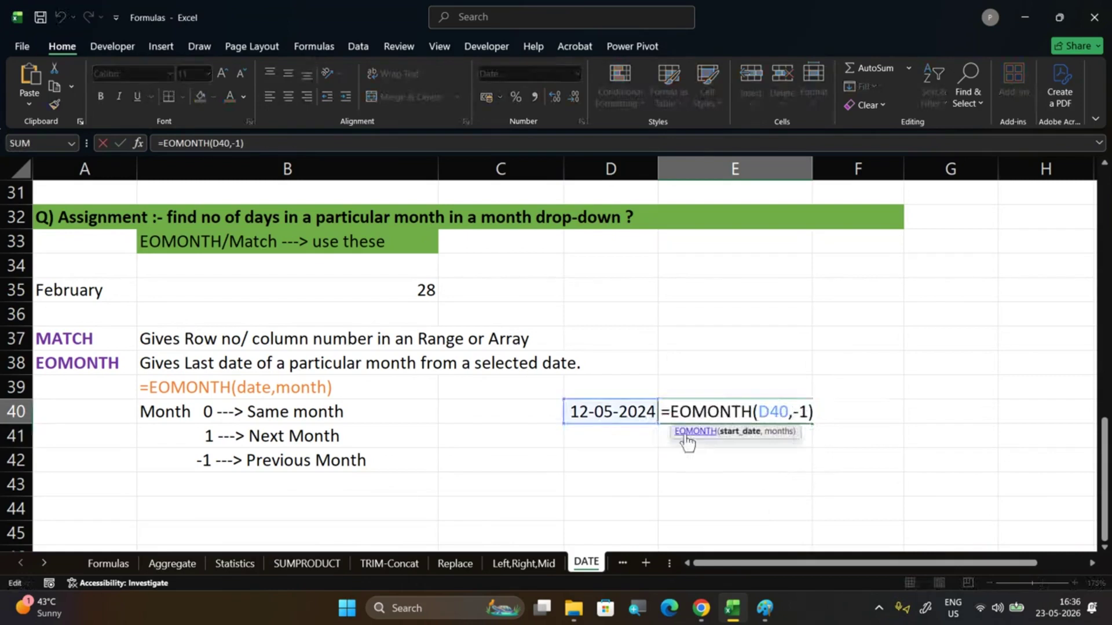
pyautogui.click(663, 415)
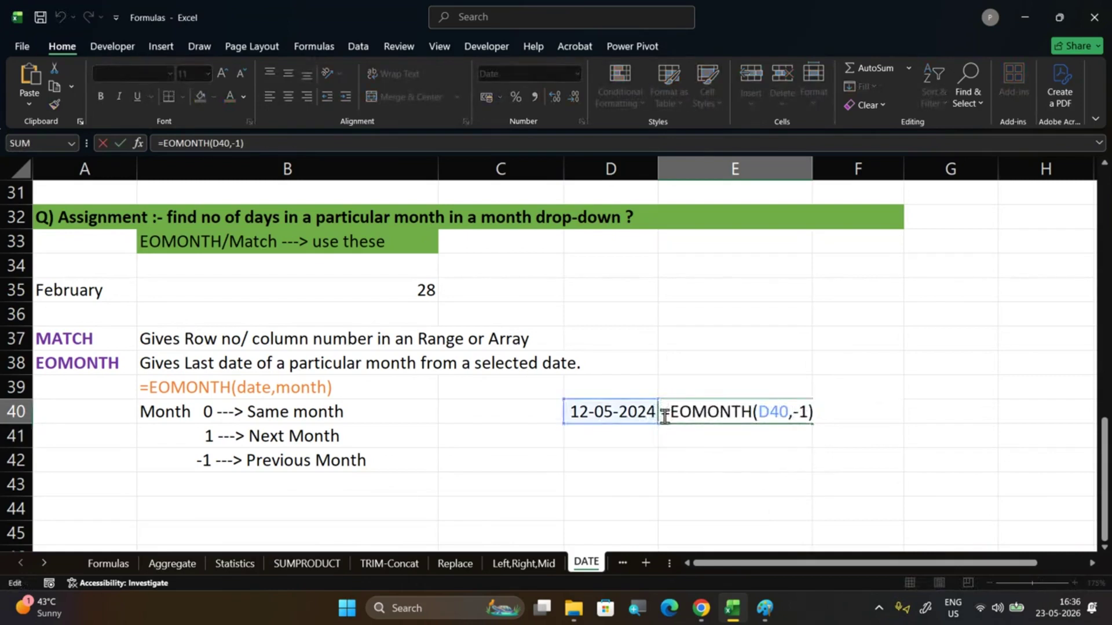
pyautogui.write("'")
pyautogui.press('Return')
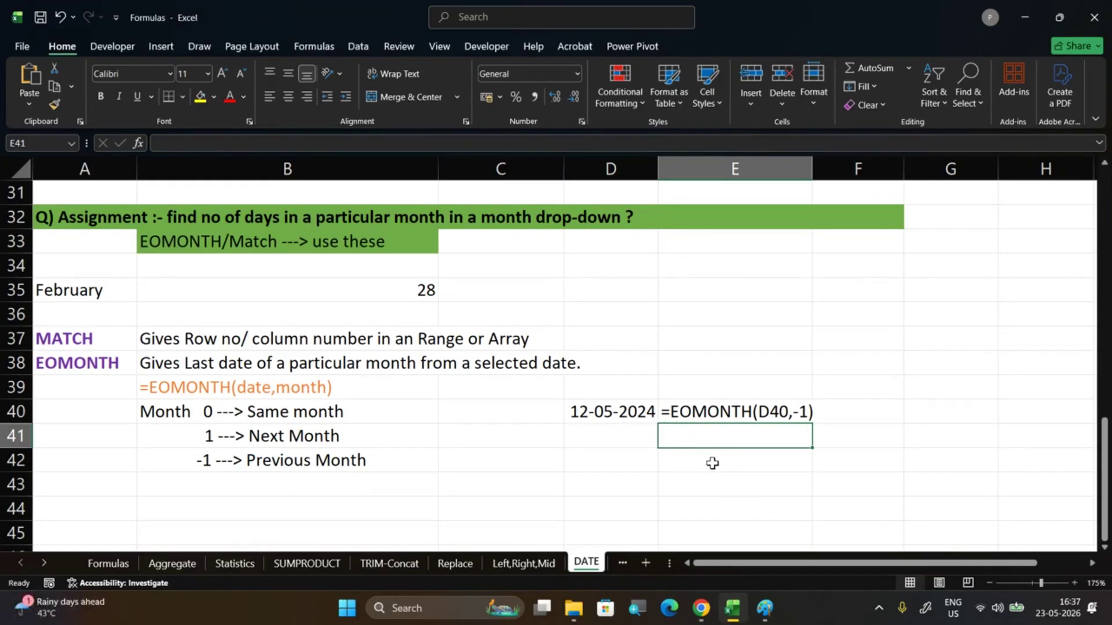
pyautogui.click(689, 412)
pyautogui.moveTo(640, 418); pyautogui.dragTo(699, 426)
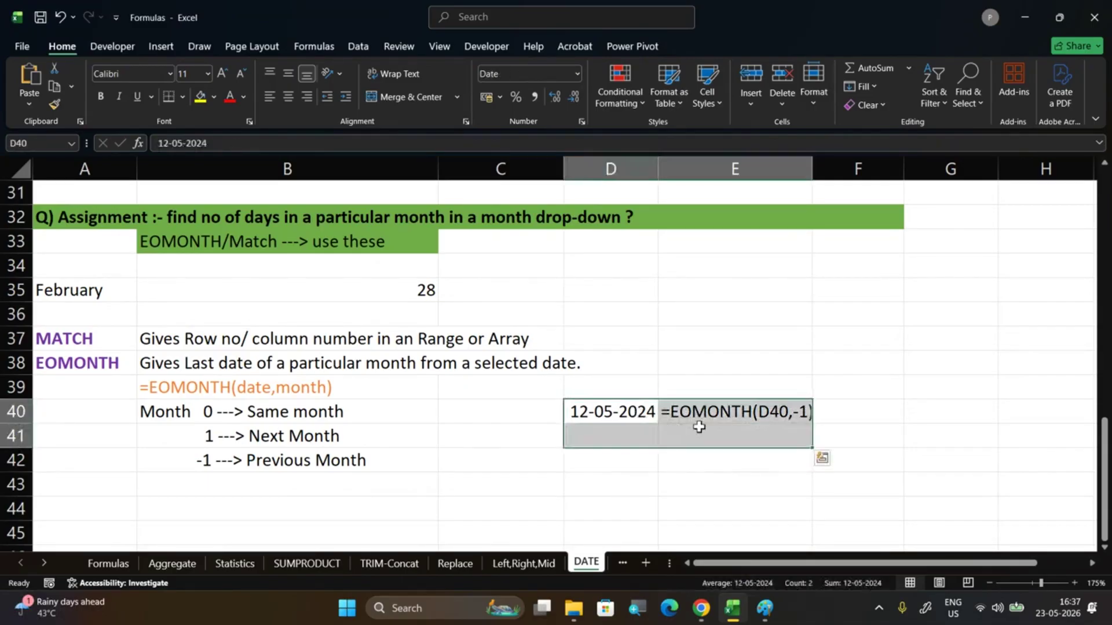
pyautogui.write('=')
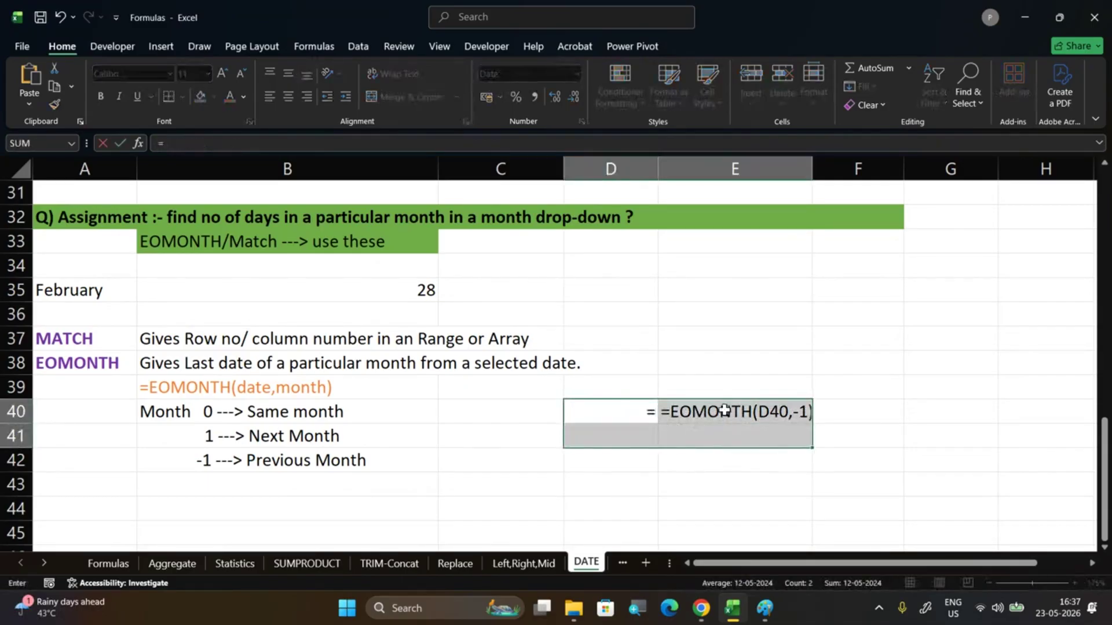
pyautogui.click(723, 411)
pyautogui.press('BackSpace')
pyautogui.press('BackSpace')
pyautogui.press('BackSpace')
pyautogui.press('Escape')
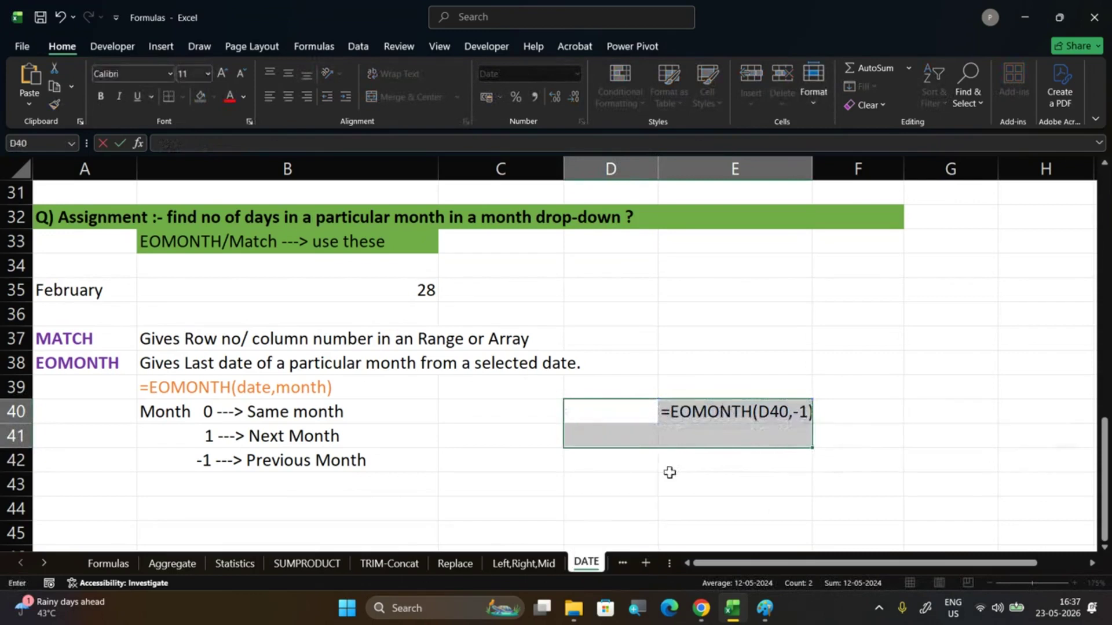
# Clear the sample date and the EOMONTH example from D40:E40
pyautogui.click(670, 479)
pyautogui.moveTo(639, 406); pyautogui.dragTo(700, 422)
pyautogui.press('Delete')
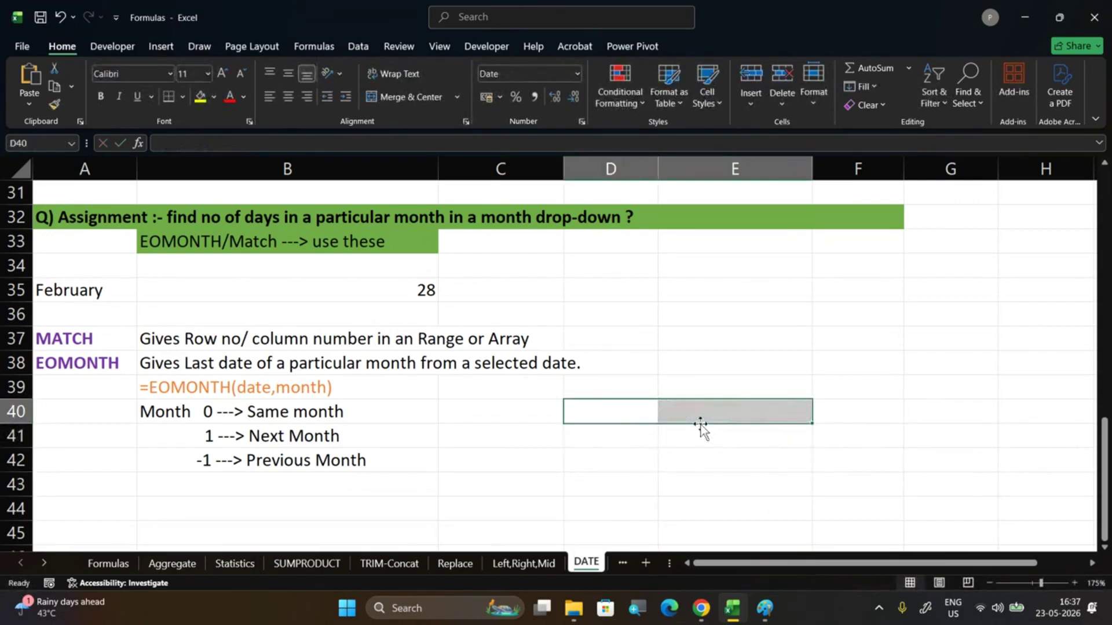
# Build a list of abbreviated month names from jan to nov in E34:E44 by filling down from the first month
pyautogui.click(63, 336)
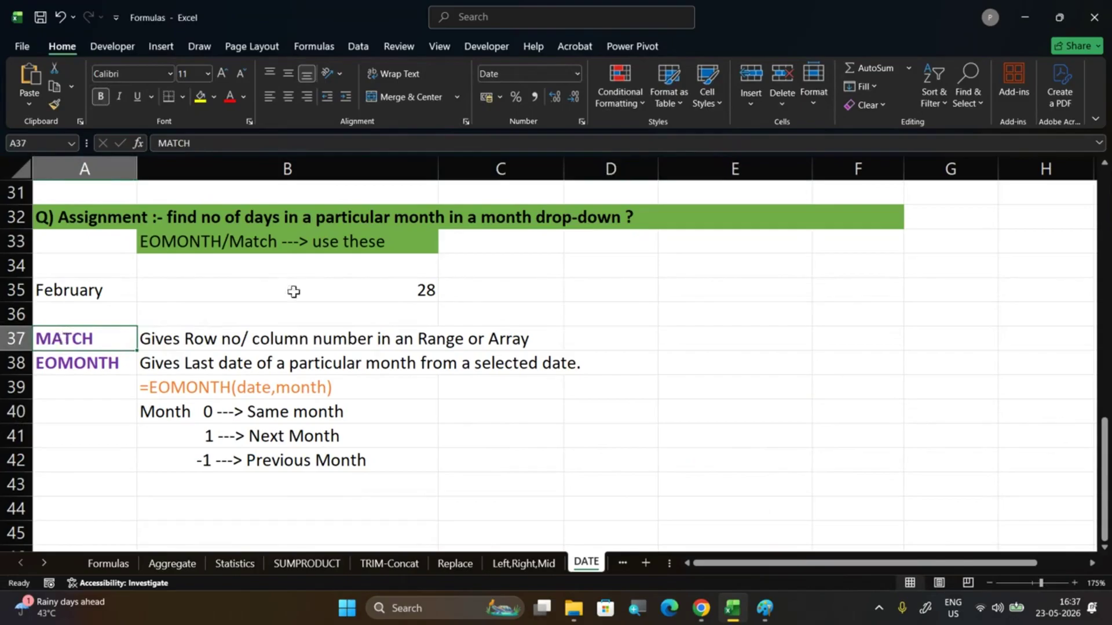
pyautogui.moveTo(694, 256); pyautogui.dragTo(713, 484)
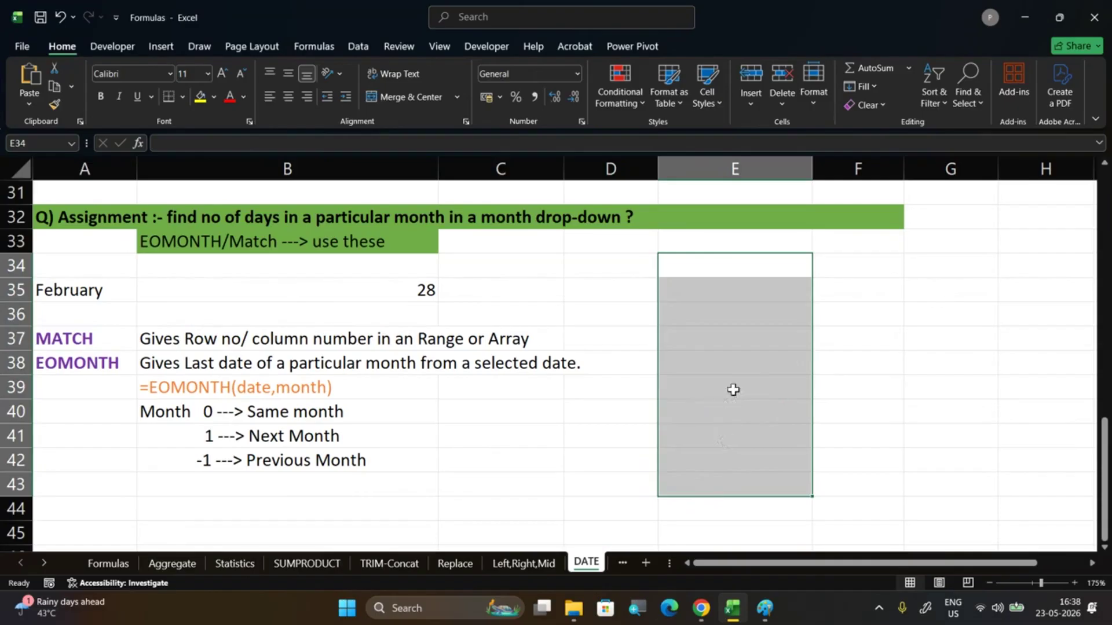
pyautogui.click(741, 270)
pyautogui.write('jan')
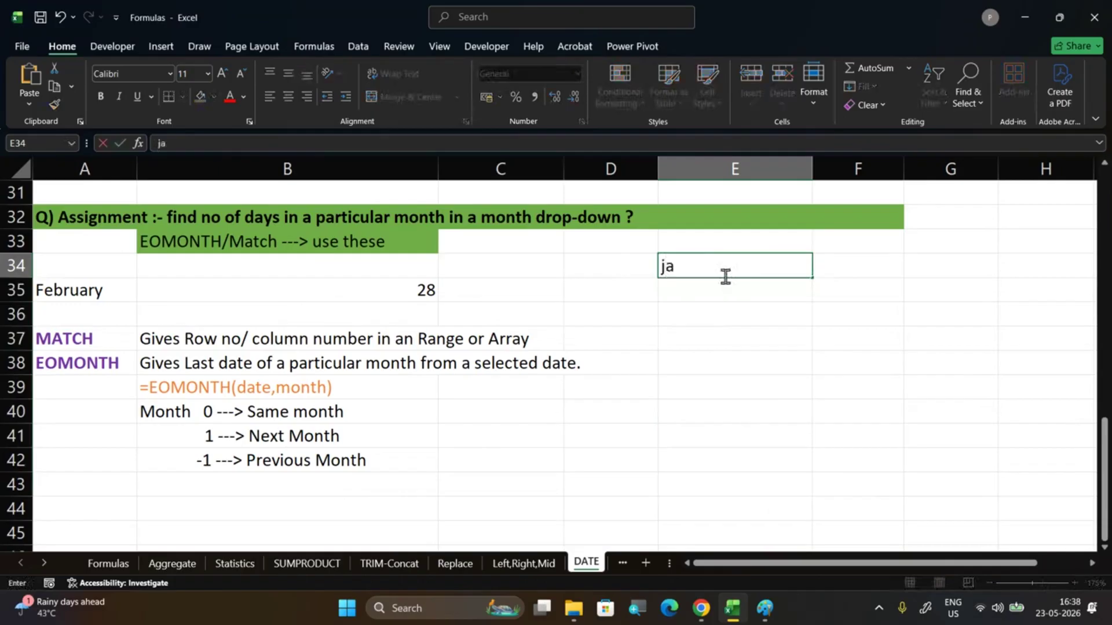
pyautogui.press('Return')
pyautogui.write('feb')
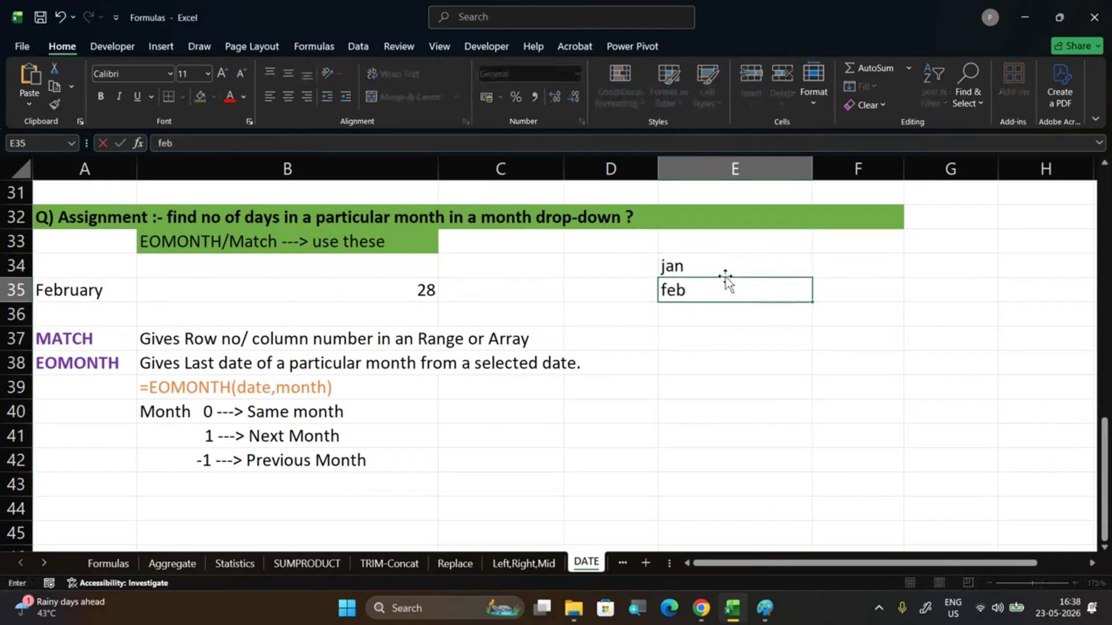
pyautogui.click(719, 257)
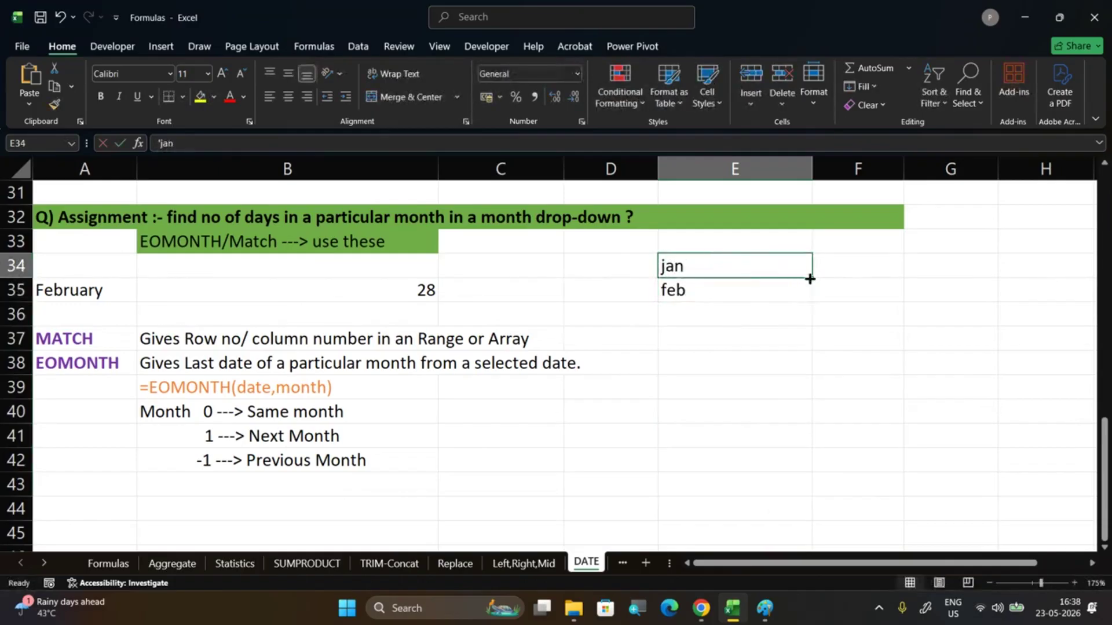
pyautogui.moveTo(811, 278); pyautogui.dragTo(788, 514)
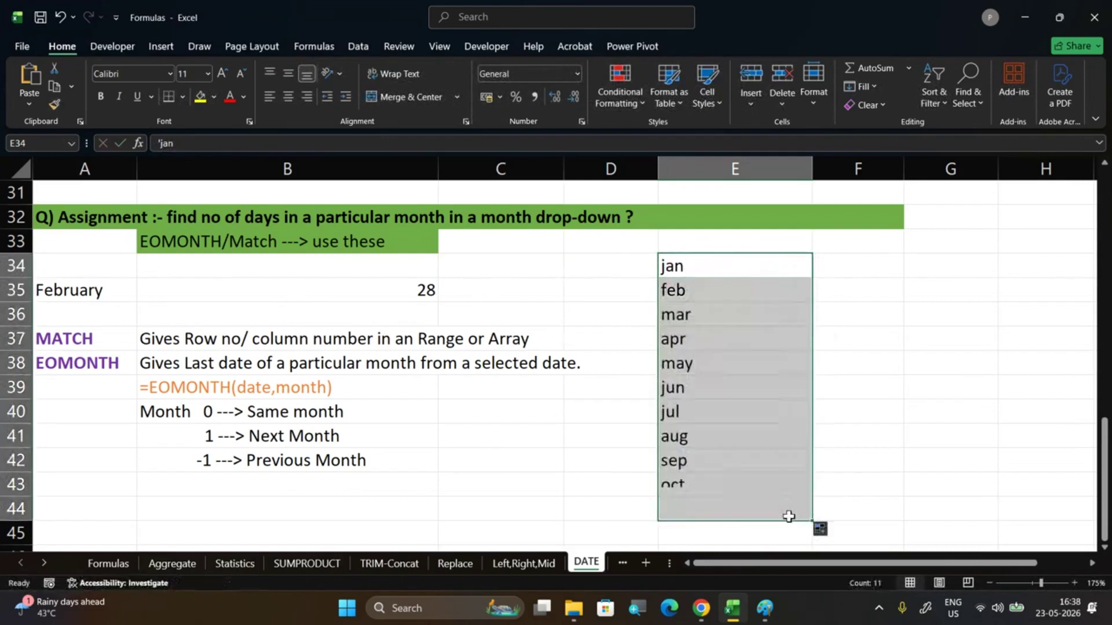
pyautogui.click(765, 385)
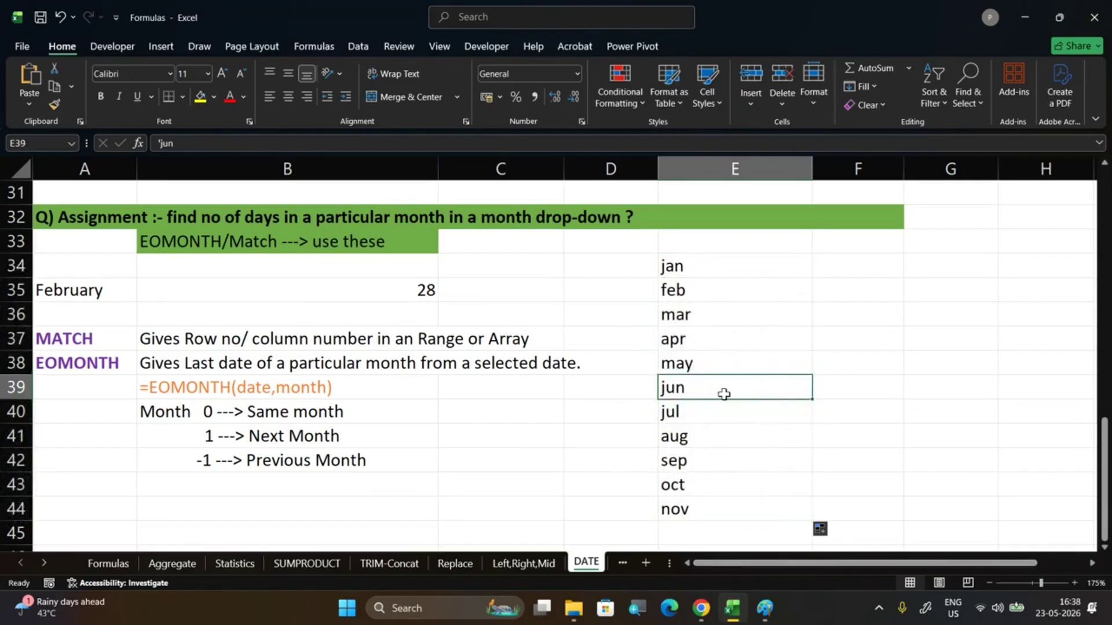
# Enter =MATCH("jun",E34:E44,0) in F36 to find June's position in the month list with an exact match
pyautogui.moveTo(746, 268); pyautogui.dragTo(785, 509)
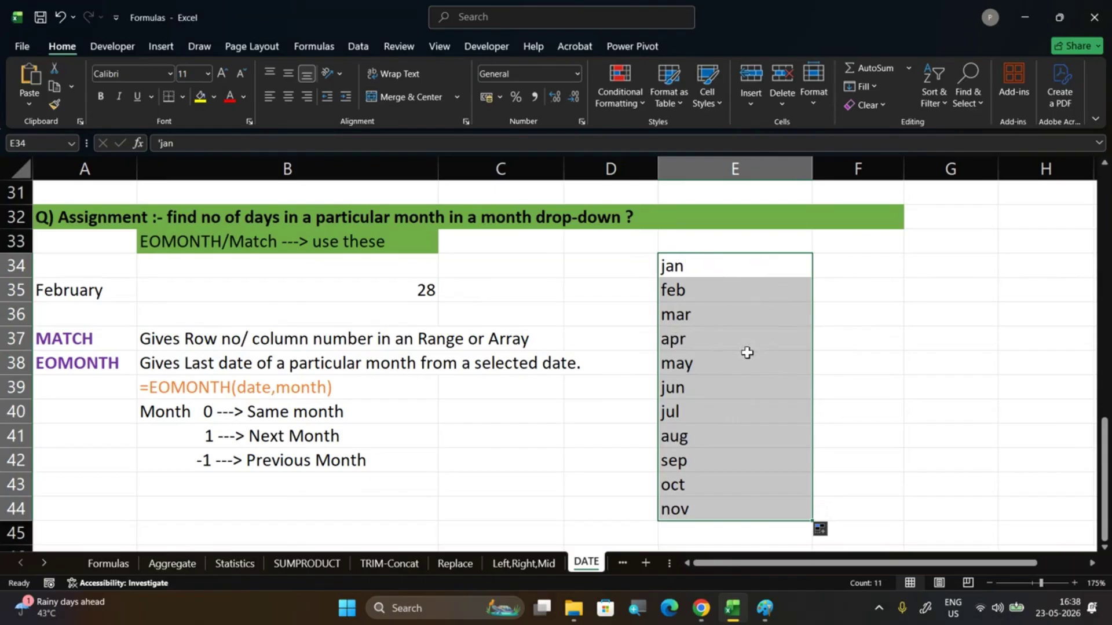
pyautogui.click(893, 322)
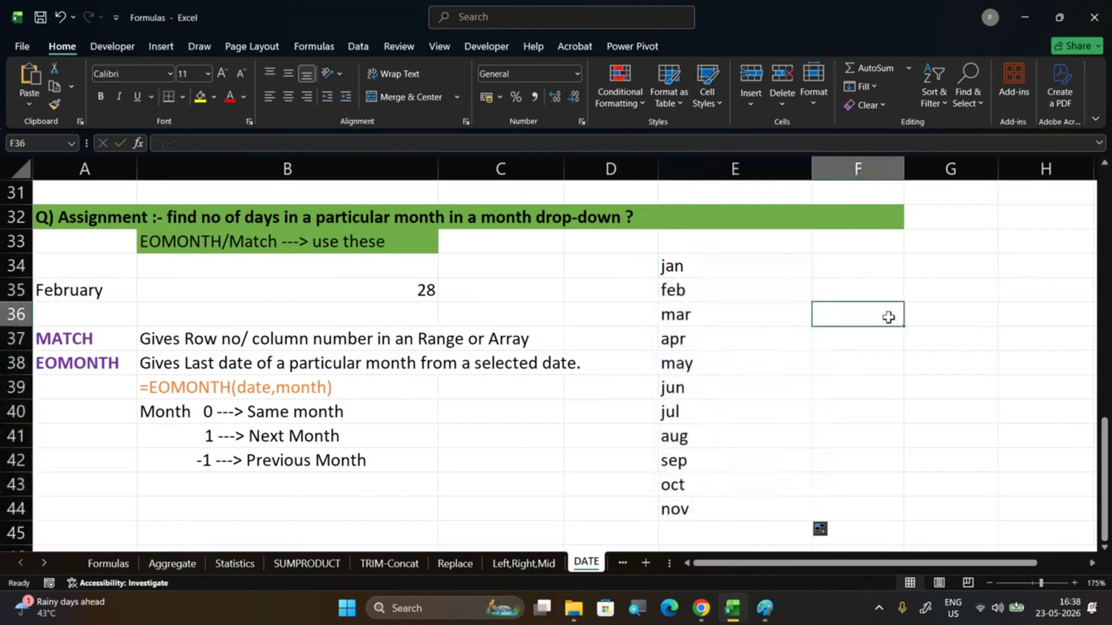
pyautogui.write('=mat')
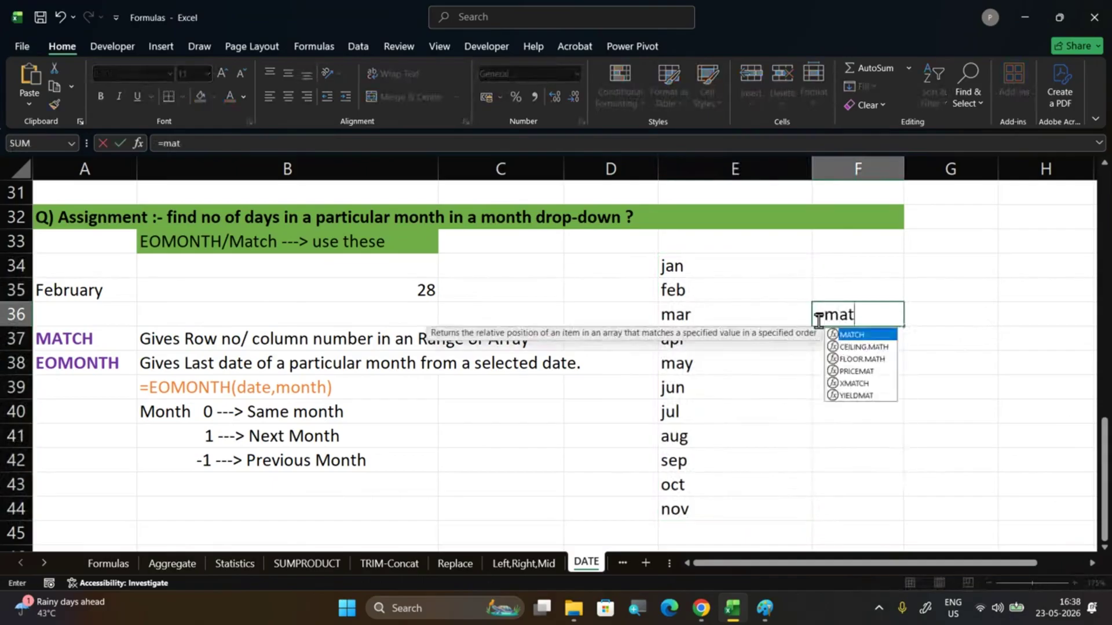
pyautogui.press('Tab')
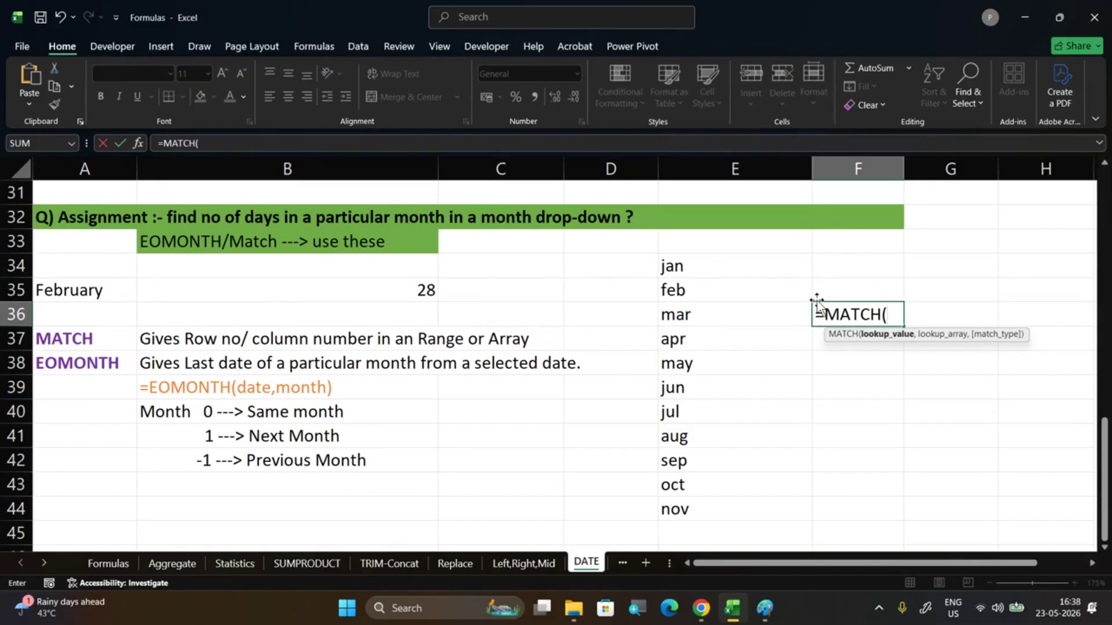
pyautogui.write('"')
pyautogui.write('jun",')
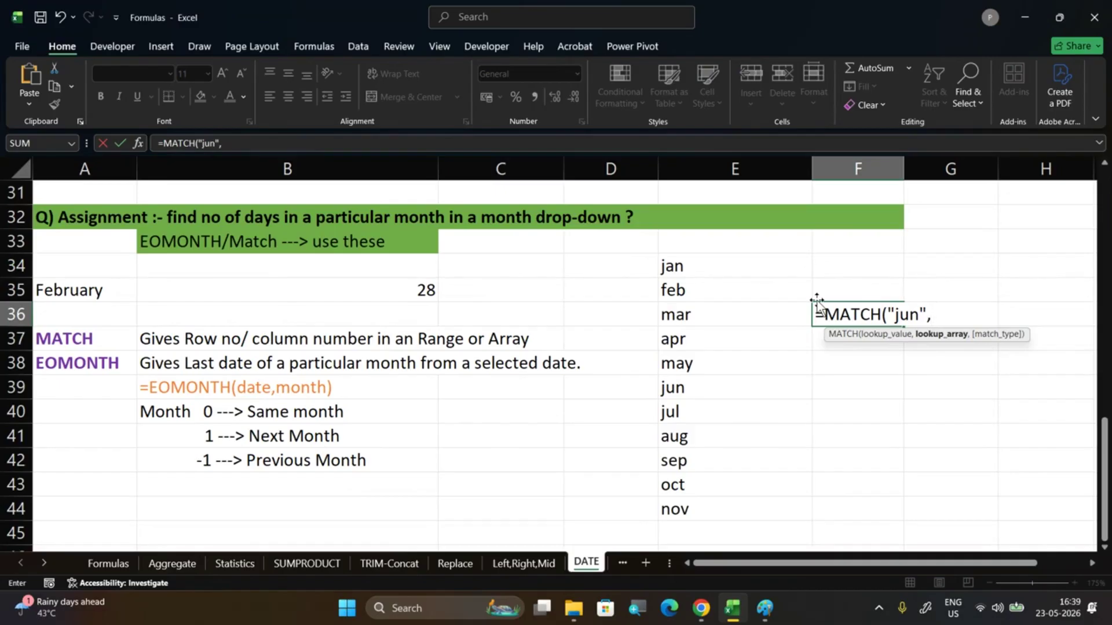
pyautogui.moveTo(721, 269); pyautogui.dragTo(722, 515)
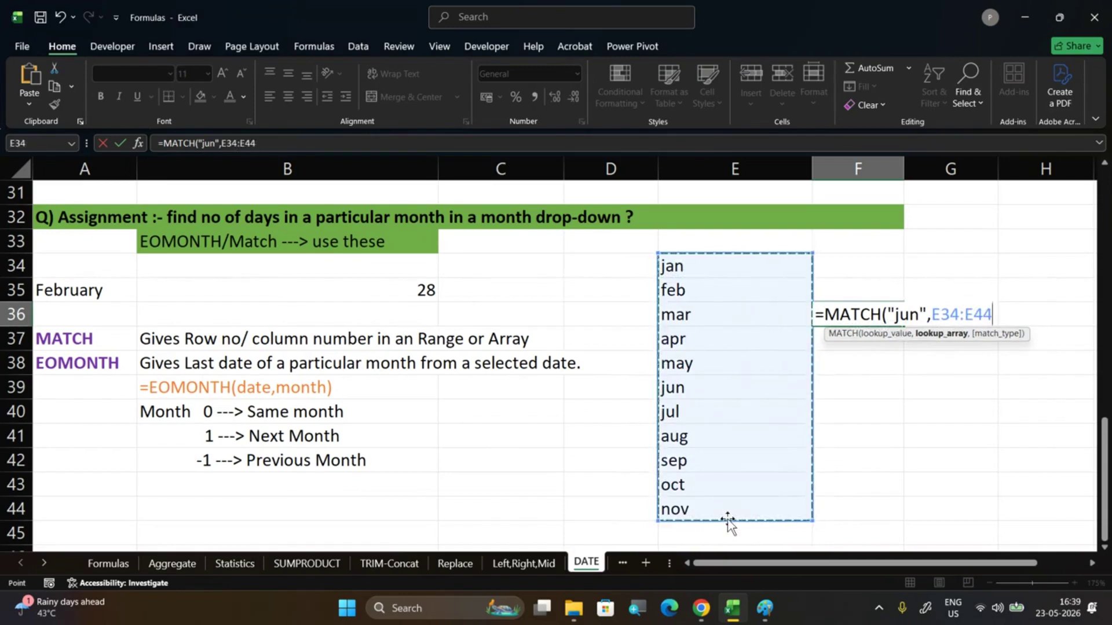
pyautogui.write(',')
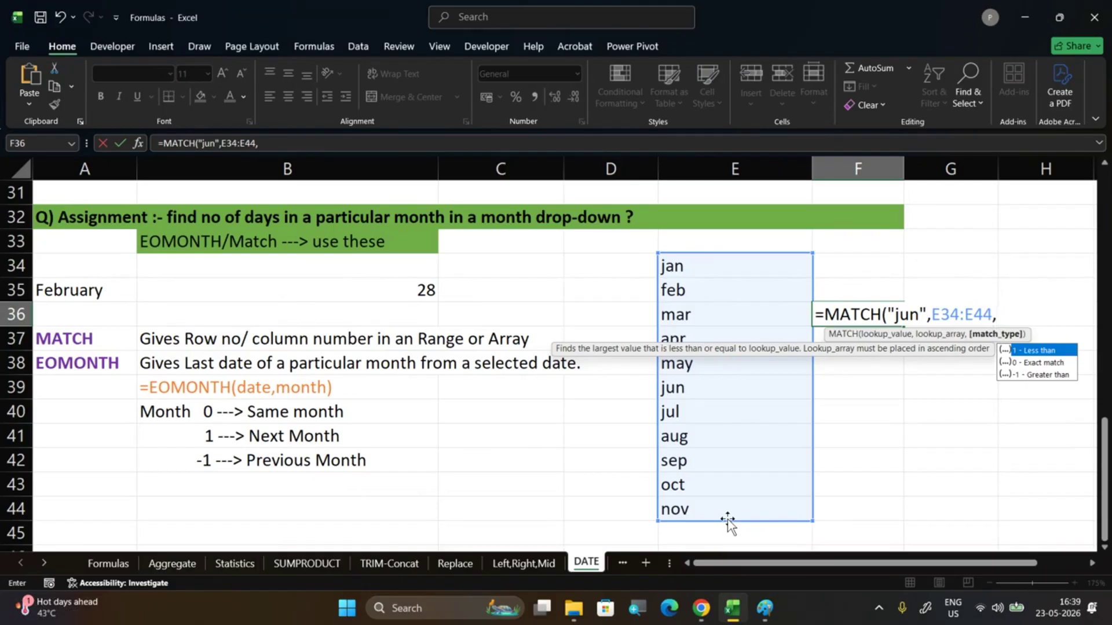
pyautogui.press('Down')
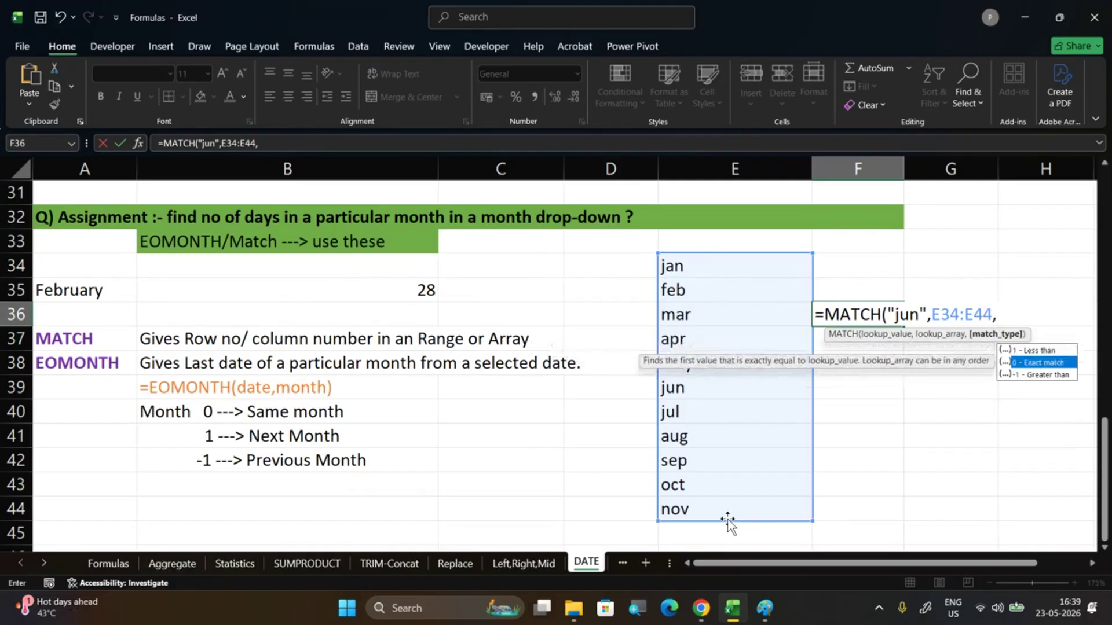
pyautogui.write('0')
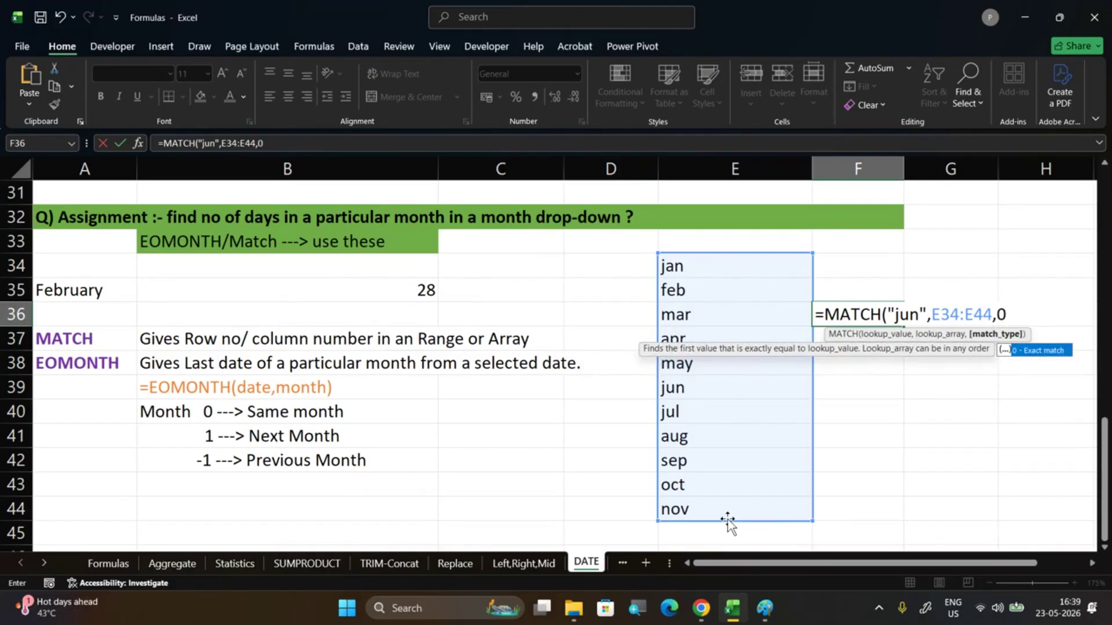
pyautogui.write(')')
pyautogui.press('Return')
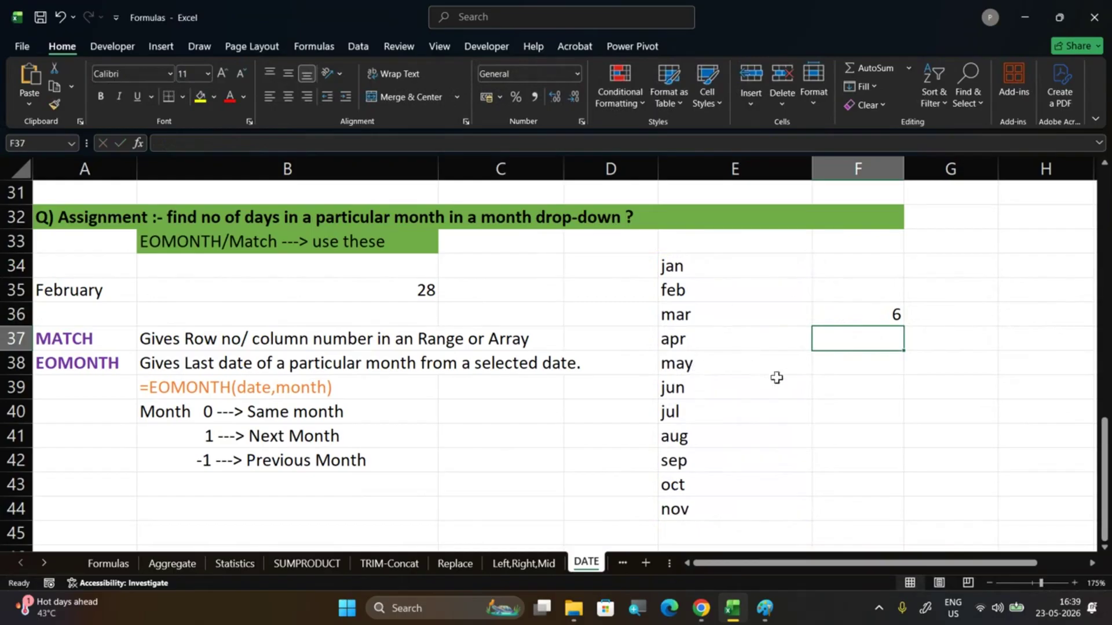
# Remove the match type value from the MATCH formula in F36, leaving its third argument empty
pyautogui.click(890, 315)
pyautogui.doubleClick(890, 314)
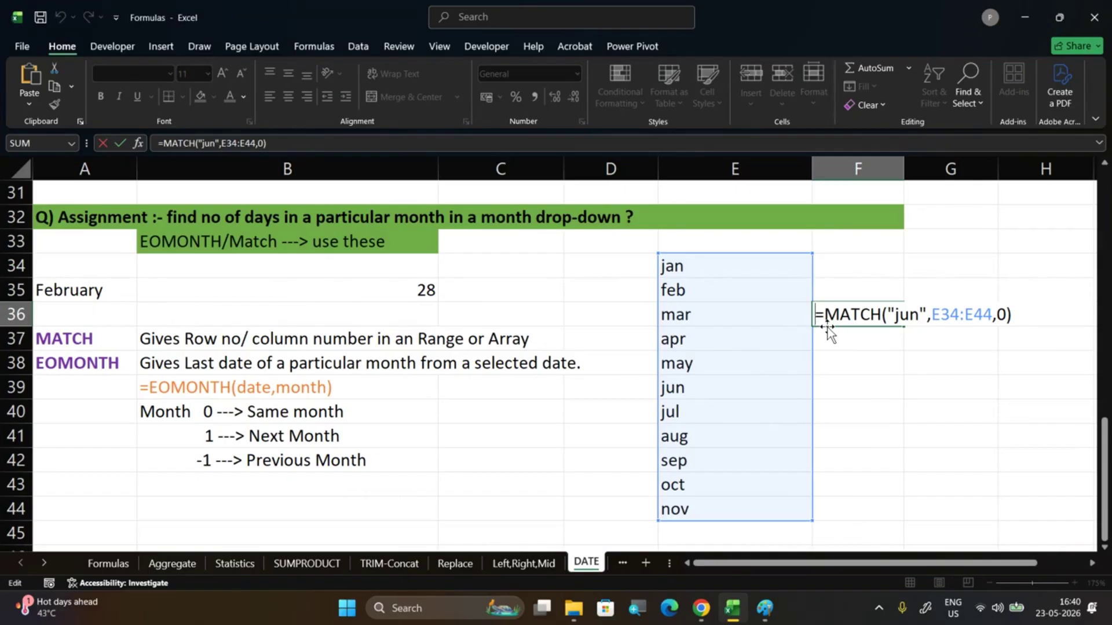
pyautogui.click(1008, 316)
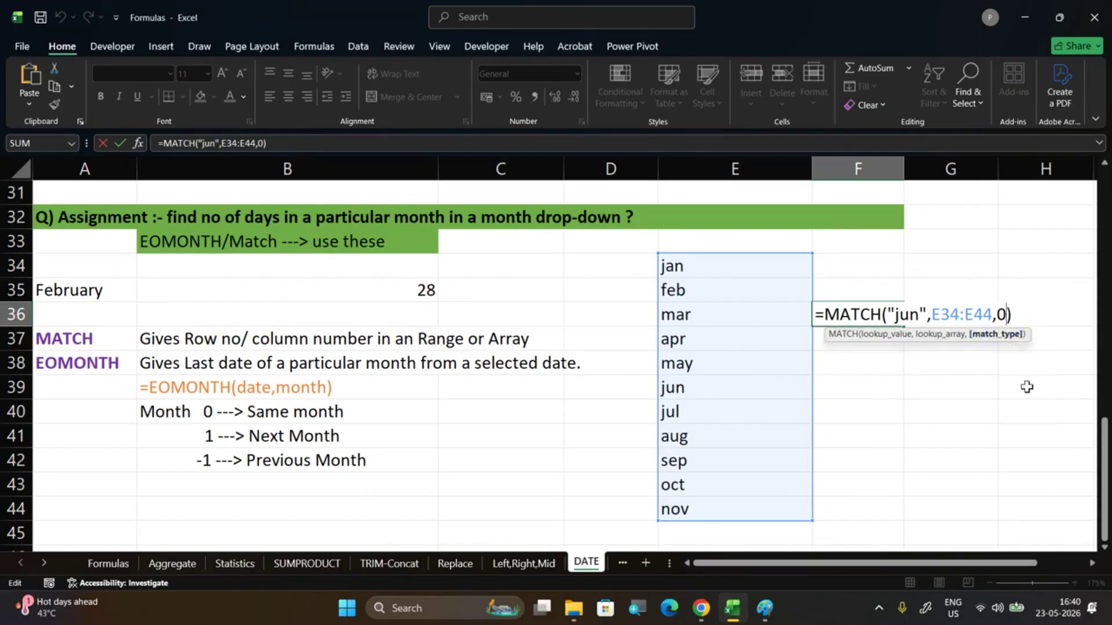
pyautogui.press('BackSpace')
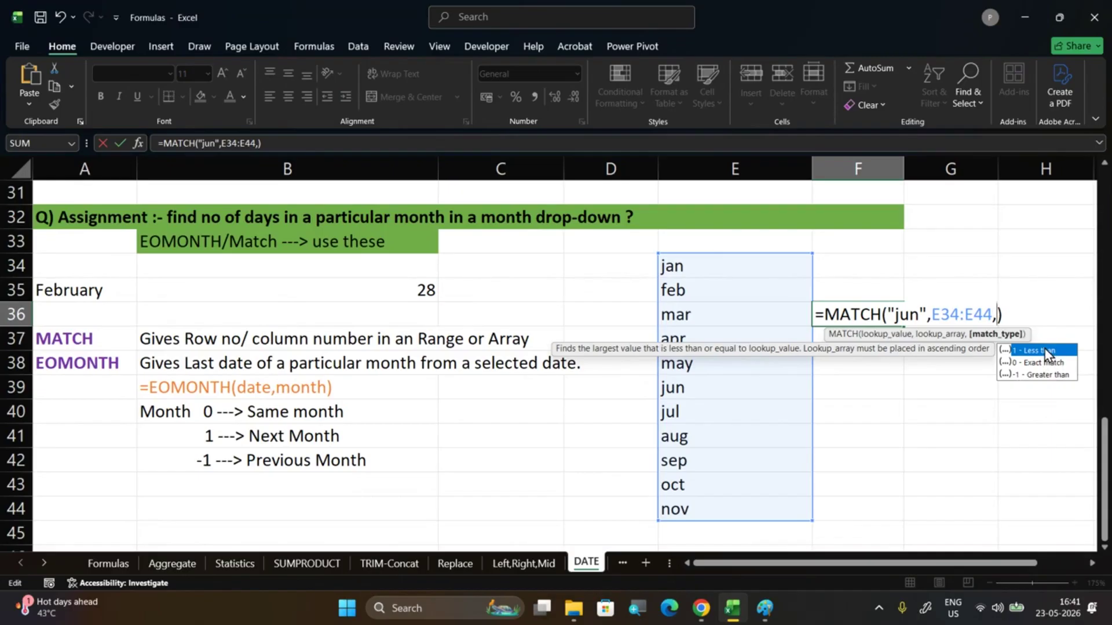
pyautogui.press('Return')
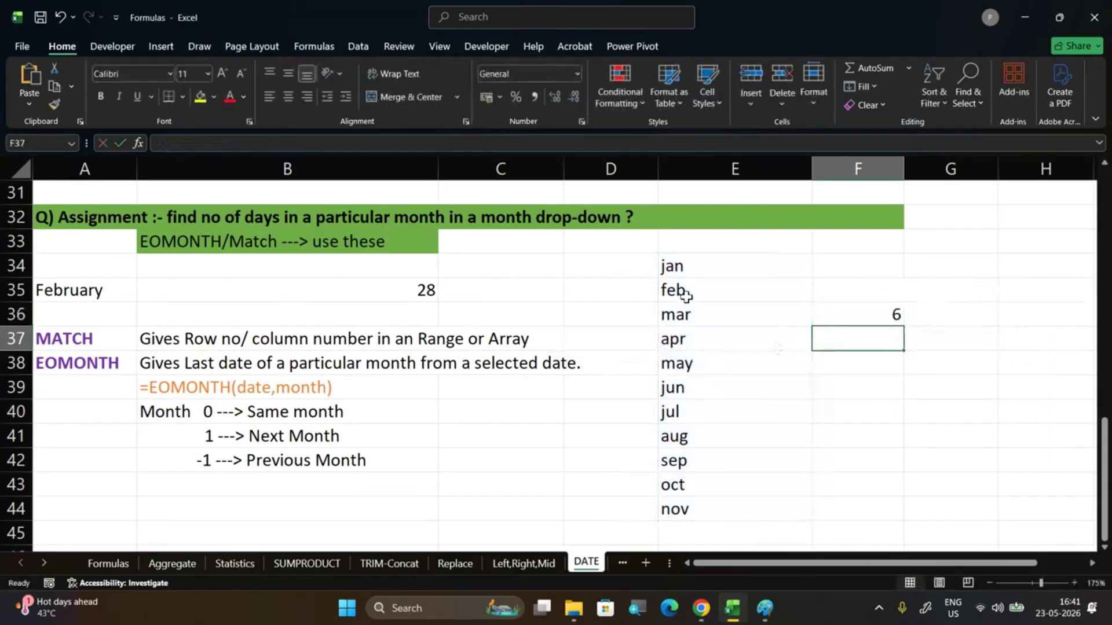
# Clear the month list in E34:E44 and the MATCH formula in F36
pyautogui.moveTo(675, 258); pyautogui.dragTo(702, 509)
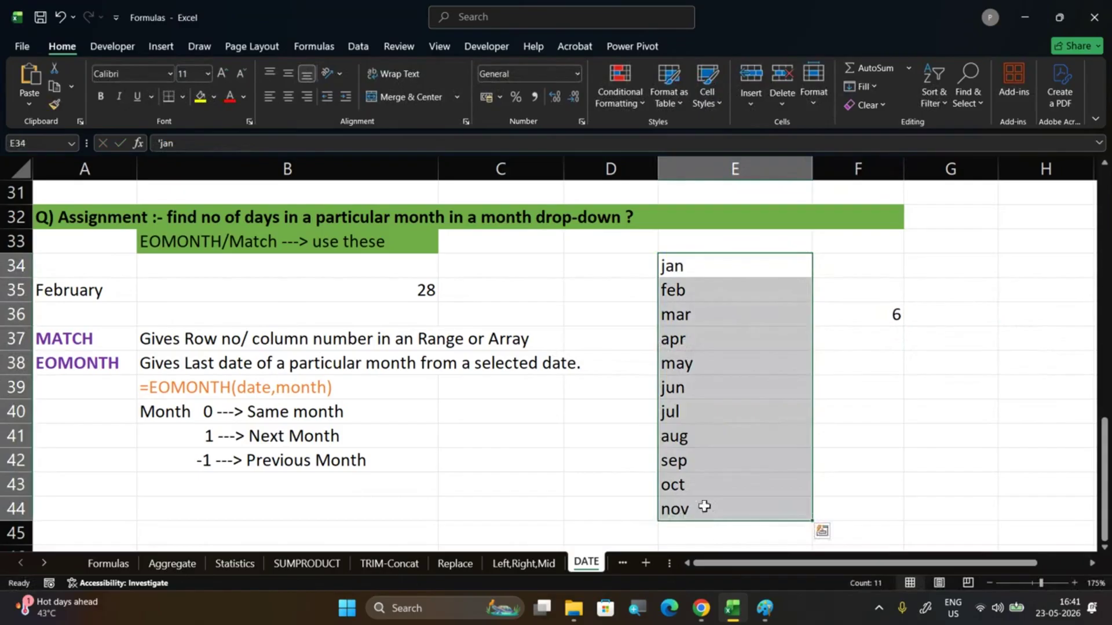
pyautogui.press('Delete')
pyautogui.click(860, 318)
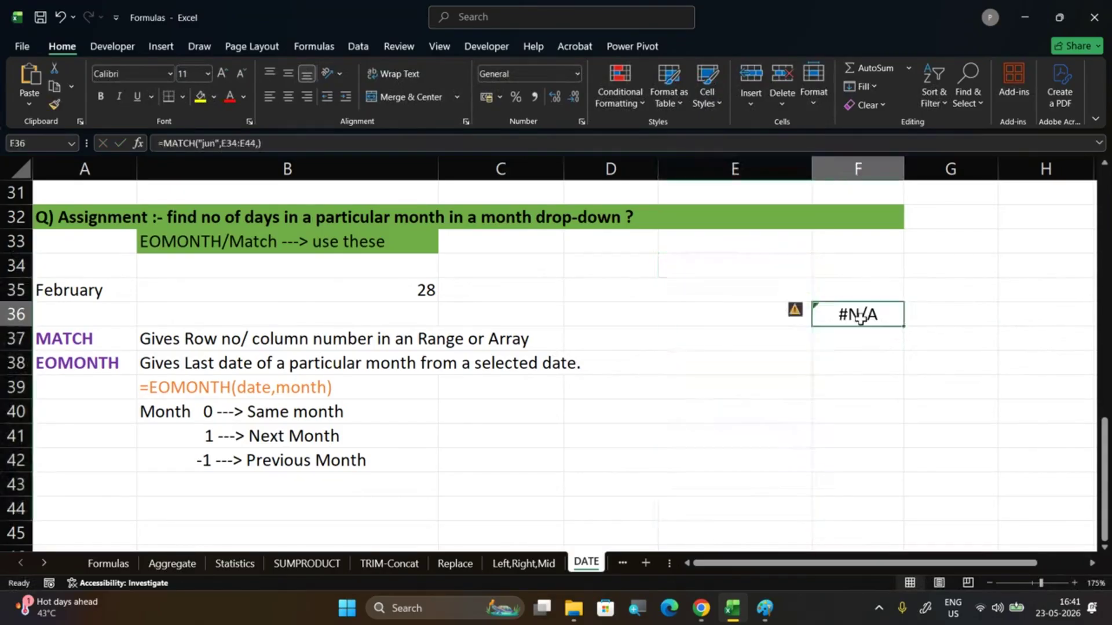
pyautogui.press('Delete')
# Enter the unsorted sample numbers 56, 23, 35, 25, 42 and 41 in cells E35:E40
pyautogui.click(717, 293)
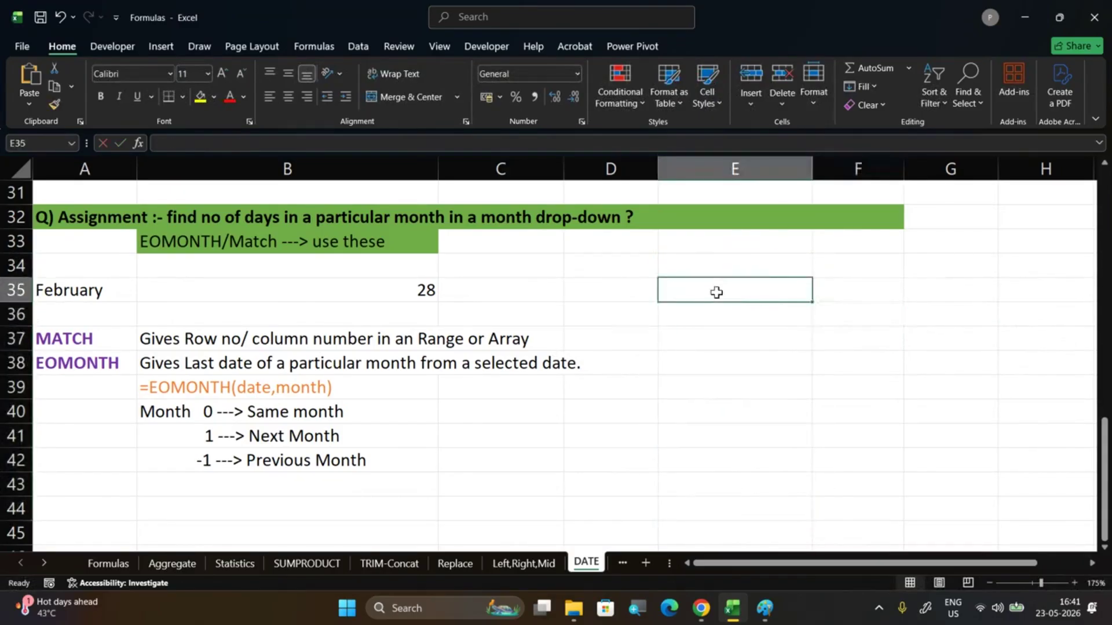
pyautogui.write('56')
pyautogui.press('Return')
pyautogui.write('23')
pyautogui.press('Return')
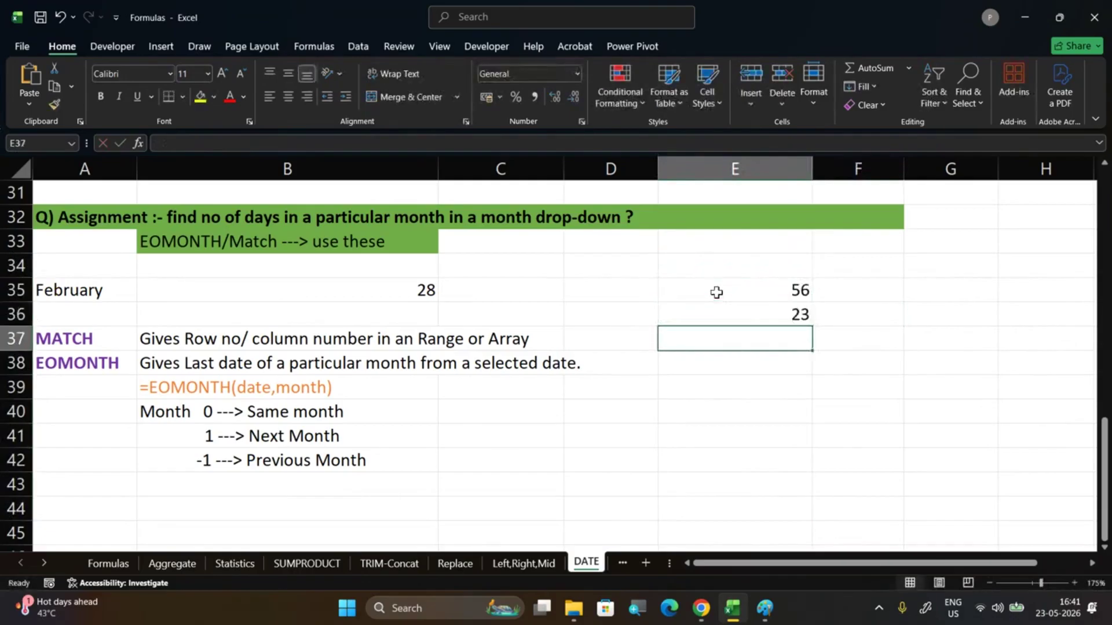
pyautogui.press('Return')
pyautogui.write('25')
pyautogui.press('Return')
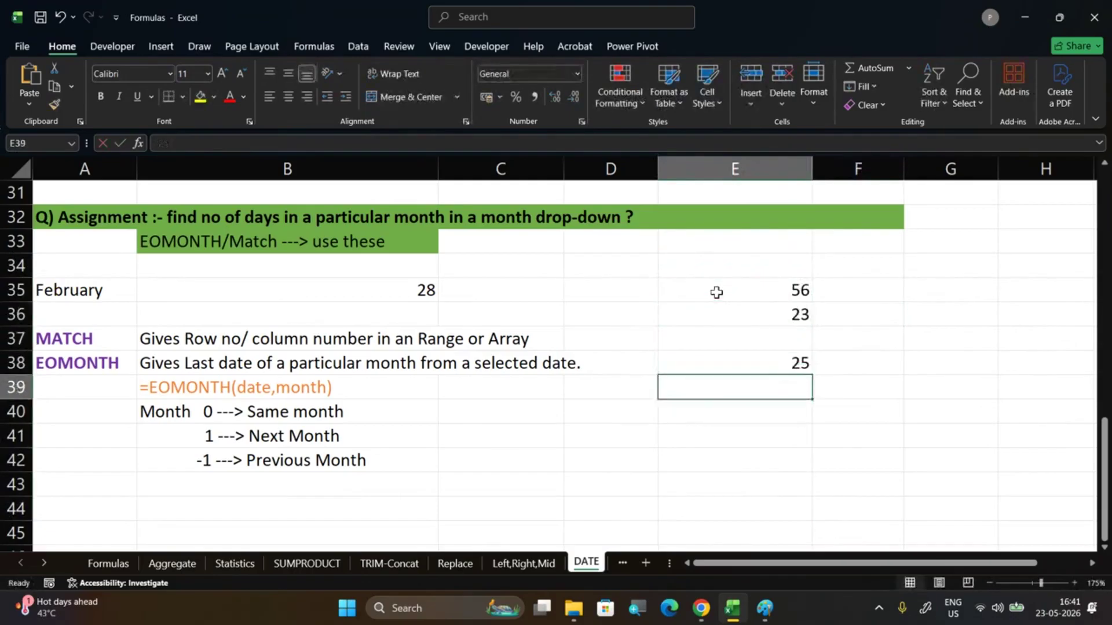
pyautogui.press('Up')
pyautogui.press('Up')
pyautogui.write('35')
pyautogui.press('Return')
pyautogui.press('Return')
pyautogui.write('42')
pyautogui.press('Return')
pyautogui.write('41')
pyautogui.press('Return')
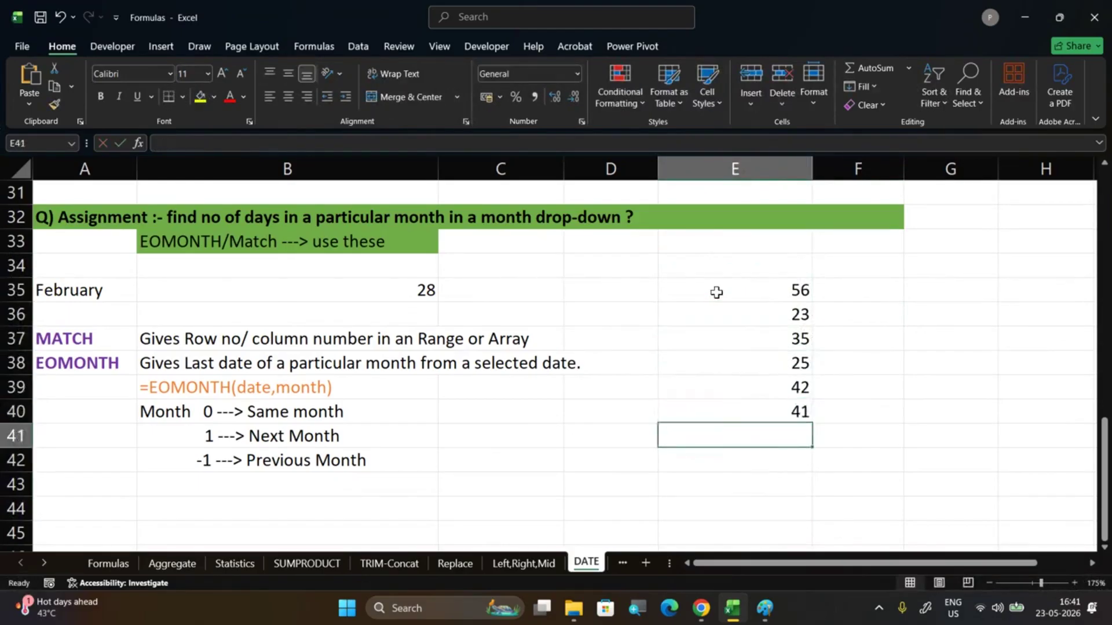
# Enter =MATCH(34,E35:E40,0) in F37 to look up 34 in the number list with an exact match
pyautogui.moveTo(724, 295); pyautogui.dragTo(760, 417)
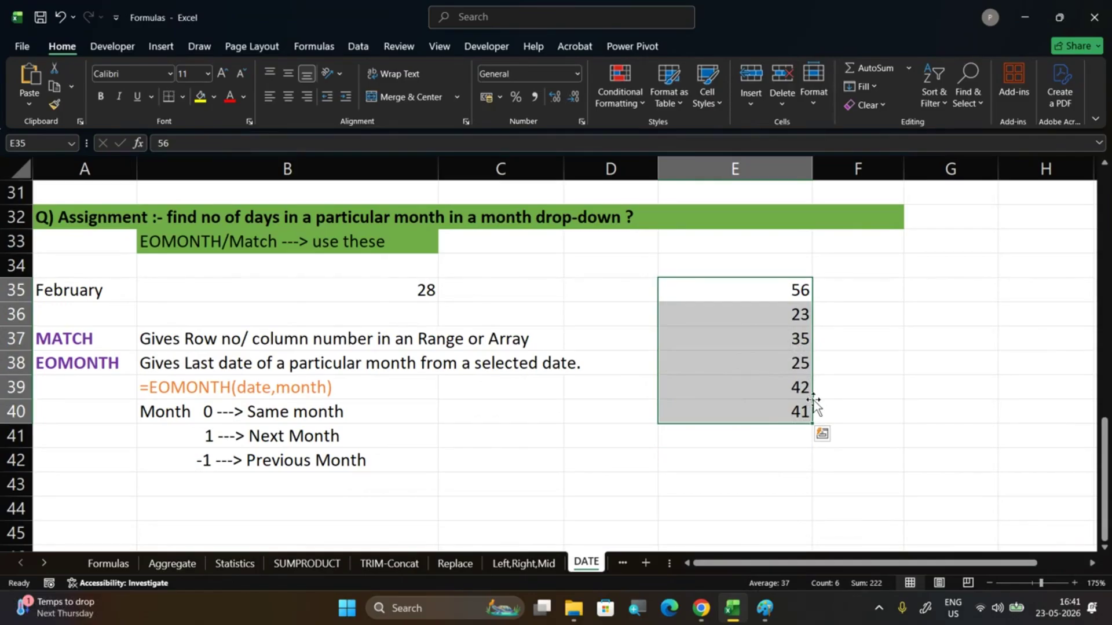
pyautogui.click(872, 345)
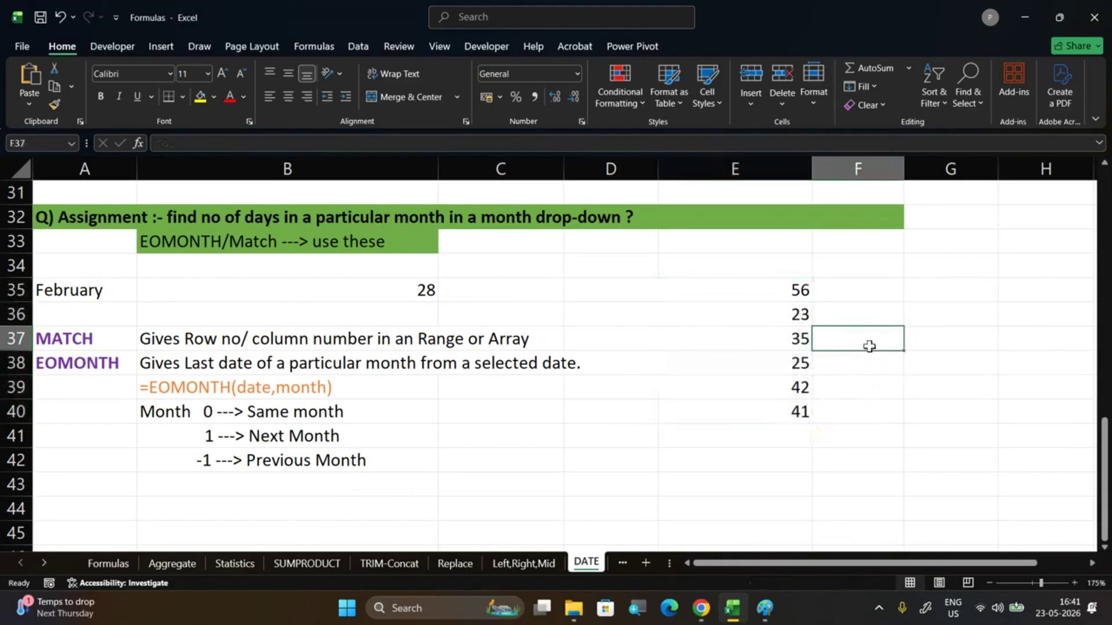
pyautogui.write('=matc')
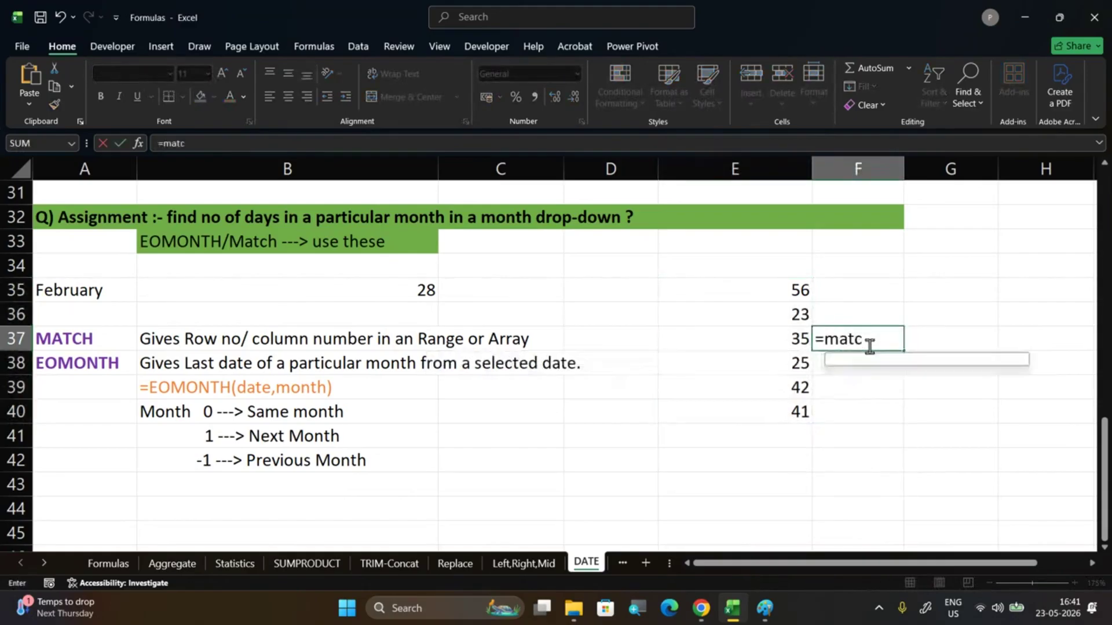
pyautogui.press('Tab')
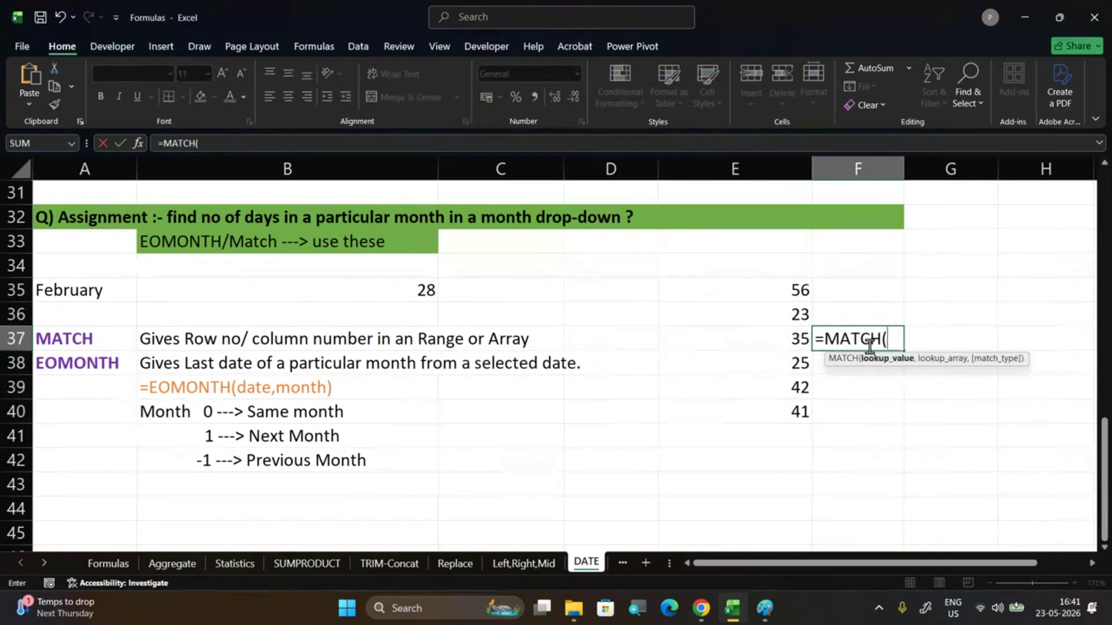
pyautogui.write('34,')
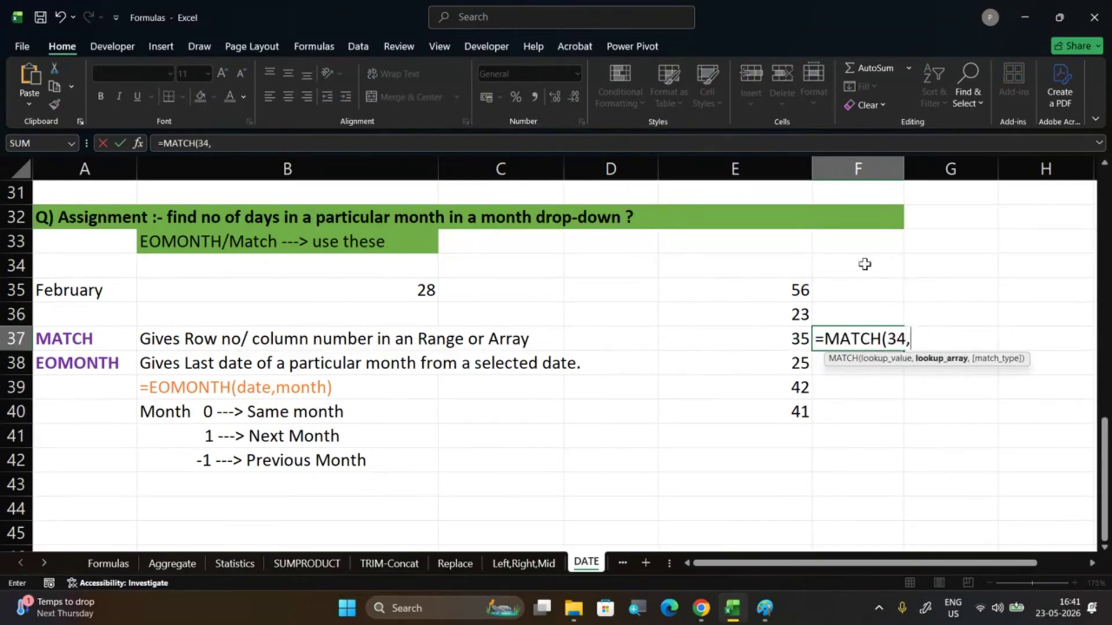
pyautogui.moveTo(770, 288); pyautogui.dragTo(784, 414)
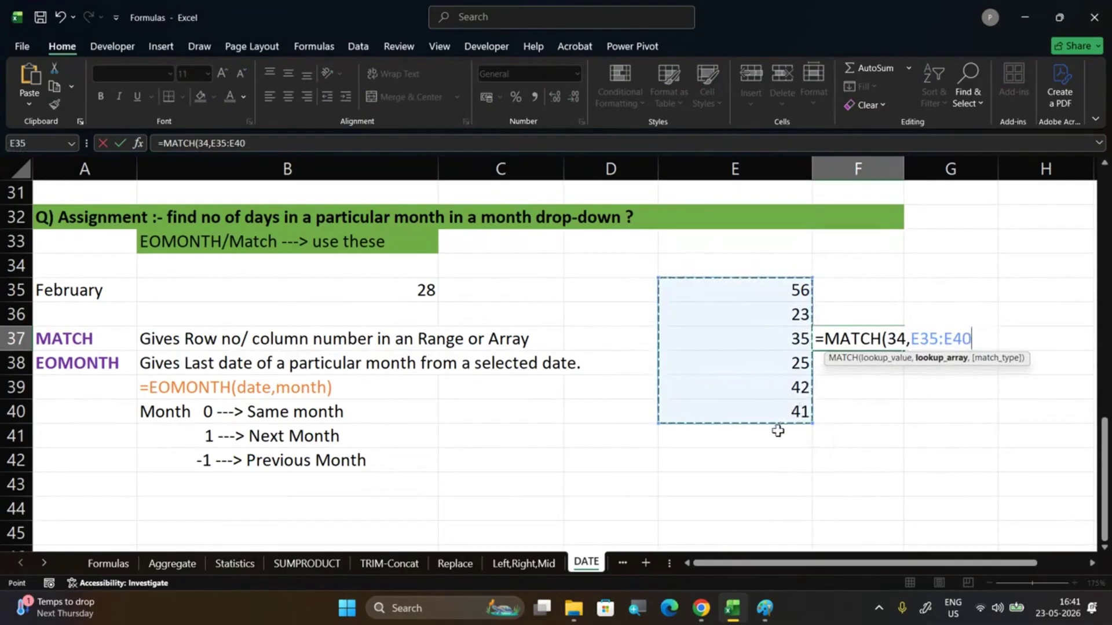
pyautogui.write(',')
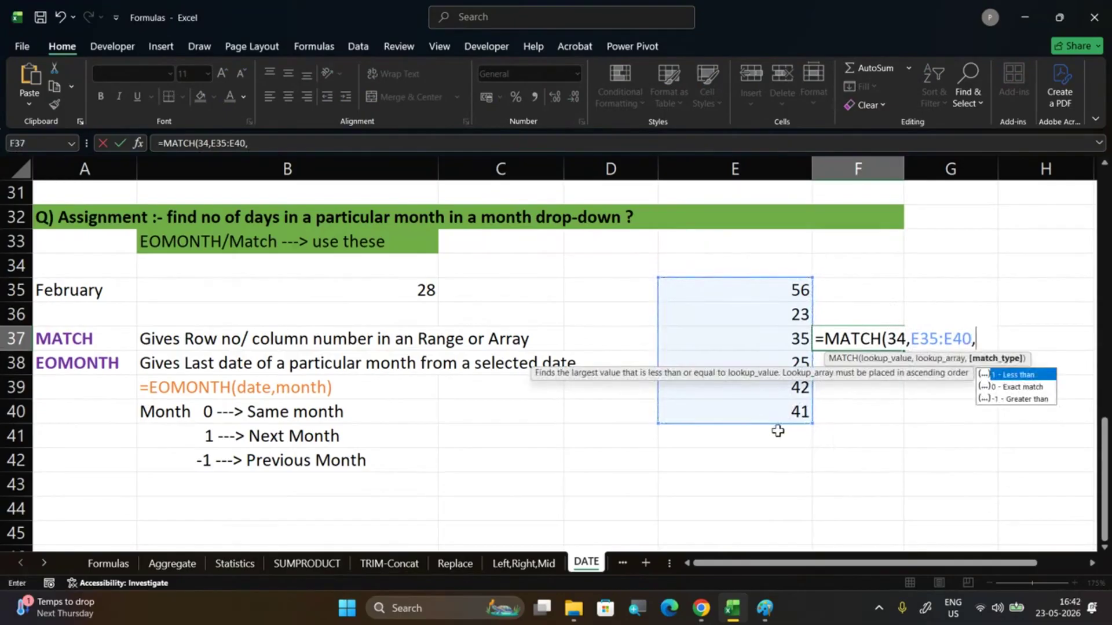
pyautogui.press('Down')
pyautogui.write('0')
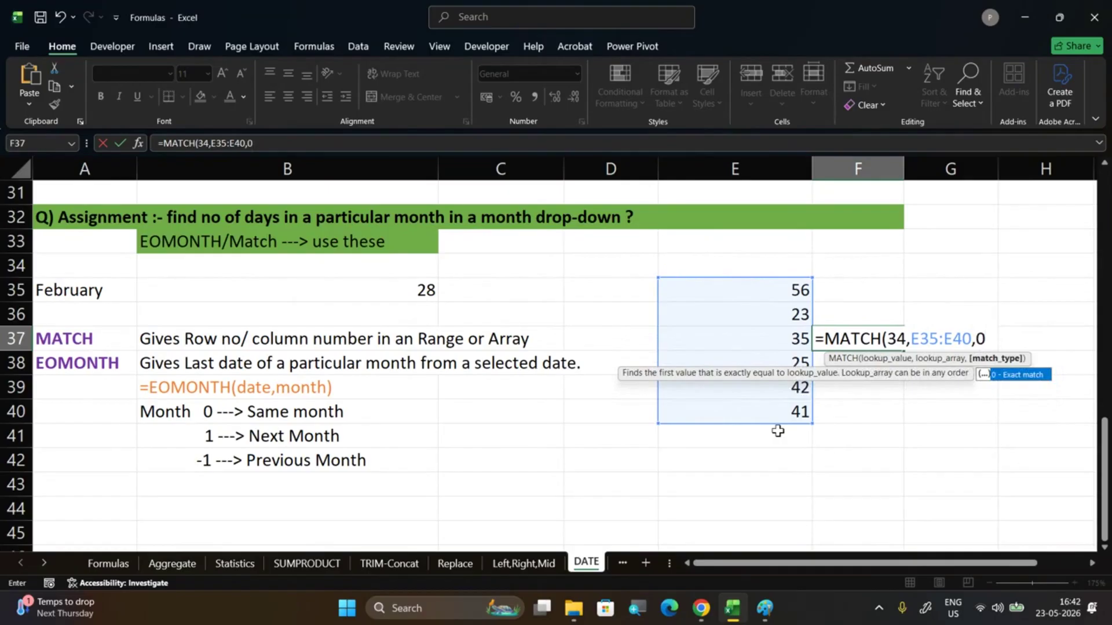
pyautogui.press('Return')
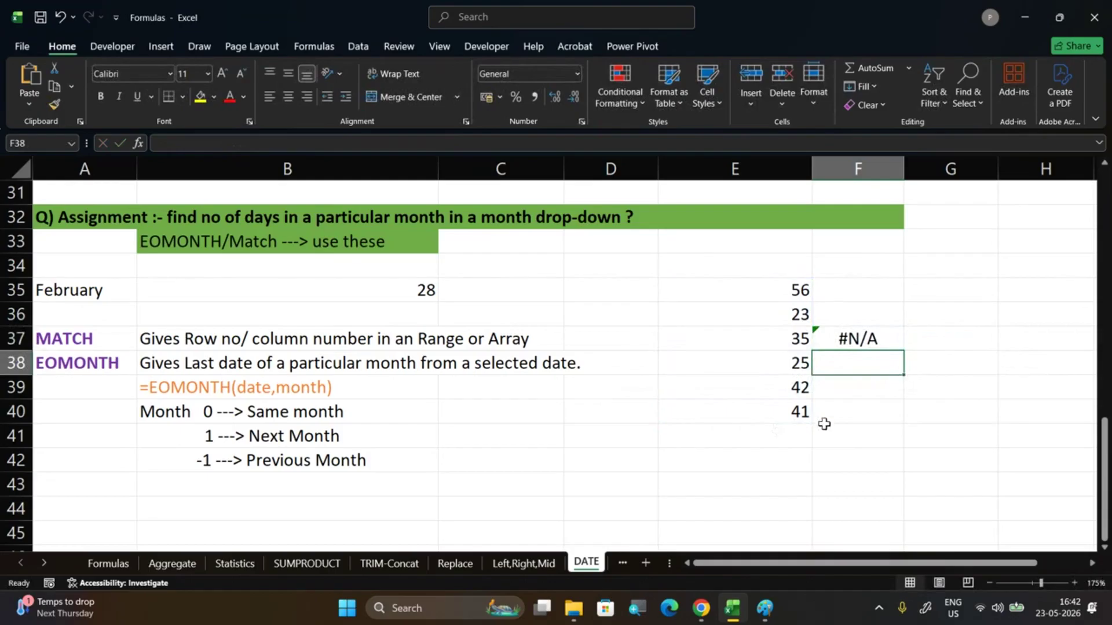
# Change the match type of the MATCH formula in F37 to 1 (Less than)
pyautogui.doubleClick(898, 339)
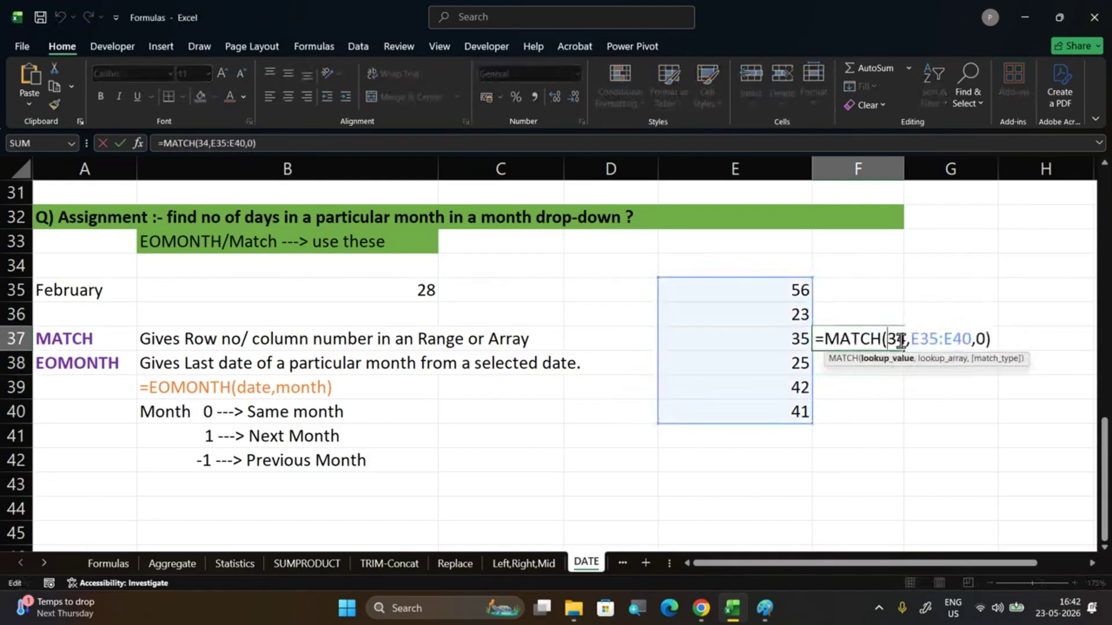
pyautogui.click(984, 339)
pyautogui.press('BackSpace')
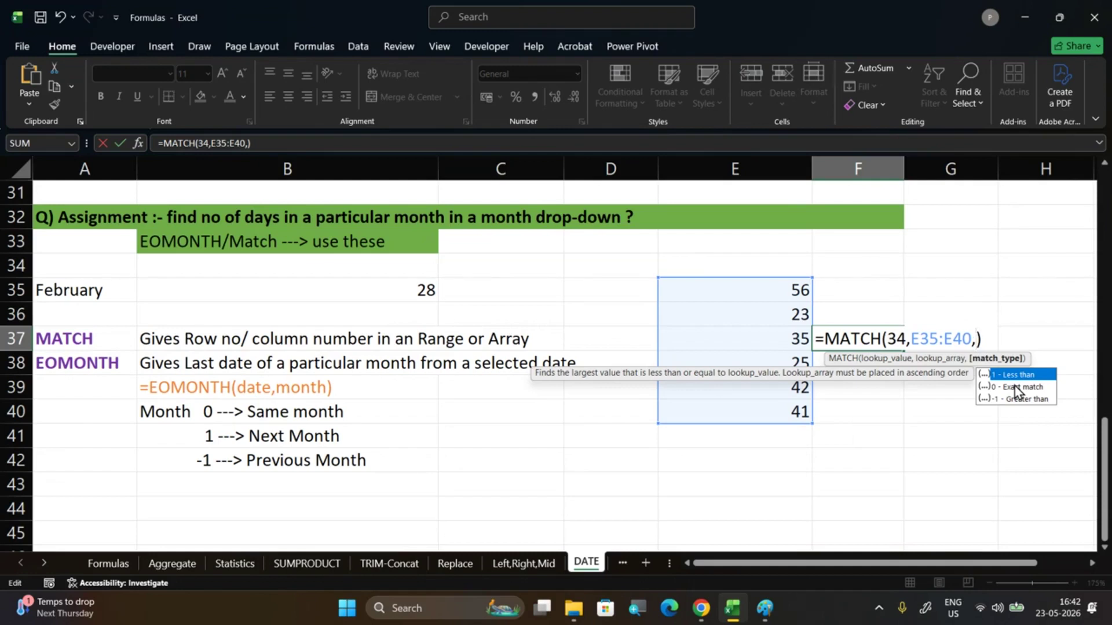
pyautogui.write('1')
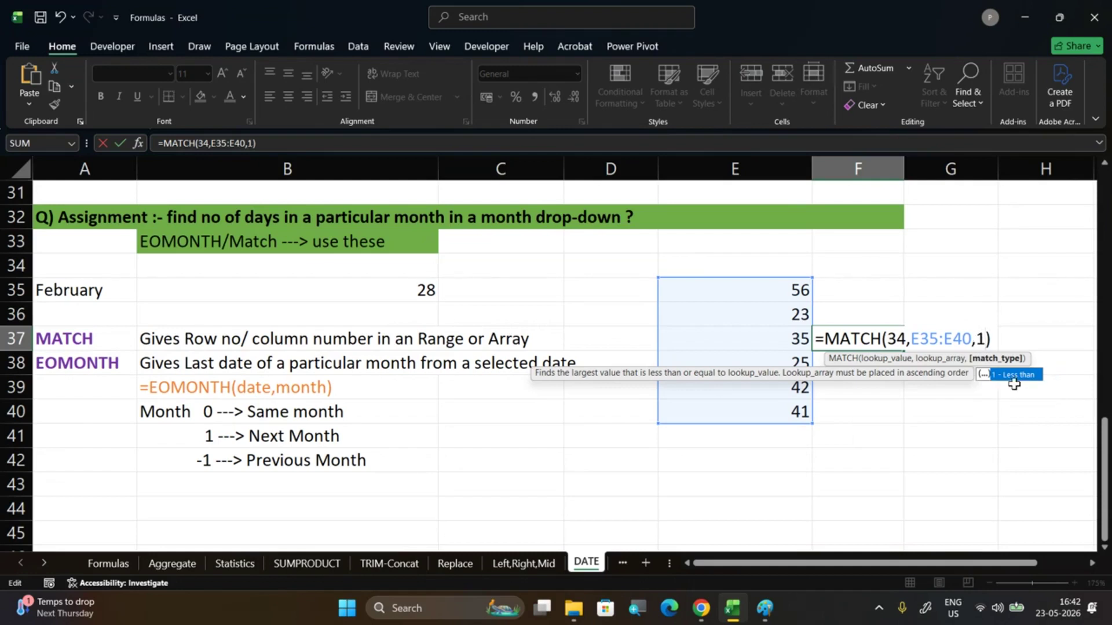
pyautogui.write(')')
pyautogui.press('Return')
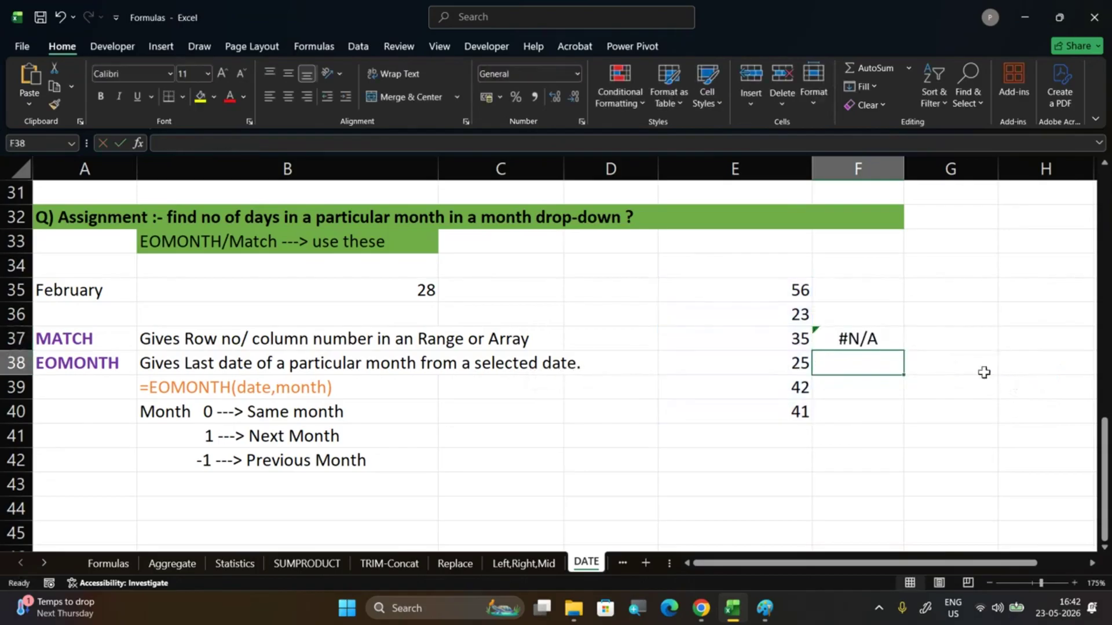
# Change the match type of the MATCH formula in F37 to -1 (Greater than)
pyautogui.click(888, 339)
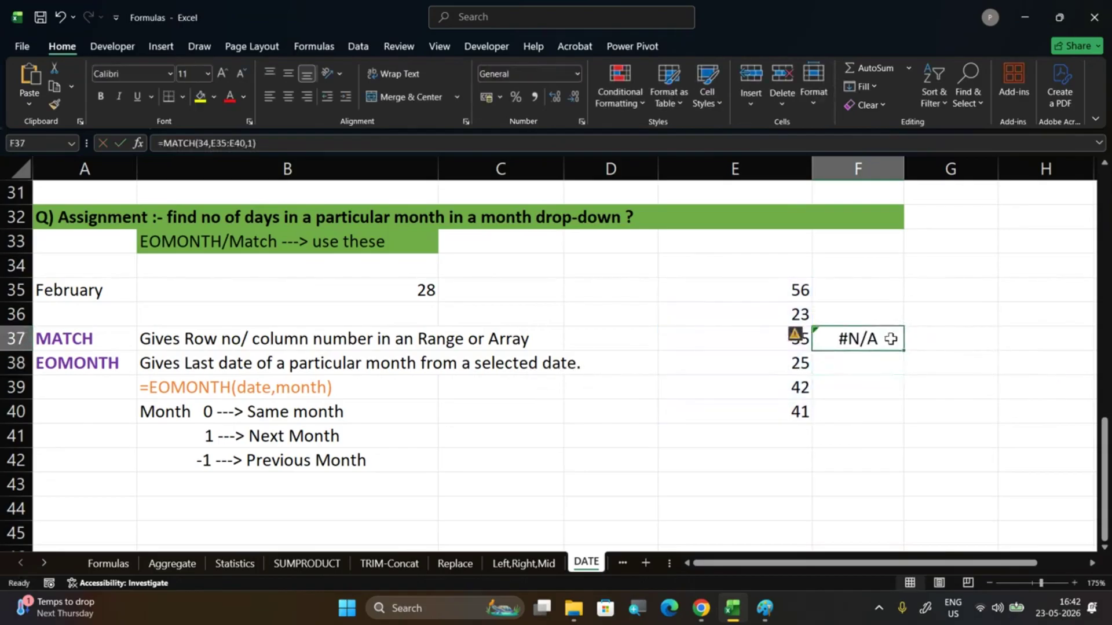
pyautogui.doubleClick(890, 338)
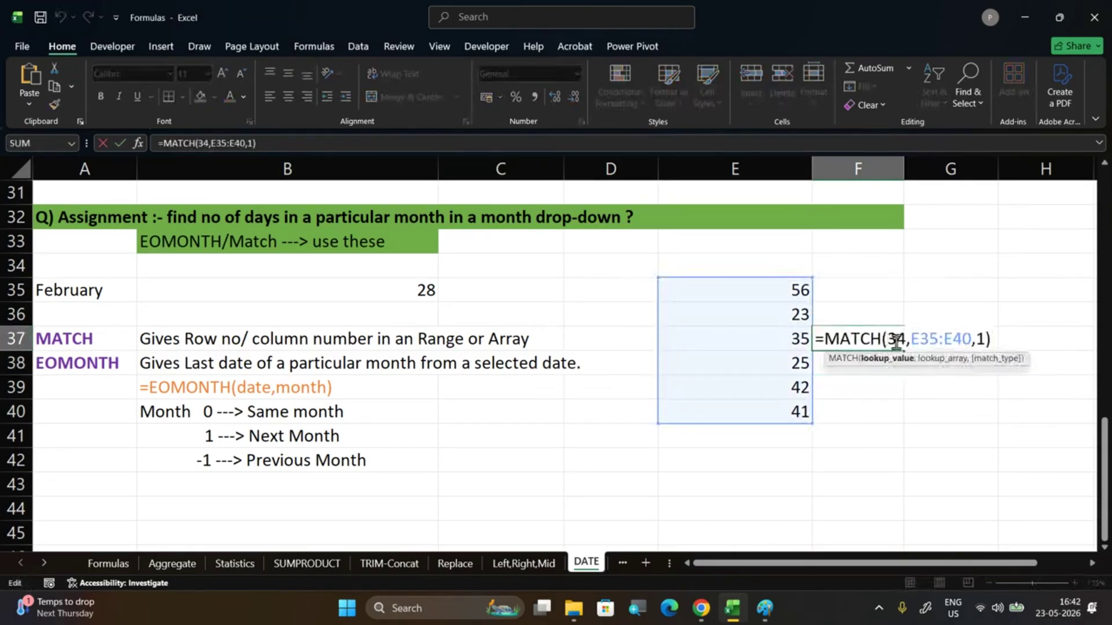
pyautogui.click(985, 340)
pyautogui.press('BackSpace')
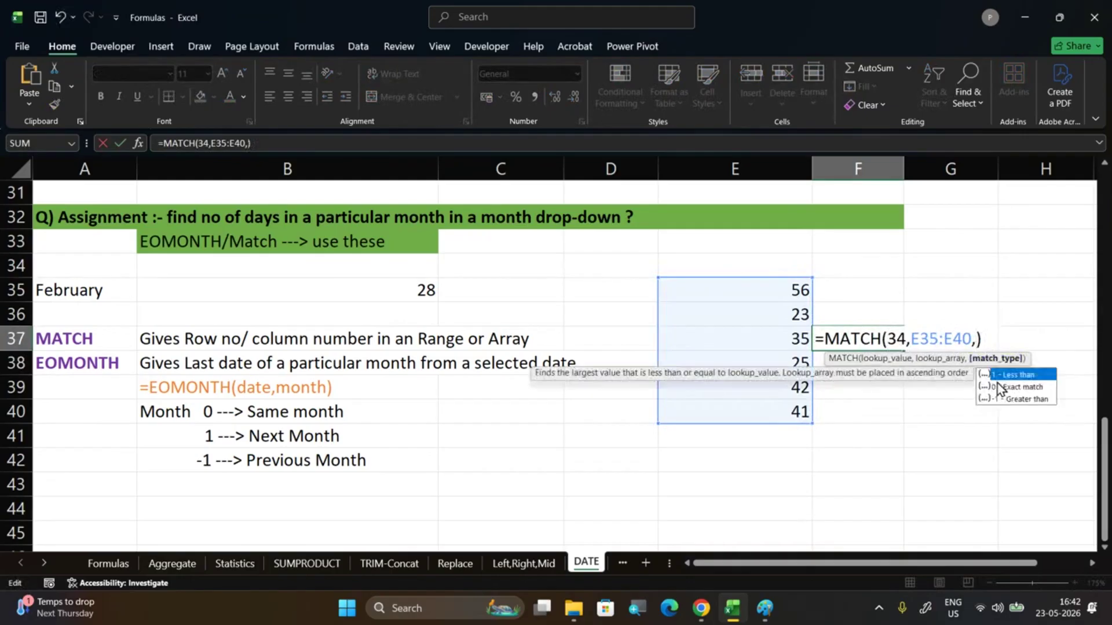
pyautogui.press('Down')
pyautogui.press('Down')
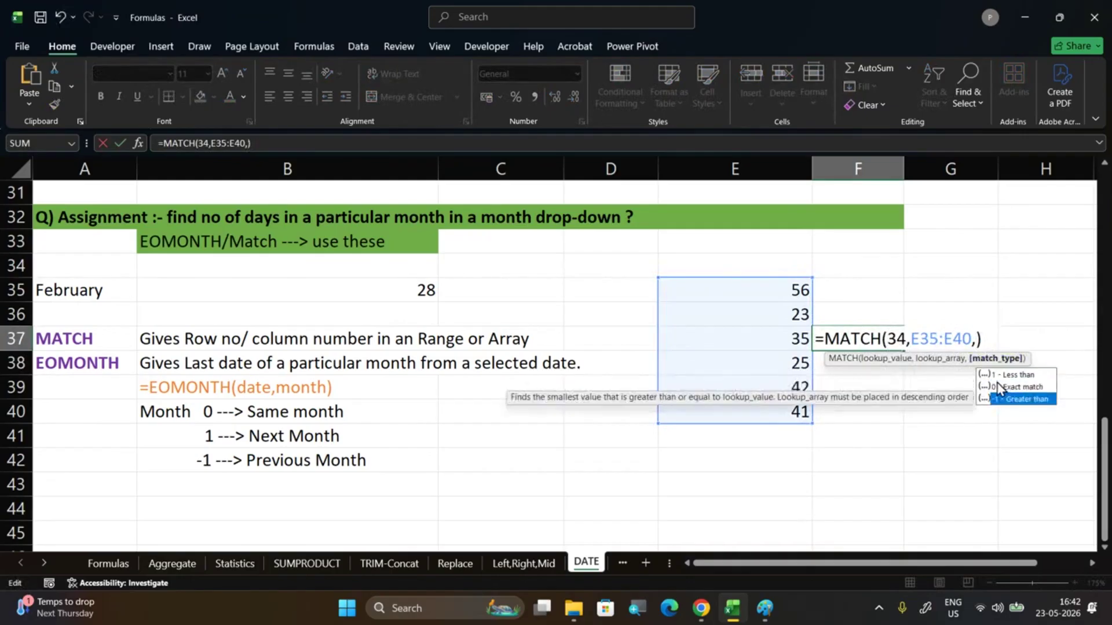
pyautogui.press('Tab')
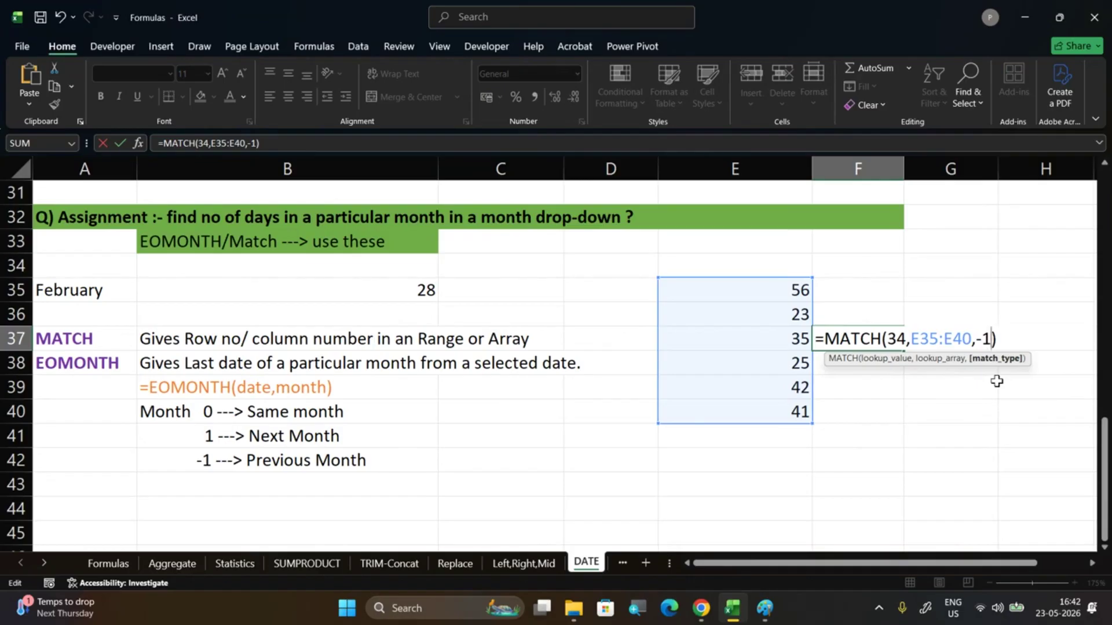
pyautogui.press('Return')
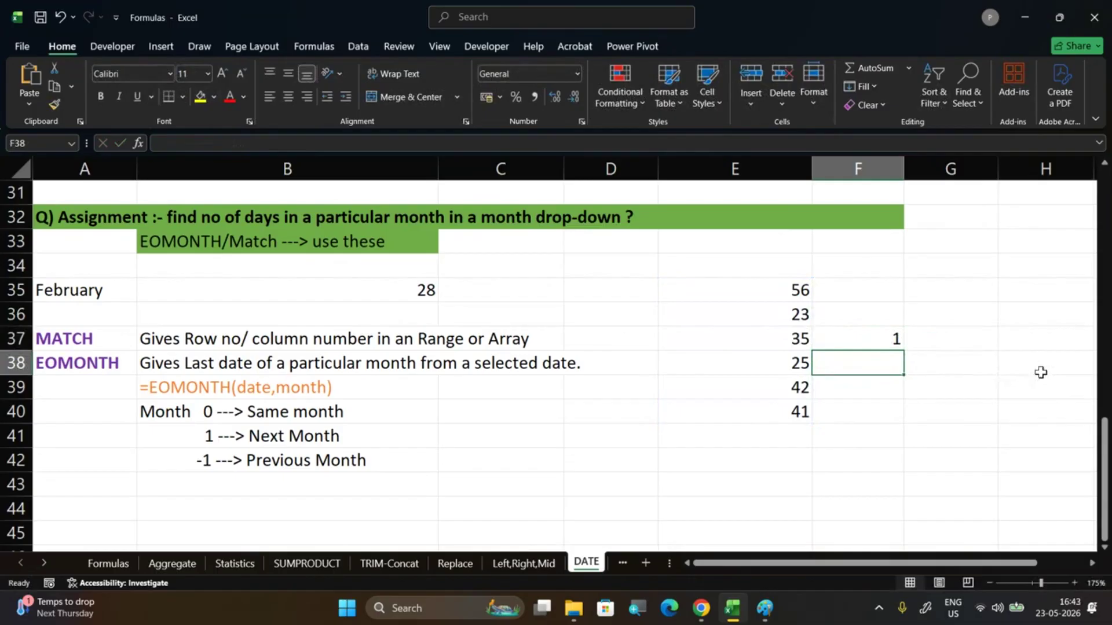
# Re-enter -1 as the match type of the MATCH formula in F37
pyautogui.doubleClick(867, 341)
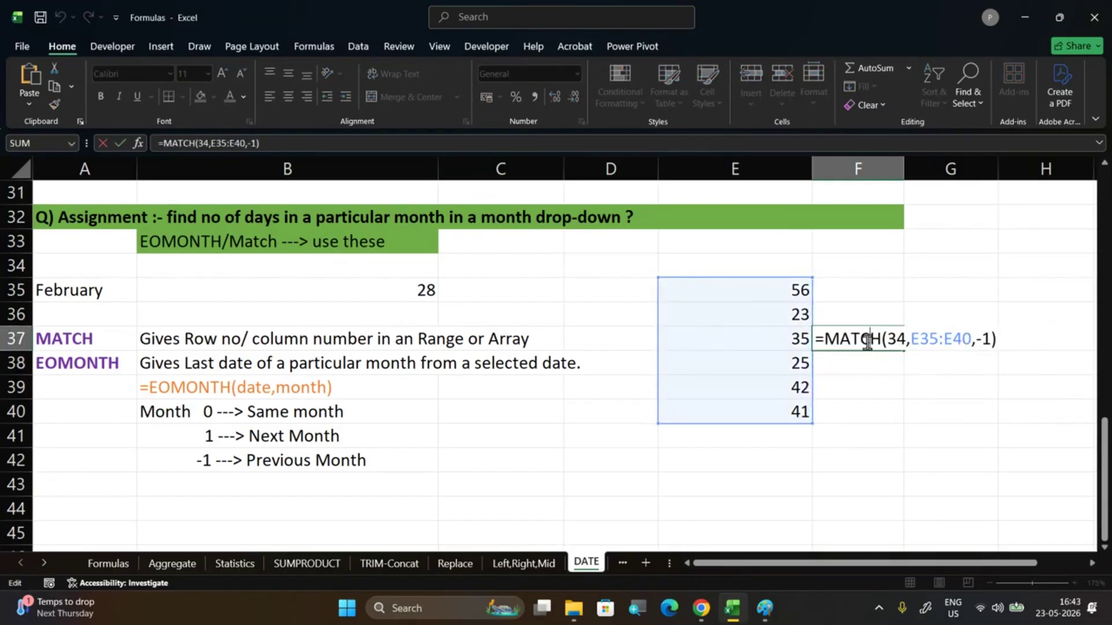
pyautogui.click(990, 339)
pyautogui.press('BackSpace')
pyautogui.press('BackSpace')
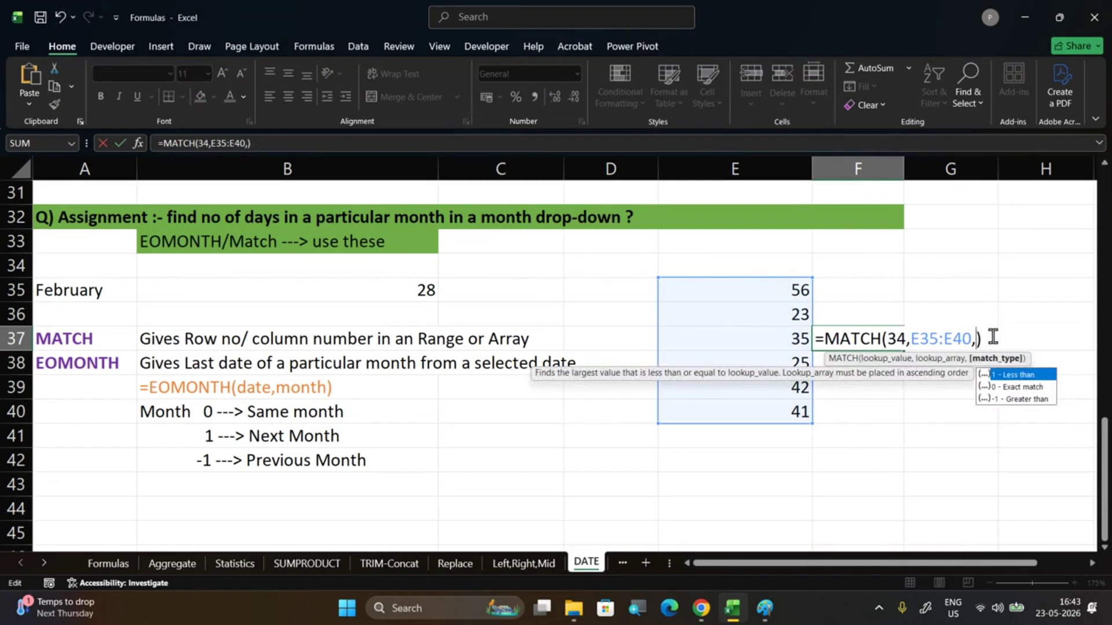
pyautogui.write('-1')
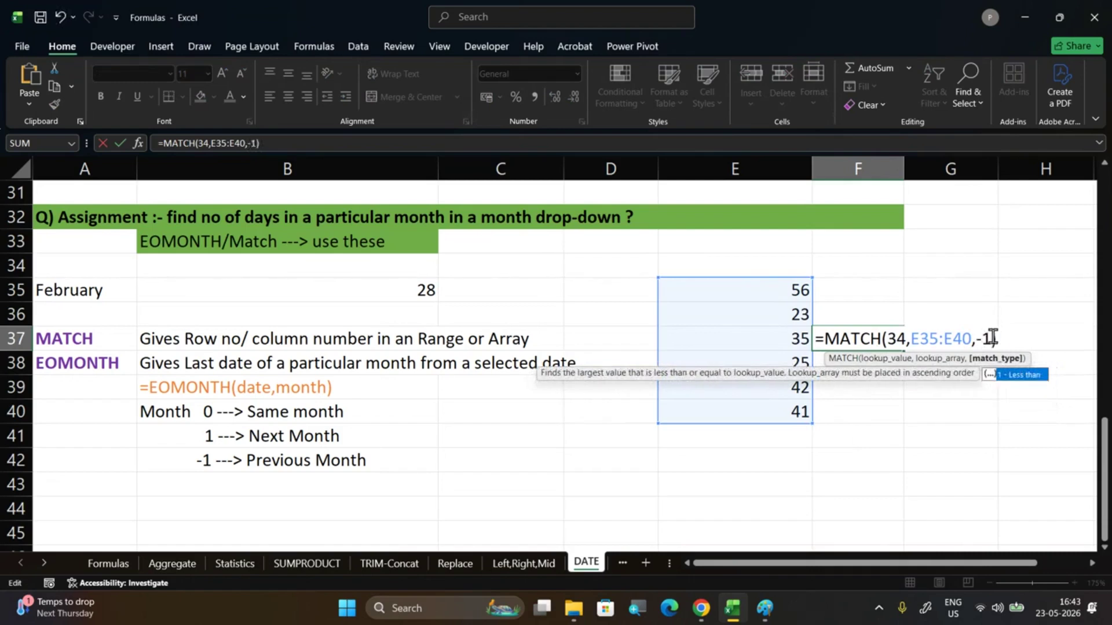
pyautogui.press('Return')
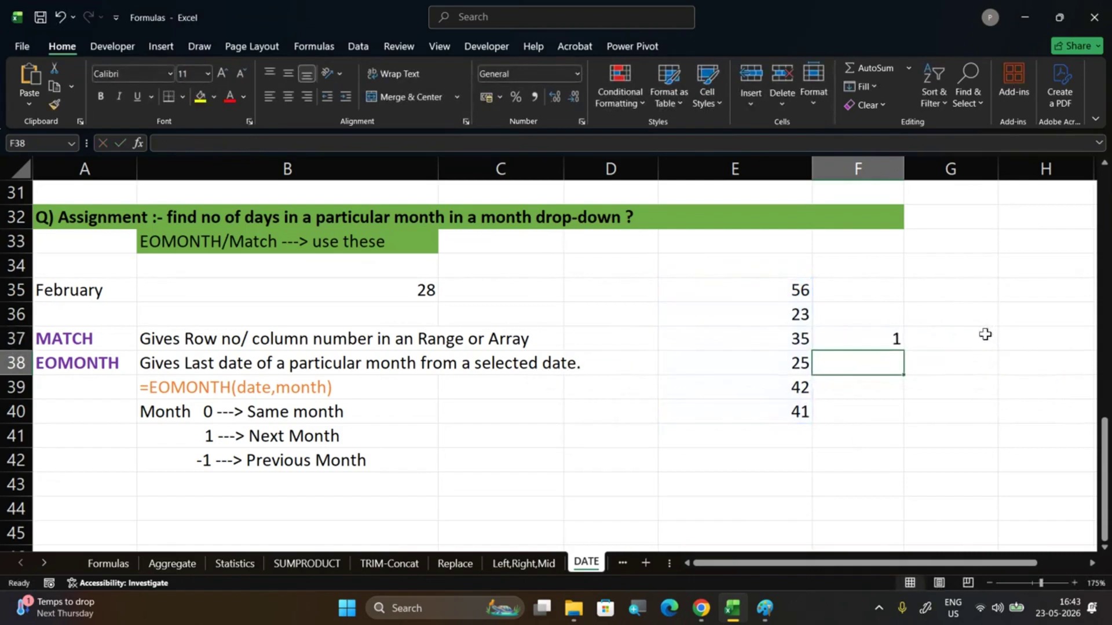
# Open the MATCH formula in F37 for editing with the cursor directly before the function name
pyautogui.click(921, 337)
pyautogui.click(887, 338)
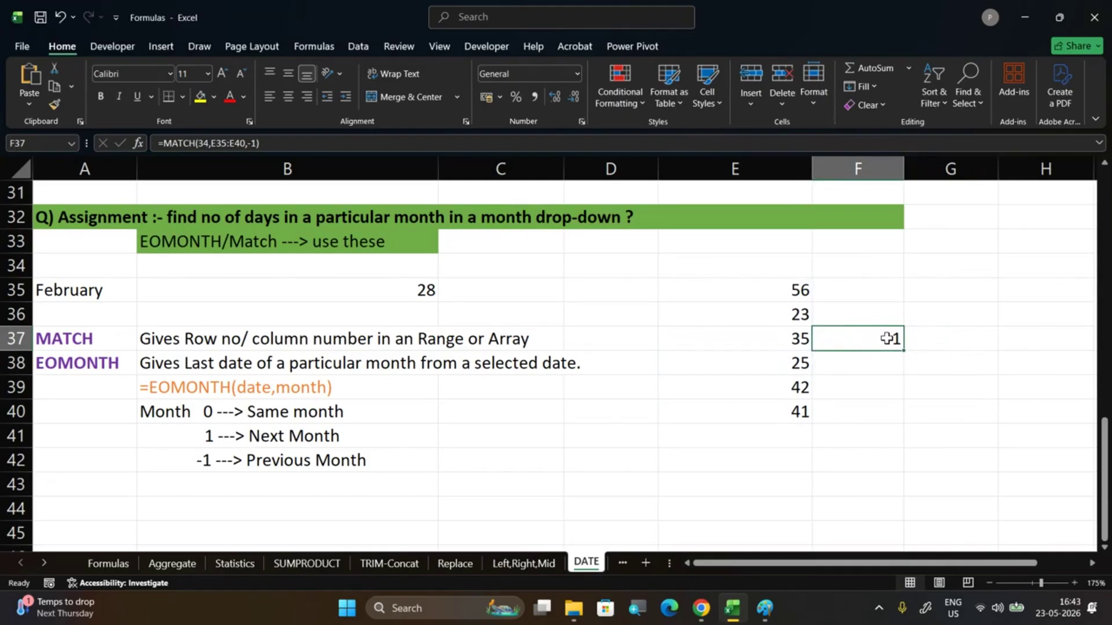
pyautogui.doubleClick(887, 338)
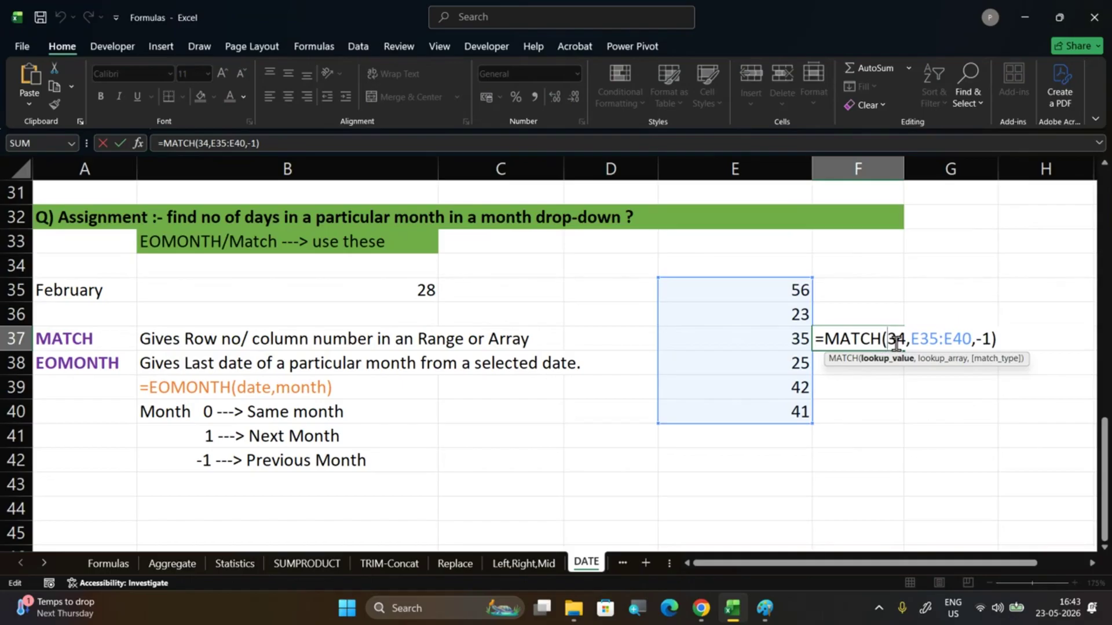
pyautogui.click(821, 339)
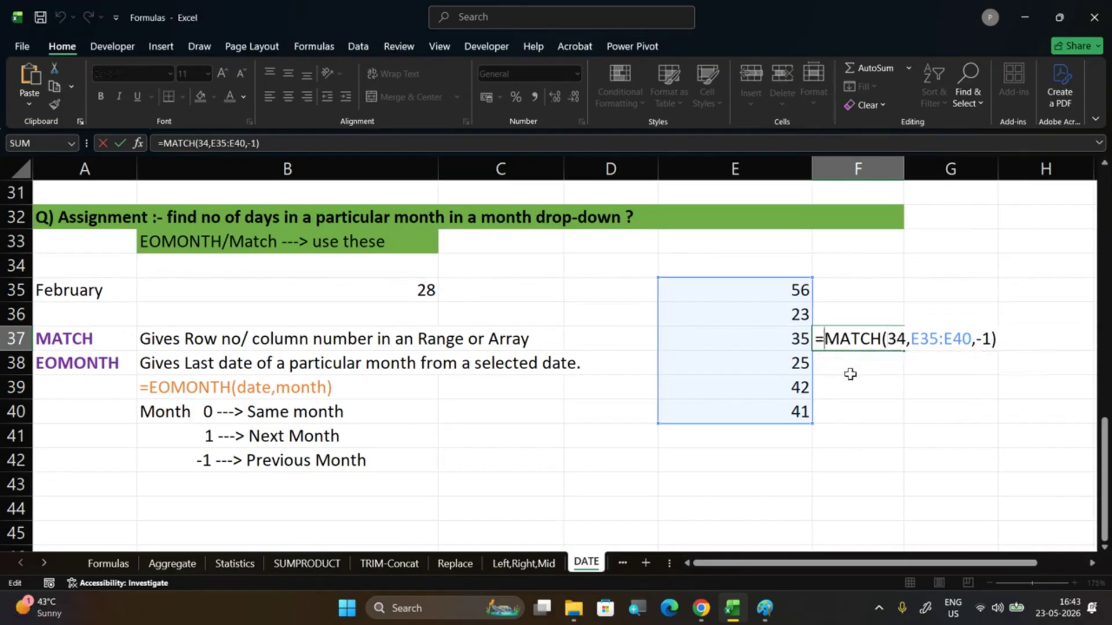
pyautogui.write('X')
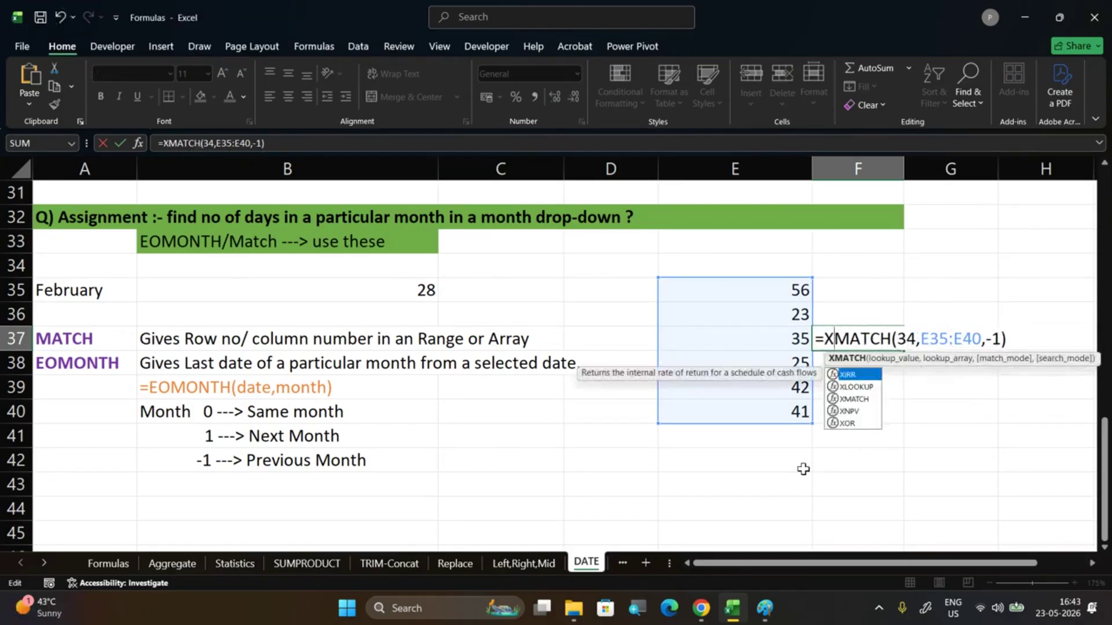
pyautogui.press('Down')
pyautogui.press('Down')
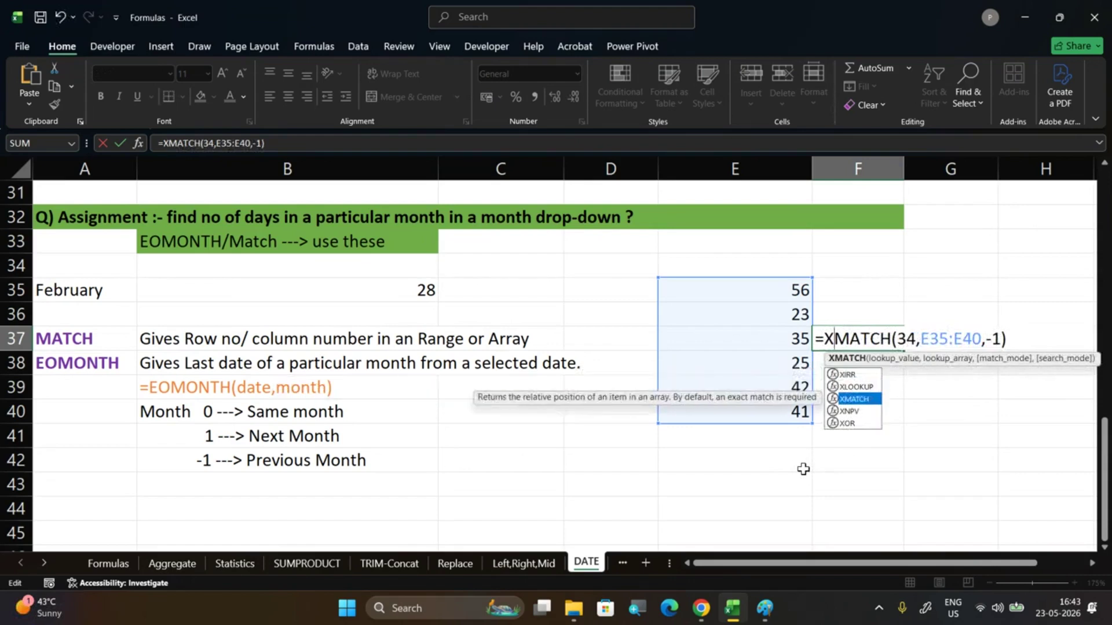
pyautogui.press('Tab')
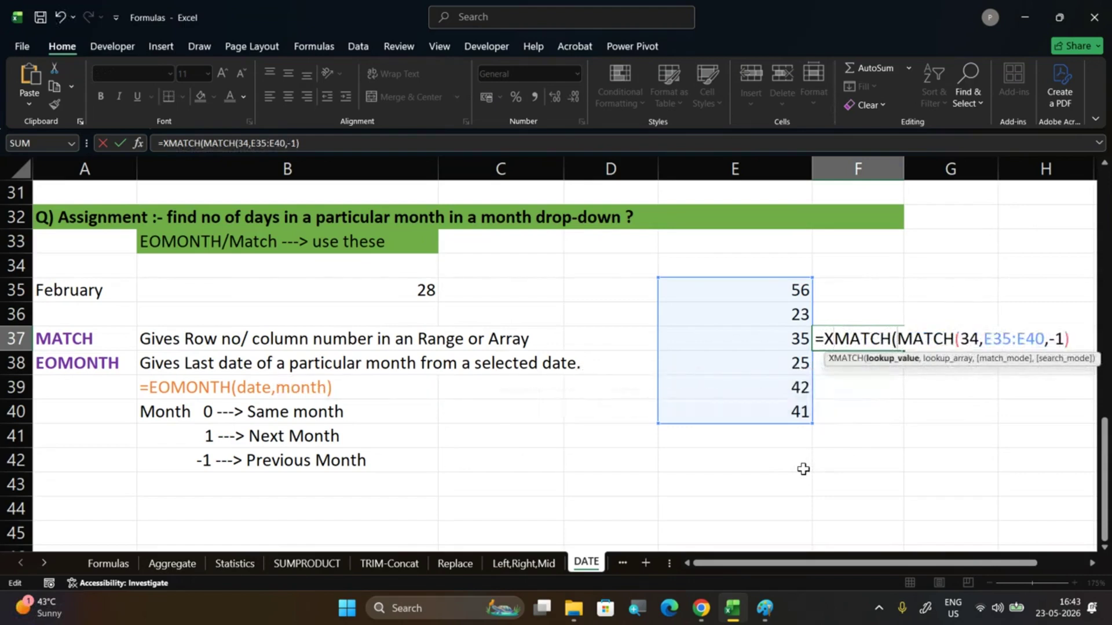
pyautogui.press('BackSpace')
pyautogui.press('BackSpace')
pyautogui.press('BackSpace')
pyautogui.press('BackSpace')
pyautogui.press('BackSpace')
pyautogui.press('BackSpace')
pyautogui.press('BackSpace')
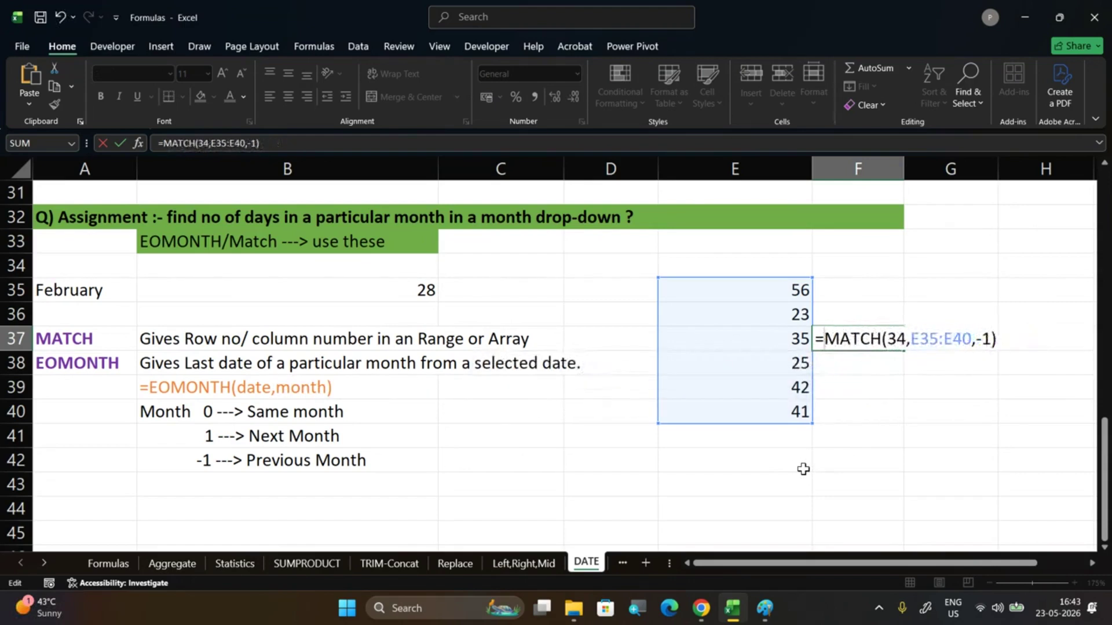
# Change MATCH to XMATCH in the F37 formula and enter it as =XMATCH(34,E35:E40,-1)
pyautogui.write('X')
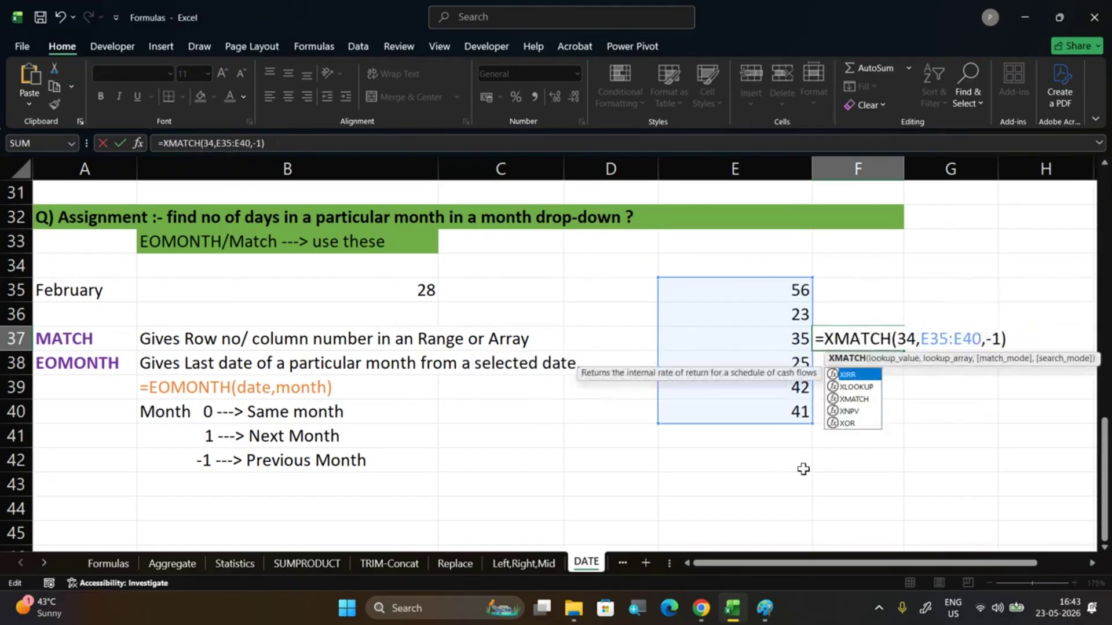
pyautogui.press('Right')
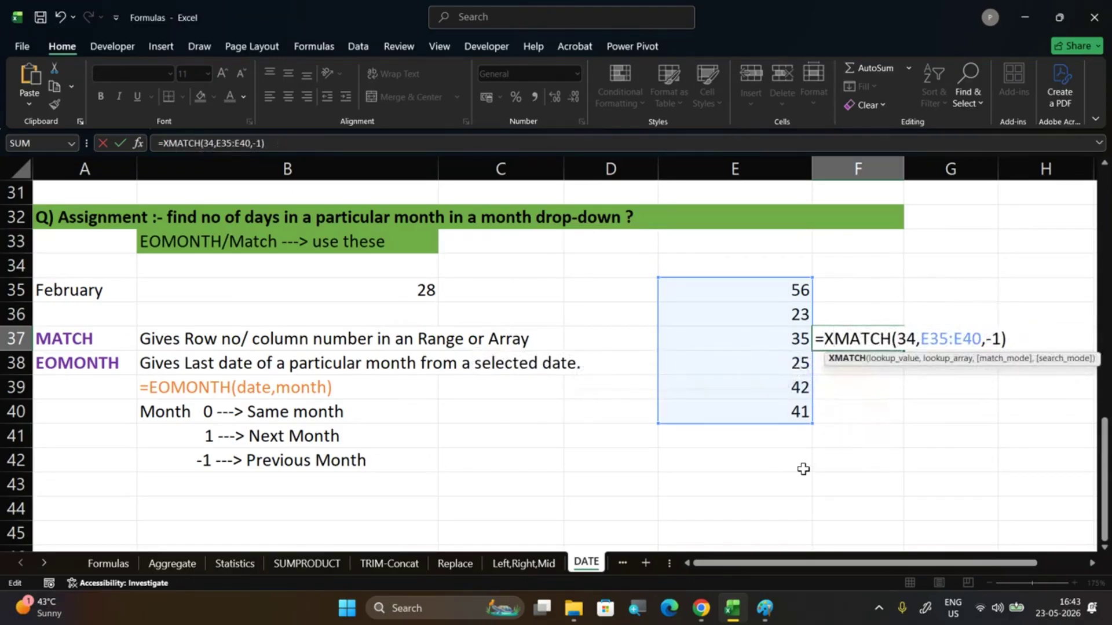
pyautogui.press('Right')
pyautogui.press('Right')
pyautogui.press('Right')
pyautogui.press('Right')
pyautogui.press('Right')
pyautogui.press('Right')
pyautogui.press('Right')
pyautogui.press('Right')
pyautogui.press('Right')
pyautogui.press('Right')
pyautogui.press('Right')
pyautogui.press('Right')
pyautogui.press('Right')
pyautogui.press('Right')
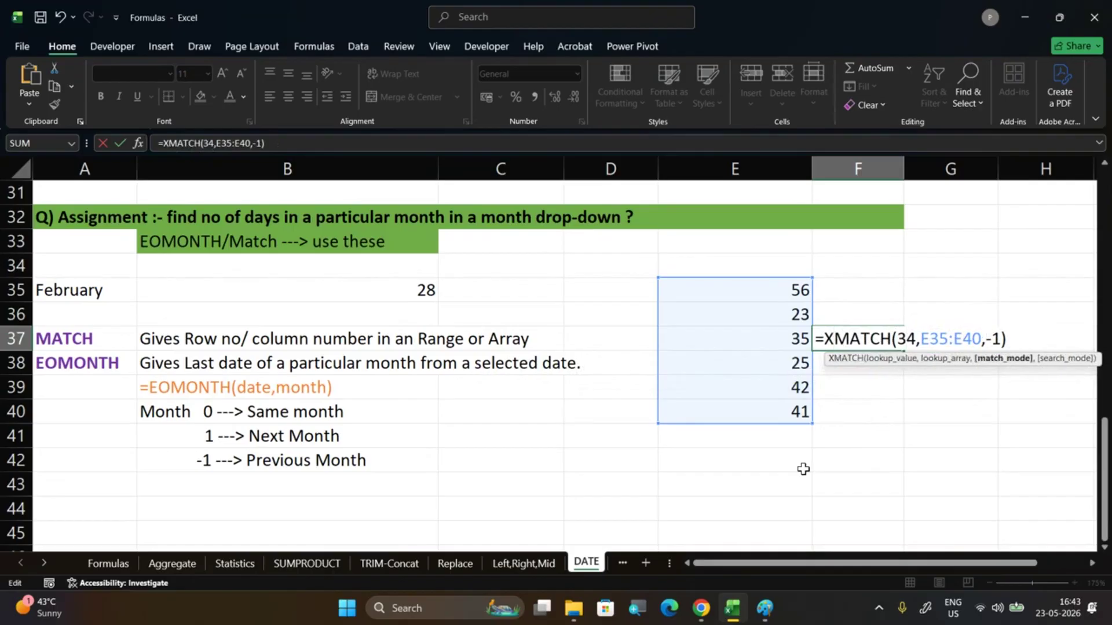
pyautogui.press('Right')
pyautogui.press('BackSpace')
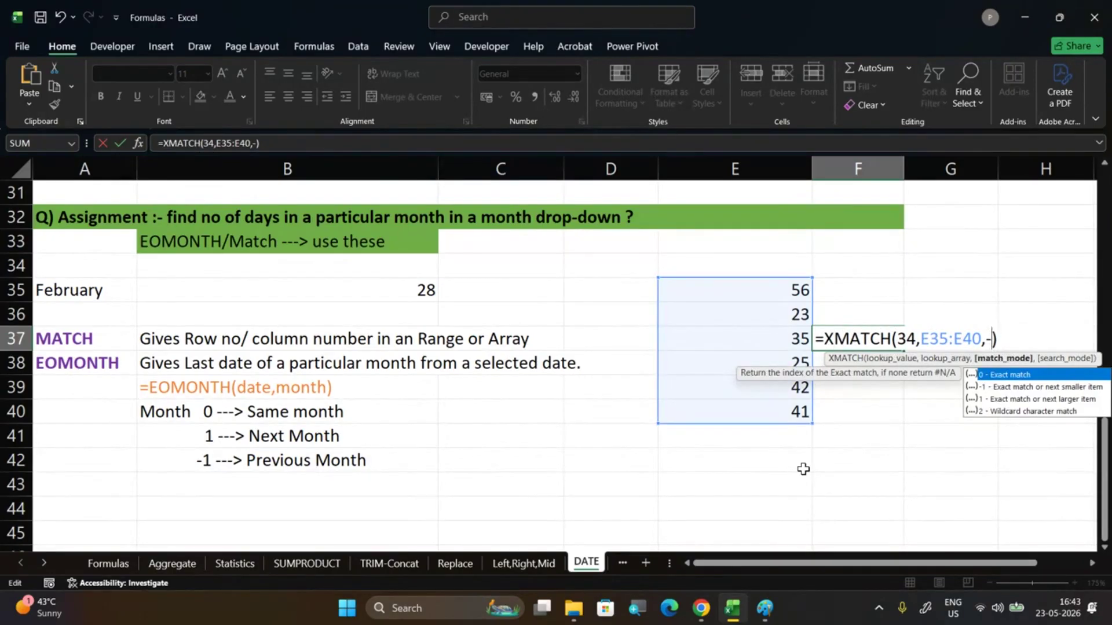
pyautogui.write('1')
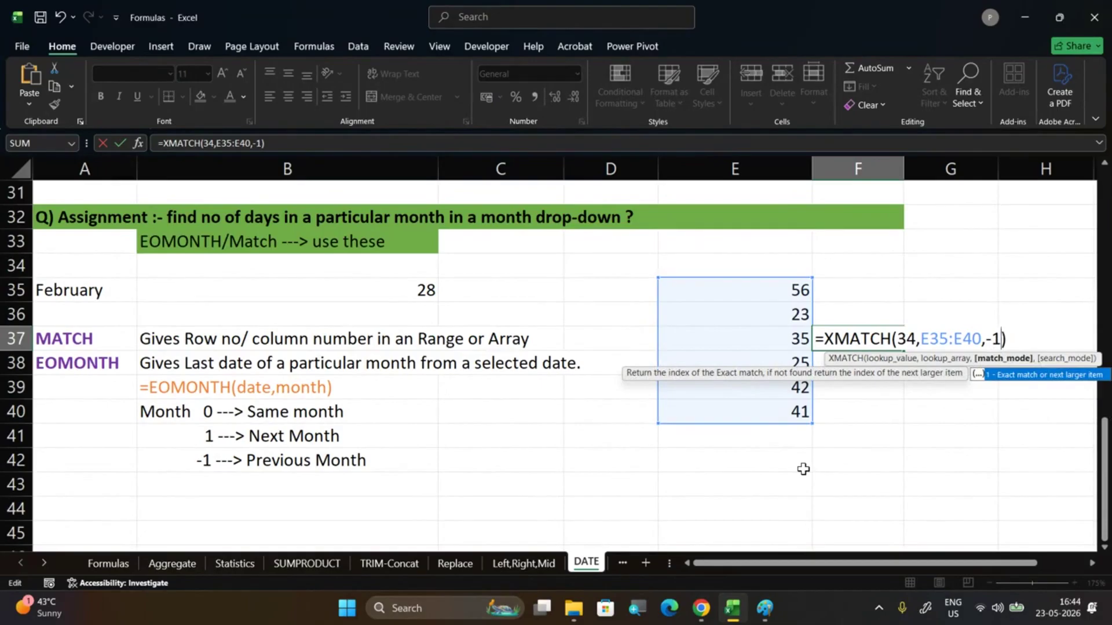
pyautogui.press('Return')
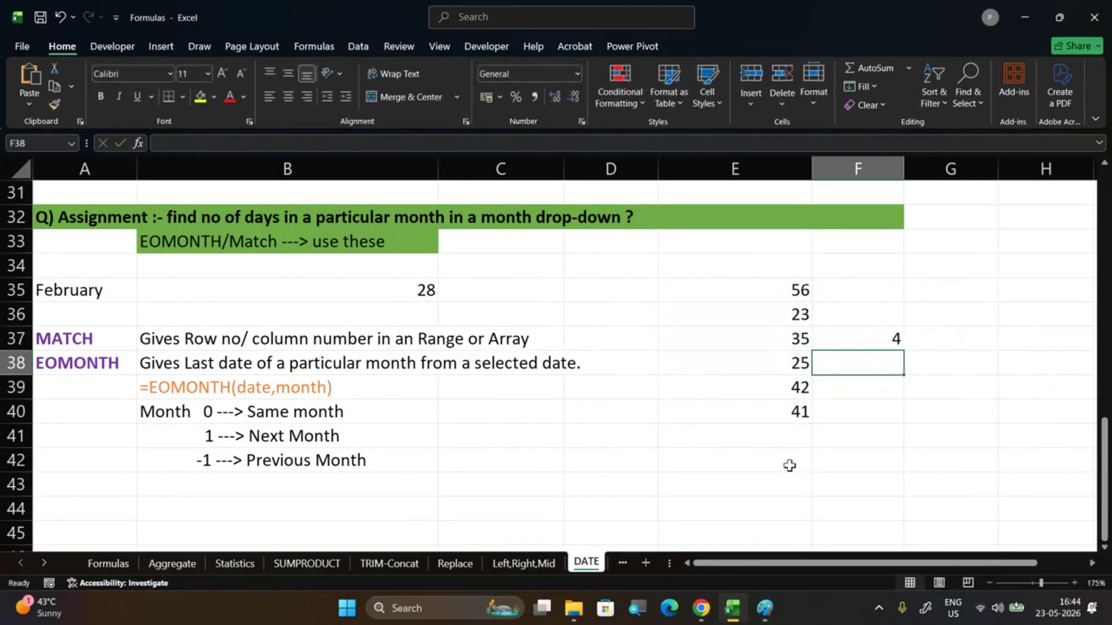
# Re-enter -1 as the match mode of the XMATCH formula in F37
pyautogui.click(852, 332)
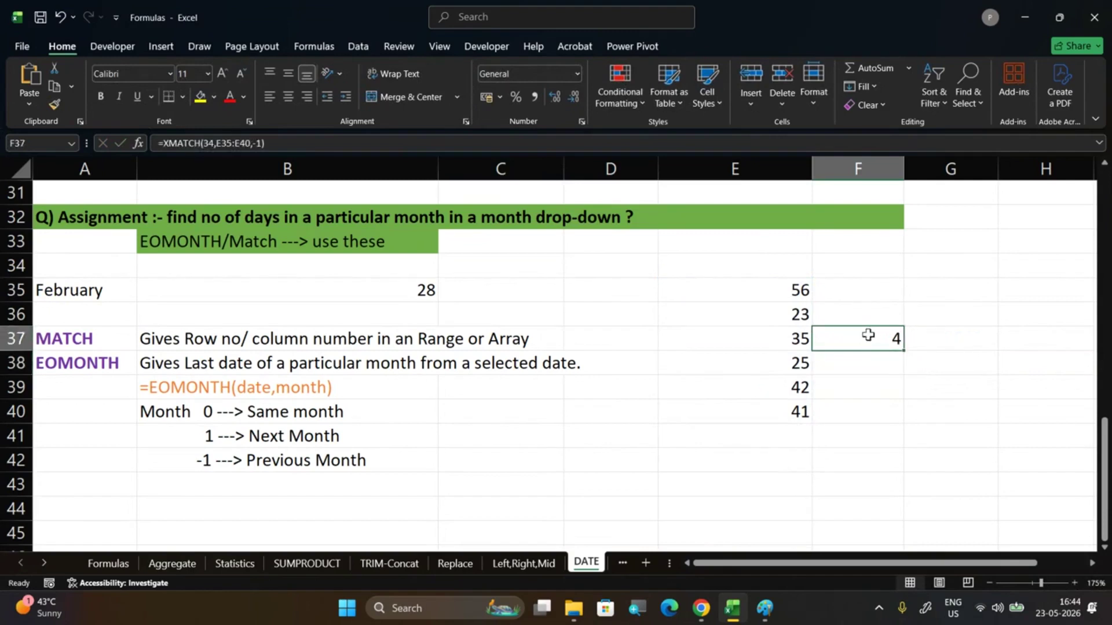
pyautogui.doubleClick(869, 336)
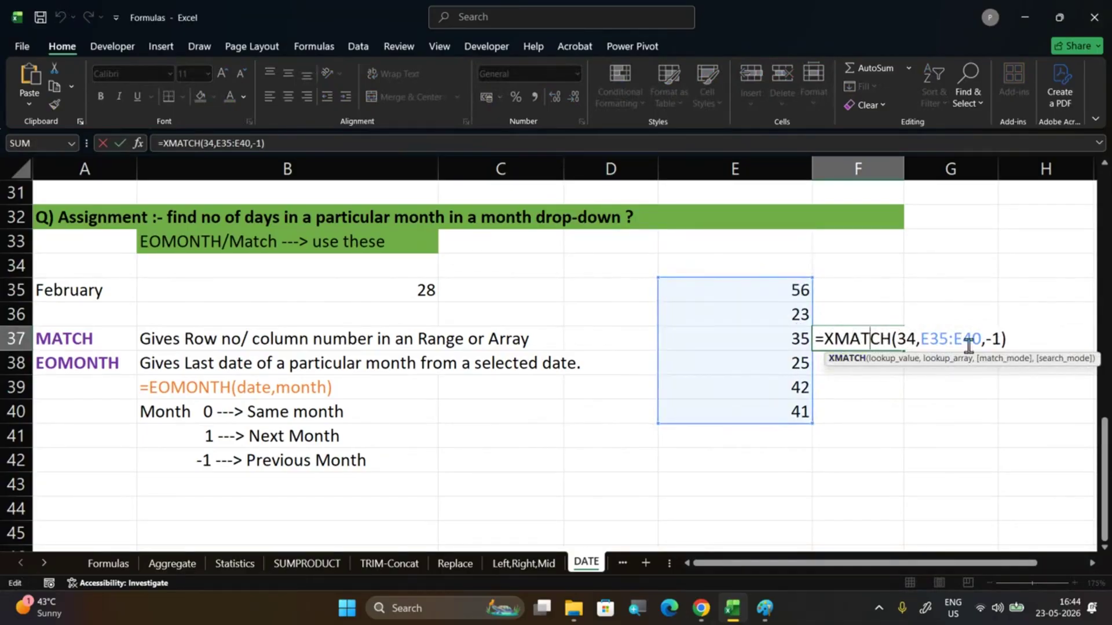
pyautogui.click(1000, 340)
pyautogui.press('BackSpace')
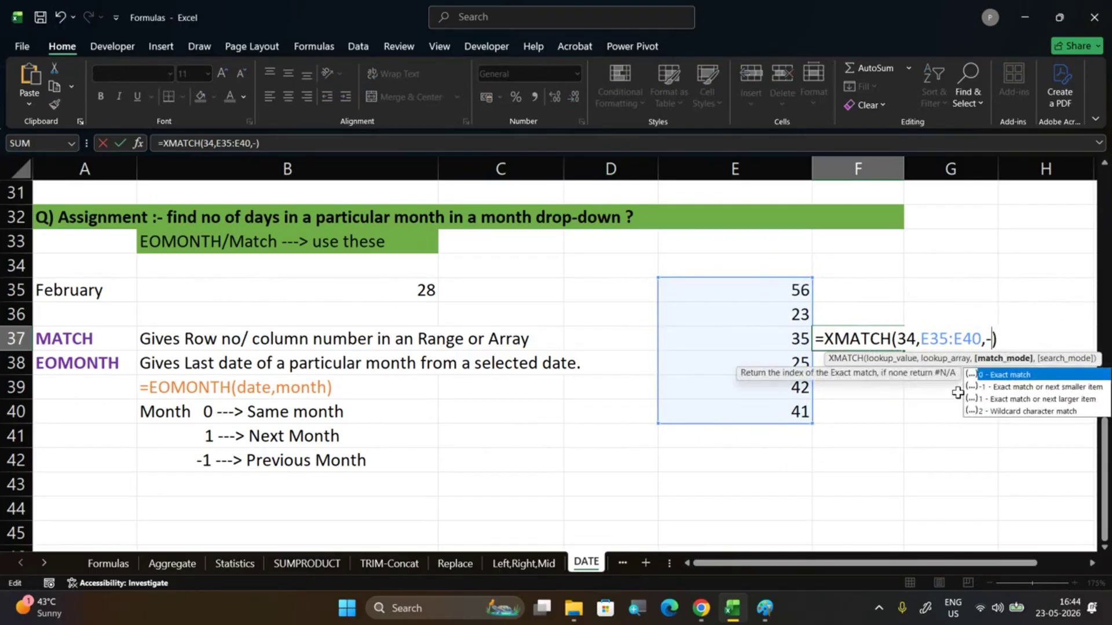
pyautogui.write('1')
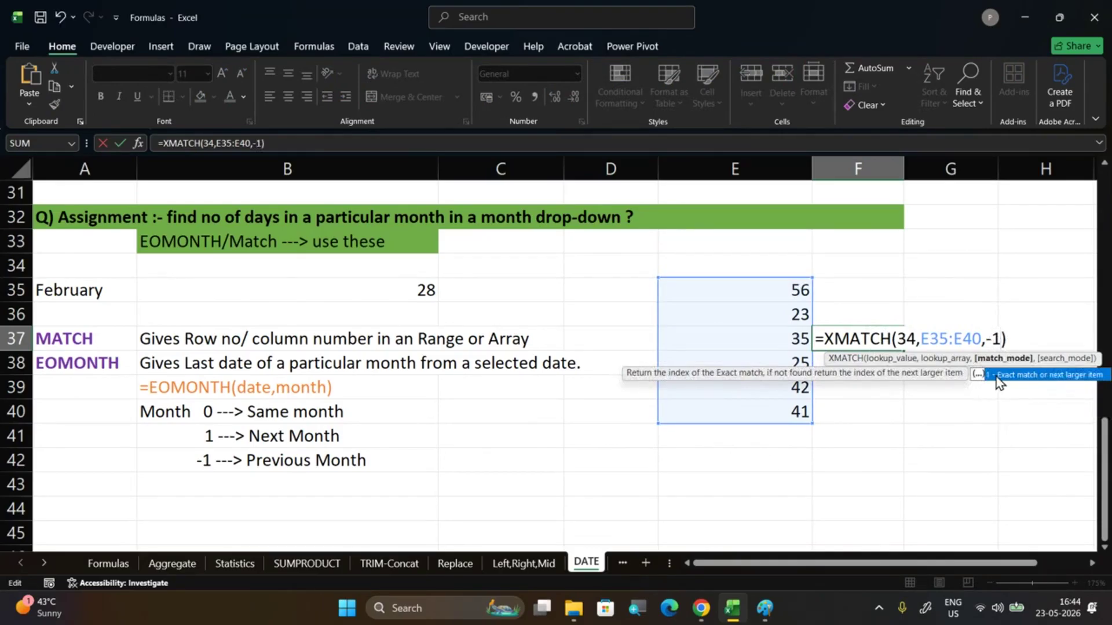
pyautogui.press('BackSpace')
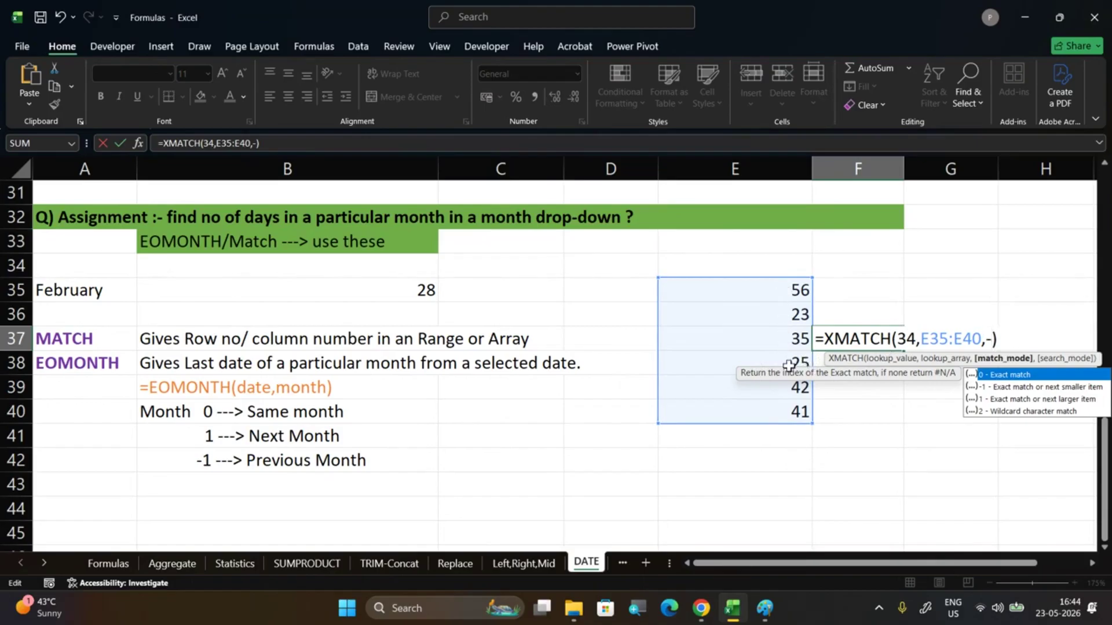
pyautogui.write('1')
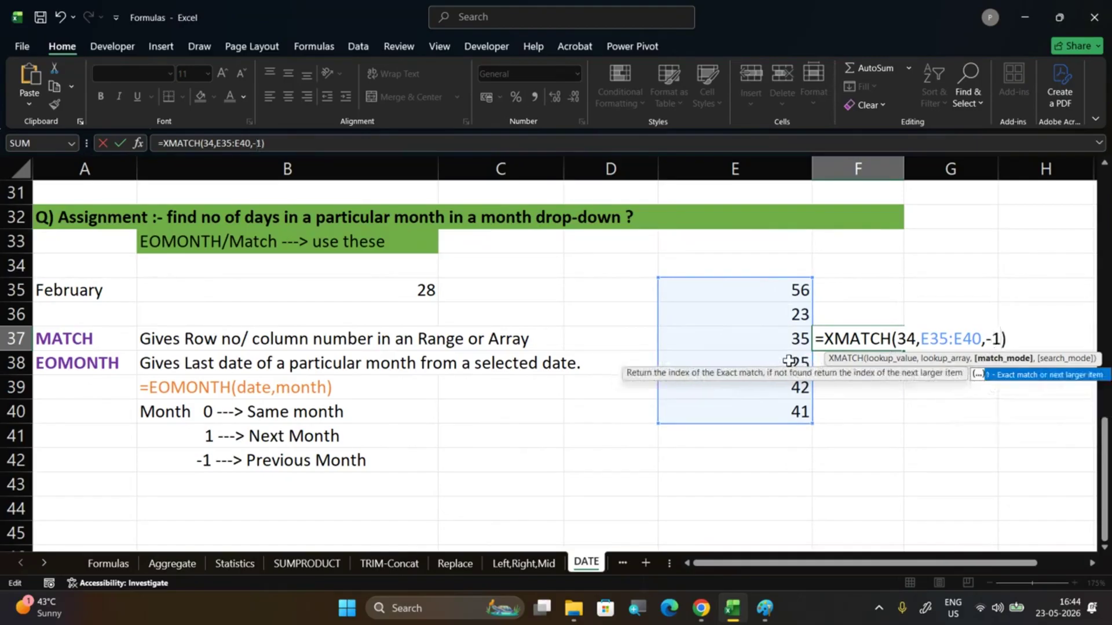
pyautogui.press('Return')
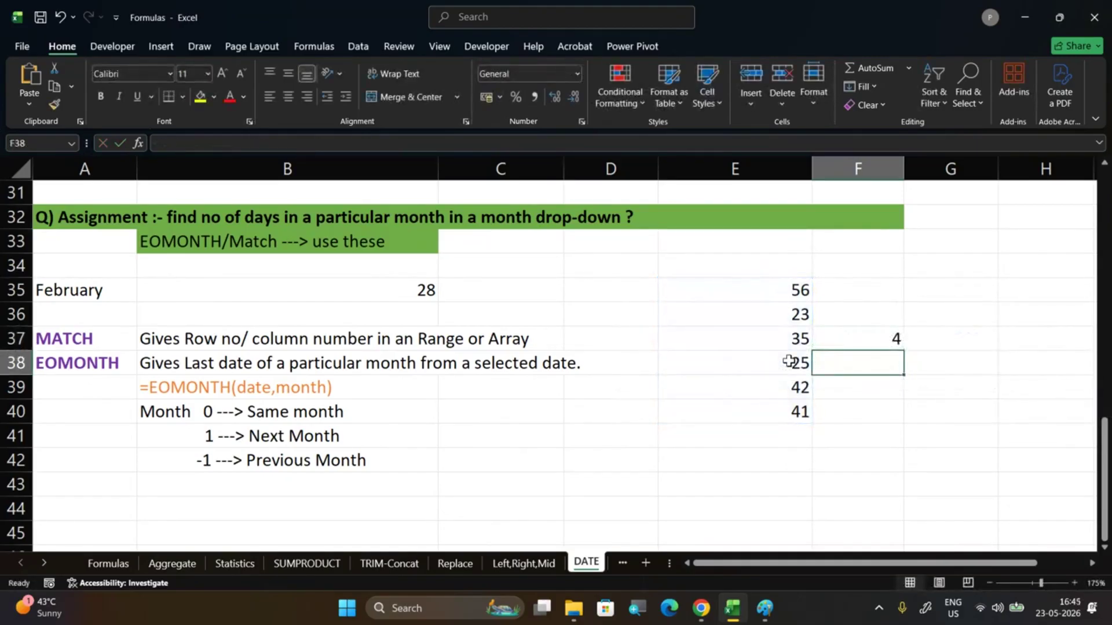
# Change the match mode of the XMATCH formula in F37 to 1 (Exact match or next larger item)
pyautogui.doubleClick(848, 334)
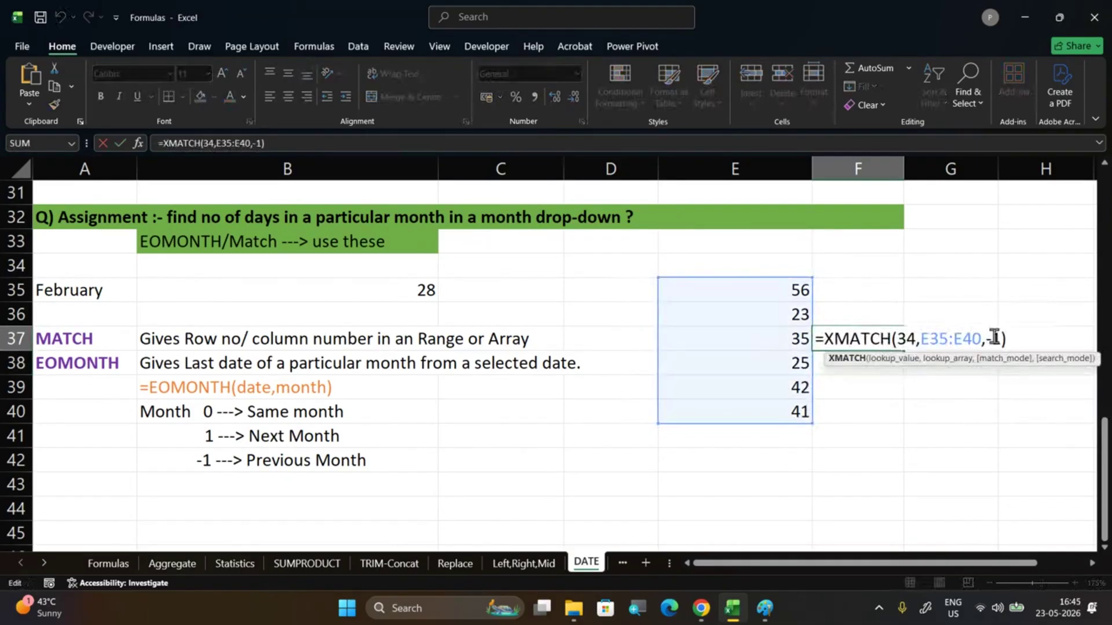
pyautogui.click(993, 337)
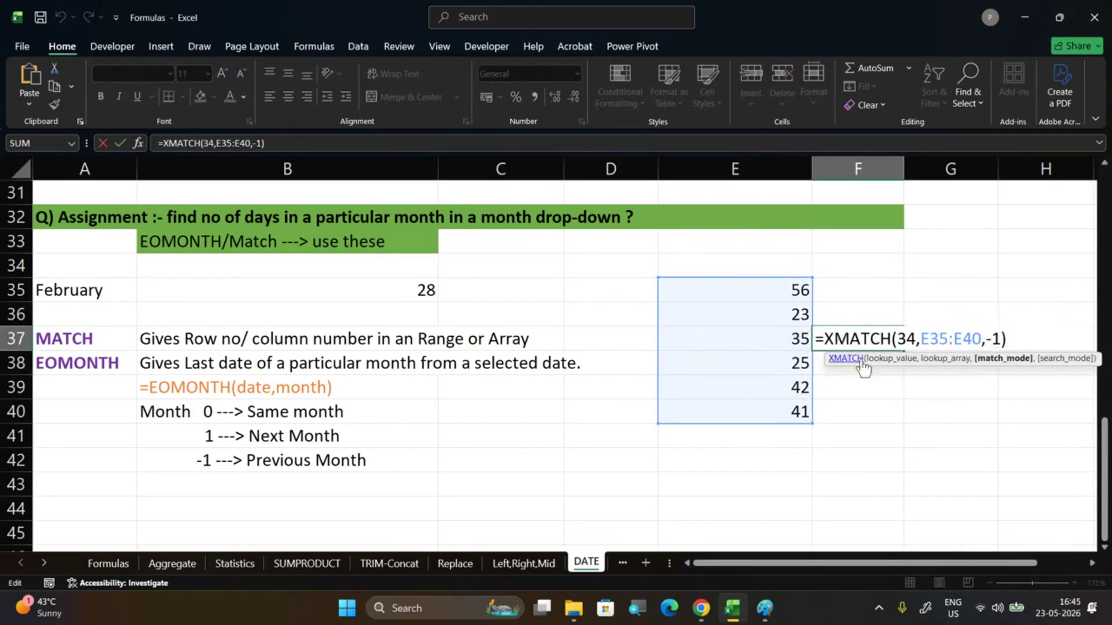
pyautogui.click(994, 338)
pyautogui.press('BackSpace')
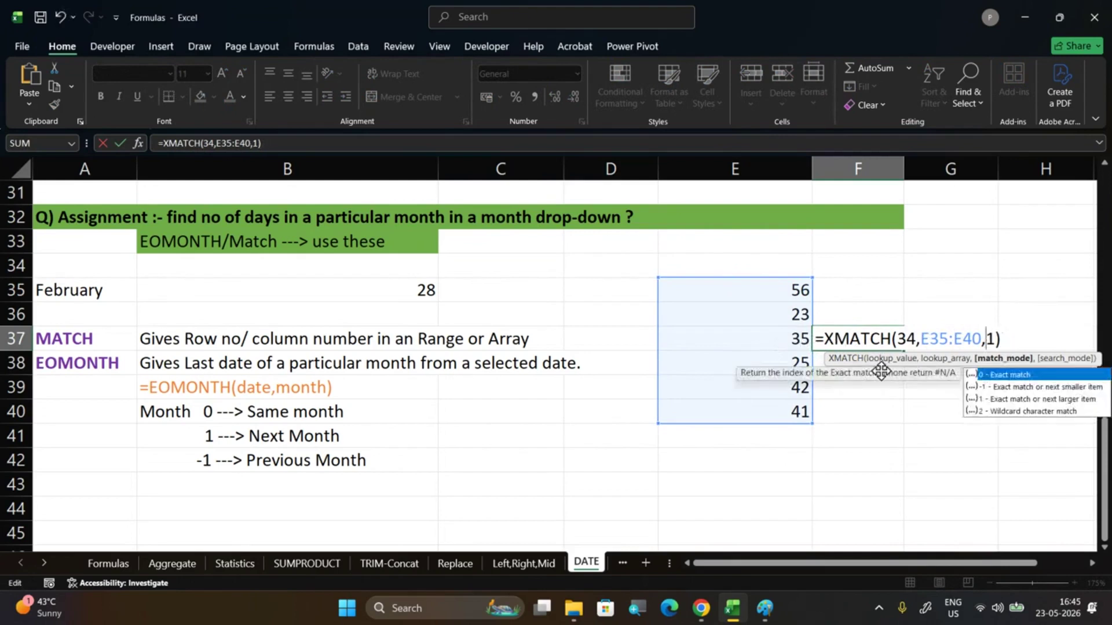
pyautogui.press('Return')
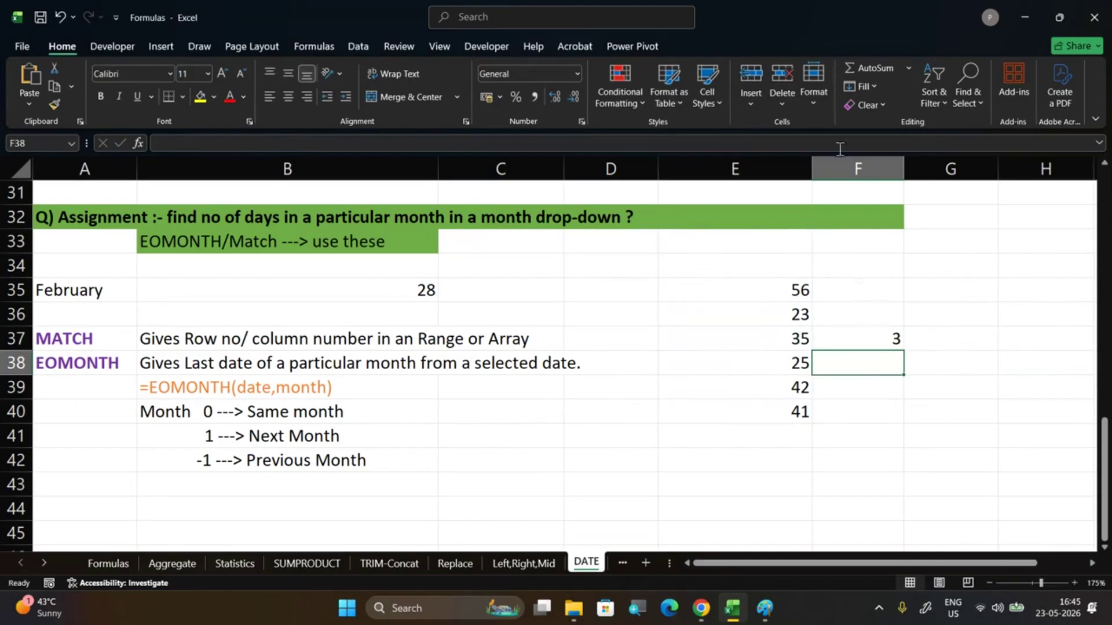
pyautogui.click(880, 337)
pyautogui.doubleClick(880, 337)
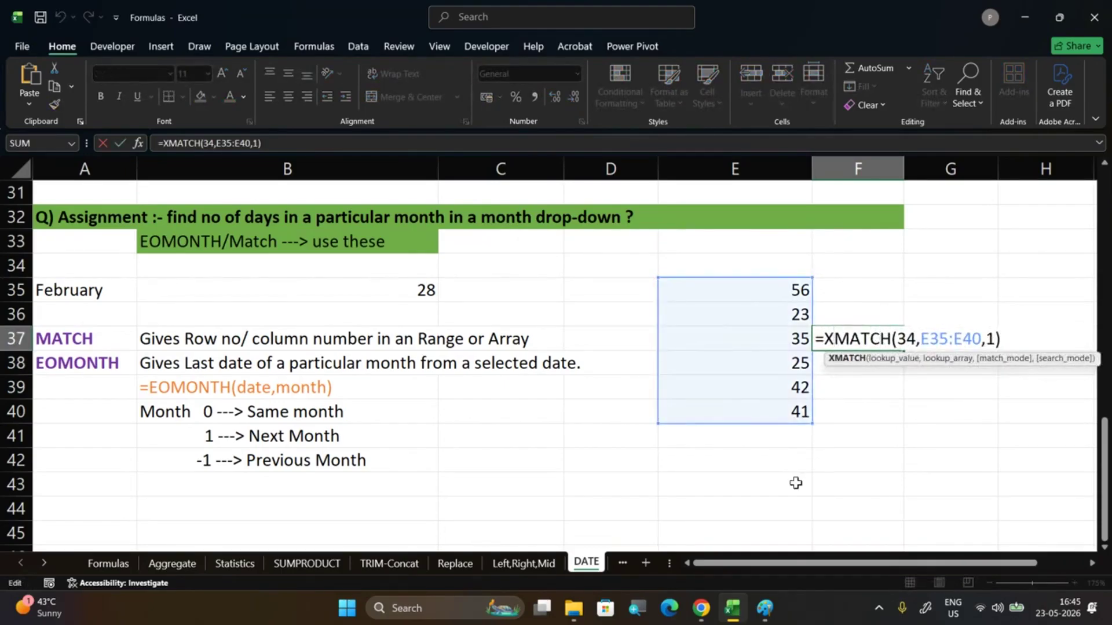
pyautogui.press('BackSpace')
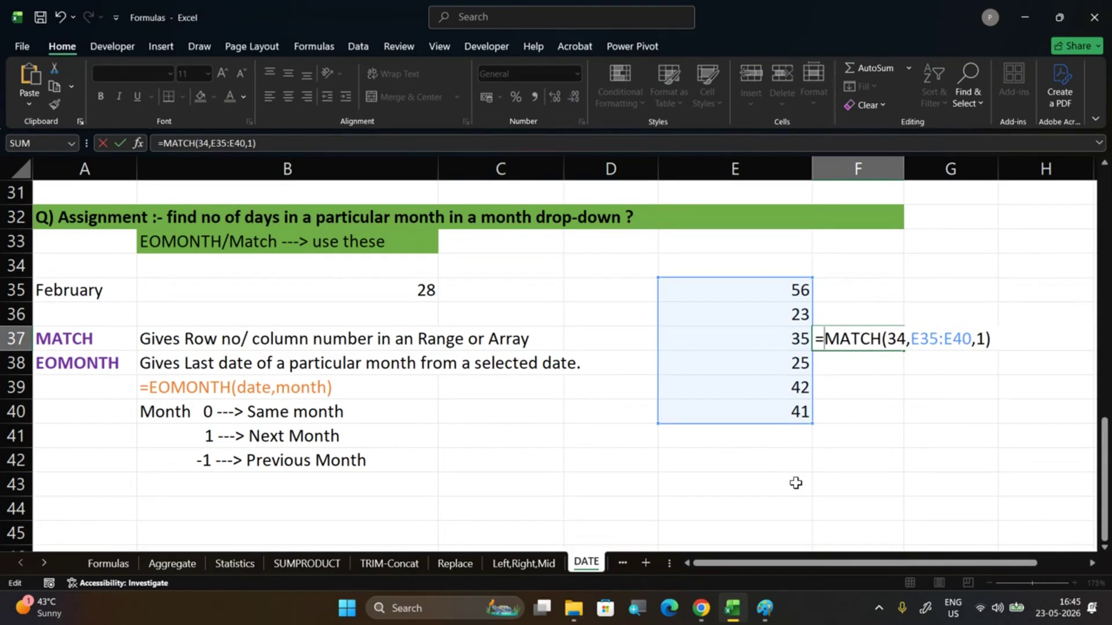
pyautogui.write('X')
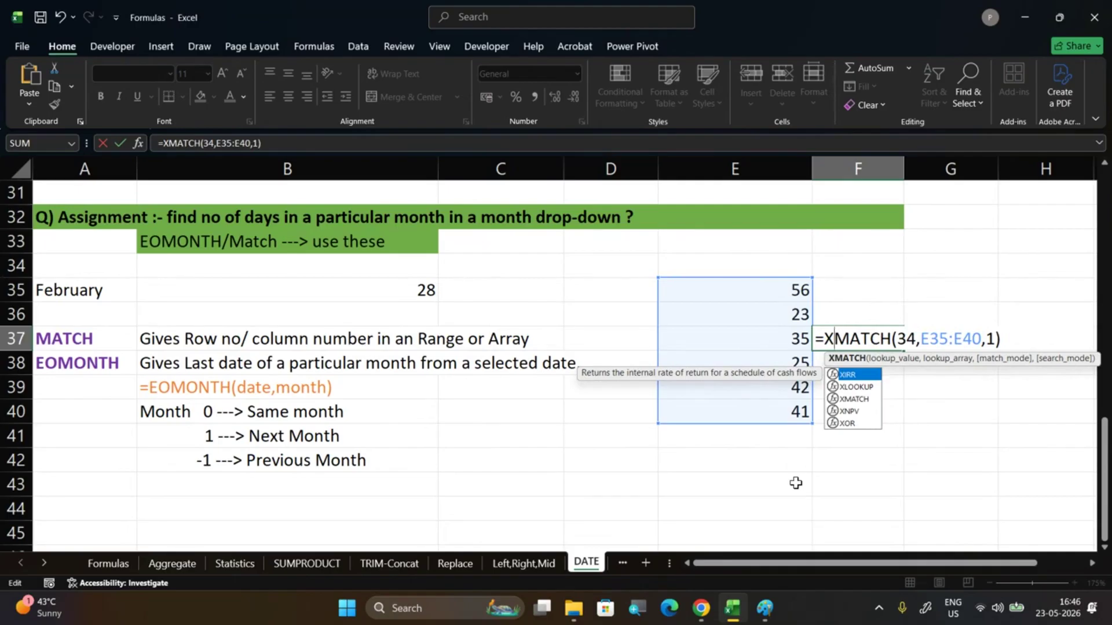
pyautogui.press('Left')
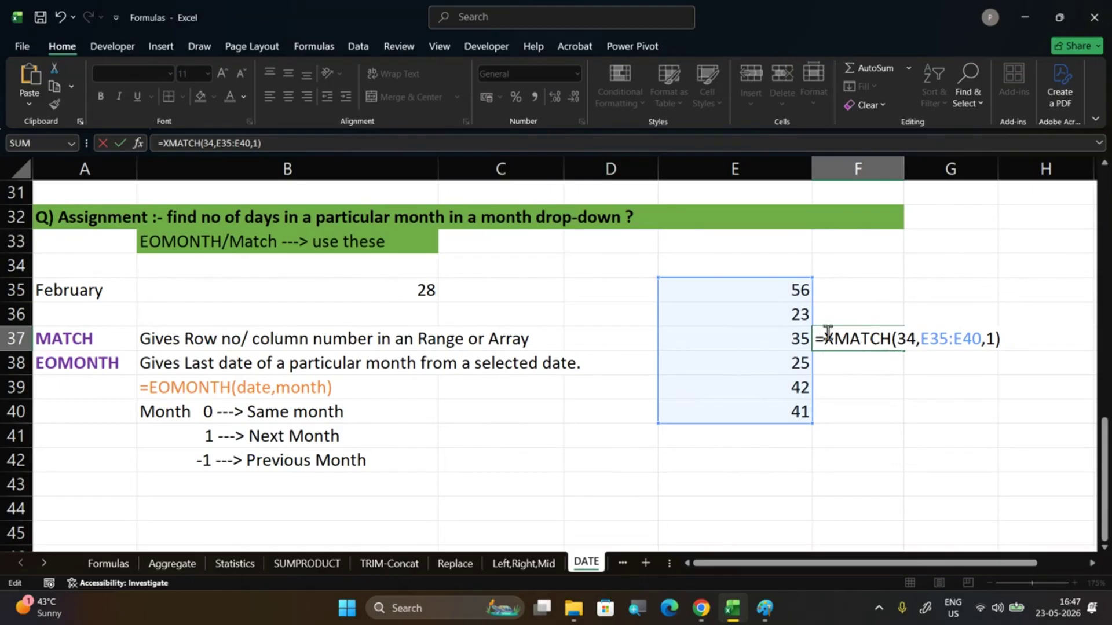
# Display the search mode options of the XMATCH formula in F37 without adding a search mode
pyautogui.click(905, 335)
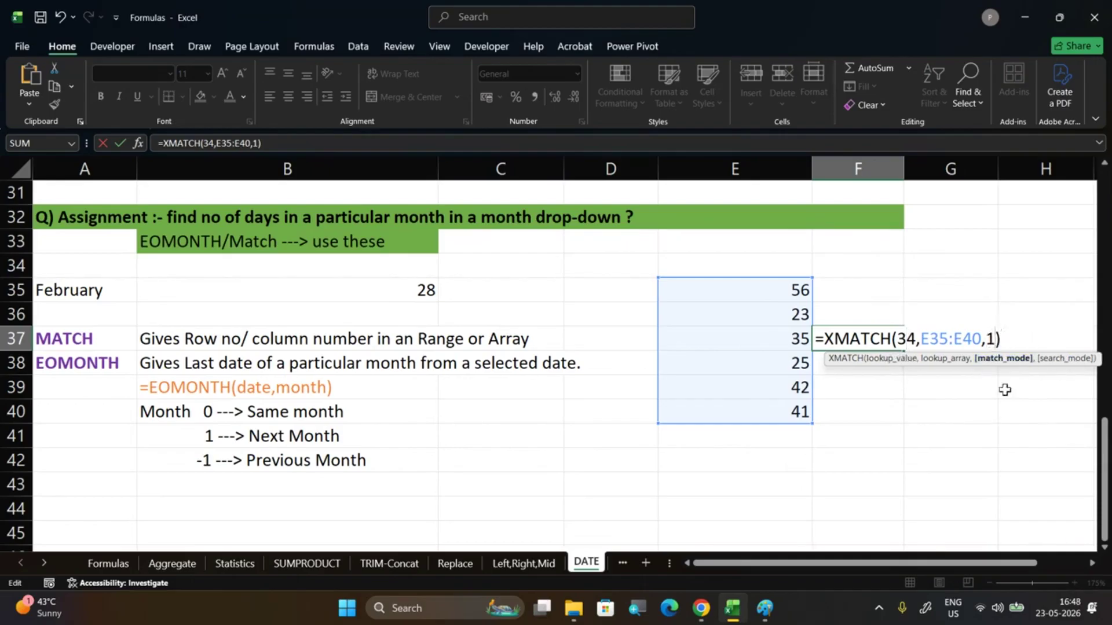
pyautogui.write(',')
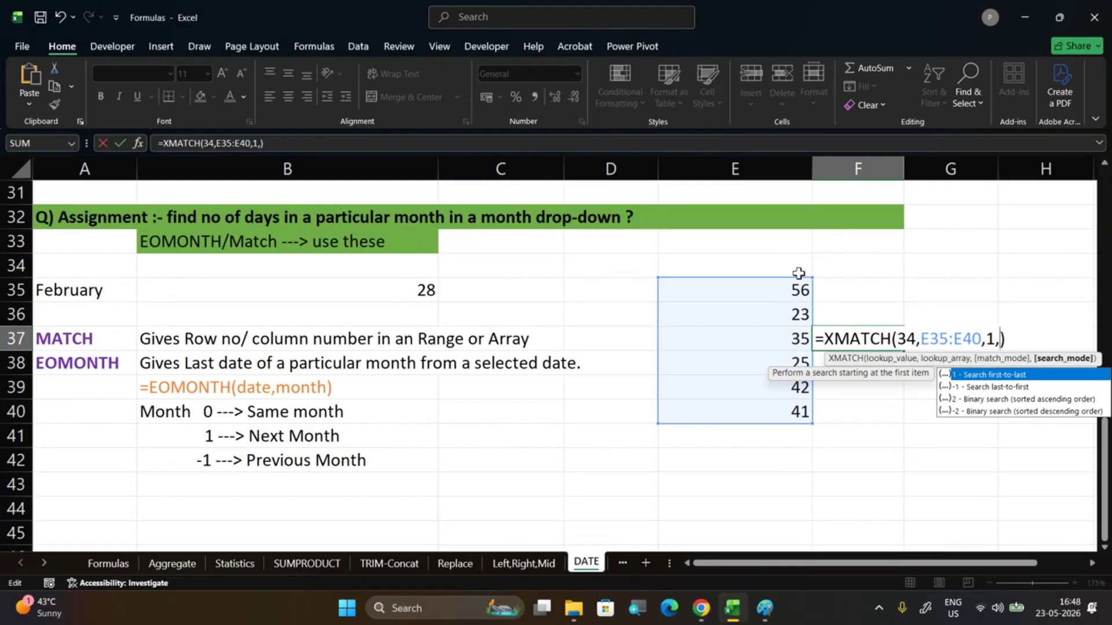
pyautogui.press('BackSpace')
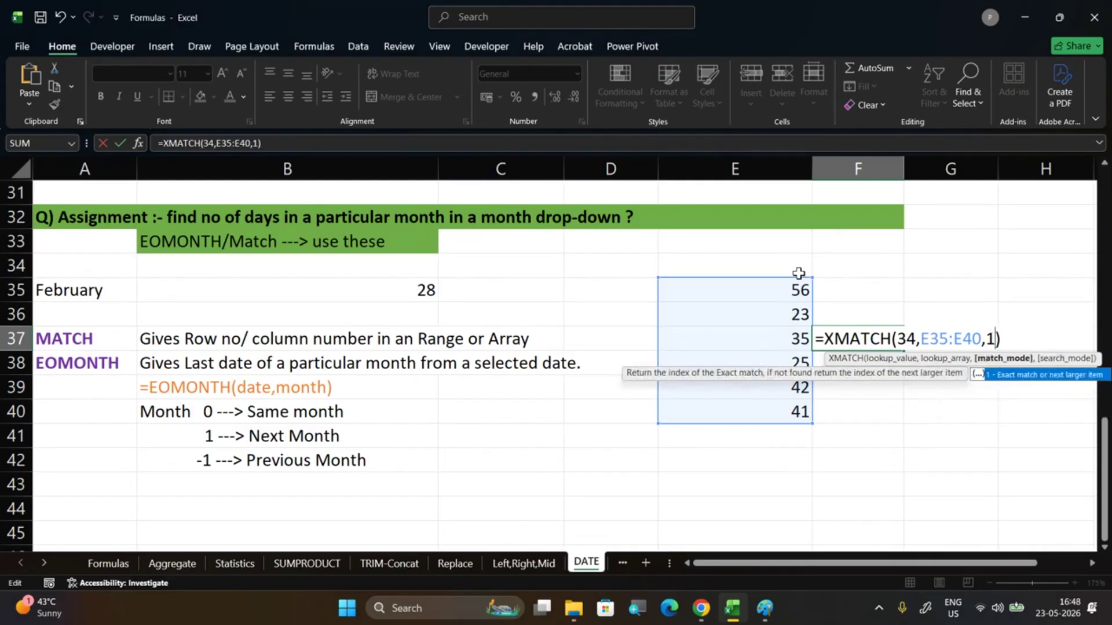
pyautogui.press('Return')
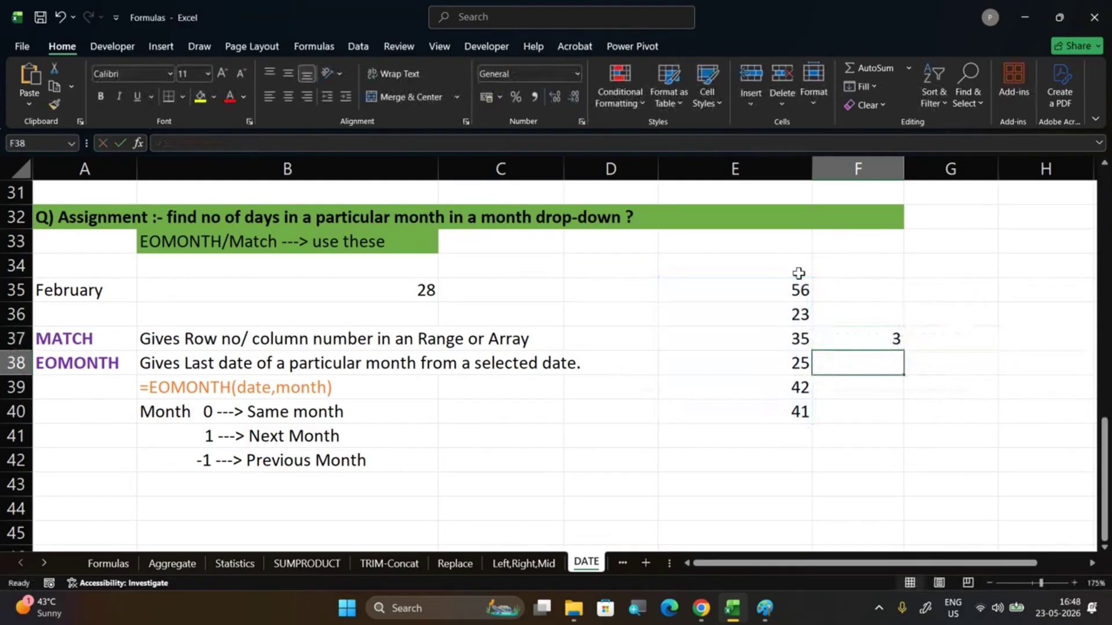
pyautogui.doubleClick(867, 337)
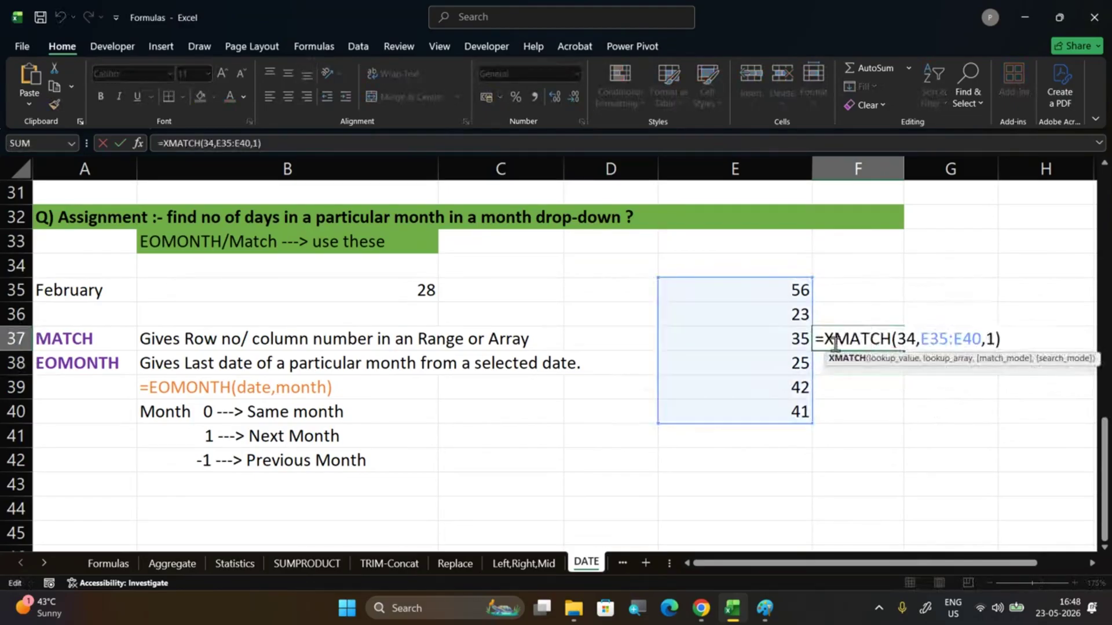
pyautogui.click(819, 340)
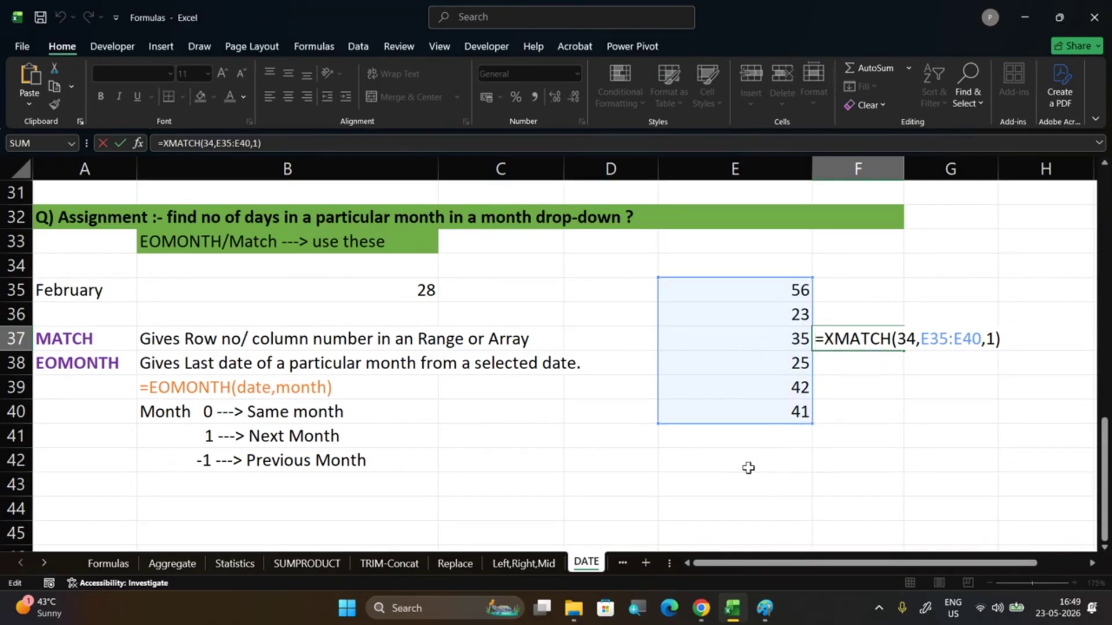
pyautogui.press('Return')
# Clear the sample numbers and the XMATCH formula from the range E35:F41
pyautogui.moveTo(769, 293); pyautogui.dragTo(840, 438)
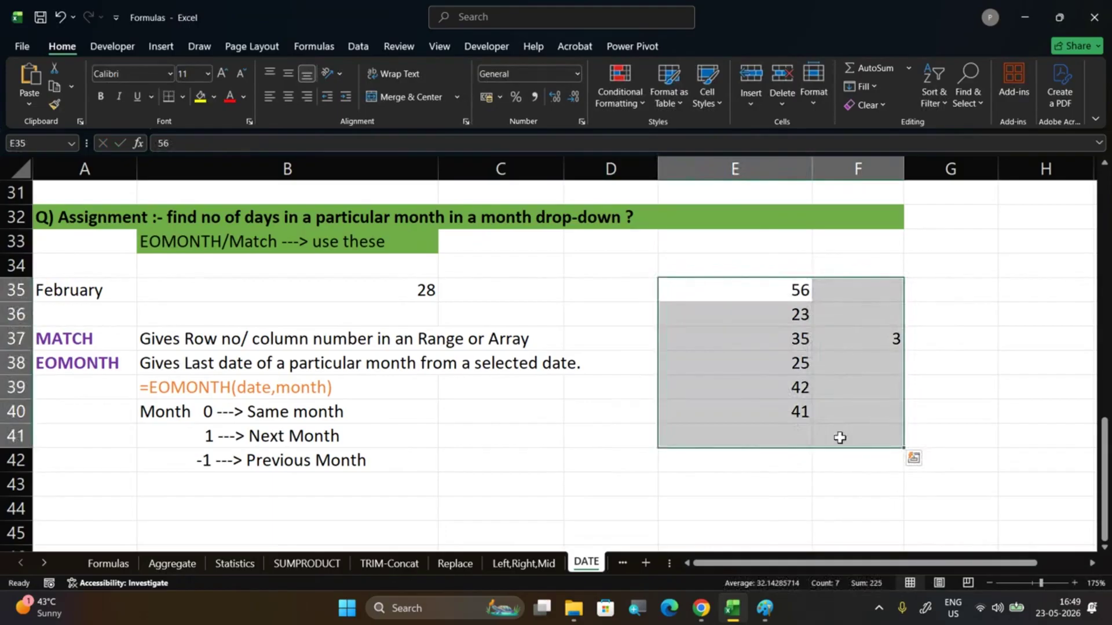
pyautogui.press('Delete')
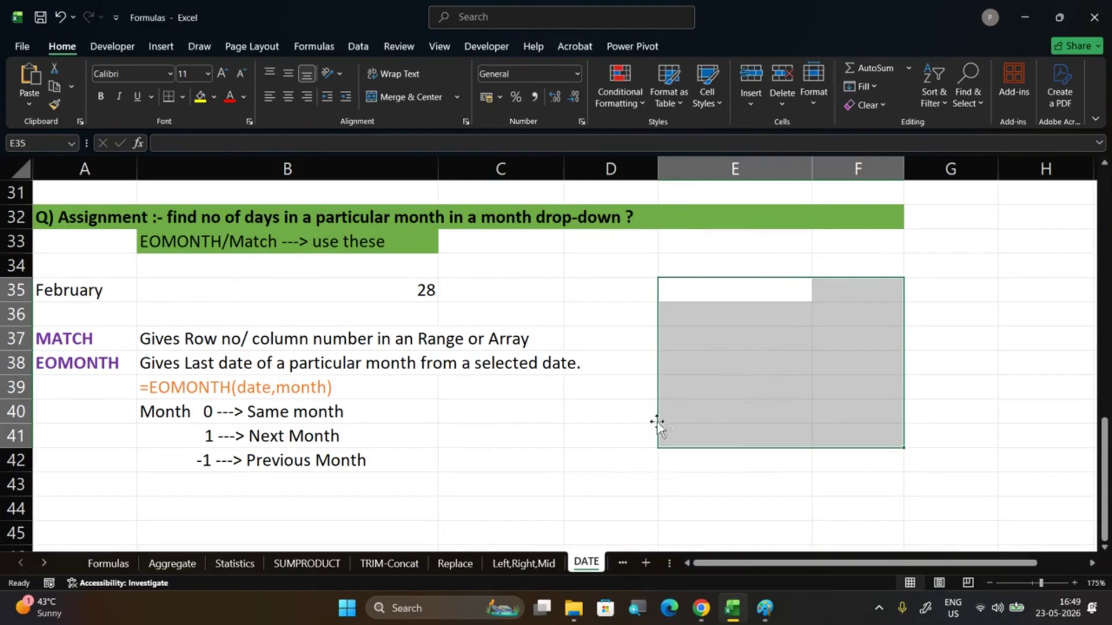
# Try January, March and February in the A35 month drop-down to check the day count in B35
pyautogui.click(115, 292)
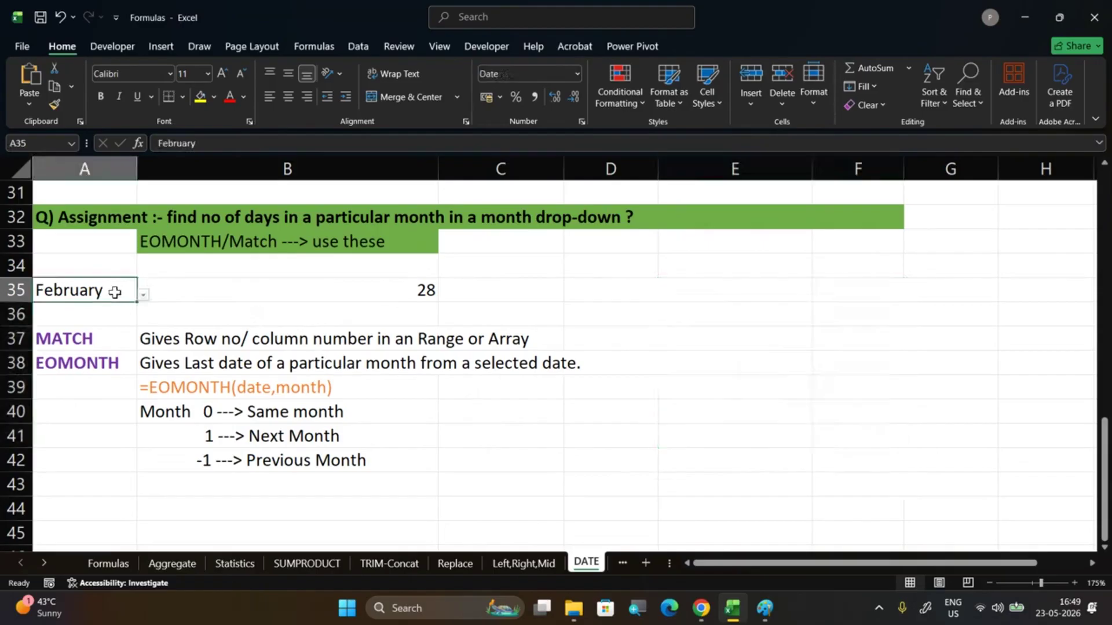
pyautogui.click(145, 299)
pyautogui.click(95, 312)
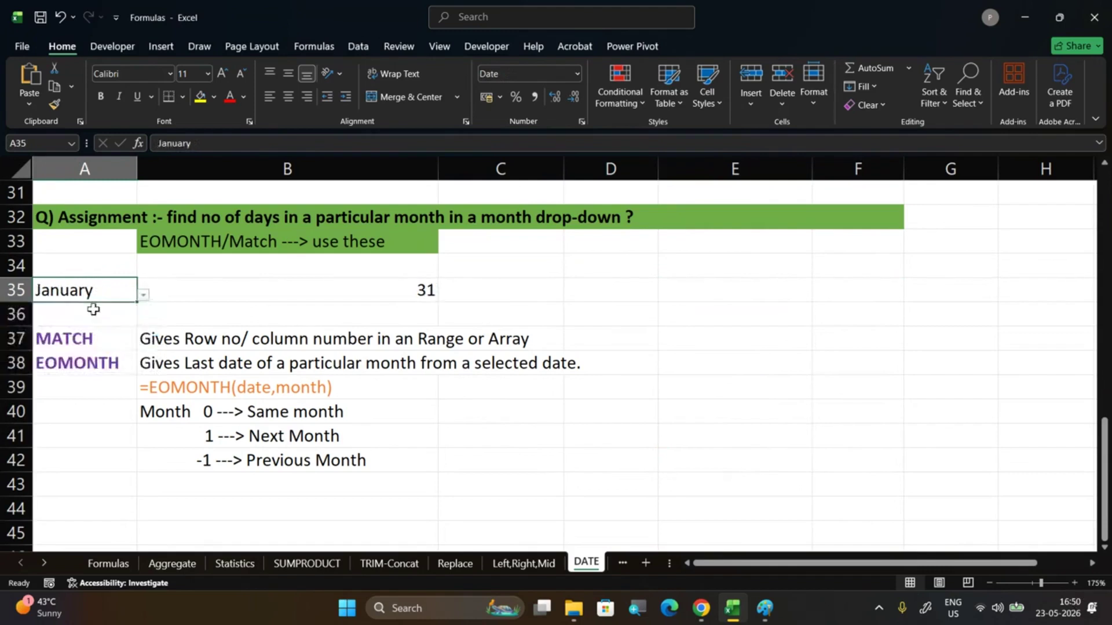
pyautogui.click(143, 295)
pyautogui.click(109, 345)
pyautogui.click(144, 297)
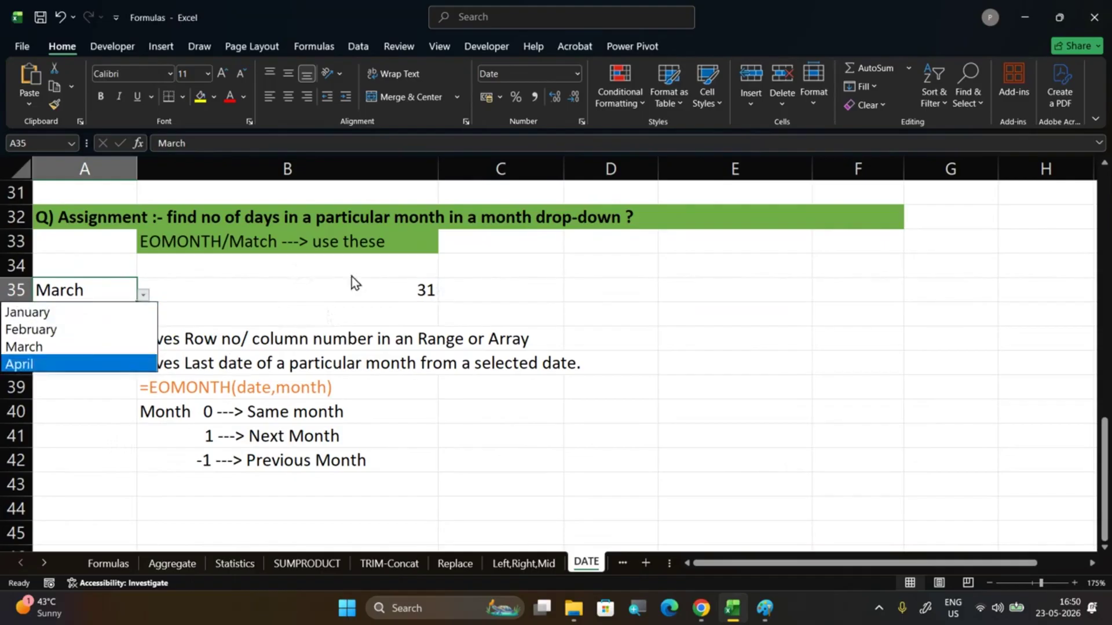
pyautogui.click(20, 331)
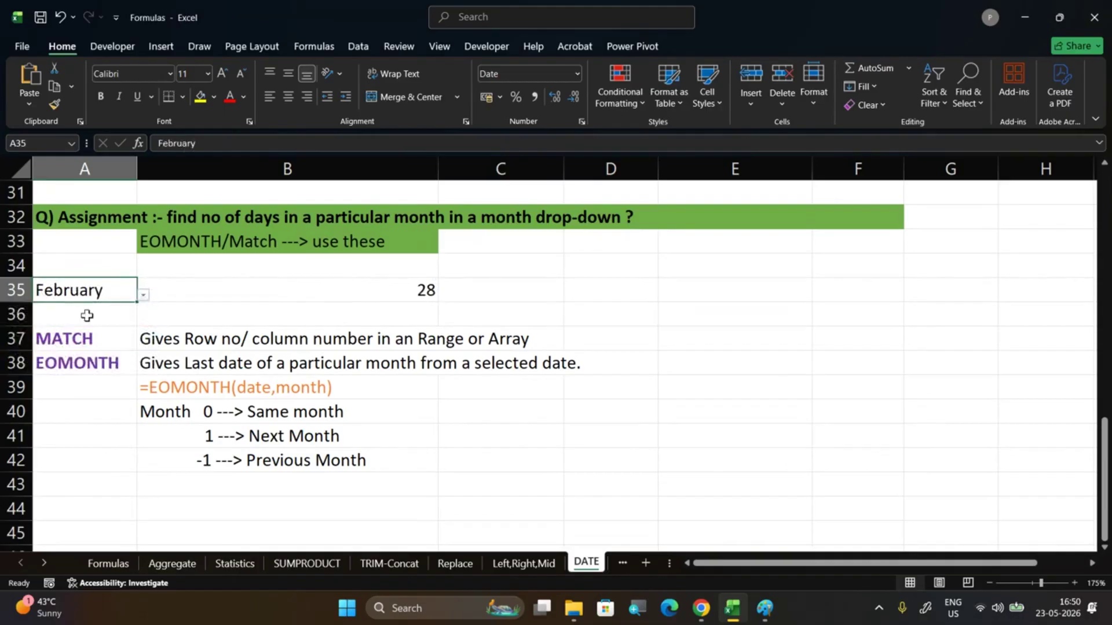
# Switch the month in A35 to January, March and finally April to test the day count formula
pyautogui.click(142, 296)
pyautogui.click(55, 312)
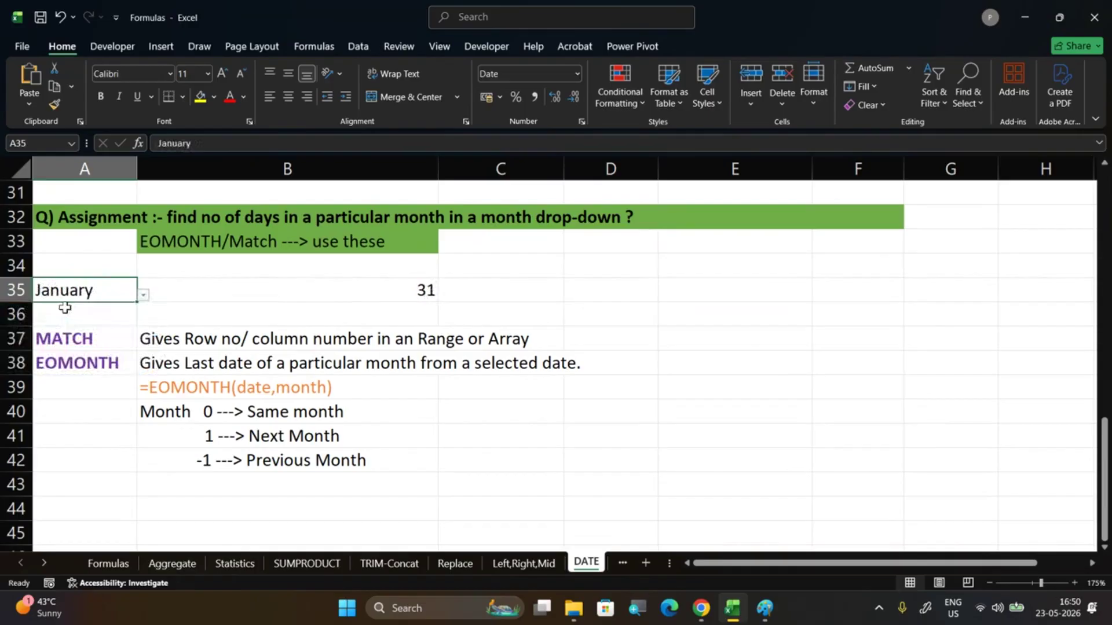
pyautogui.click(143, 295)
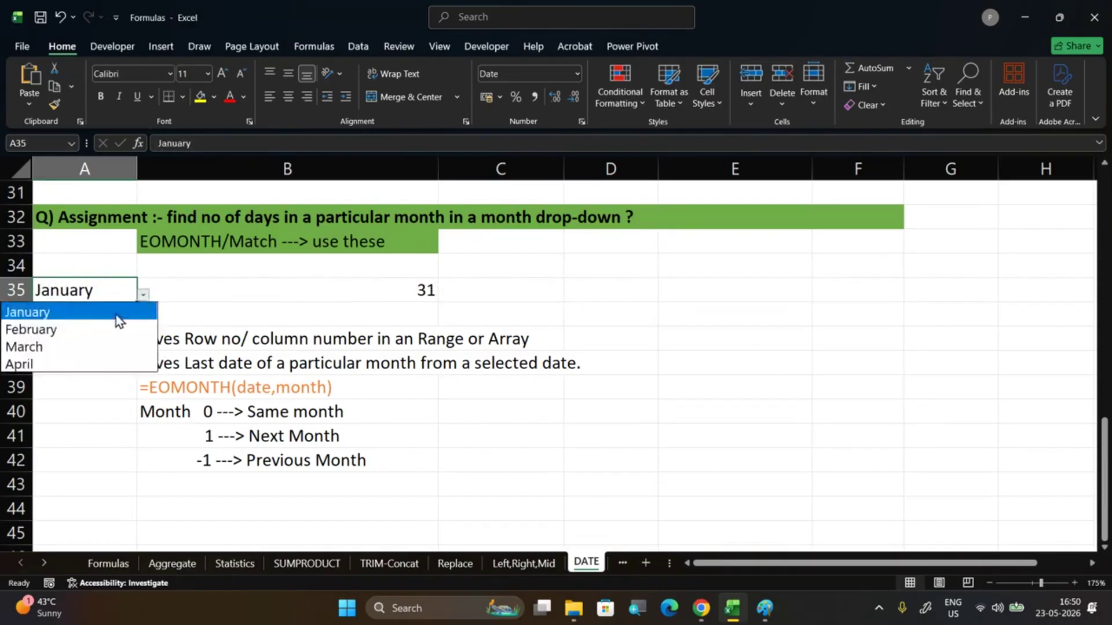
pyautogui.click(84, 344)
pyautogui.click(143, 296)
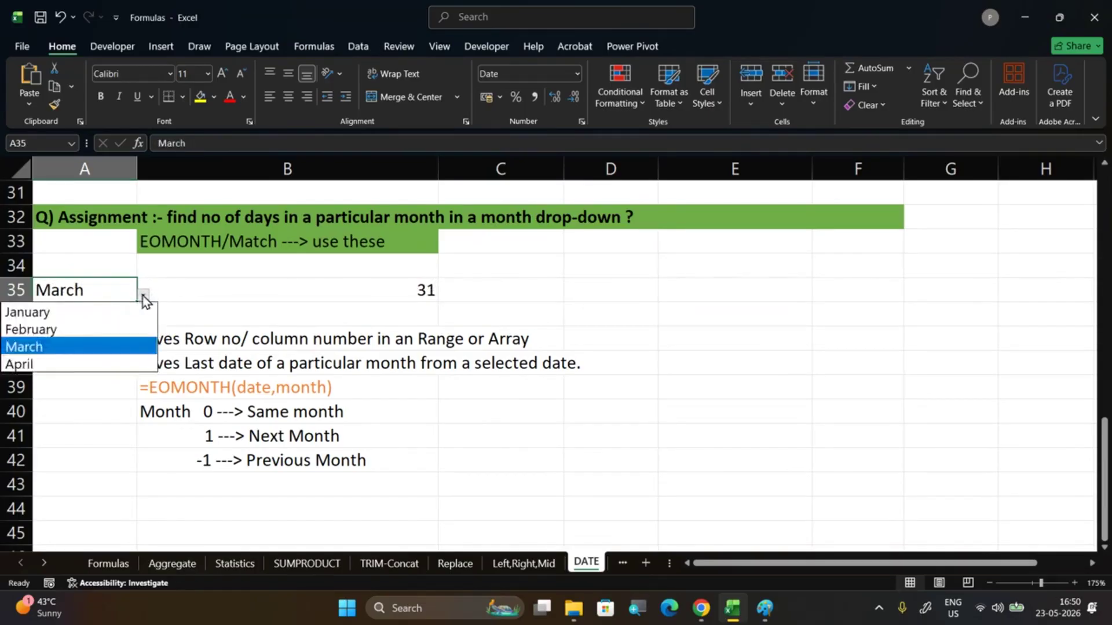
pyautogui.click(73, 363)
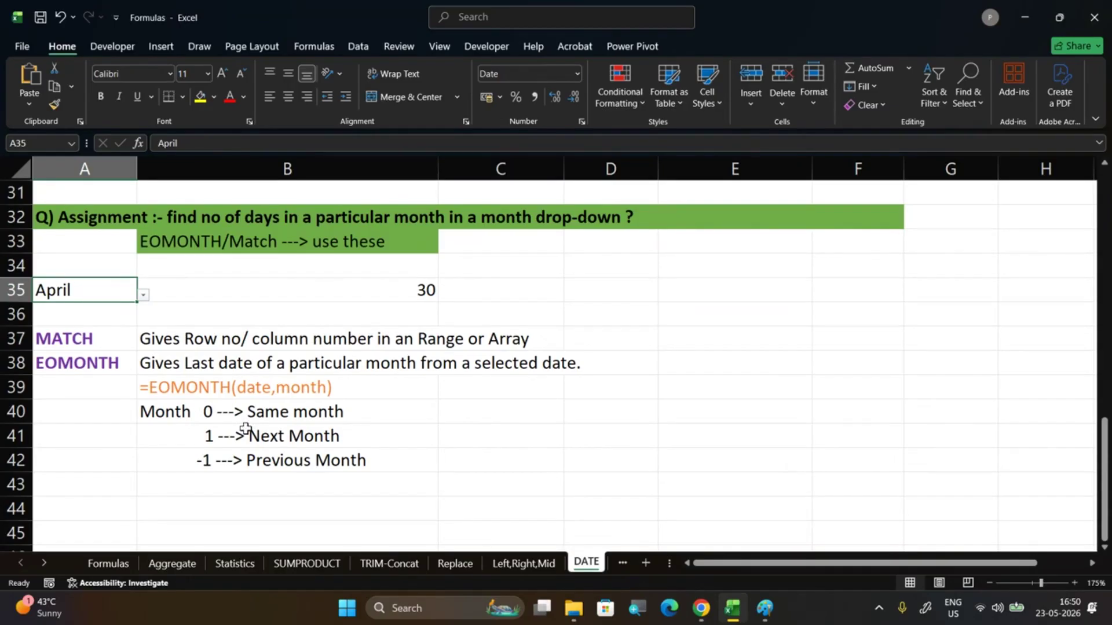
# Enter the amount 46000 in E37 and the day count 31 in F36
pyautogui.click(702, 343)
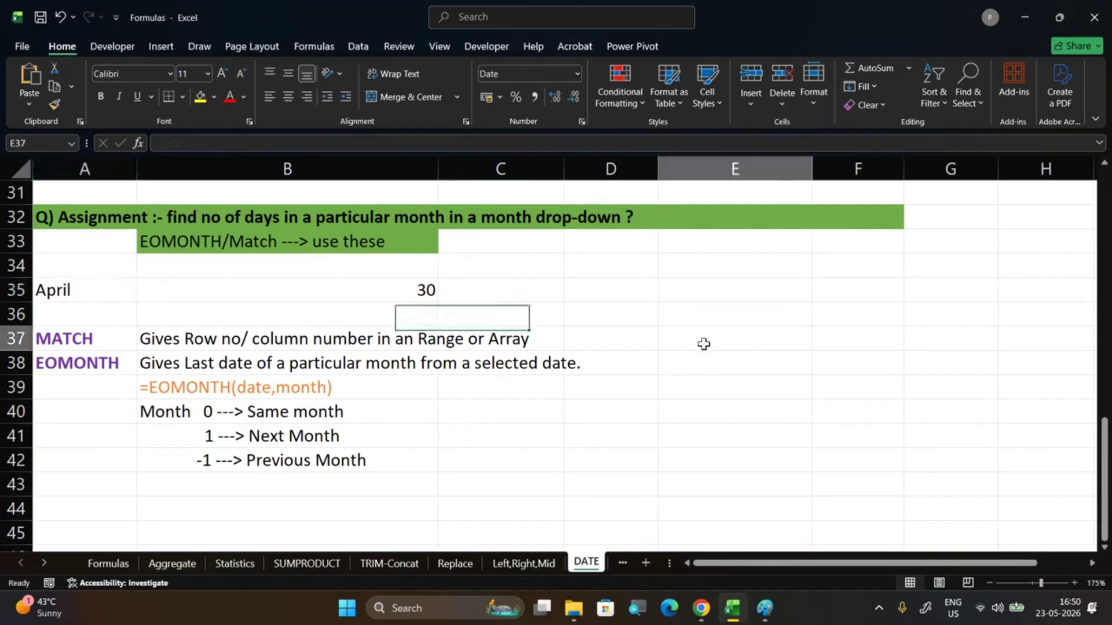
pyautogui.write('46000')
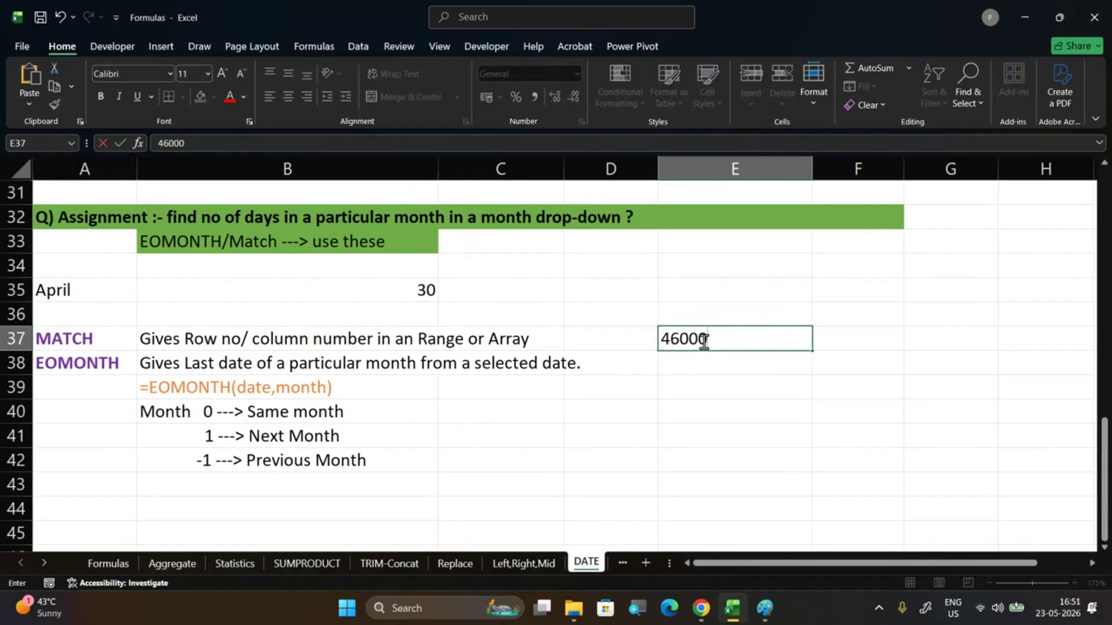
pyautogui.click(875, 315)
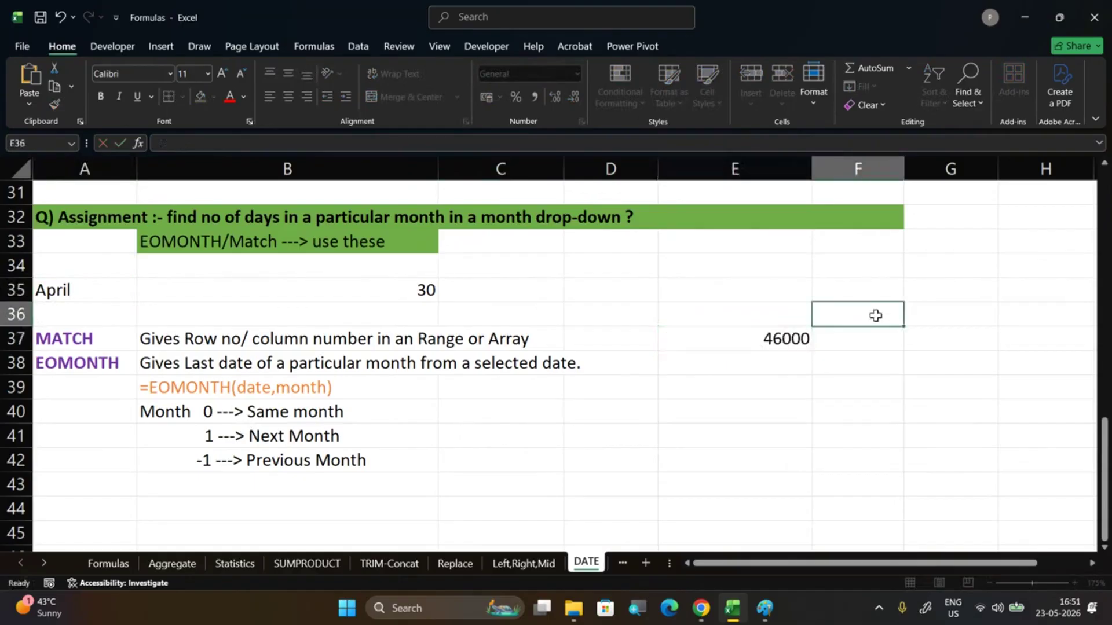
pyautogui.write('31')
pyautogui.click(861, 340)
# Calculate the daily amount for the 31-day month in F38 with =E37/F36
pyautogui.click(862, 369)
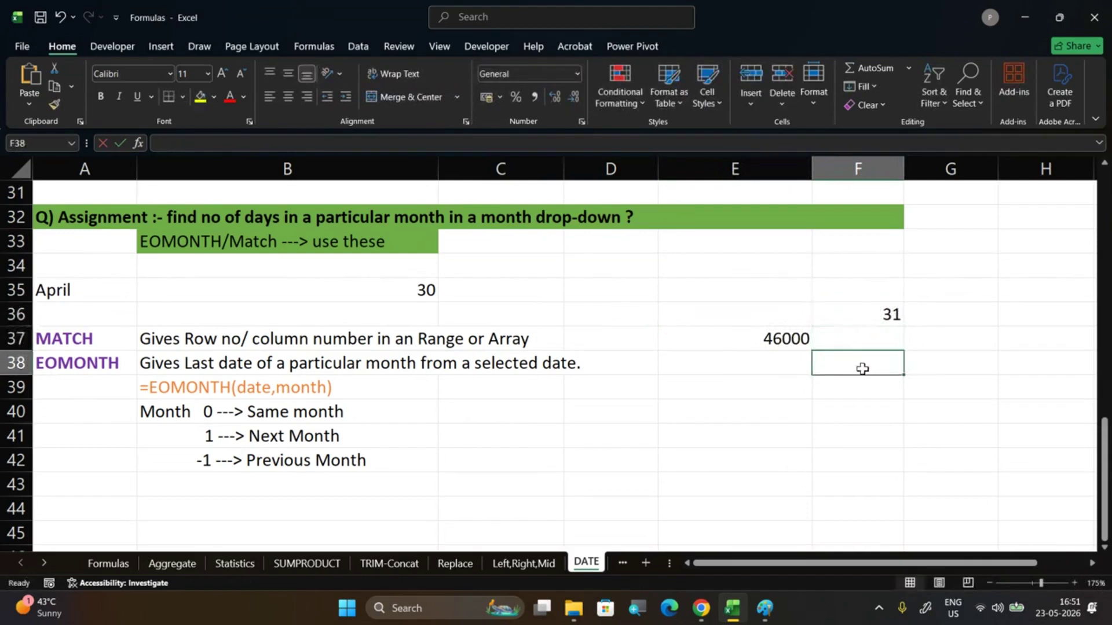
pyautogui.write('=')
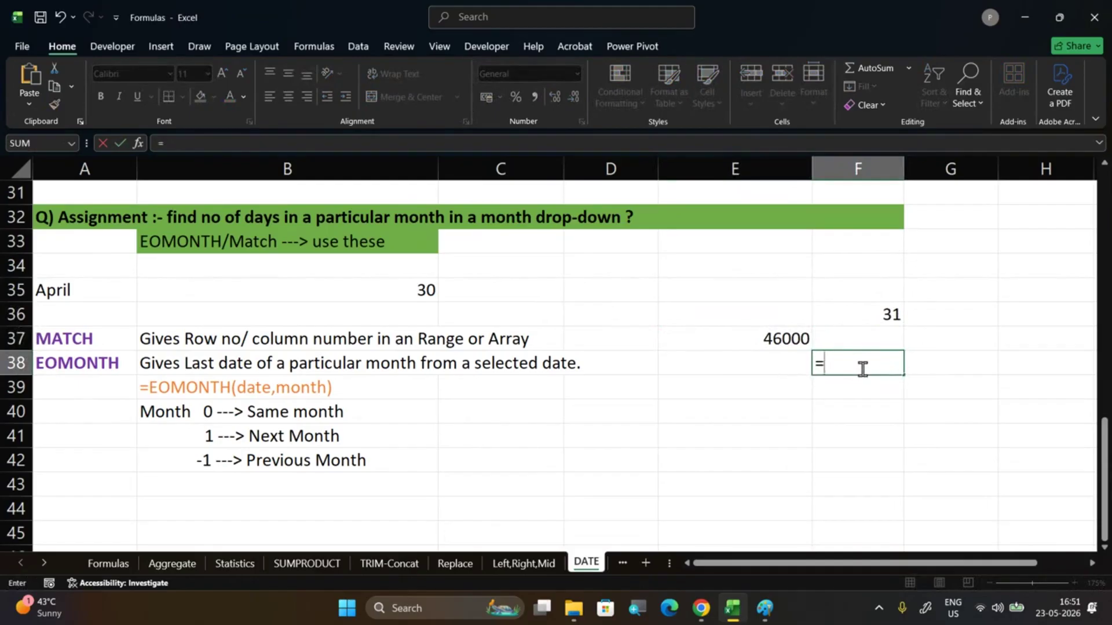
pyautogui.click(767, 337)
pyautogui.write('/')
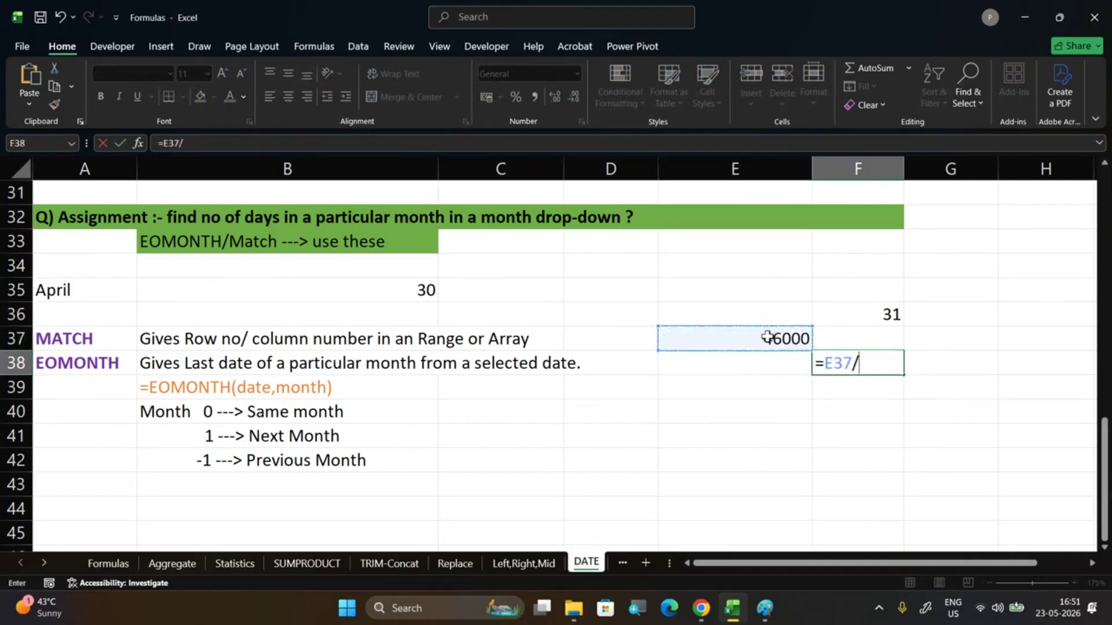
pyautogui.click(822, 309)
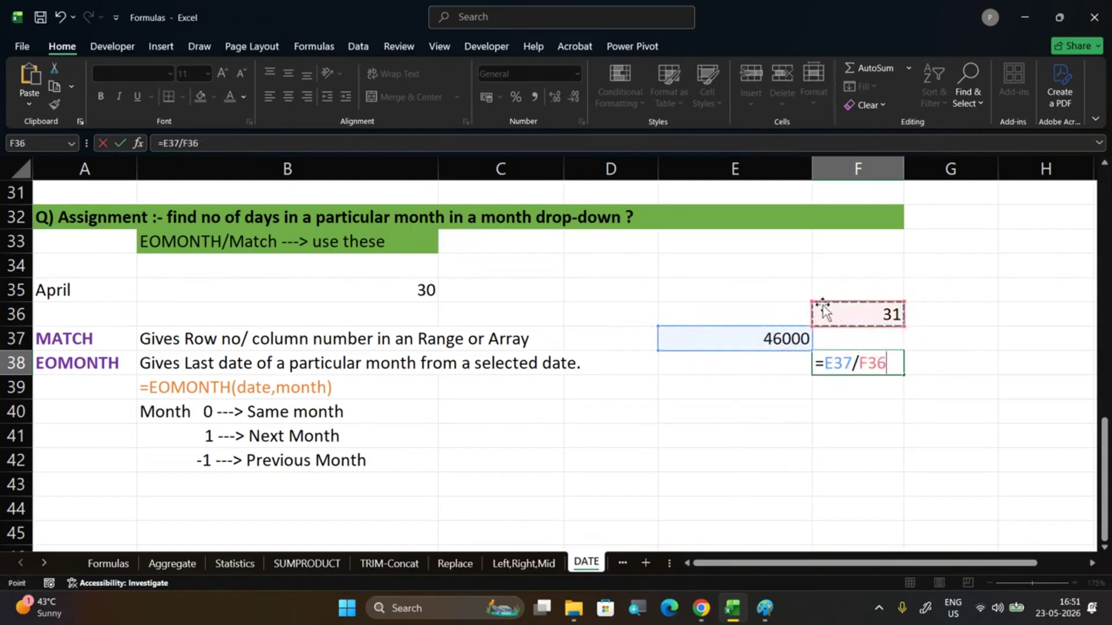
pyautogui.press('Return')
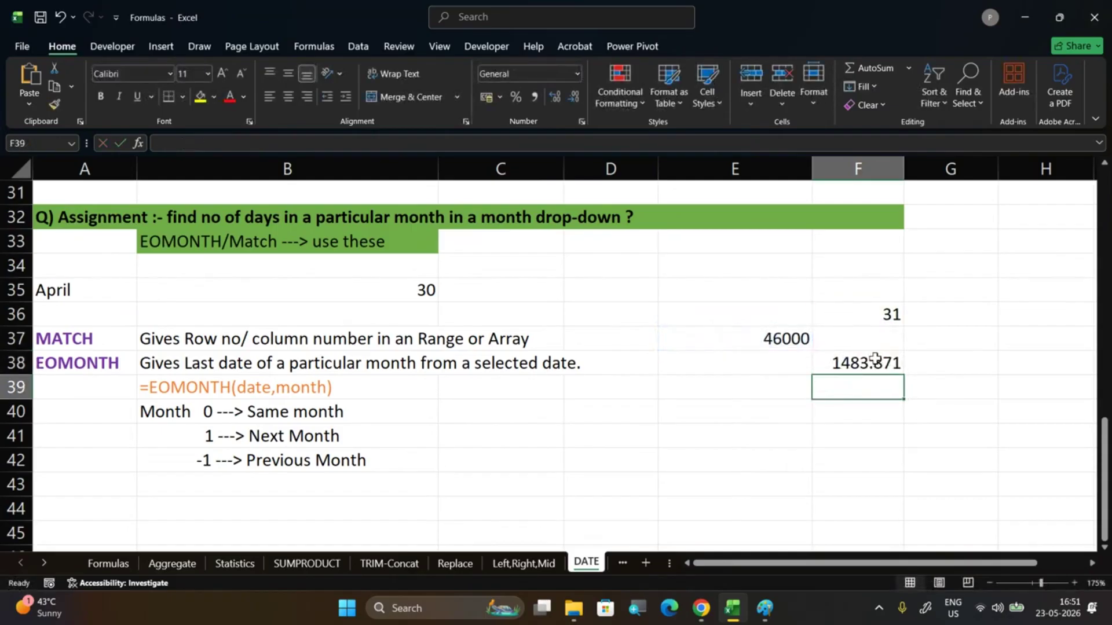
# Enter the day count 30 in G36 and calculate its daily amount in G38 with =E37/G36
pyautogui.click(929, 315)
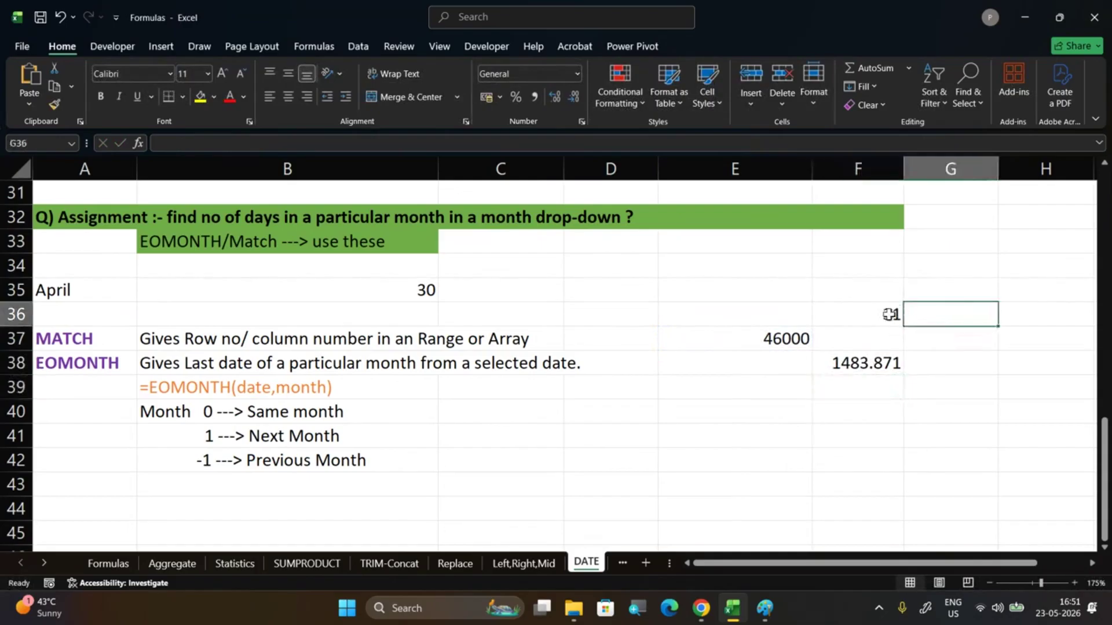
pyautogui.write('30')
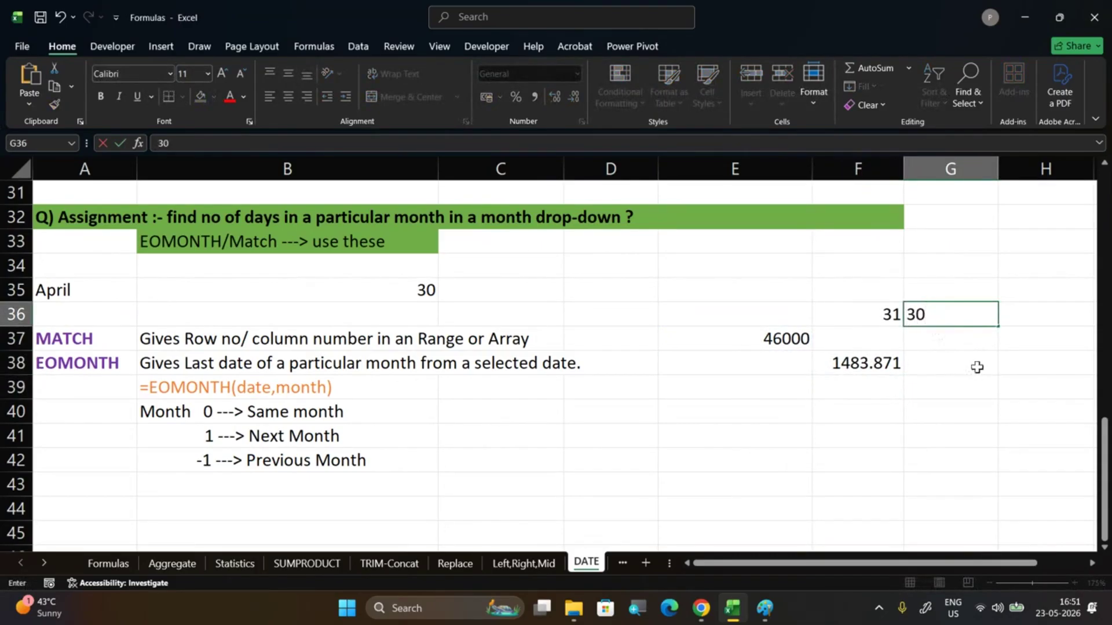
pyautogui.click(972, 368)
pyautogui.write('=')
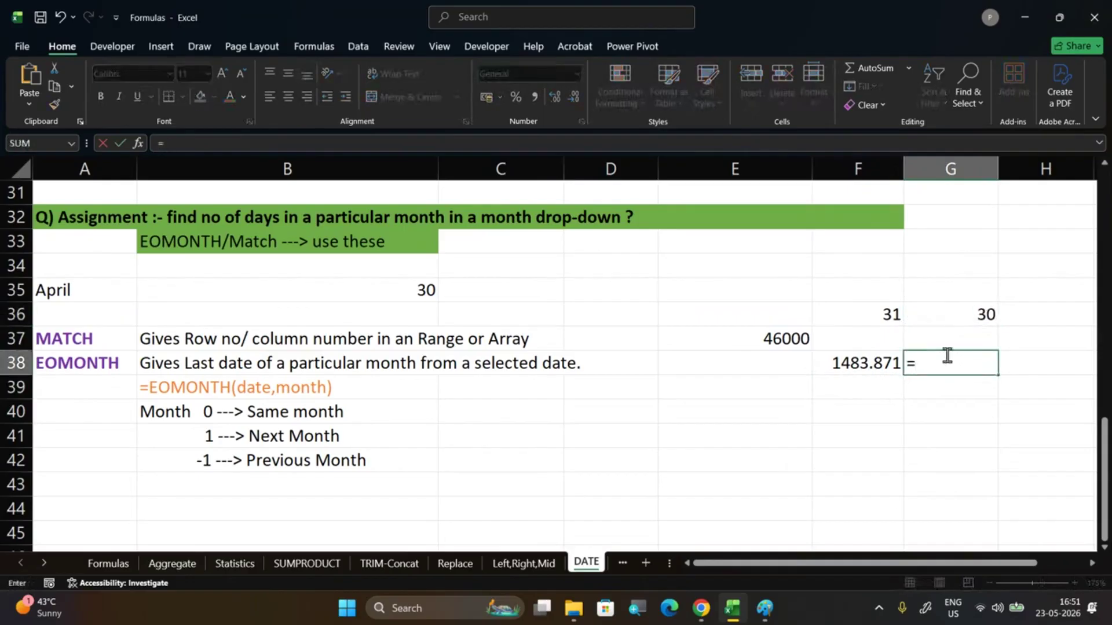
pyautogui.click(785, 338)
pyautogui.write('/')
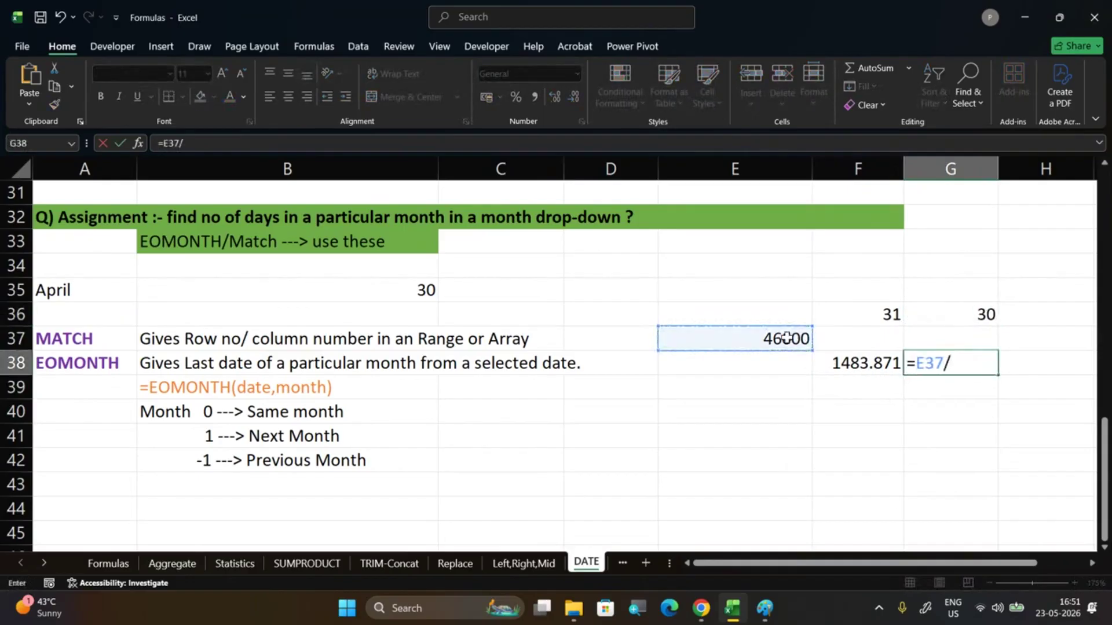
pyautogui.click(970, 311)
pyautogui.press('Return')
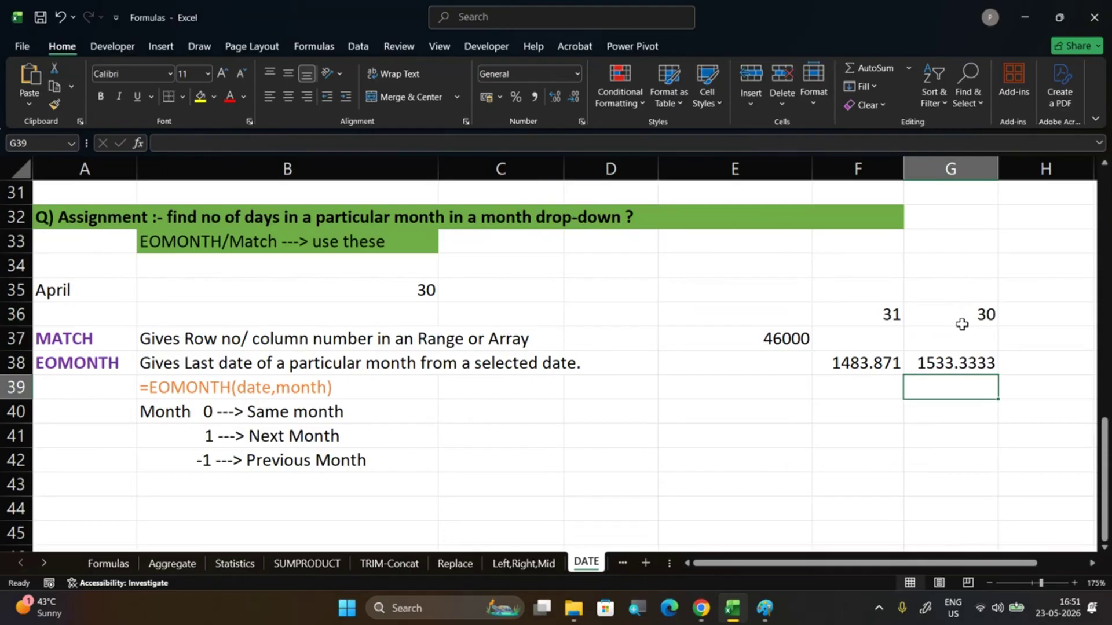
# Compare the day counts in F36 and G36 with their daily amounts in F38 and G38
pyautogui.click(962, 323)
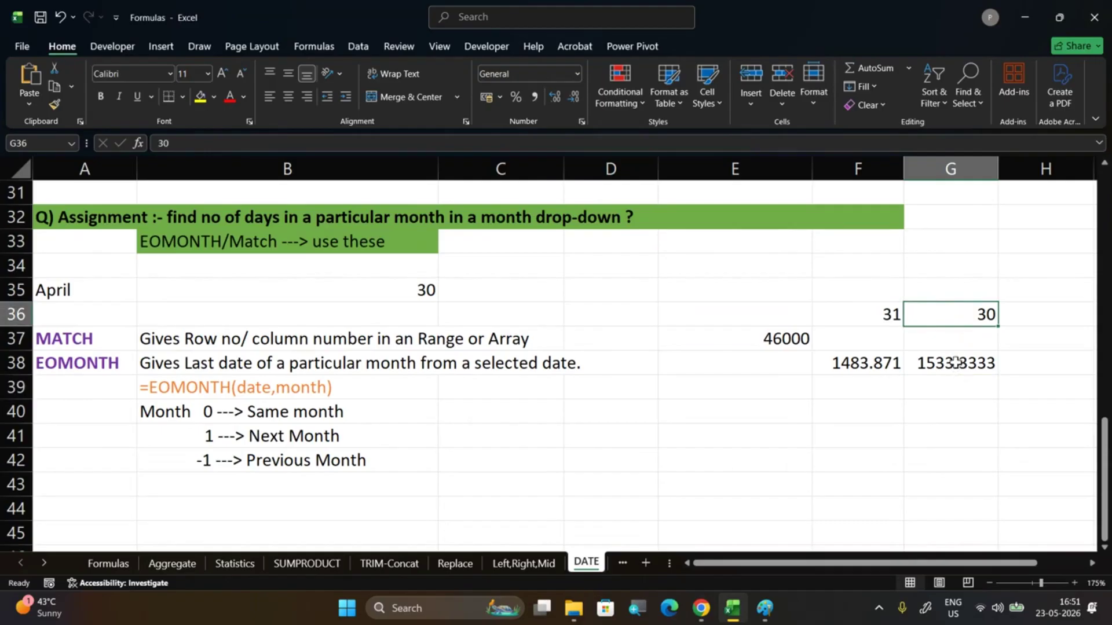
pyautogui.click(956, 362)
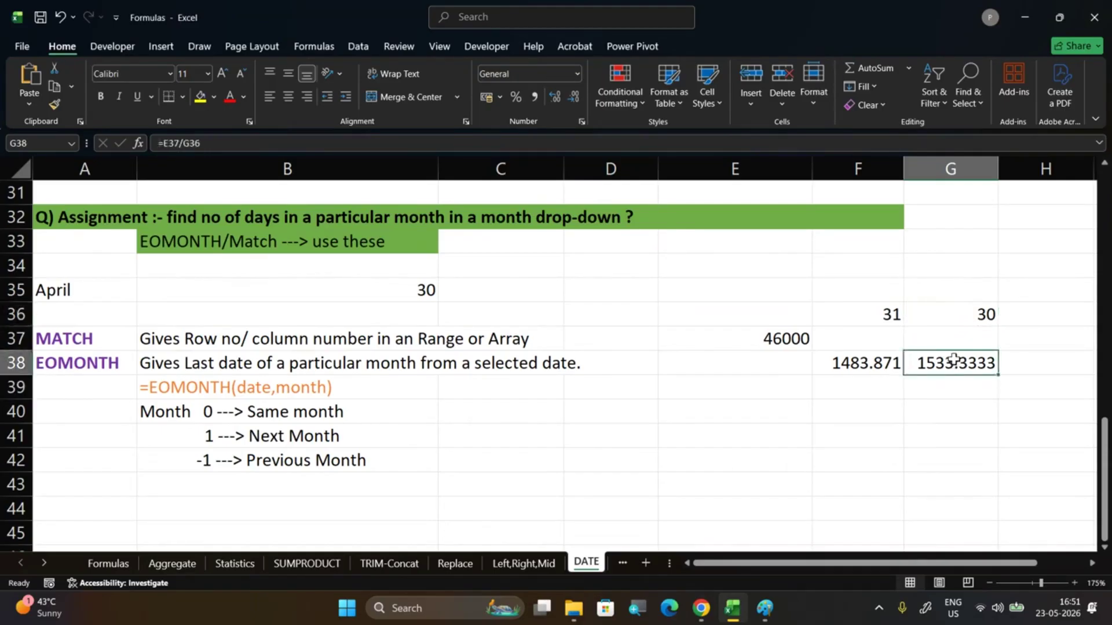
pyautogui.click(879, 317)
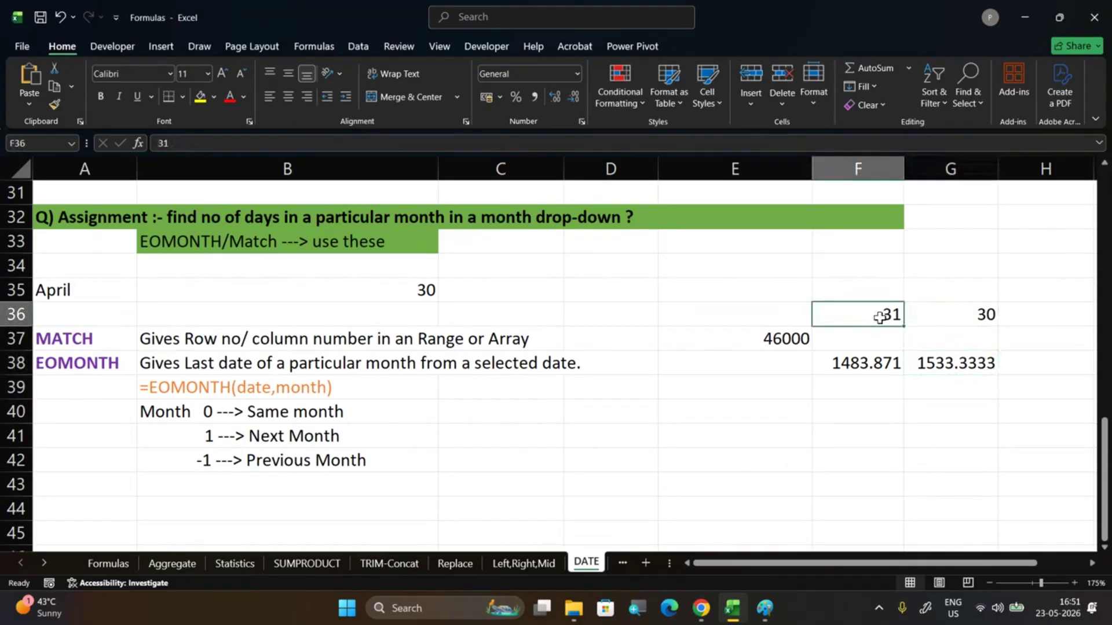
pyautogui.click(878, 362)
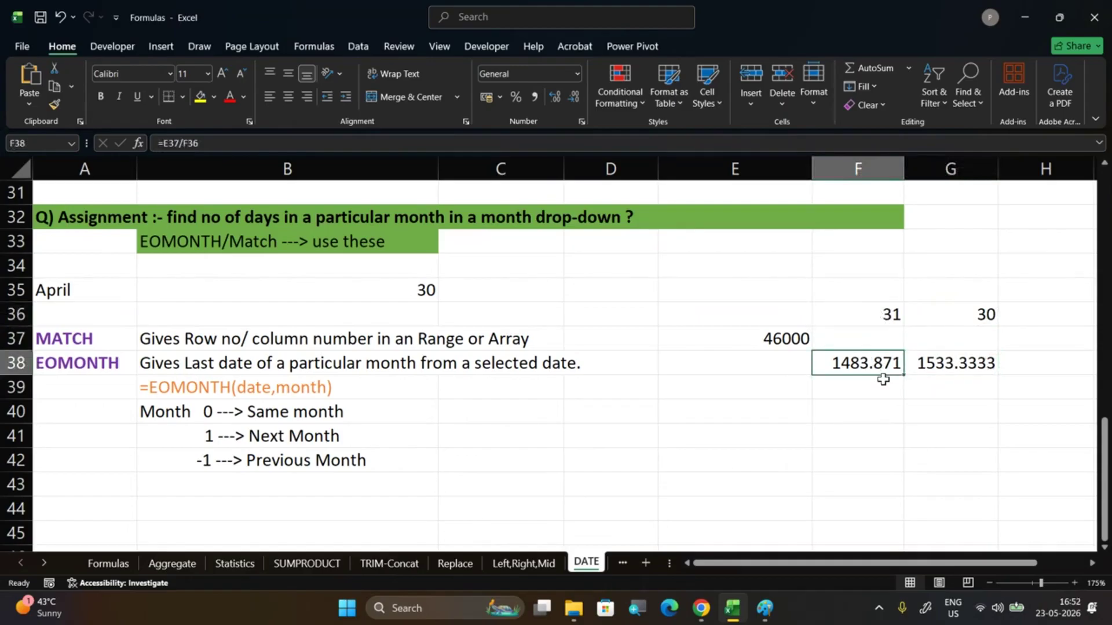
pyautogui.click(884, 409)
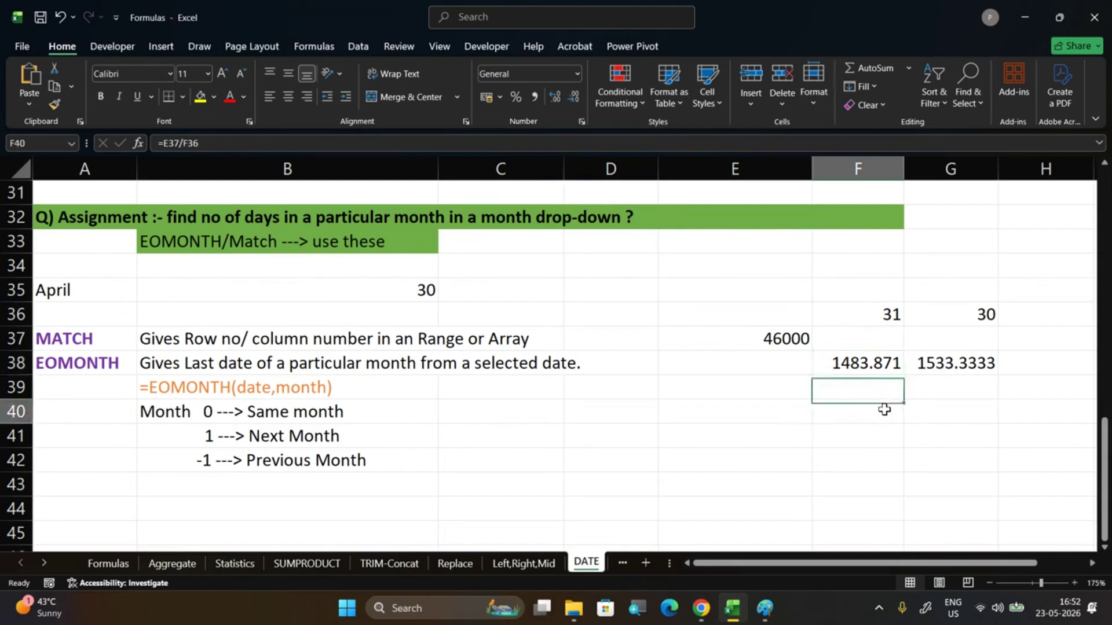
pyautogui.click(869, 317)
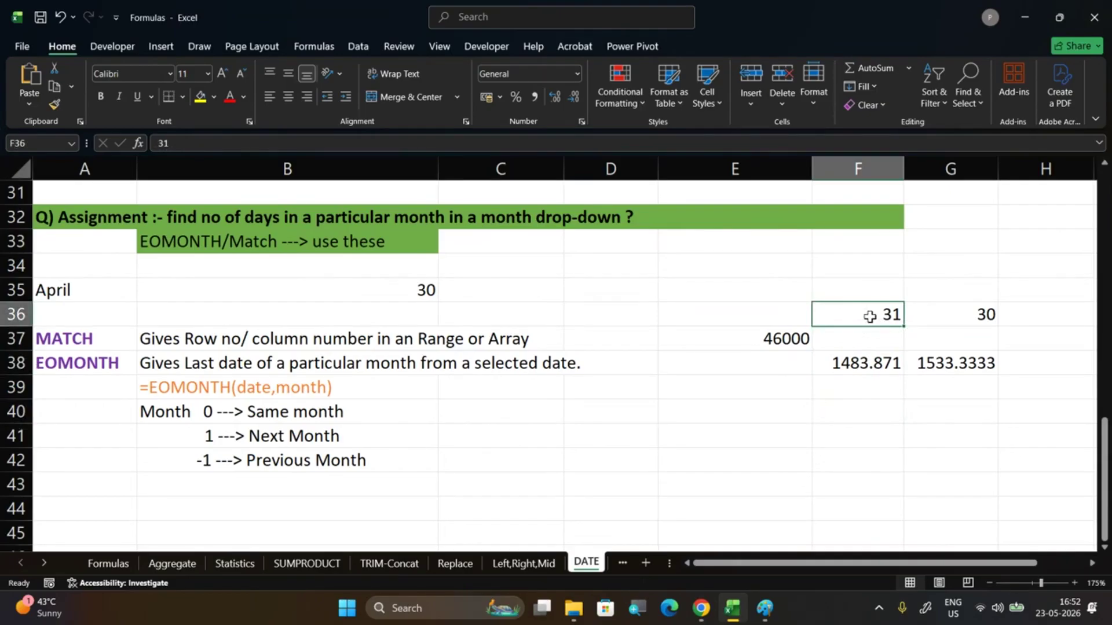
pyautogui.click(860, 363)
# Calculate the daily amount for 22 days in F40 with =E37/22
pyautogui.click(851, 418)
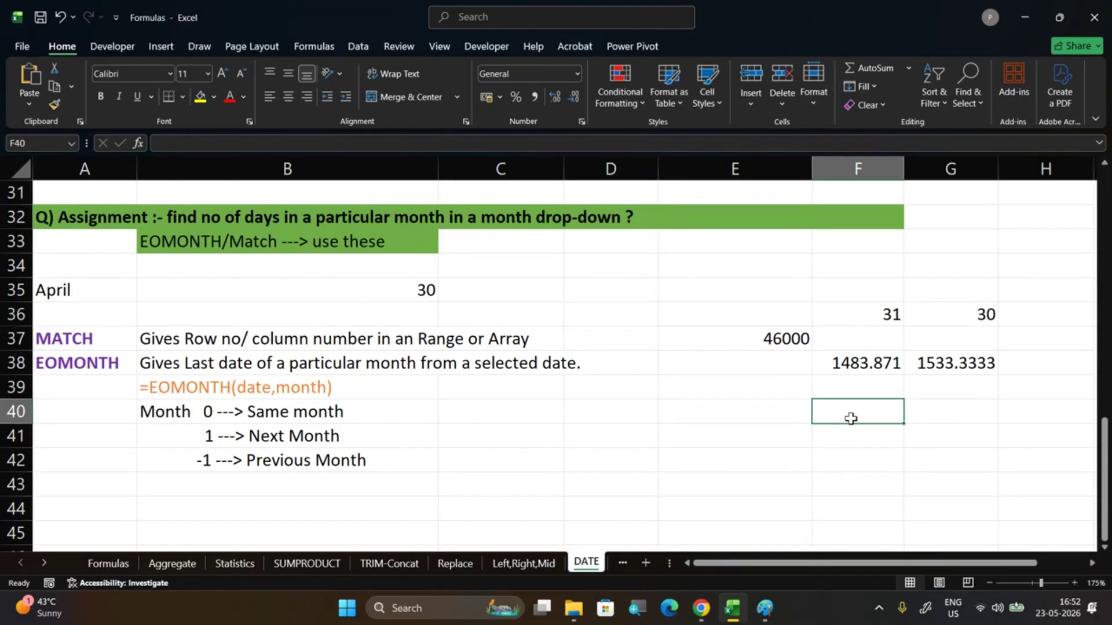
pyautogui.write('=')
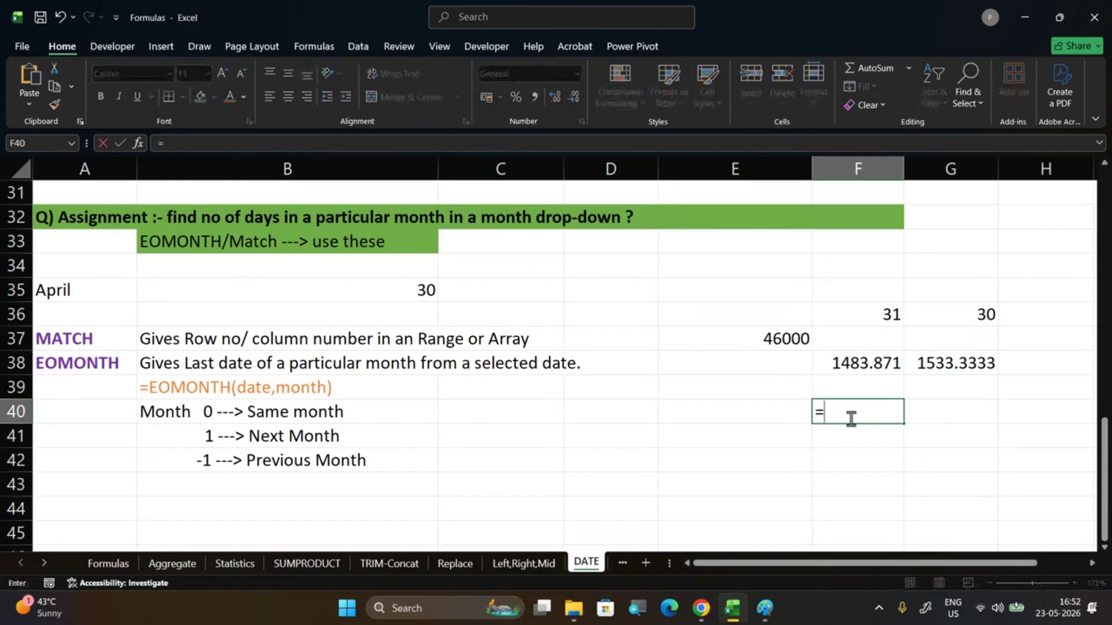
pyautogui.click(776, 337)
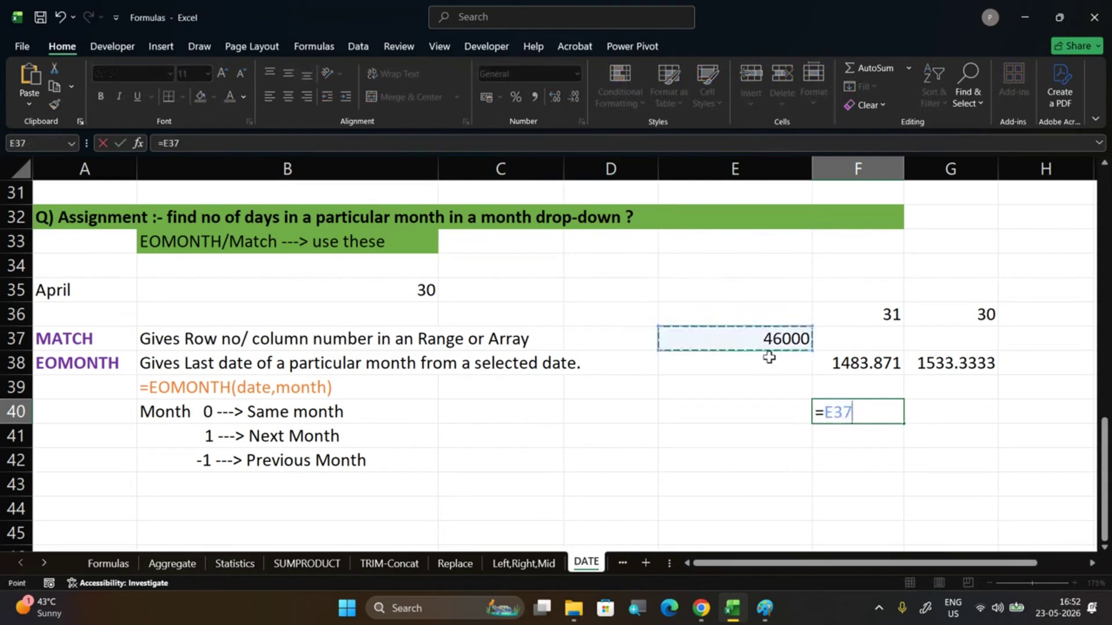
pyautogui.write('/2')
pyautogui.press('Return')
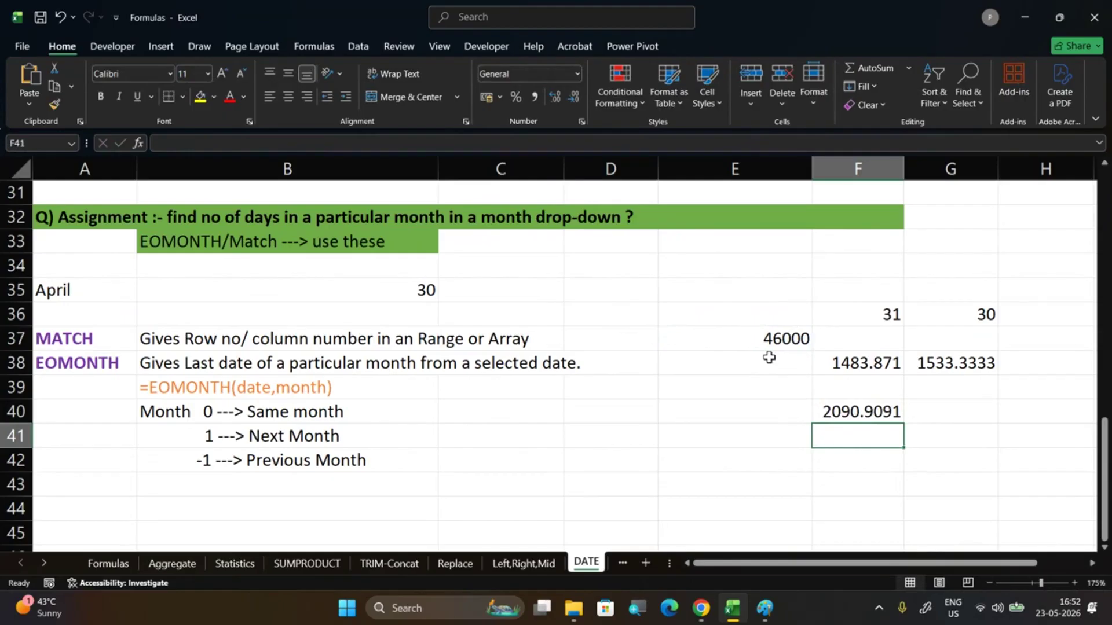
# Convert the formula in F40 to plain text so the cell displays =E37/22
pyautogui.click(876, 411)
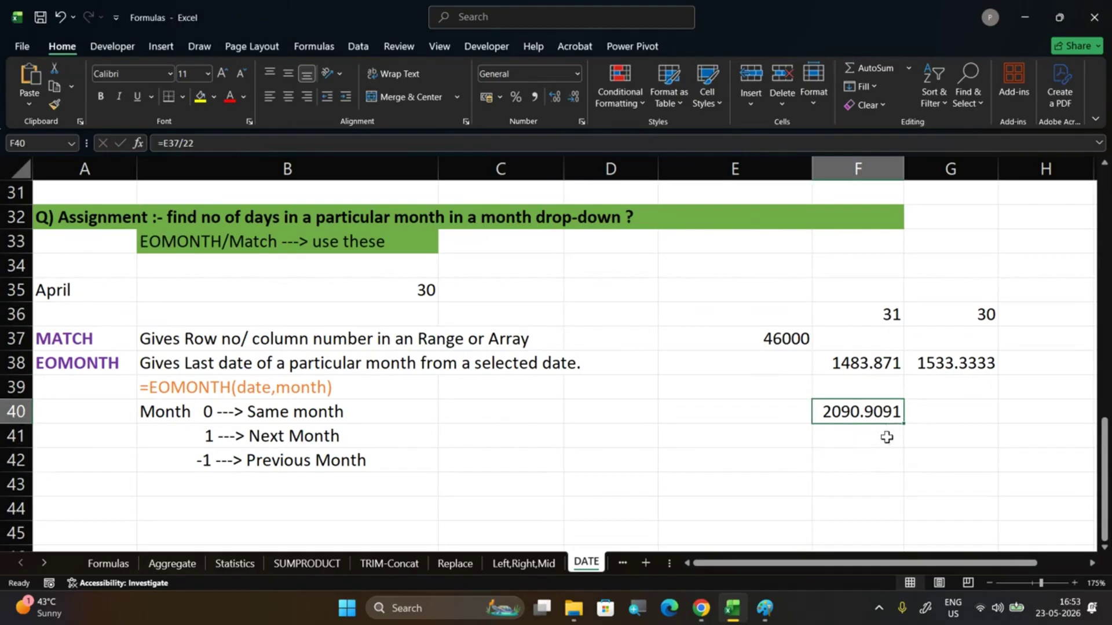
pyautogui.doubleClick(866, 418)
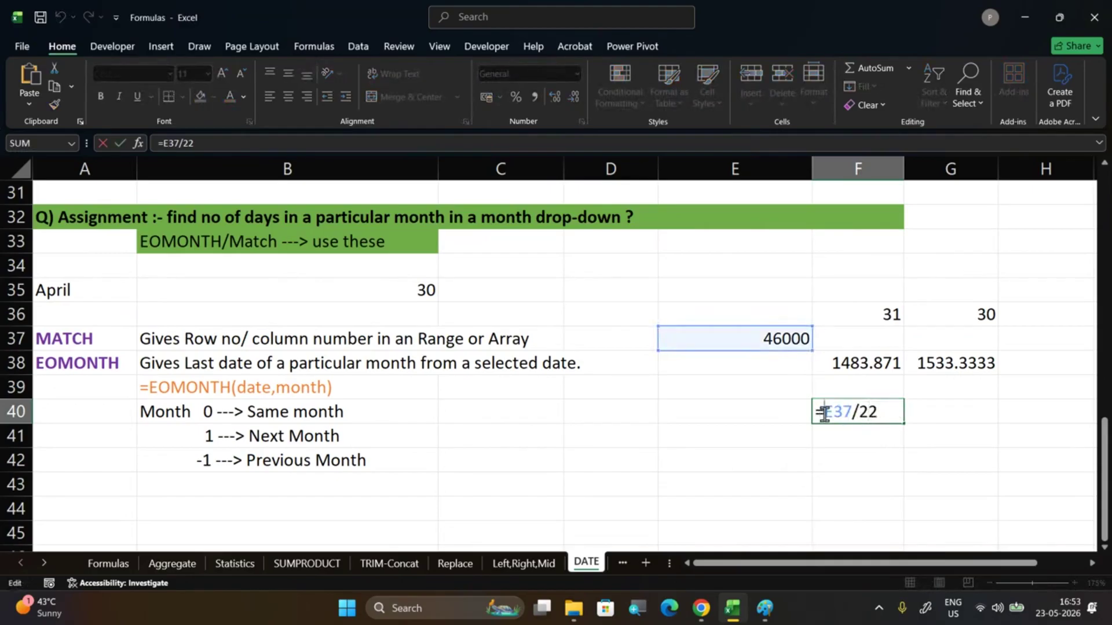
pyautogui.moveTo(824, 414); pyautogui.dragTo(880, 414)
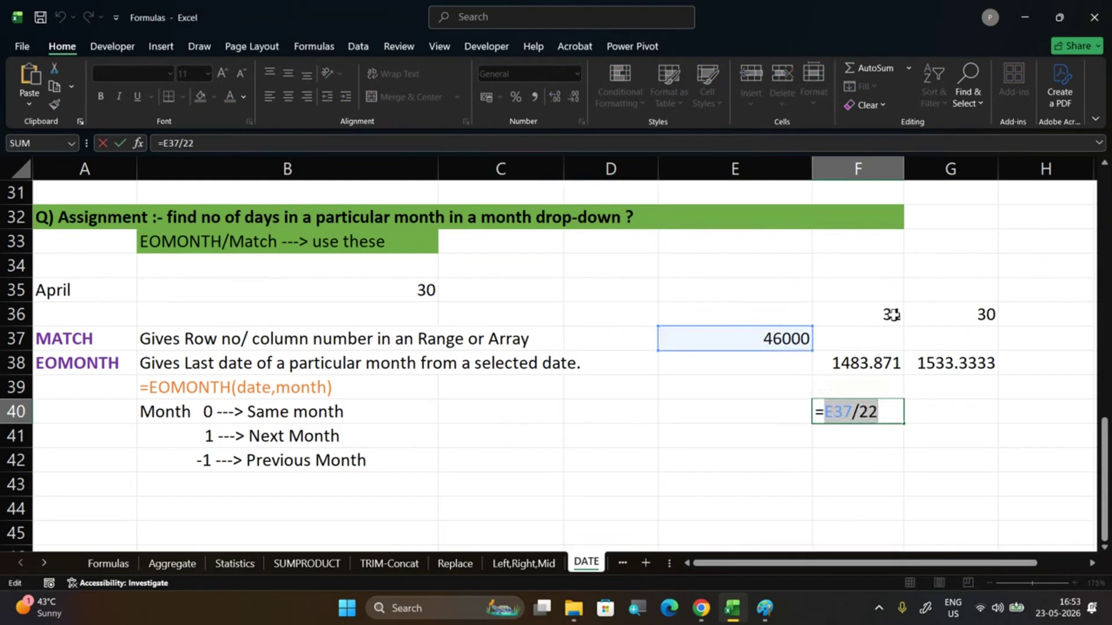
pyautogui.click(819, 410)
pyautogui.press('Return')
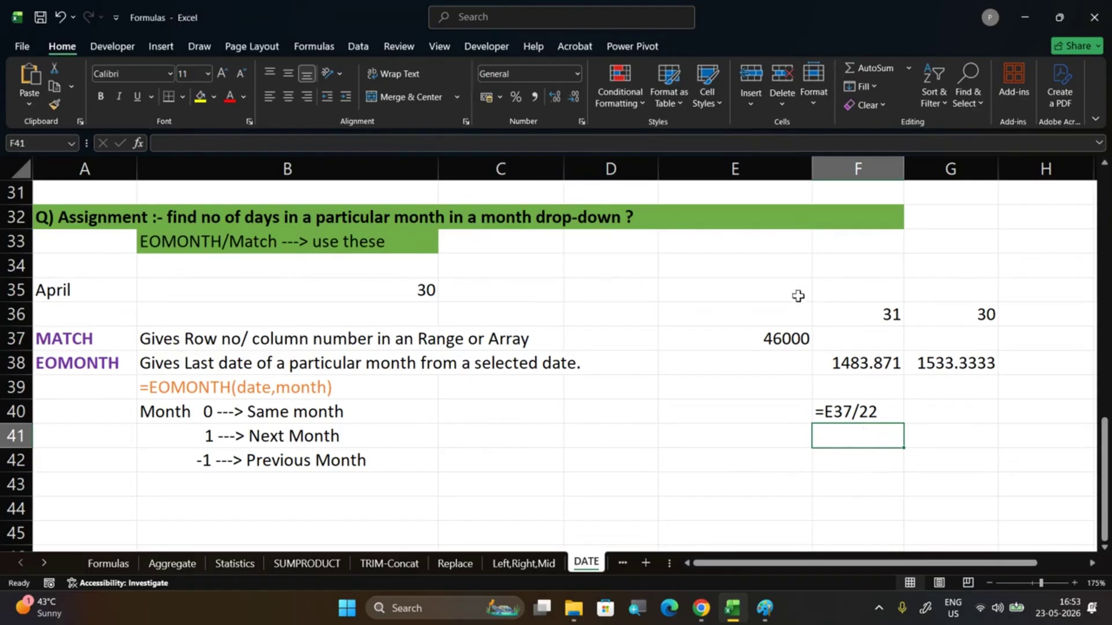
# Clear the per-day amount example from E35:G42, and review the April day count in row 35
pyautogui.moveTo(797, 295); pyautogui.dragTo(1007, 479)
pyautogui.press('Delete')
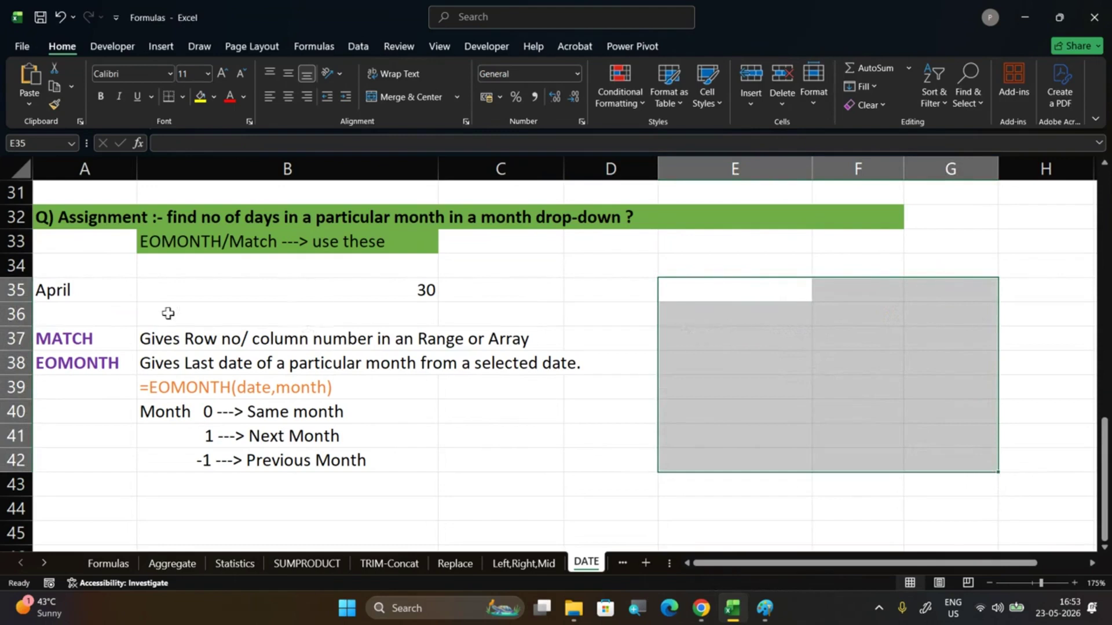
pyautogui.click(76, 287)
pyautogui.moveTo(77, 286); pyautogui.dragTo(298, 286)
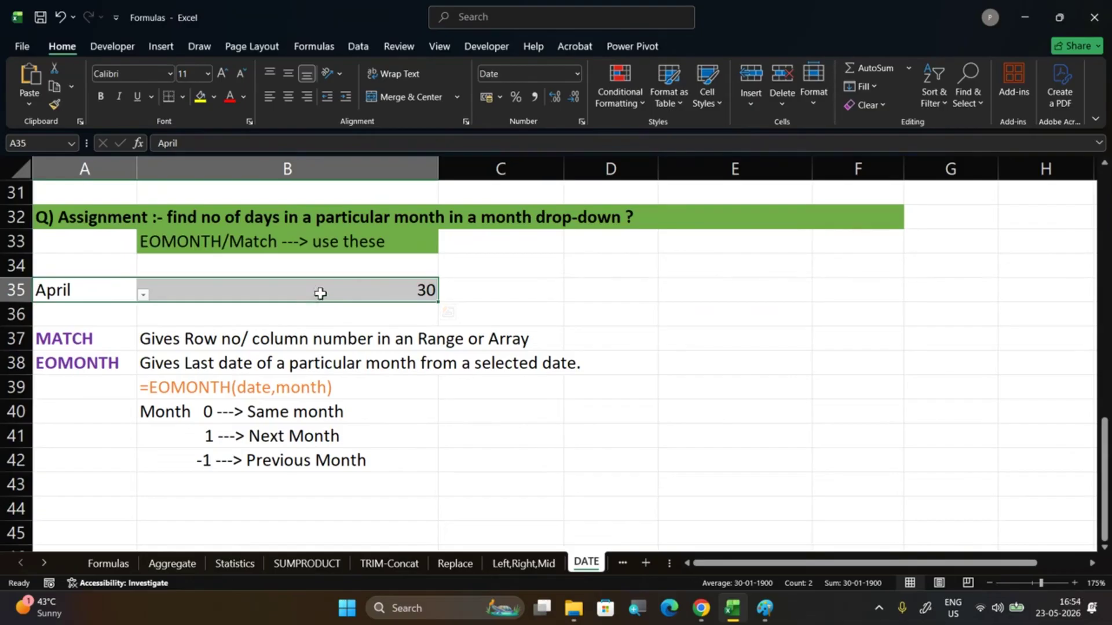
pyautogui.click(523, 311)
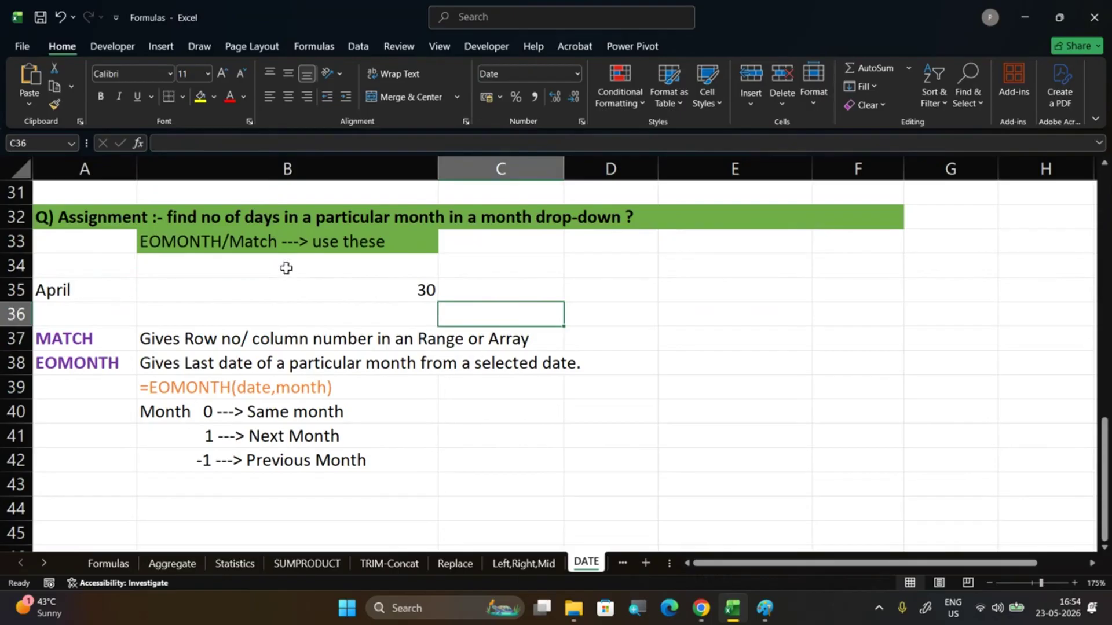
pyautogui.click(590, 436)
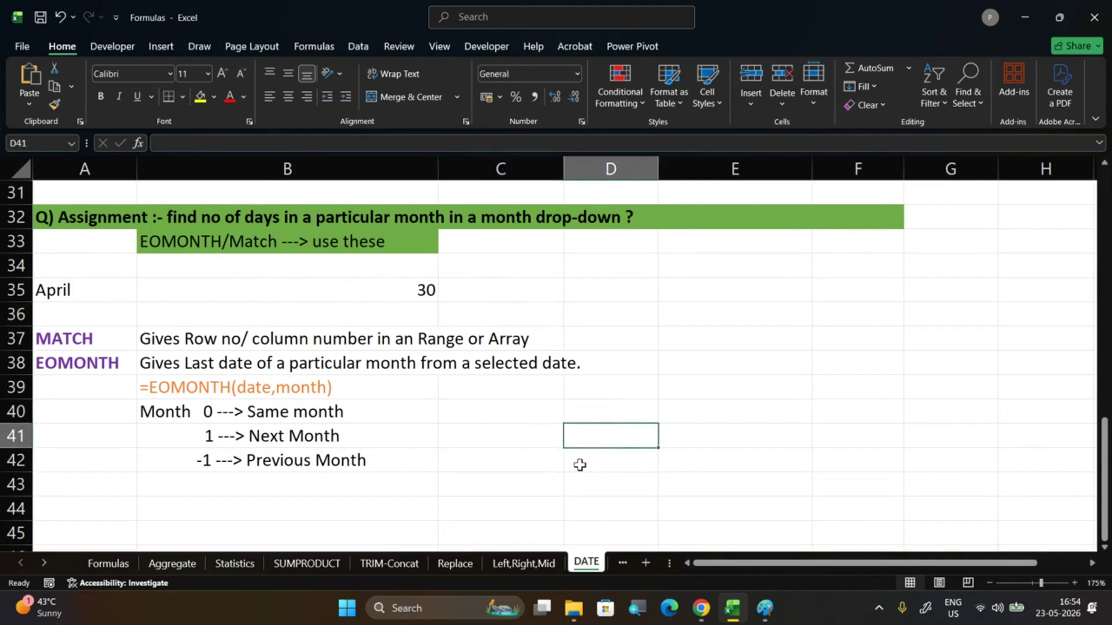
pyautogui.write('=net')
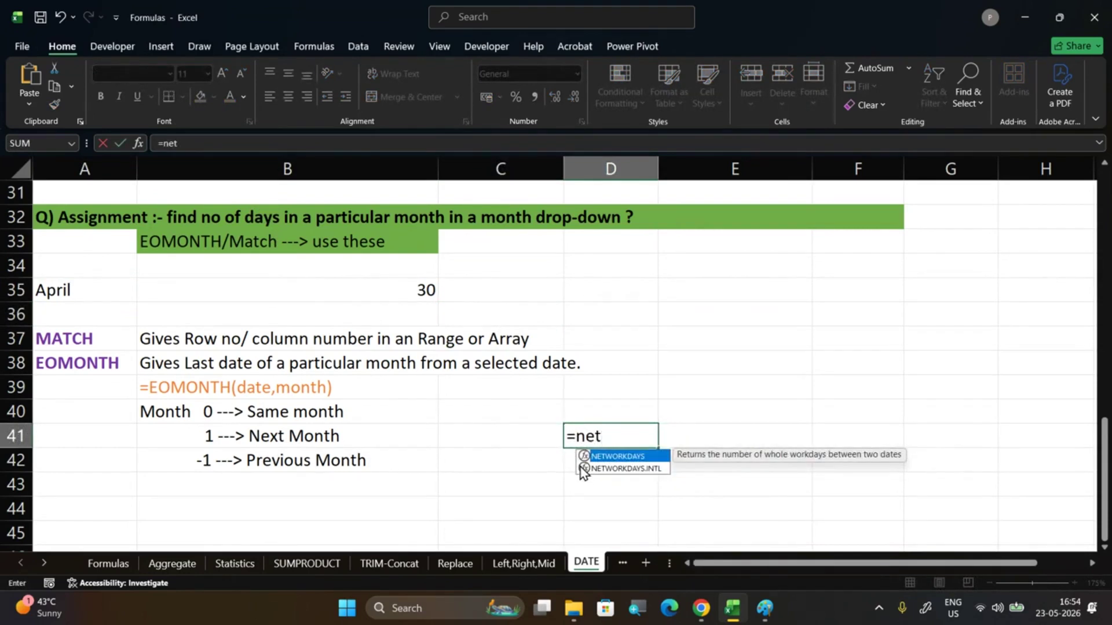
pyautogui.press('BackSpace')
pyautogui.press('BackSpace')
pyautogui.press('BackSpace')
pyautogui.press('BackSpace')
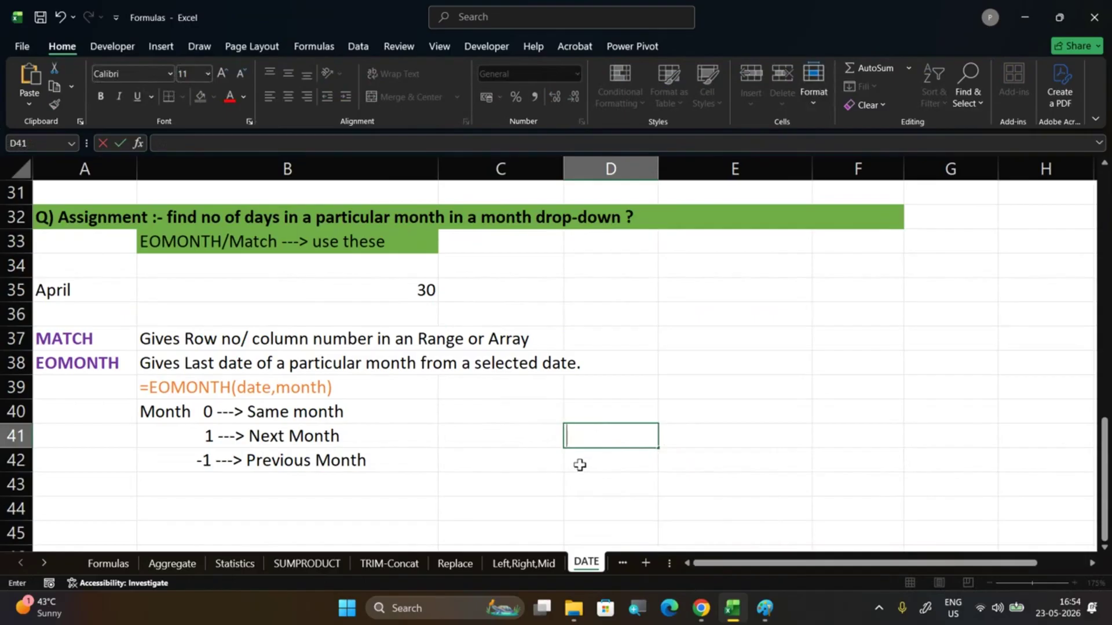
# Enter the new question "Q) find total working days in august 2026" in A45
pyautogui.scroll(-2, 551, 443)
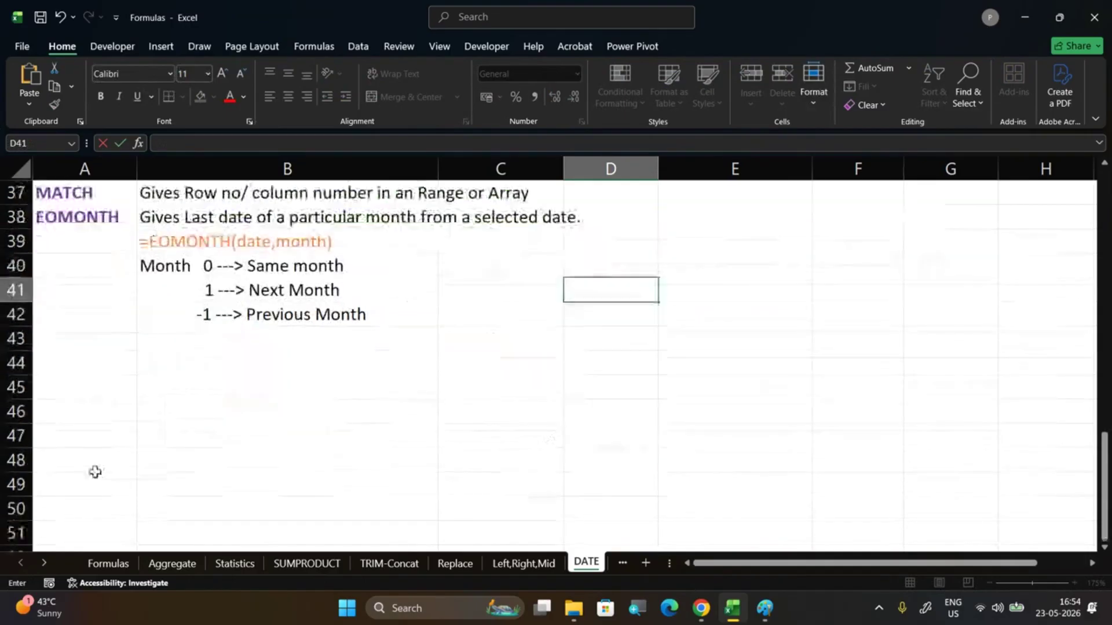
pyautogui.click(73, 387)
pyautogui.write('Q')
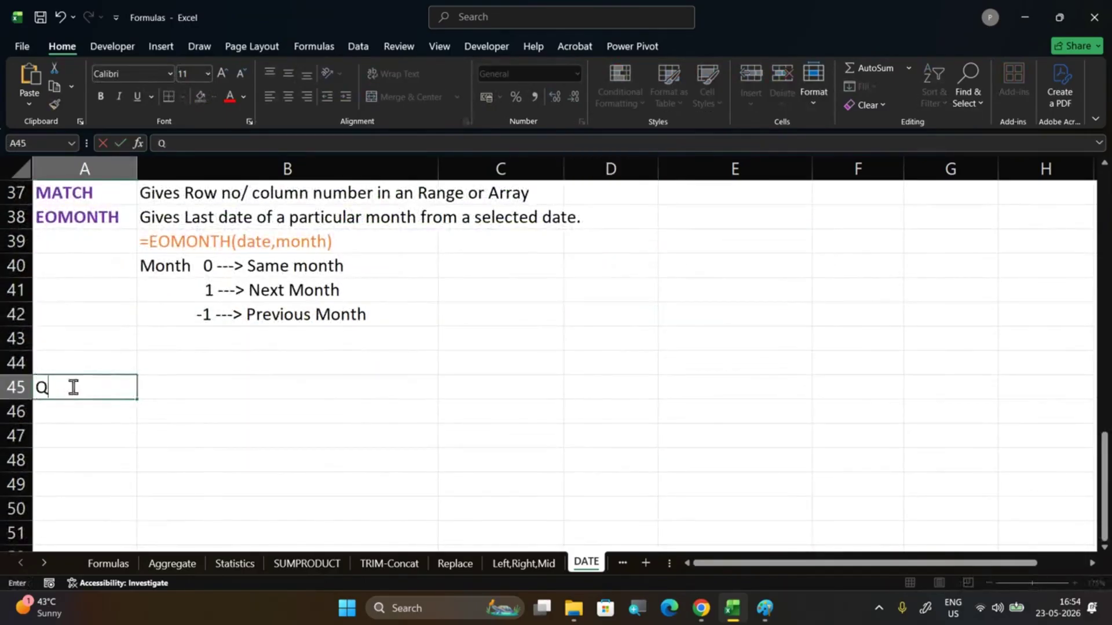
pyautogui.write(') find total work')
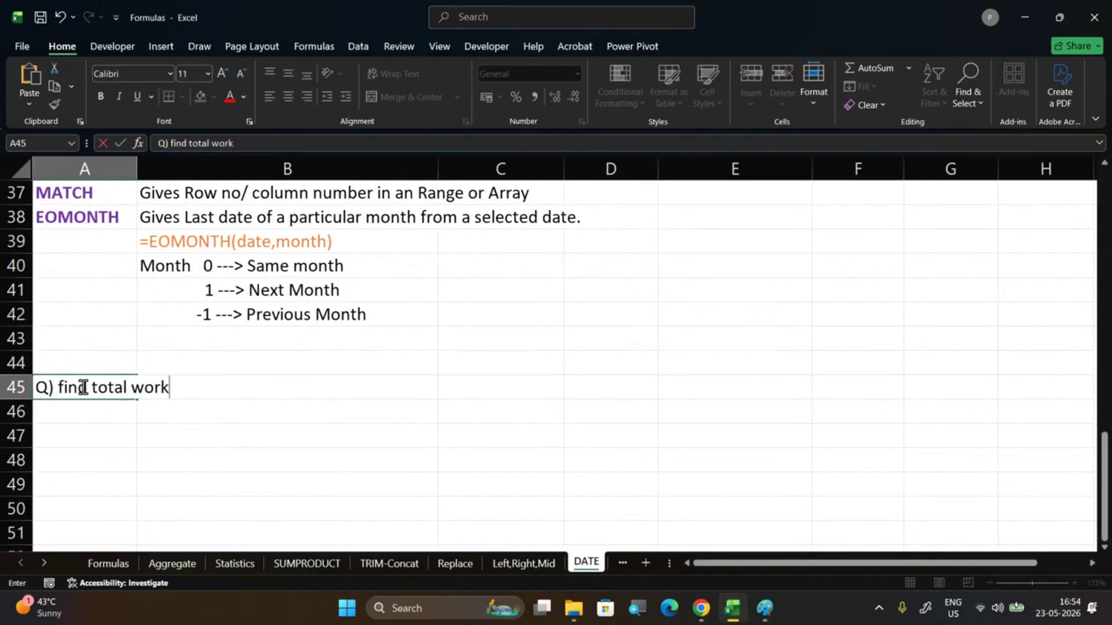
pyautogui.write('ing days ')
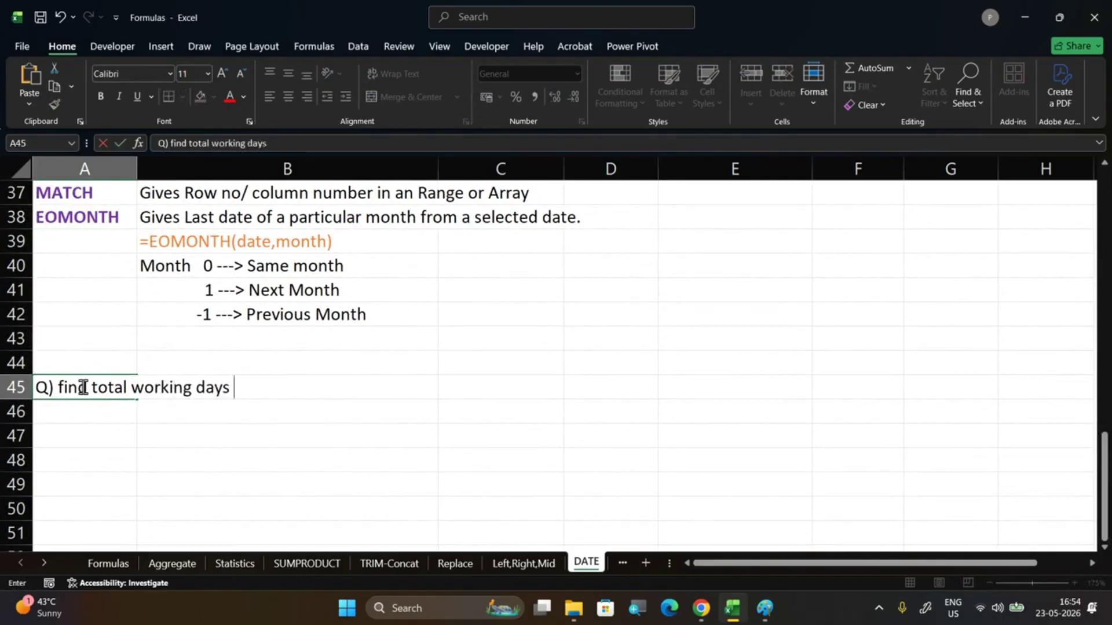
pyautogui.write('in august 2026')
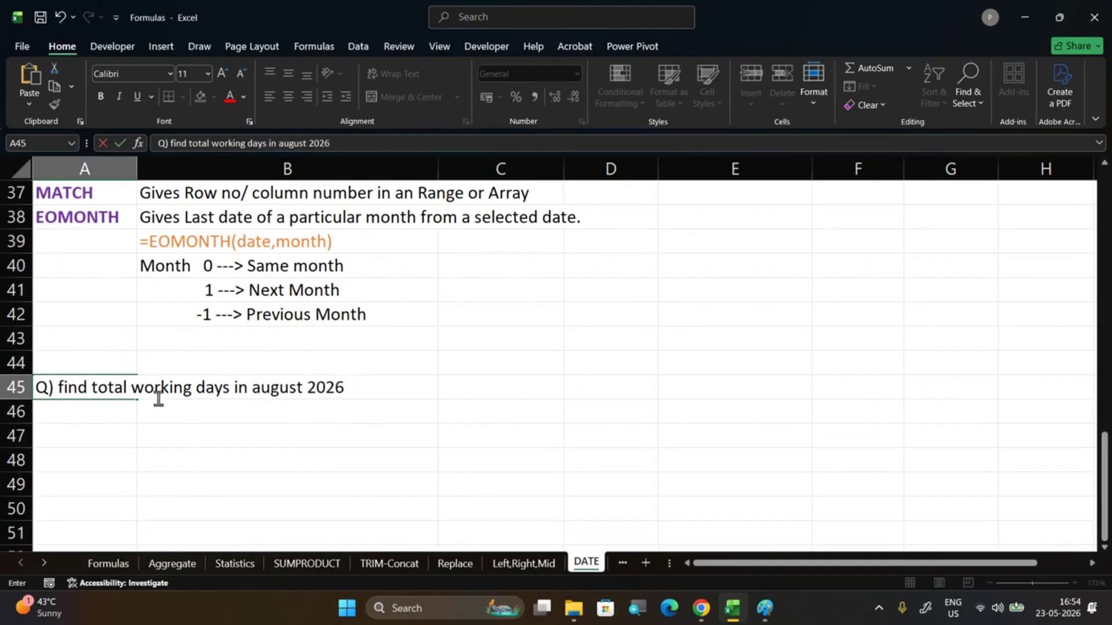
# Add the first condition "1) sat & sun --weekend-holiday" in B46
pyautogui.click(197, 416)
pyautogui.write('1')
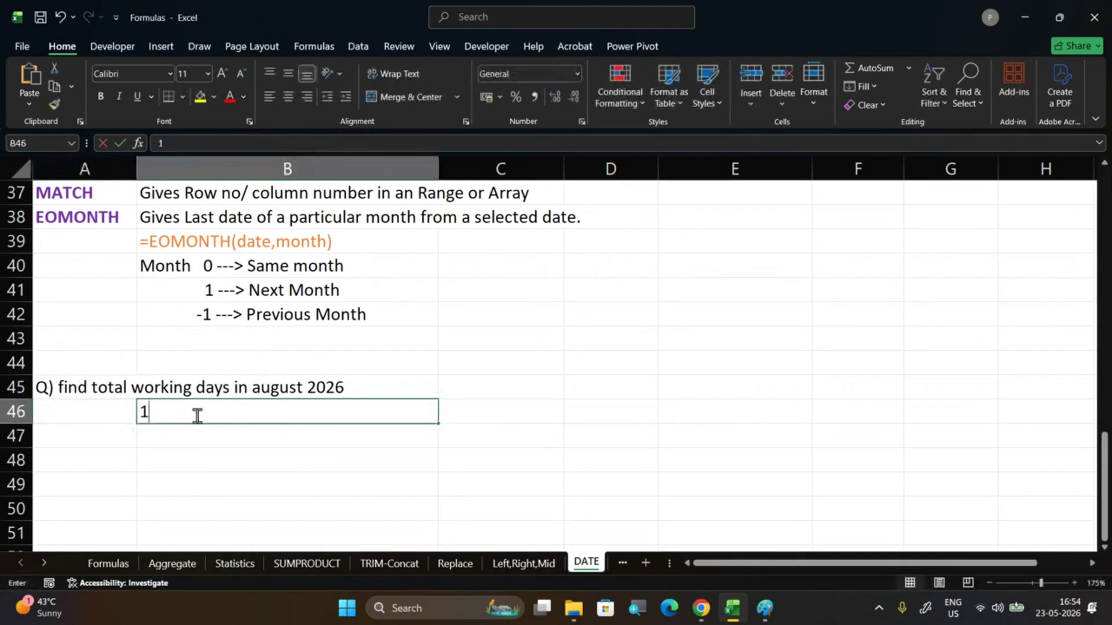
pyautogui.write(') sa')
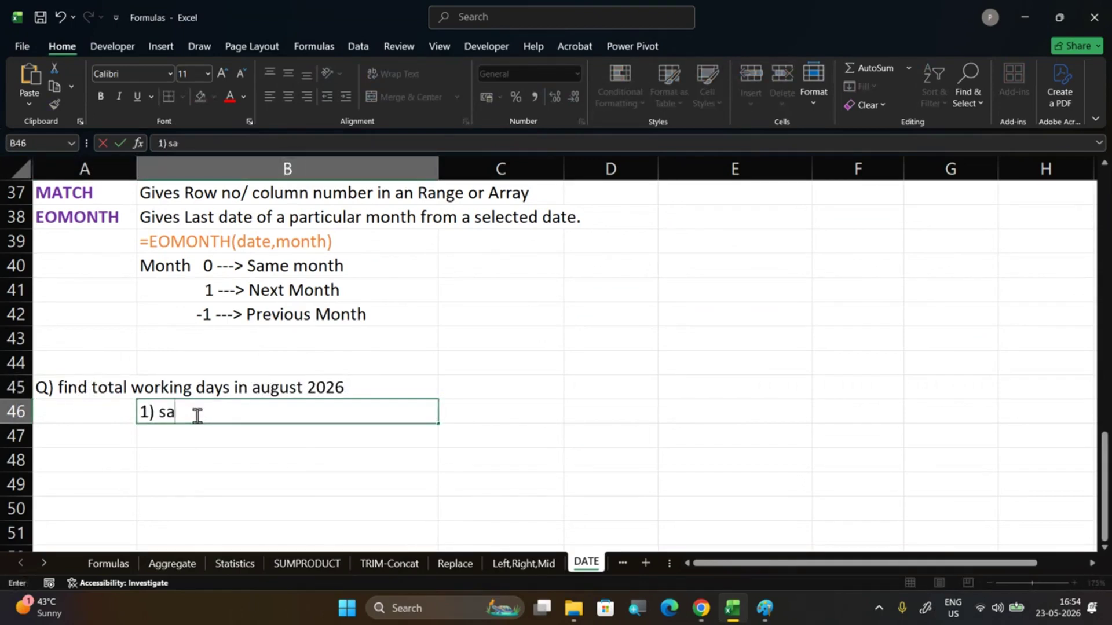
pyautogui.write('t & sun --weekend')
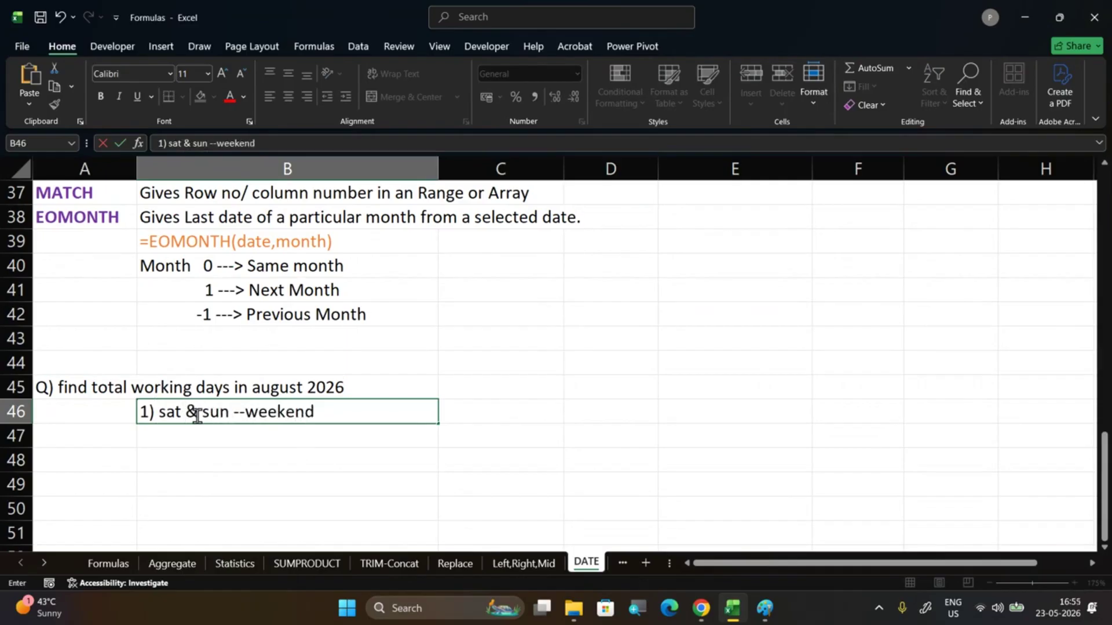
pyautogui.write('-holiday')
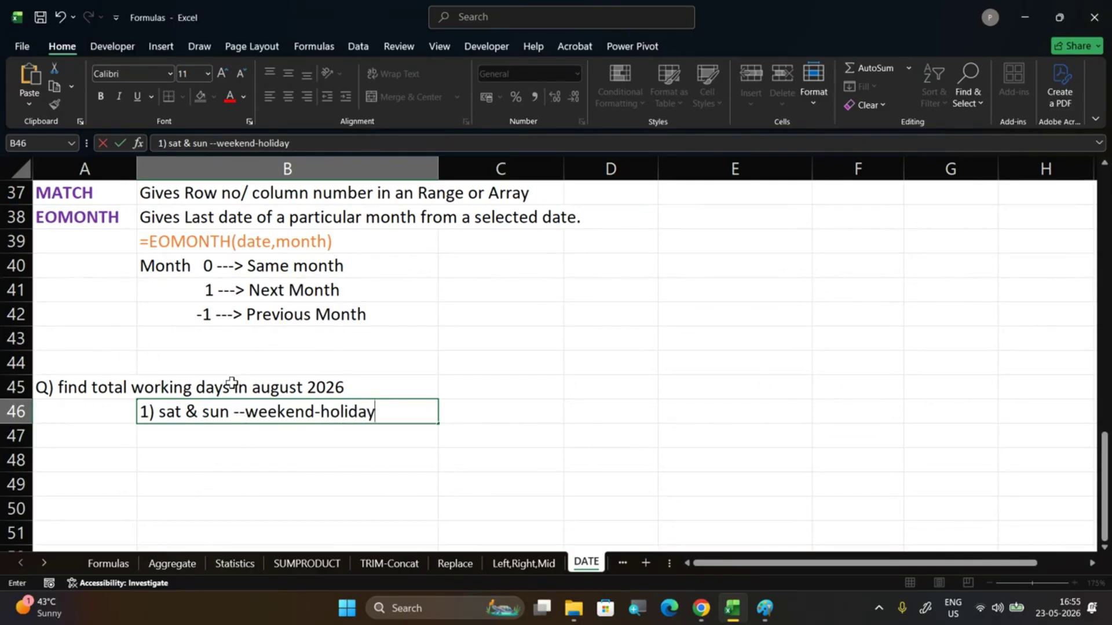
# Add the second condition "2)independence day + rakshabhandhan" in B47
pyautogui.click(201, 439)
pyautogui.write('2)')
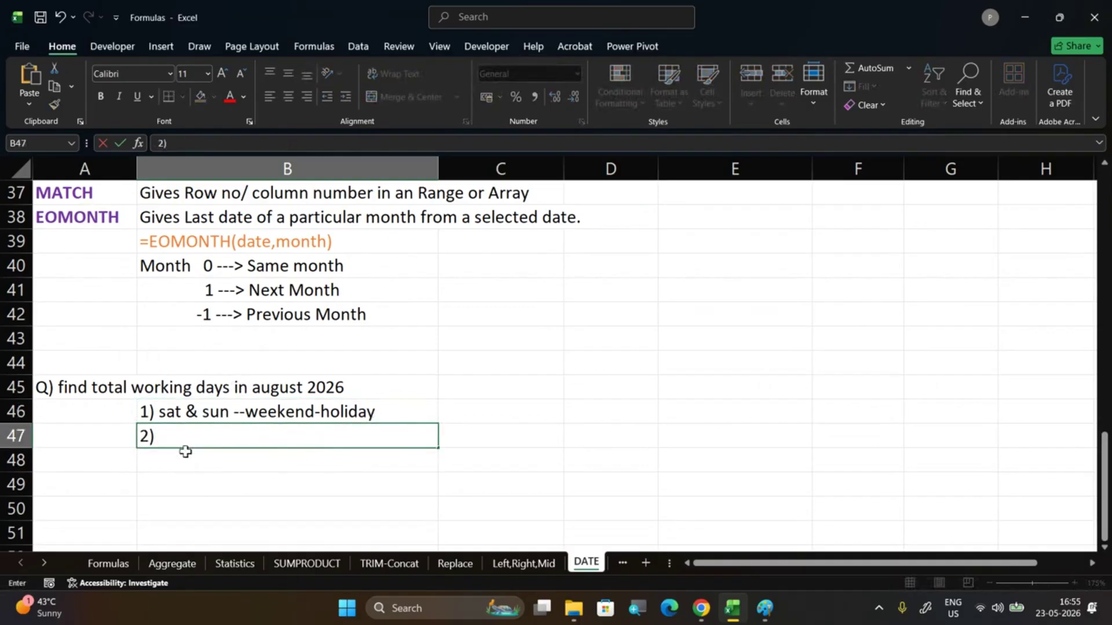
pyautogui.write('independence ')
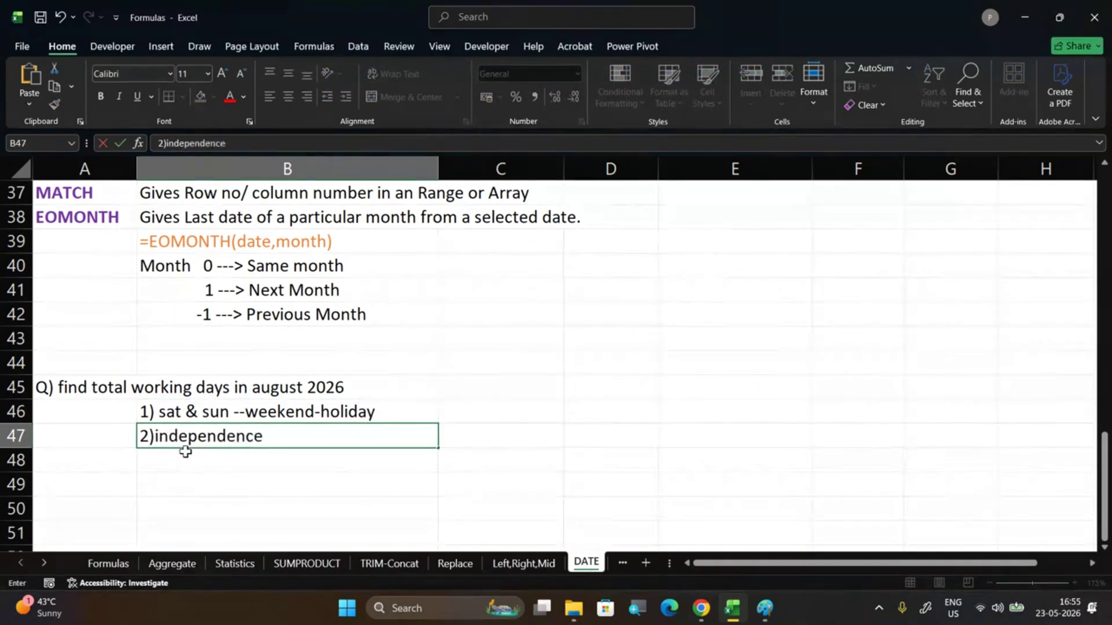
pyautogui.write('day + raksh')
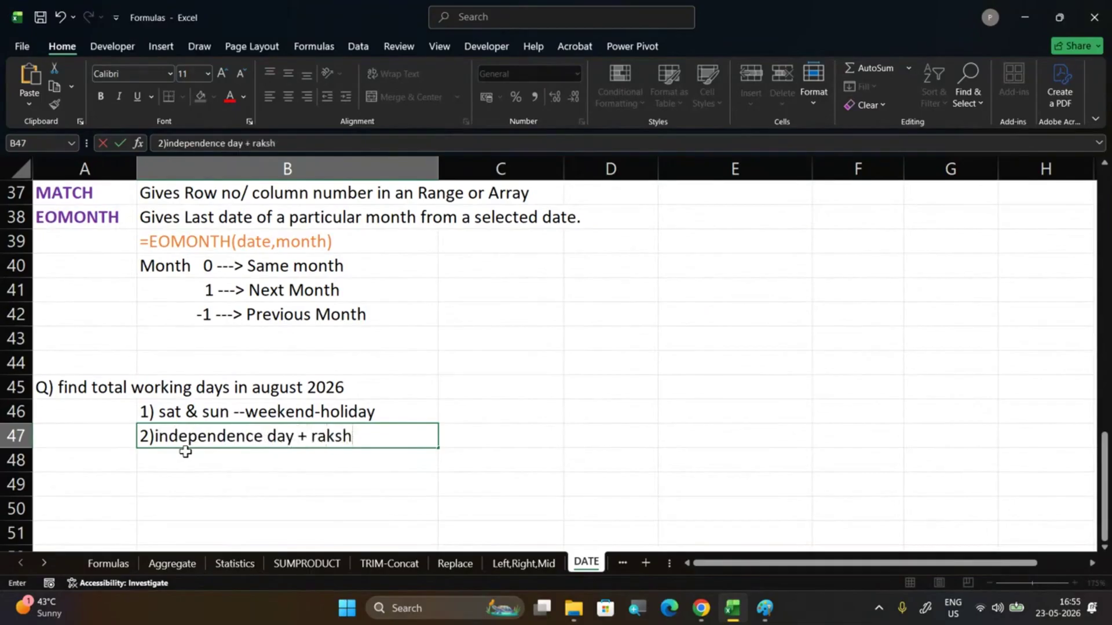
pyautogui.write('abhandhan')
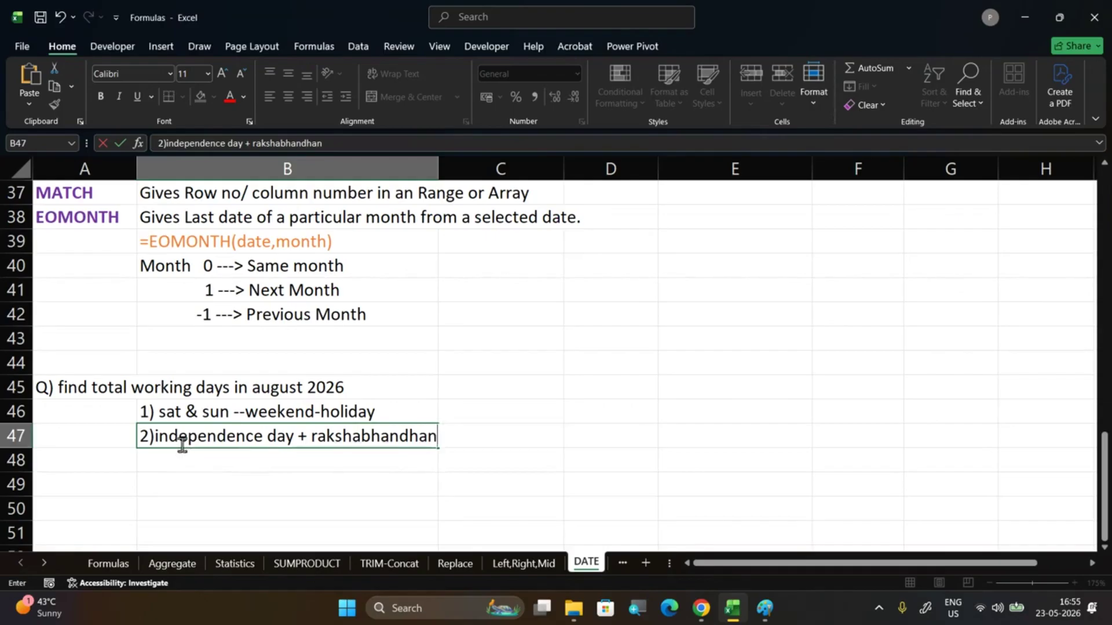
pyautogui.click(168, 435)
# Start a NETWORKDAYS formula in B49 to examine its start date, end date and holidays arguments, and discard the unfinished entry
pyautogui.click(257, 496)
pyautogui.write('=')
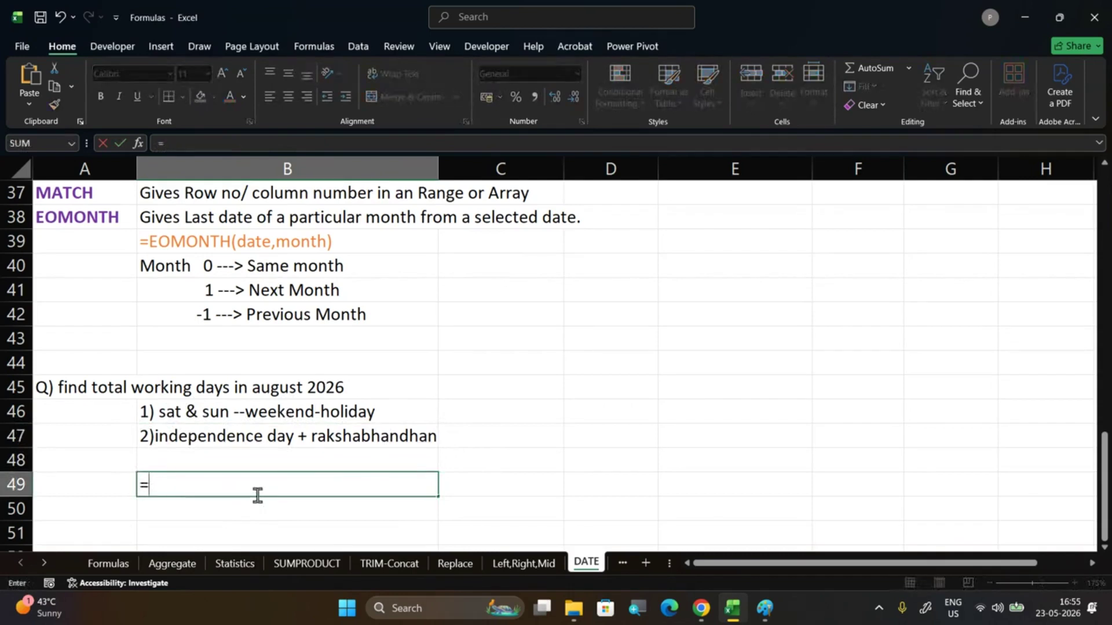
pyautogui.write('net')
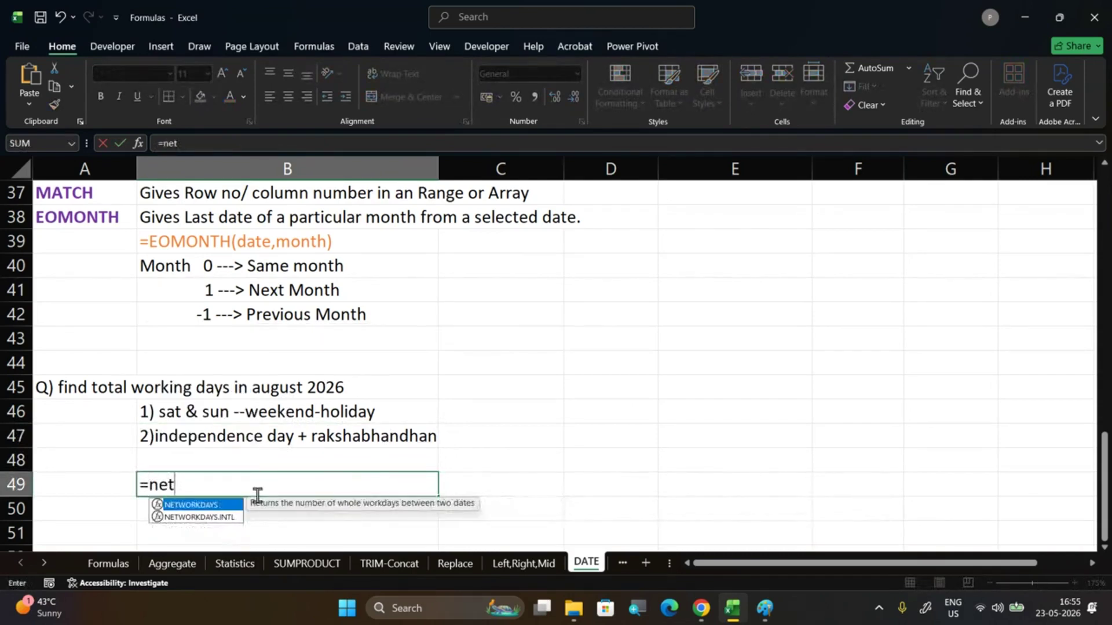
pyautogui.press('Tab')
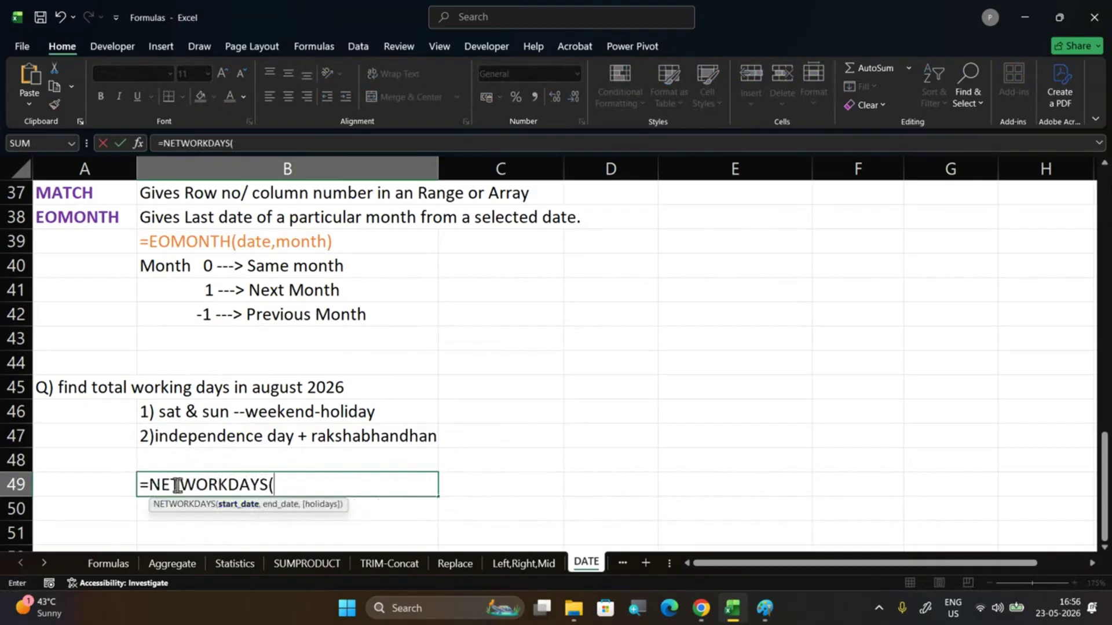
pyautogui.click(302, 490)
pyautogui.write('date')
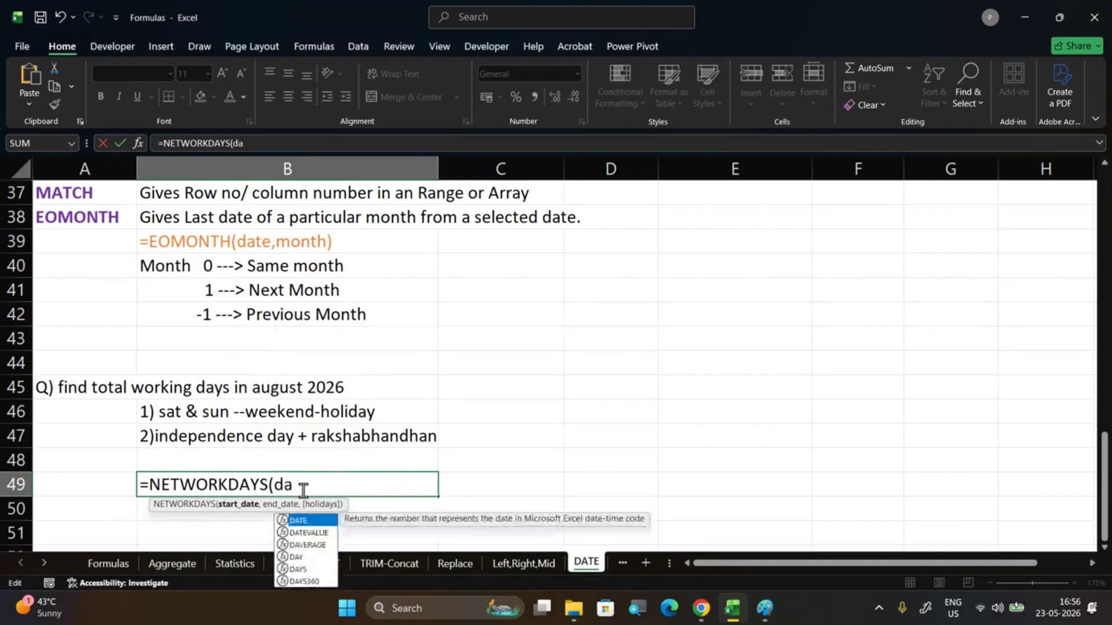
pyautogui.press('BackSpace')
pyautogui.press('BackSpace')
pyautogui.press('BackSpace')
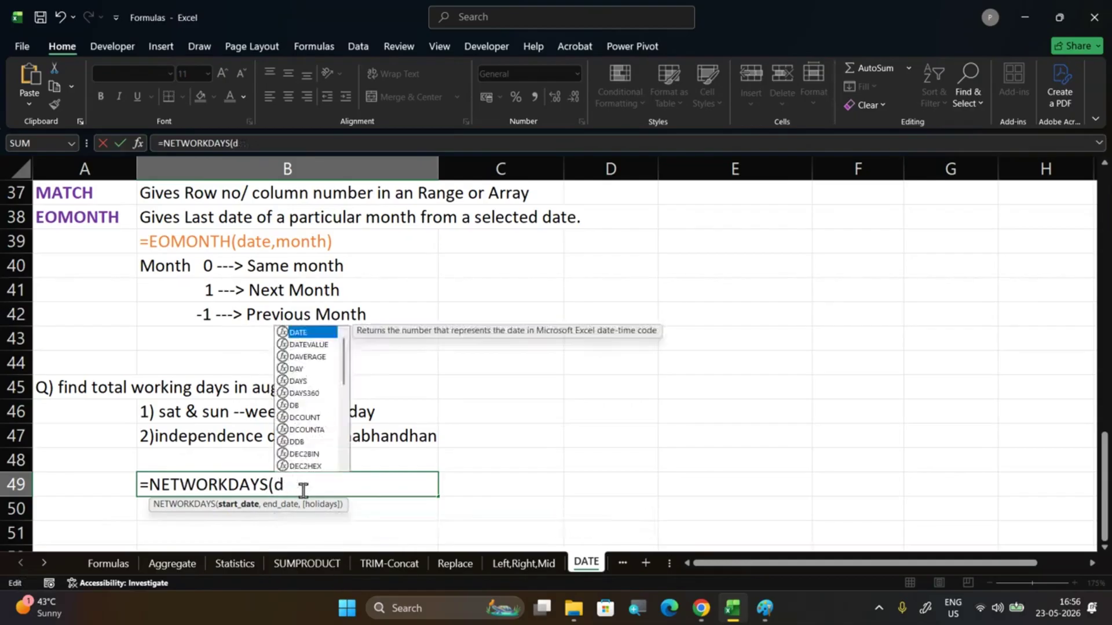
pyautogui.press('BackSpace')
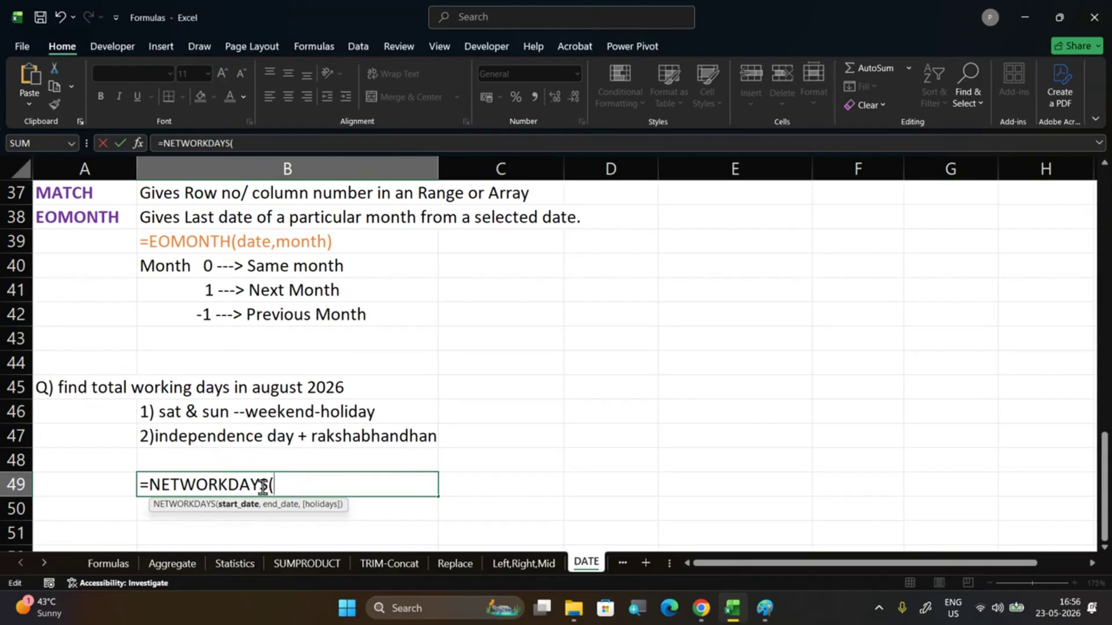
pyautogui.moveTo(272, 485); pyautogui.dragTo(137, 488)
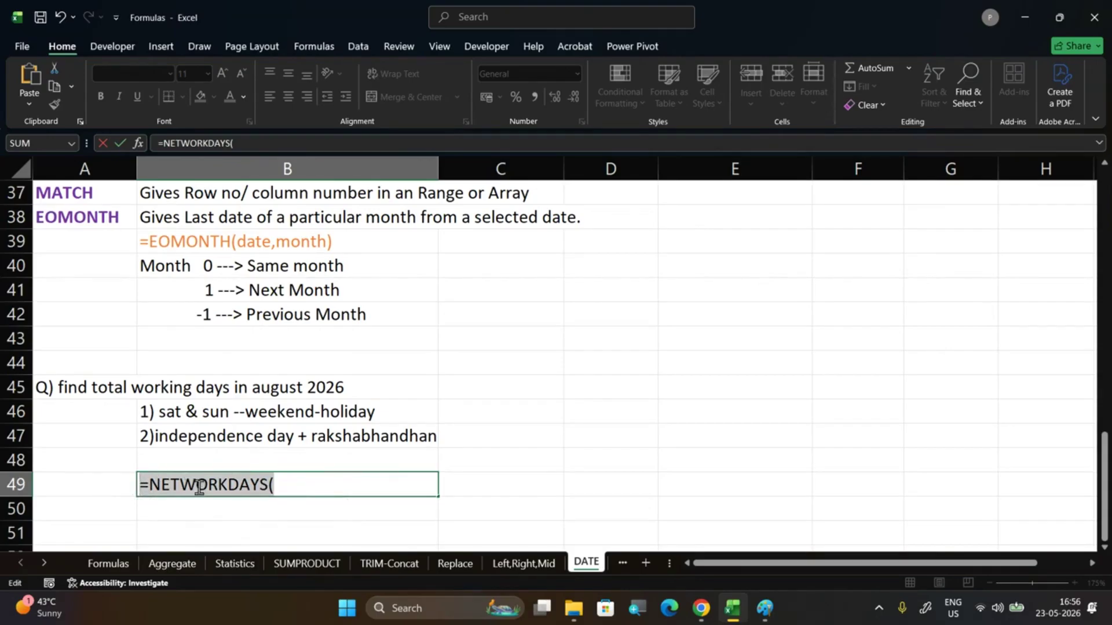
pyautogui.click(298, 490)
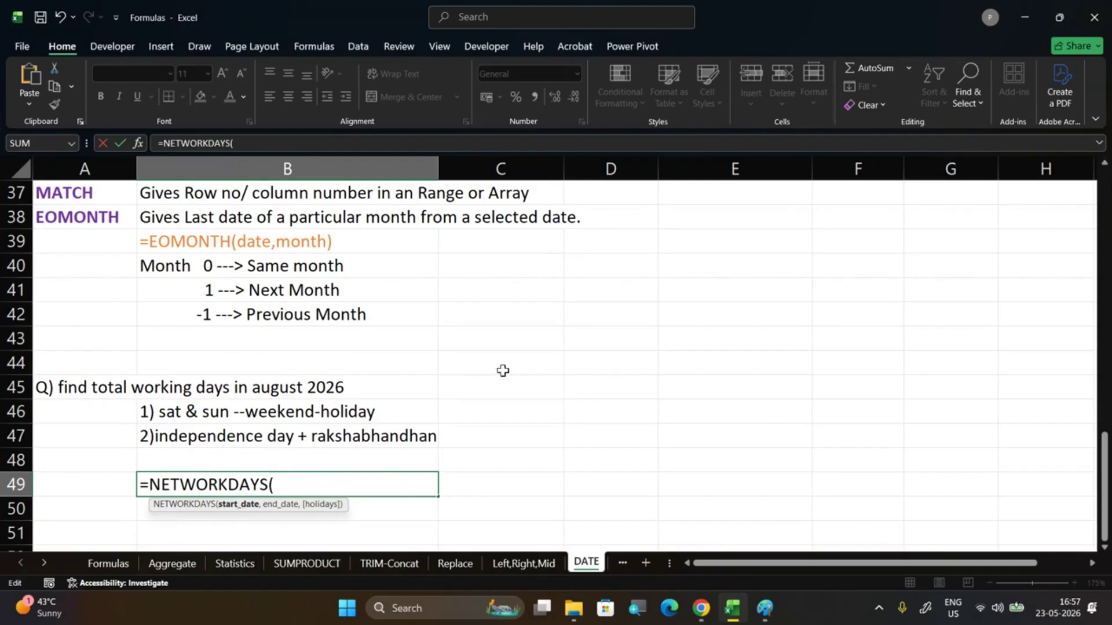
pyautogui.scroll(2, 499, 371)
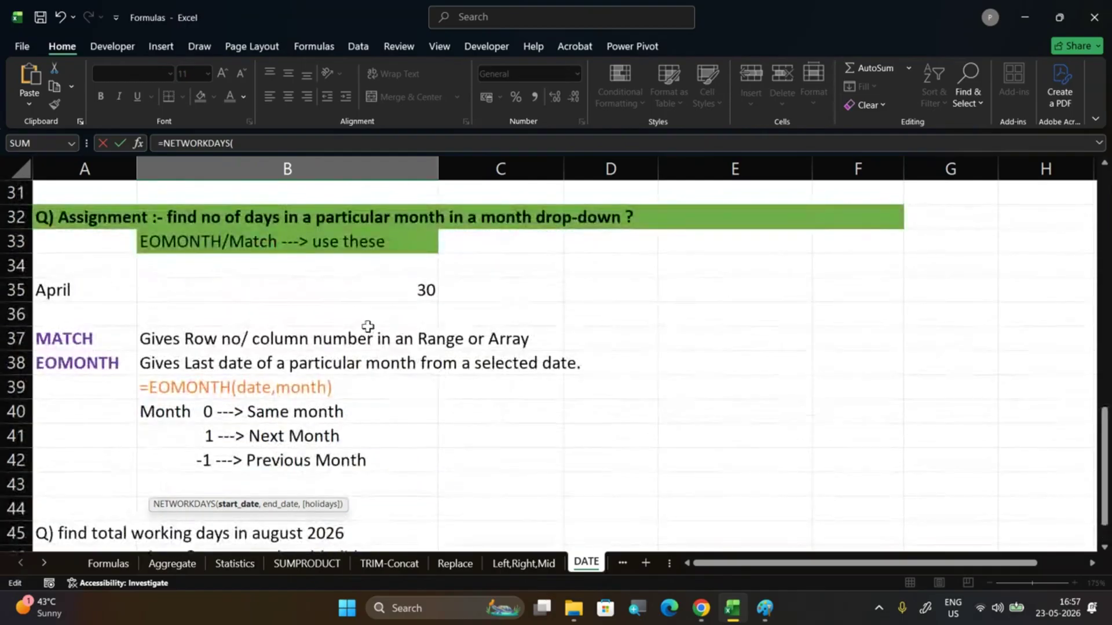
pyautogui.scroll(-2, 365, 348)
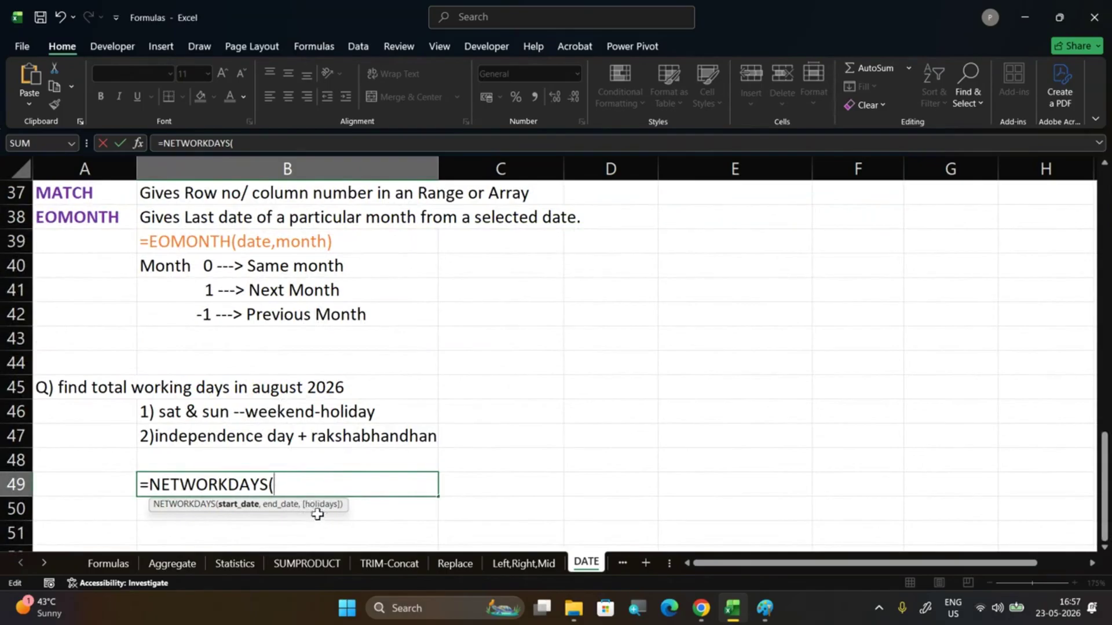
pyautogui.click(140, 480)
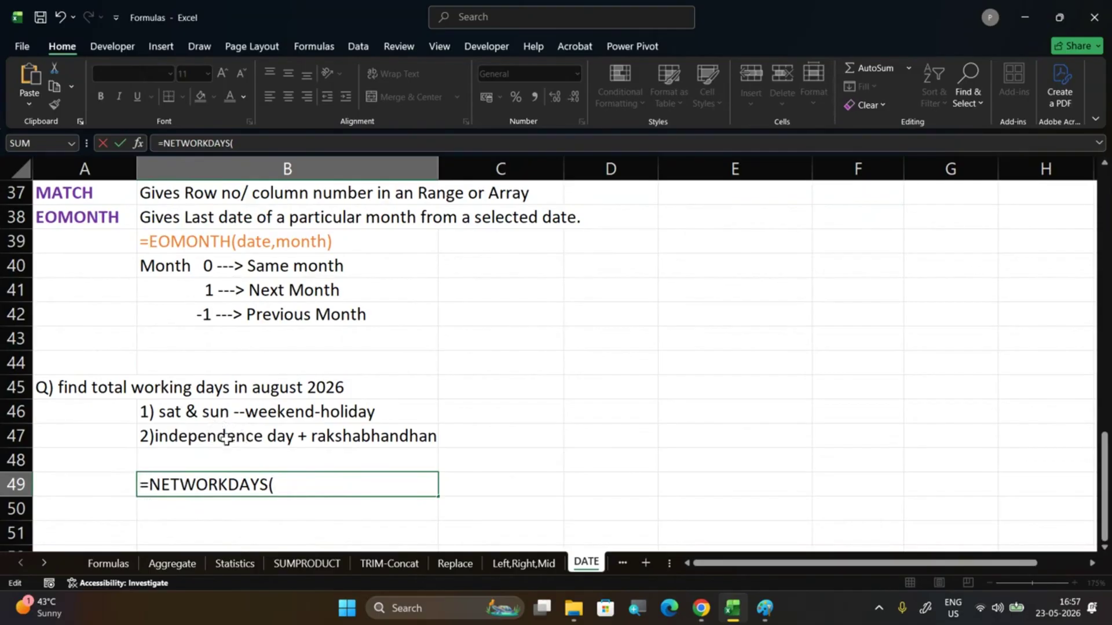
pyautogui.click(281, 487)
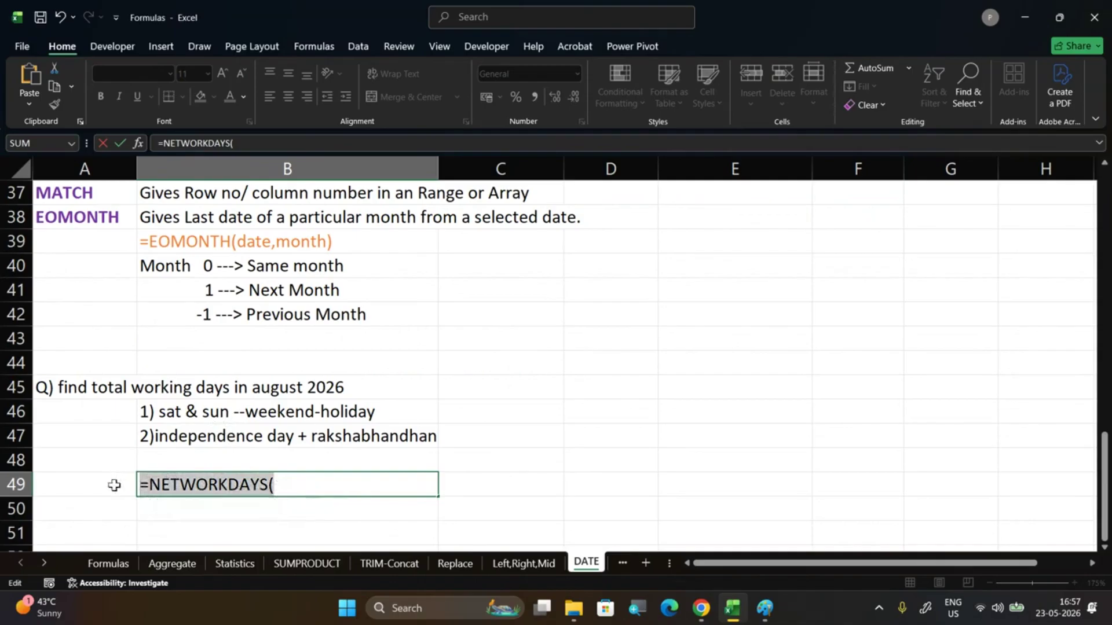
pyautogui.press('Escape')
pyautogui.click(210, 511)
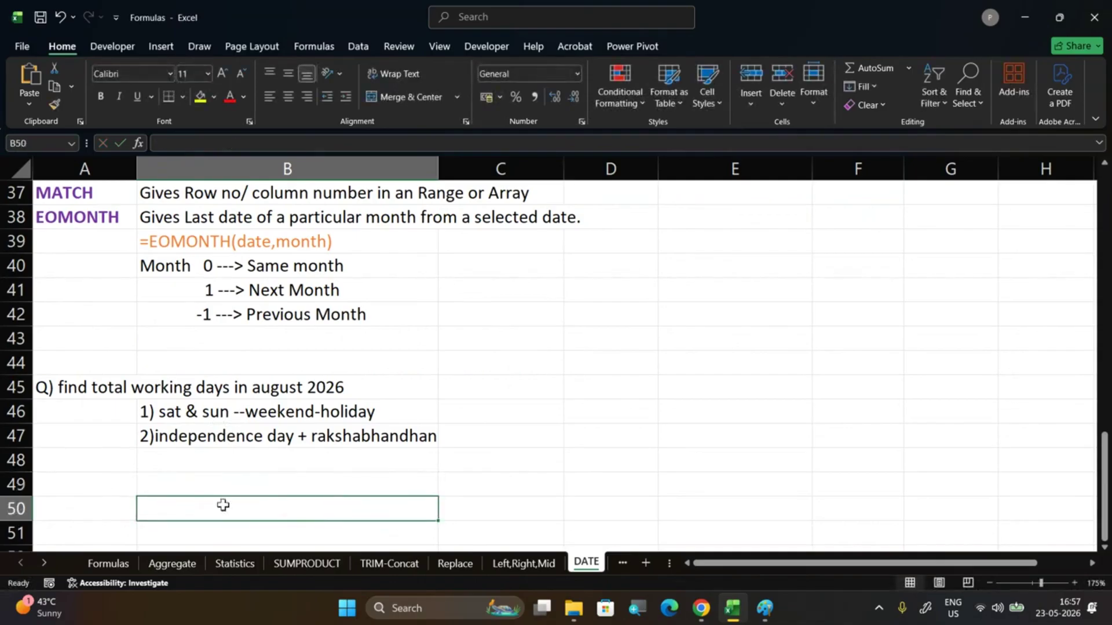
# Close the workbook, switch to the BigBlueButton session and choose to end the meeting for all
pyautogui.click(1095, 17)
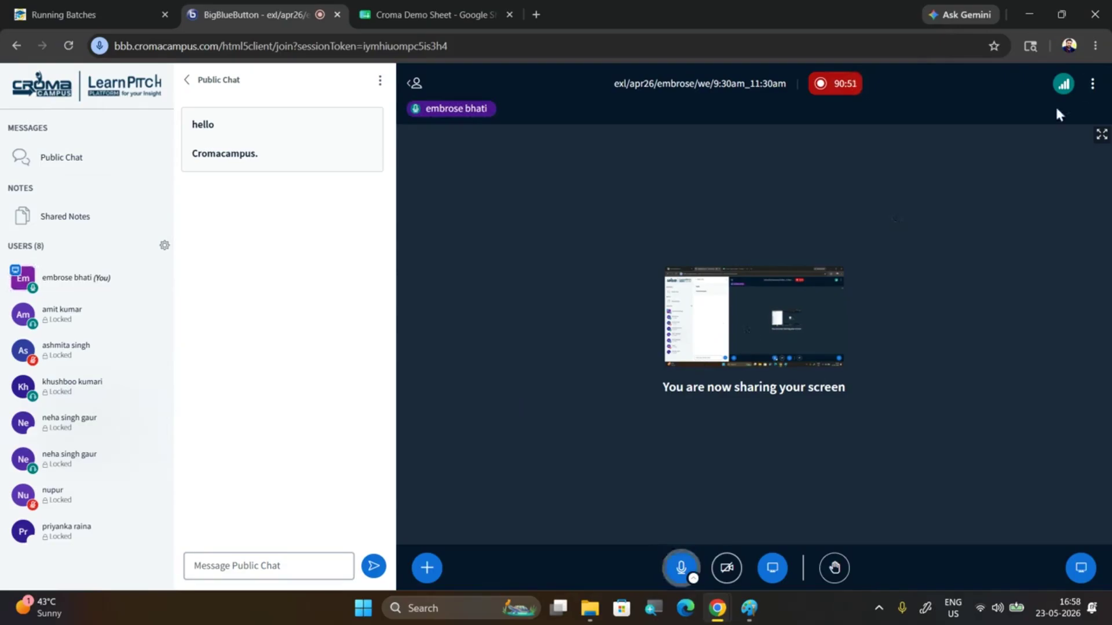
pyautogui.click(1092, 83)
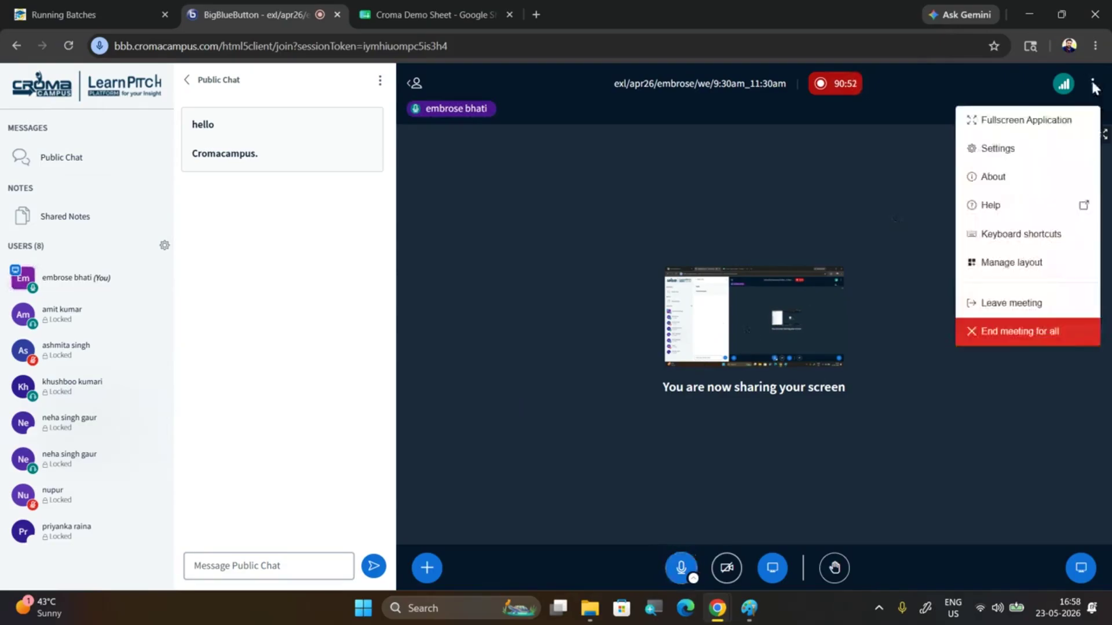
pyautogui.click(1035, 341)
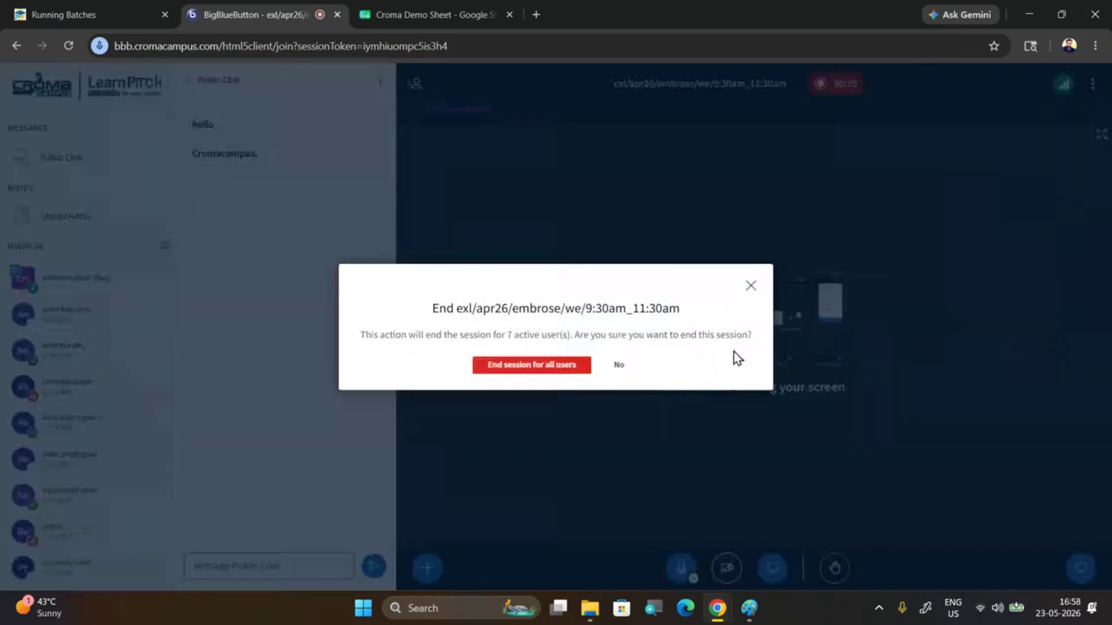